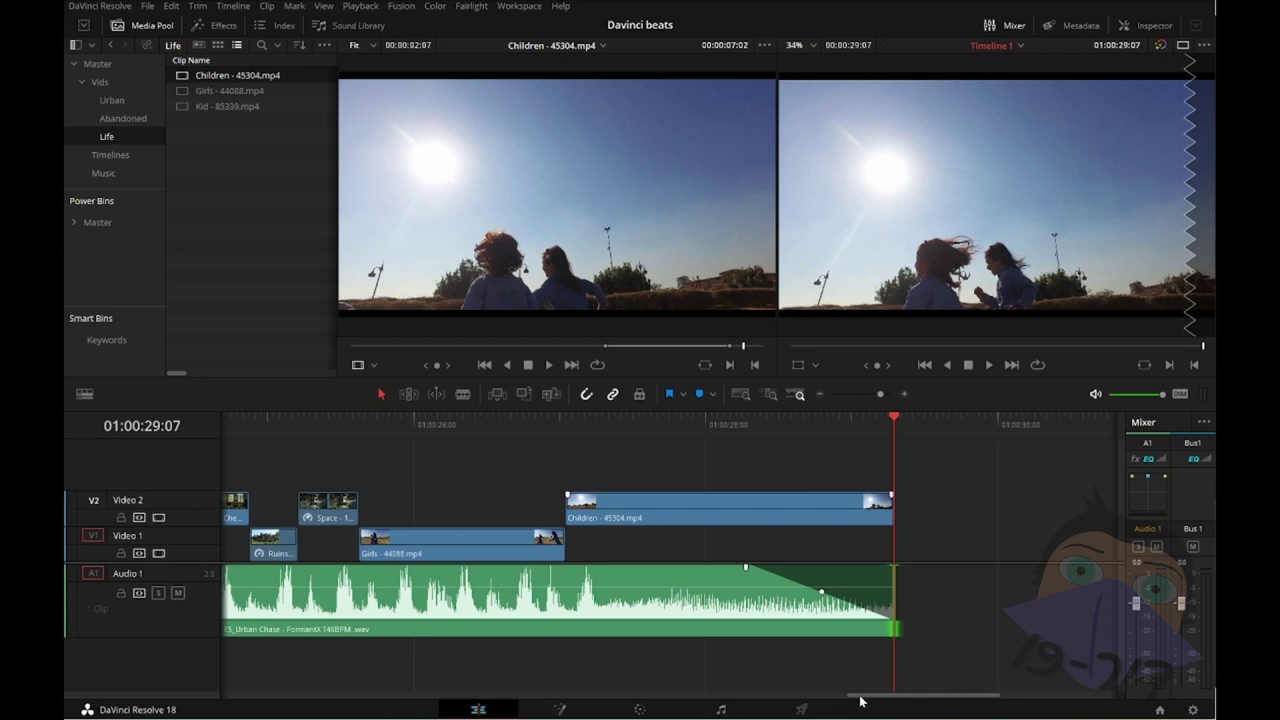
Step: Return the playhead to the timeline start and switch to the Fairlight audio page
key(Home)
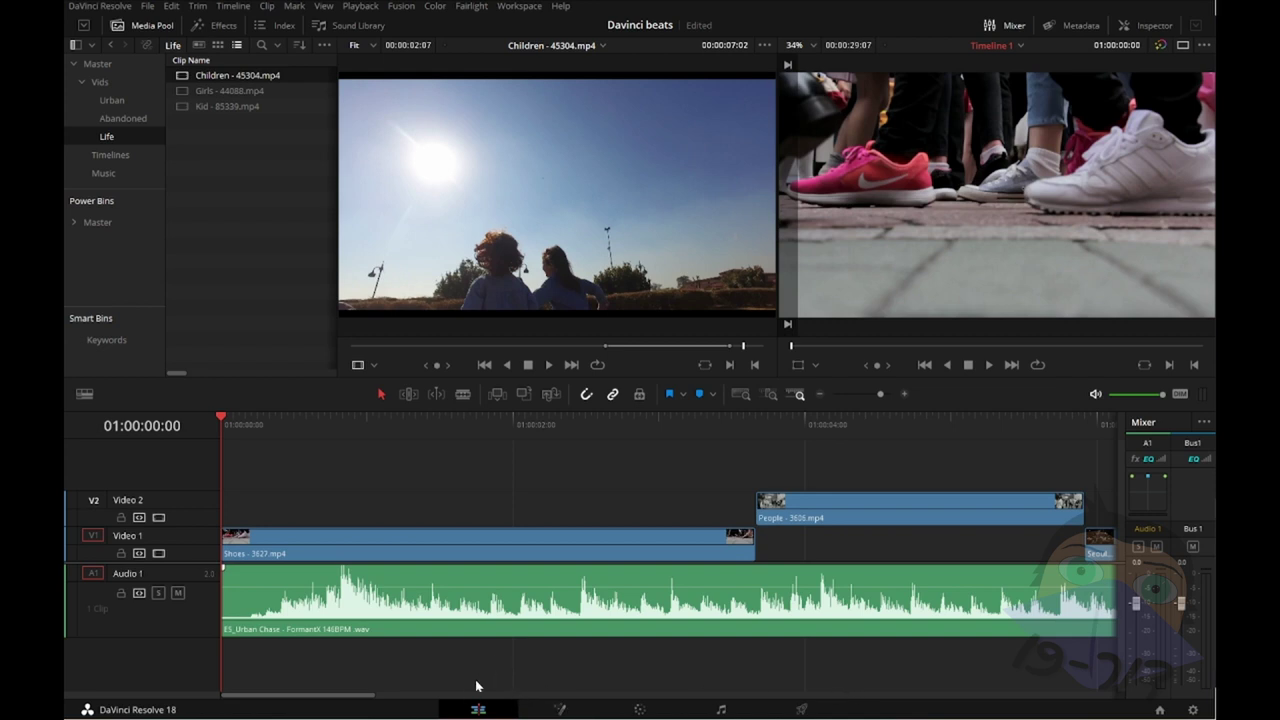
click(720, 710)
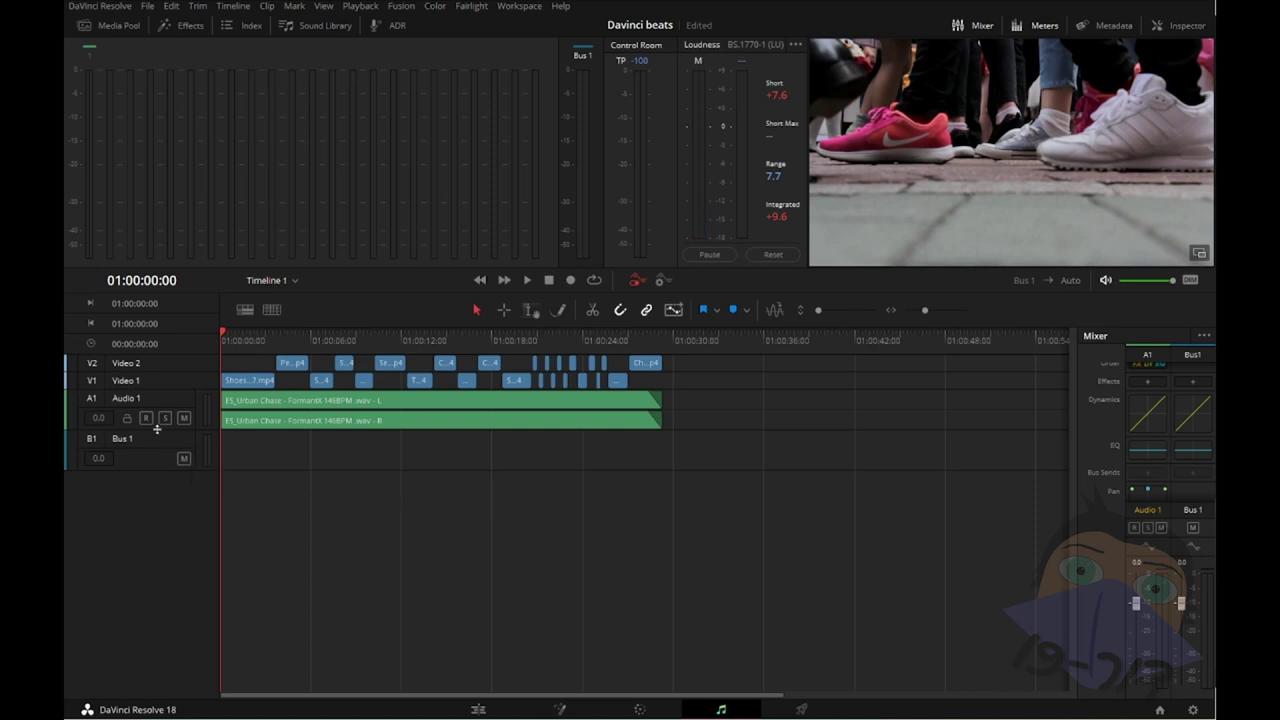
Step: Enlarge the Audio 1 track to show waveforms and set the time scale to bars/beats
drag(160, 431, 130, 486)
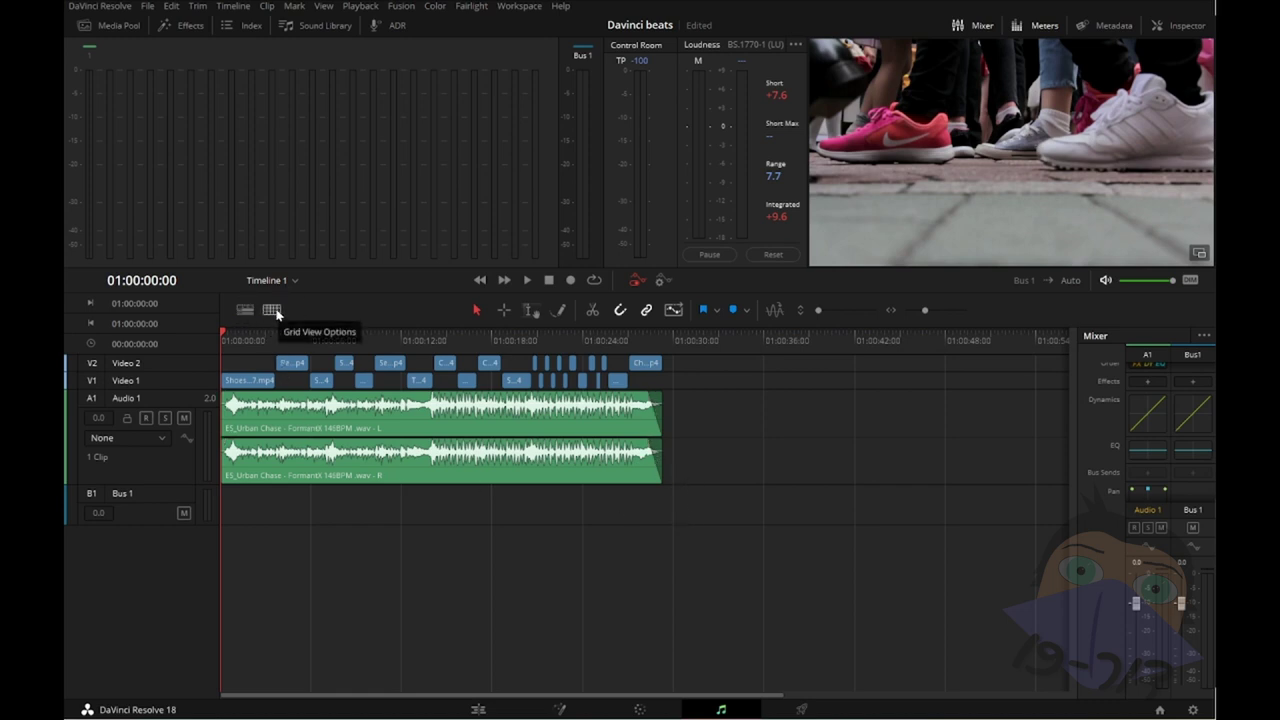
click(272, 311)
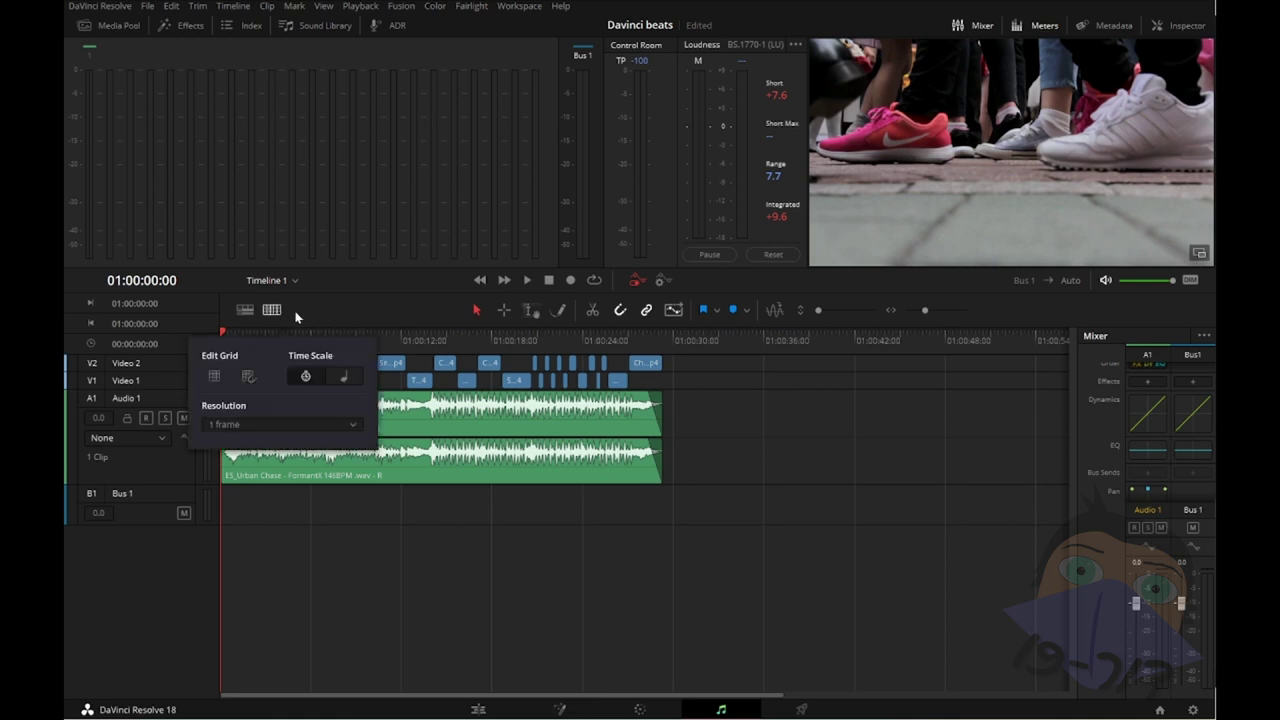
click(345, 378)
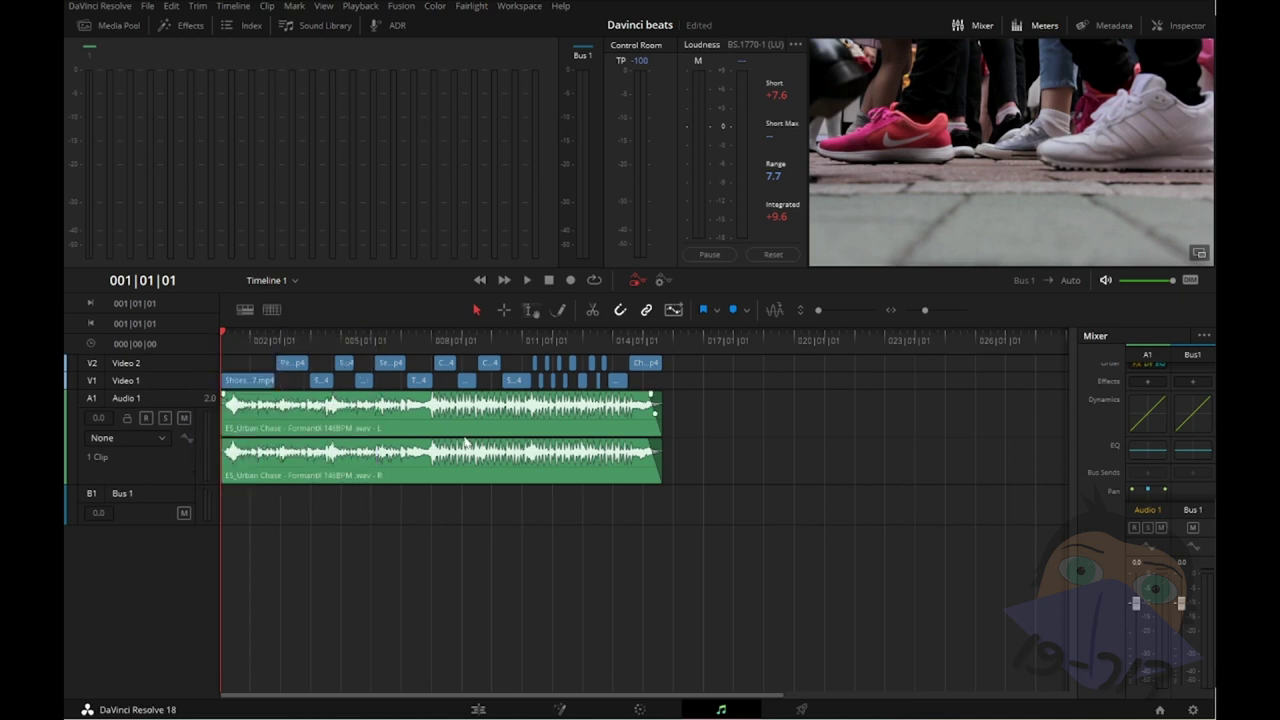
Step: Mark a one-bar range from 008|04|02 to 009|04|02 over the loud hit near bar 9
scroll(465, 443, up, 8)
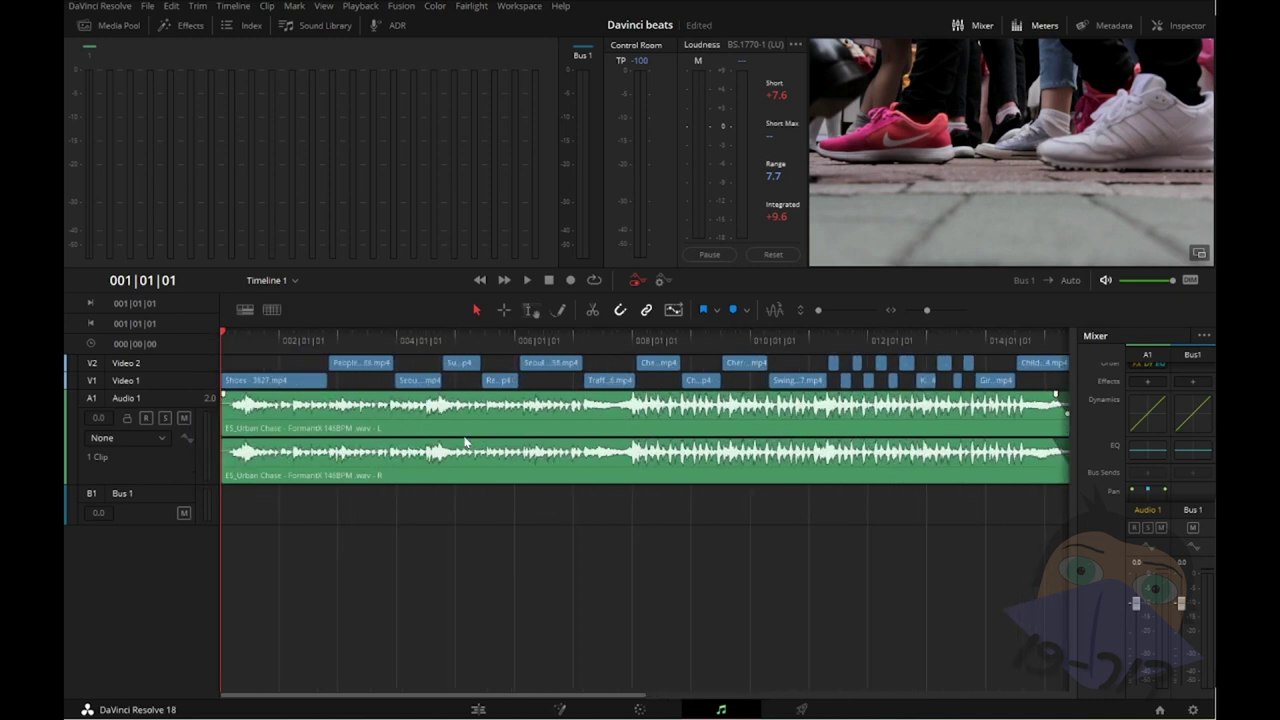
scroll(612, 480, right, 5)
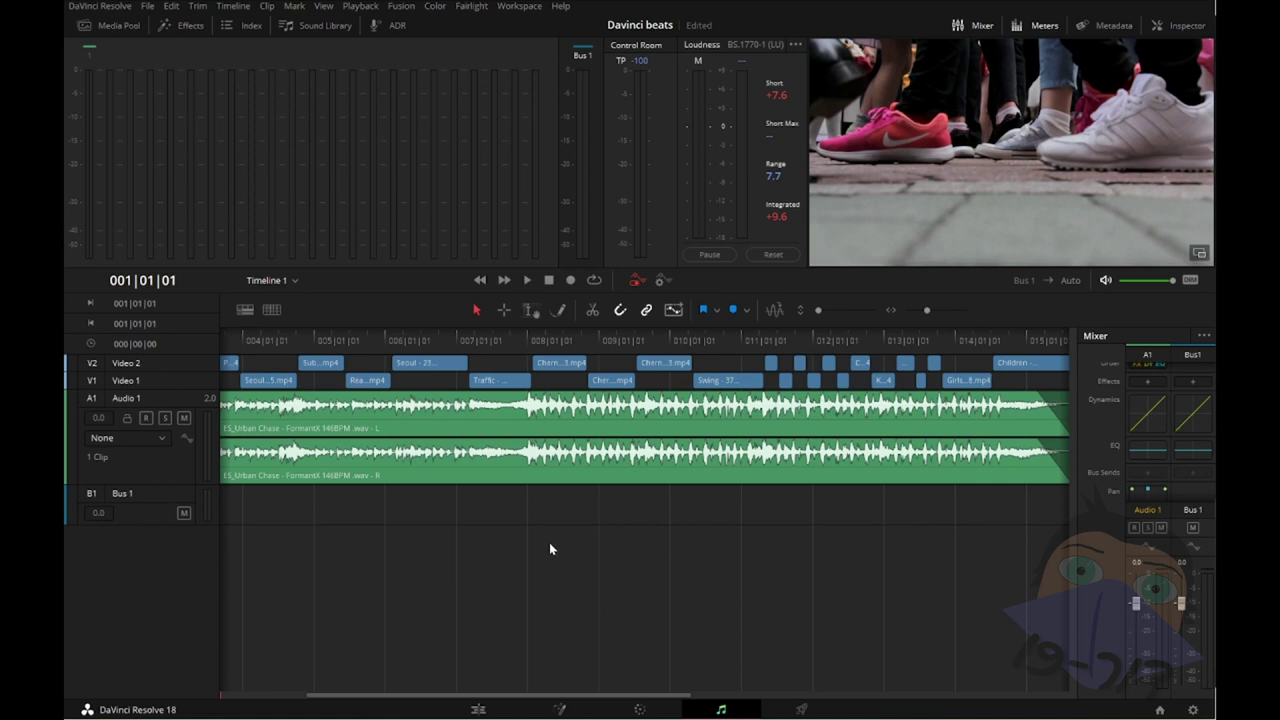
click(531, 340)
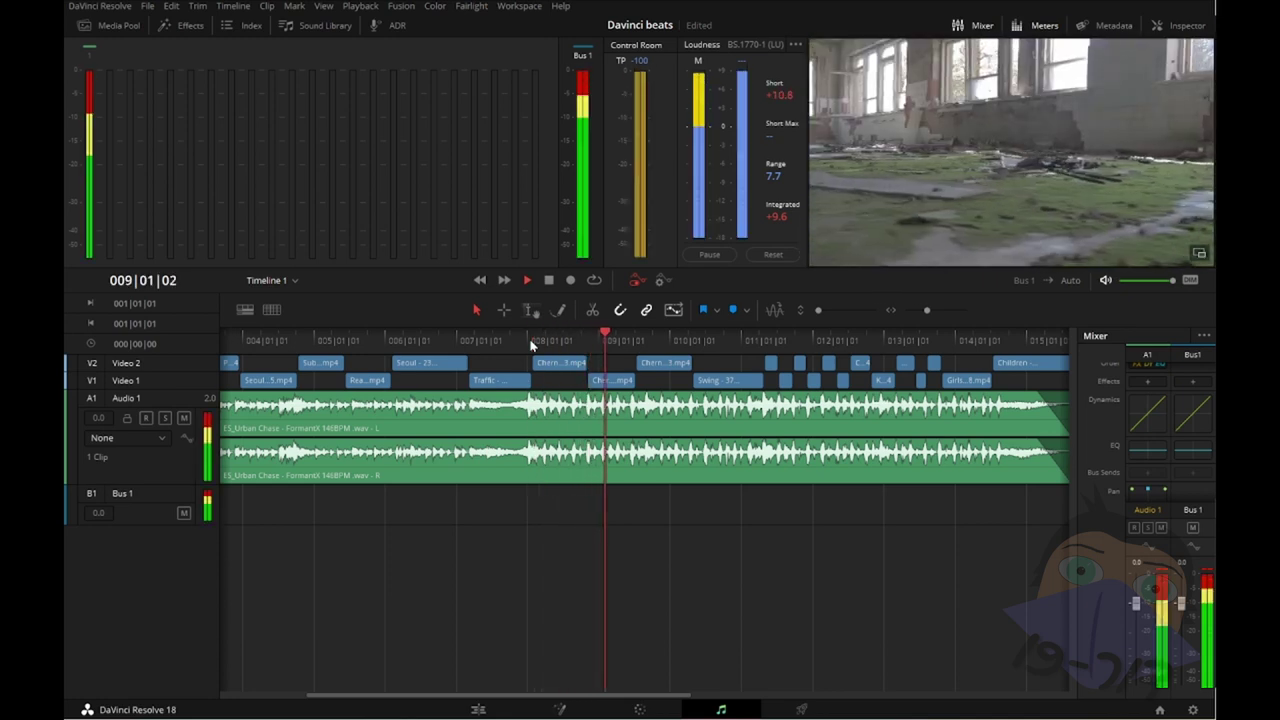
key(space)
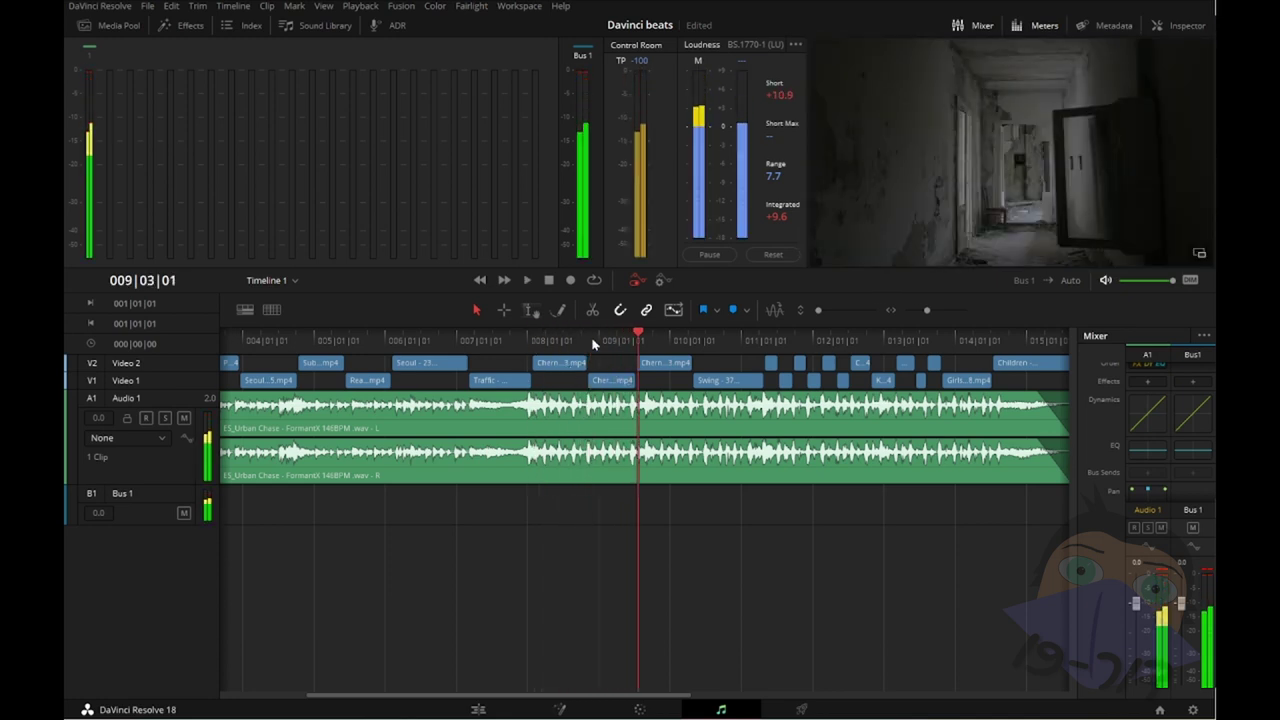
click(591, 340)
key(space)
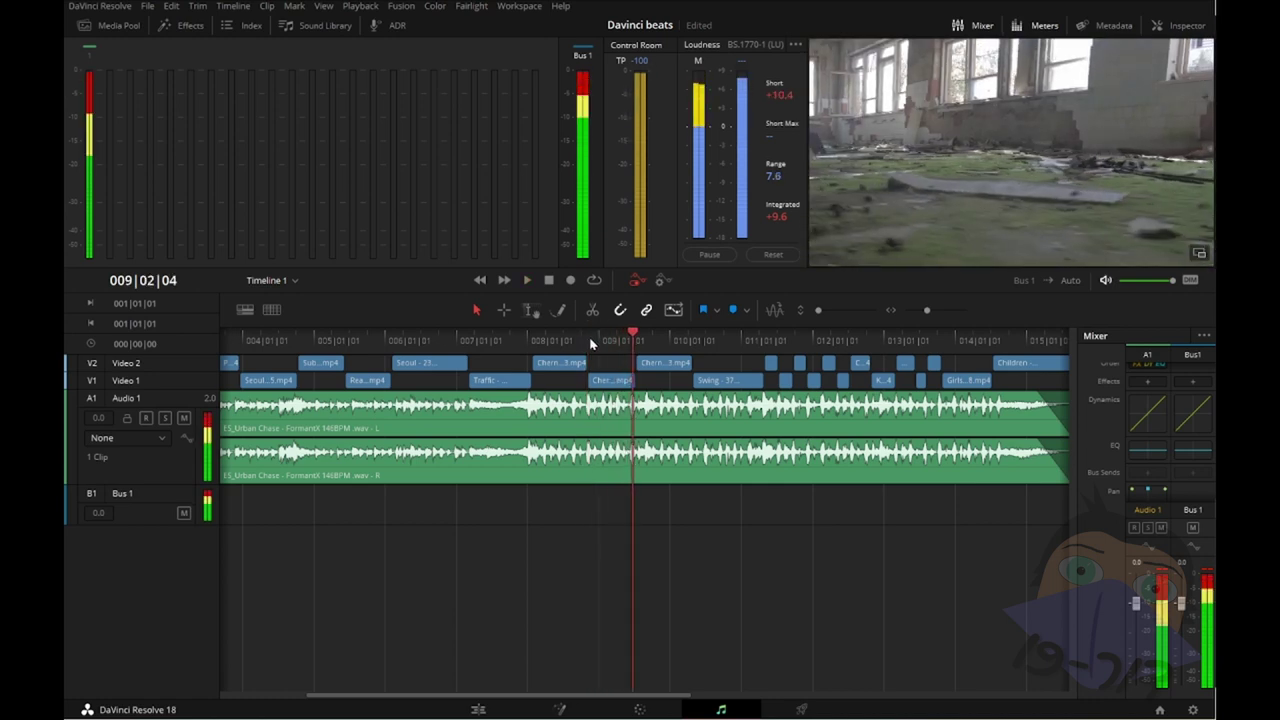
key(space)
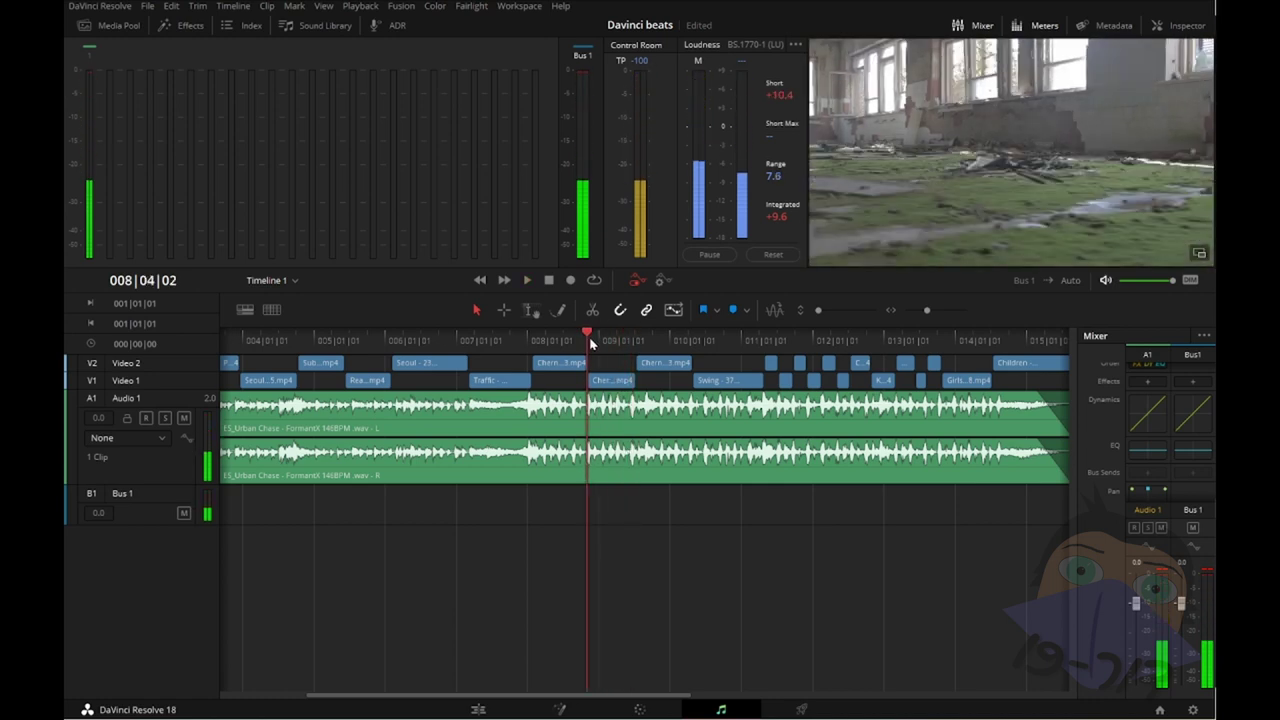
key(space)
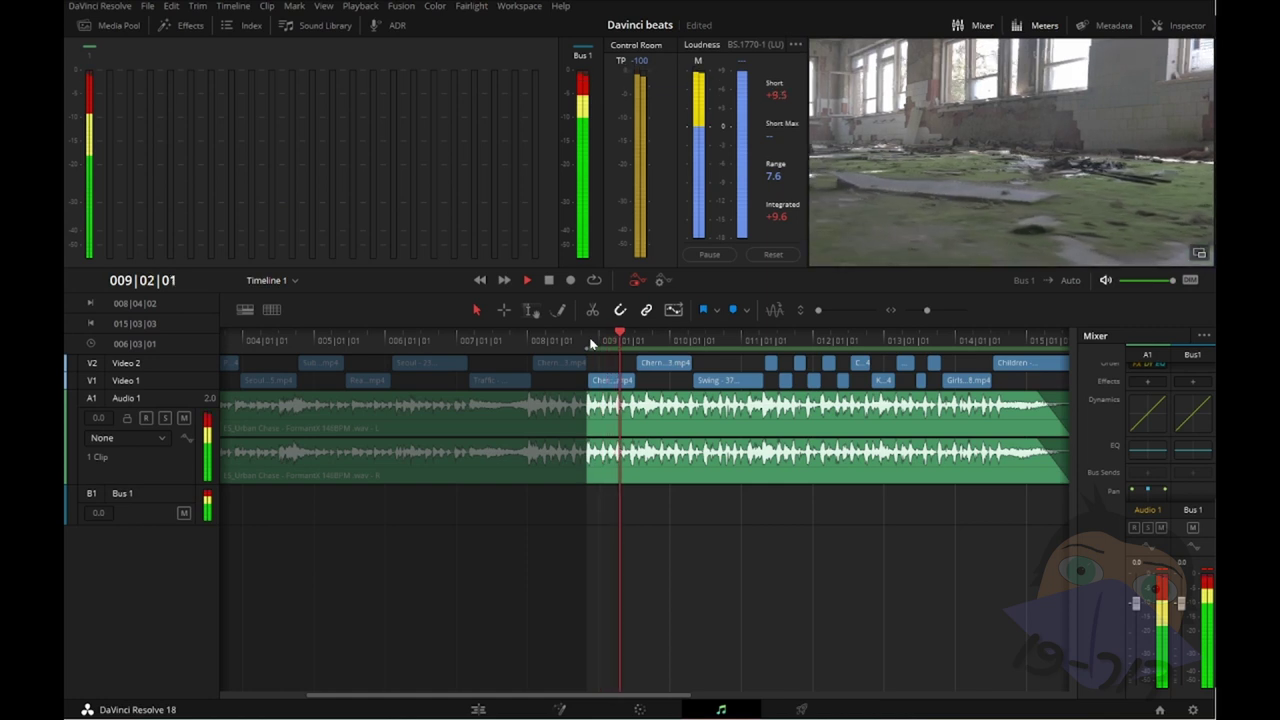
key(o)
key(space)
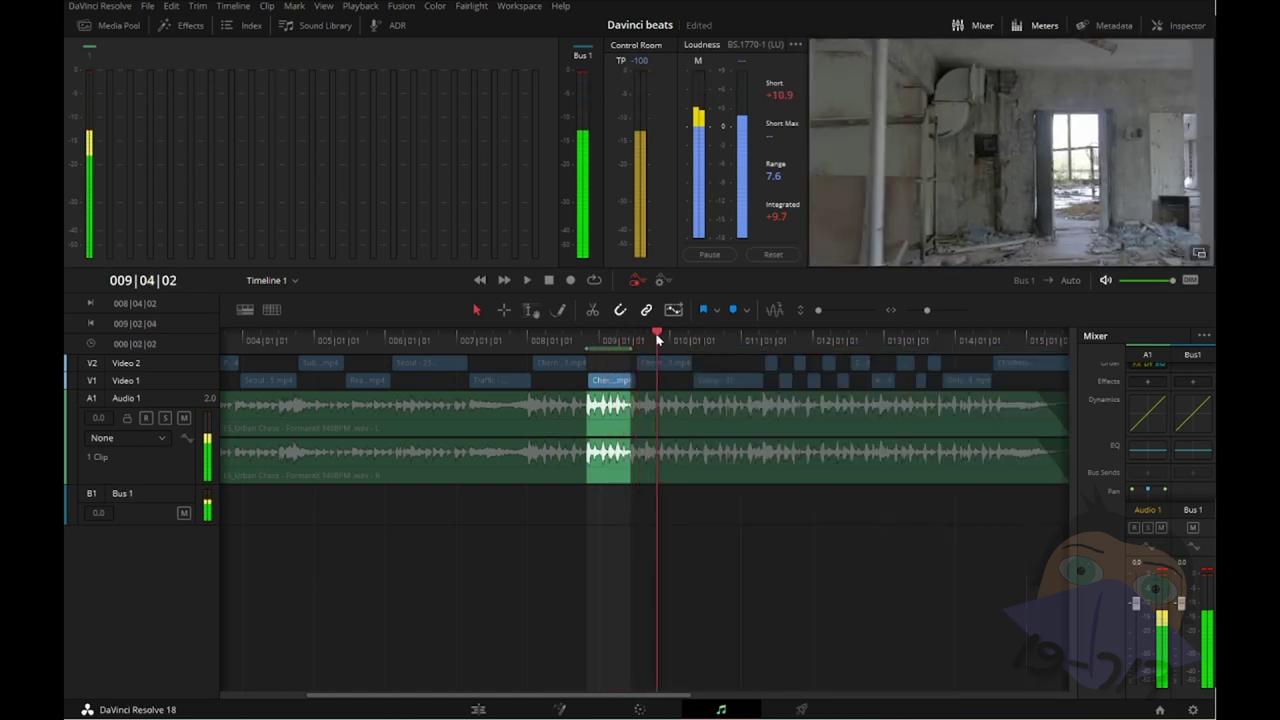
drag(653, 334, 632, 332)
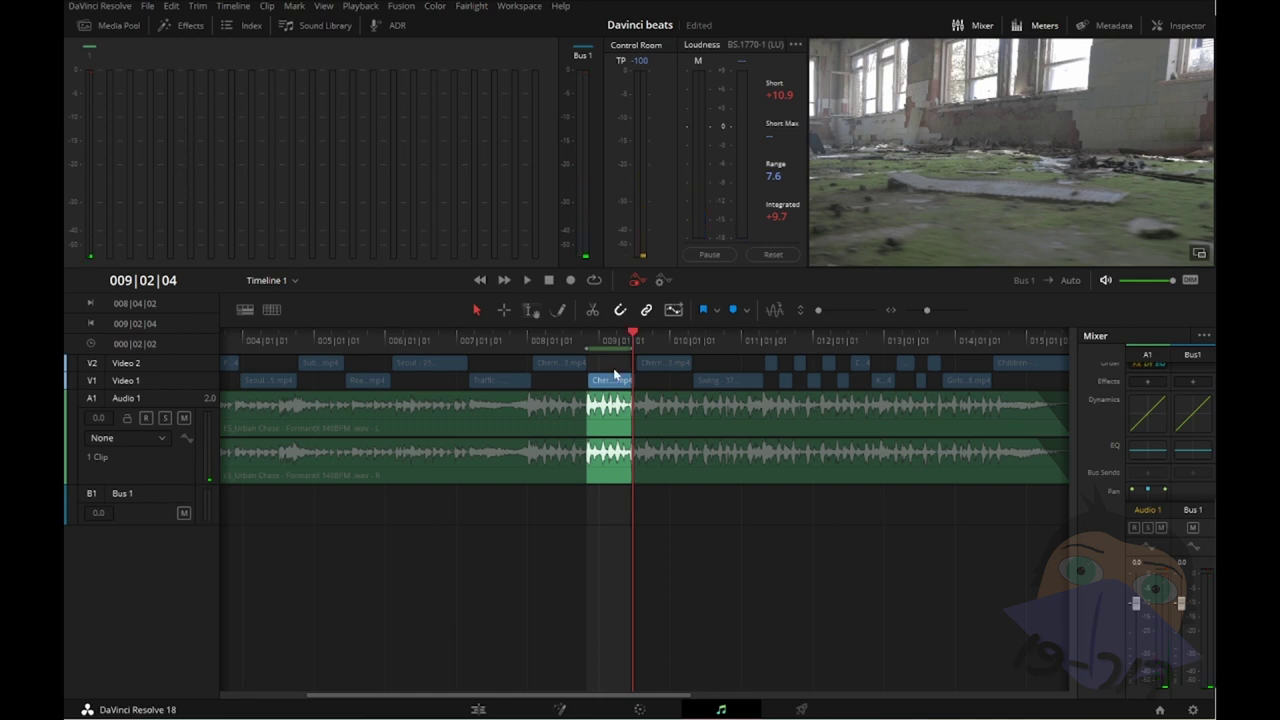
key(/)
Step: Set the tempo grid from the marked range with Number of Bars 1, re-spacing the ruler
right_click(600, 348)
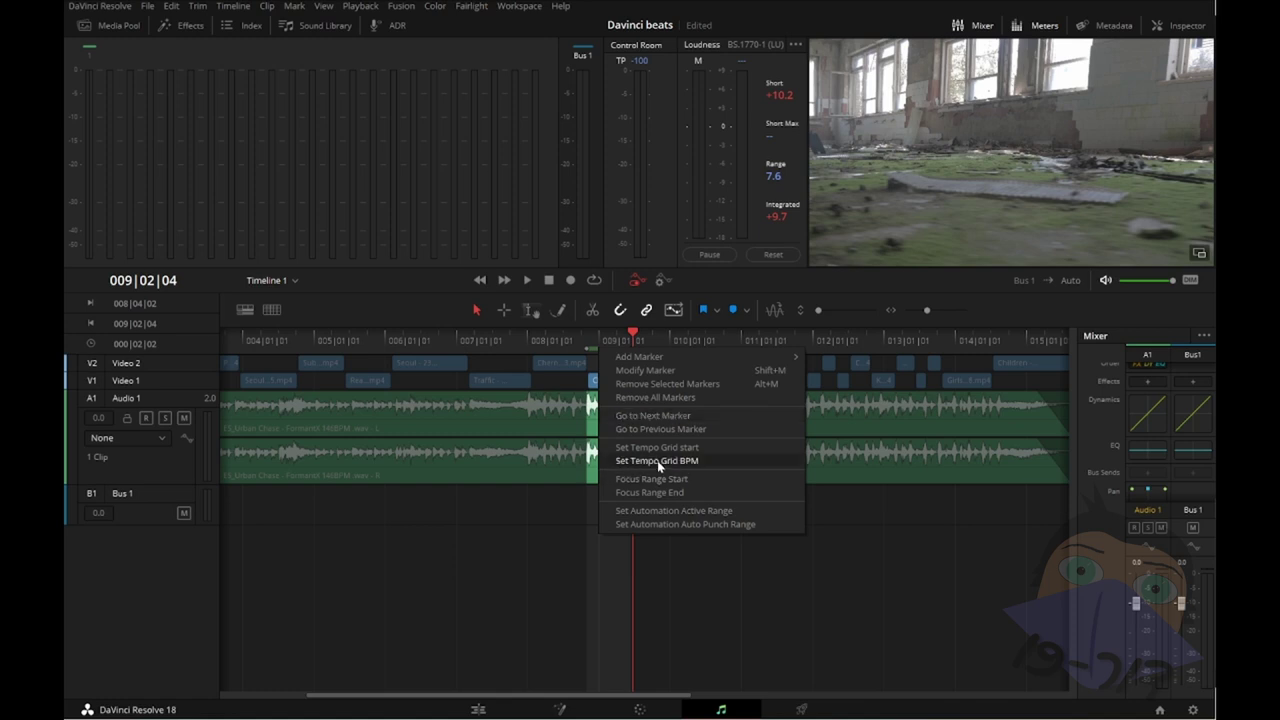
click(718, 462)
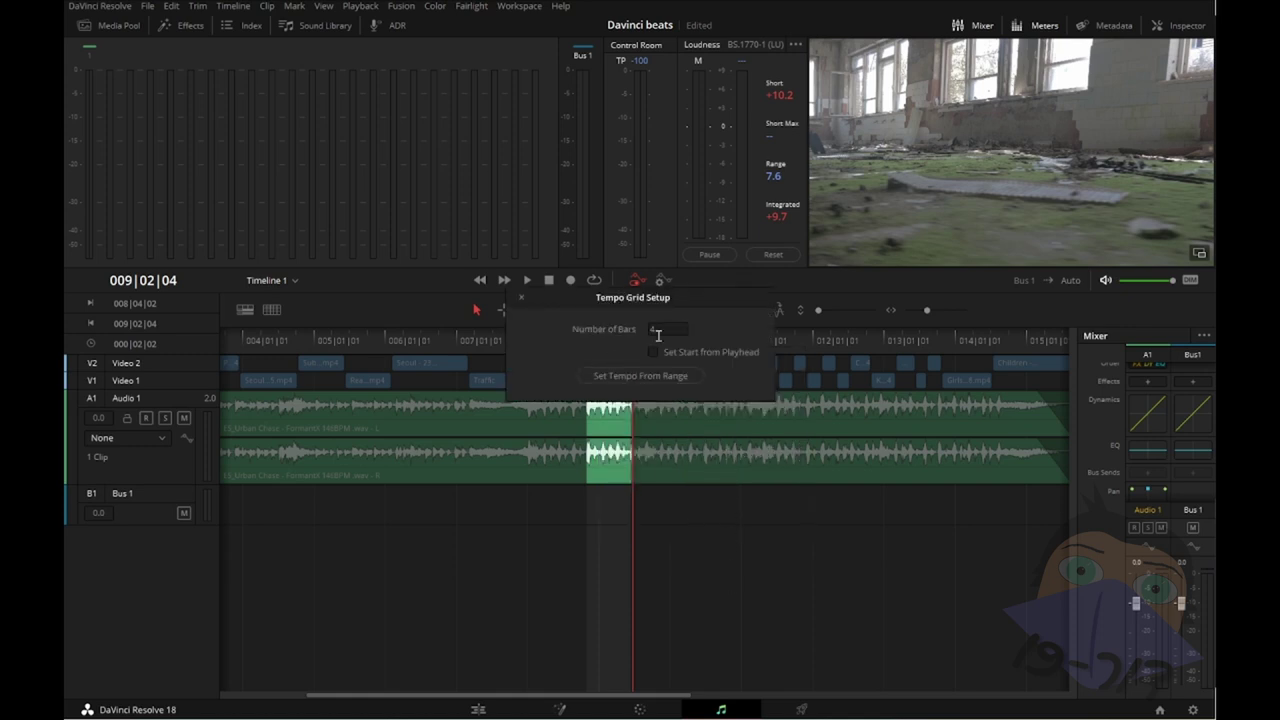
text(1)
click(623, 376)
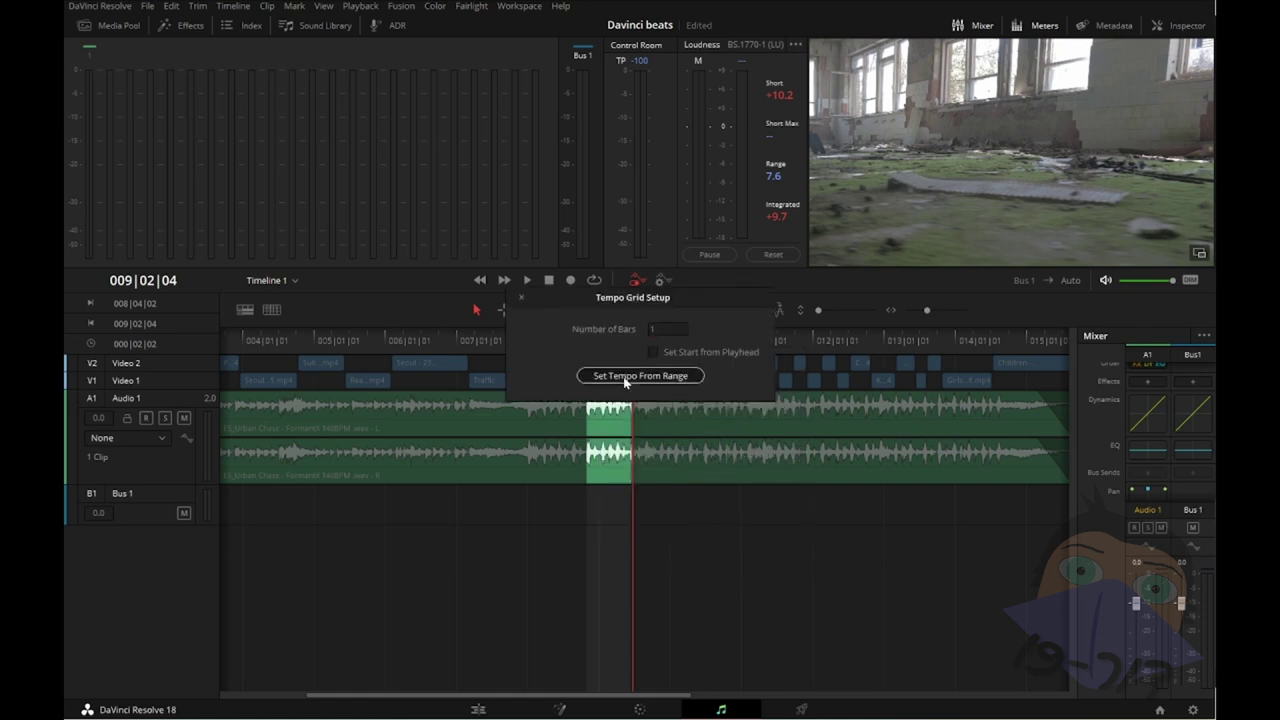
click(521, 298)
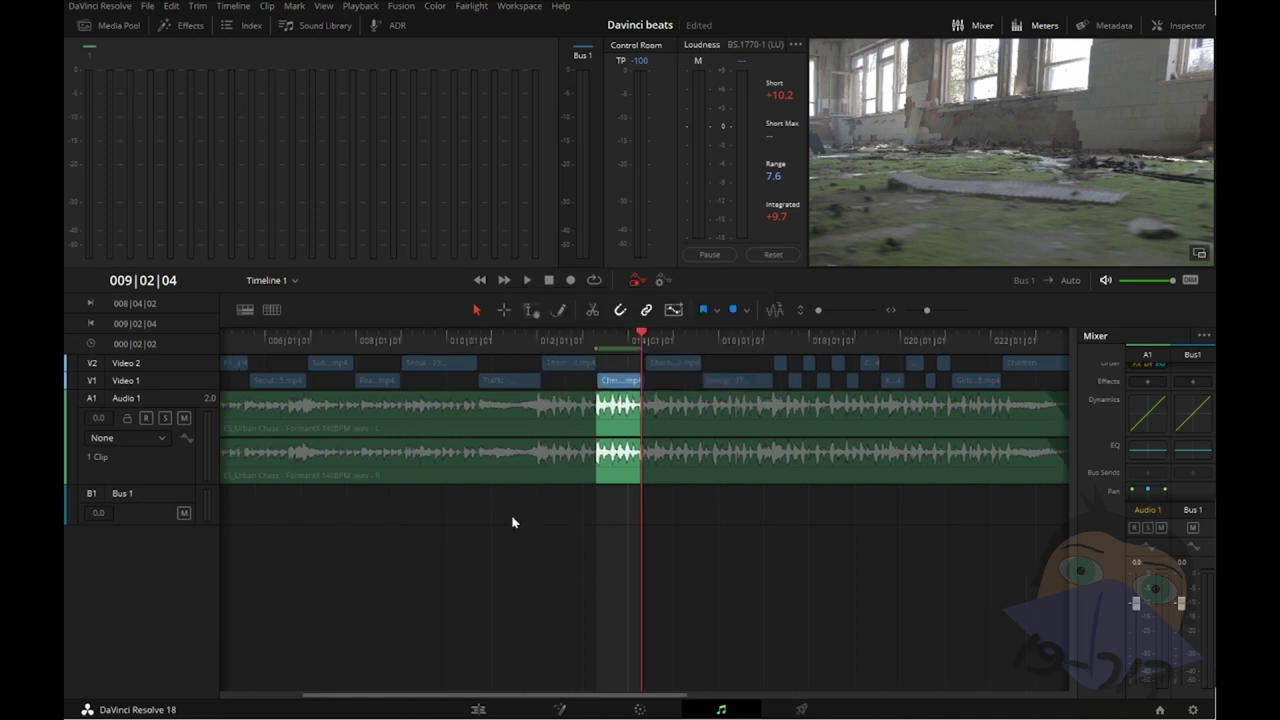
drag(511, 517, 607, 514)
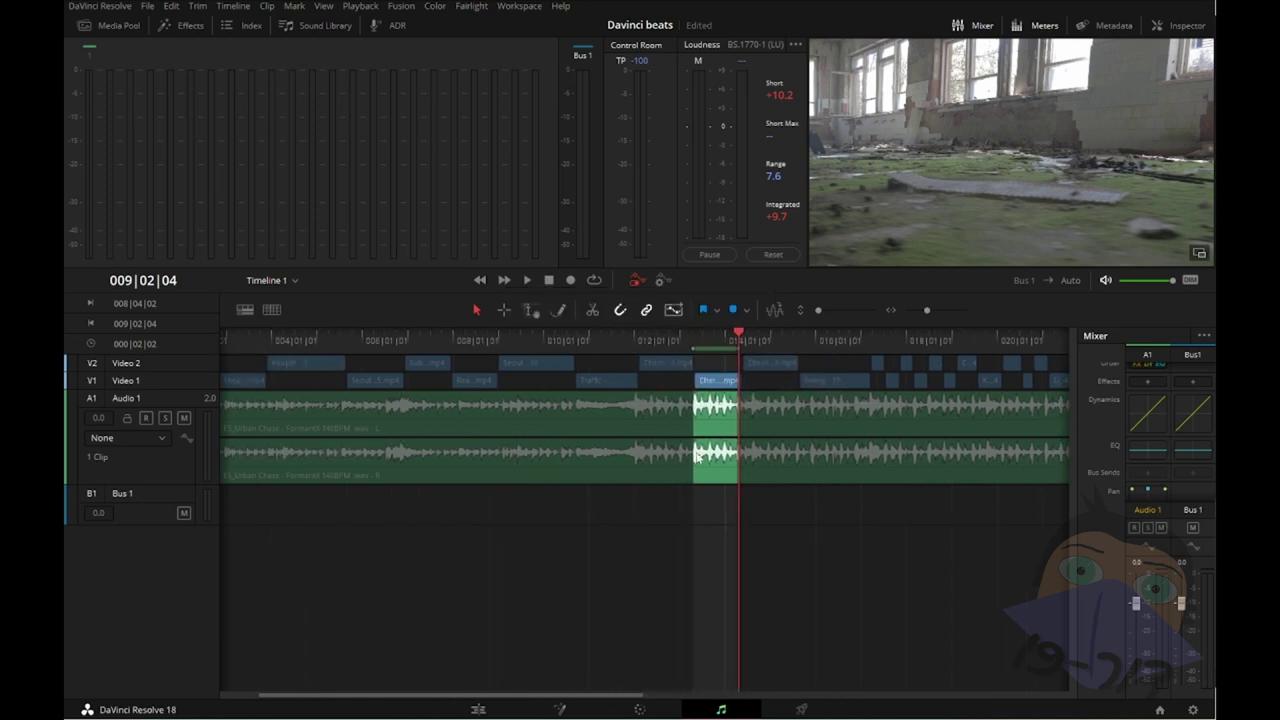
Step: Clear the marked range and play the edit from the timeline start
click(657, 527)
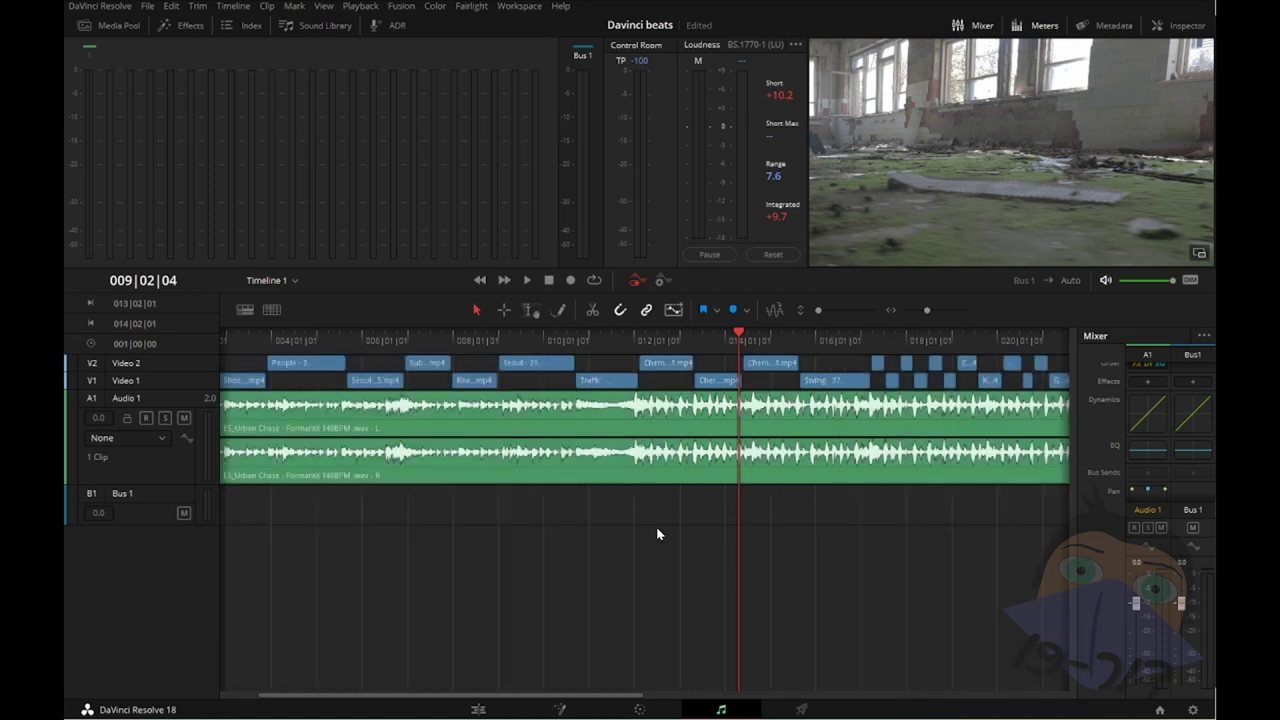
drag(392, 541, 578, 559)
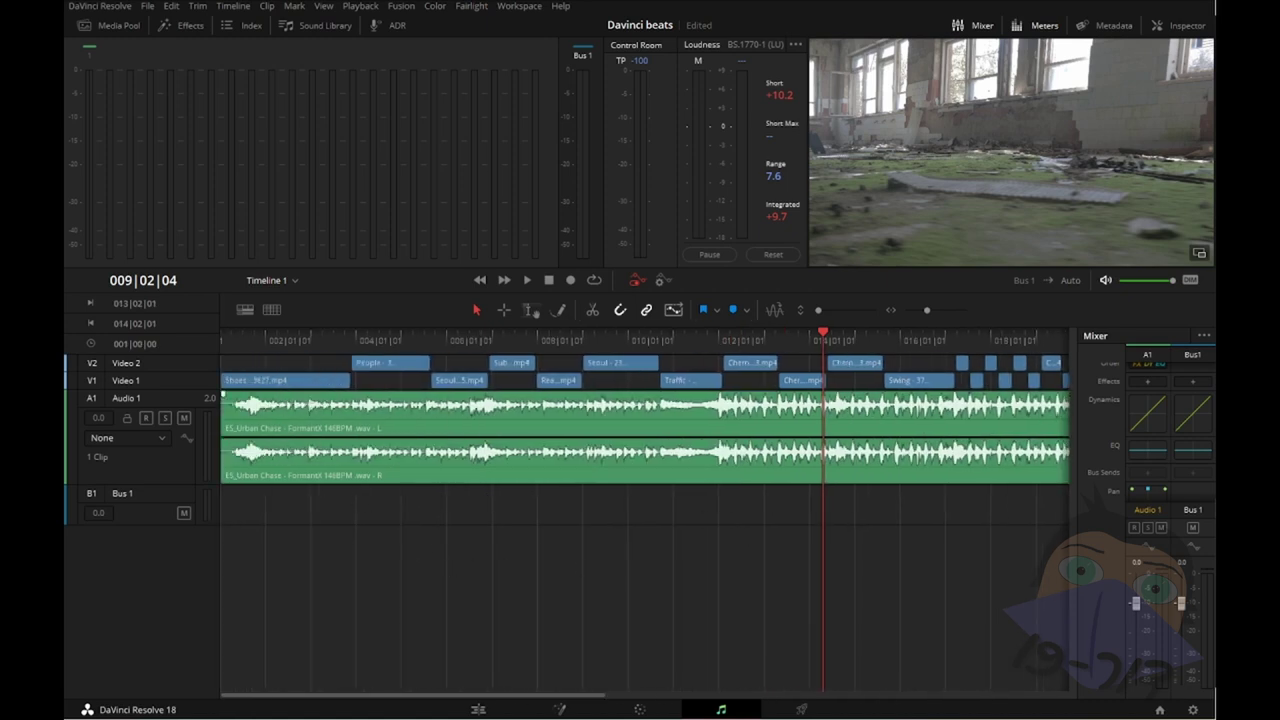
key(Home)
key(space)
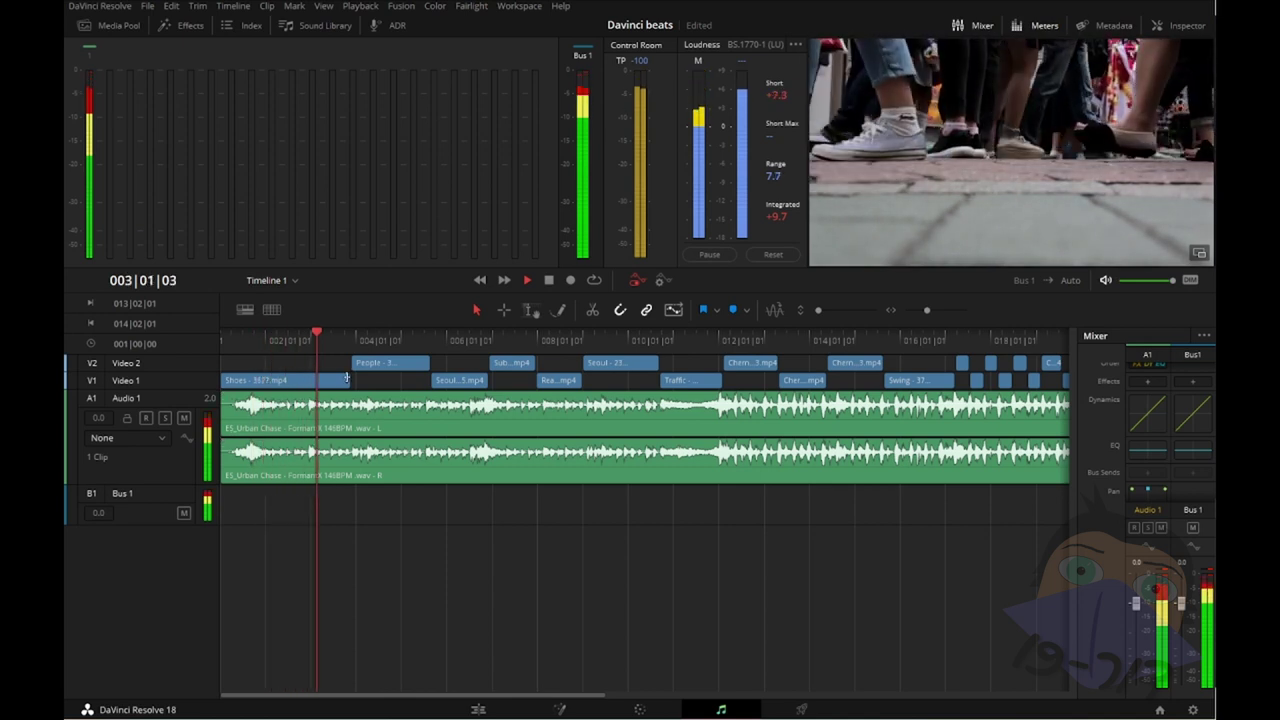
key(space)
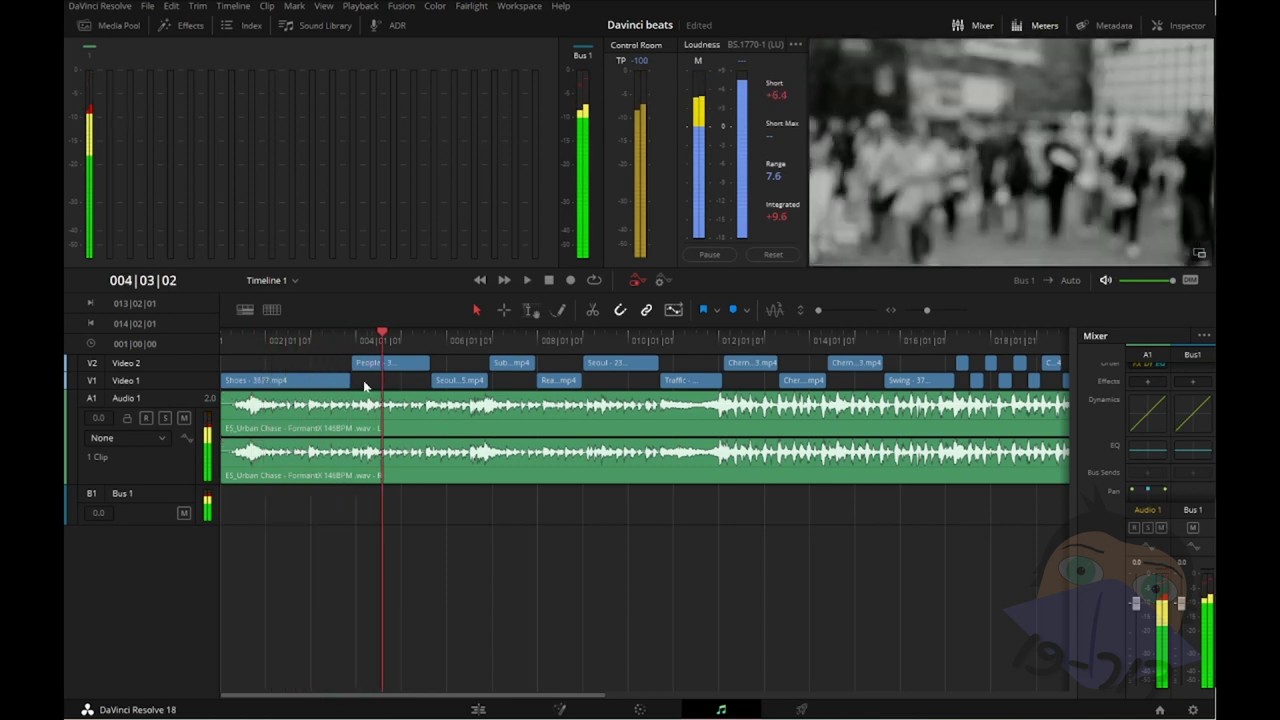
Step: Park the playhead on the 003|04|04 beat before the People clip and zoom in
click(325, 340)
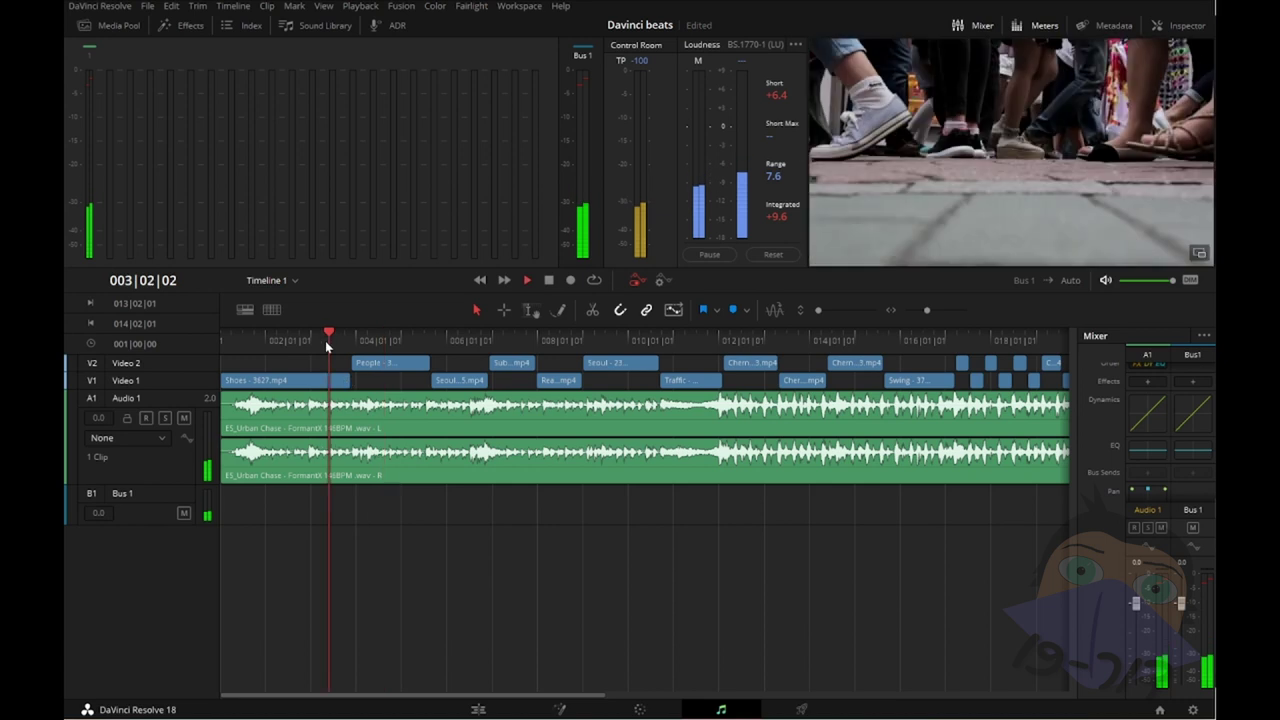
key(space)
key(space)
click(351, 334)
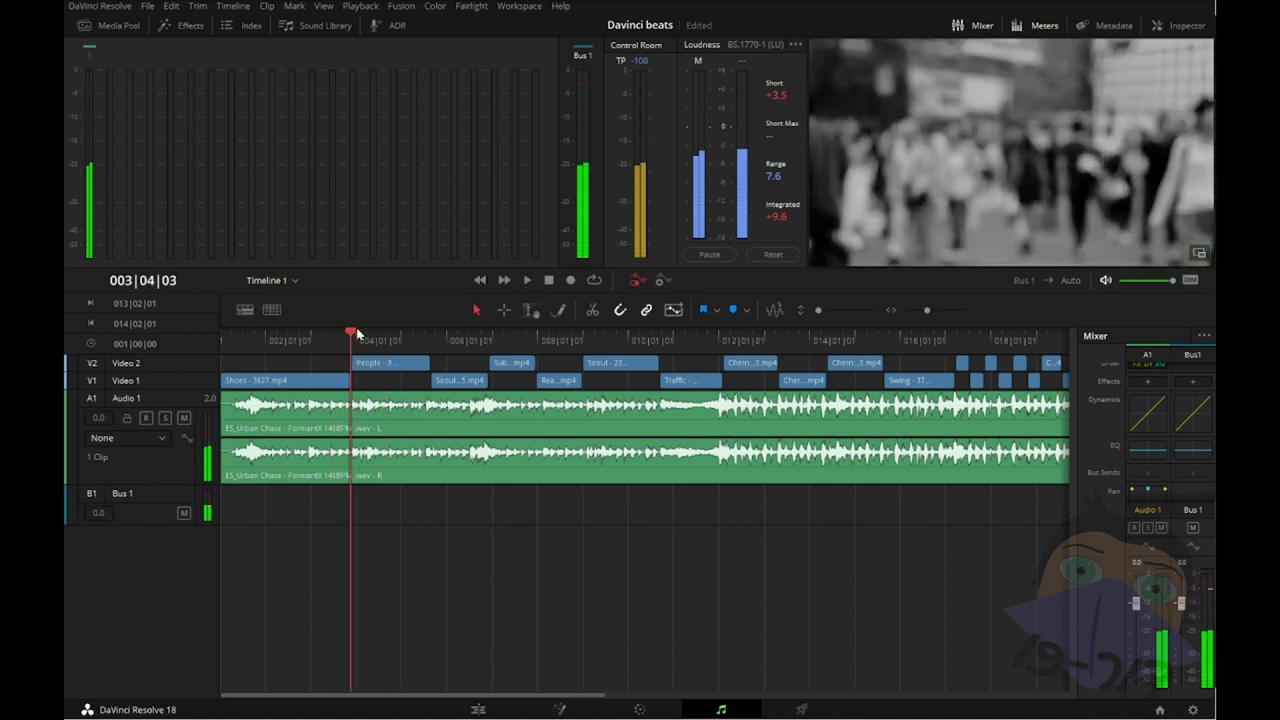
click(356, 334)
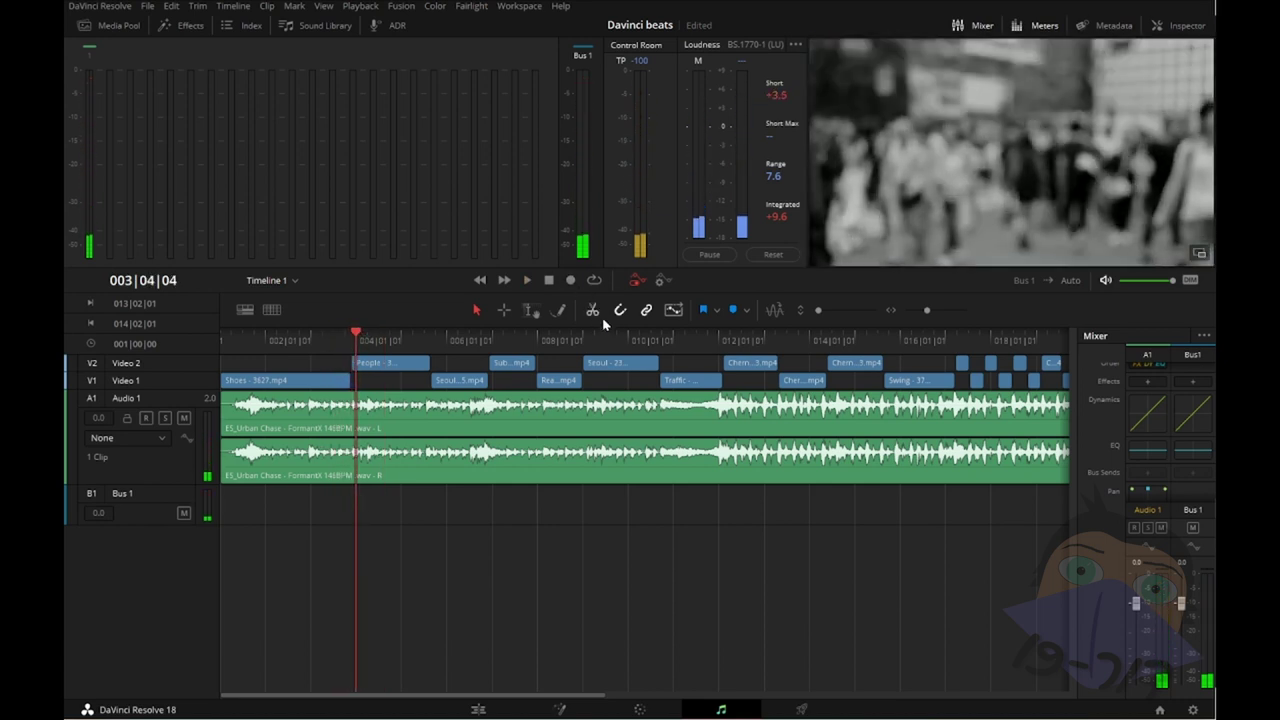
mouse_move(356, 334)
mouse_down()
mouse_move(339, 330)
mouse_move(355, 332)
mouse_up()
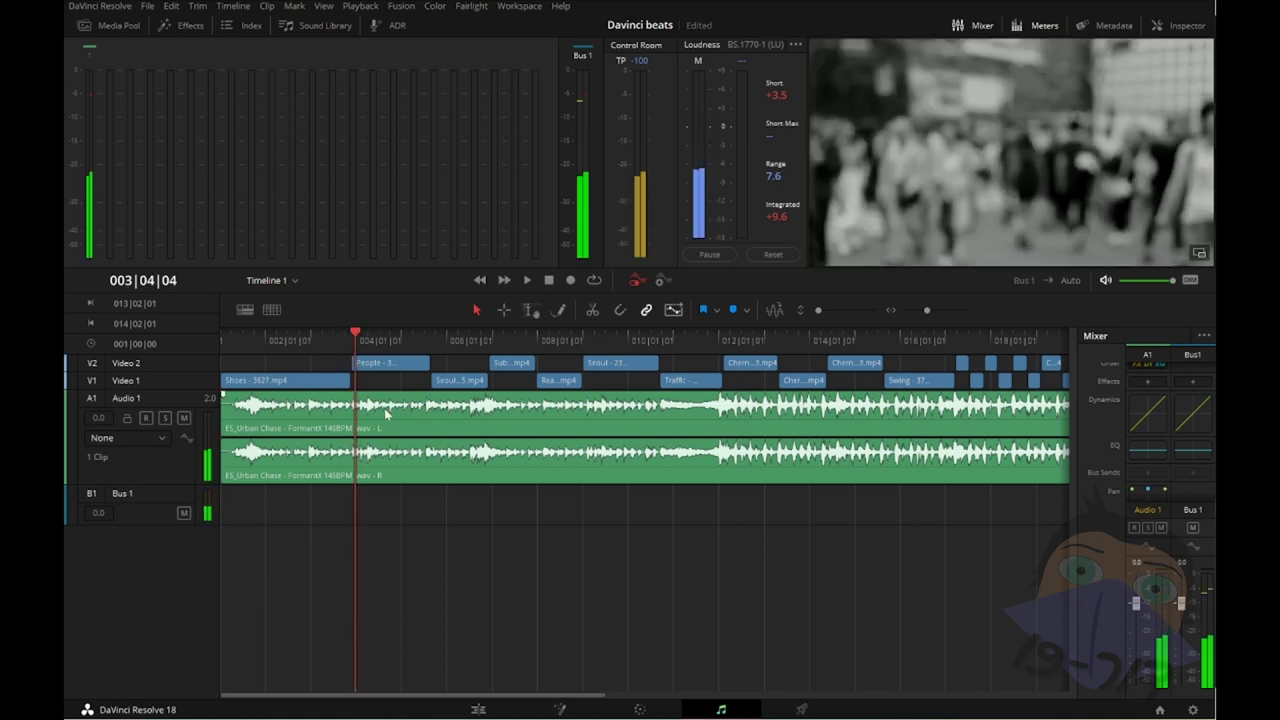
key(ctrl+equal)
key(ctrl+equal)
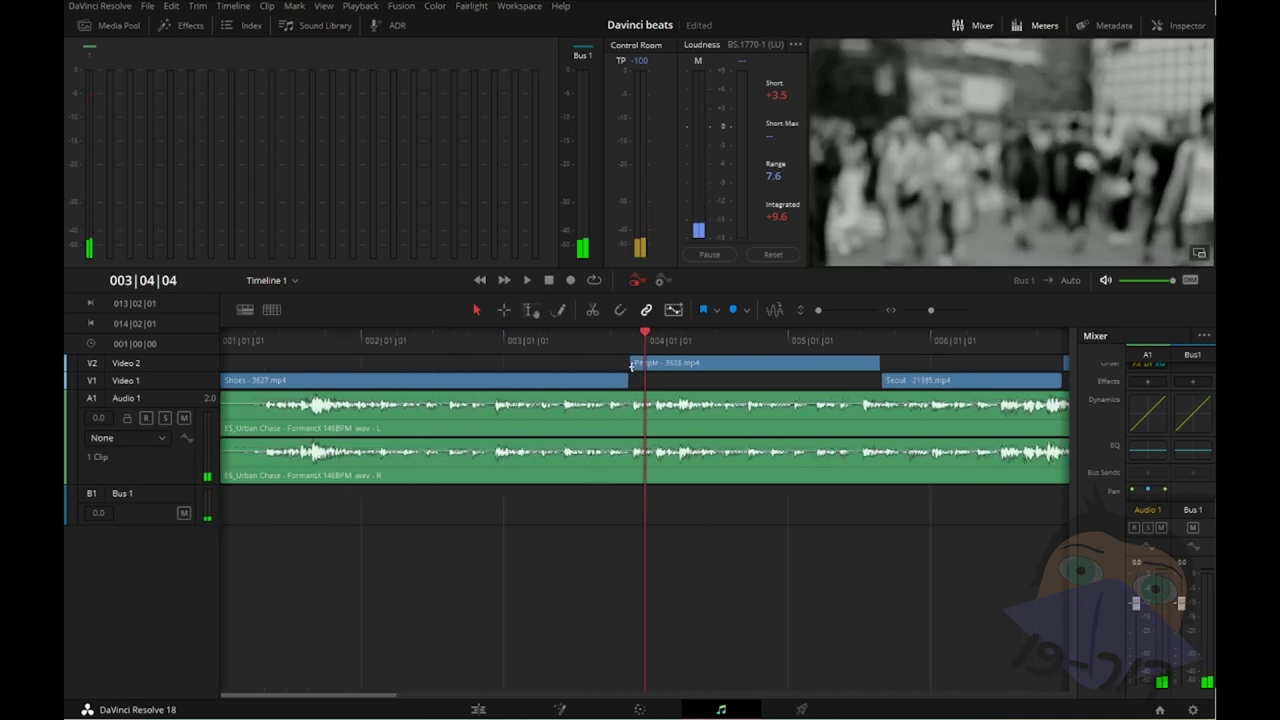
Step: Trim the People clip's start to the playhead beat and play back the cut
drag(631, 367, 640, 380)
click(528, 336)
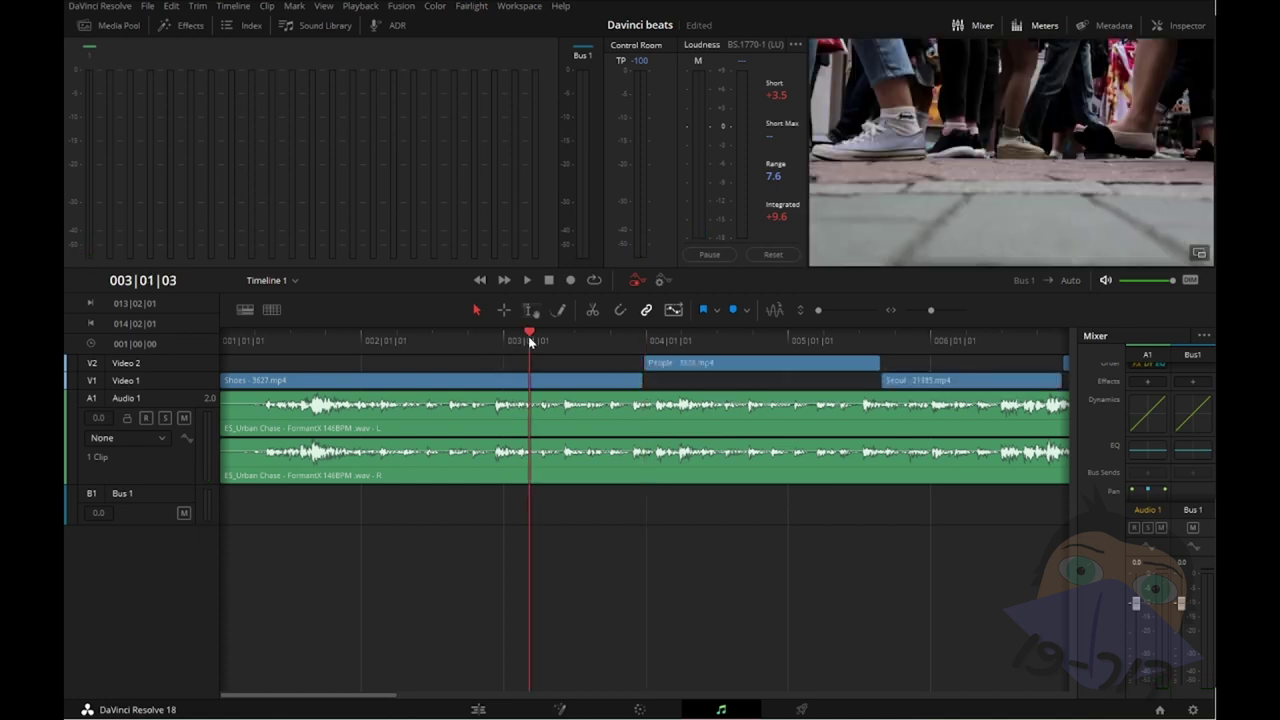
key(space)
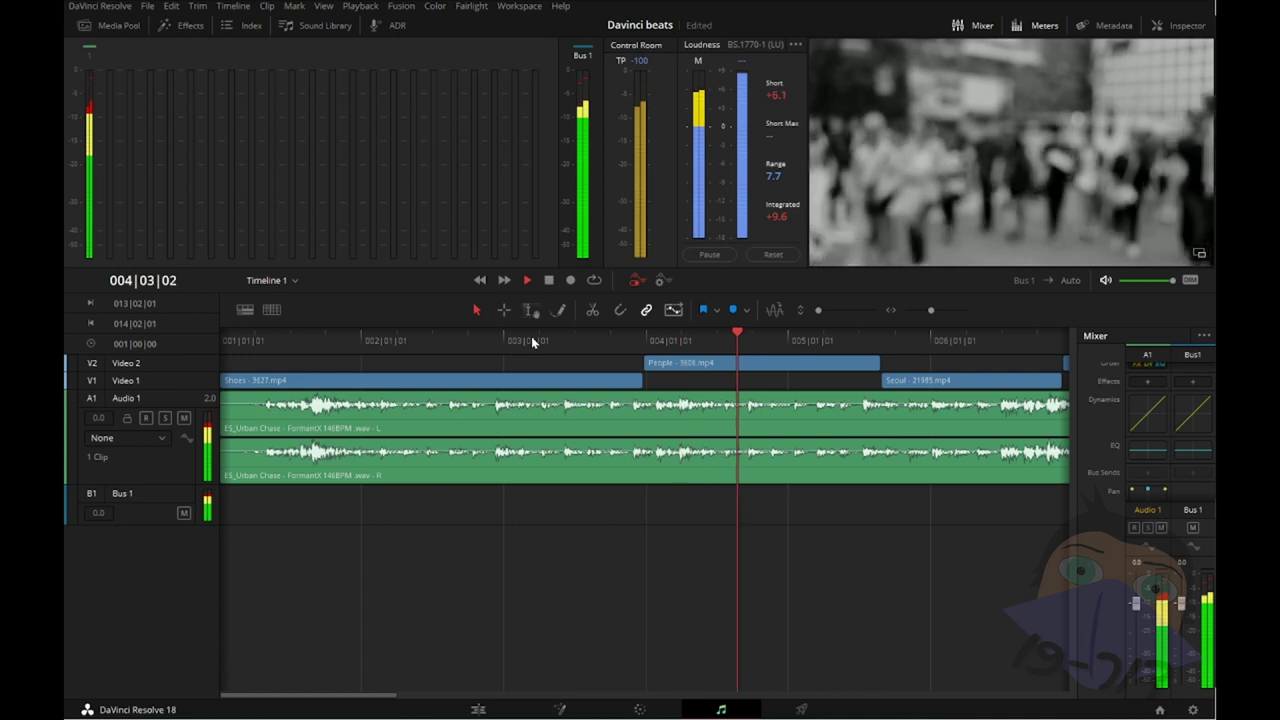
click(427, 338)
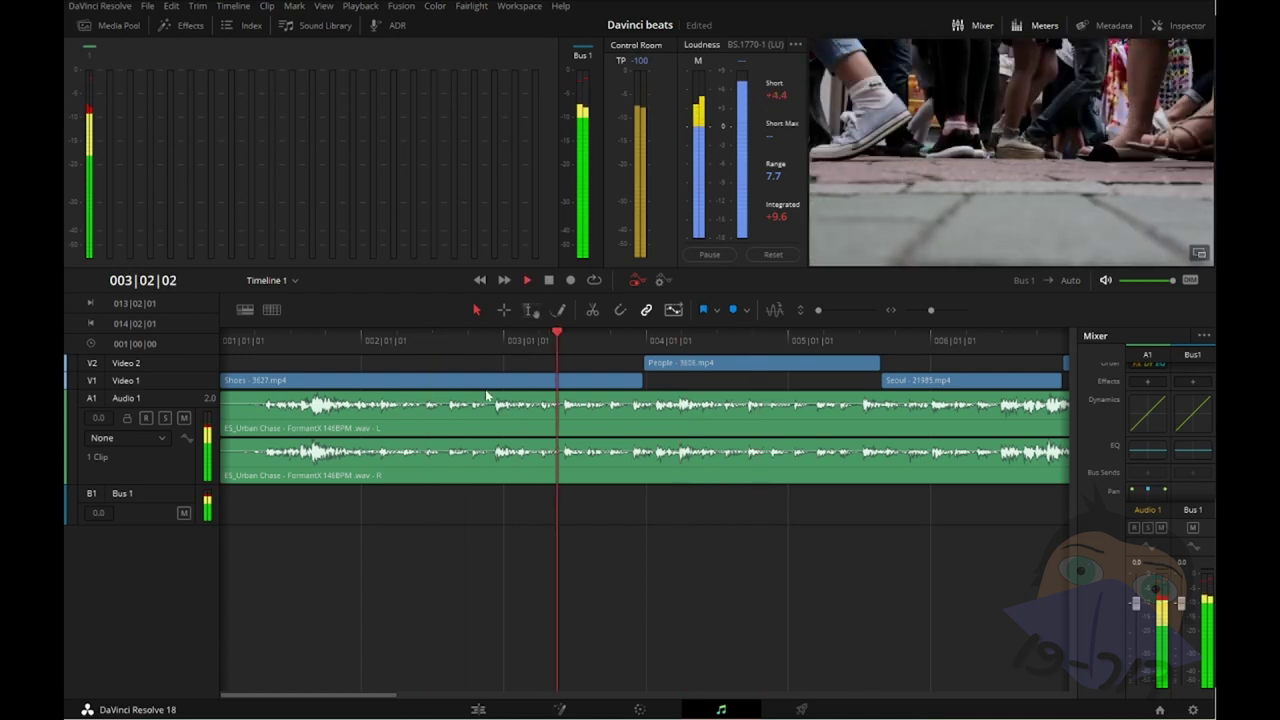
key(space)
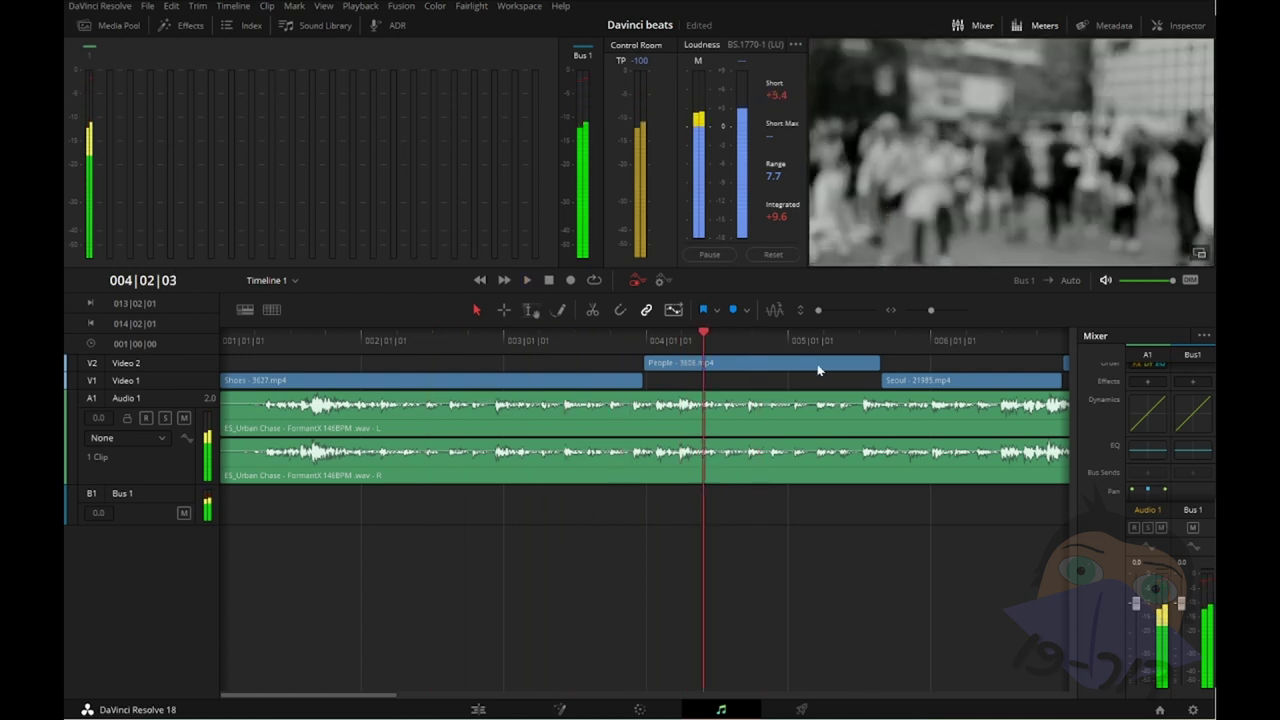
Step: Review playback of the edit through the People-to-Seoul cut
scroll(594, 349, right, 5)
key(space)
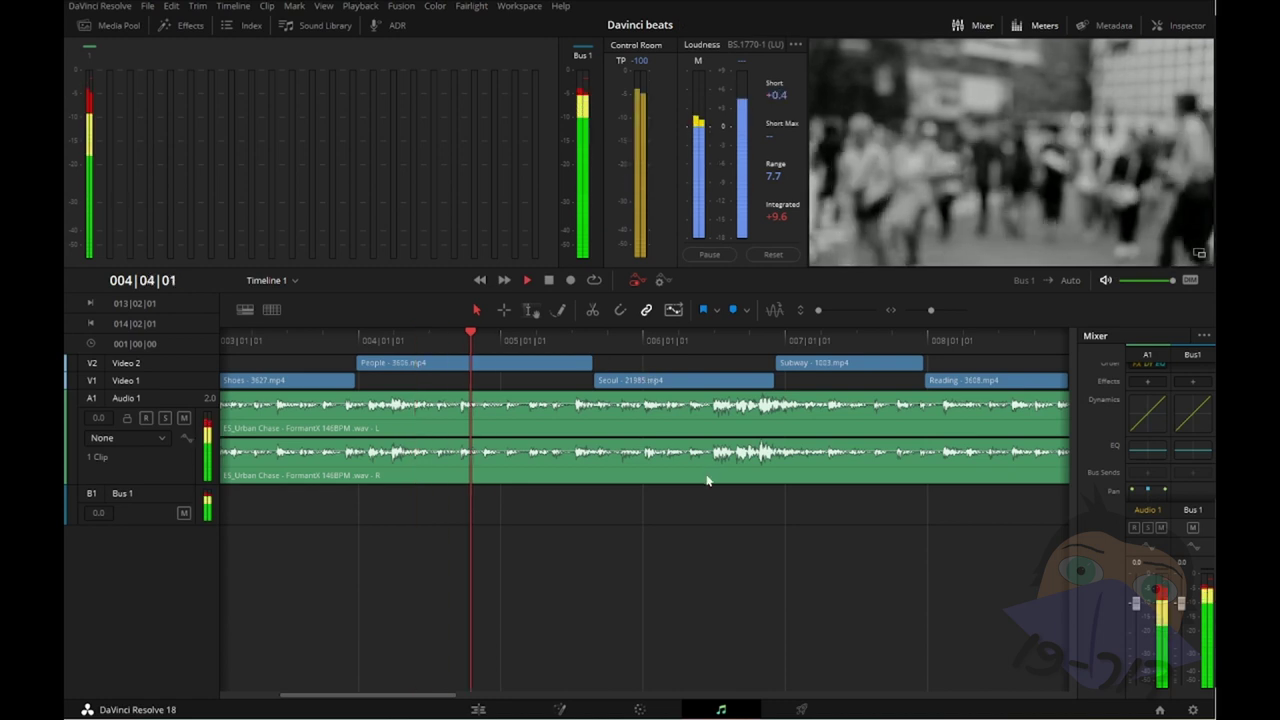
key(space)
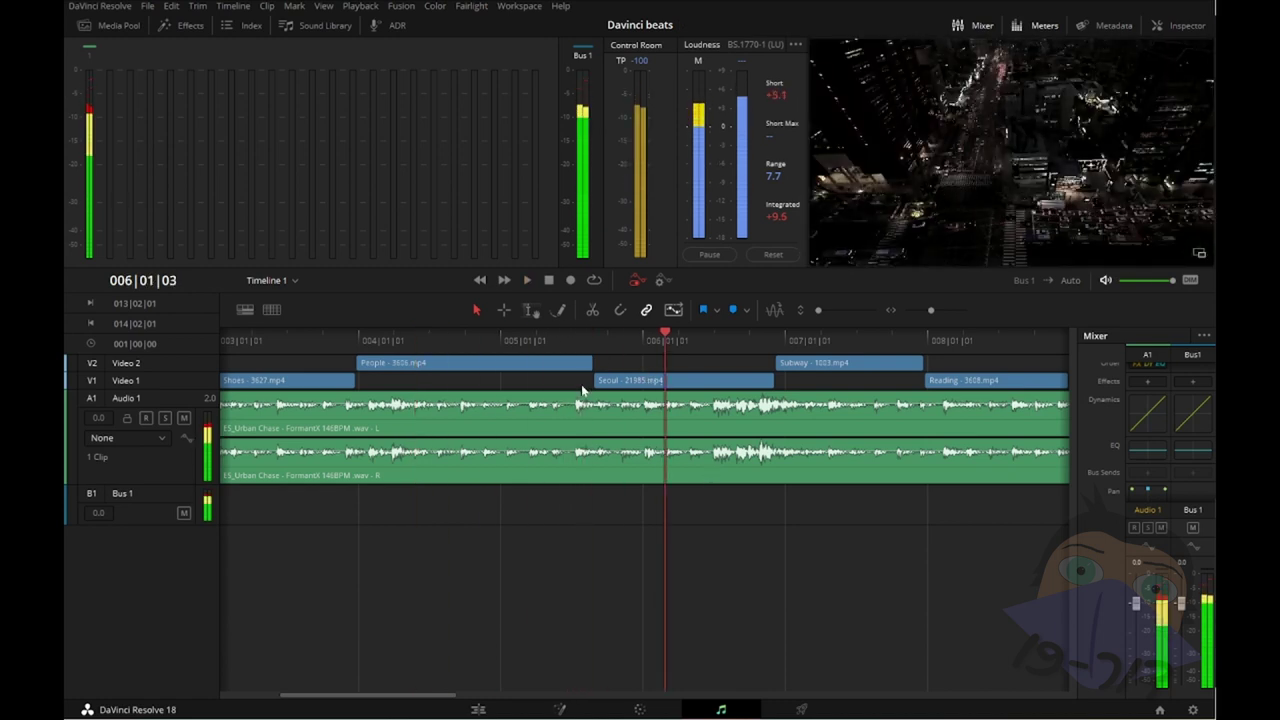
key(alt+l)
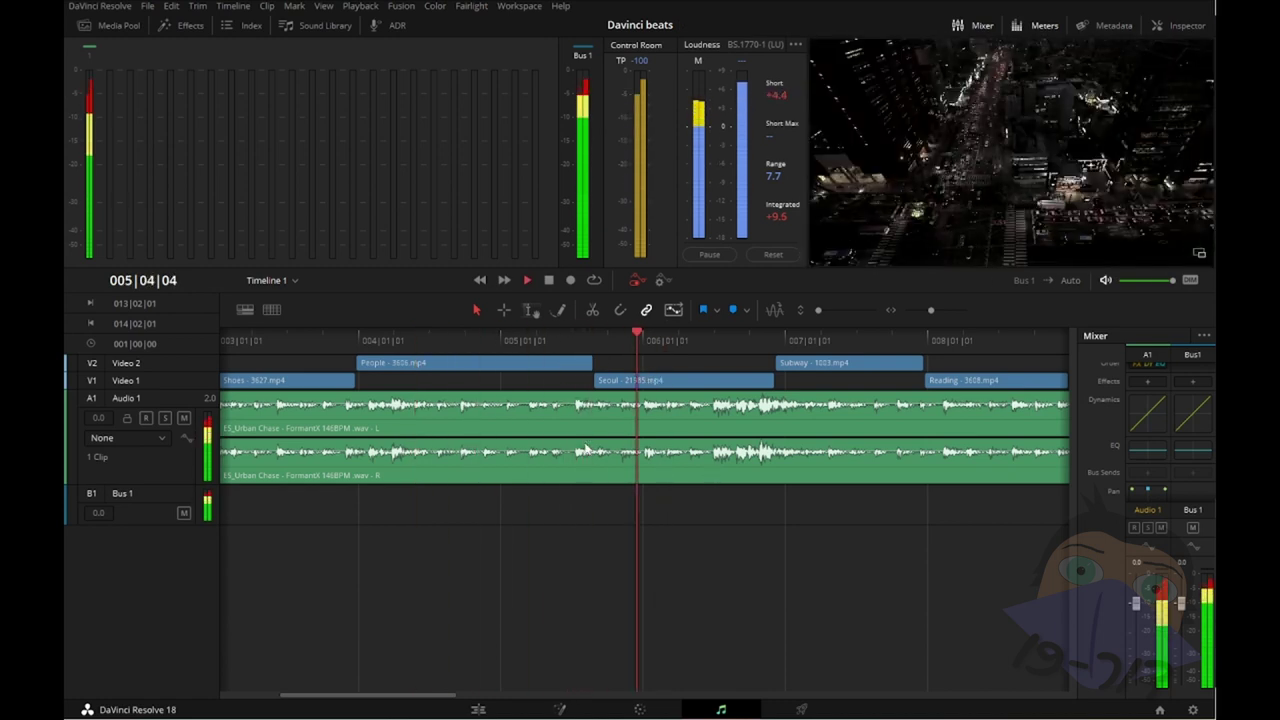
scroll(586, 449, right, 4)
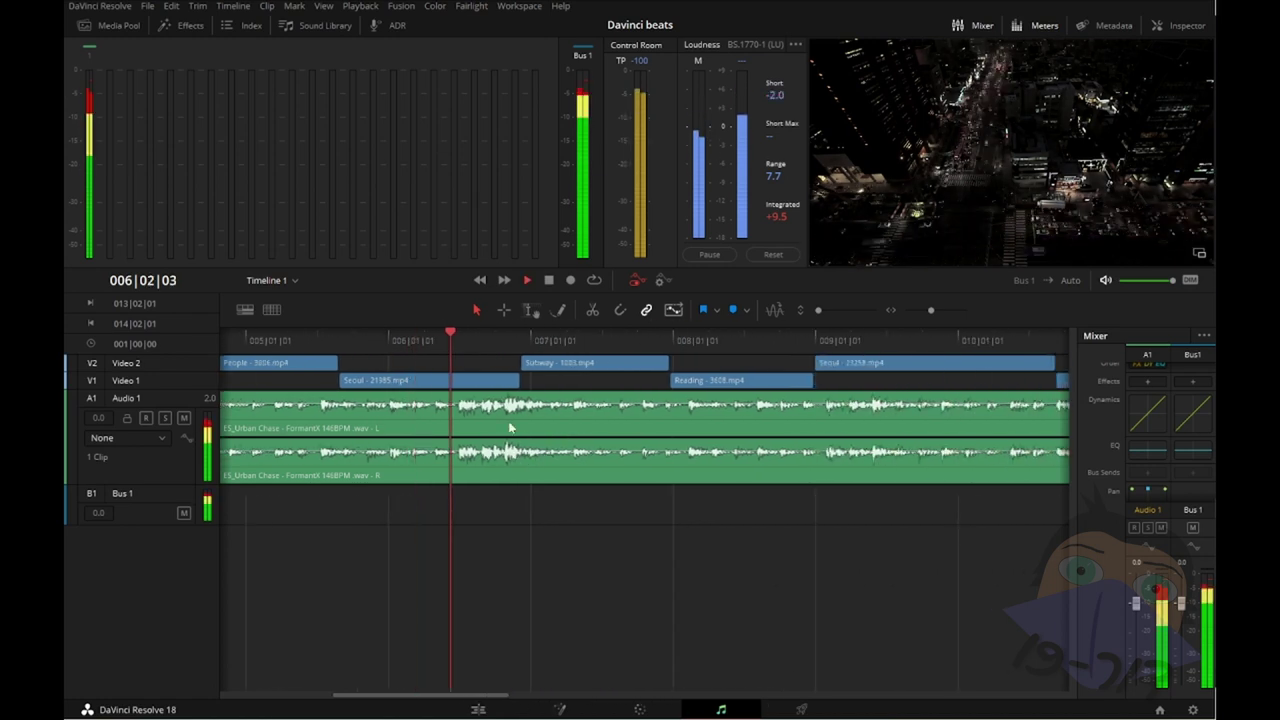
scroll(490, 385, left, 2)
scroll(445, 385, left, 2)
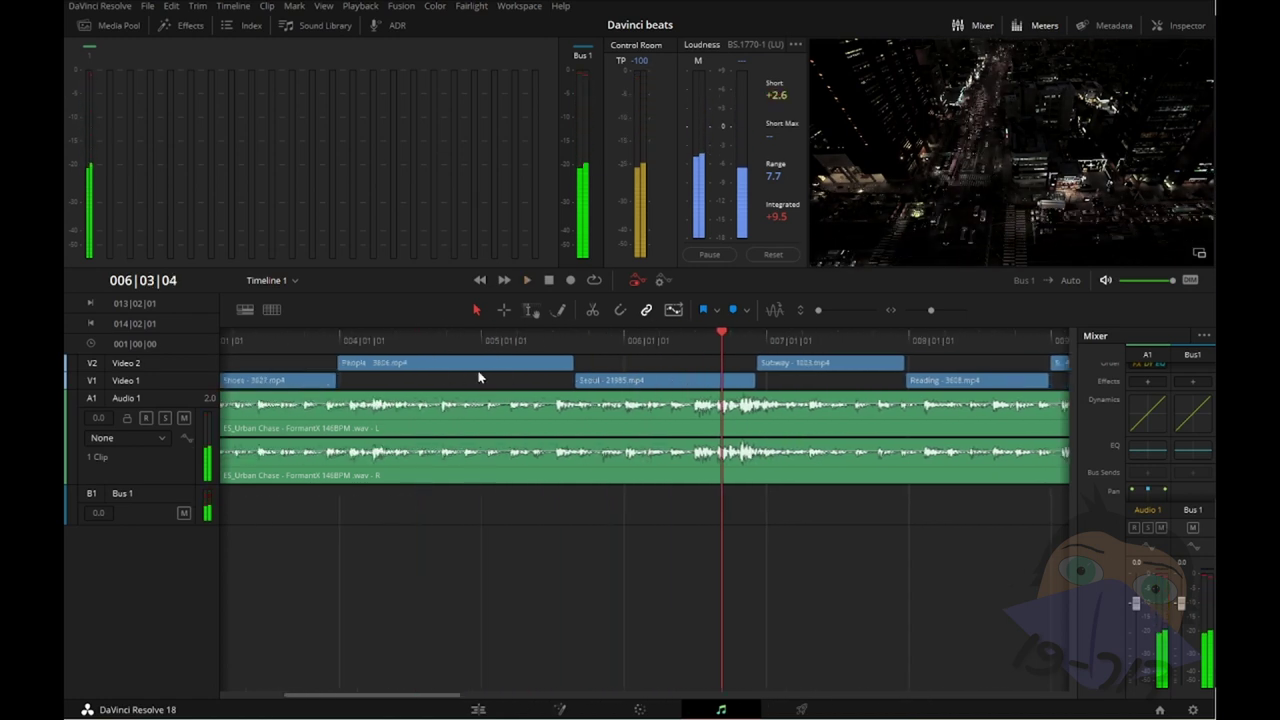
key(space)
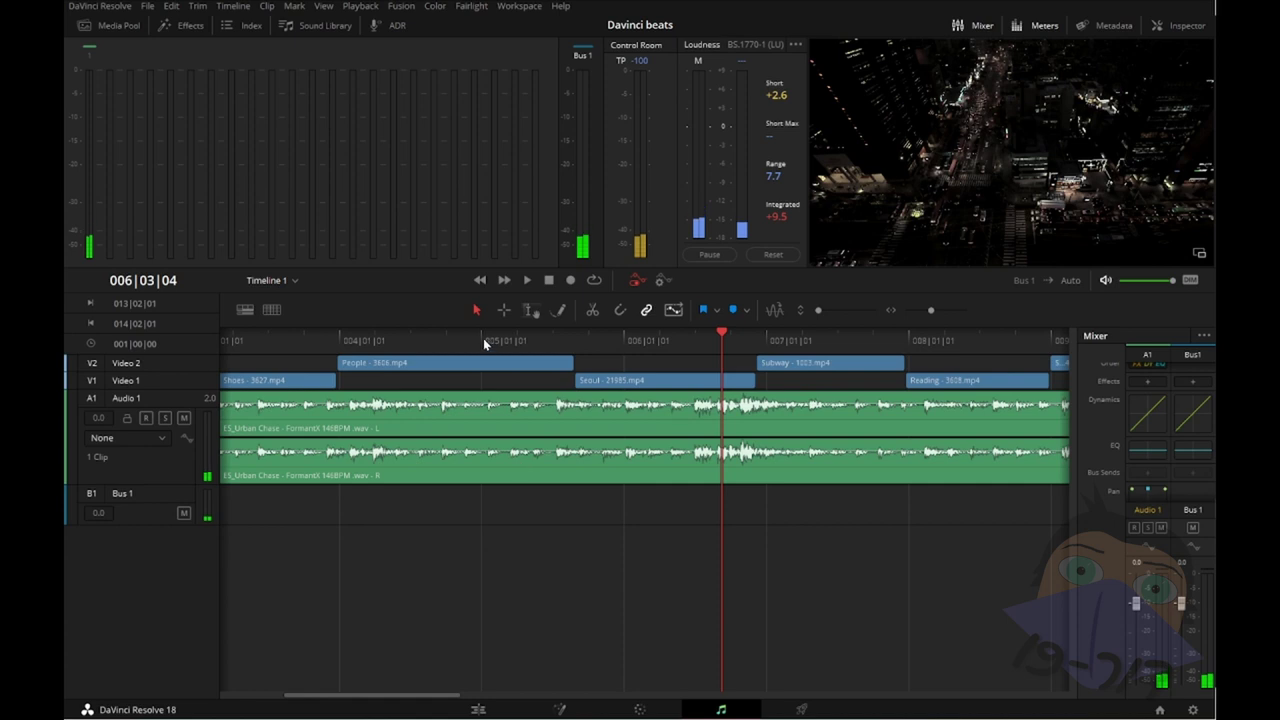
click(484, 341)
key(space)
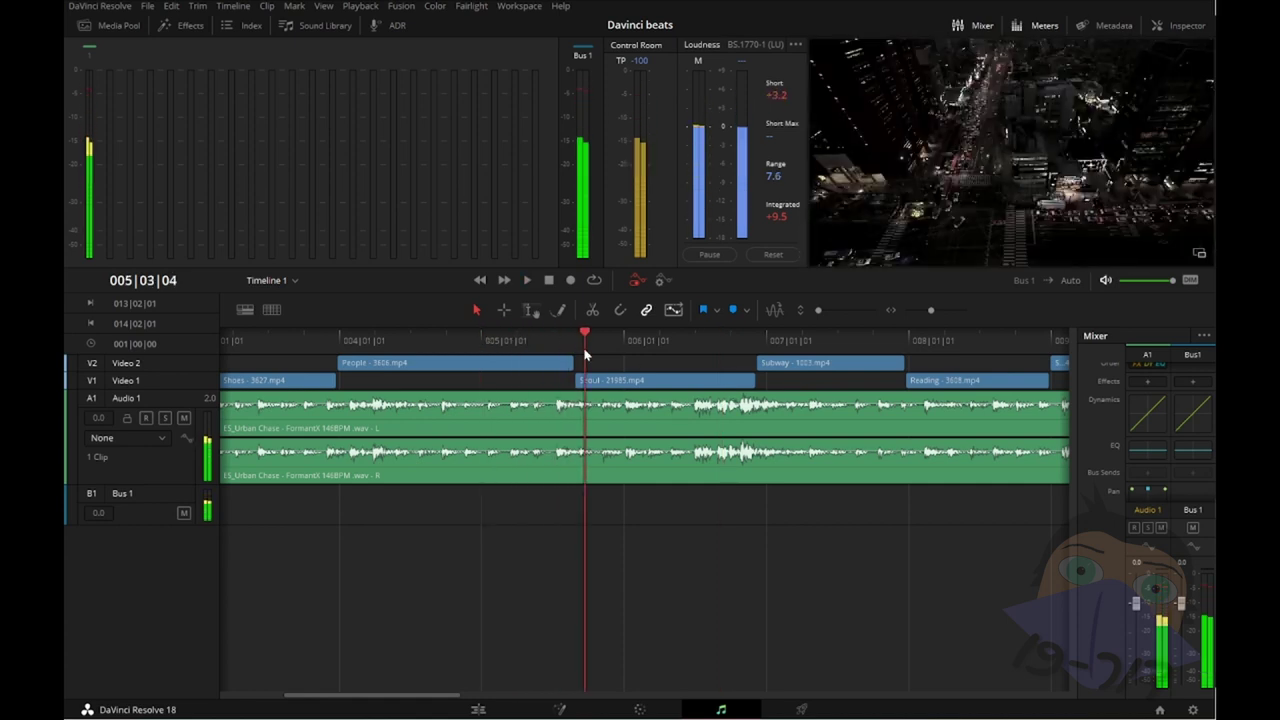
Step: Audition candidate beats and park the playhead where the People clip should end
click(565, 340)
click(423, 346)
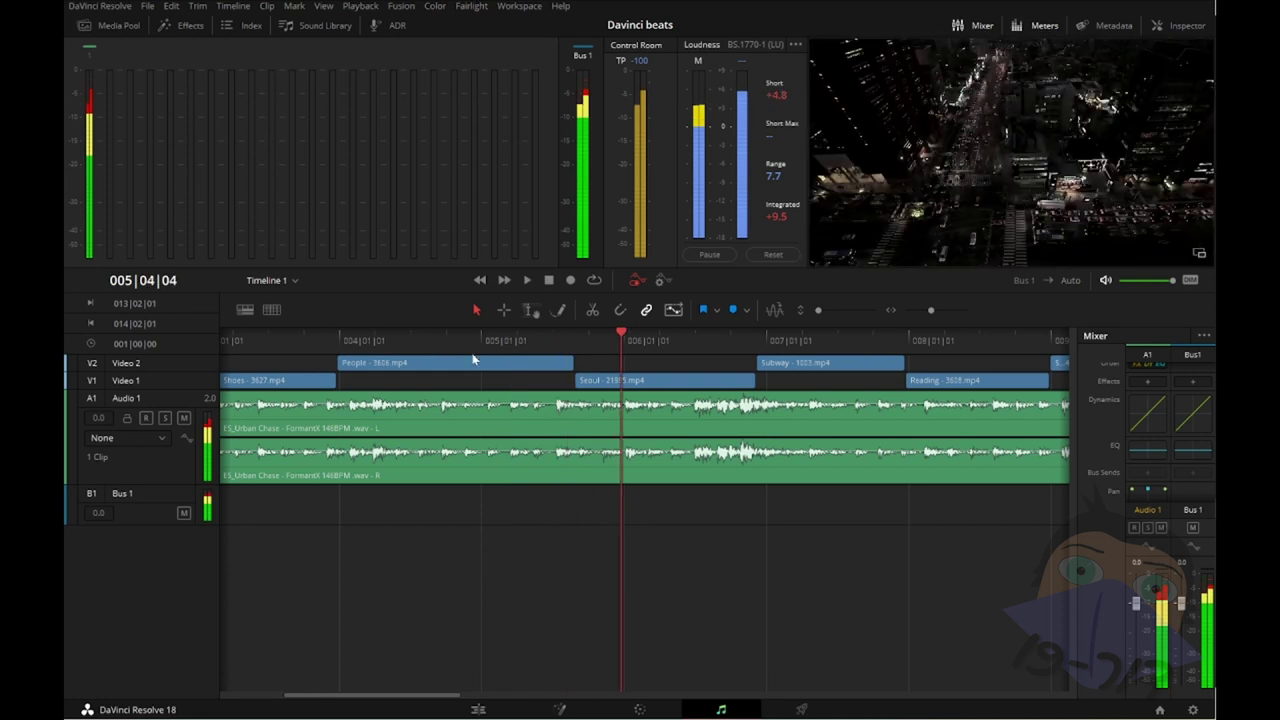
click(476, 340)
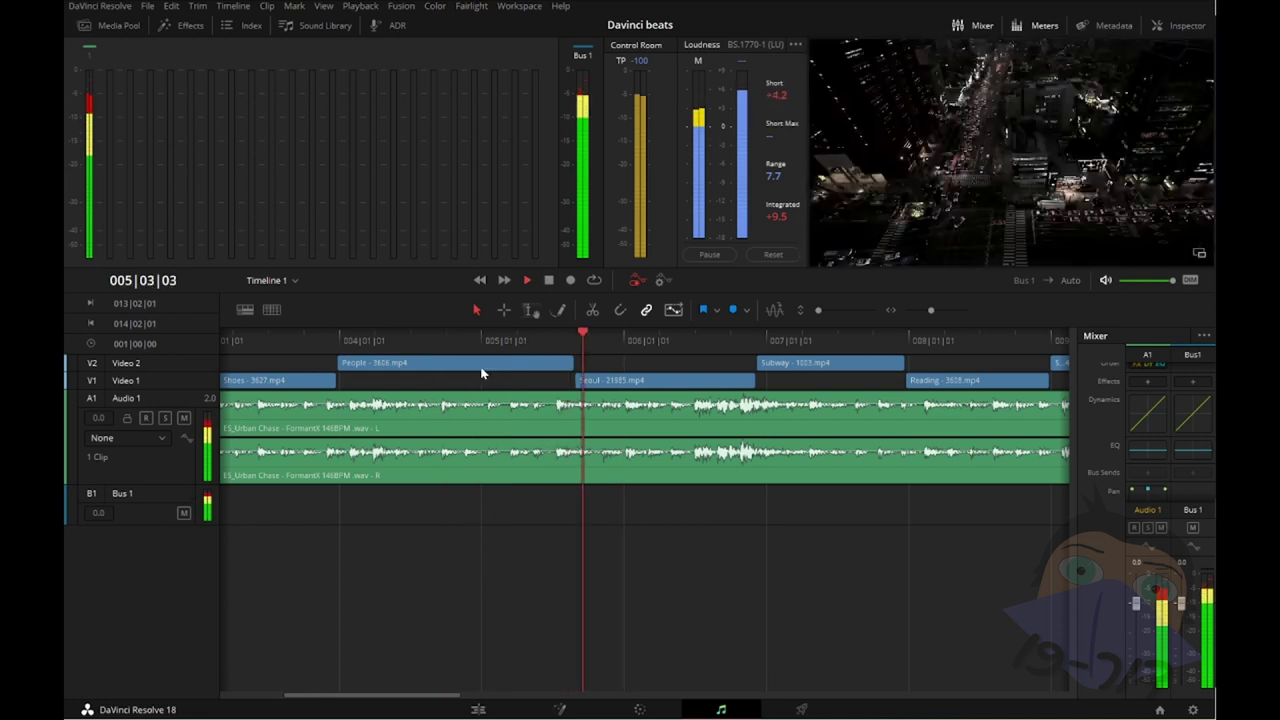
click(477, 341)
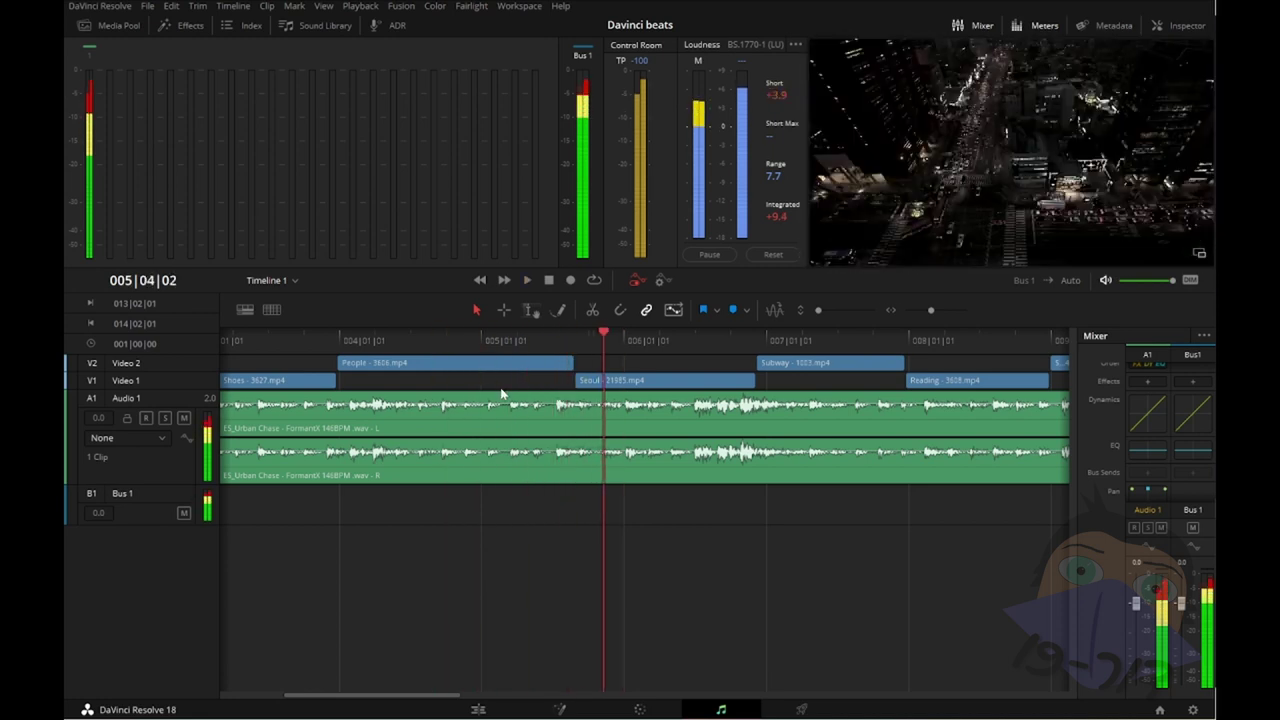
click(481, 342)
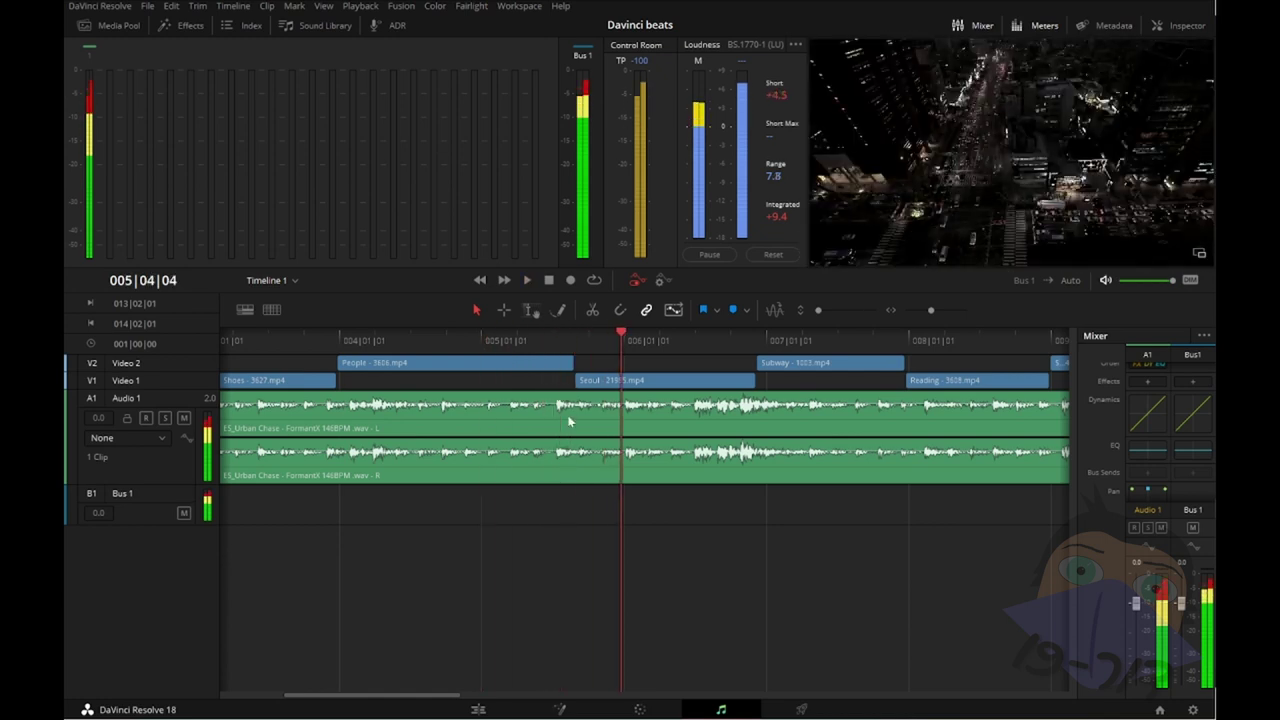
click(592, 340)
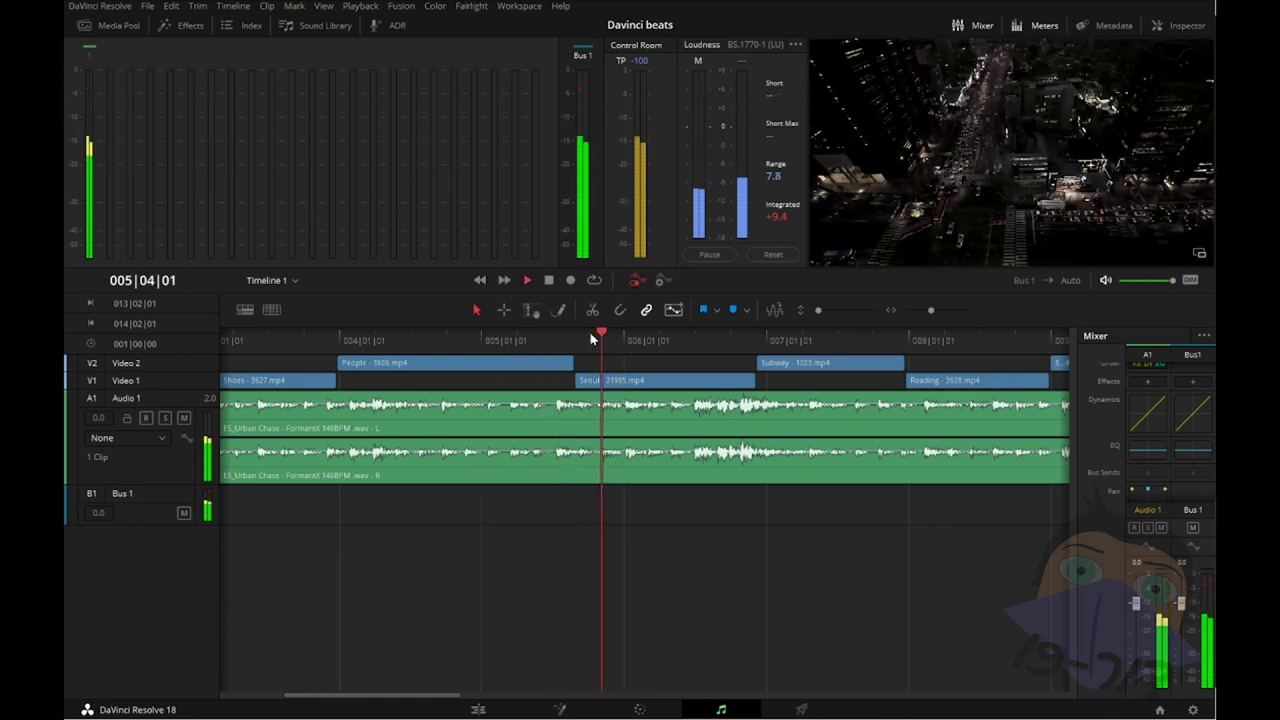
click(591, 340)
click(590, 338)
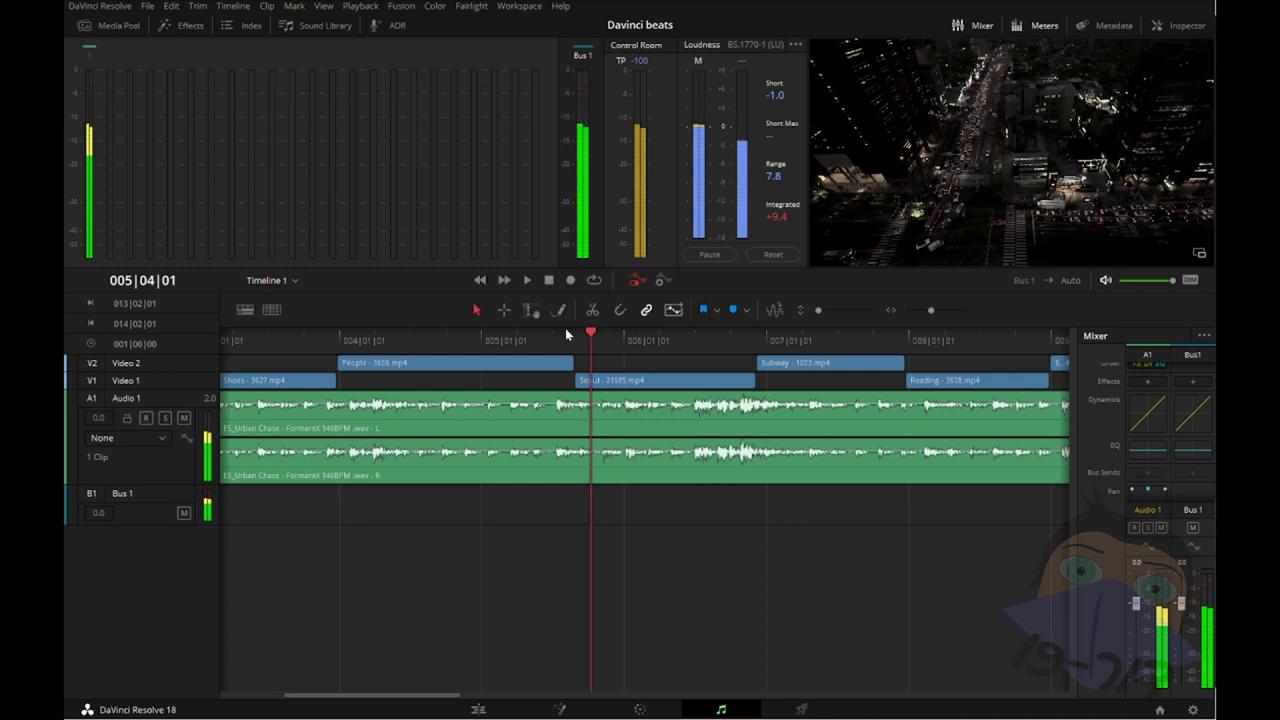
click(555, 335)
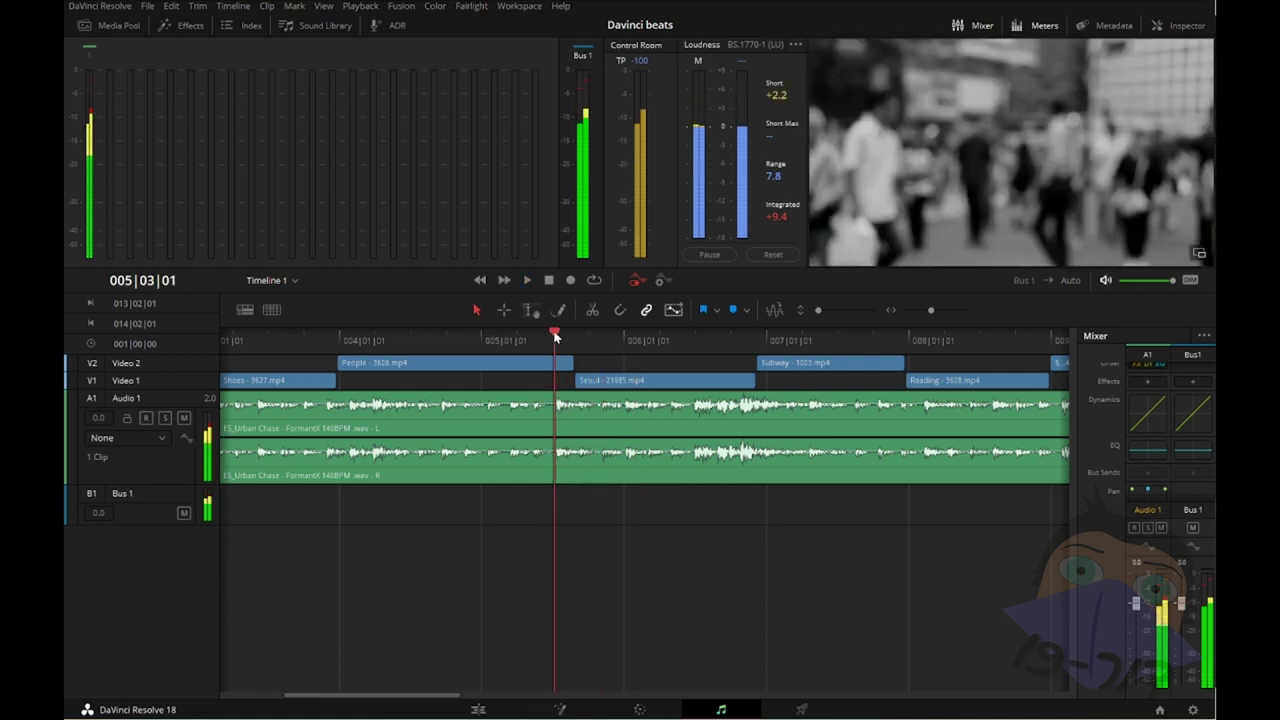
Step: Trim the People clip's end to the parked beat and replay the new cut
mouse_move(572, 363)
mouse_down()
mouse_move(552, 364)
mouse_move(573, 380)
mouse_move(557, 381)
mouse_up()
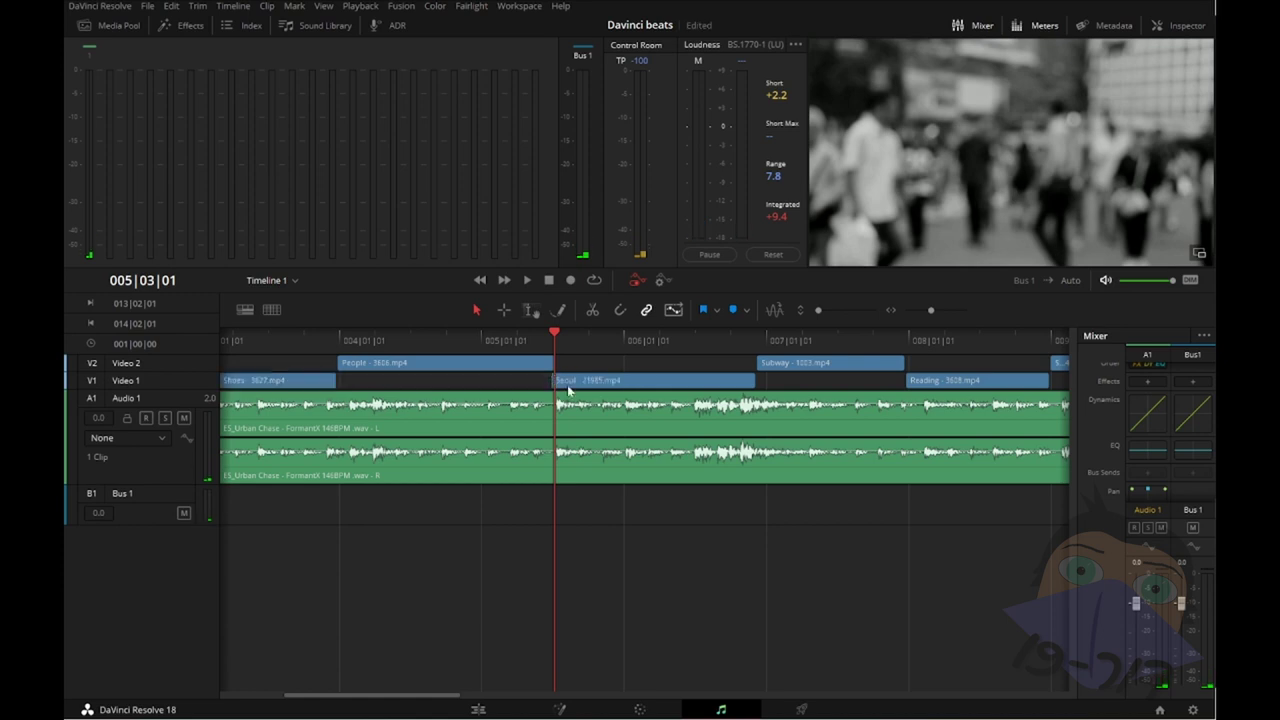
click(500, 341)
key(space)
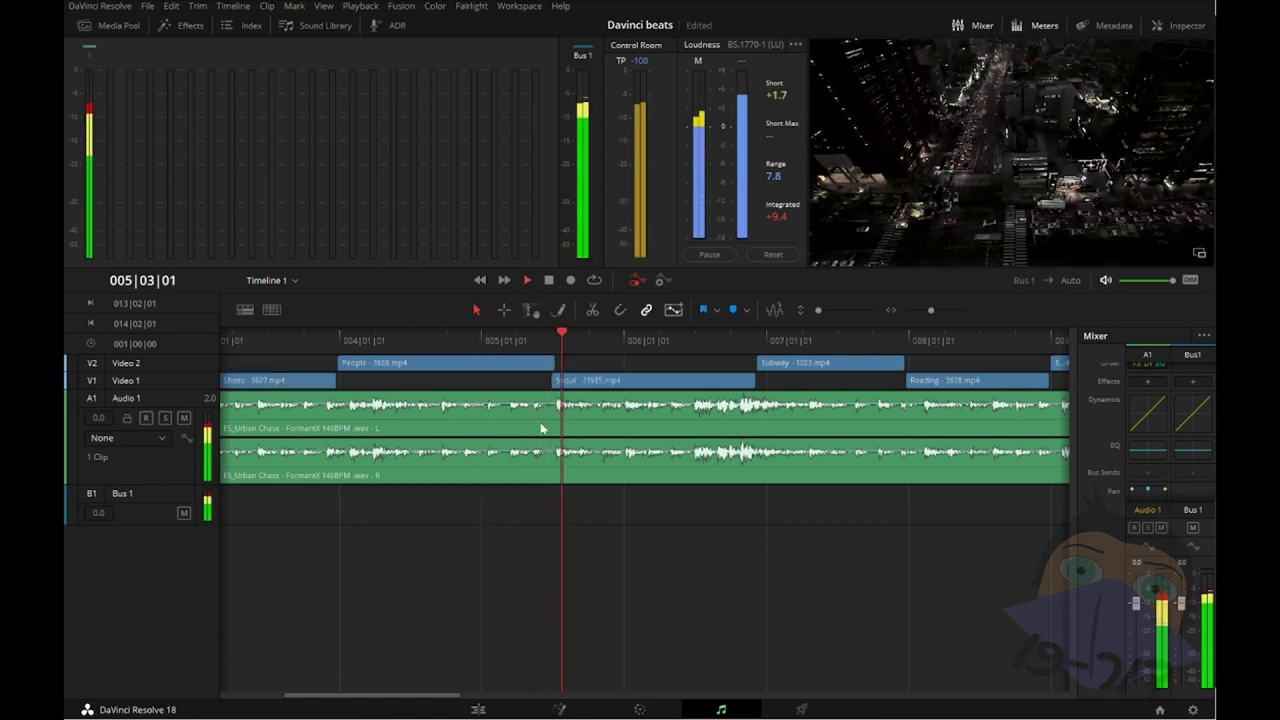
click(480, 380)
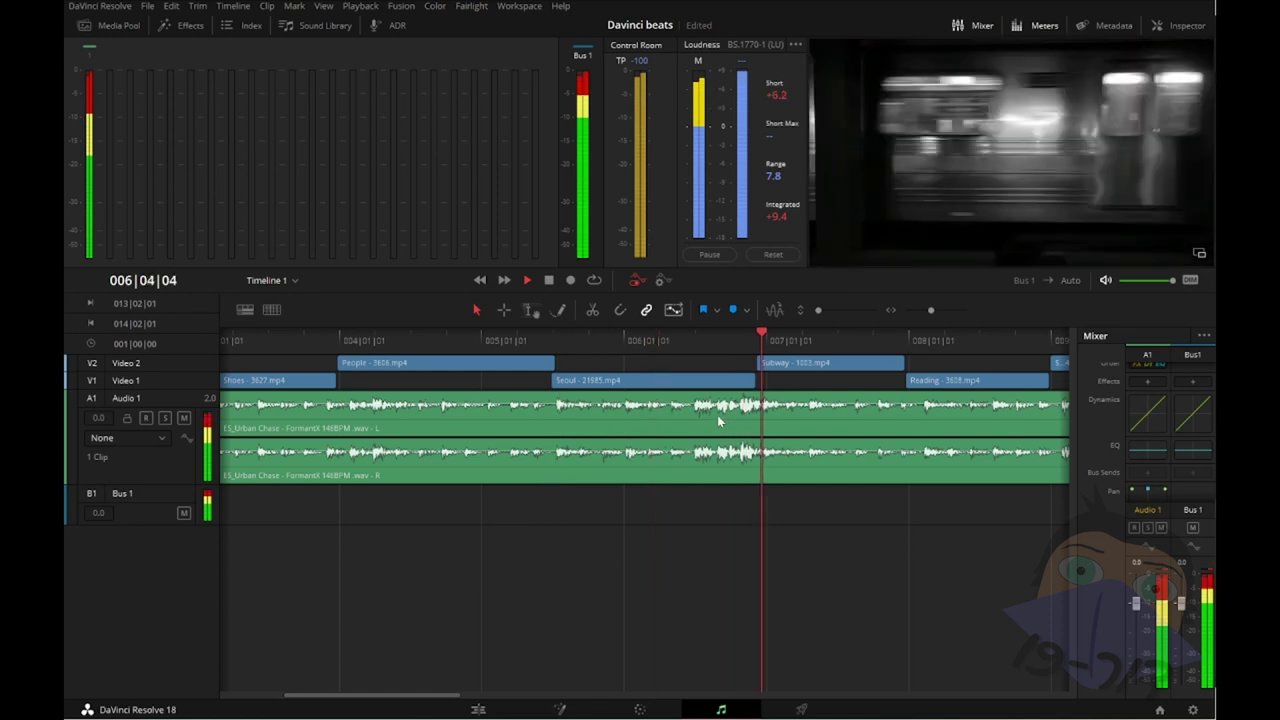
key(space)
Step: Move the Subway clip's start onto the 007|01|01 downbeat, lengthening Seoul, and check it
drag(765, 366, 764, 366)
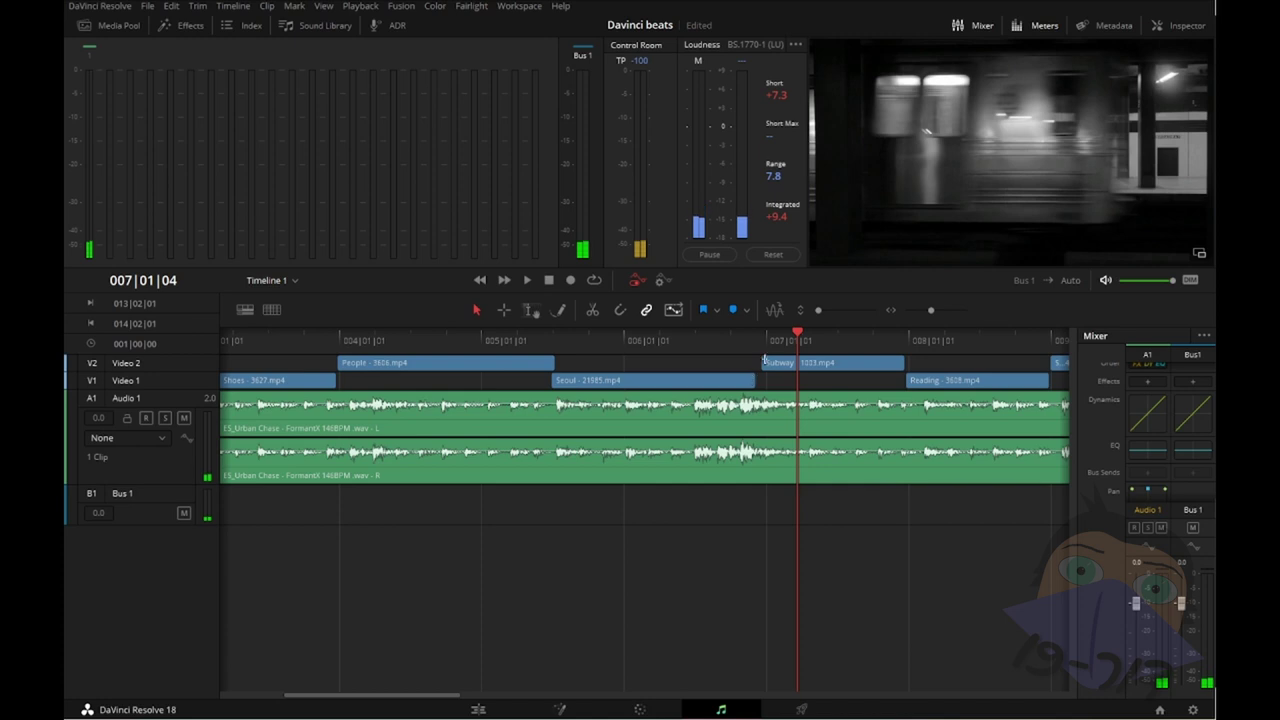
drag(765, 361, 763, 381)
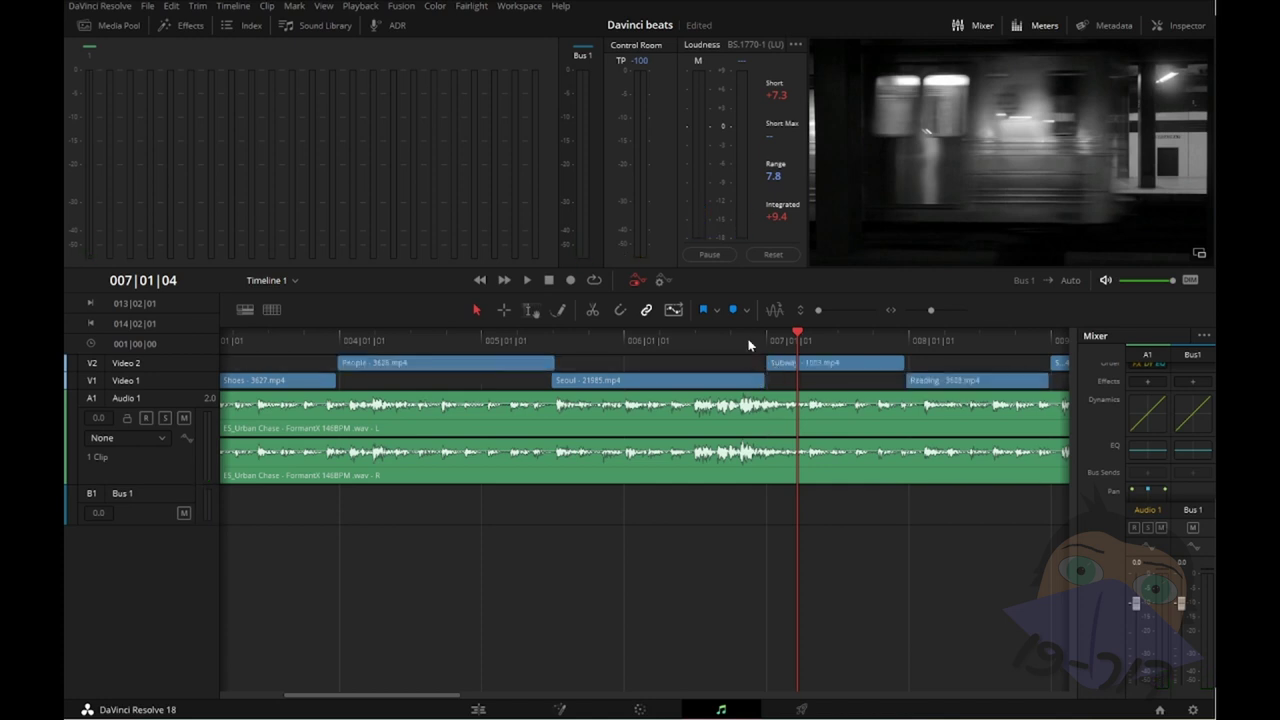
click(748, 343)
key(space)
click(679, 341)
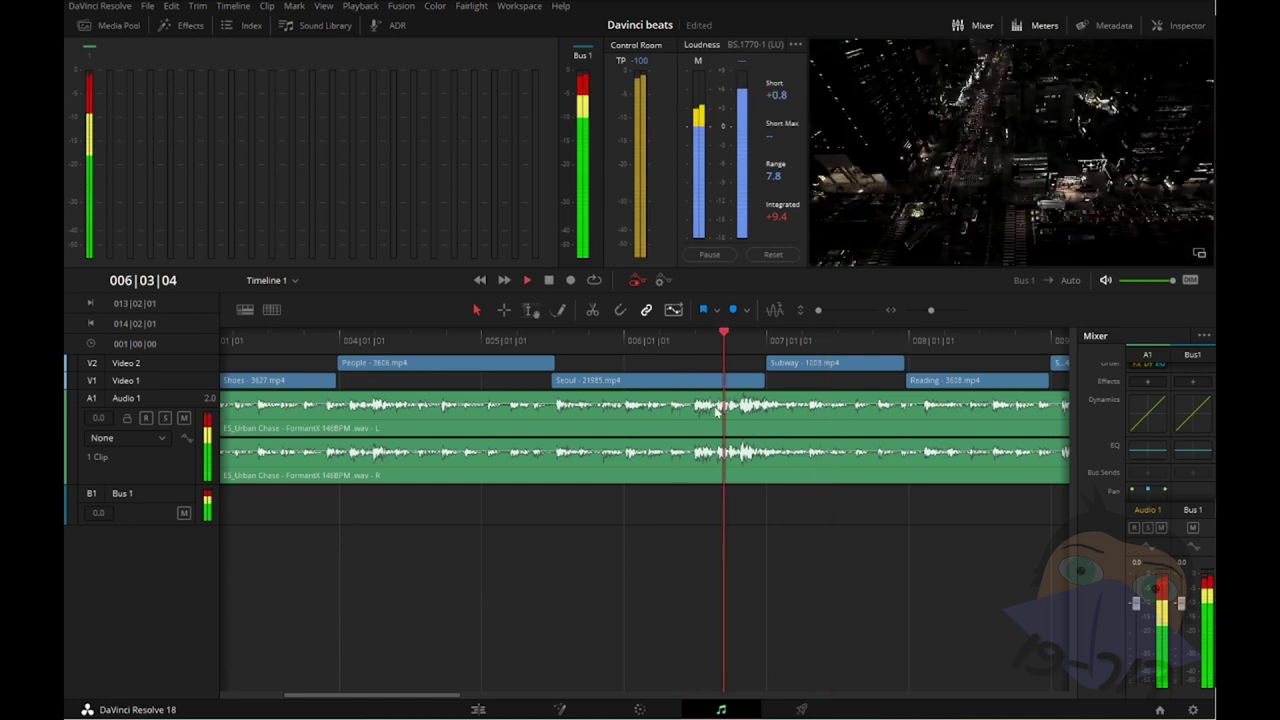
key(space)
scroll(583, 425, right, 5)
scroll(583, 425, right, 2)
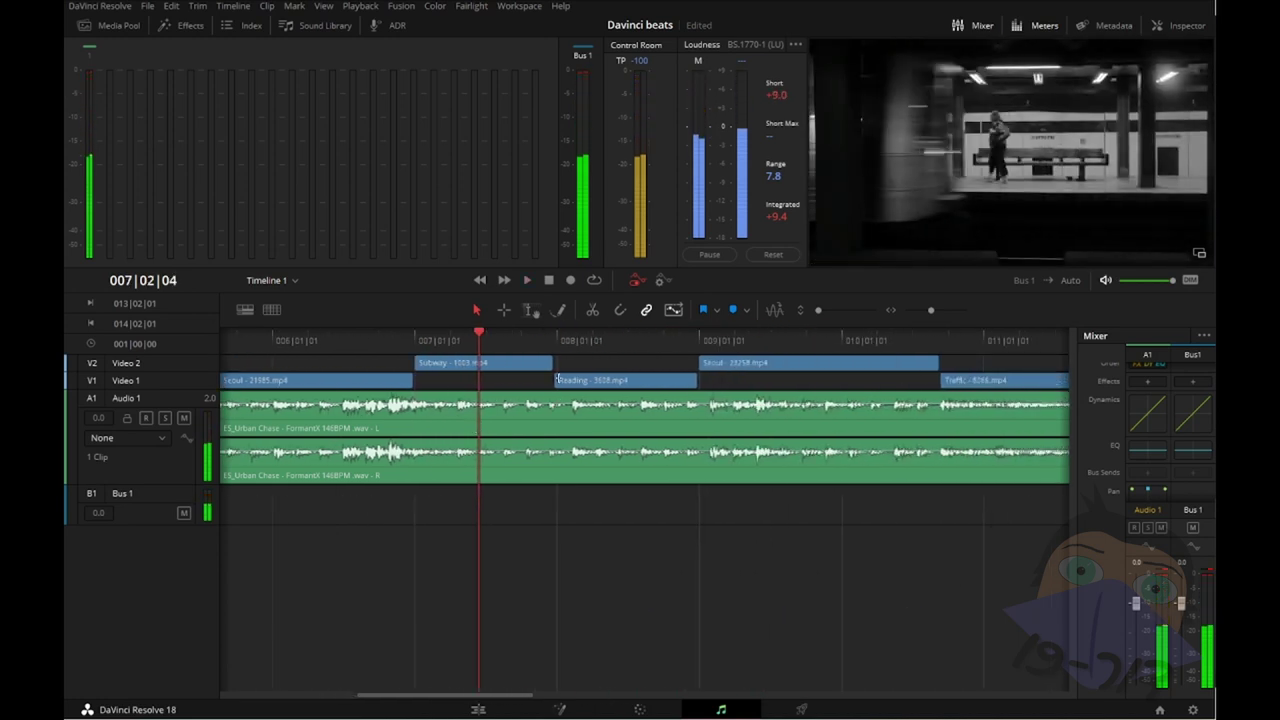
drag(561, 380, 555, 363)
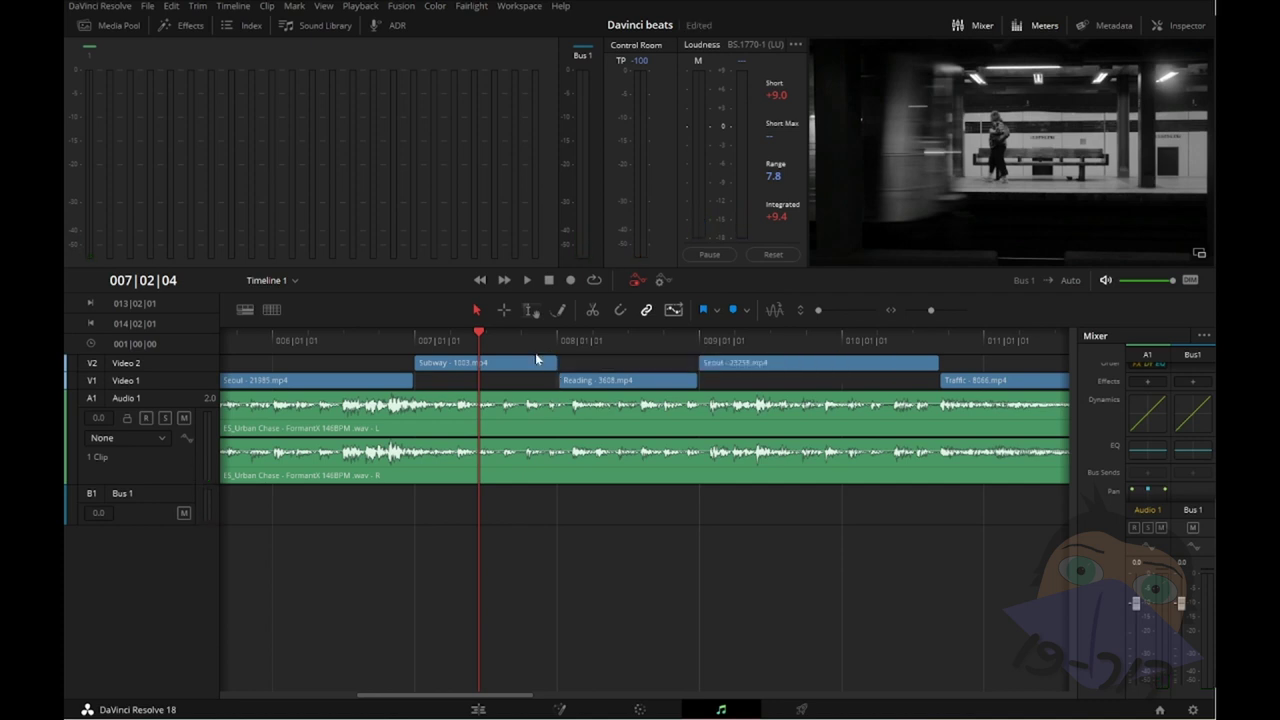
key(space)
click(430, 340)
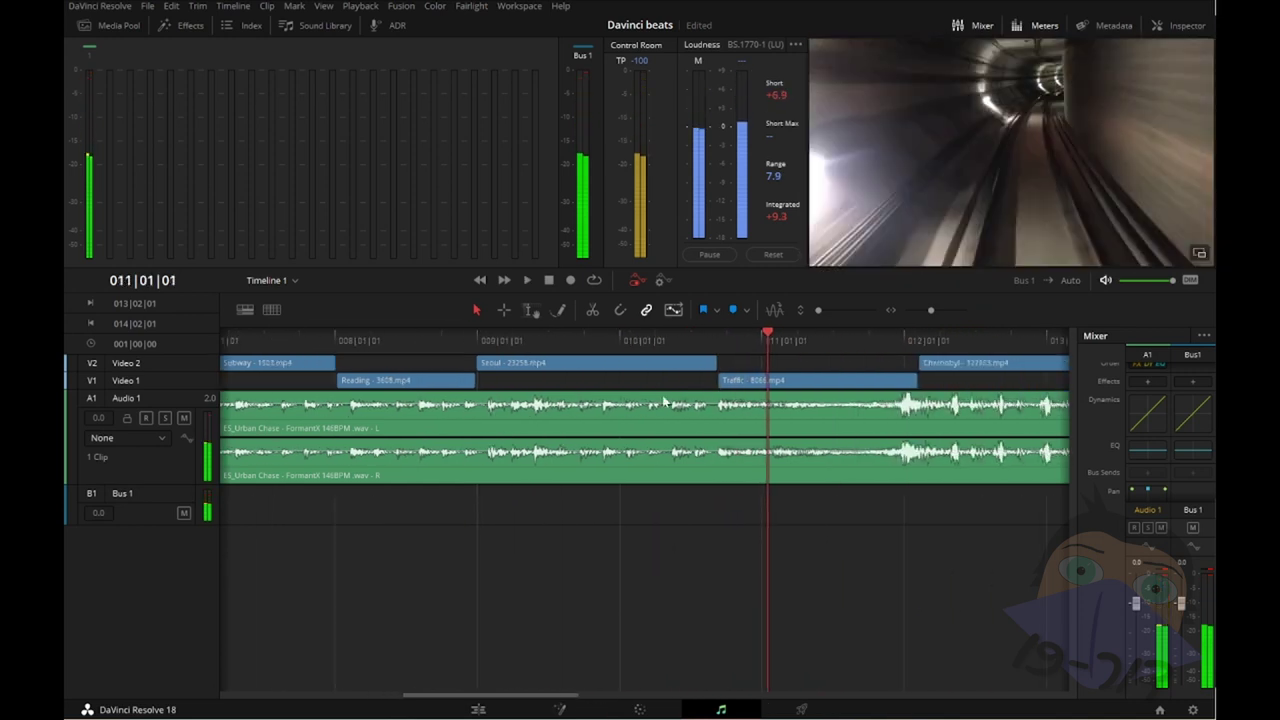
click(725, 337)
click(726, 339)
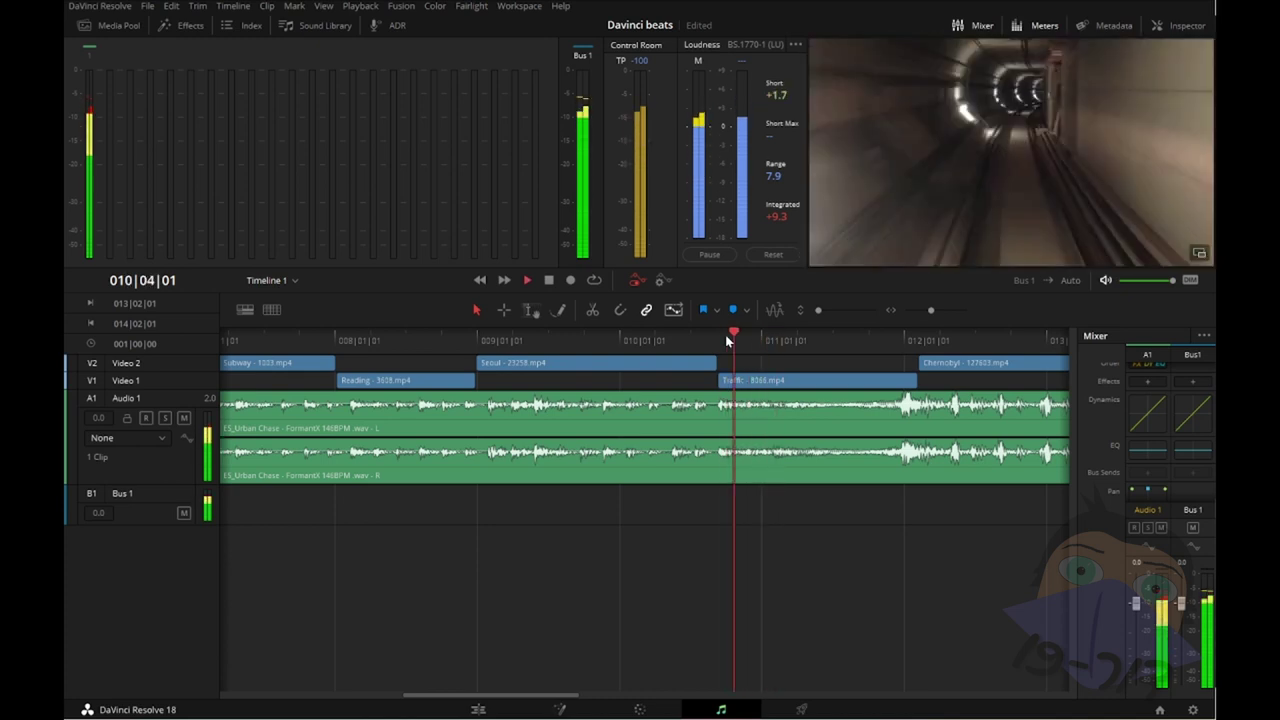
click(713, 337)
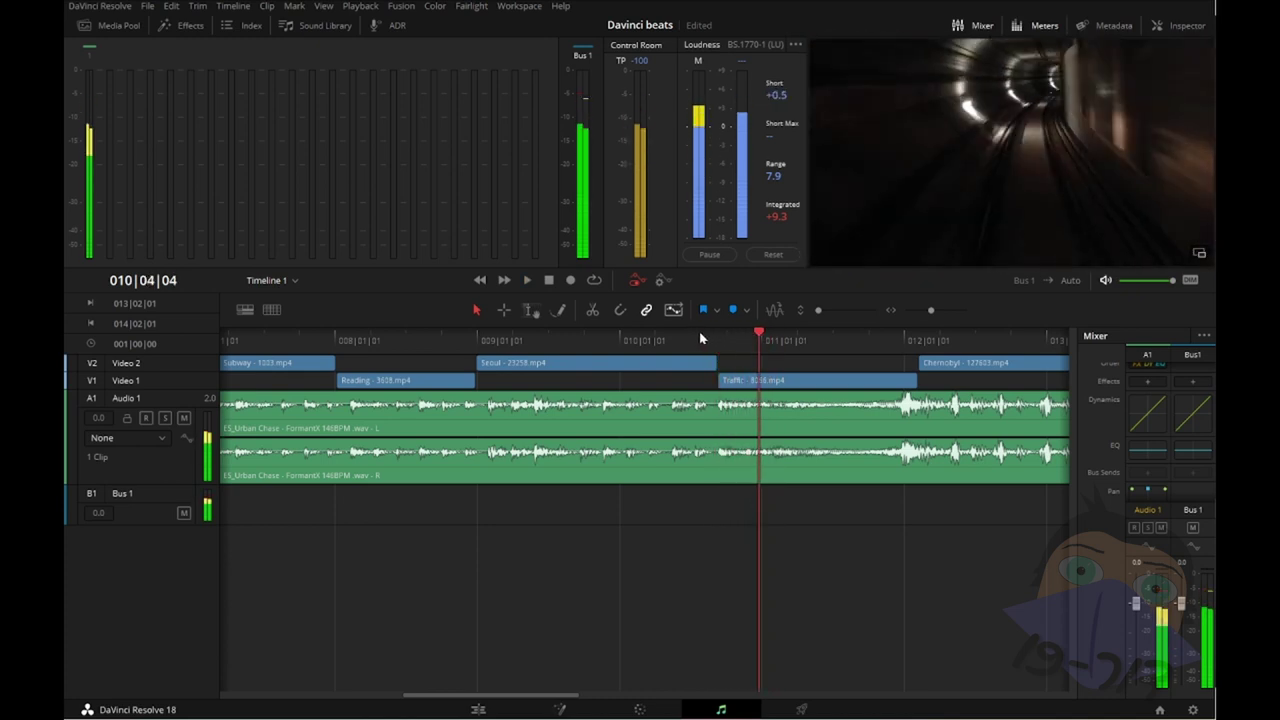
click(695, 338)
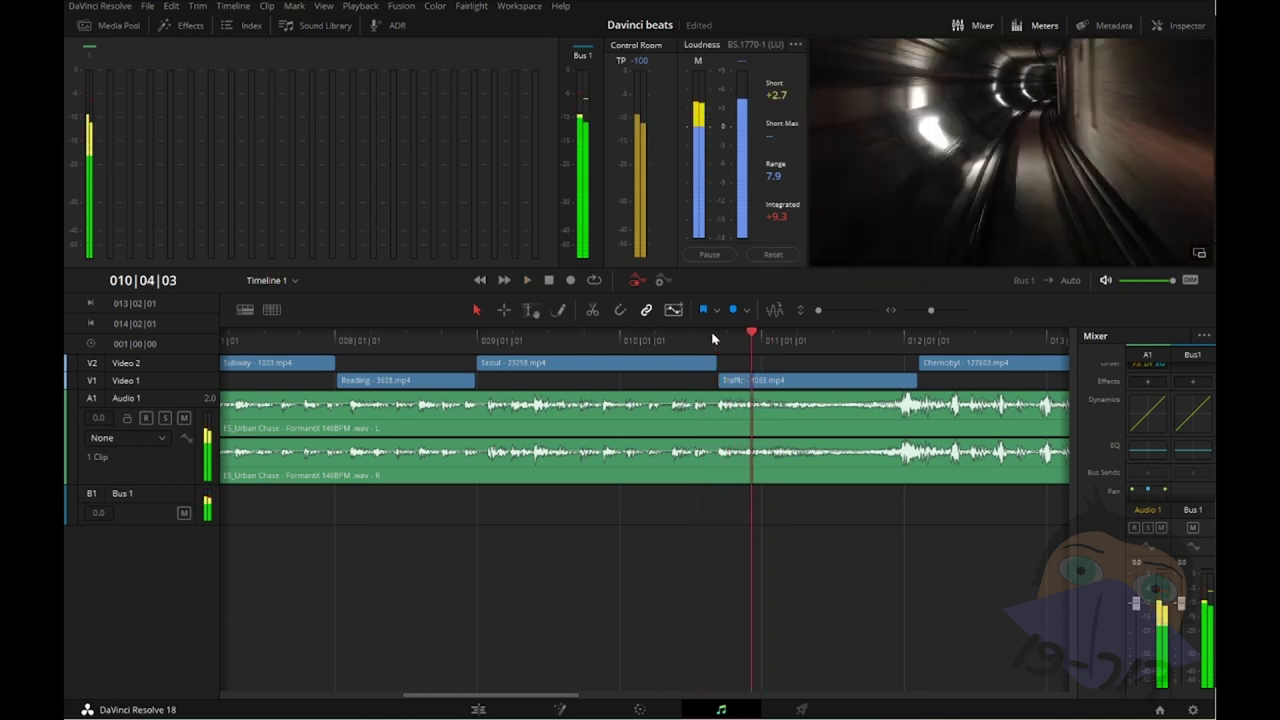
click(724, 334)
click(727, 336)
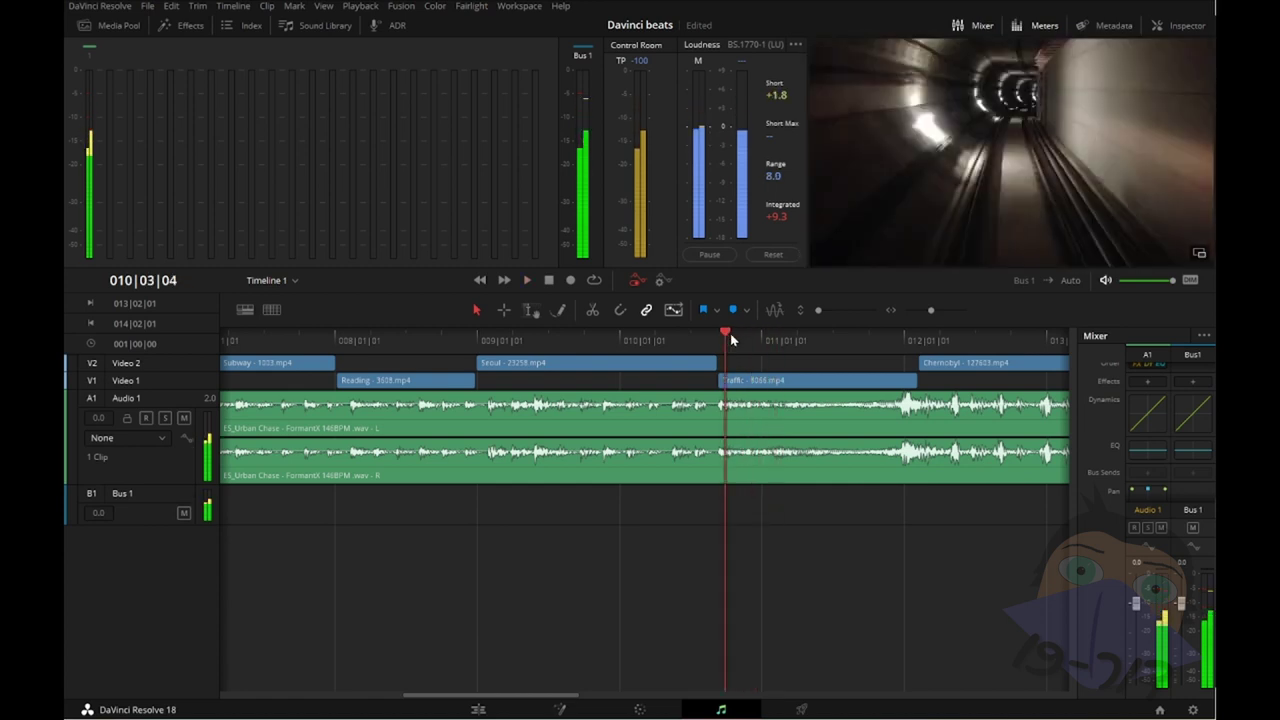
click(729, 336)
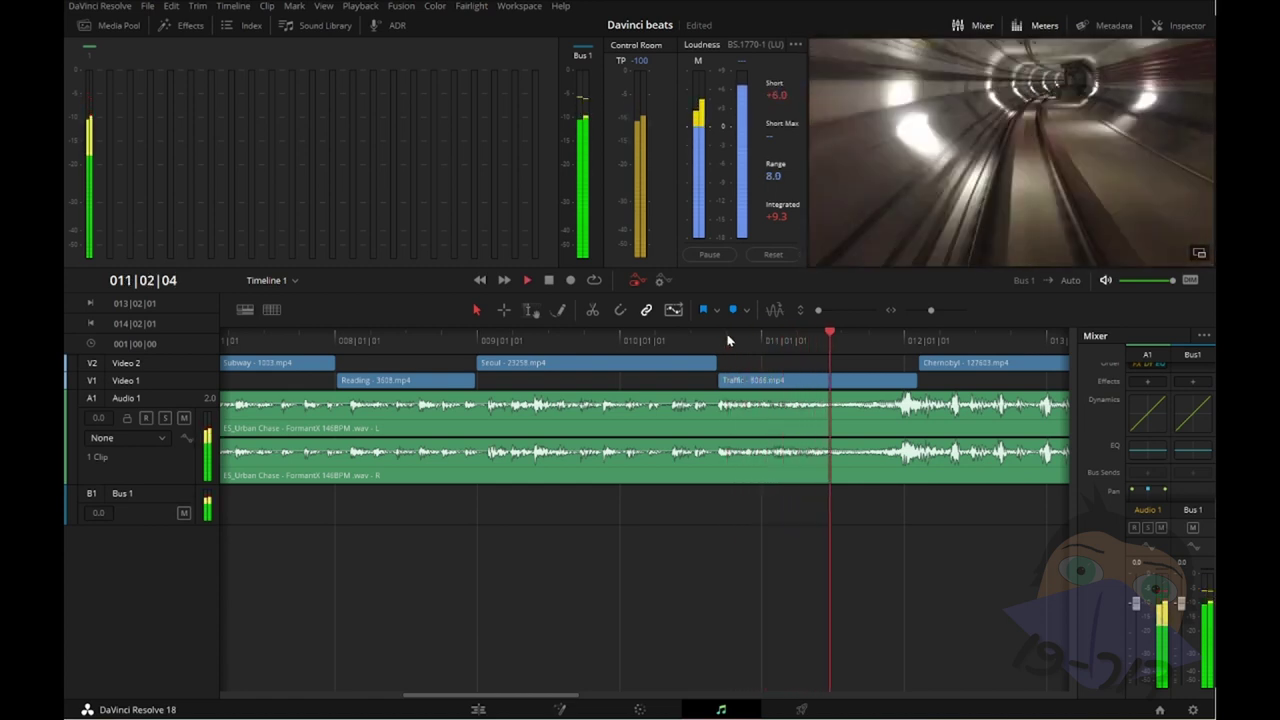
click(729, 338)
key(space)
click(714, 338)
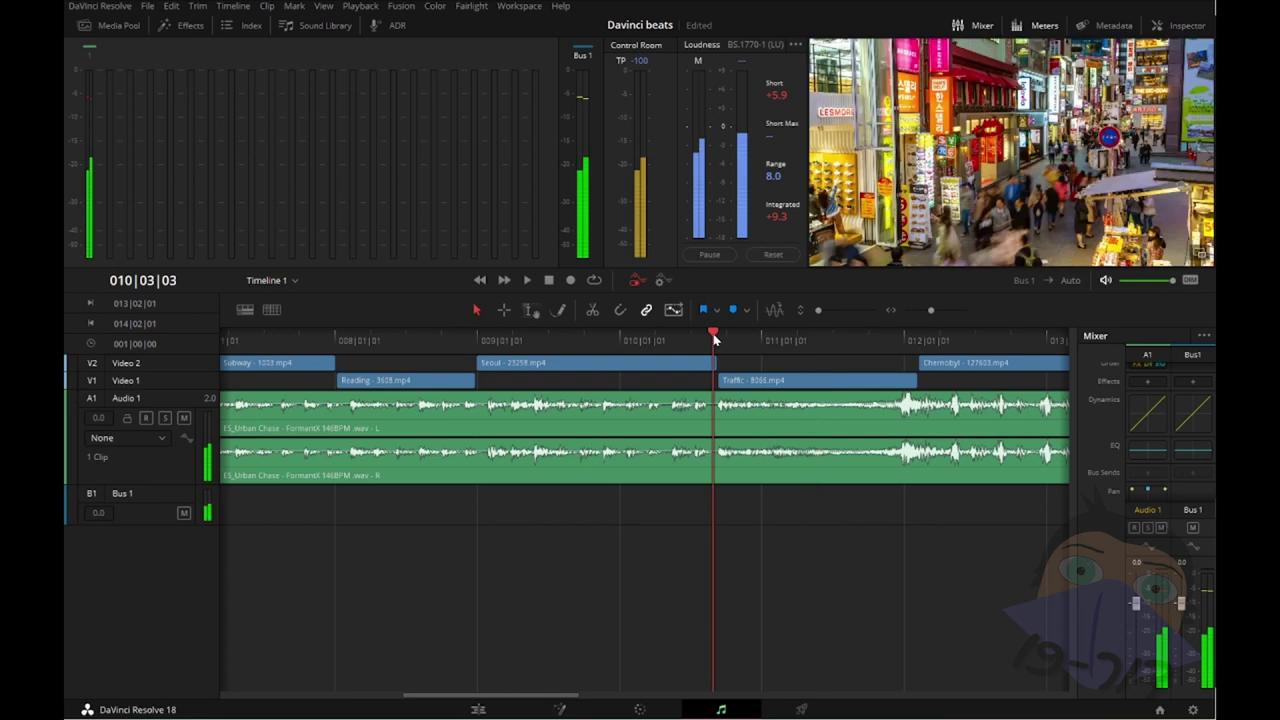
key(space)
click(714, 338)
key(space)
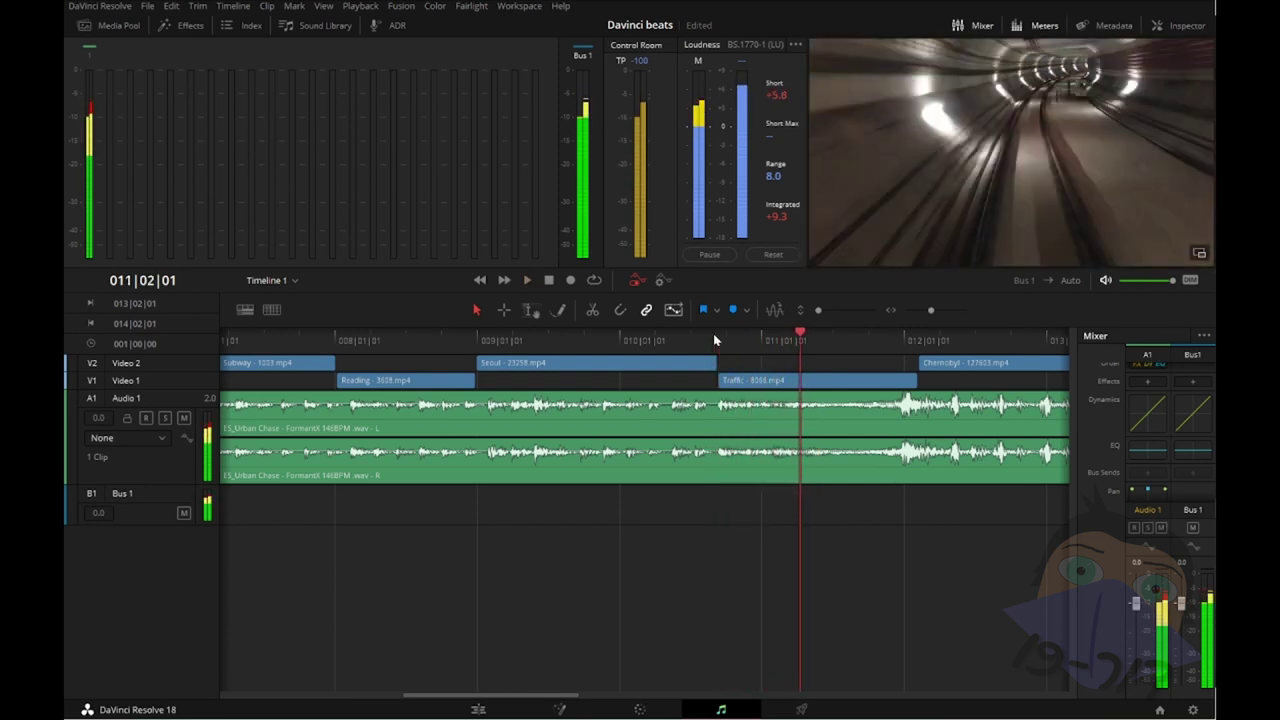
click(719, 338)
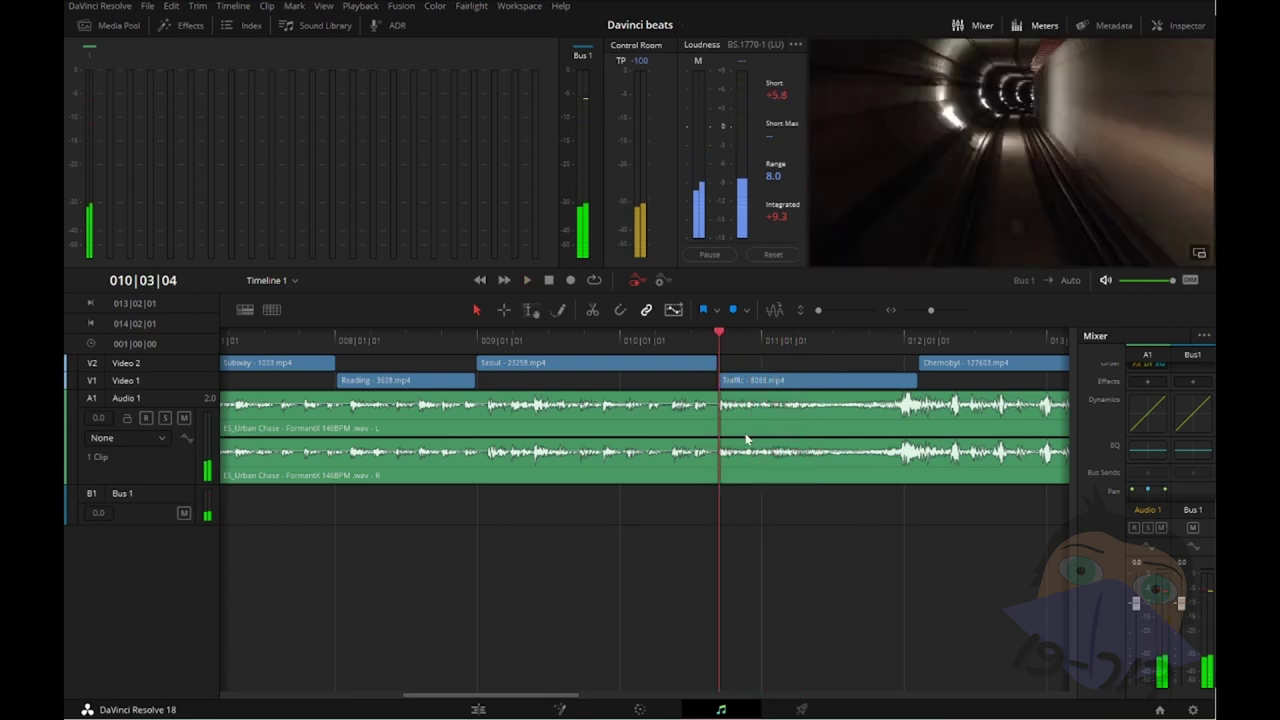
scroll(745, 433, up, 2)
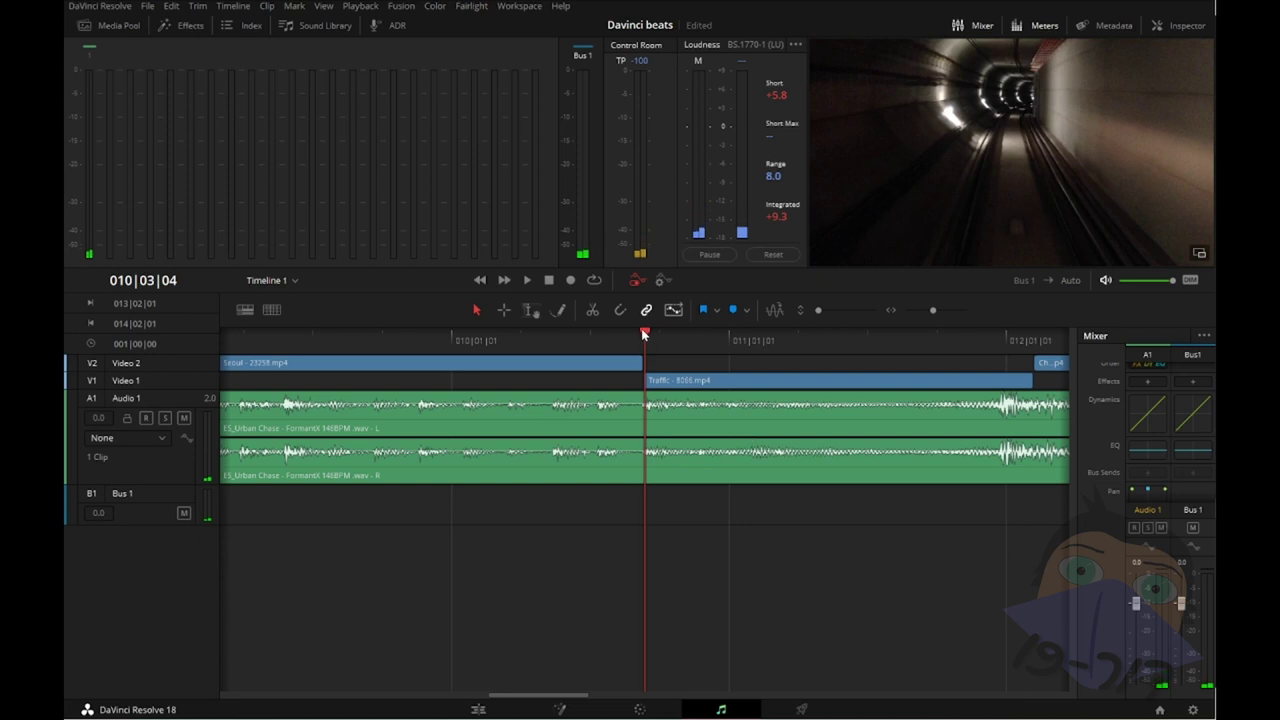
Step: Replay the Seoul-to-Traffic cut several times to check its timing
key(space)
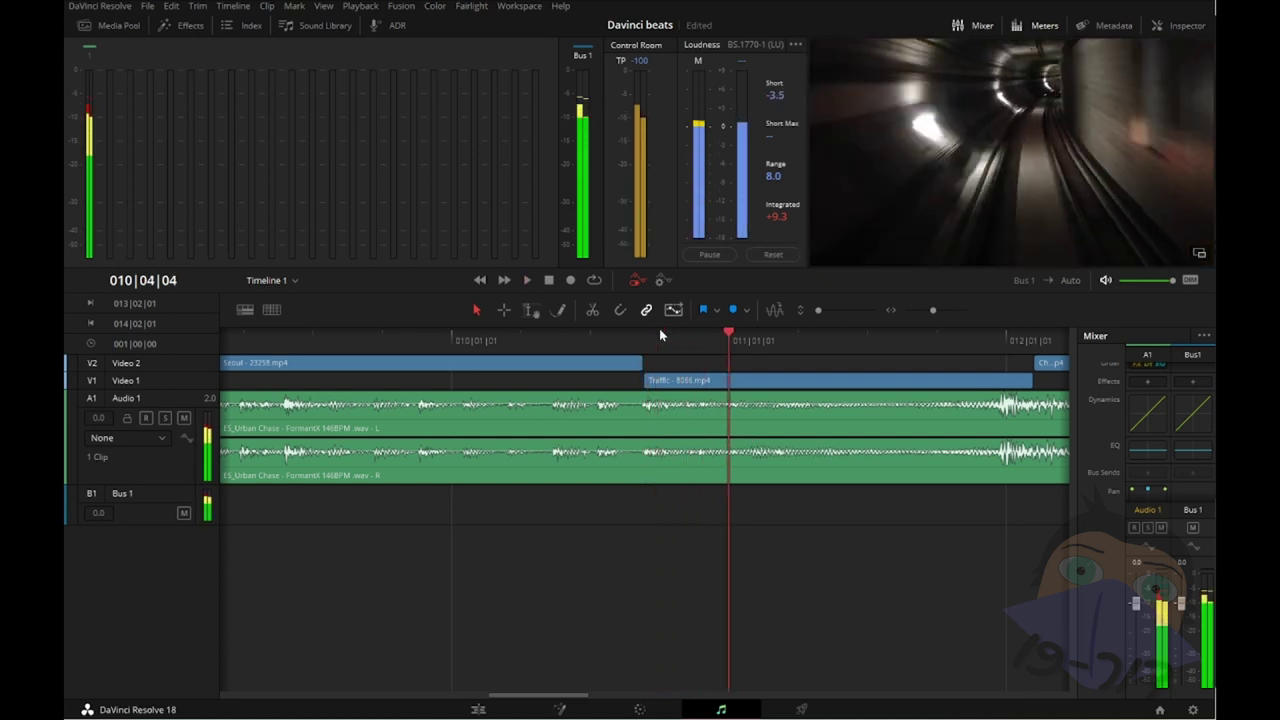
click(593, 334)
key(space)
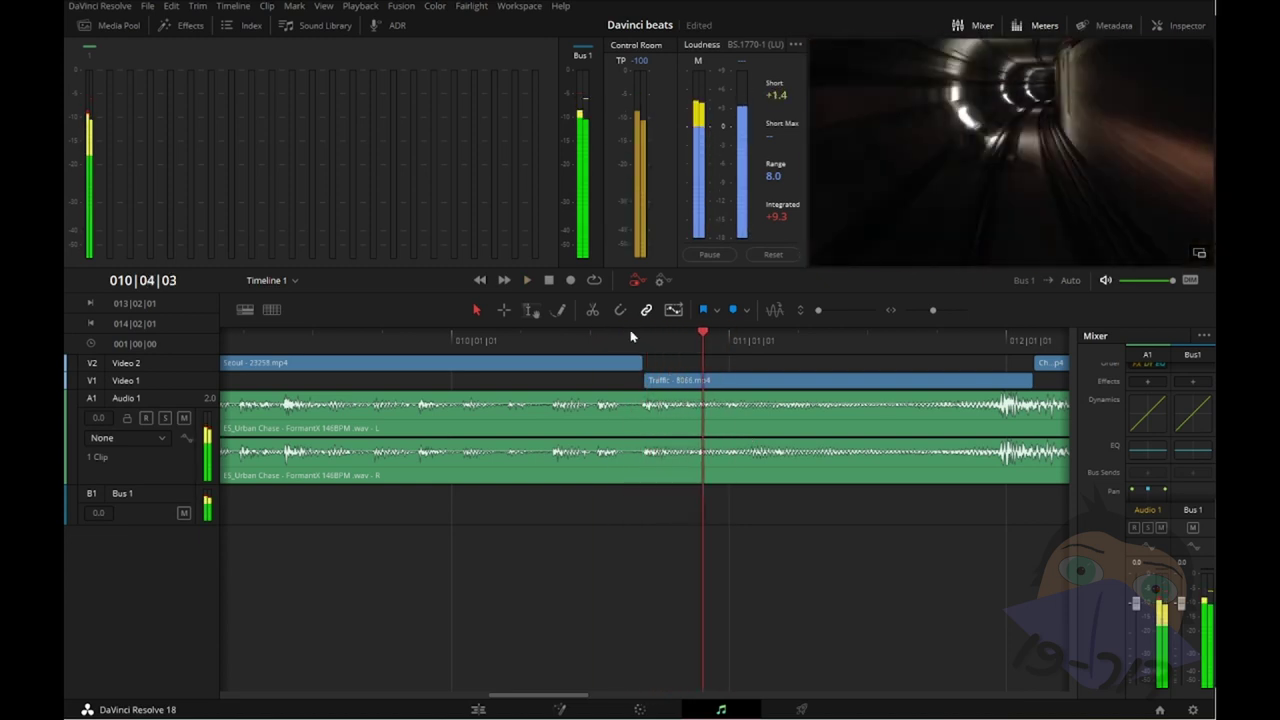
click(631, 336)
click(641, 336)
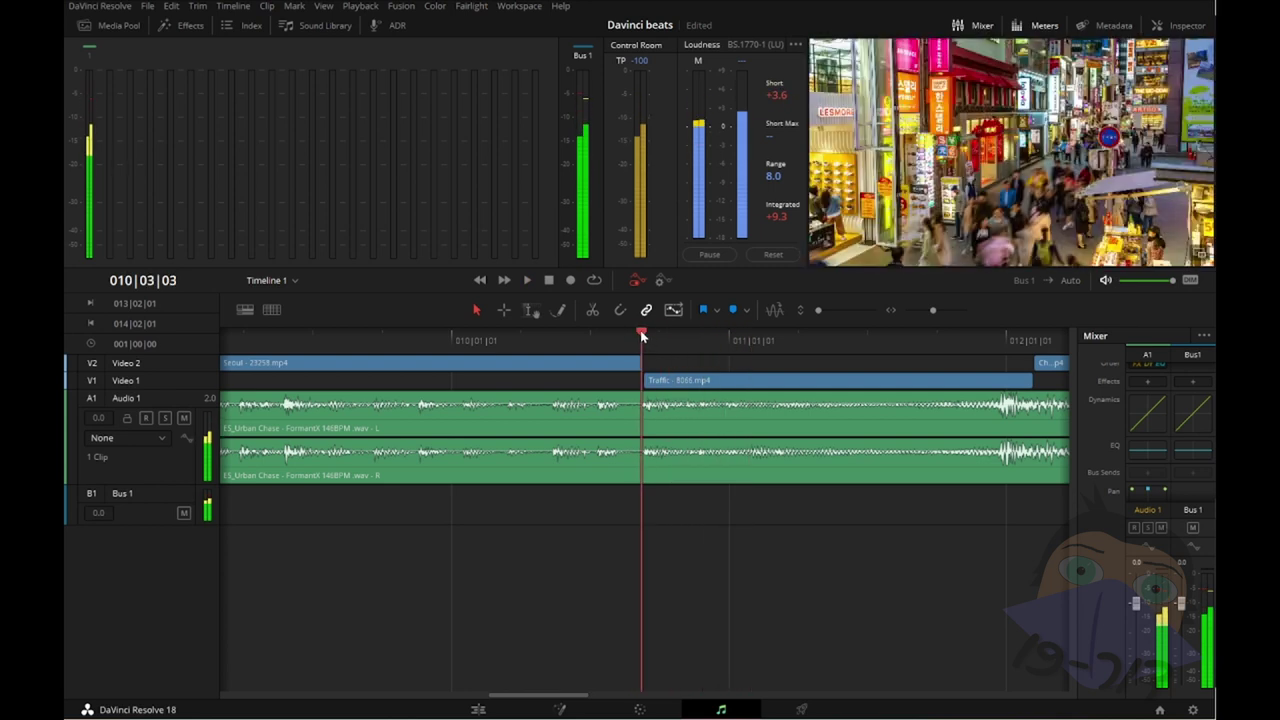
click(631, 336)
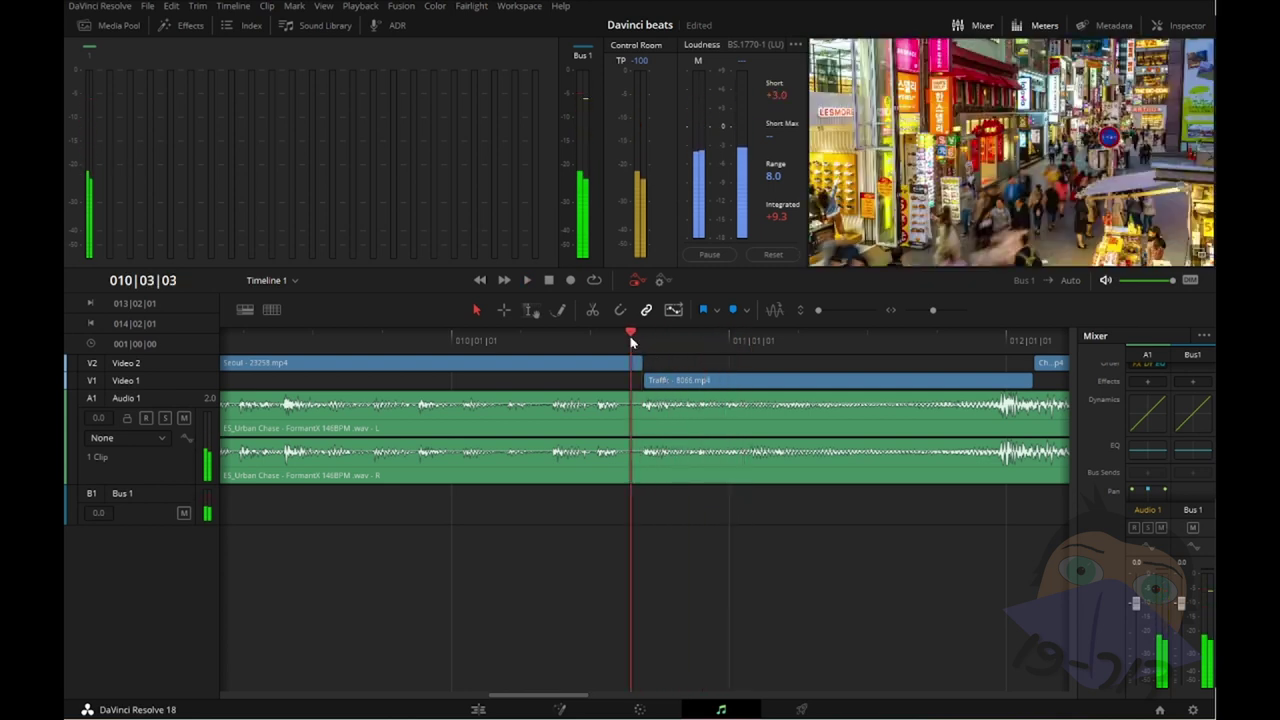
click(642, 336)
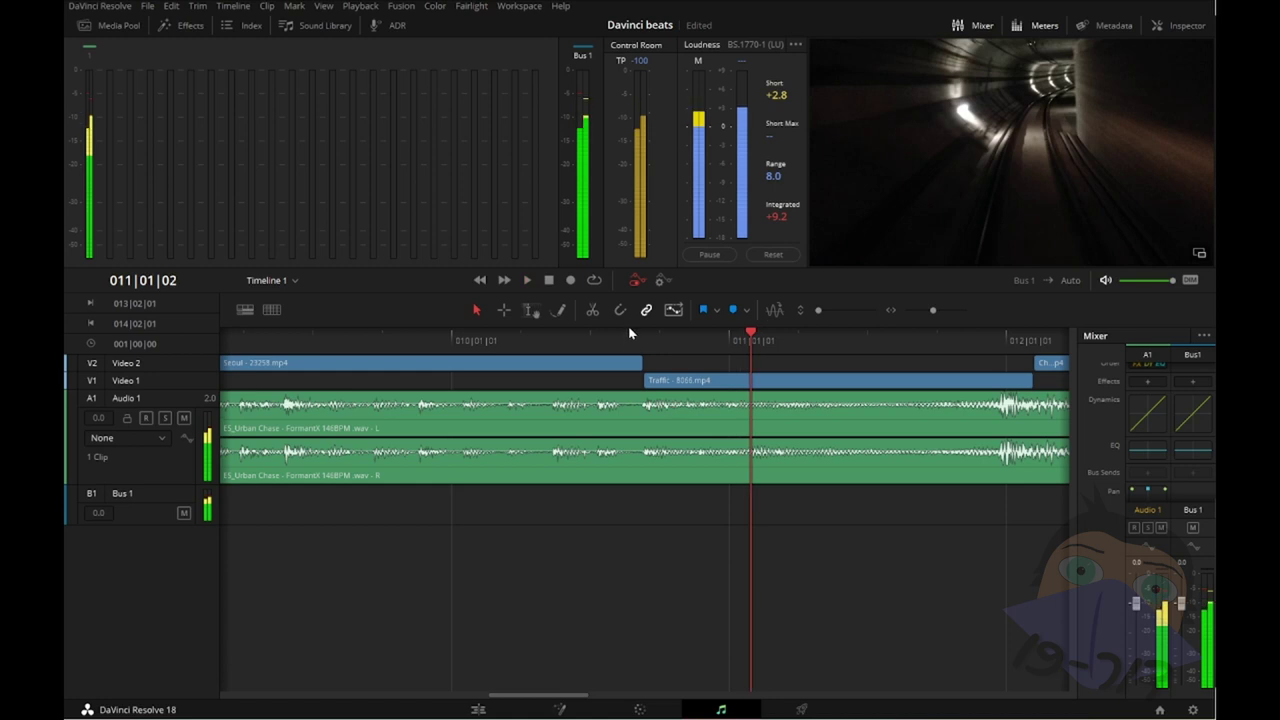
key(space)
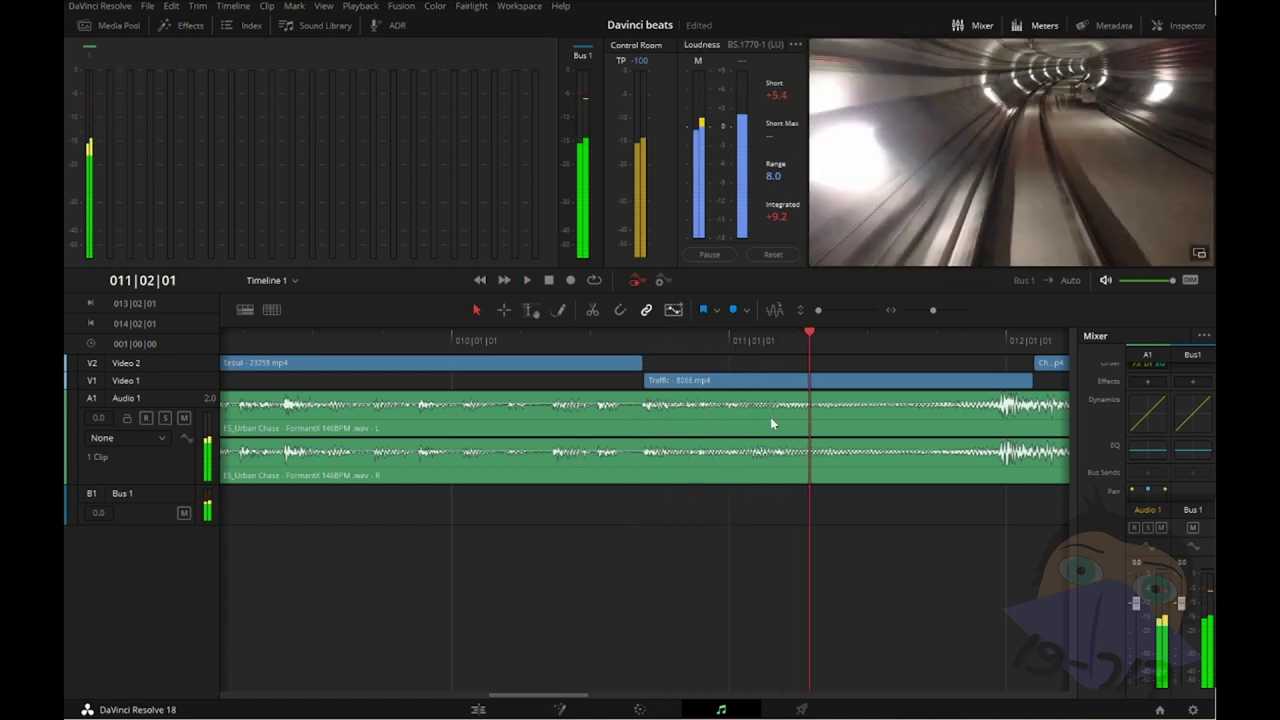
Step: Zoom out and review the Traffic-to-Chernobyl cut against the music
key(ctrl+minus)
click(667, 347)
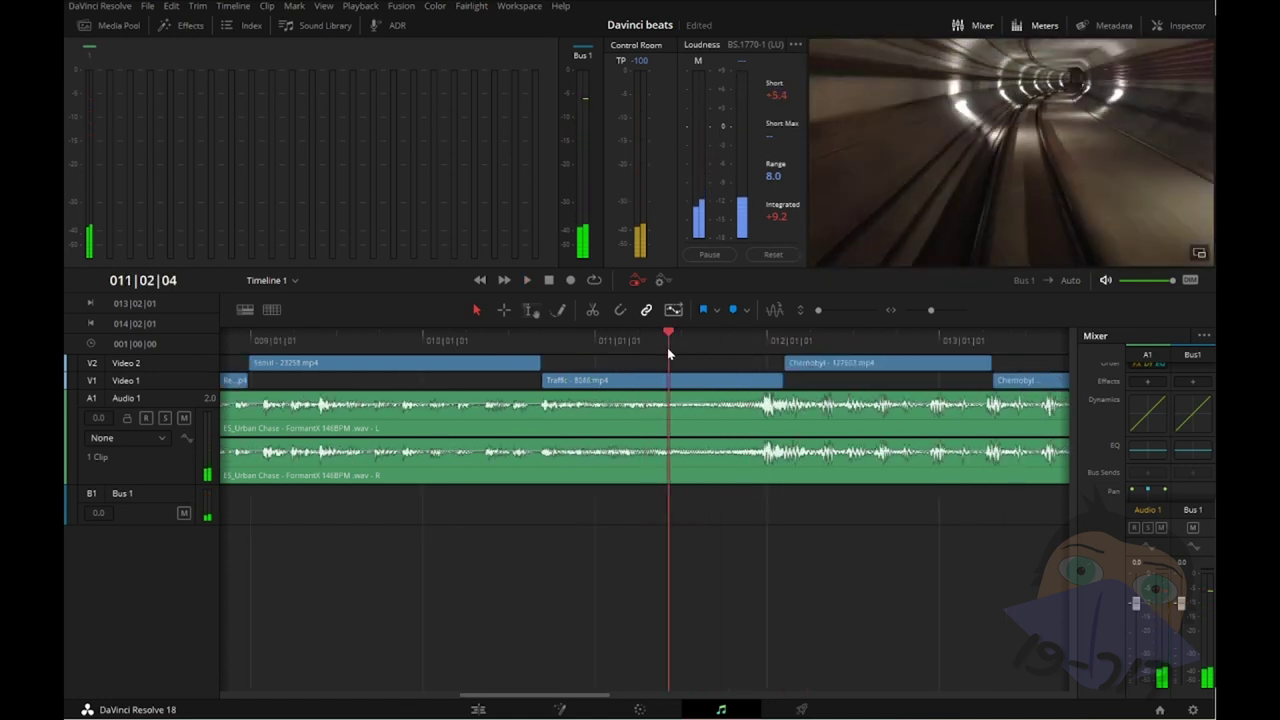
key(space)
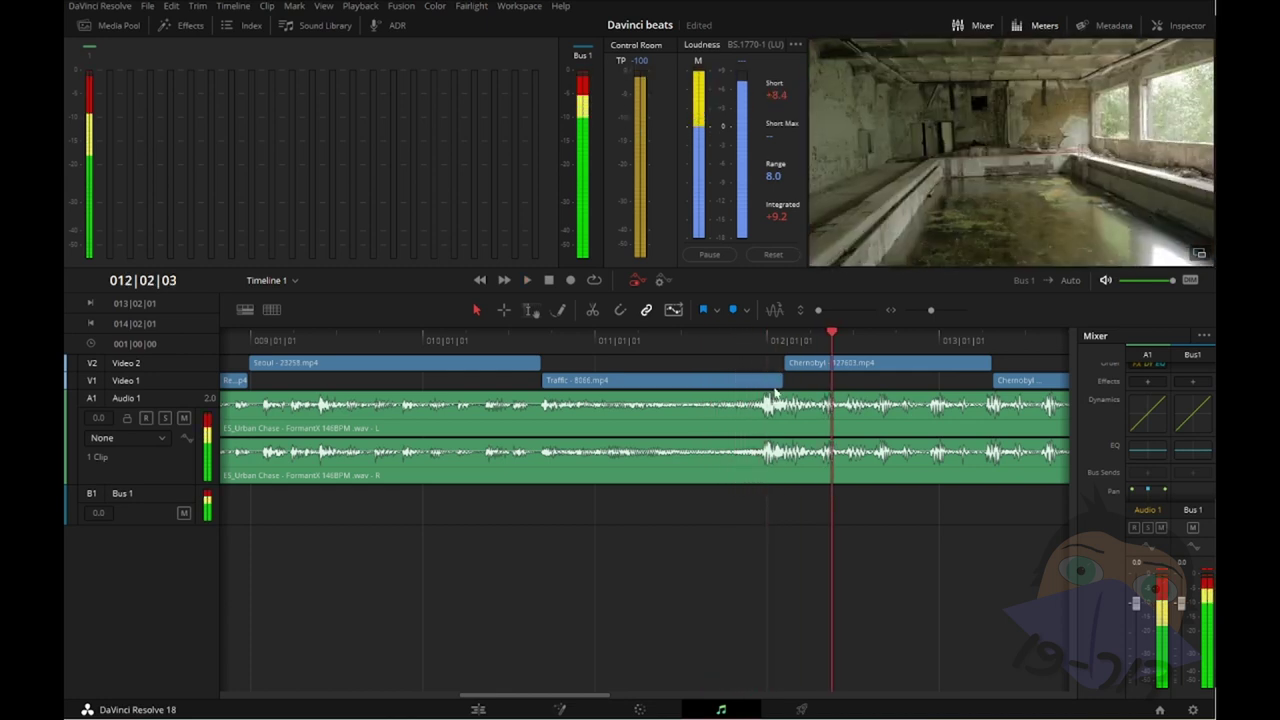
key(space)
click(555, 337)
key(space)
click(531, 338)
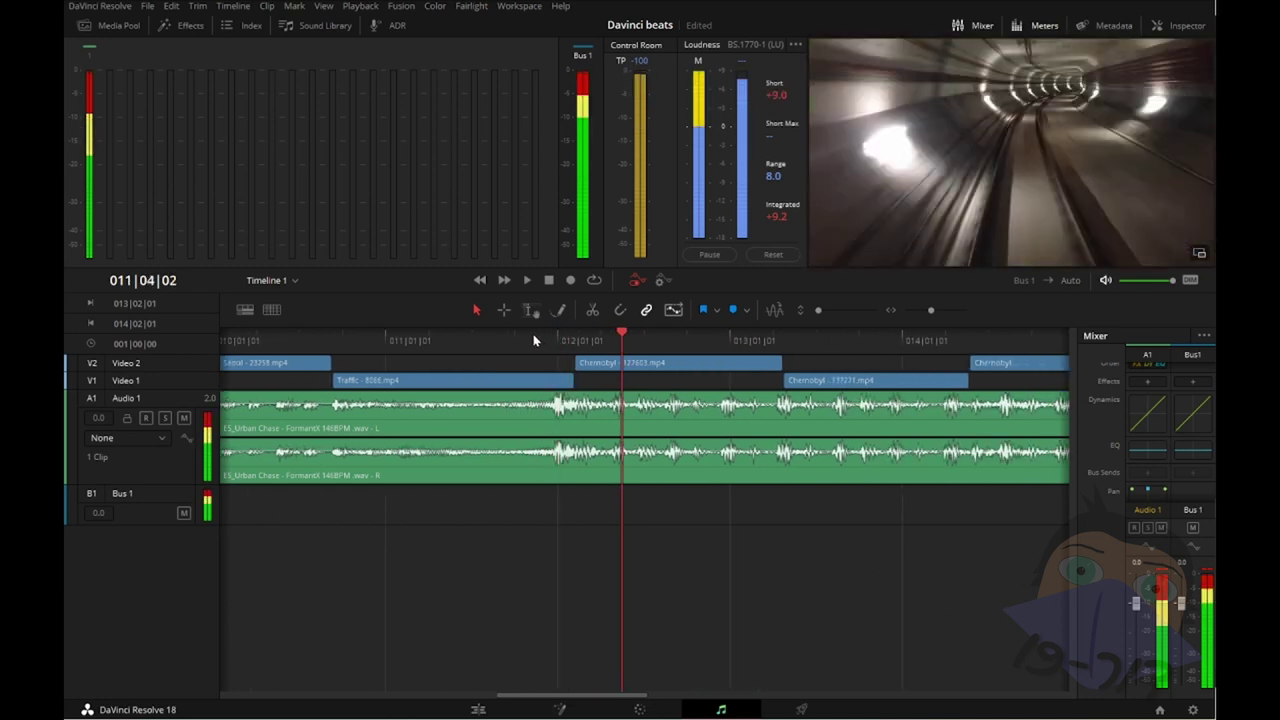
click(500, 338)
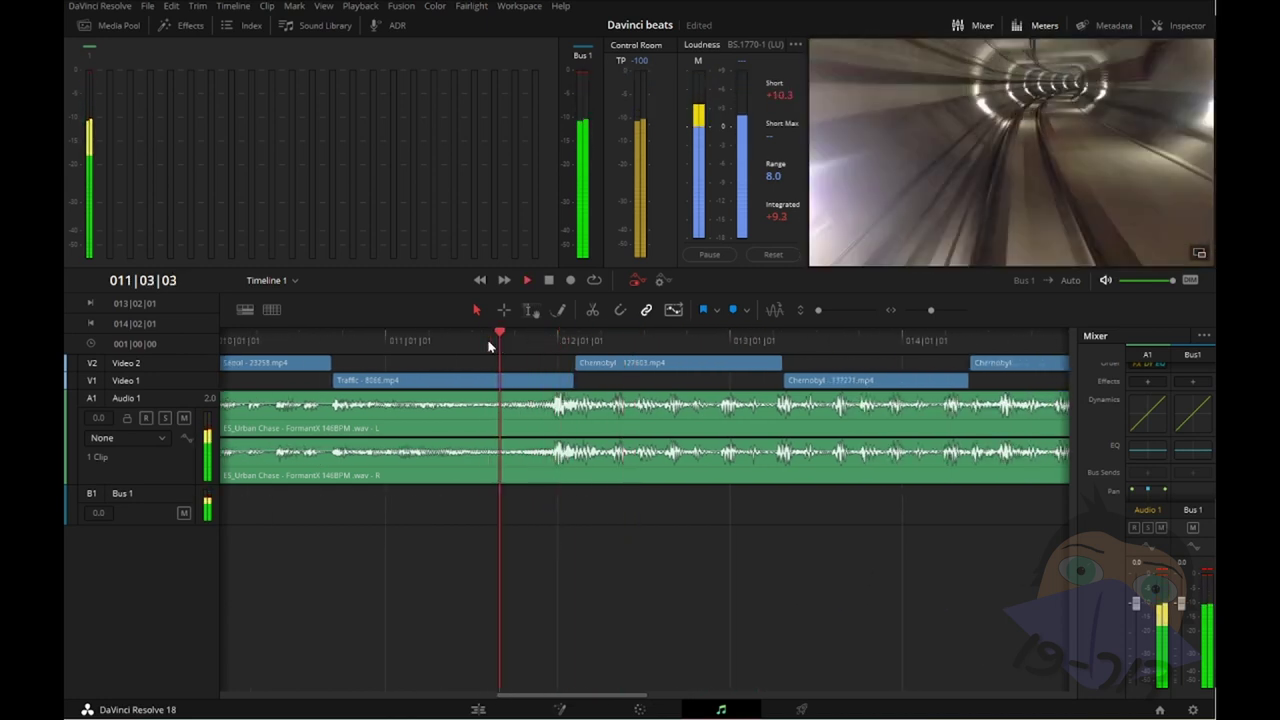
key(space)
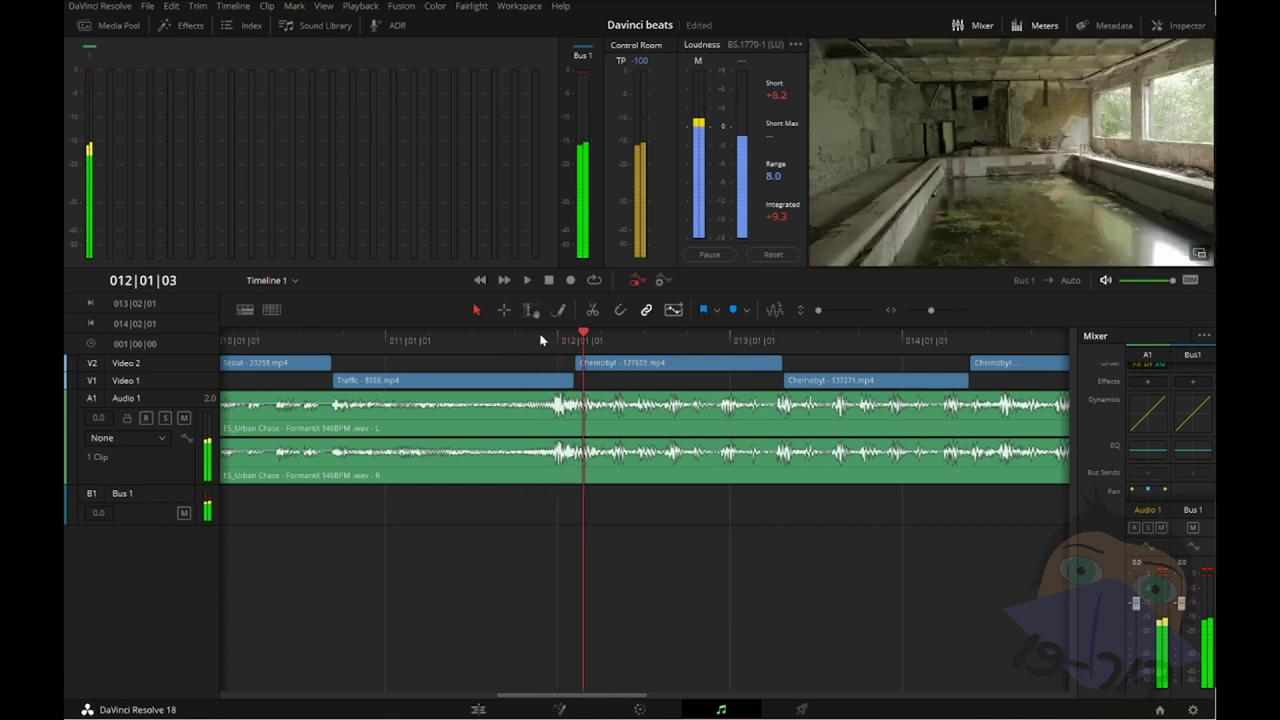
Step: Trim the Traffic clip's end so Chernobyl 127603 starts on the 011|04|03 beat
click(540, 338)
drag(571, 380, 556, 380)
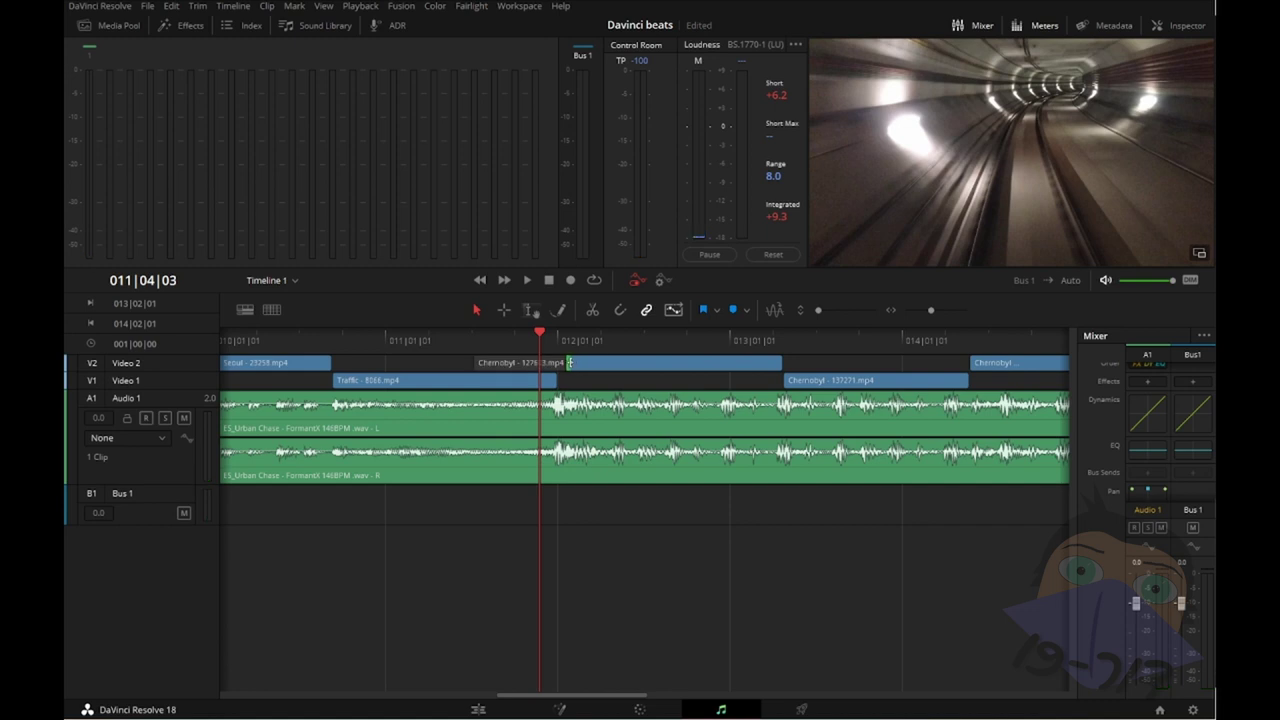
key(space)
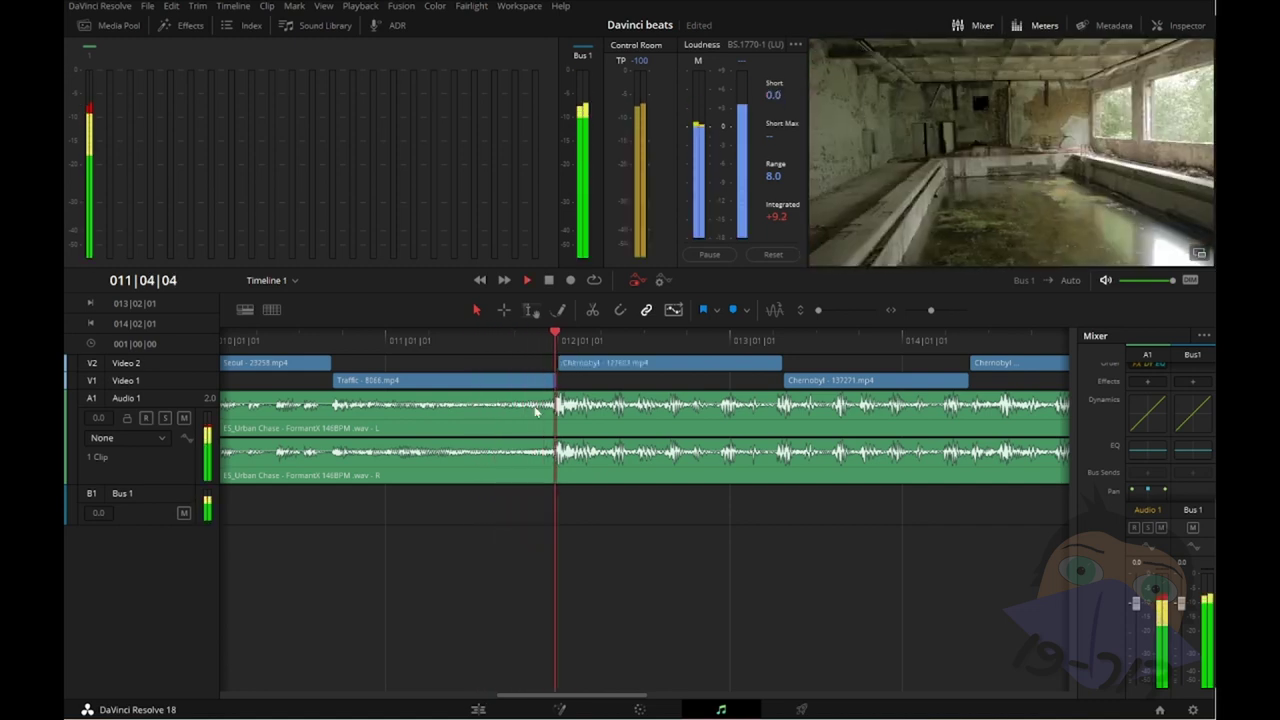
click(491, 365)
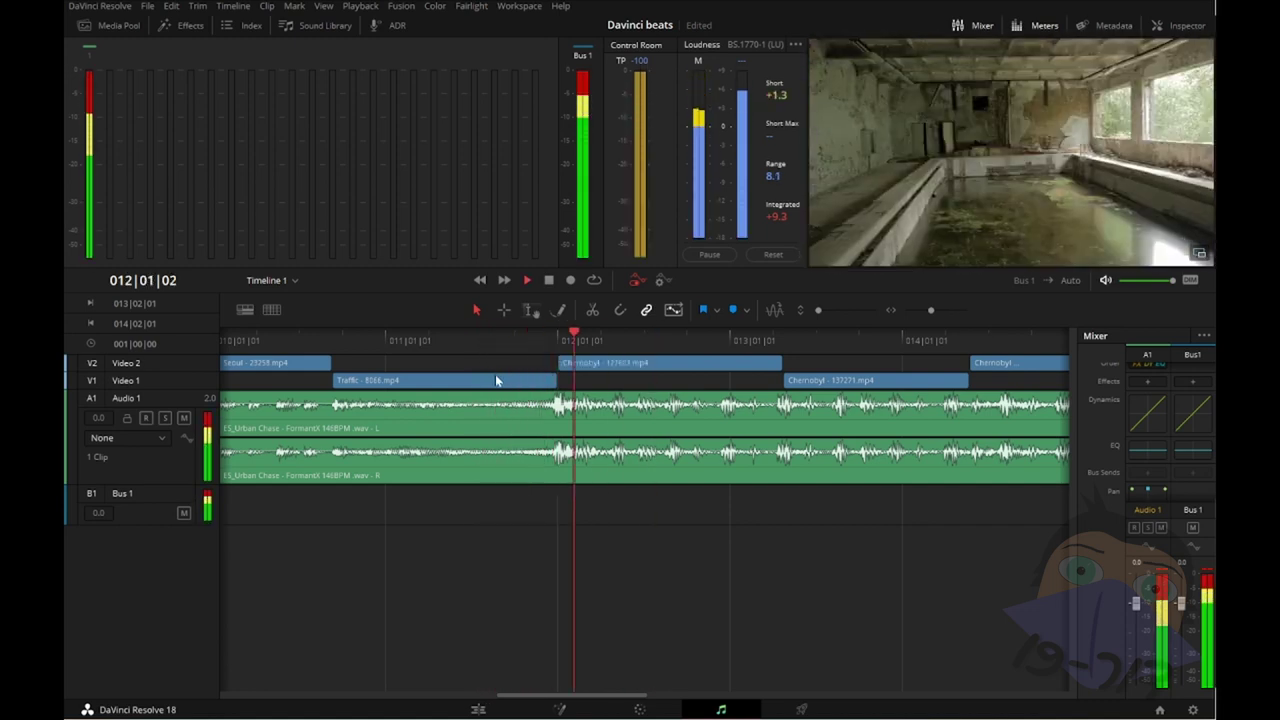
click(463, 336)
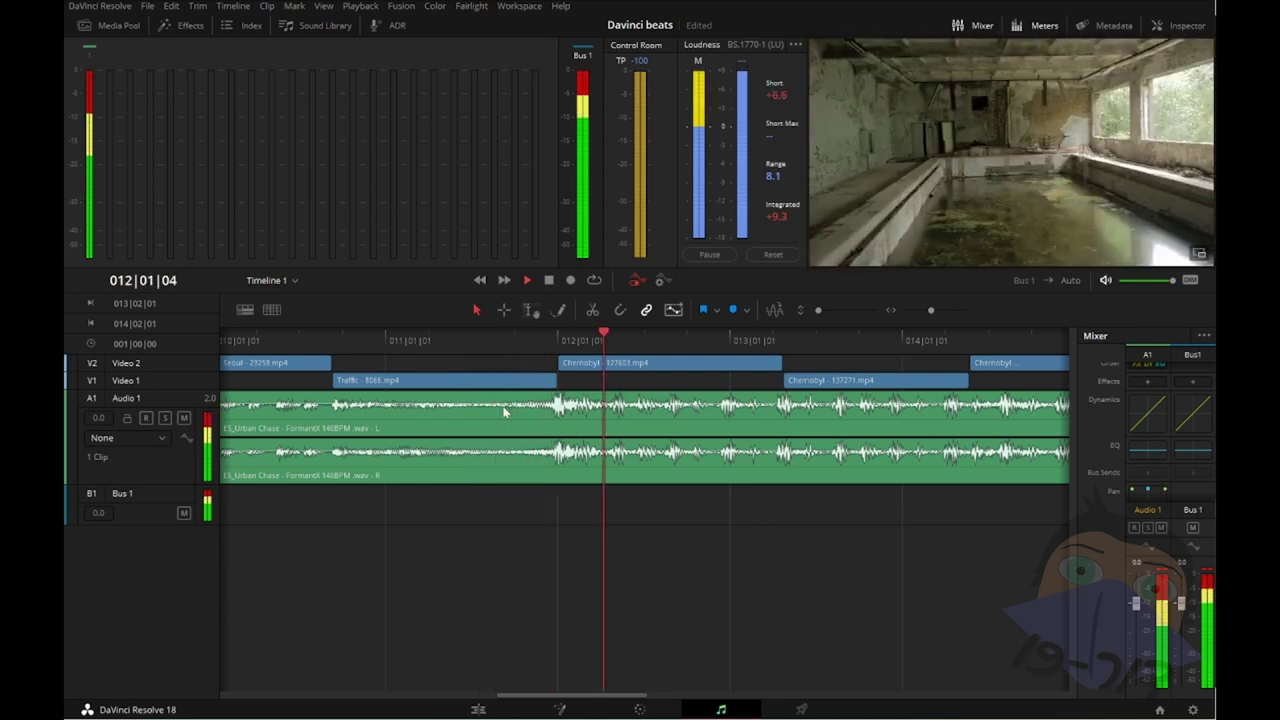
key(space)
key(space)
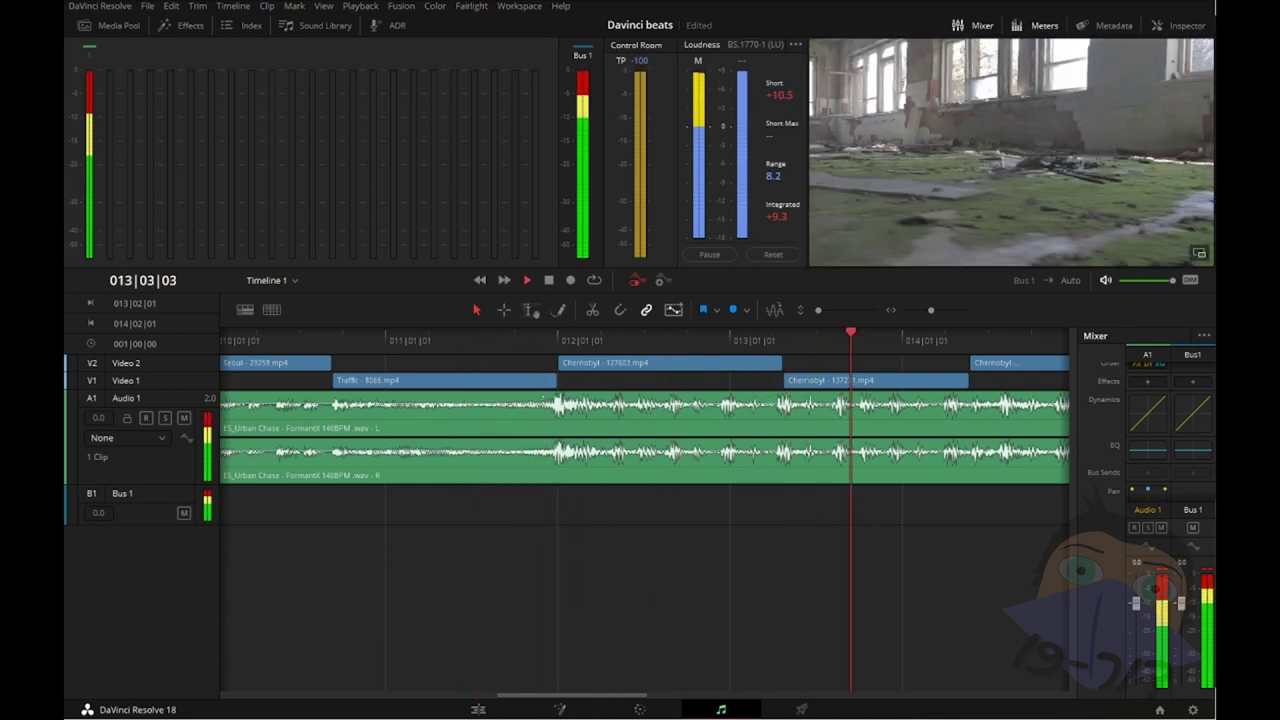
key(space)
scroll(400, 460, right, 1)
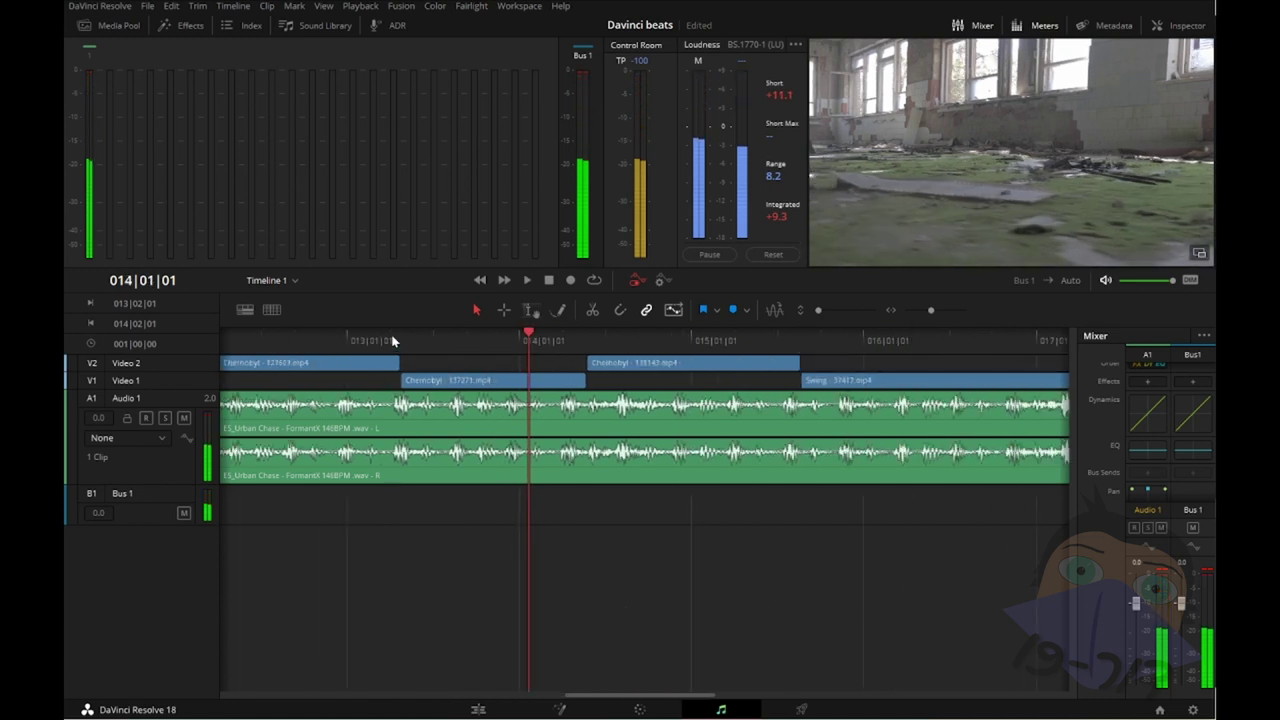
mouse_move(393, 341)
mouse_down()
mouse_move(341, 341)
mouse_move(386, 338)
mouse_move(358, 338)
mouse_up()
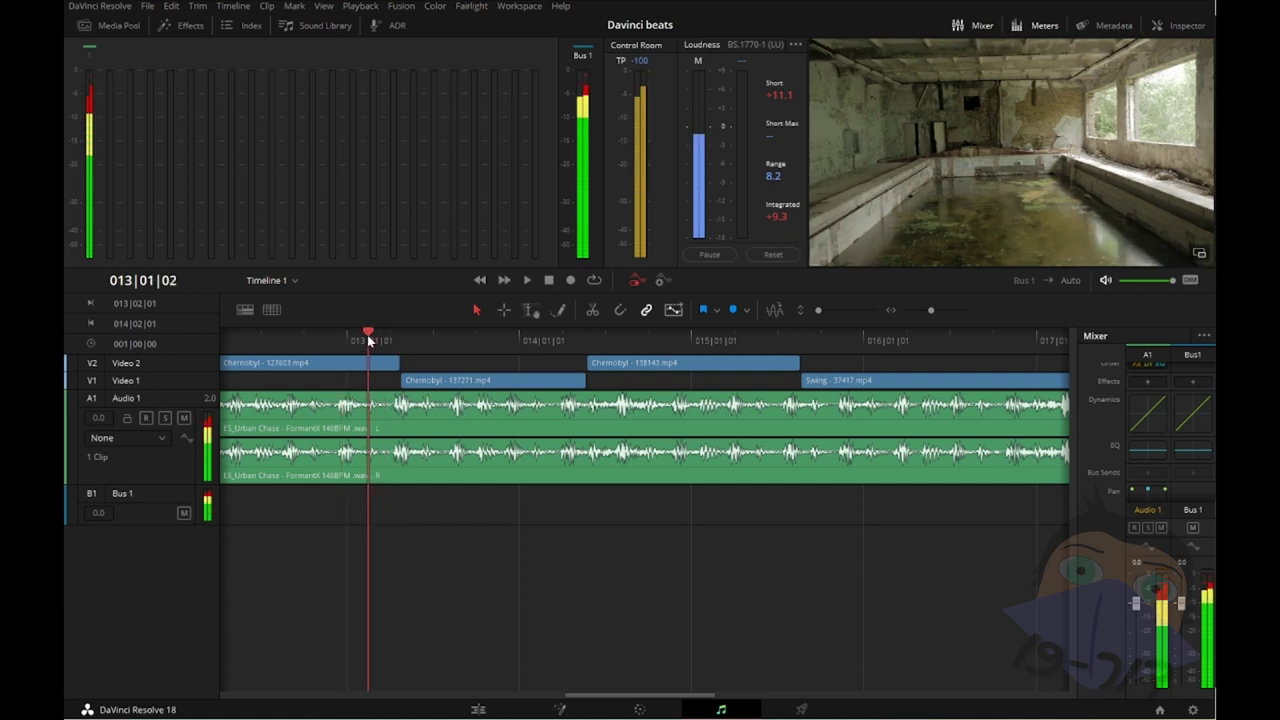
scroll(475, 428, up, 2)
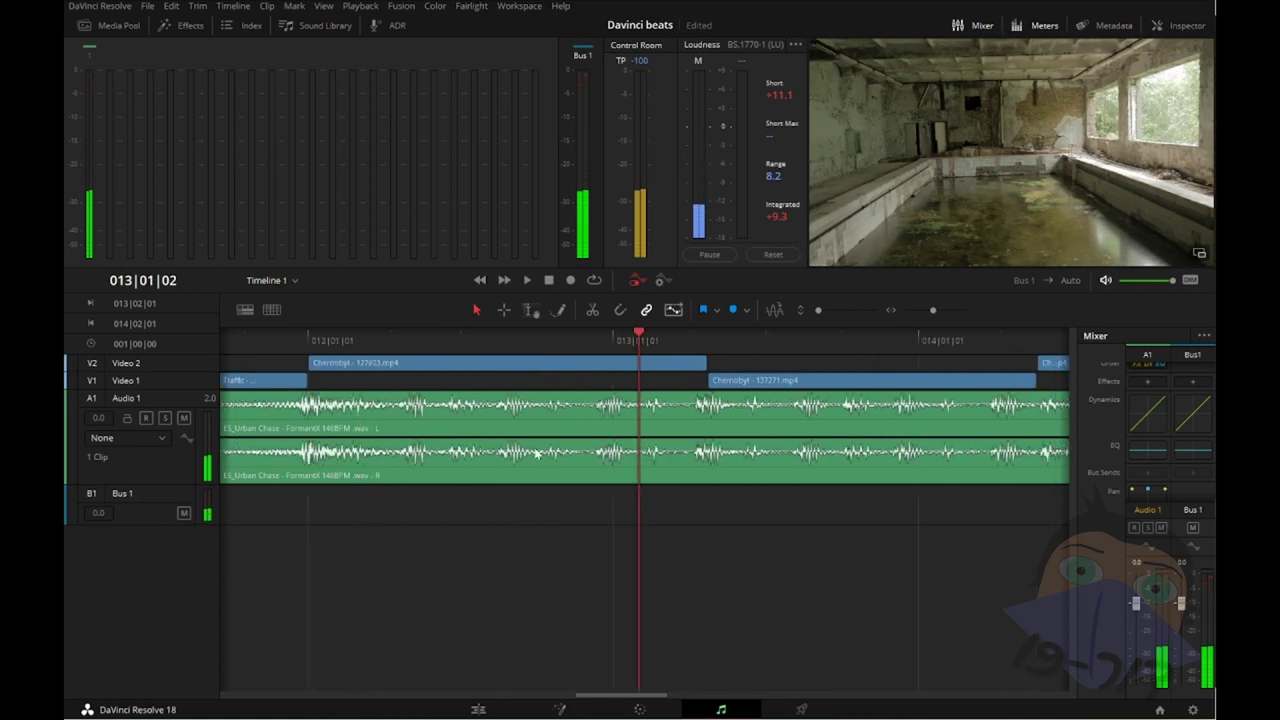
scroll(505, 400, right, 3)
mouse_move(550, 340)
mouse_down()
mouse_move(625, 337)
mouse_move(600, 337)
mouse_move(615, 380)
mouse_move(607, 363)
mouse_move(603, 381)
mouse_up()
scroll(603, 424, down, 3)
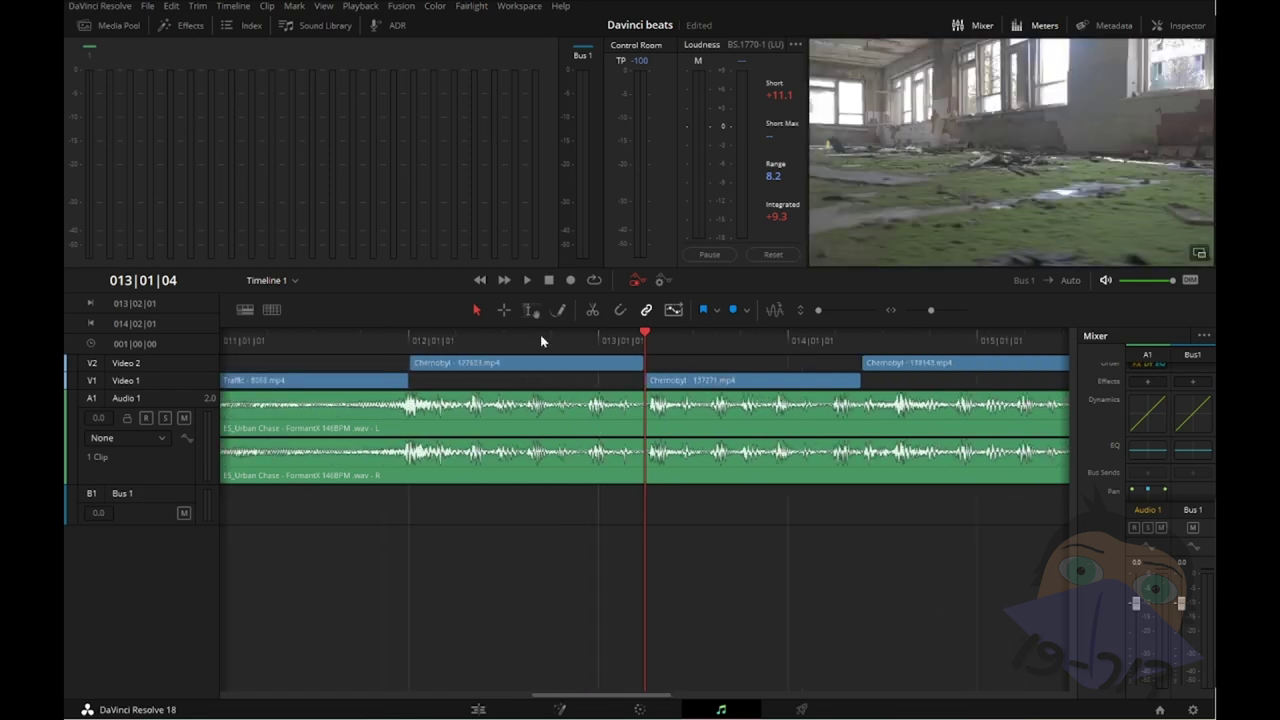
click(540, 334)
key(space)
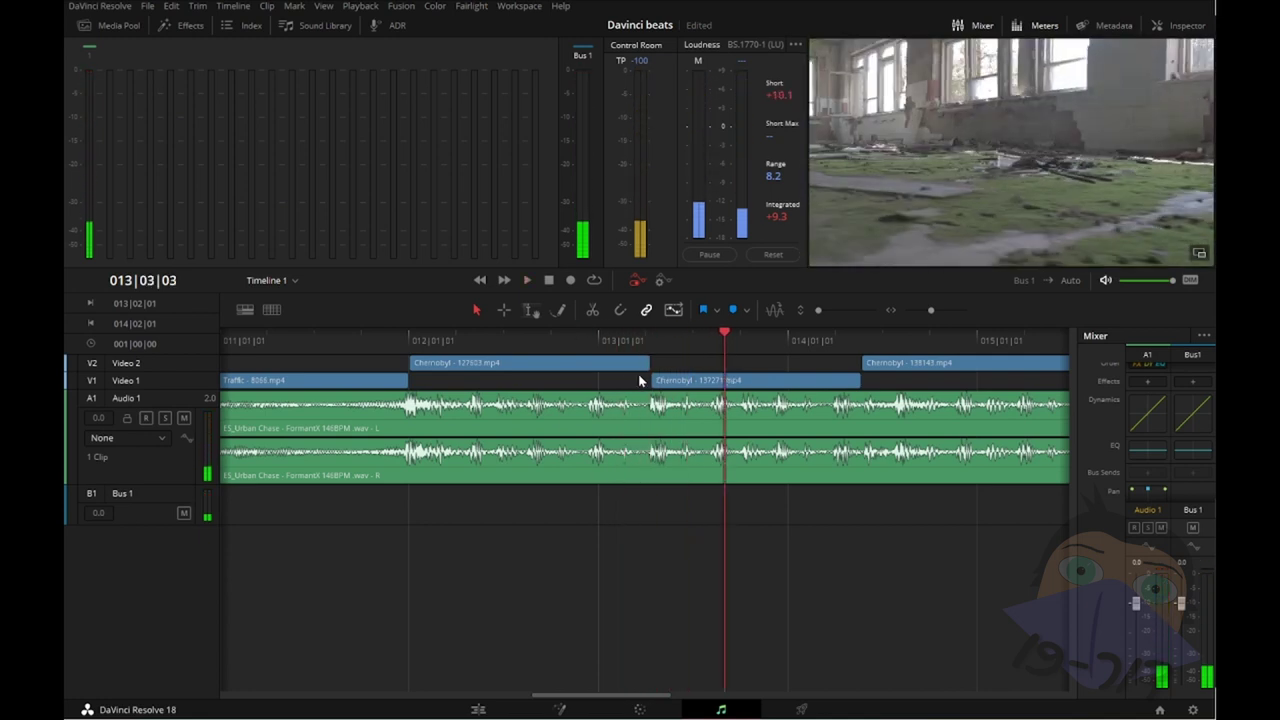
click(600, 338)
click(535, 336)
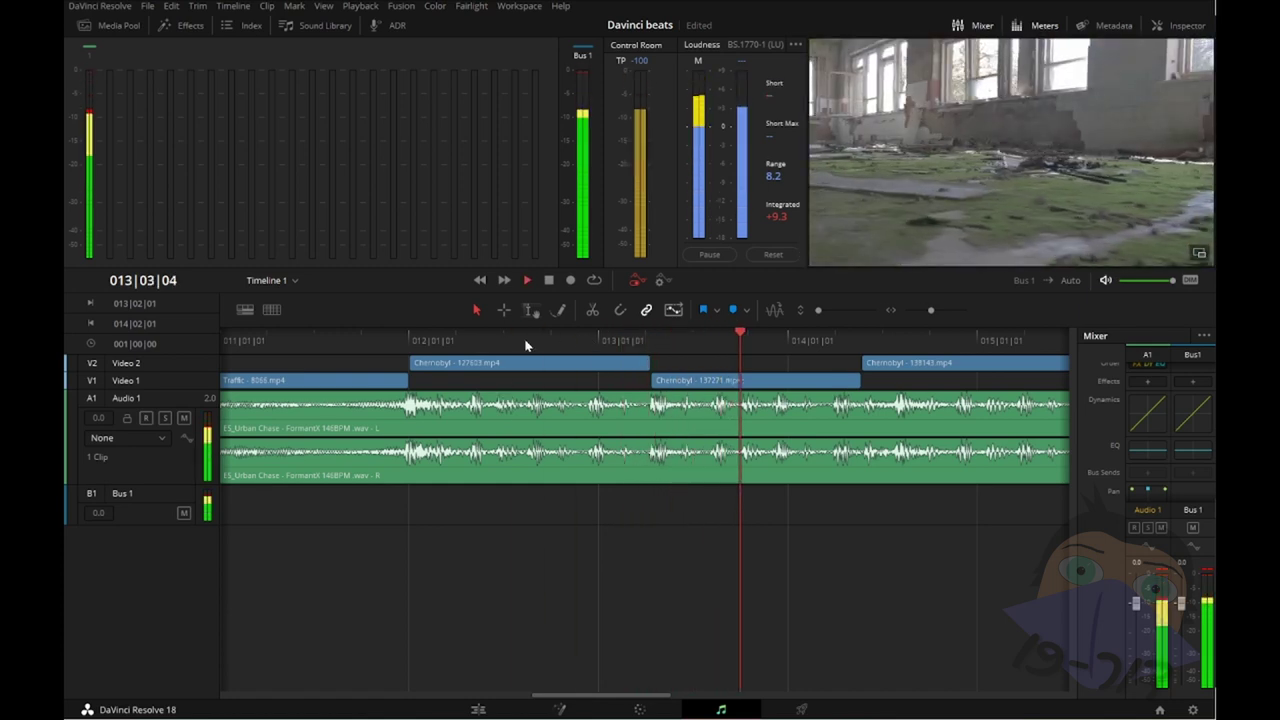
click(525, 344)
click(525, 344)
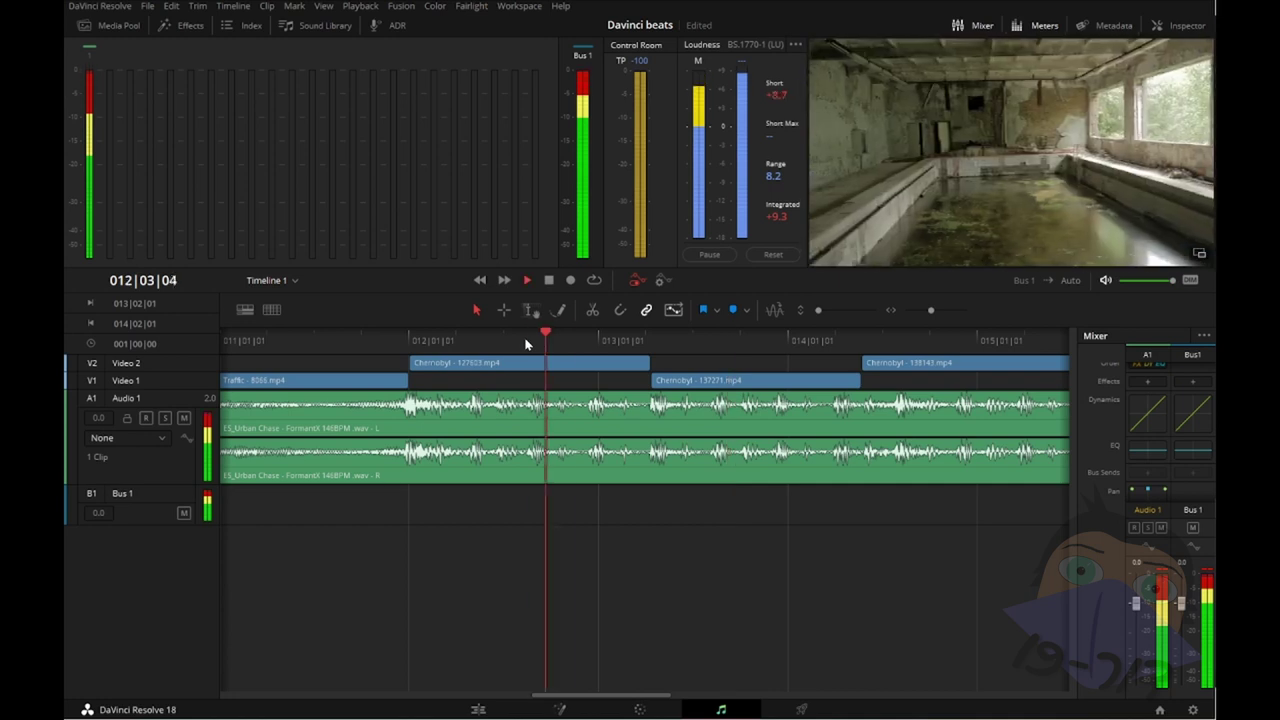
click(525, 344)
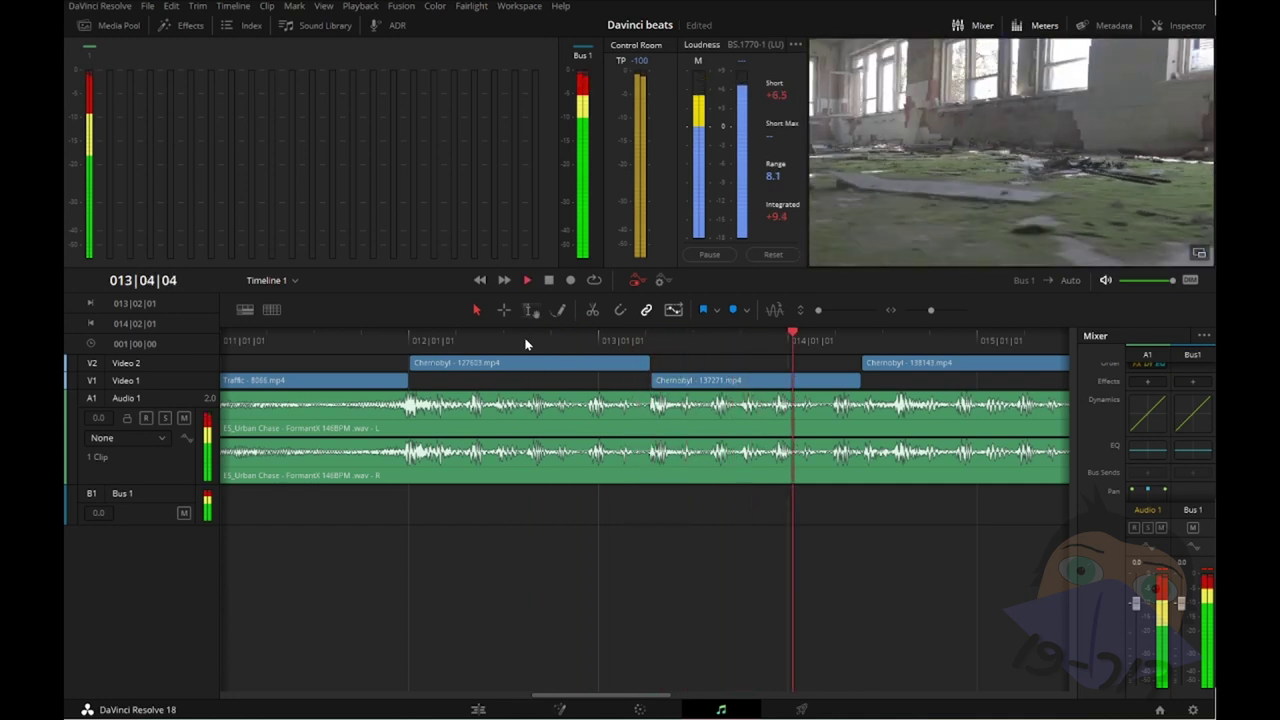
scroll(480, 341, right, 3)
scroll(462, 340, right, 3)
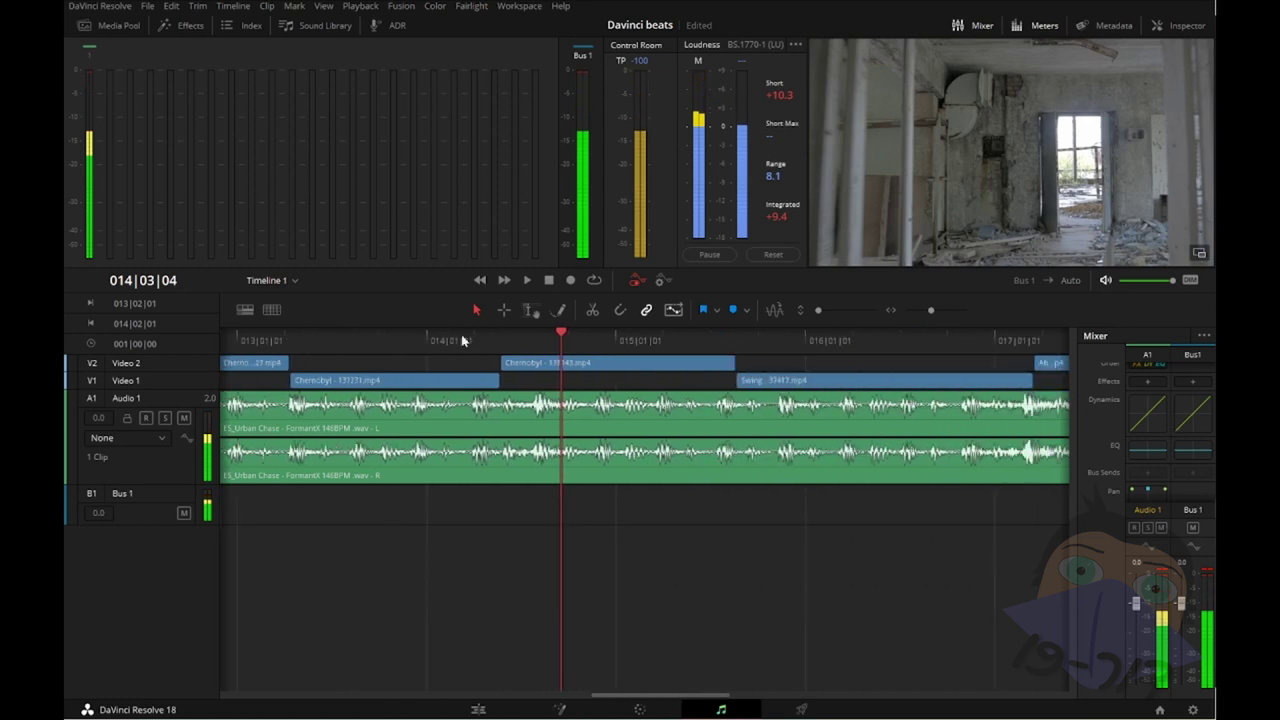
click(405, 344)
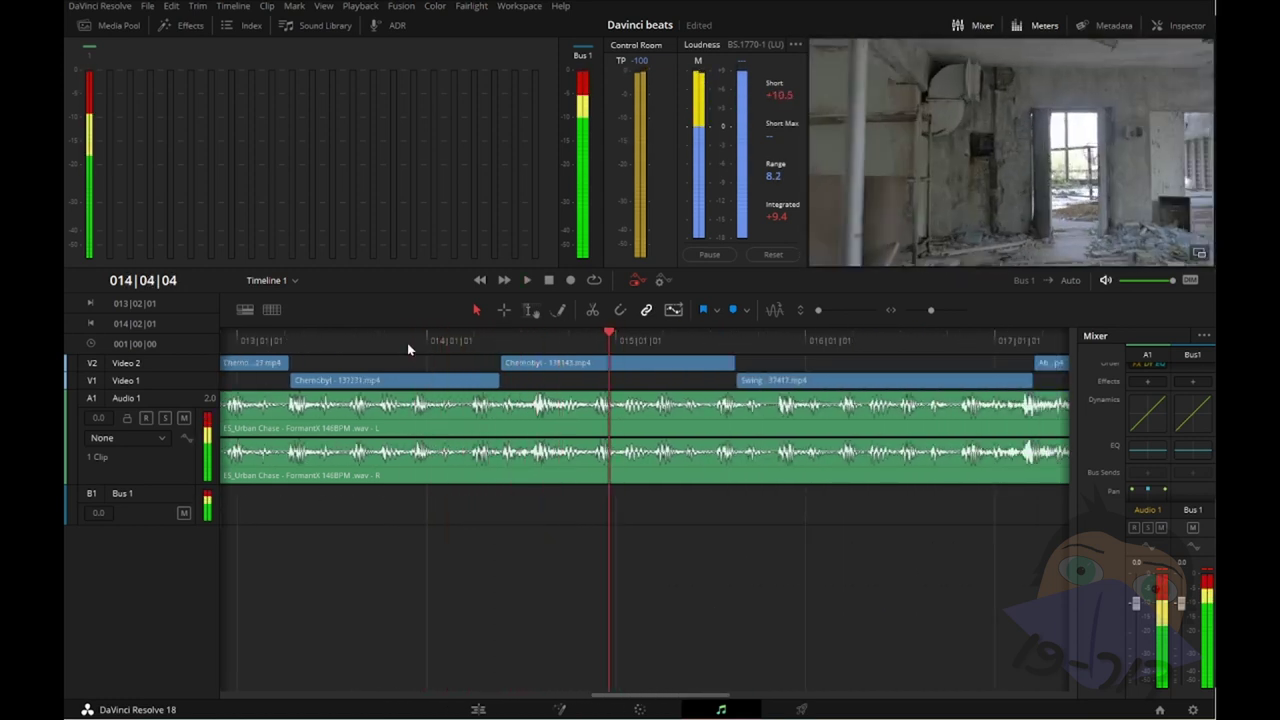
click(447, 343)
click(427, 345)
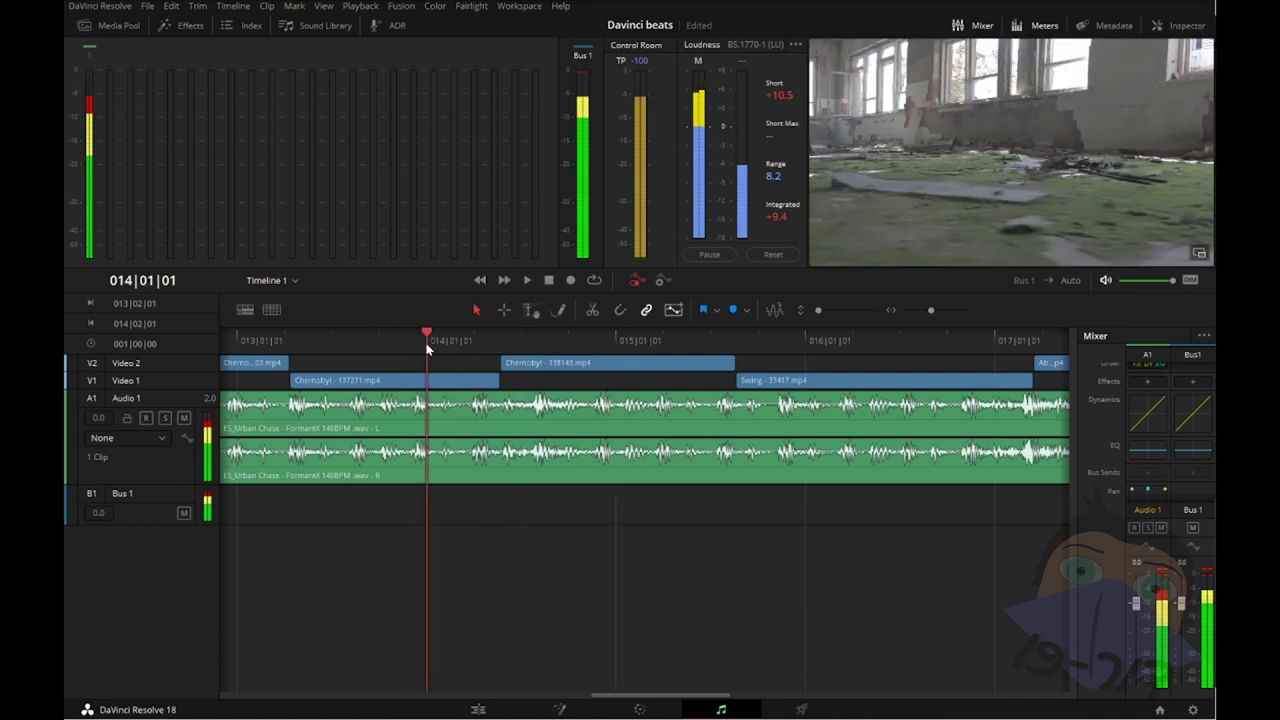
click(413, 343)
click(487, 343)
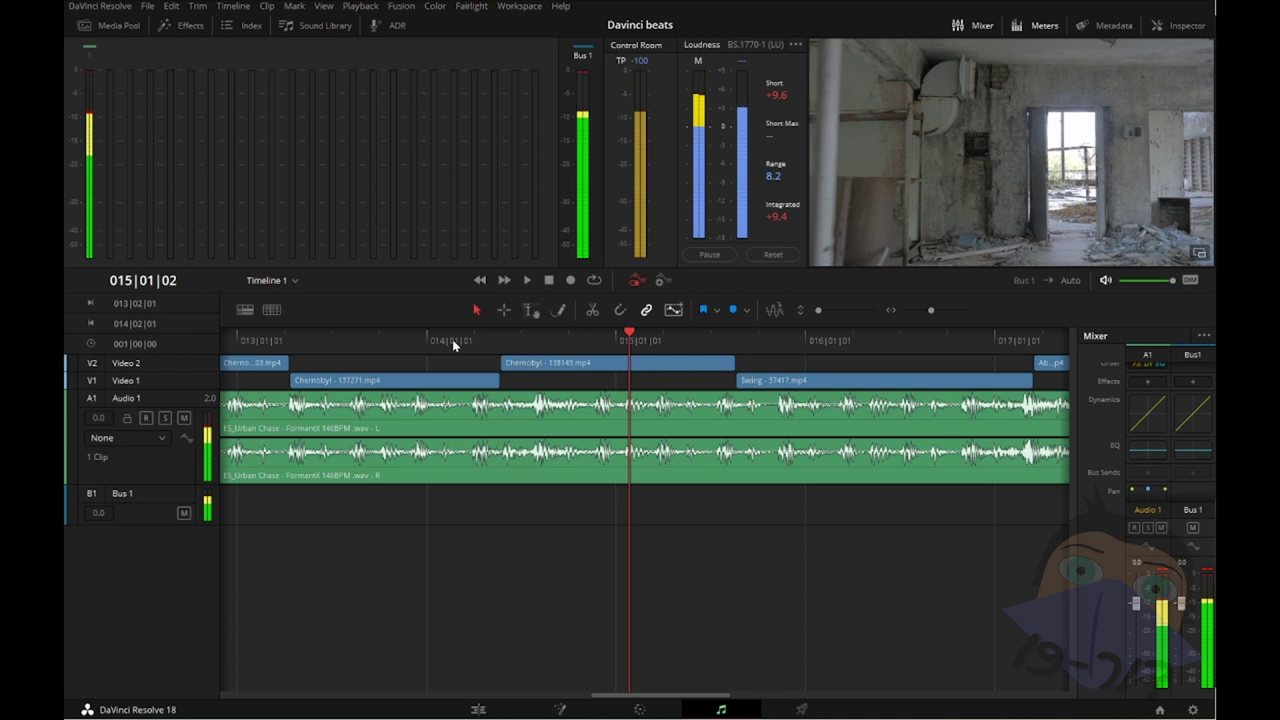
click(520, 343)
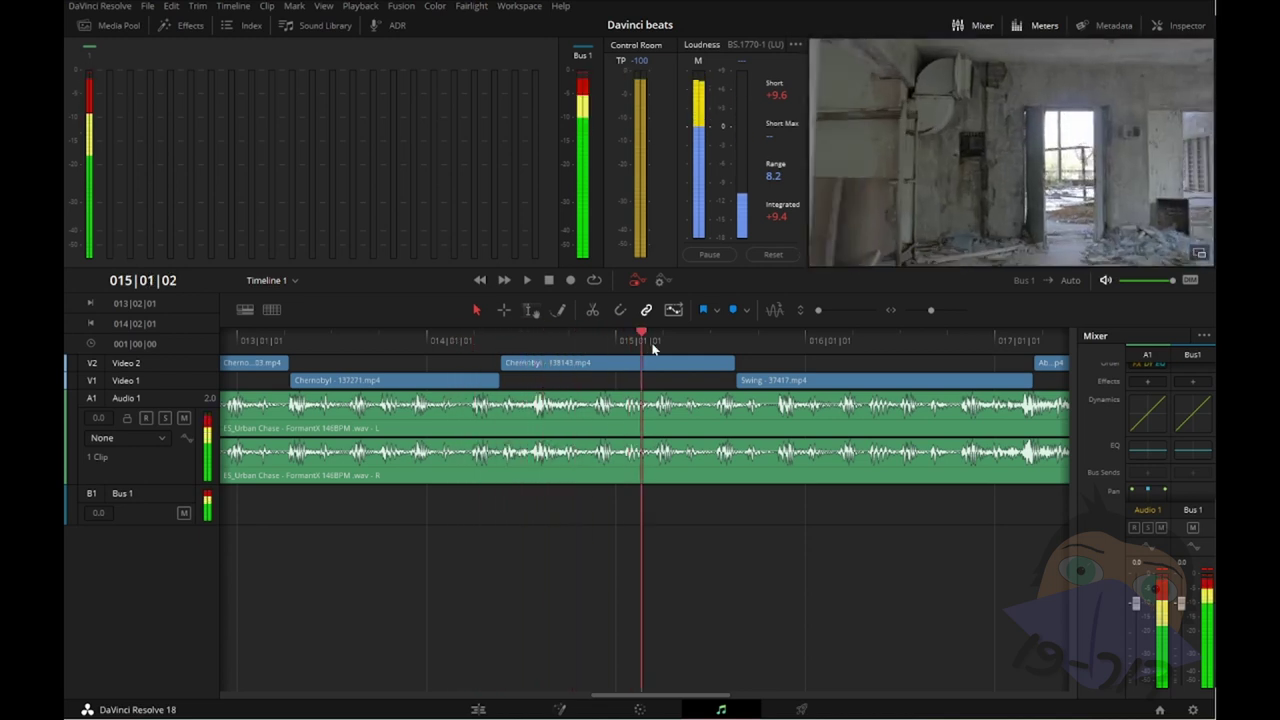
click(546, 350)
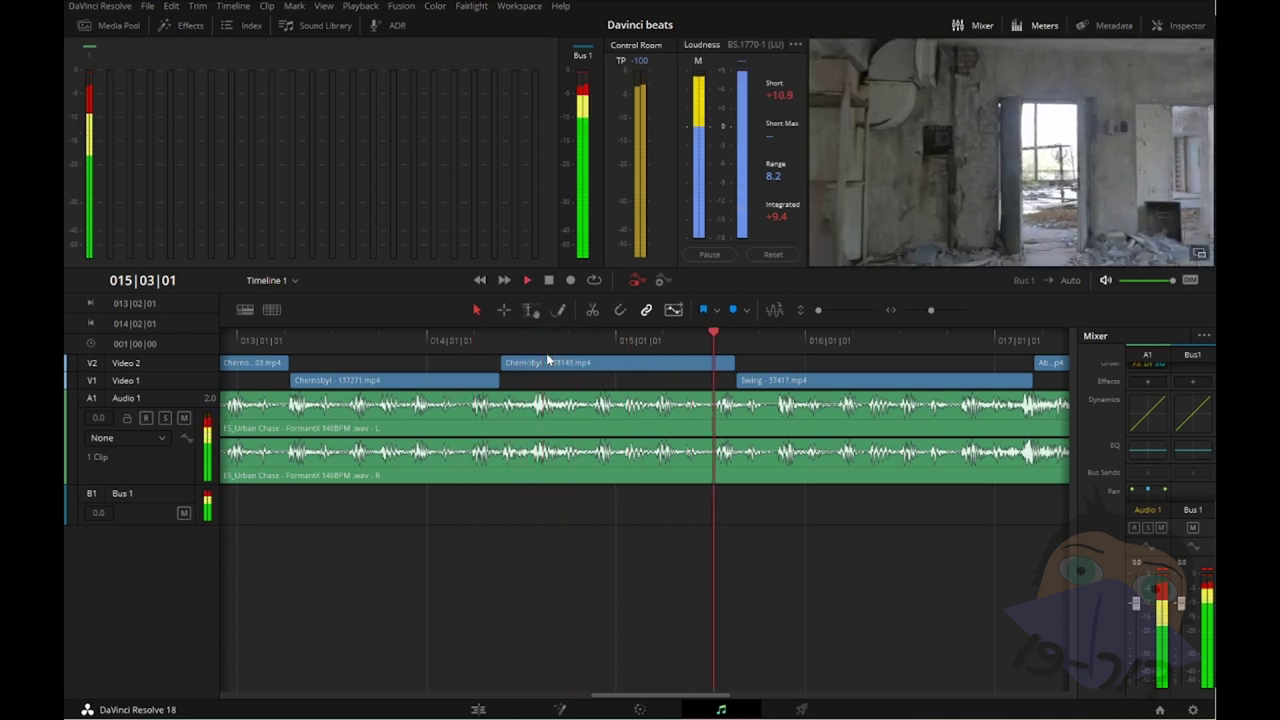
click(438, 343)
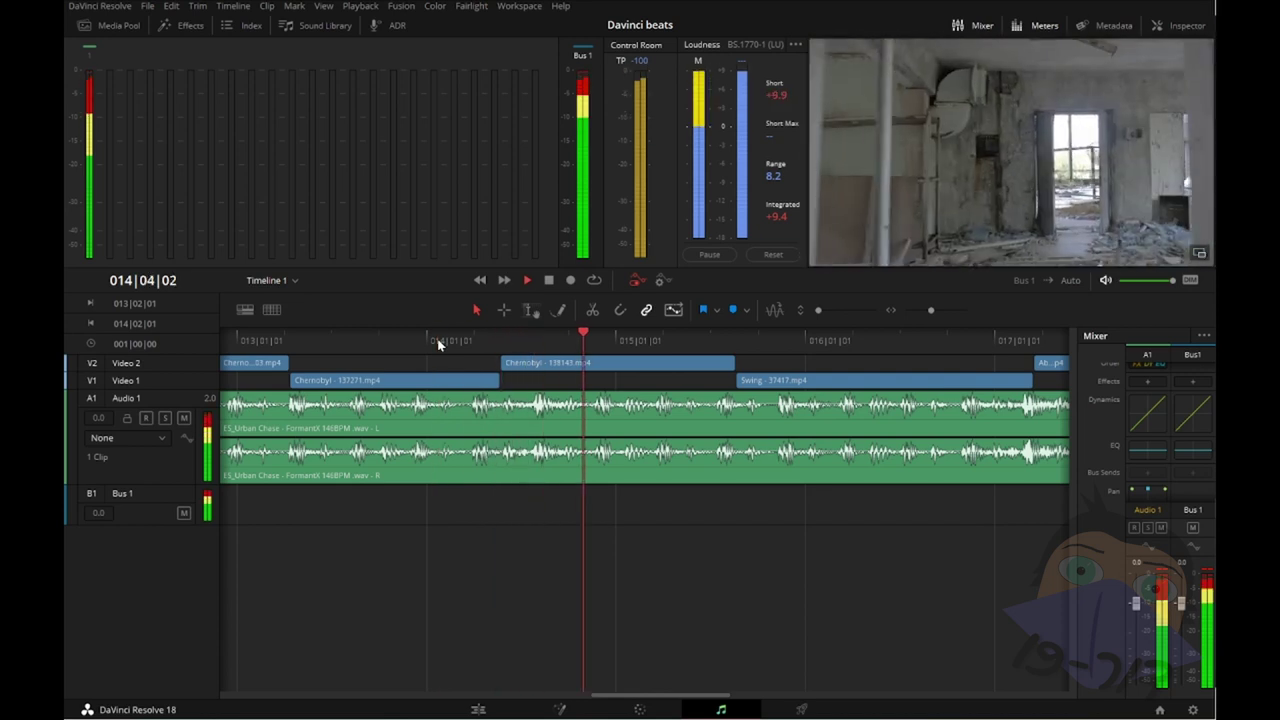
click(440, 343)
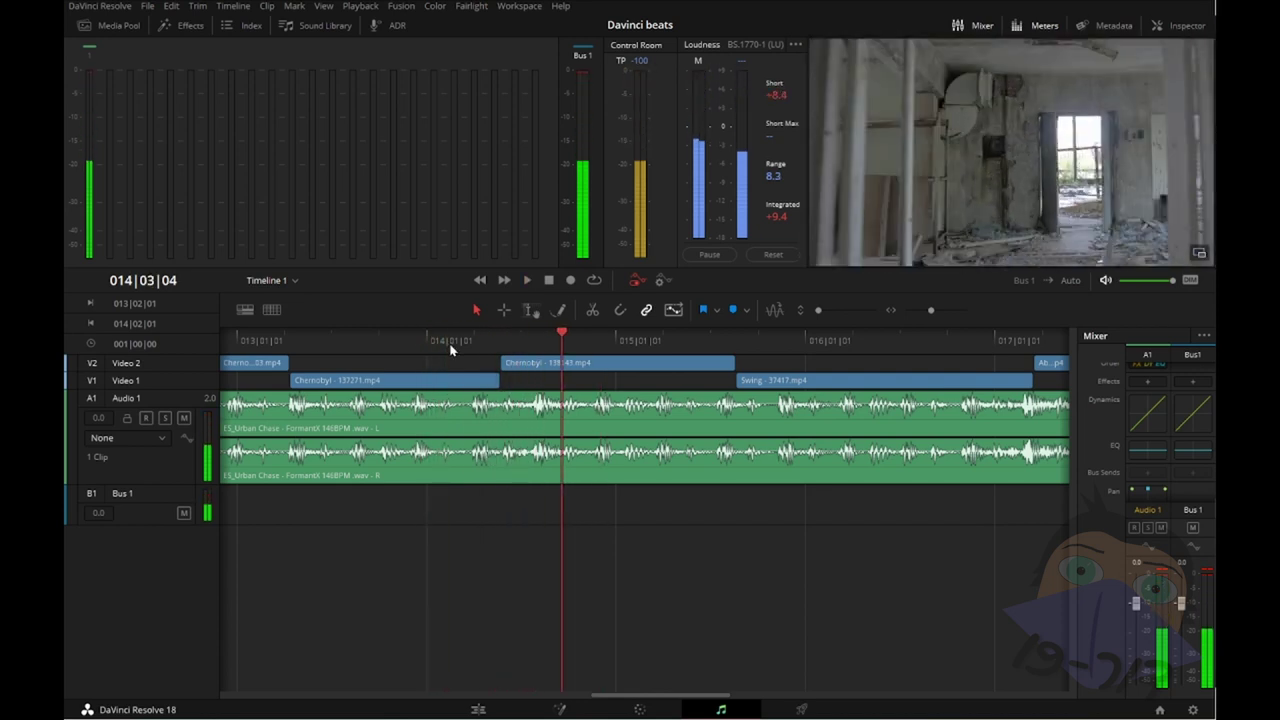
mouse_move(561, 341)
mouse_down()
mouse_move(569, 367)
mouse_move(586, 364)
mouse_move(425, 352)
mouse_up()
key(space)
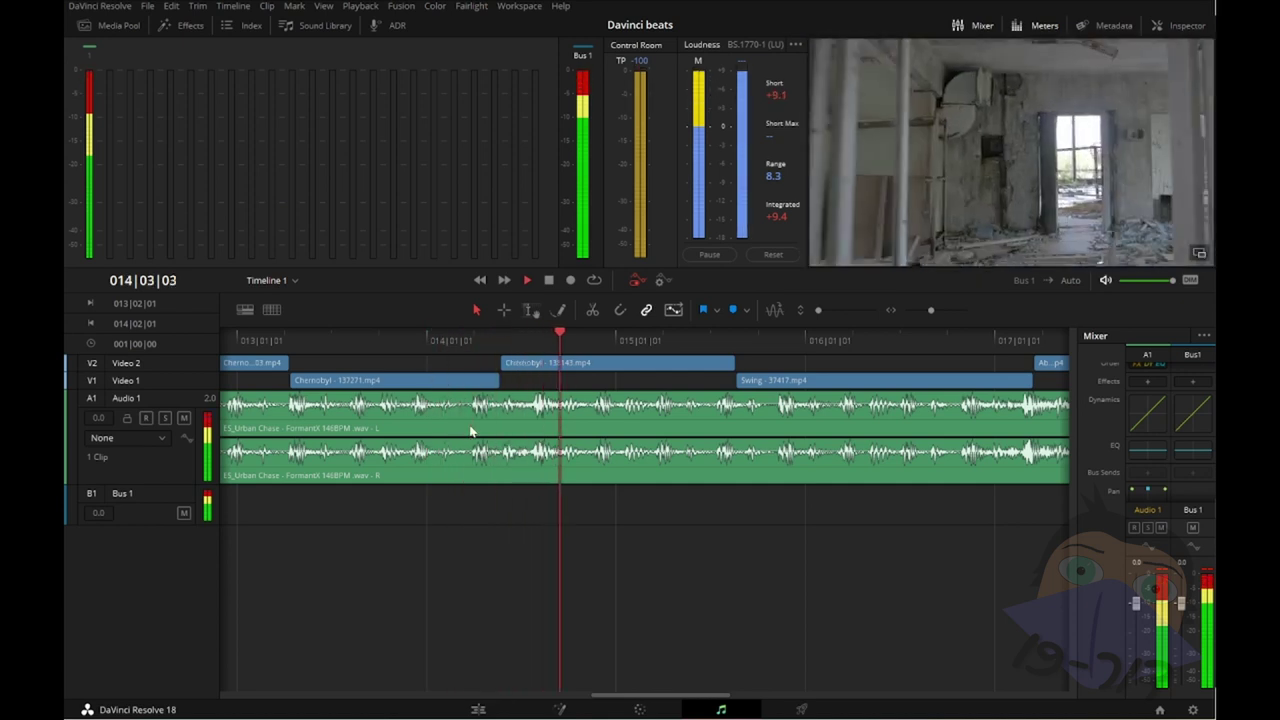
key(space)
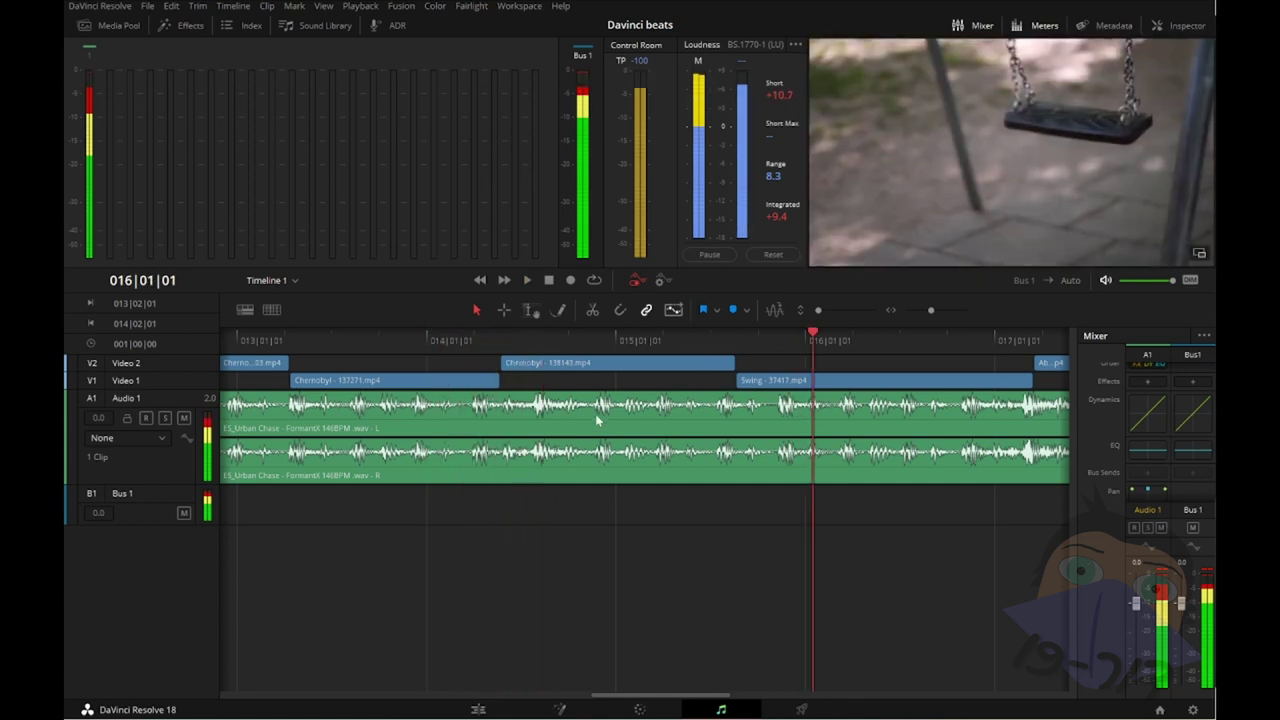
click(437, 340)
key(space)
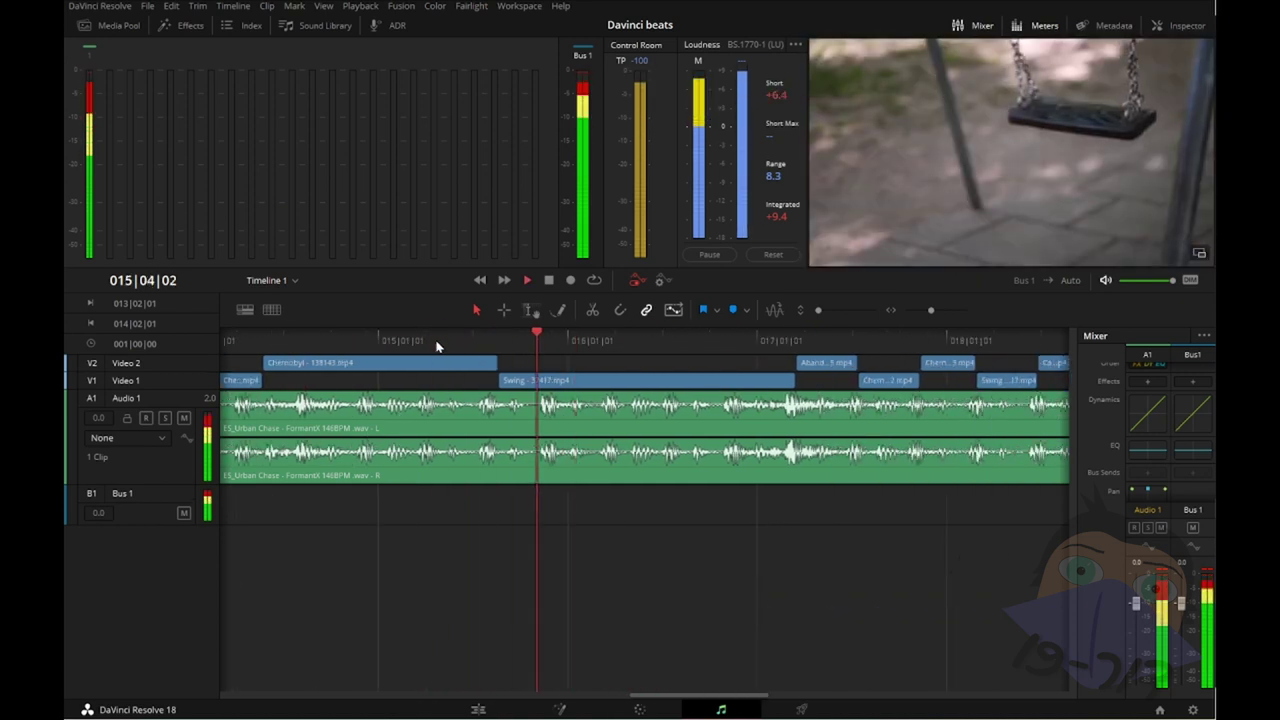
click(332, 340)
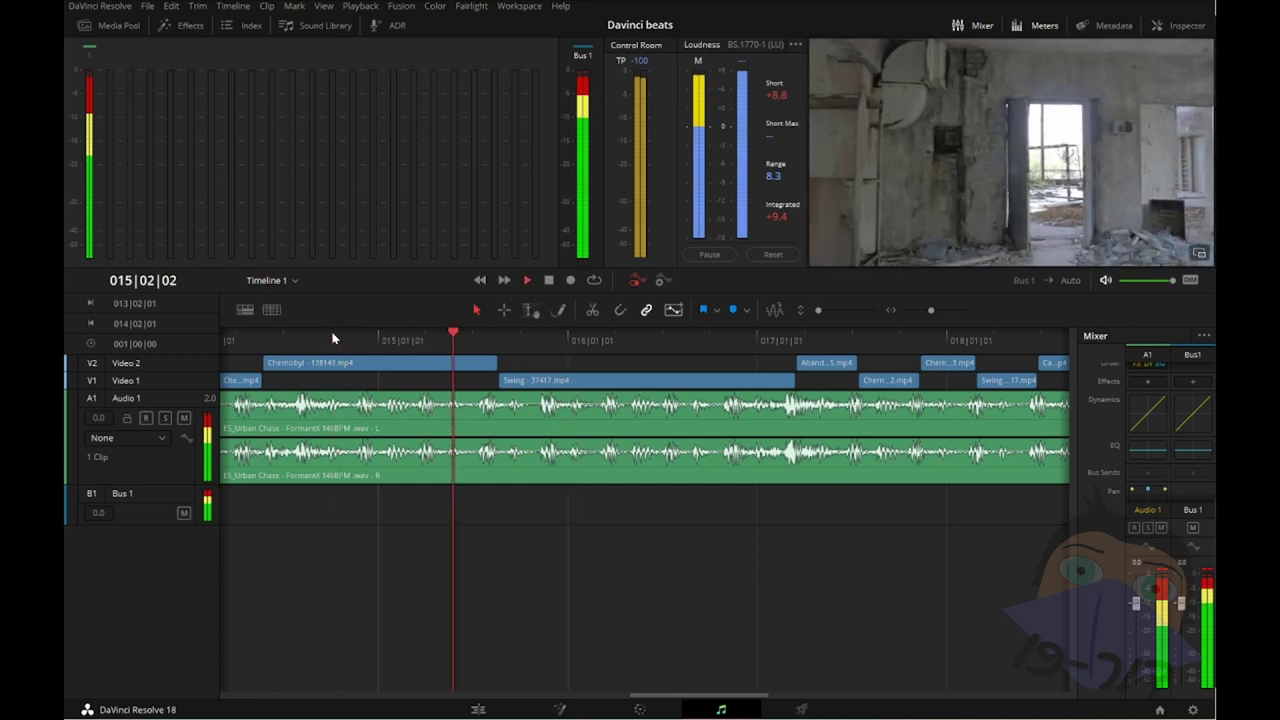
click(268, 342)
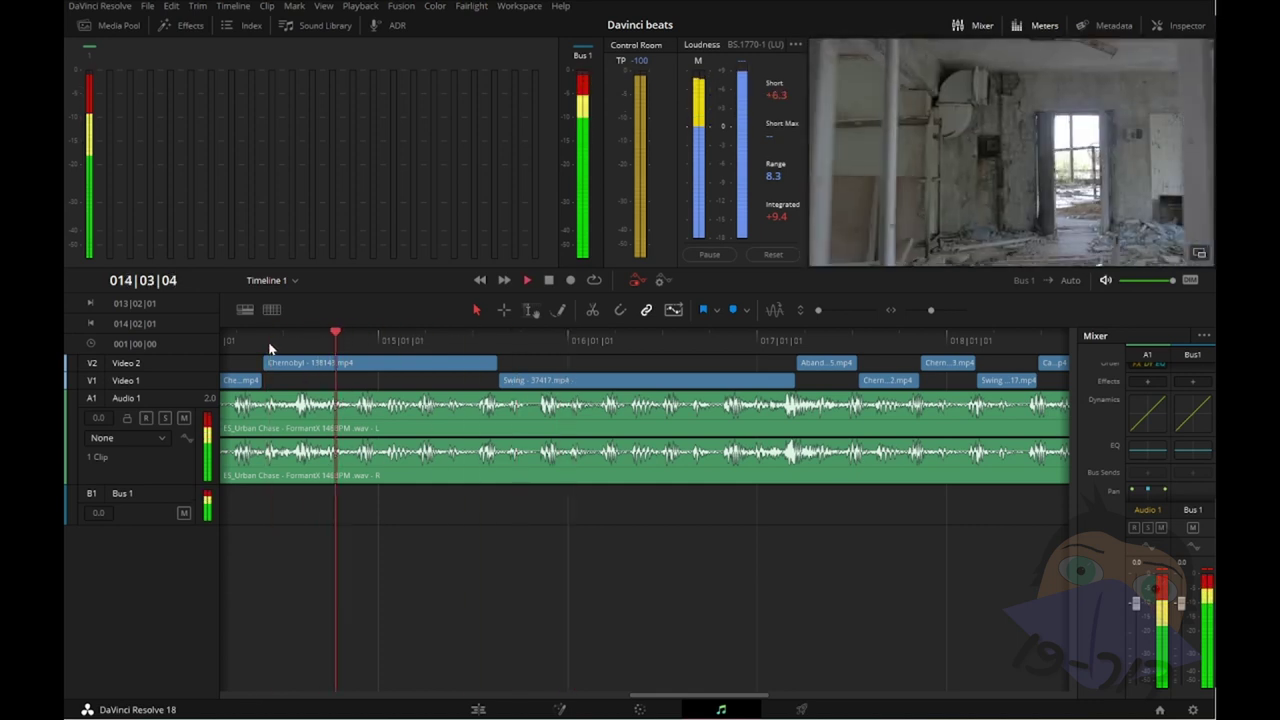
click(253, 342)
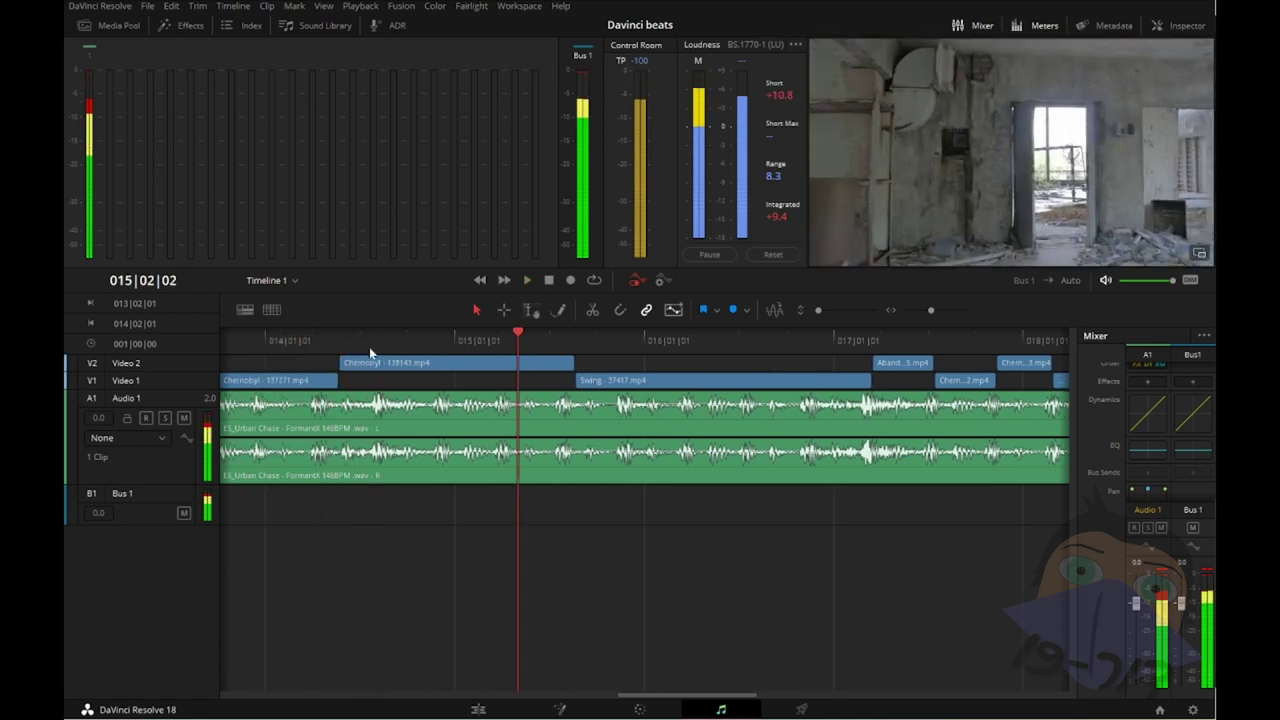
click(415, 342)
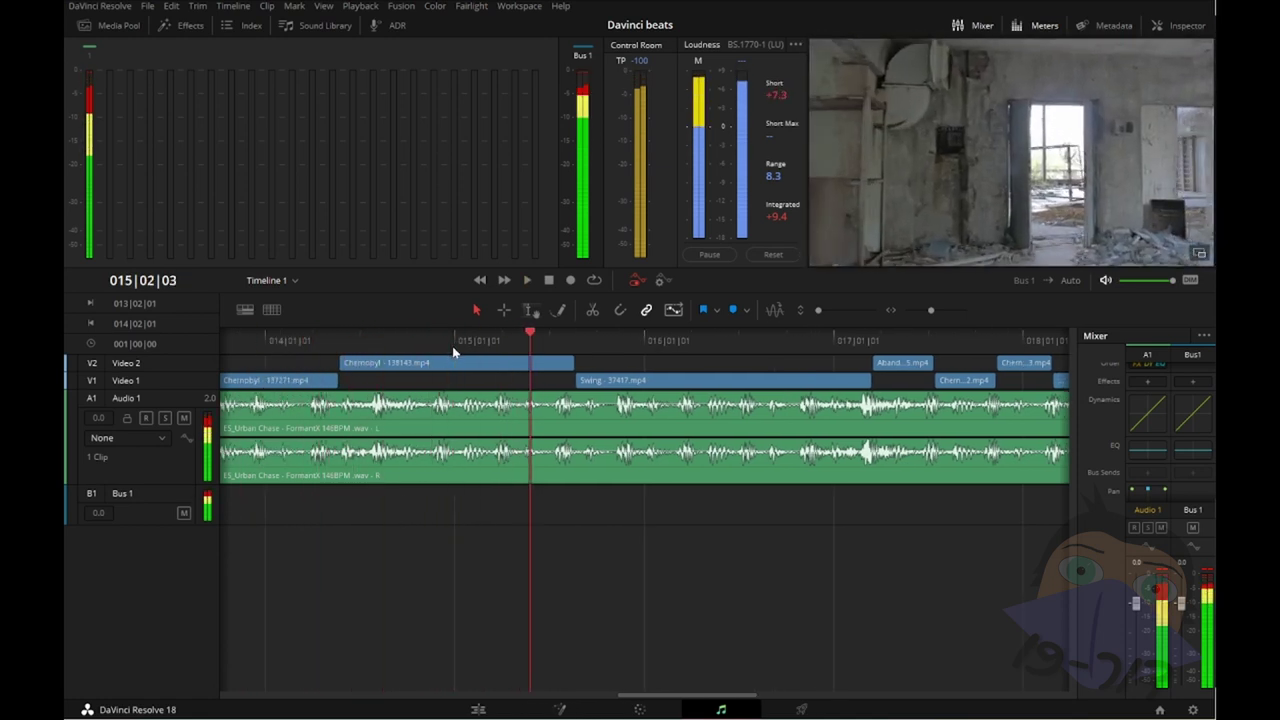
click(455, 345)
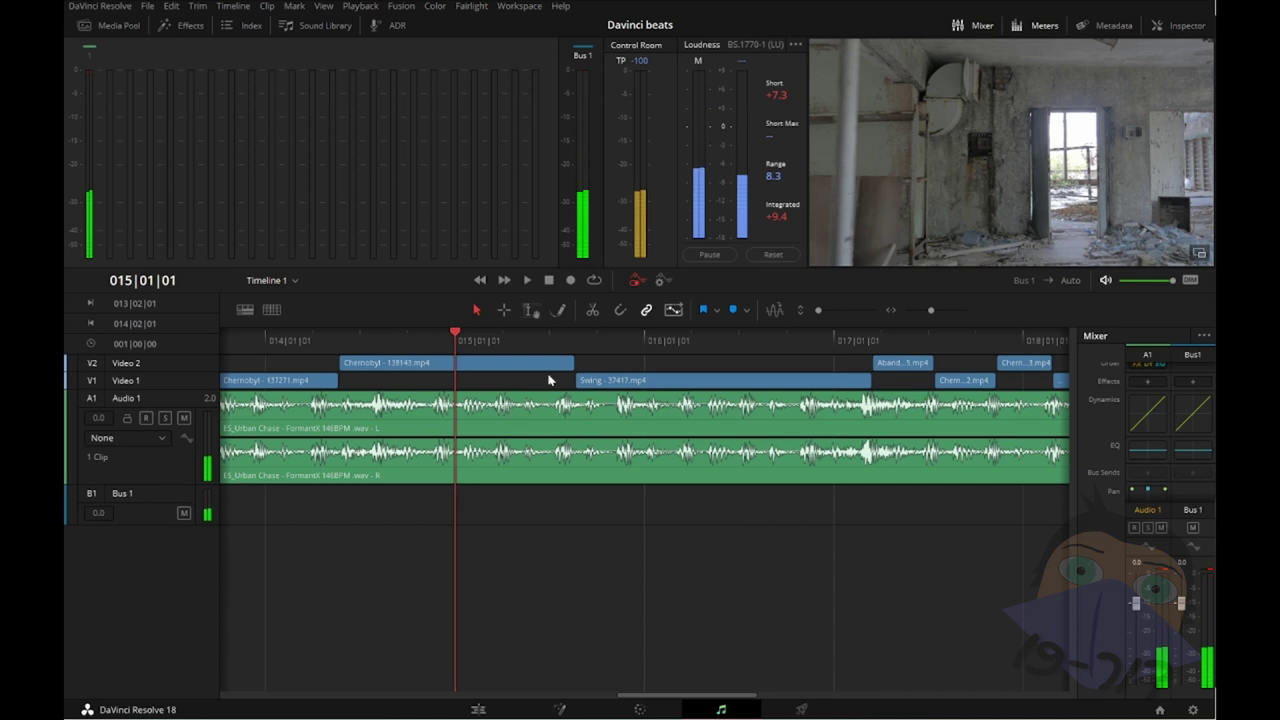
Step: End the V2 Chernobyl clip on the 015|01|01 beat and extend the V1 Swing clip back to it
mouse_move(455, 337)
mouse_down()
mouse_move(585, 345)
mouse_move(455, 343)
mouse_up()
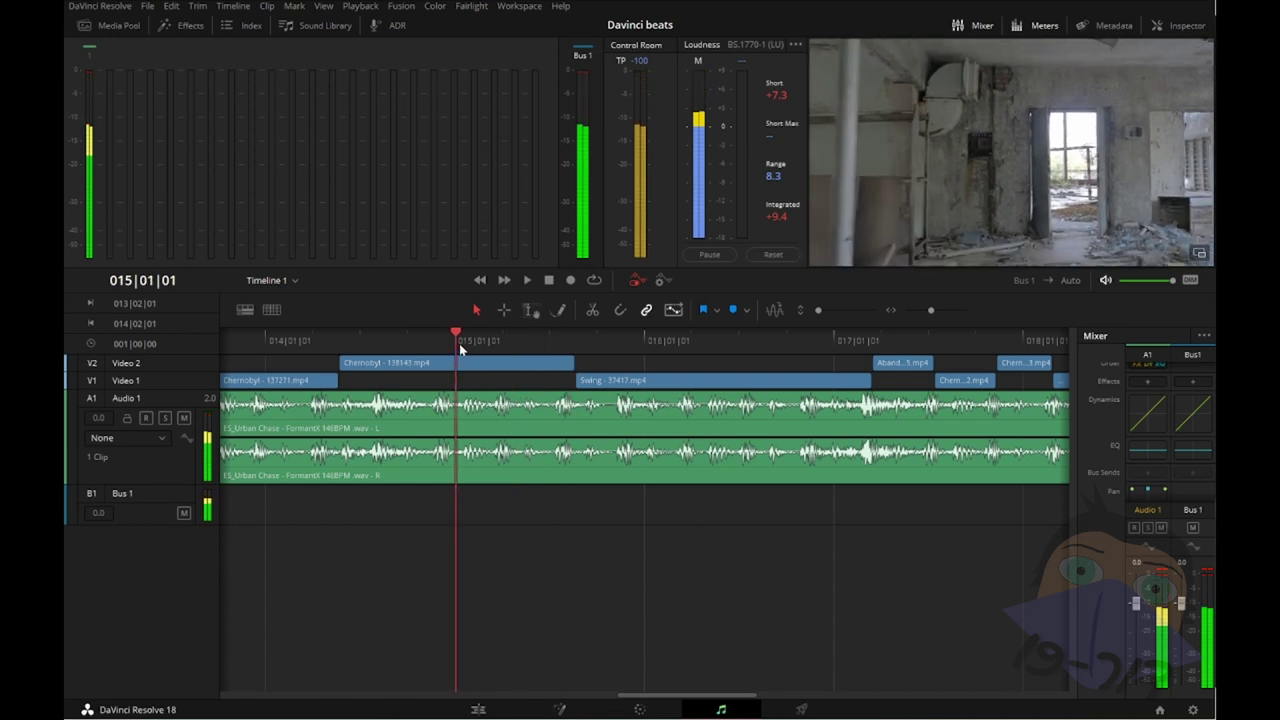
drag(571, 364, 455, 365)
drag(575, 384, 552, 380)
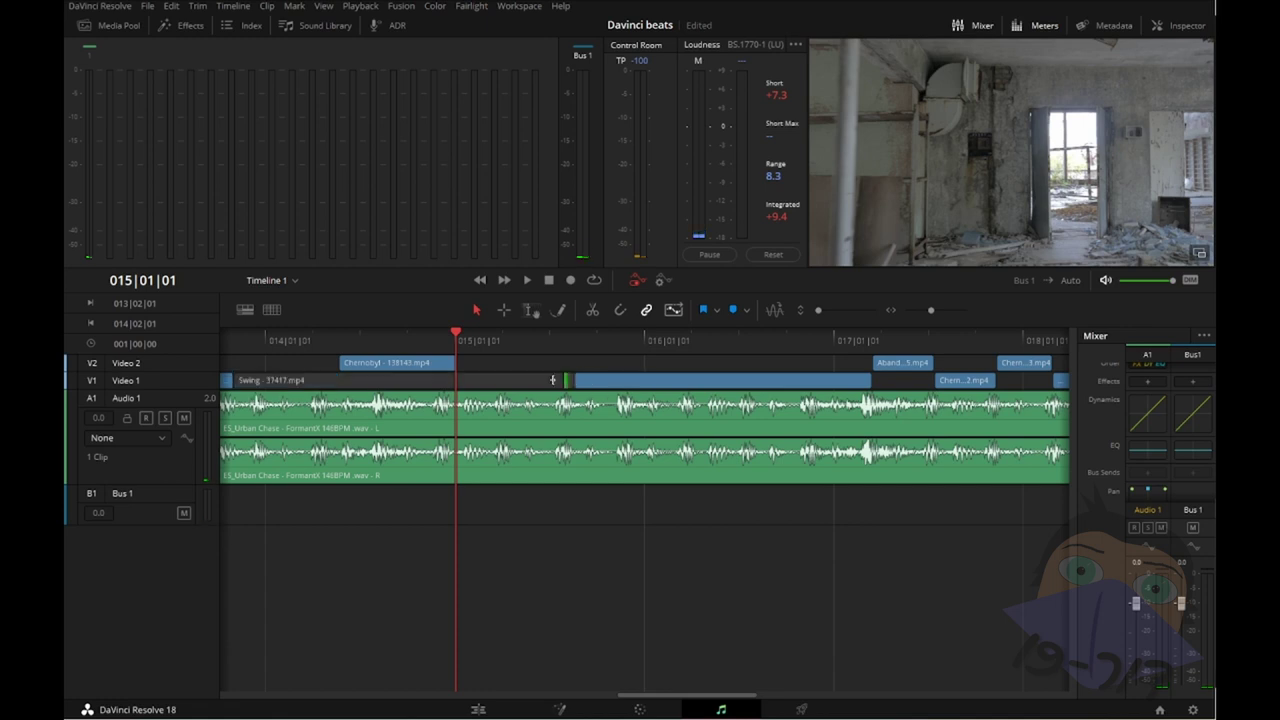
drag(456, 381, 457, 381)
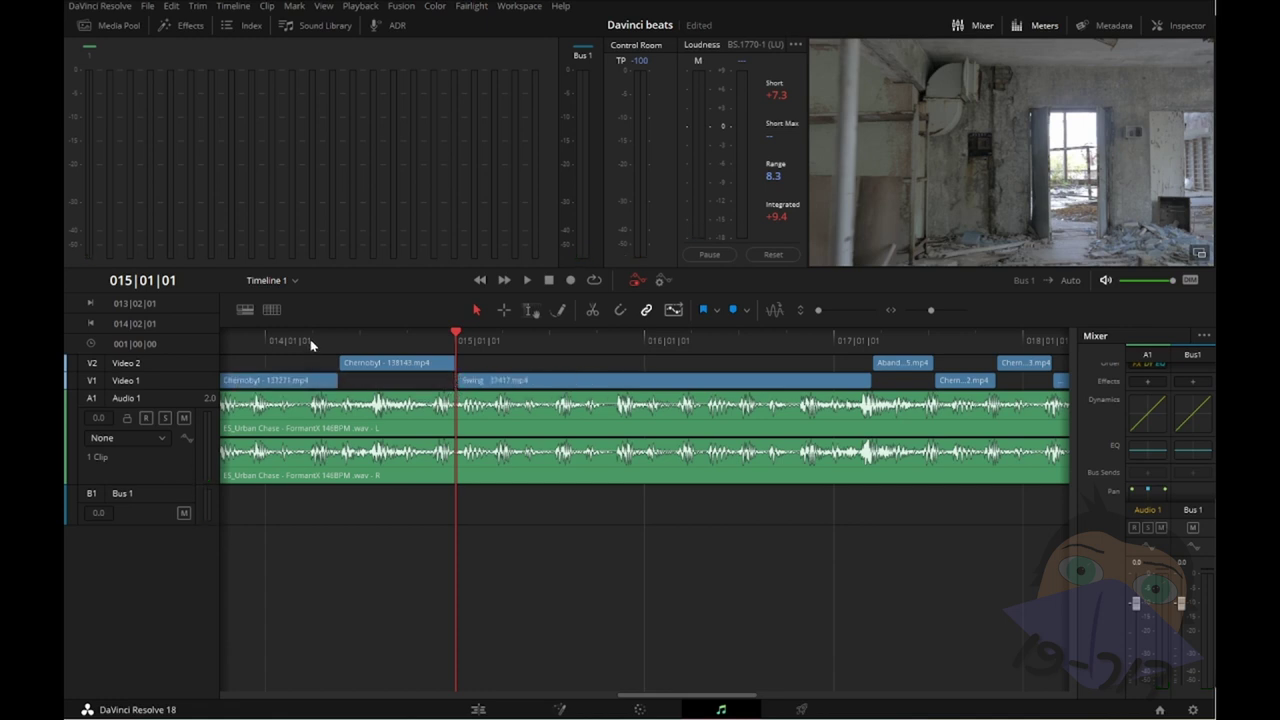
Step: Replay the new cut from bar 014 and just before bar 015, zoomed out
click(310, 339)
key(space)
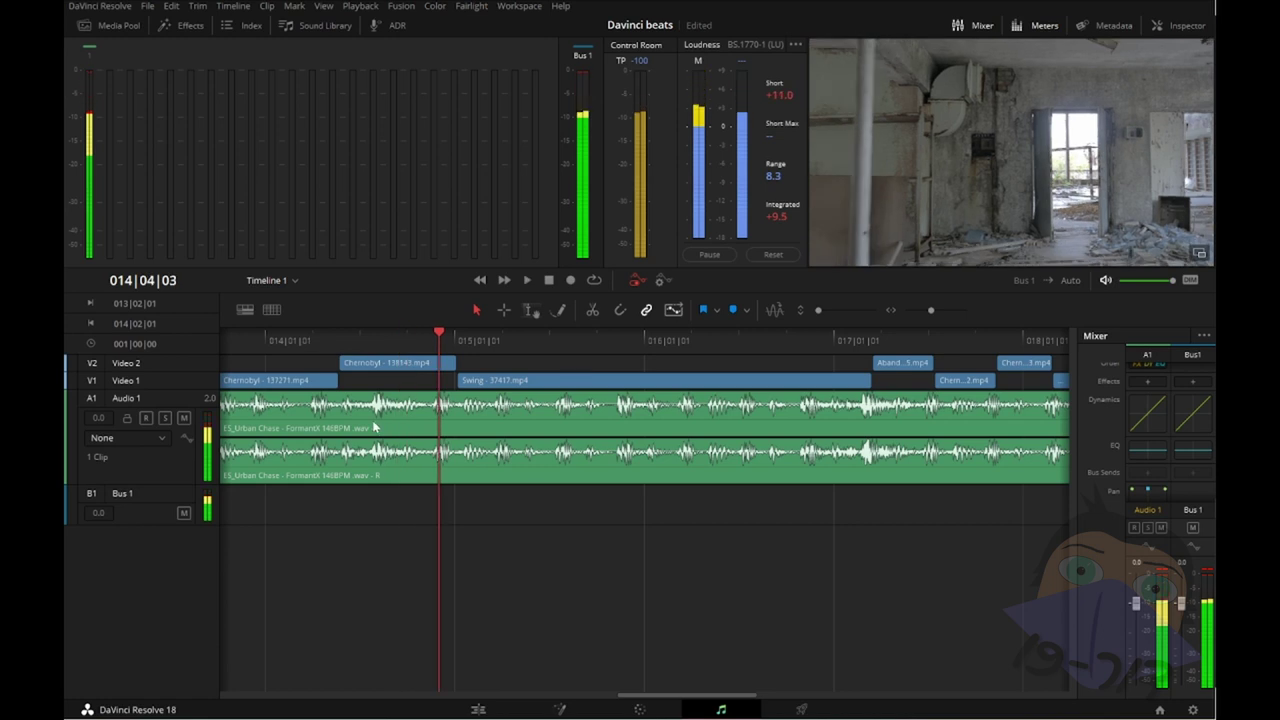
key(ctrl+minus)
click(527, 338)
key(space)
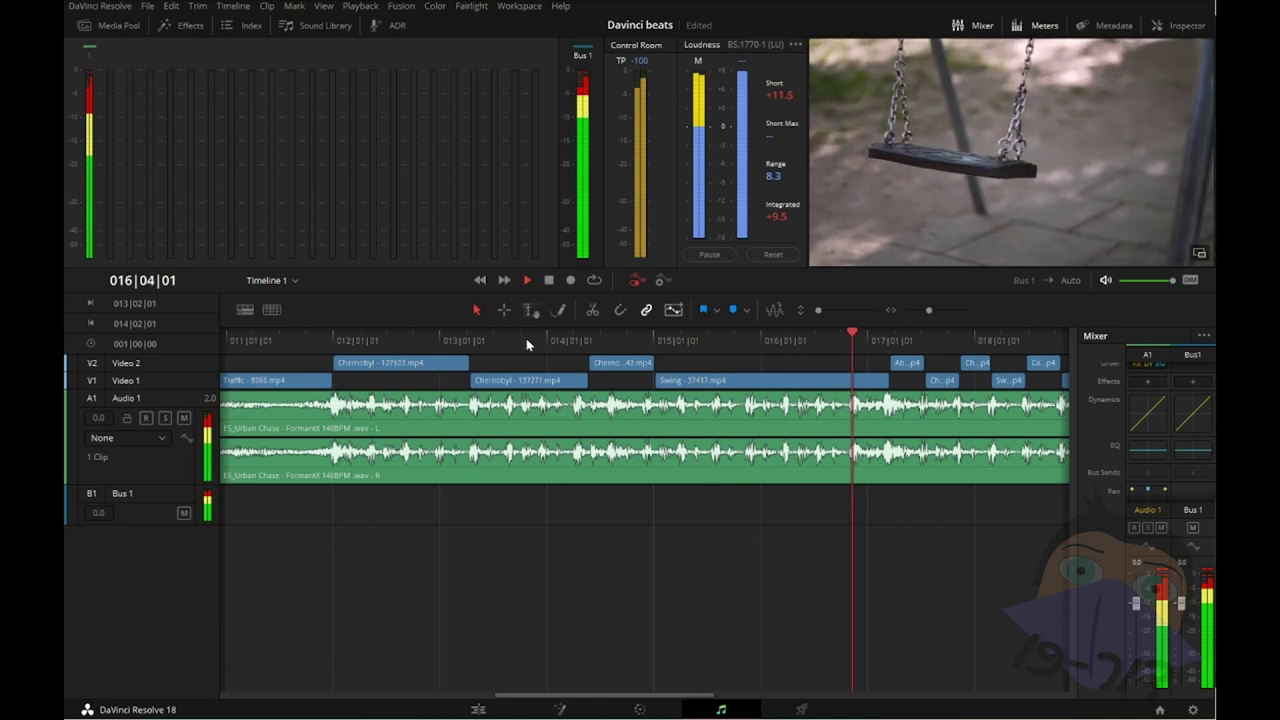
key(space)
click(425, 340)
key(space)
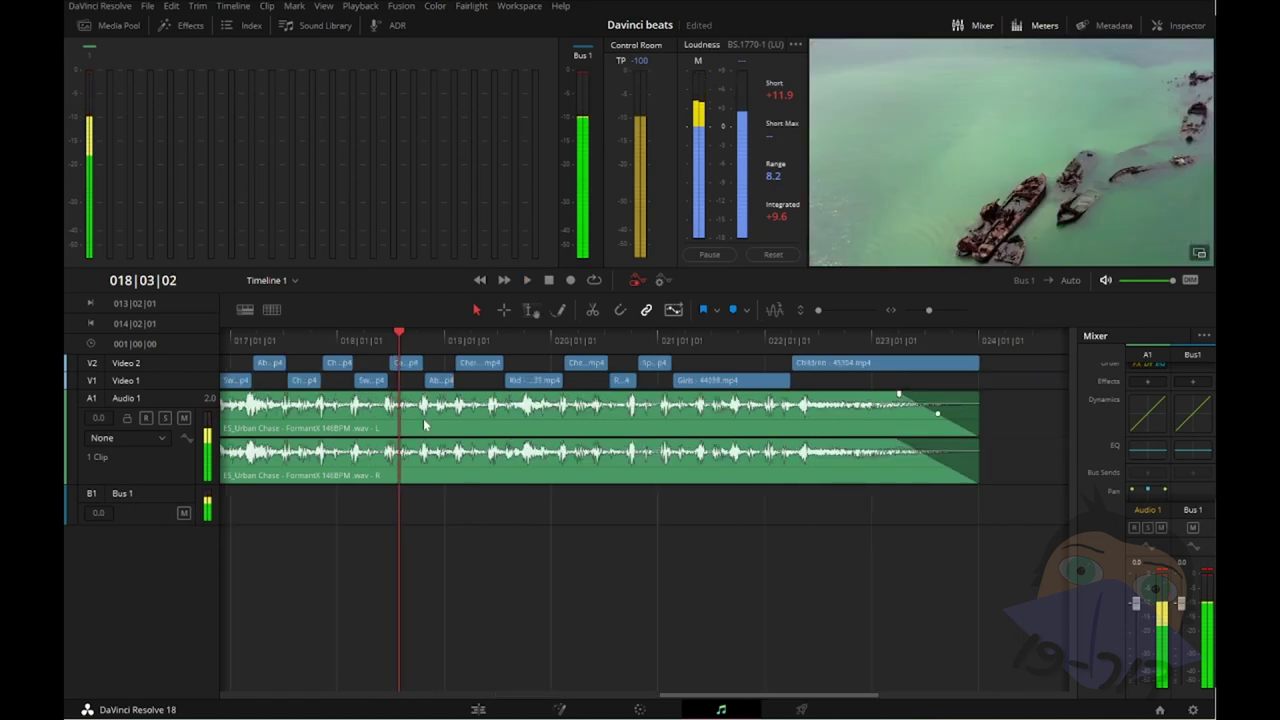
scroll(410, 427, left, 3)
click(365, 337)
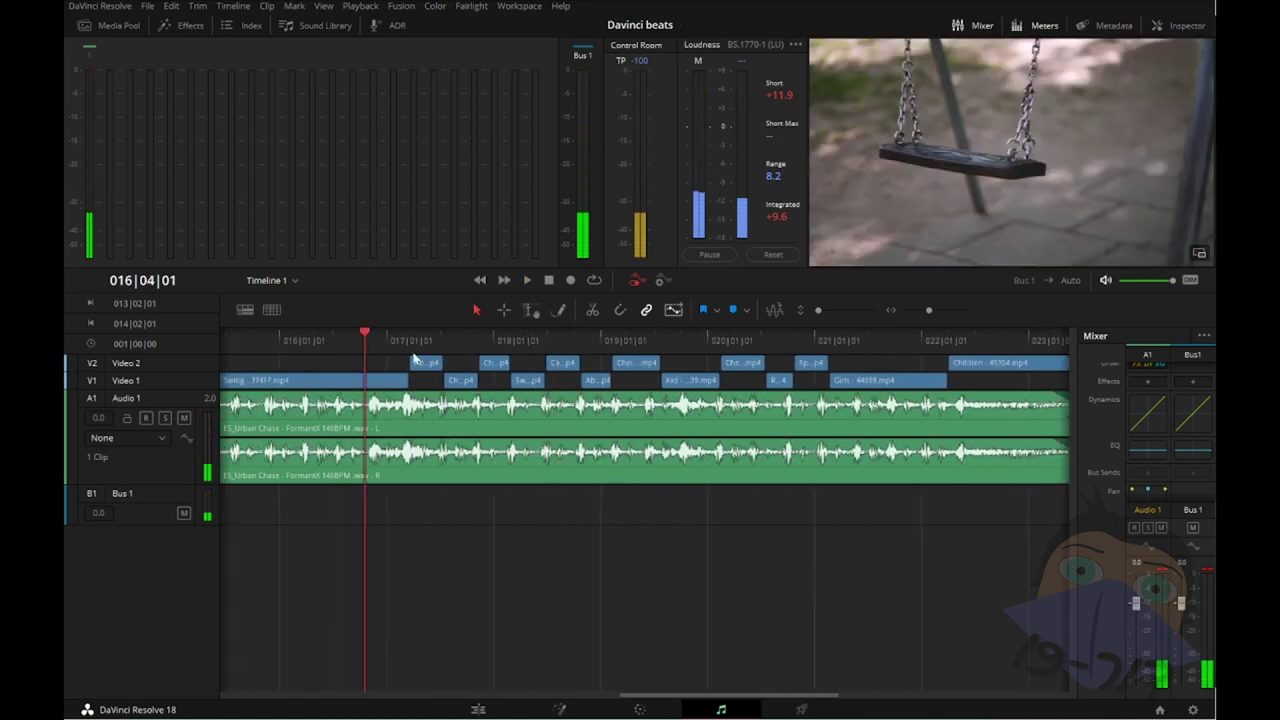
click(412, 340)
click(441, 340)
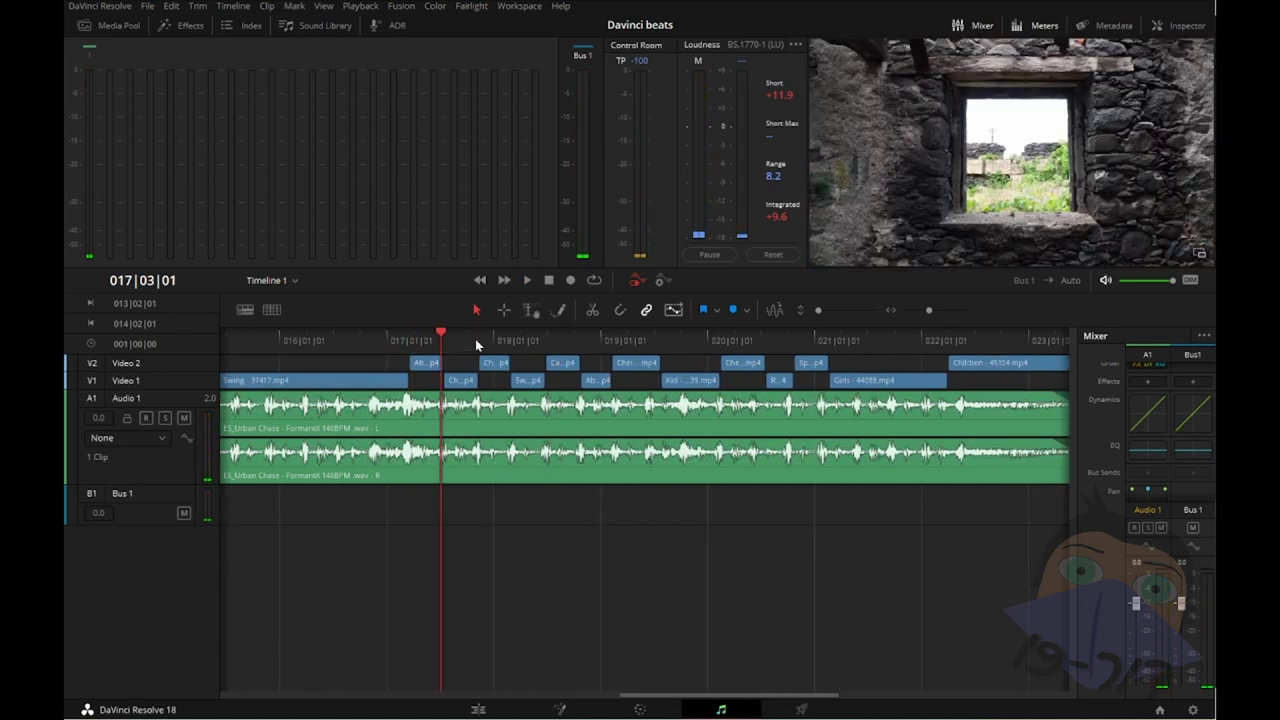
click(478, 335)
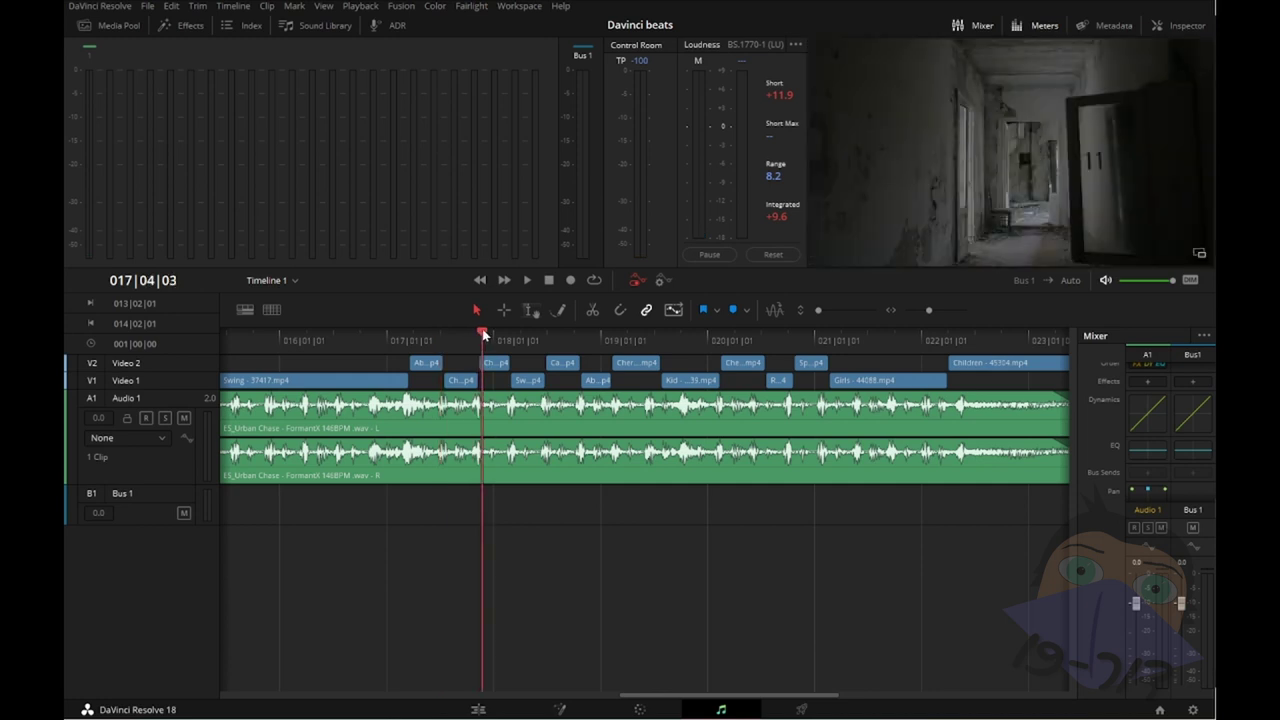
drag(484, 336, 473, 334)
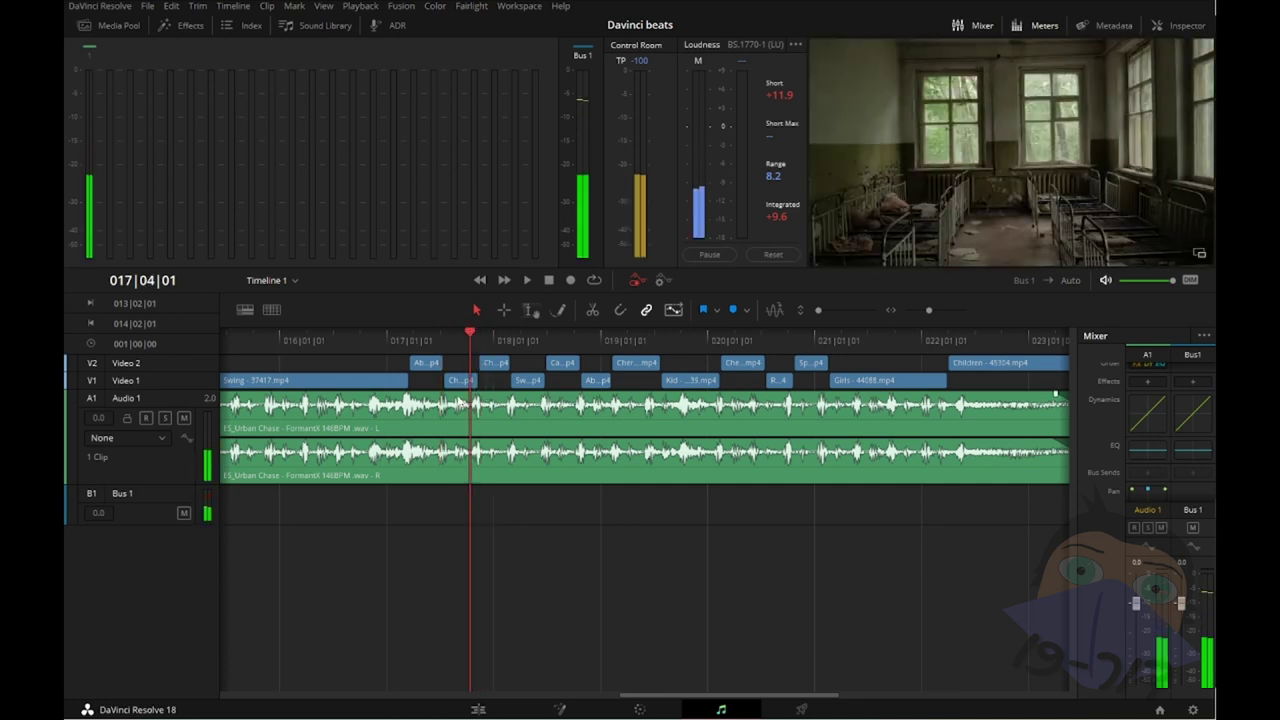
Step: Play from 017|03|04 and drag the V2 Chernobyl - 138143 clip's start earlier toward bar 018
scroll(472, 404, up, 2)
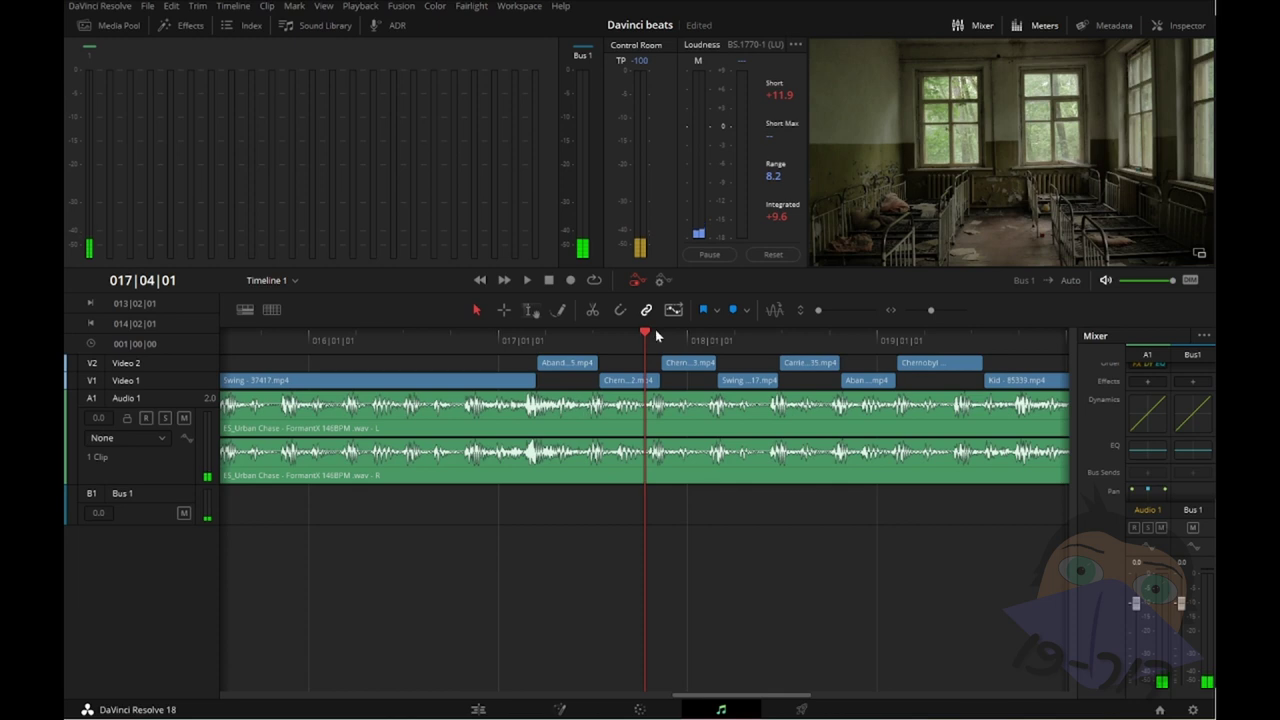
click(608, 337)
click(637, 336)
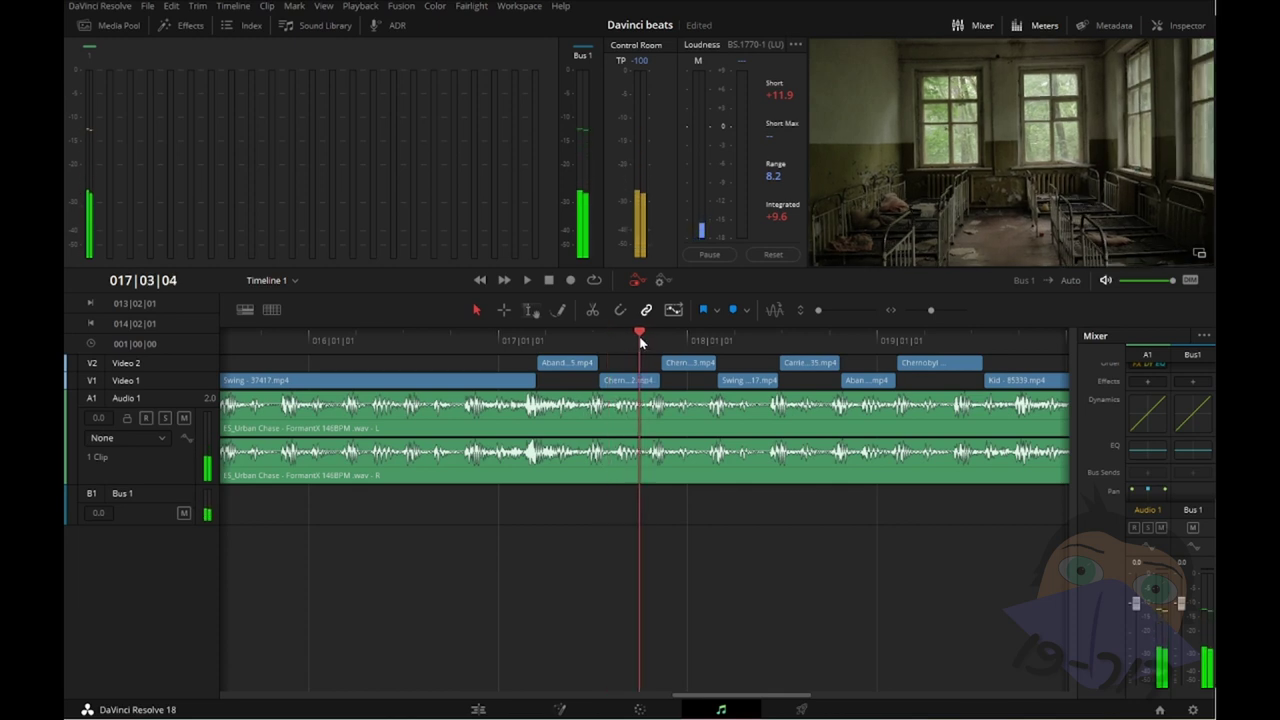
key(space)
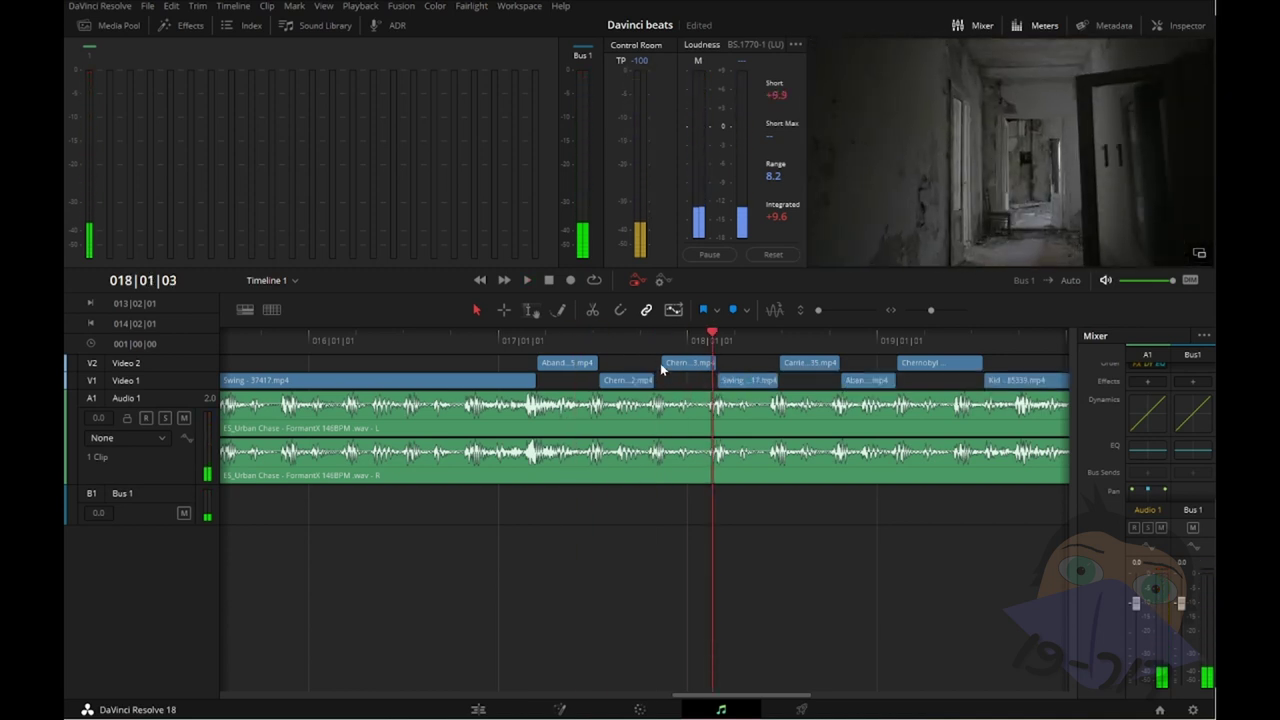
drag(660, 363, 650, 363)
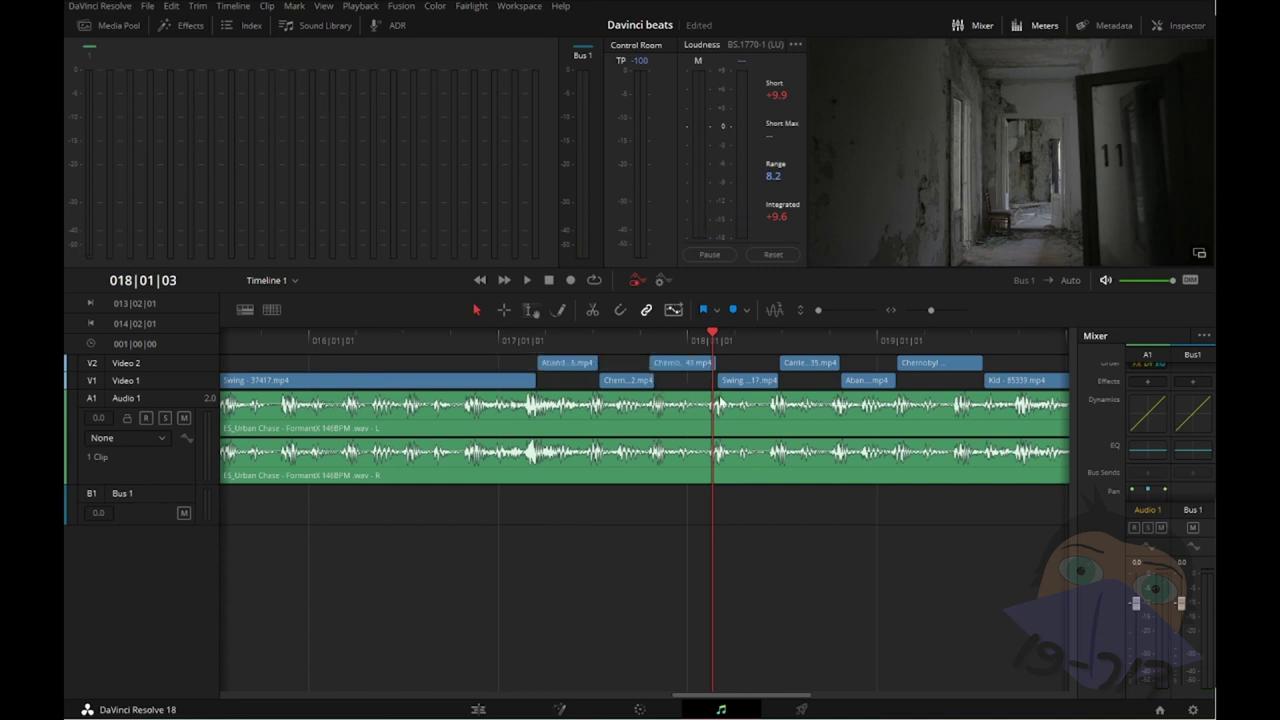
mouse_move(683, 340)
mouse_down()
mouse_move(716, 346)
mouse_move(674, 343)
mouse_move(714, 348)
mouse_move(703, 412)
mouse_up()
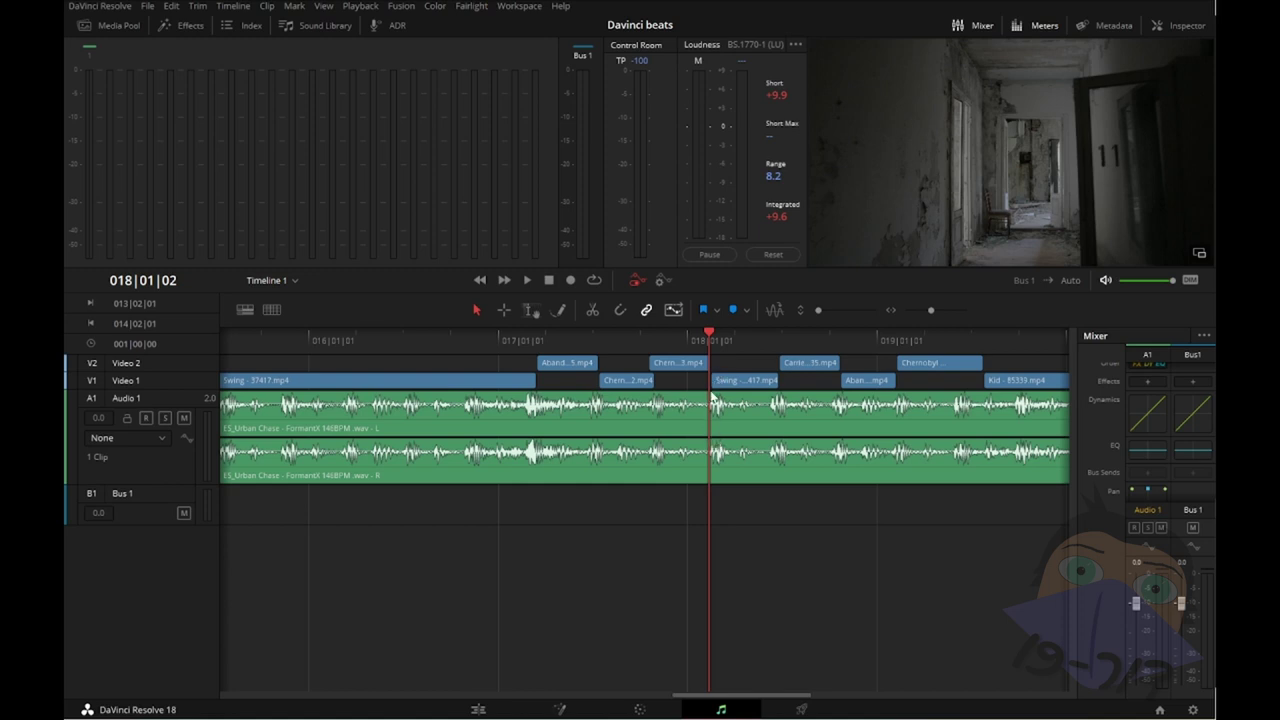
drag(708, 341, 677, 340)
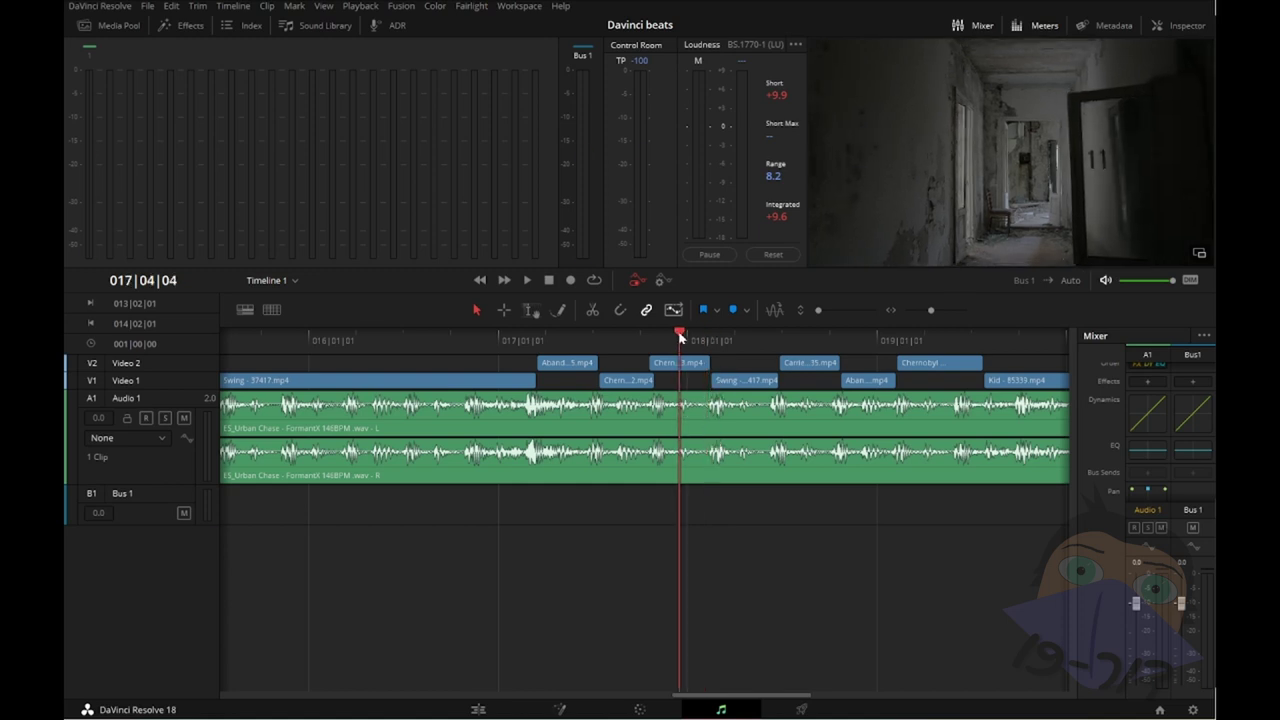
key(space)
click(688, 340)
click(655, 338)
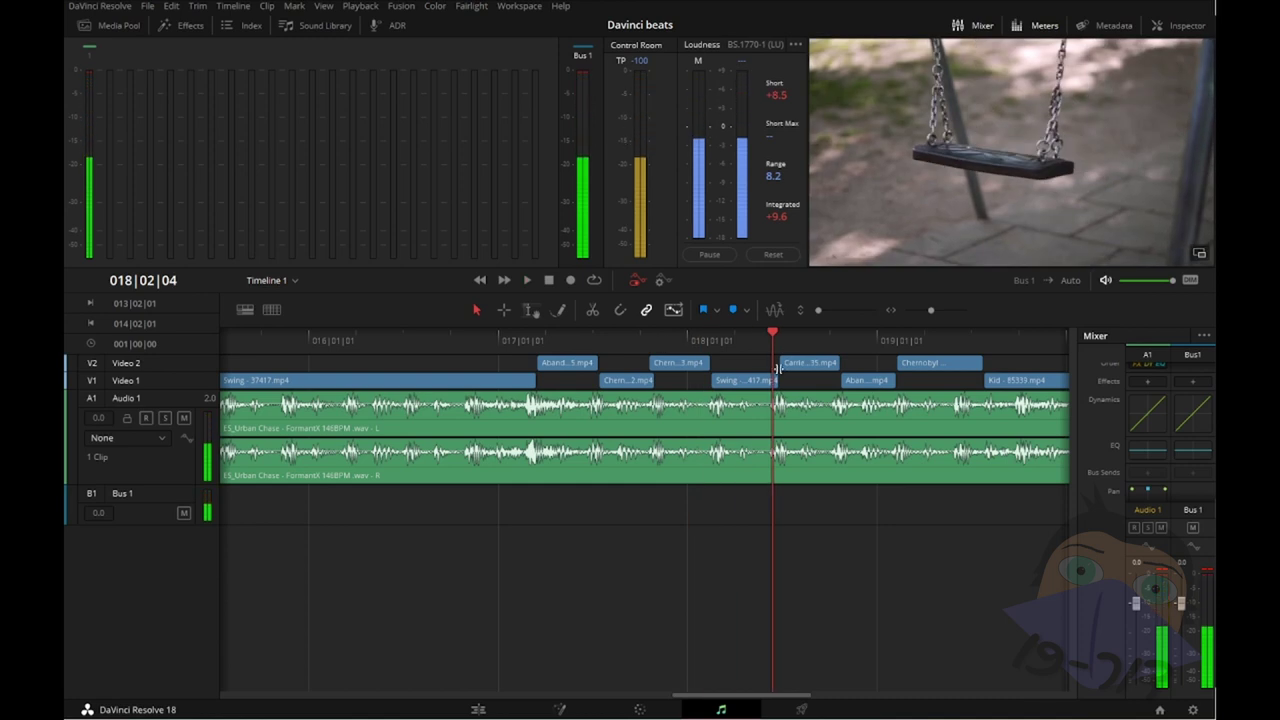
drag(772, 336, 786, 335)
scroll(722, 396, right, 2)
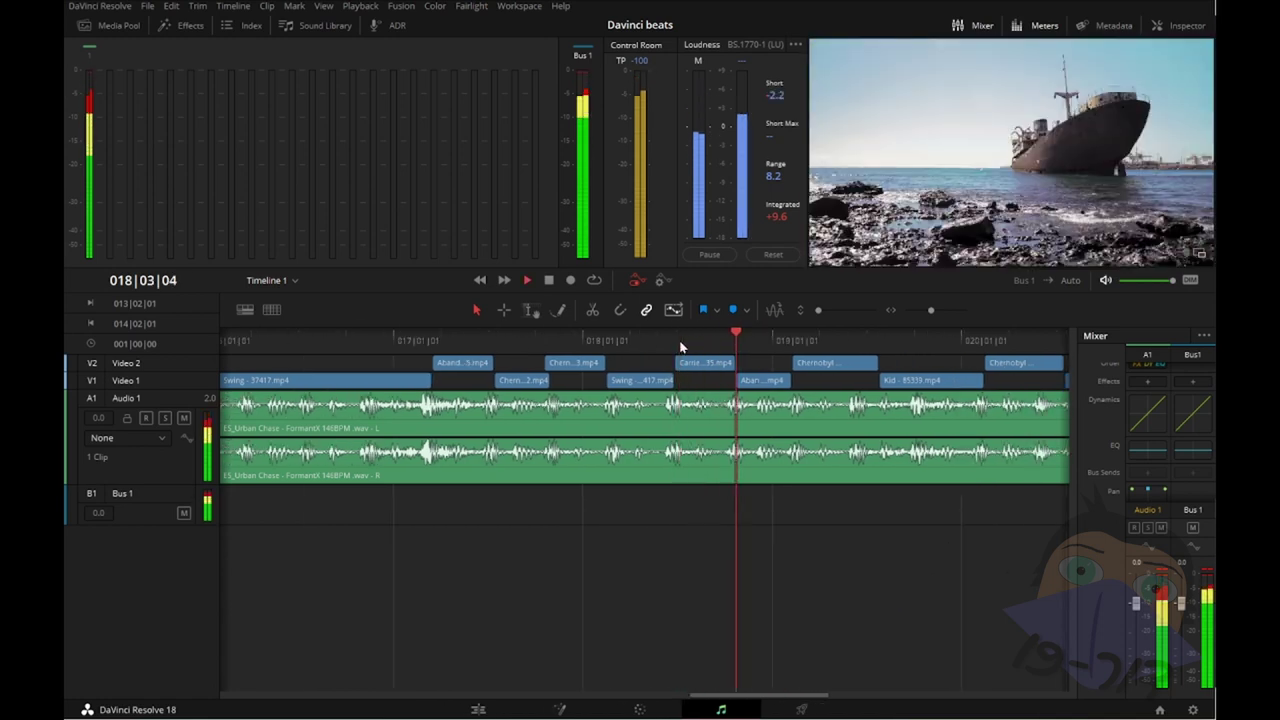
mouse_move(727, 339)
mouse_down()
mouse_move(705, 340)
mouse_move(731, 381)
mouse_up()
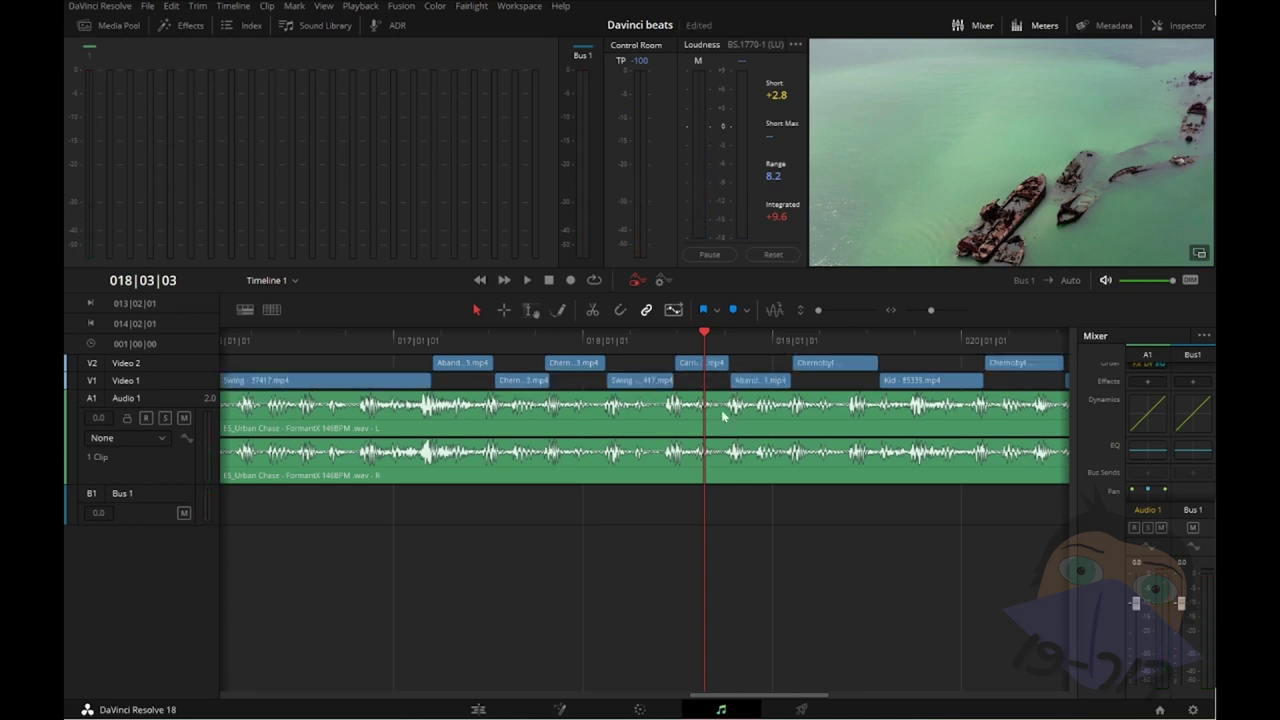
key(space)
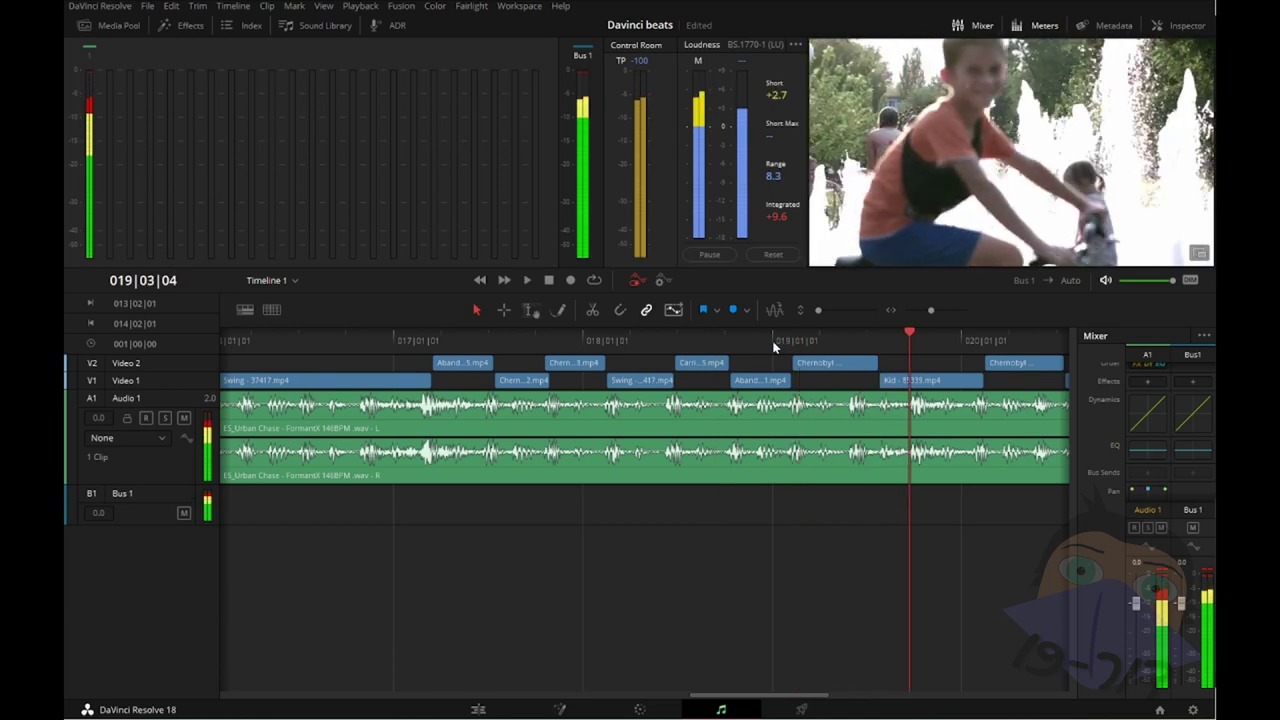
Step: Replay the later cuts, including the boy-on-bike and Chernobyl building clips
drag(773, 347, 697, 345)
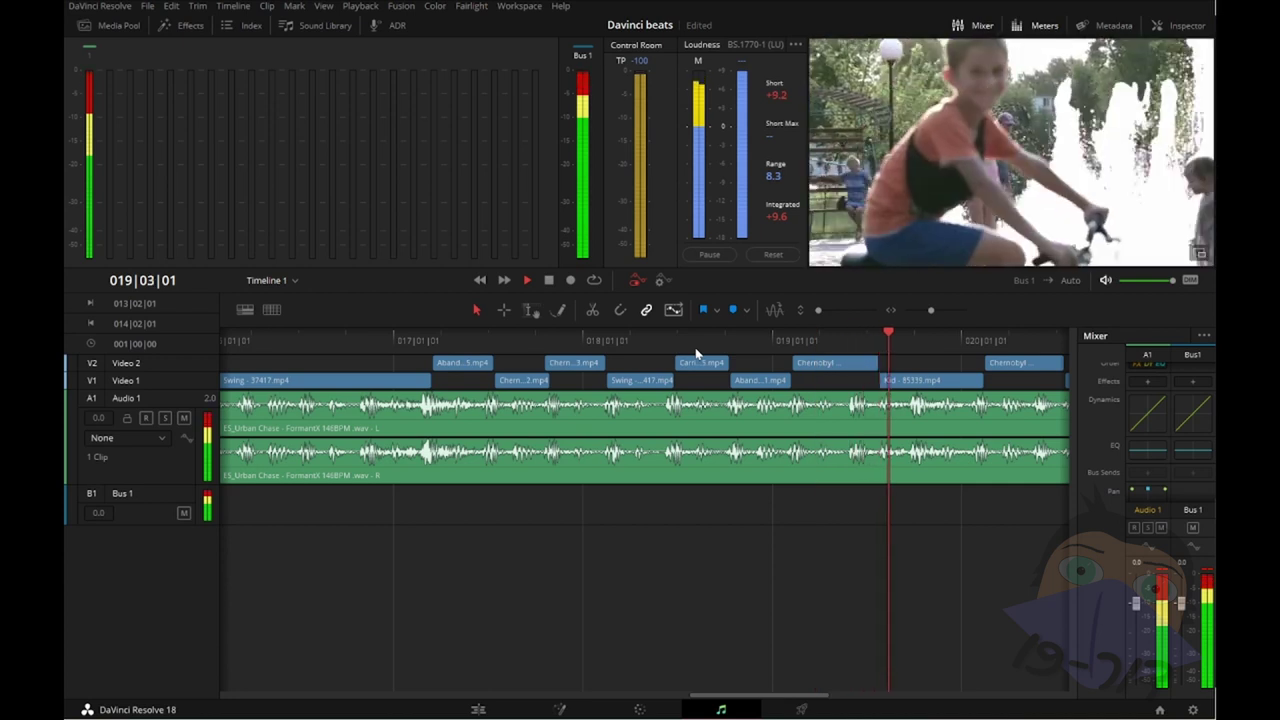
key(space)
click(851, 341)
click(759, 339)
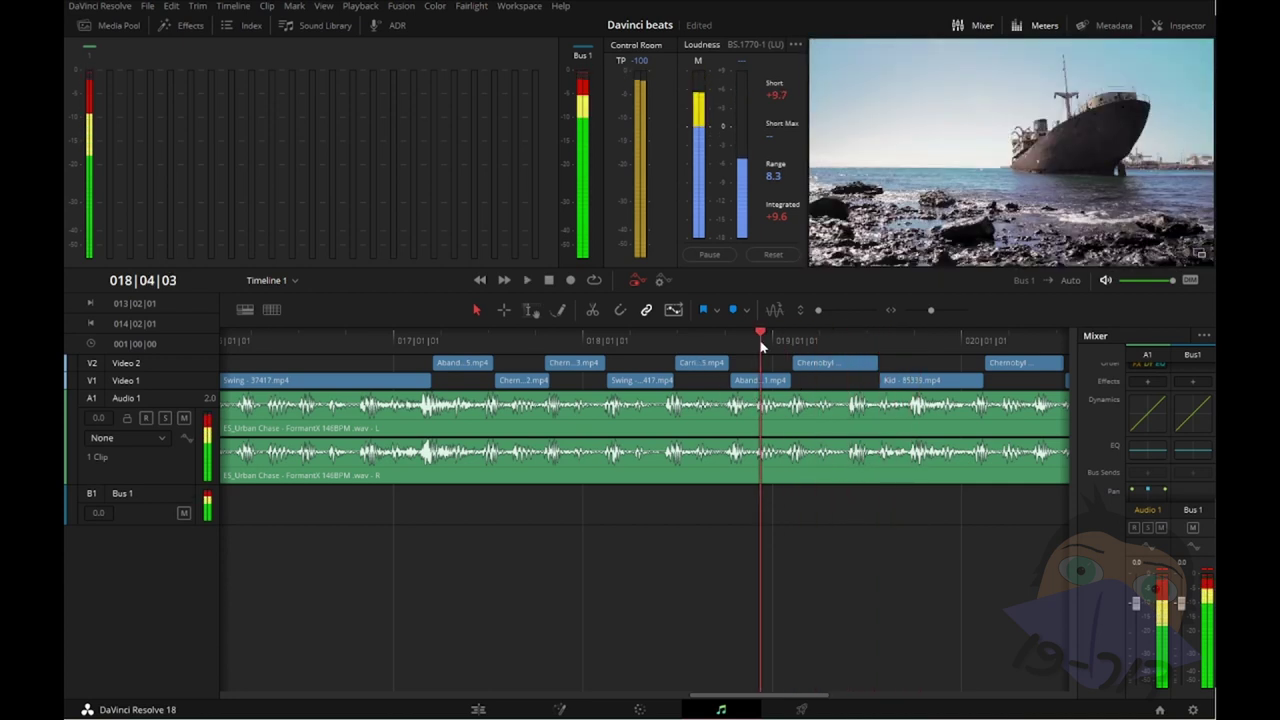
click(672, 341)
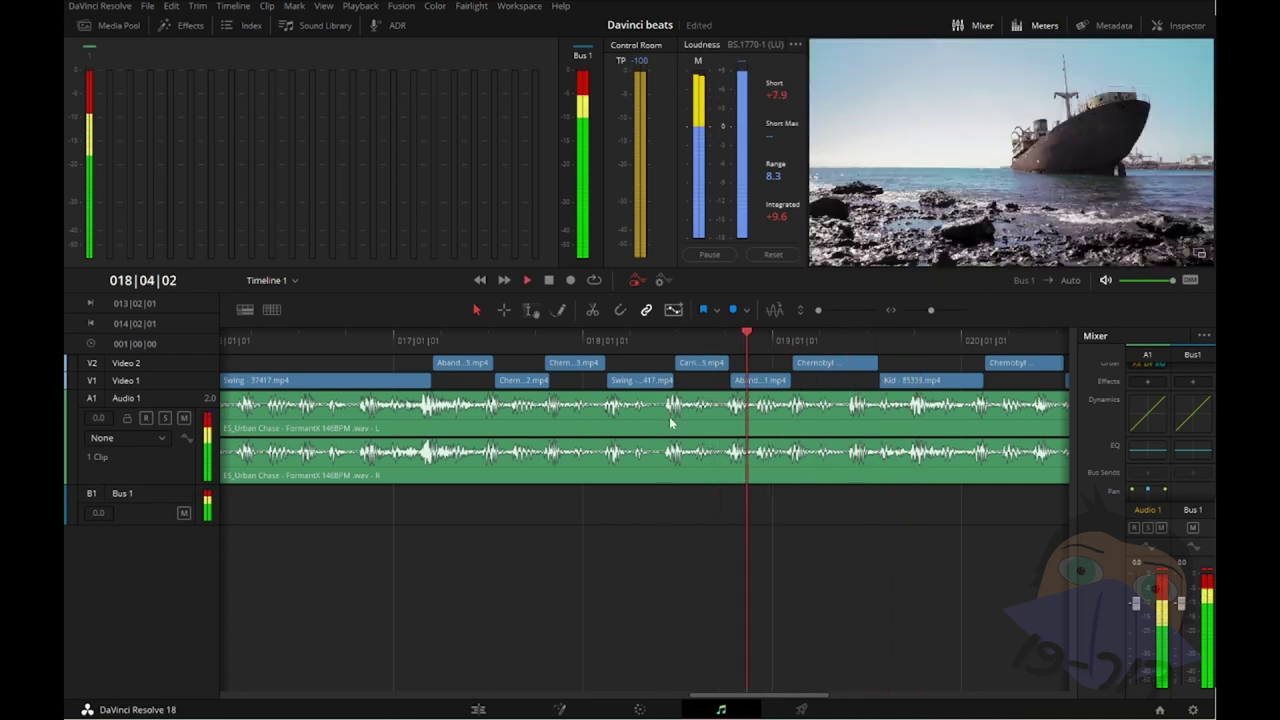
key(space)
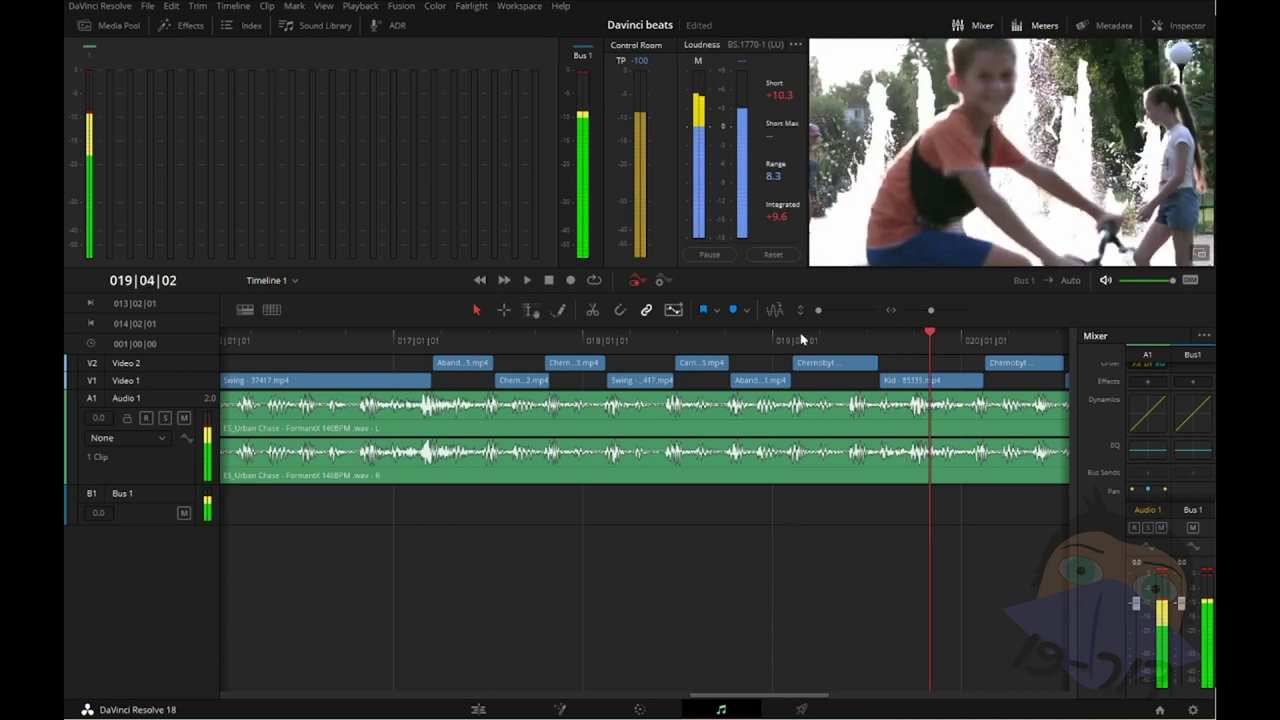
mouse_move(800, 340)
mouse_down()
mouse_move(857, 340)
mouse_move(880, 380)
mouse_move(867, 381)
mouse_up()
key(space)
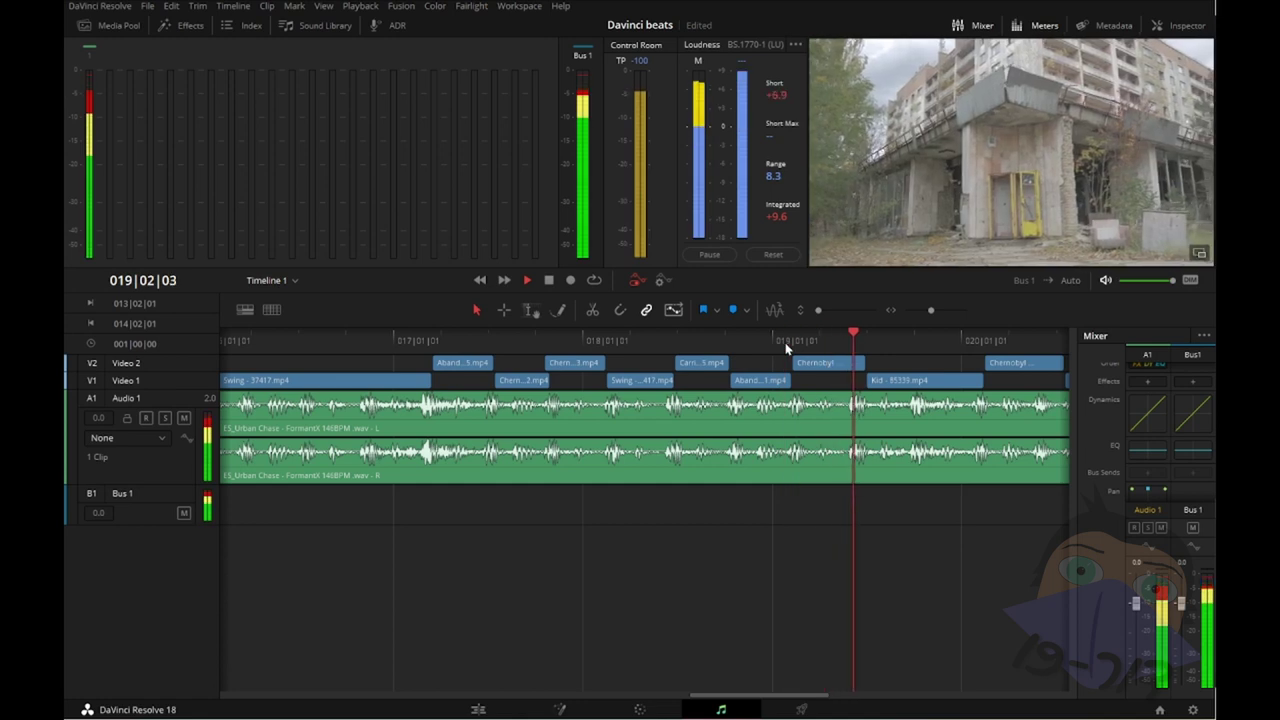
key(space)
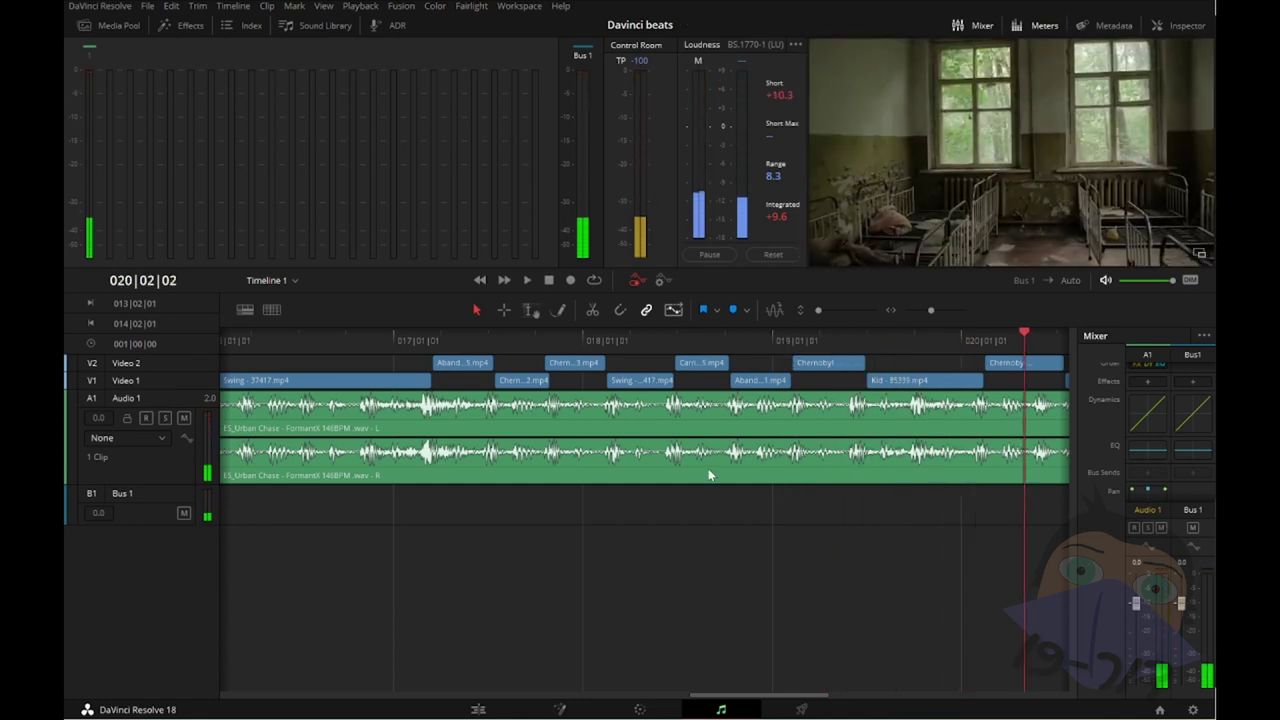
Step: Zoom out to show the whole music track and play the edit from the beginning
key(ctrl+minus)
key(ctrl+minus)
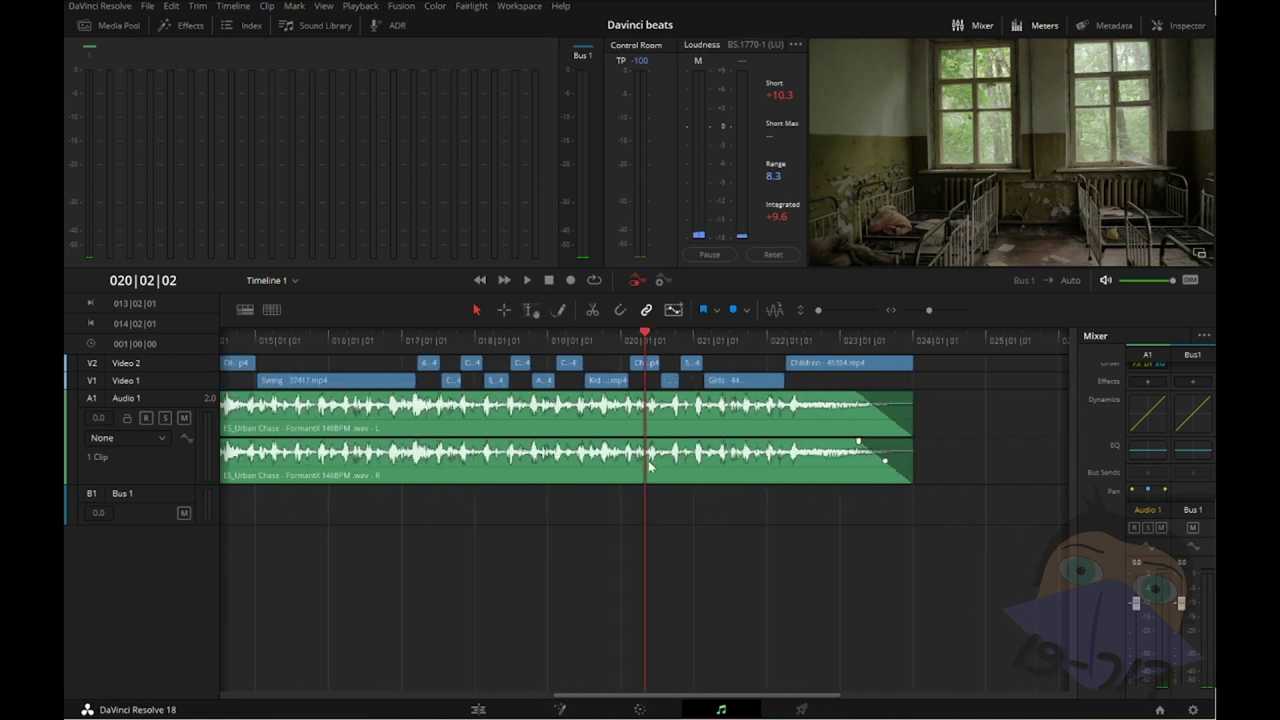
key(ctrl+minus)
key(ctrl+minus)
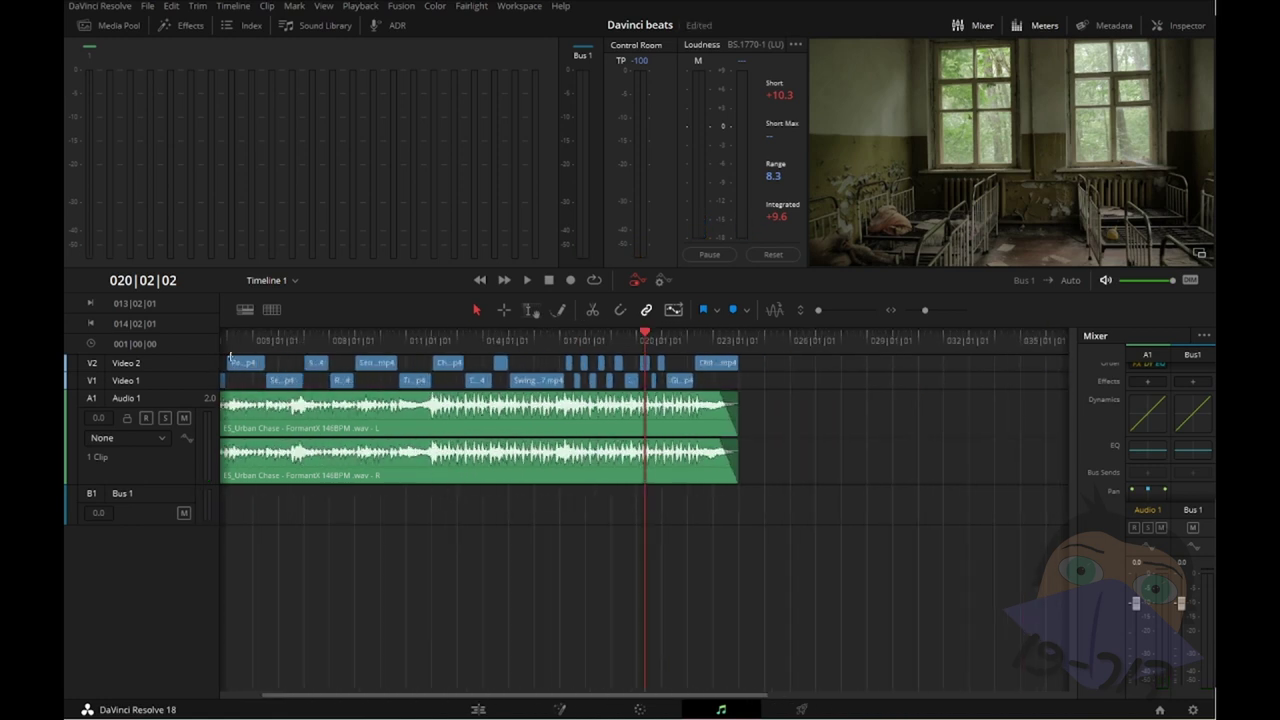
key(ctrl+equal)
drag(266, 337, 230, 337)
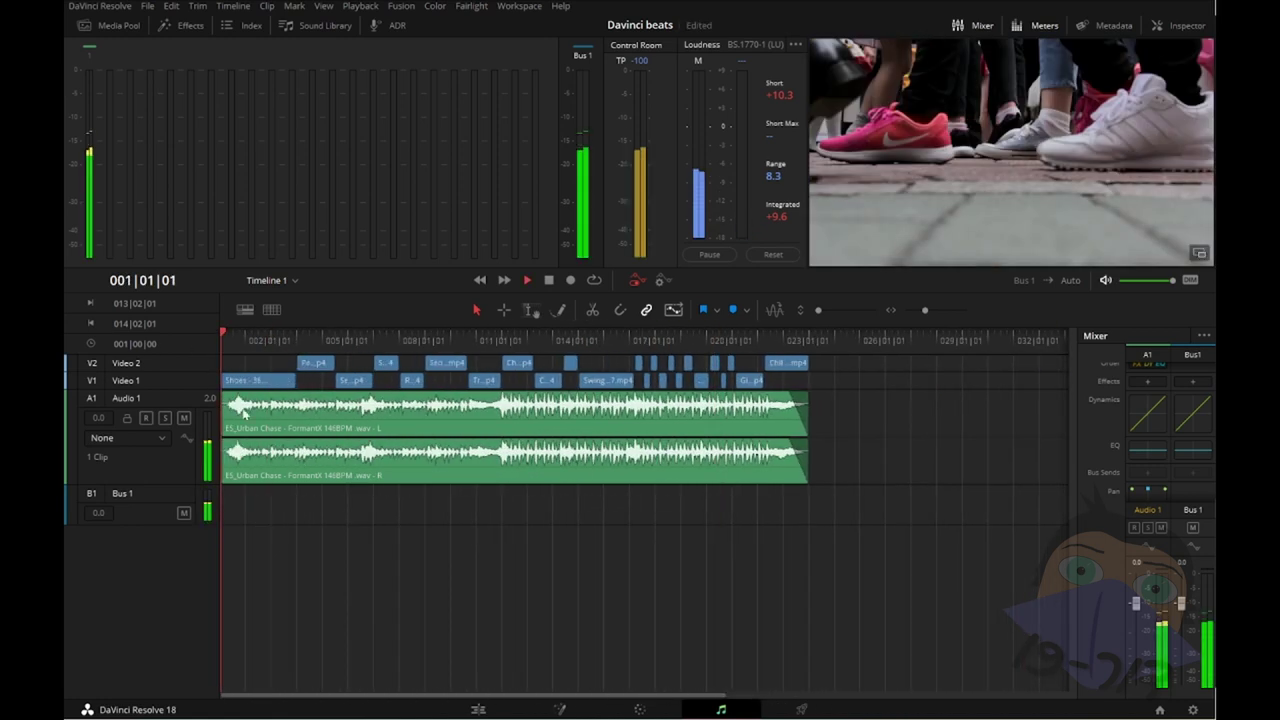
key(space)
Step: Play the full edit in the full-screen viewer until it ends on black
double_click(933, 188)
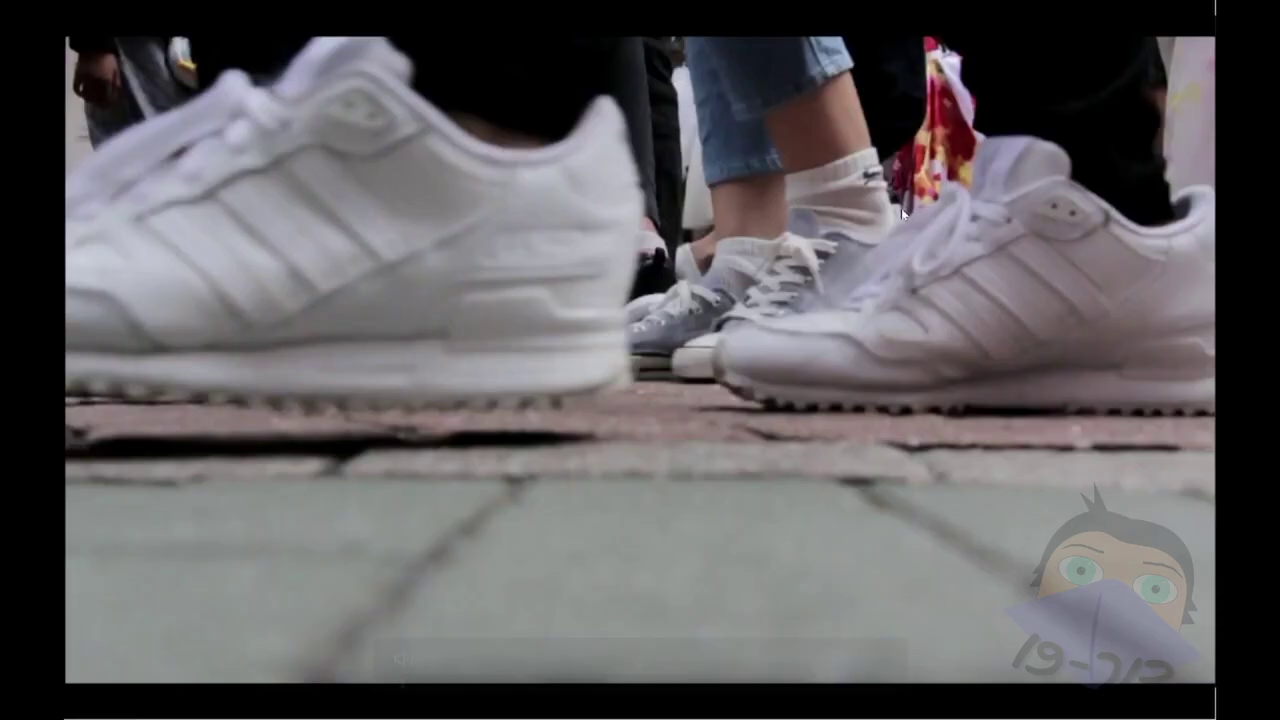
key(space)
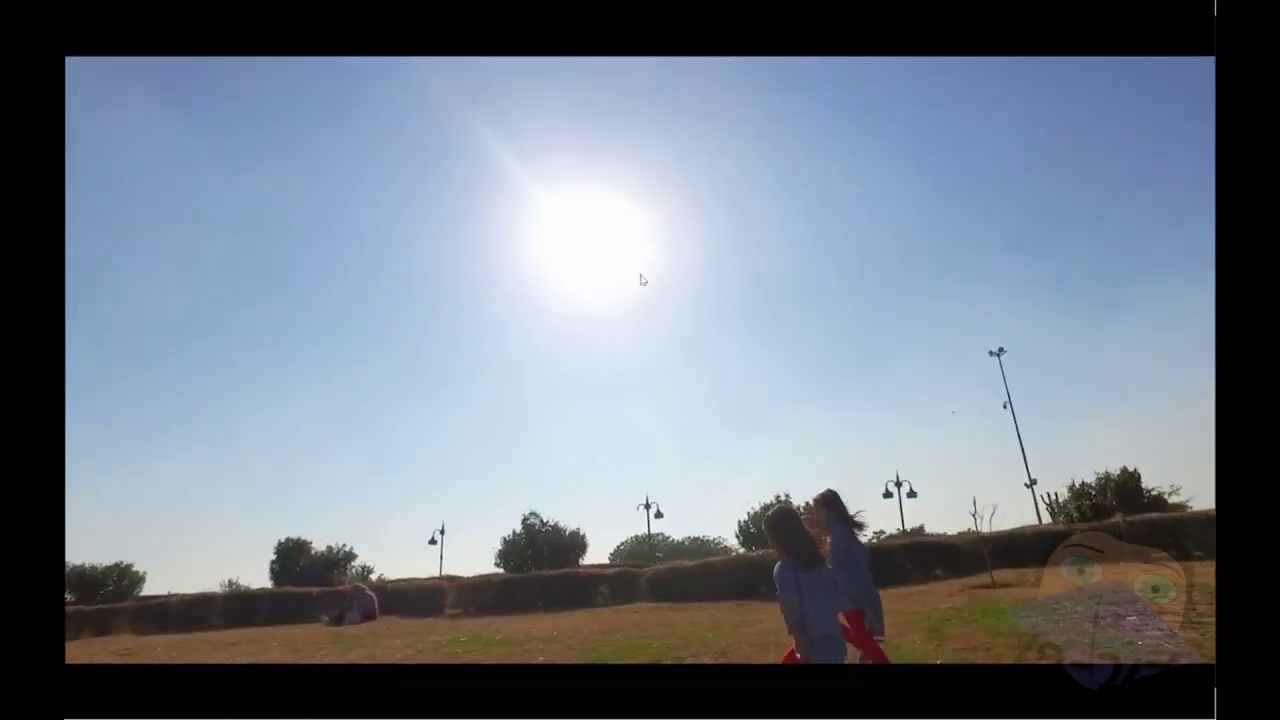
mouse_move(640, 280)
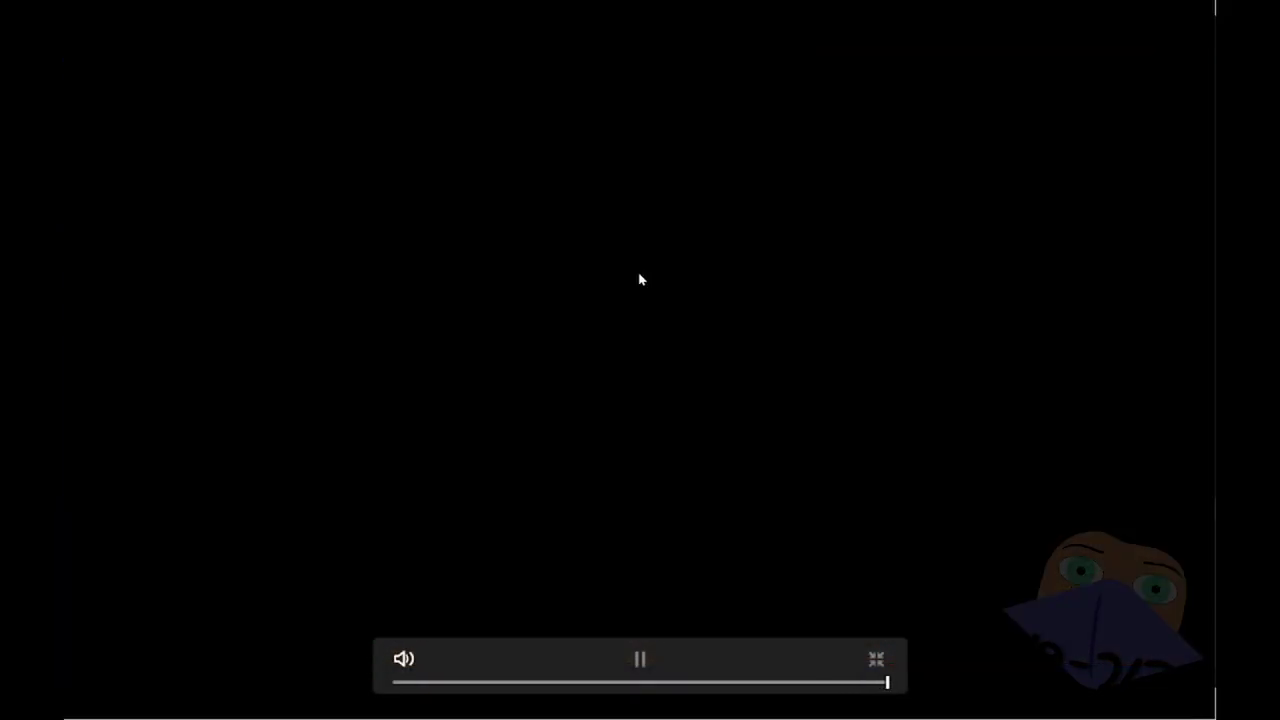
Step: Exit full-screen playback and scroll the timeline toward the closing clips
click(875, 662)
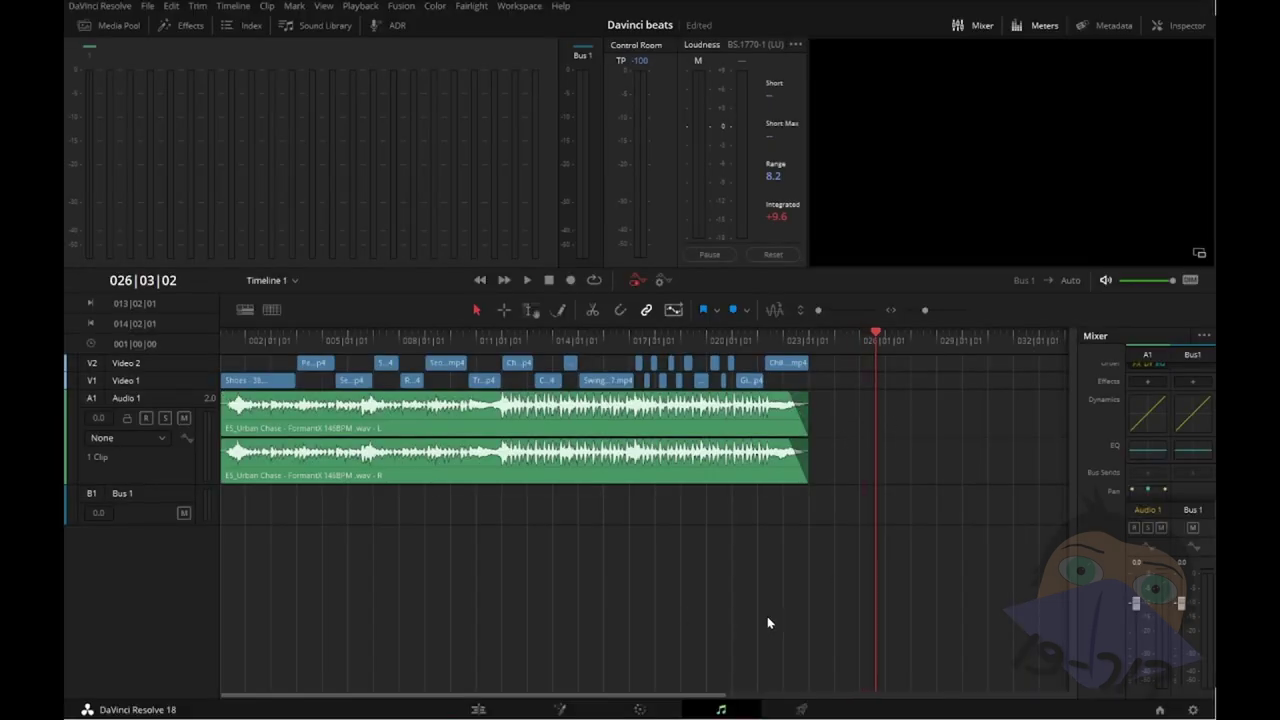
scroll(775, 465, right, 3)
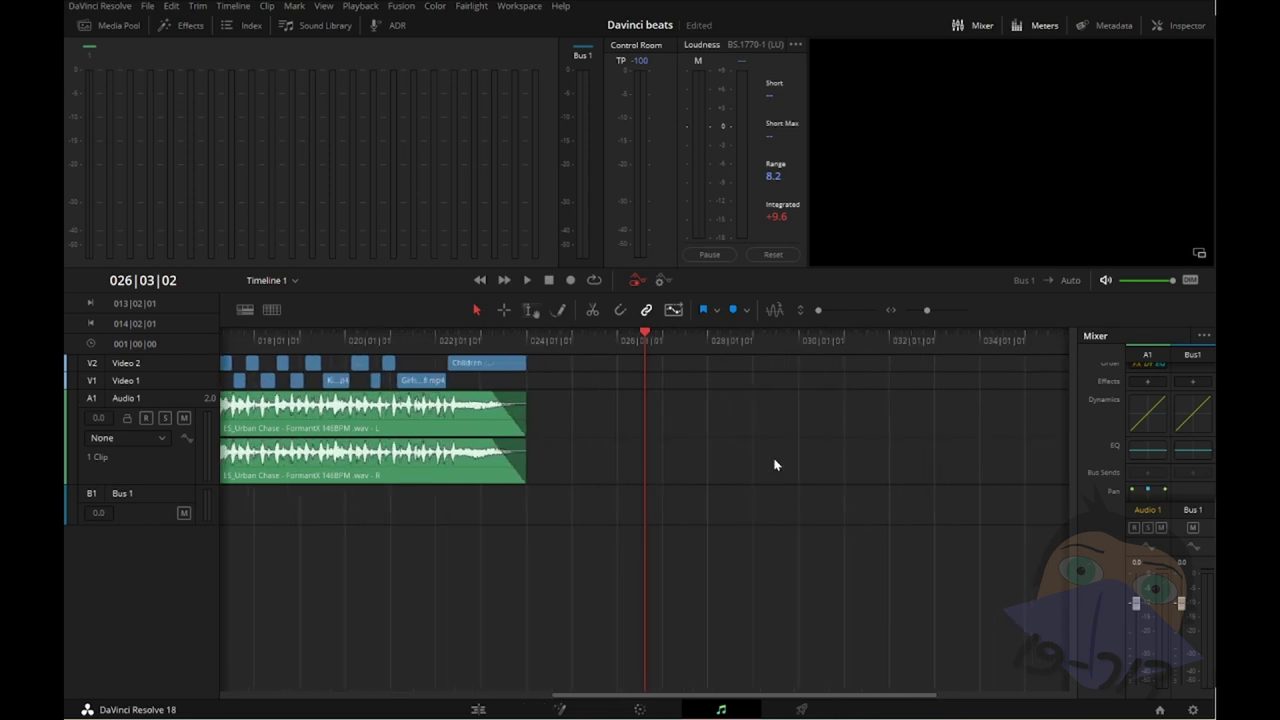
scroll(775, 494, left, 3)
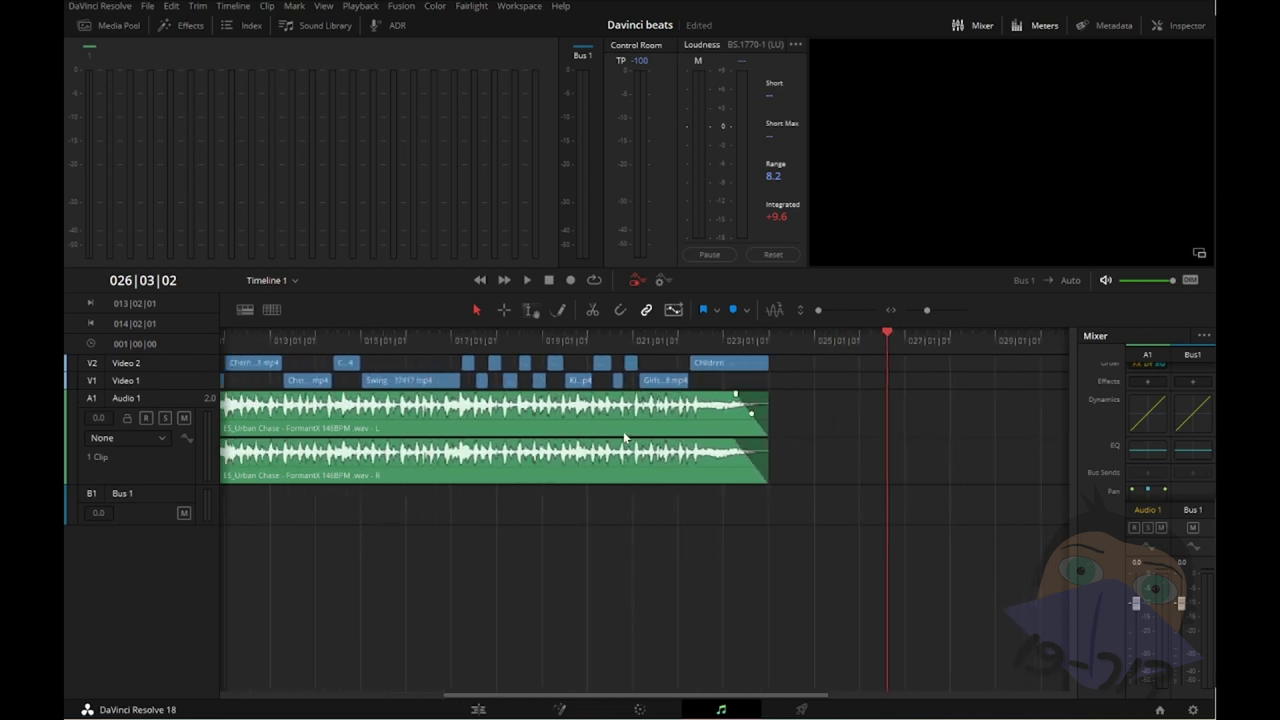
scroll(653, 406, down, 3)
scroll(630, 450, up, 5)
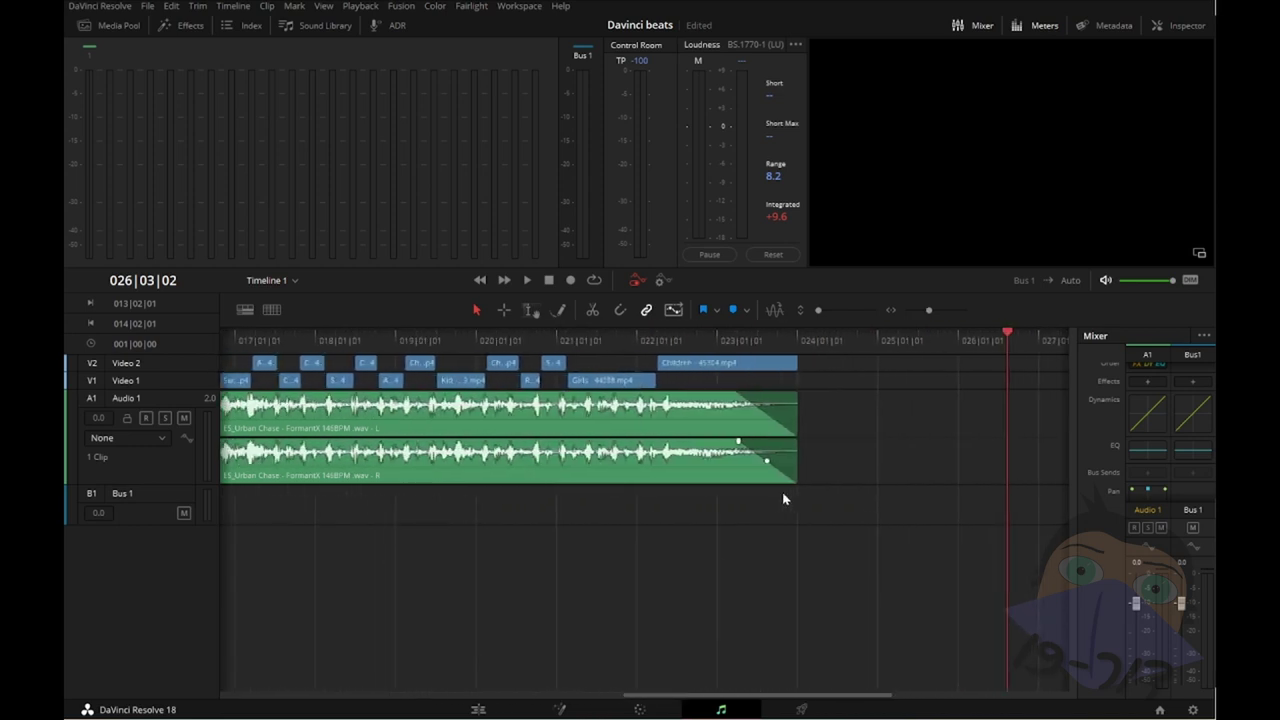
Step: Replay the ending from just before the Girls clip, stop, and return to the Edit page
click(517, 333)
key(space)
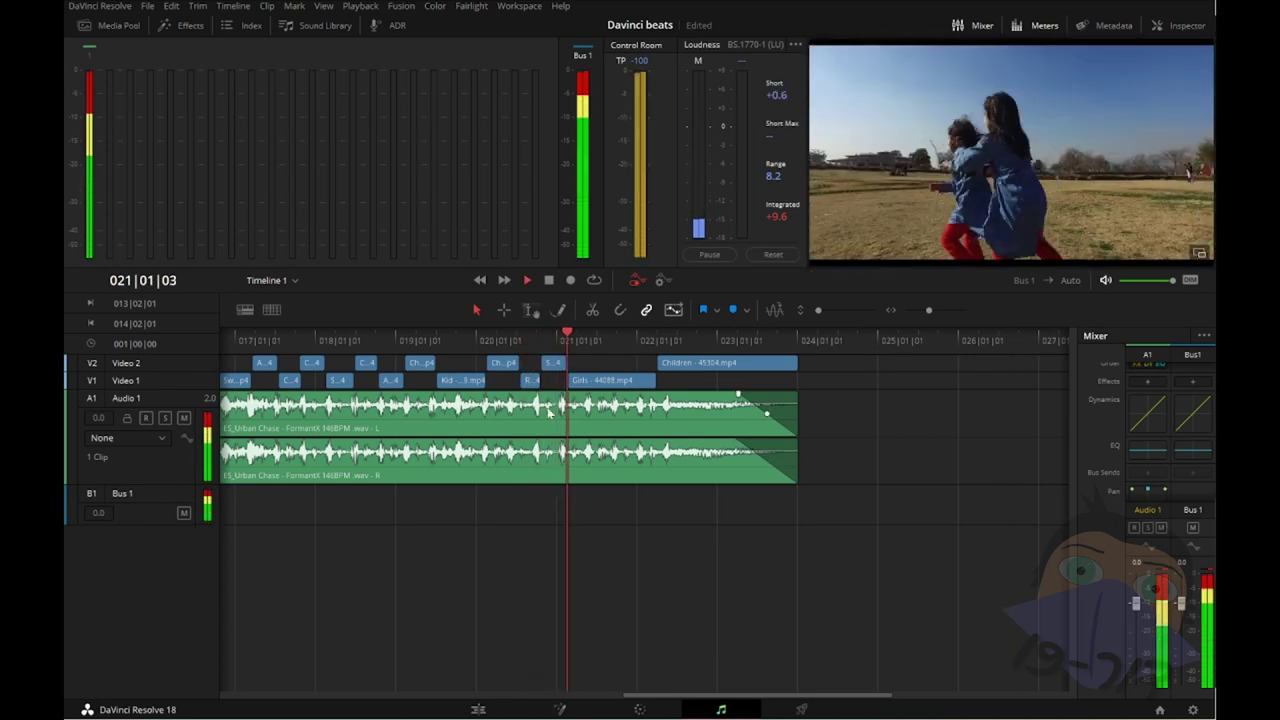
click(521, 334)
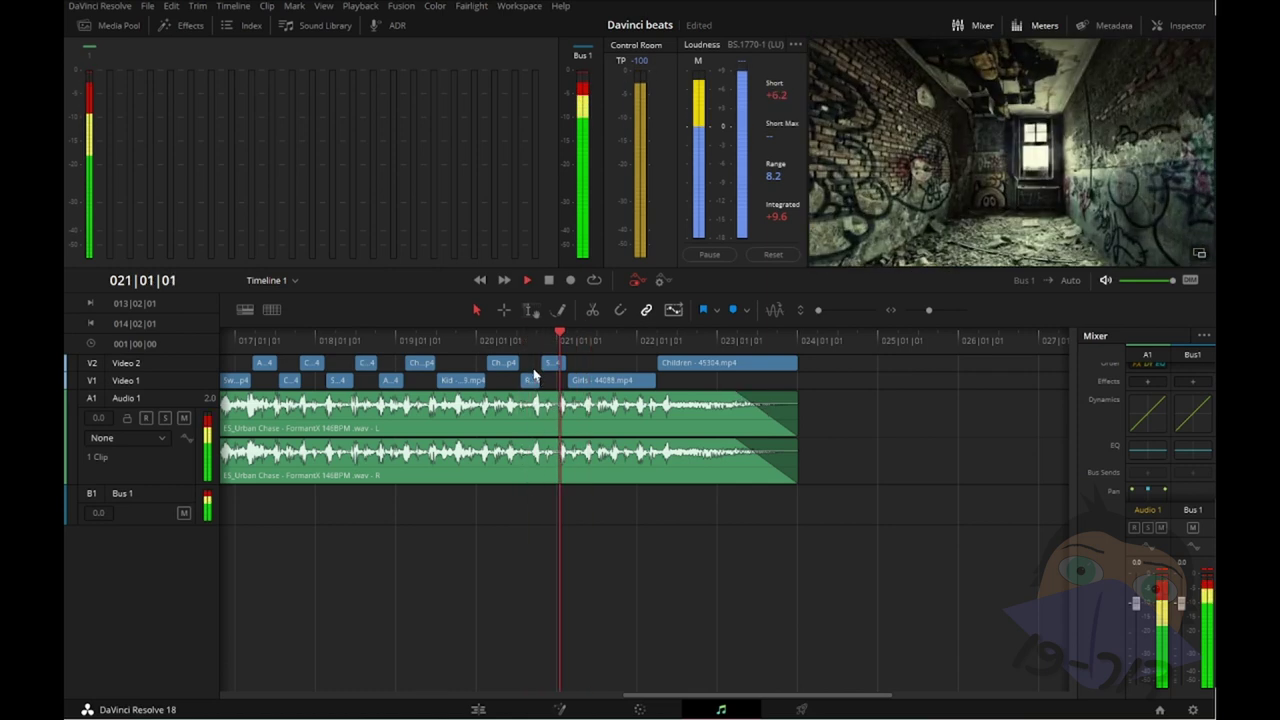
click(537, 336)
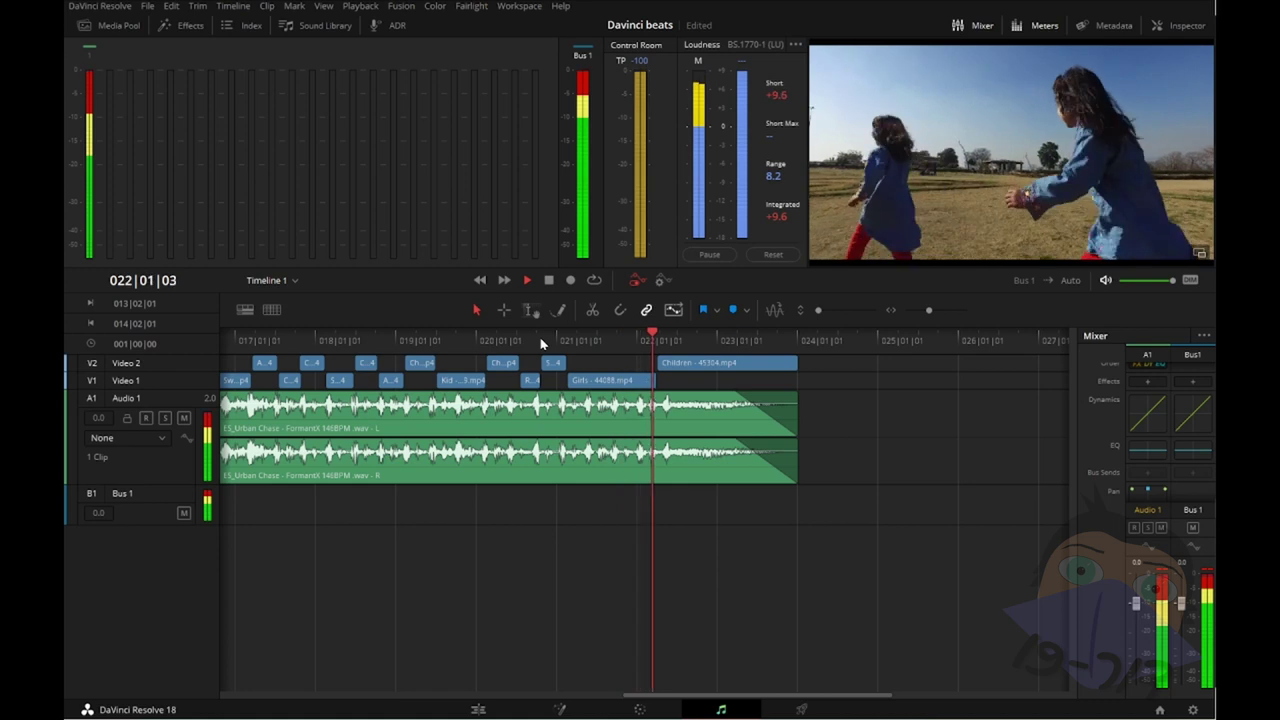
key(space)
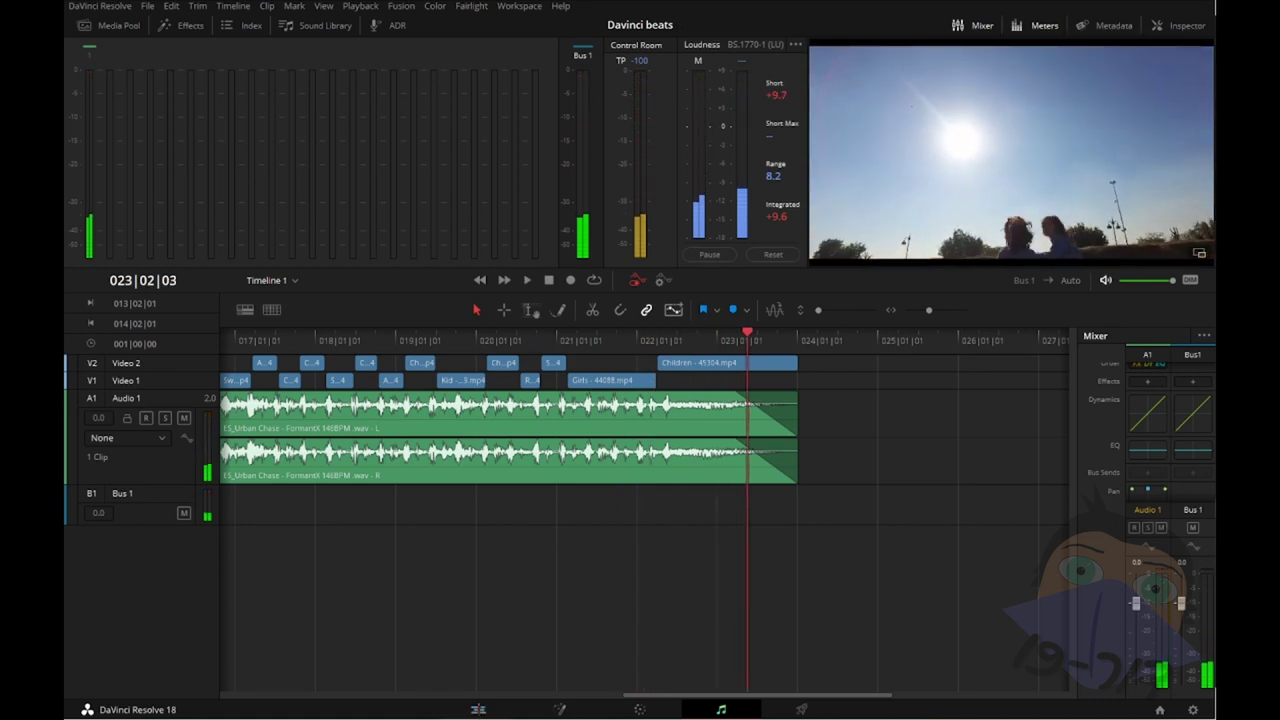
key(shift+4)
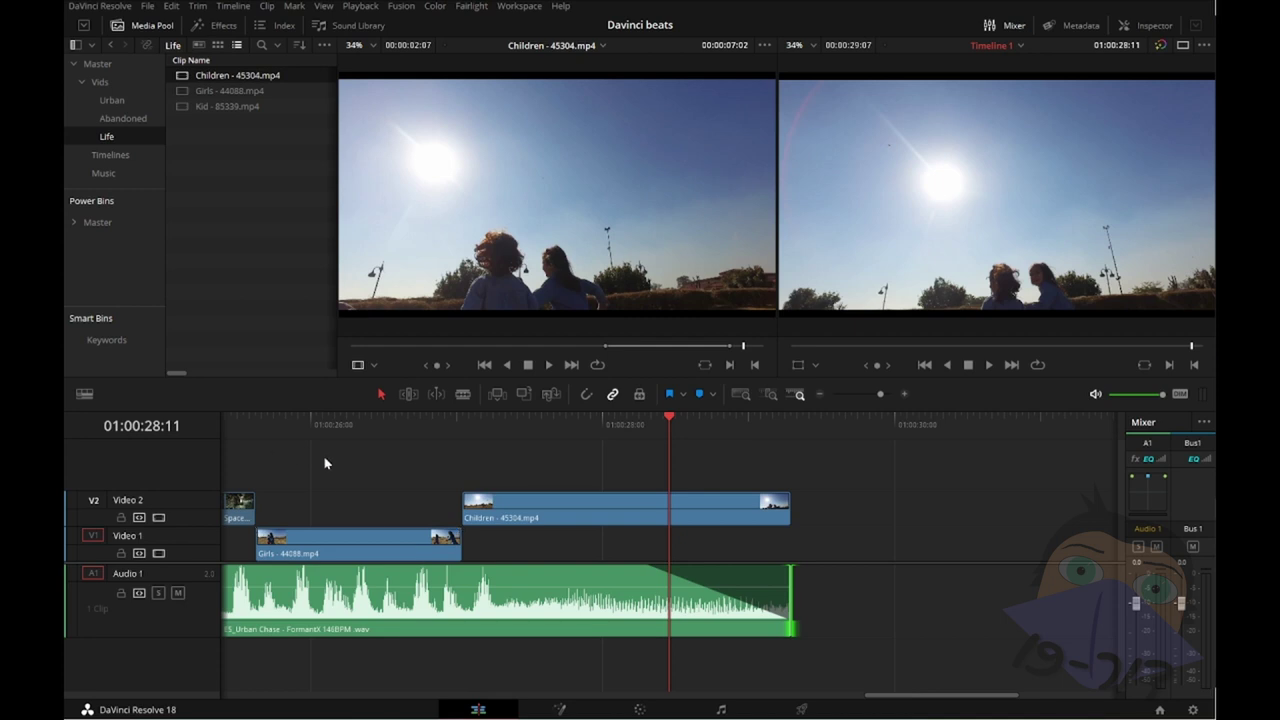
ctrl+scroll(323, 455, down, 5)
ctrl+scroll(277, 446, down, 3)
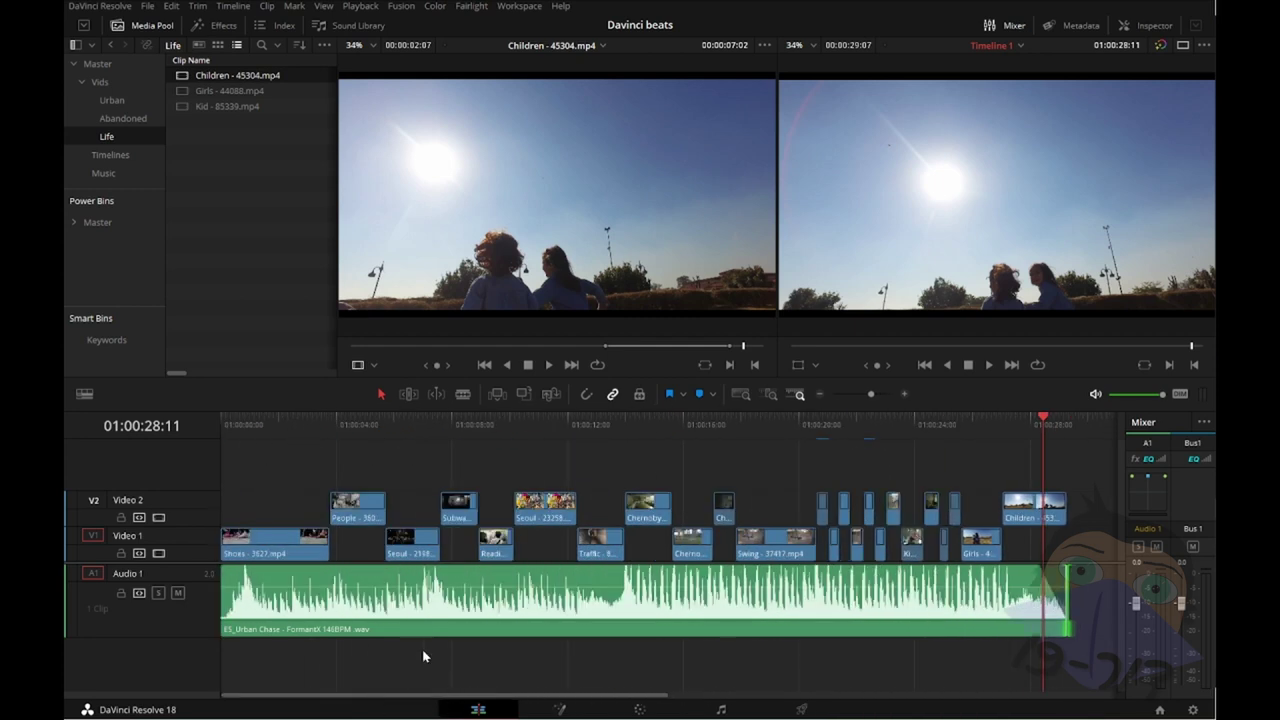
ctrl+scroll(343, 608, down, 2)
ctrl+scroll(340, 600, down, 2)
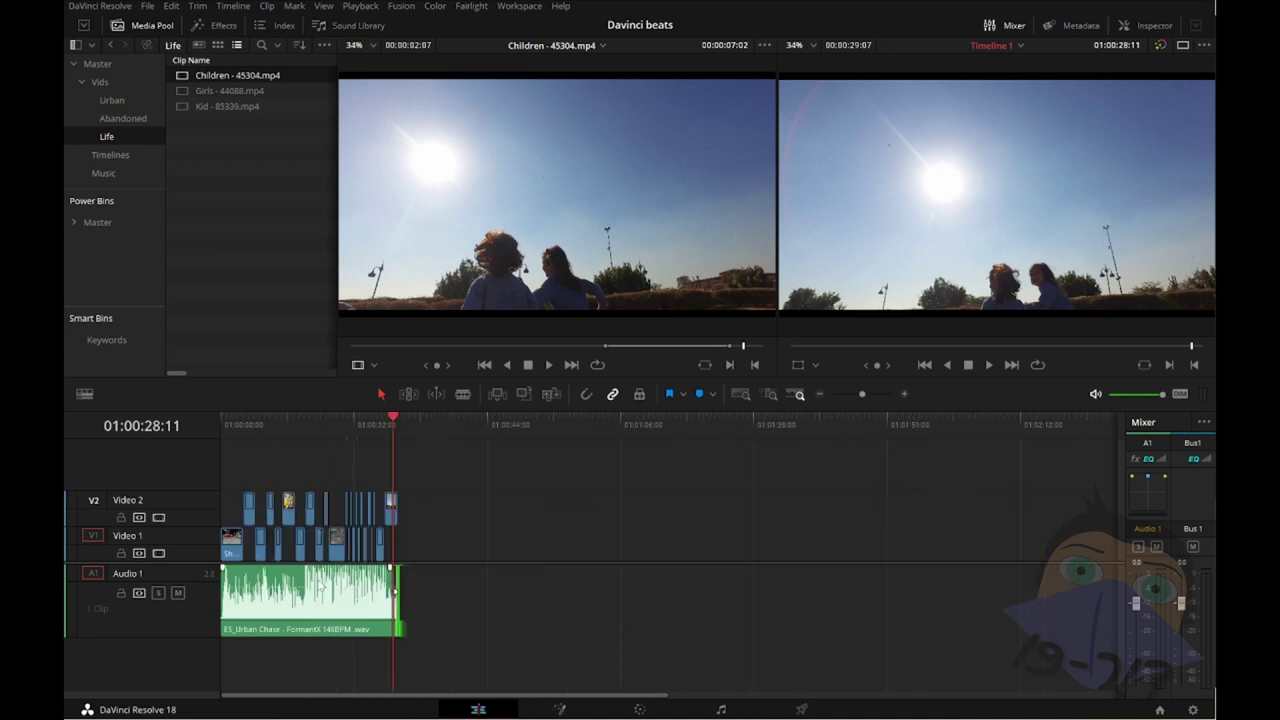
ctrl+scroll(335, 590, up, 1)
ctrl+scroll(329, 586, up, 1)
scroll(781, 580, left, 3)
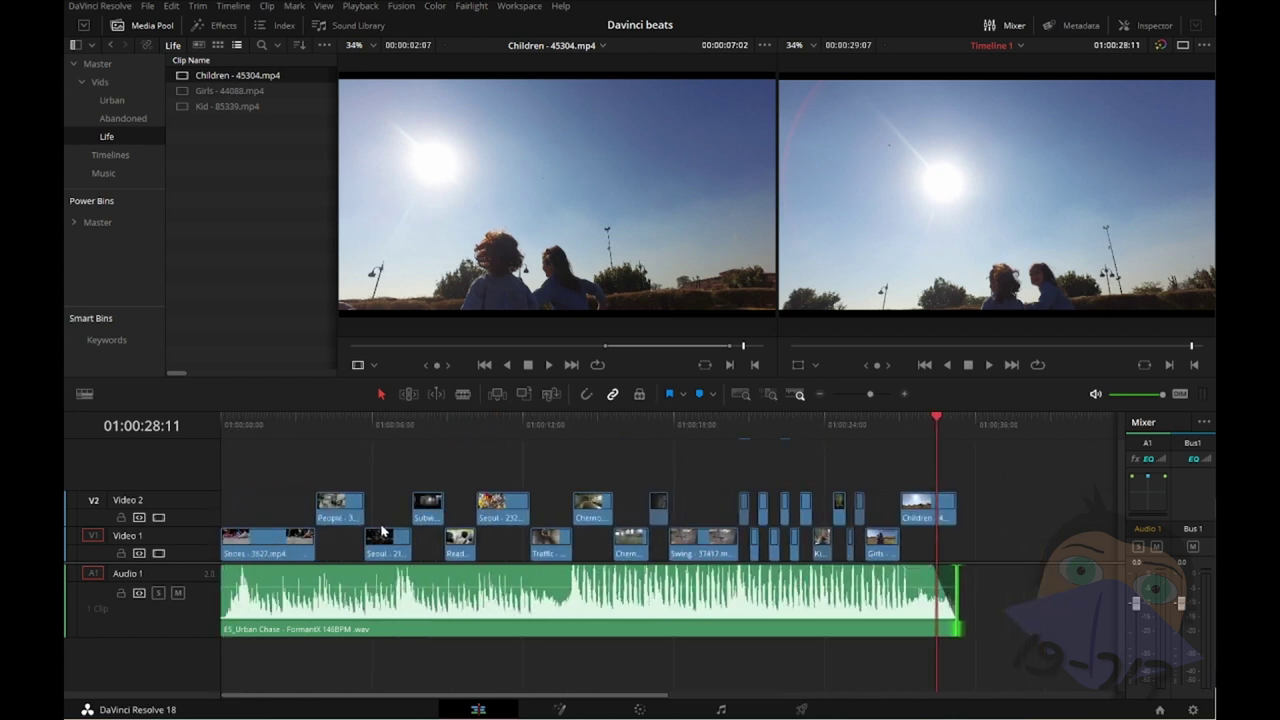
key(Home)
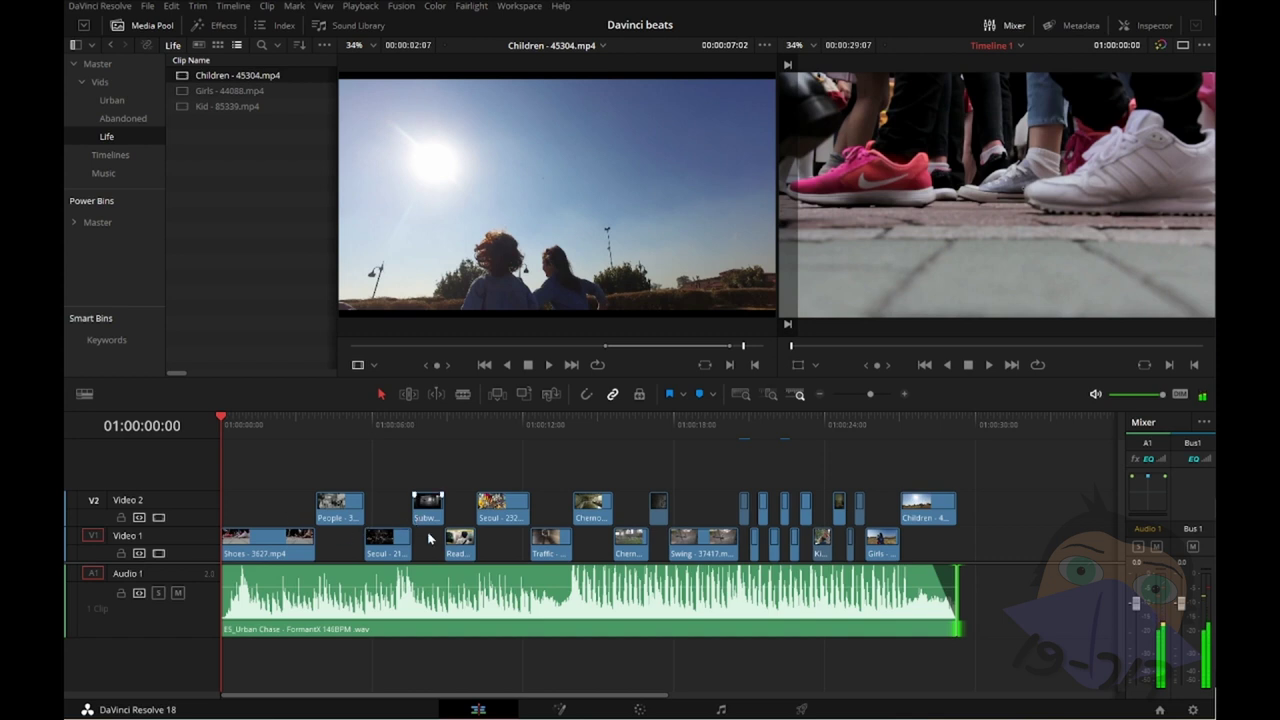
mouse_move(222, 425)
mouse_down()
mouse_move(491, 457)
mouse_move(260, 458)
mouse_move(292, 465)
mouse_move(333, 461)
mouse_move(265, 440)
mouse_up()
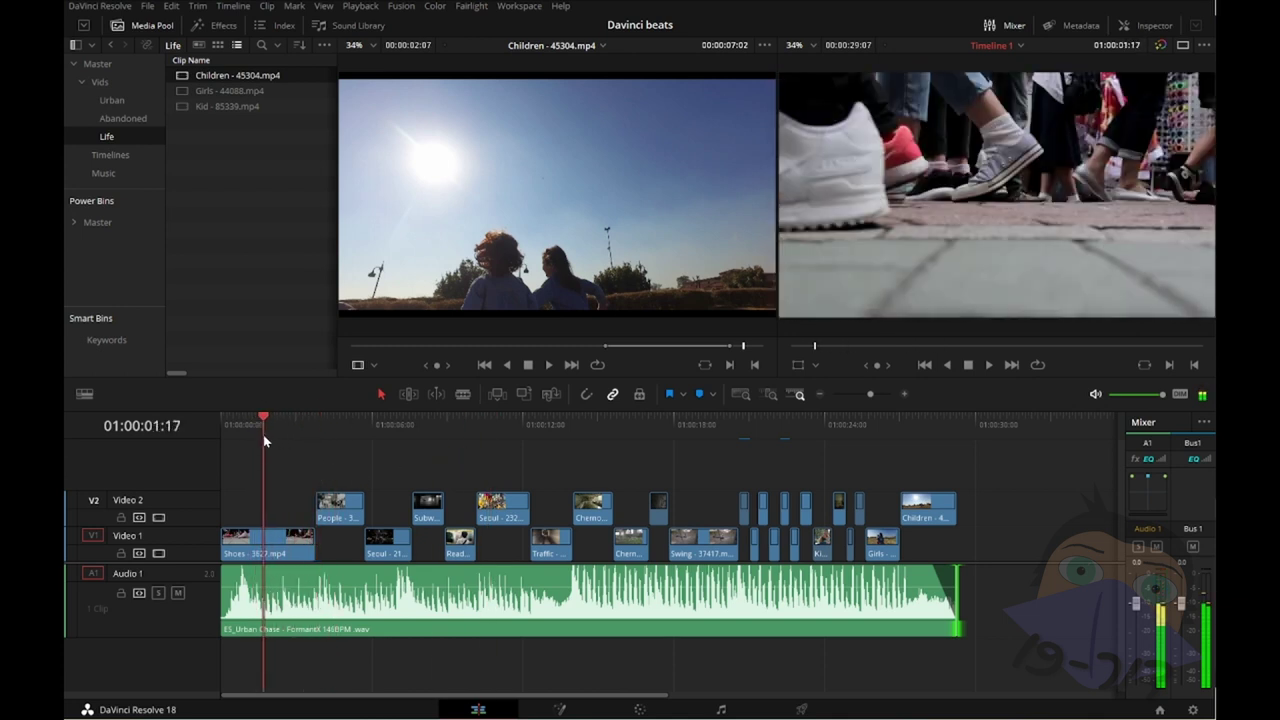
click(340, 435)
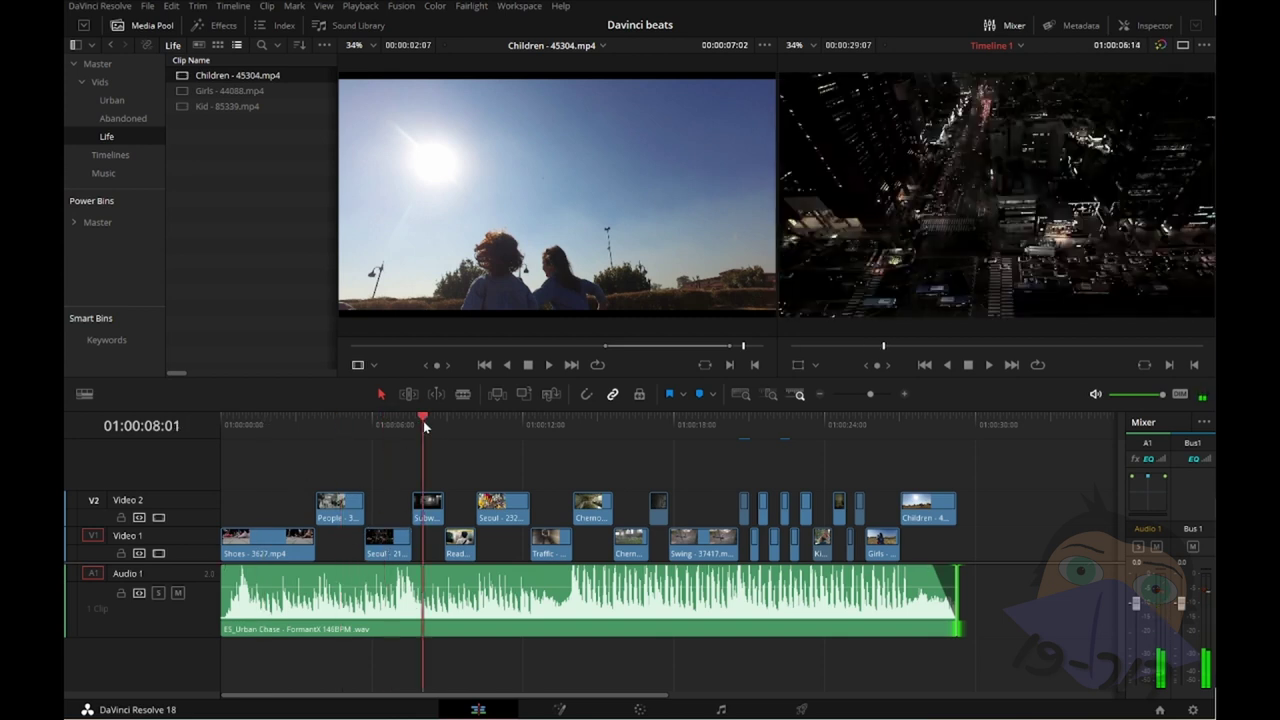
click(450, 423)
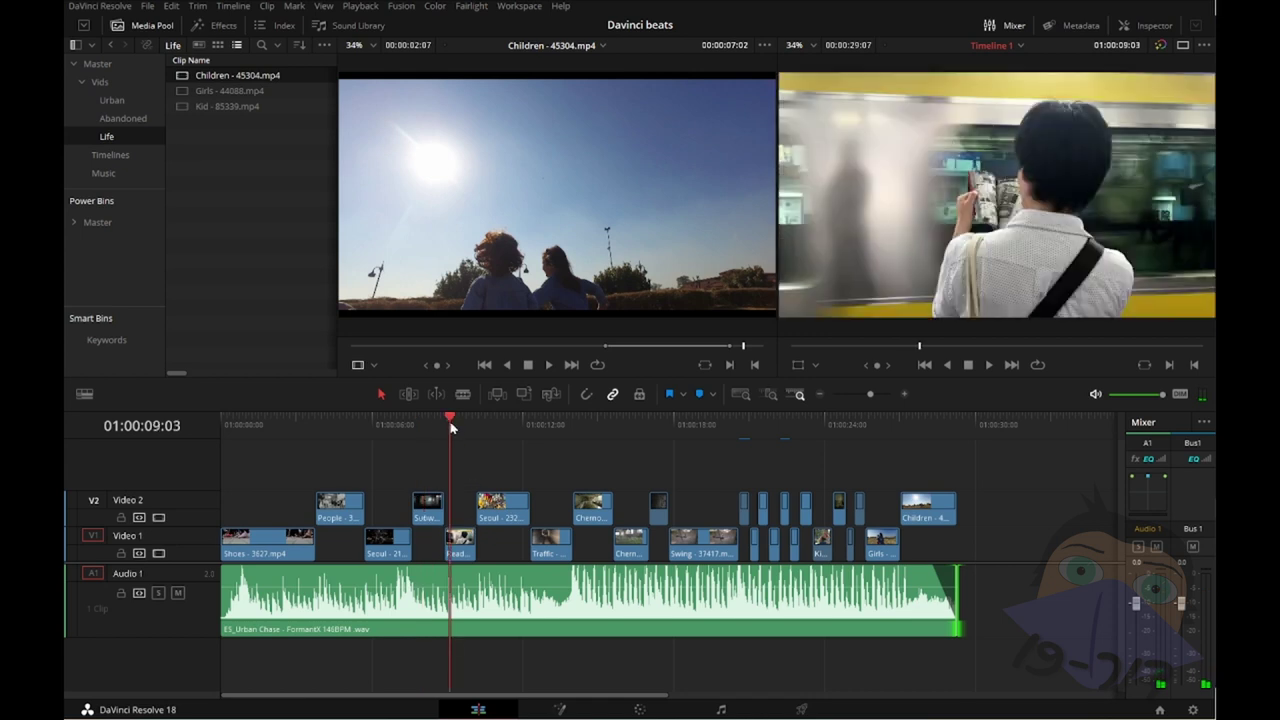
click(476, 423)
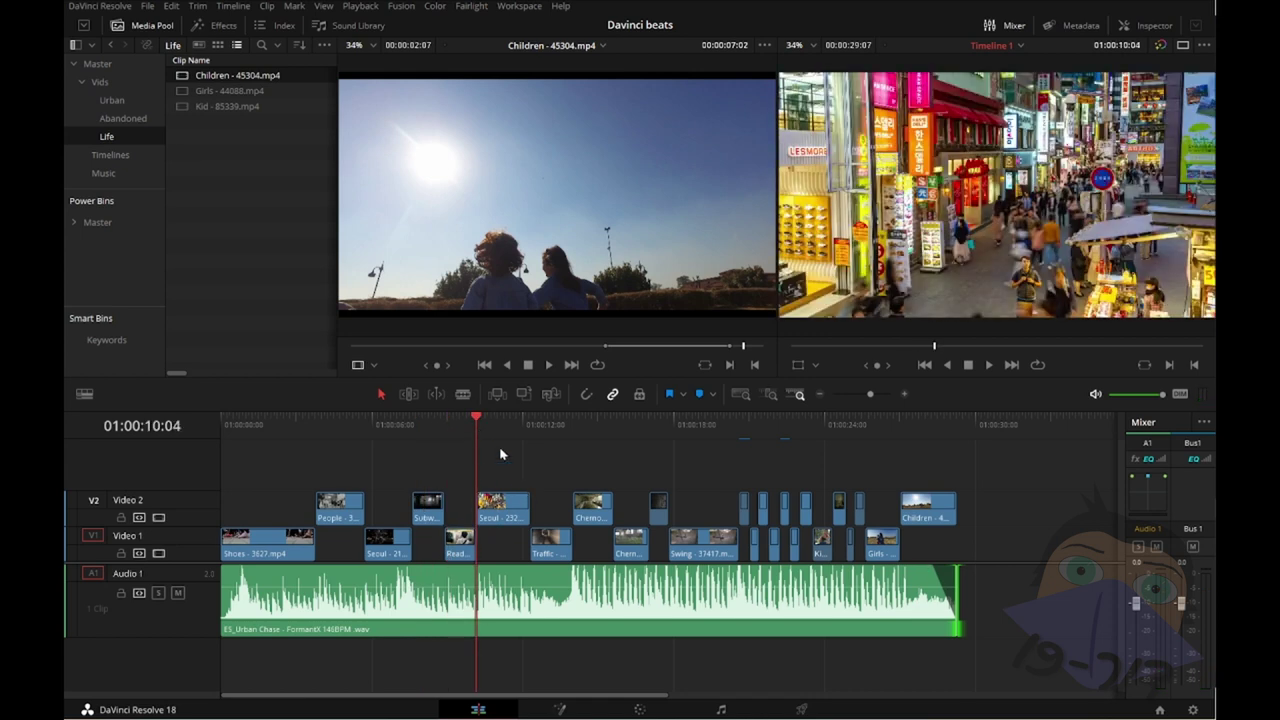
click(556, 425)
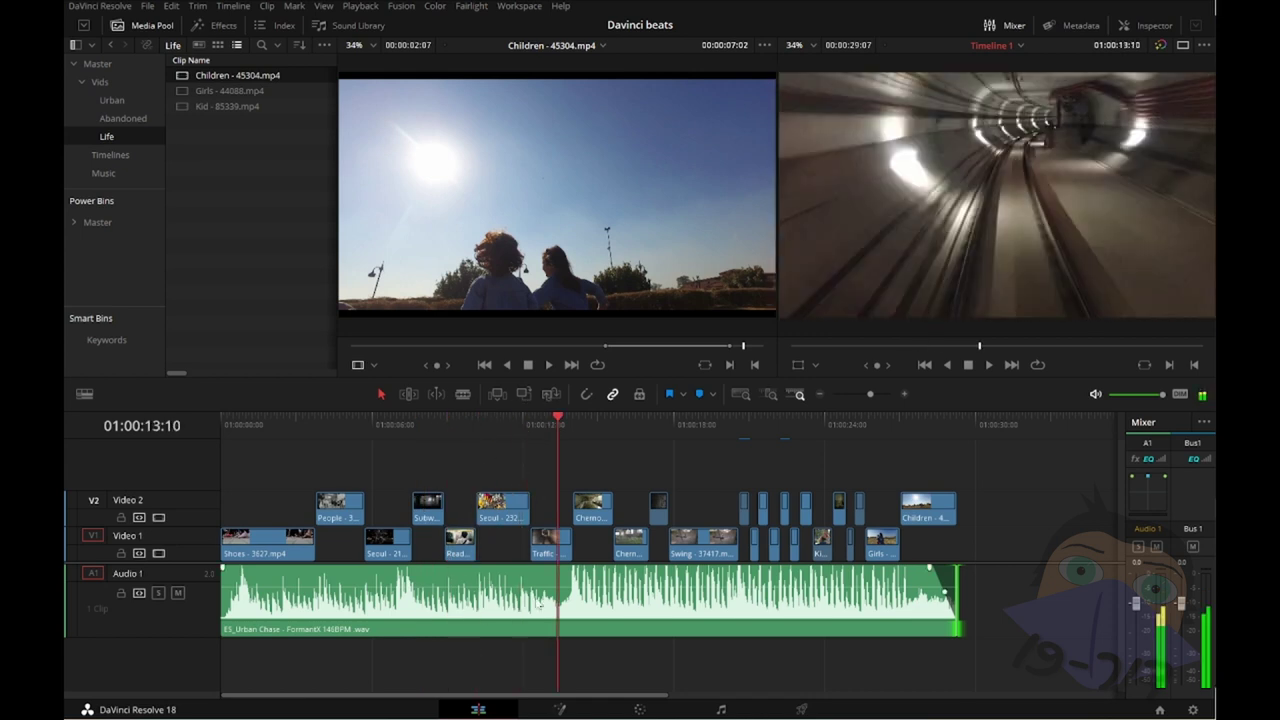
click(530, 428)
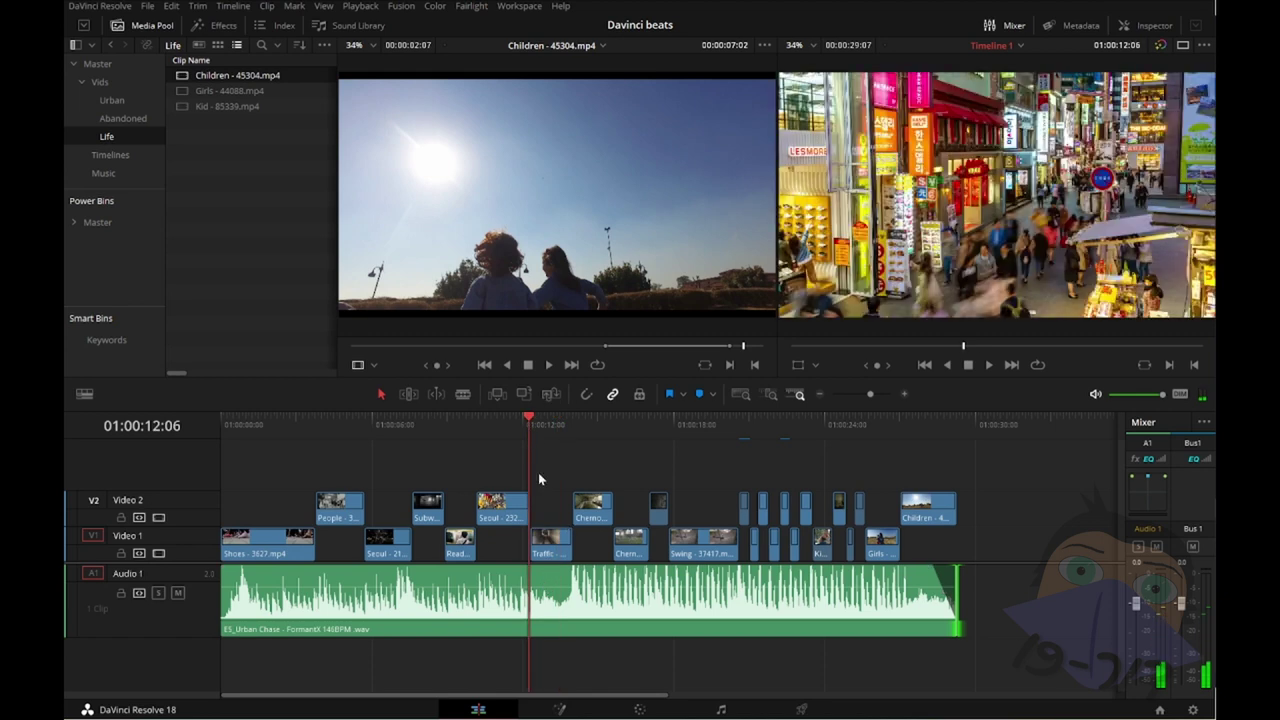
drag(594, 428, 691, 437)
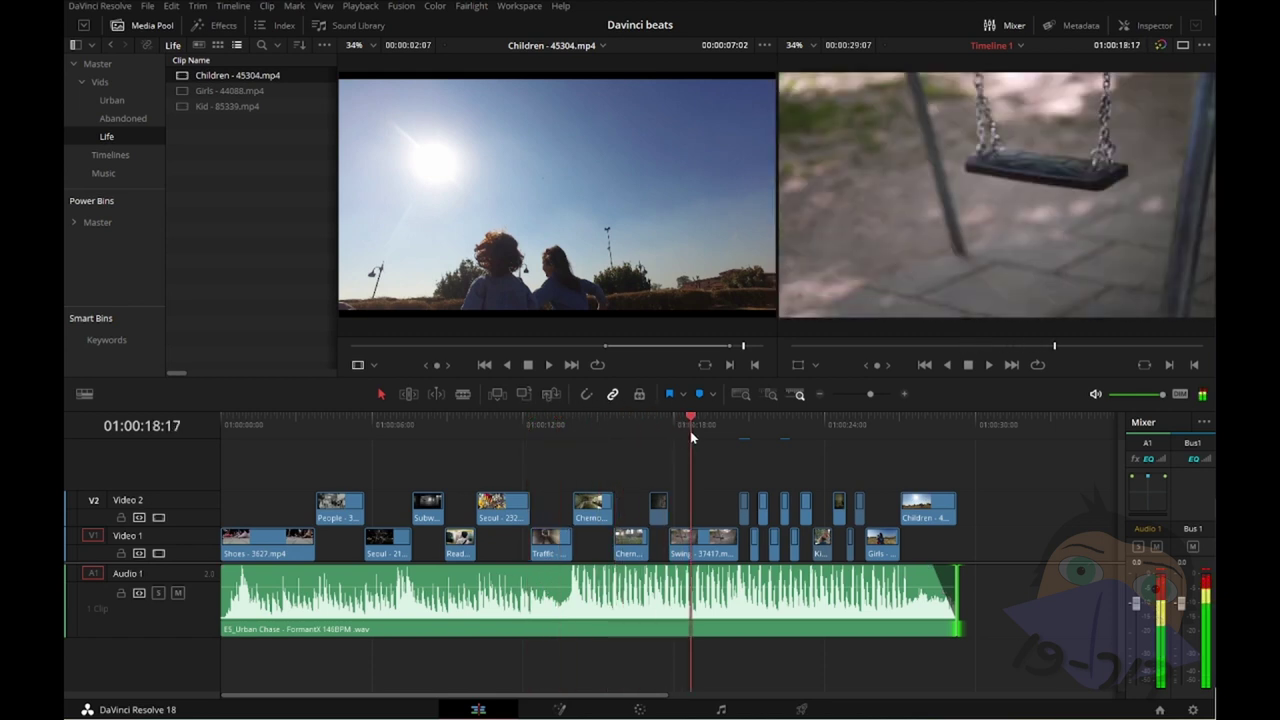
mouse_move(691, 437)
mouse_down()
mouse_move(725, 436)
mouse_move(639, 427)
mouse_up()
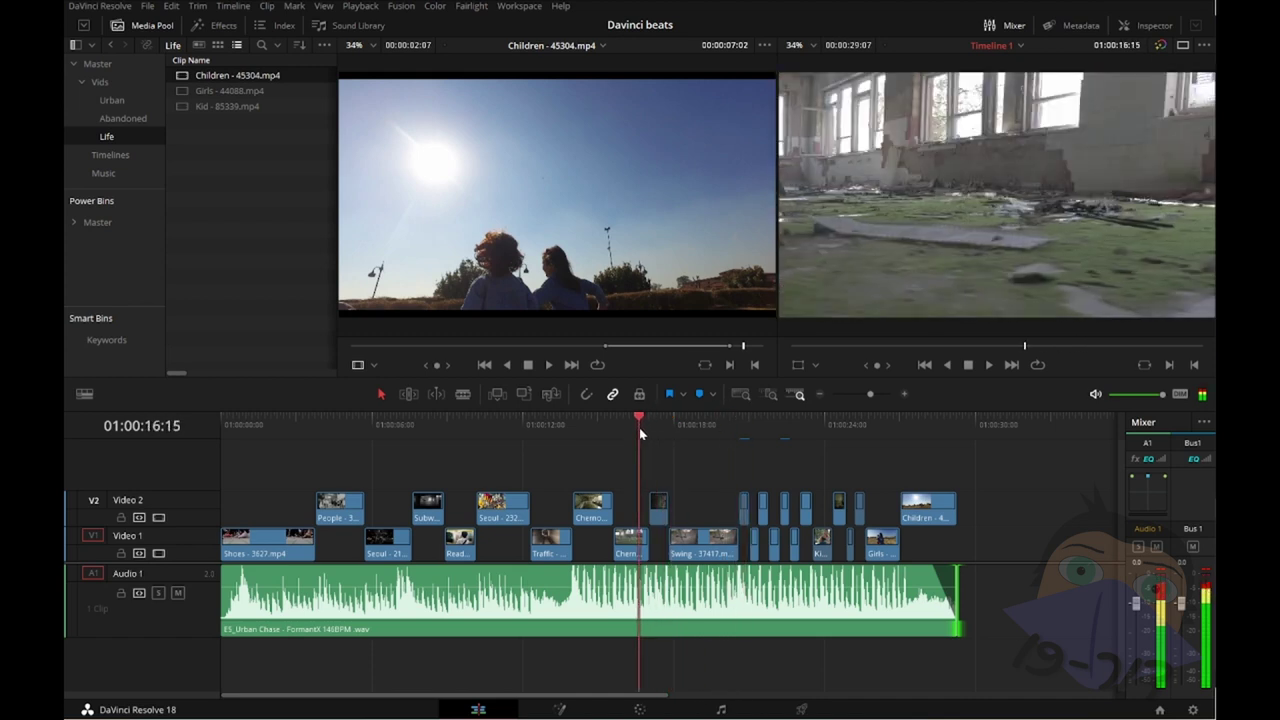
drag(639, 427, 589, 428)
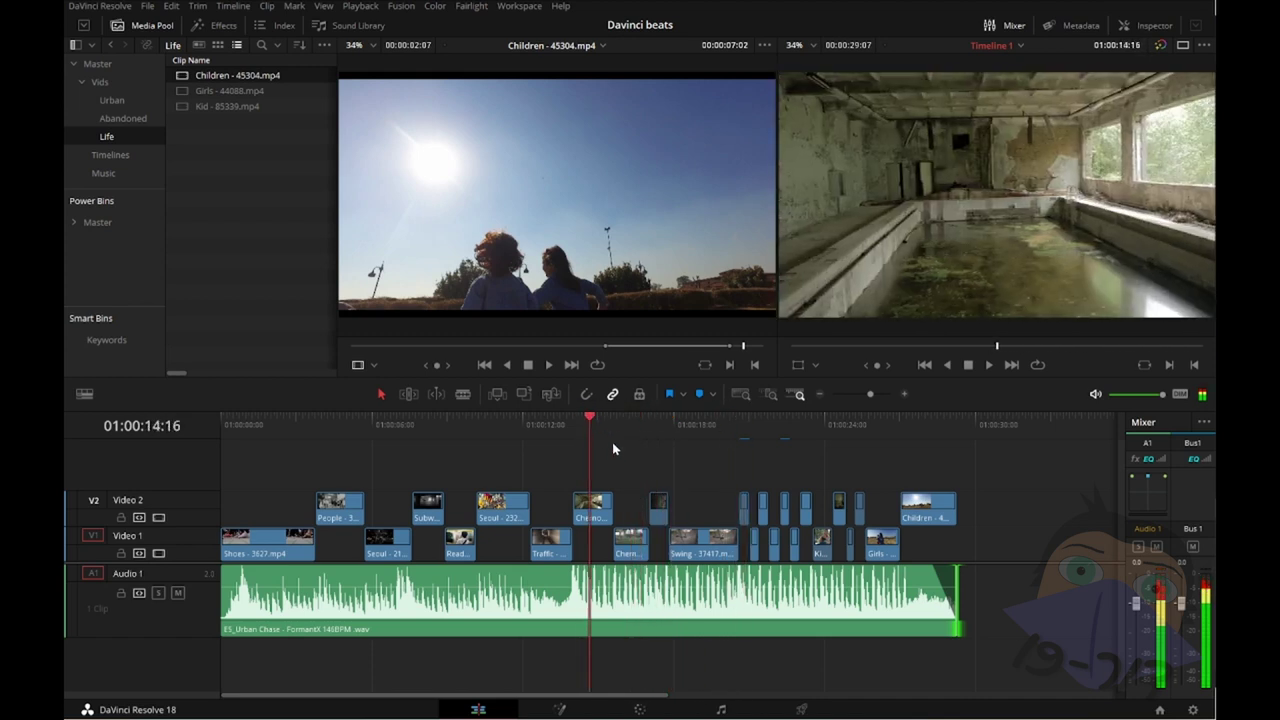
key(space)
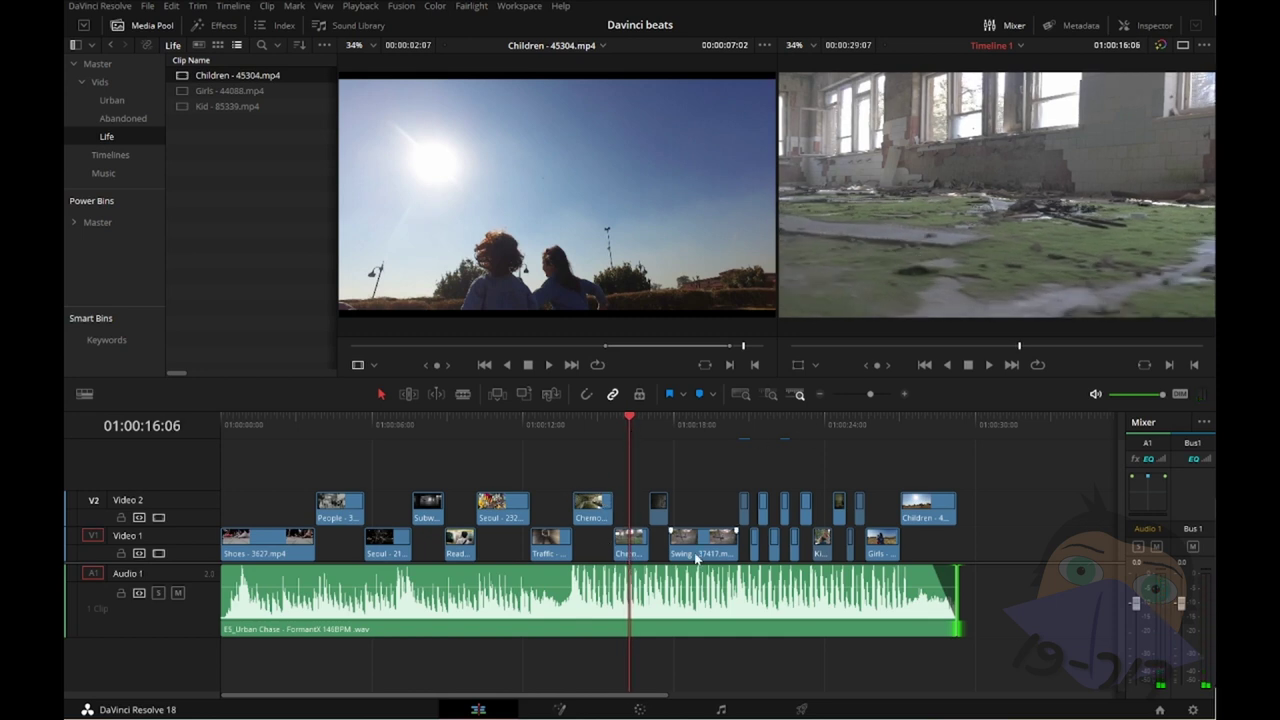
drag(688, 421, 702, 424)
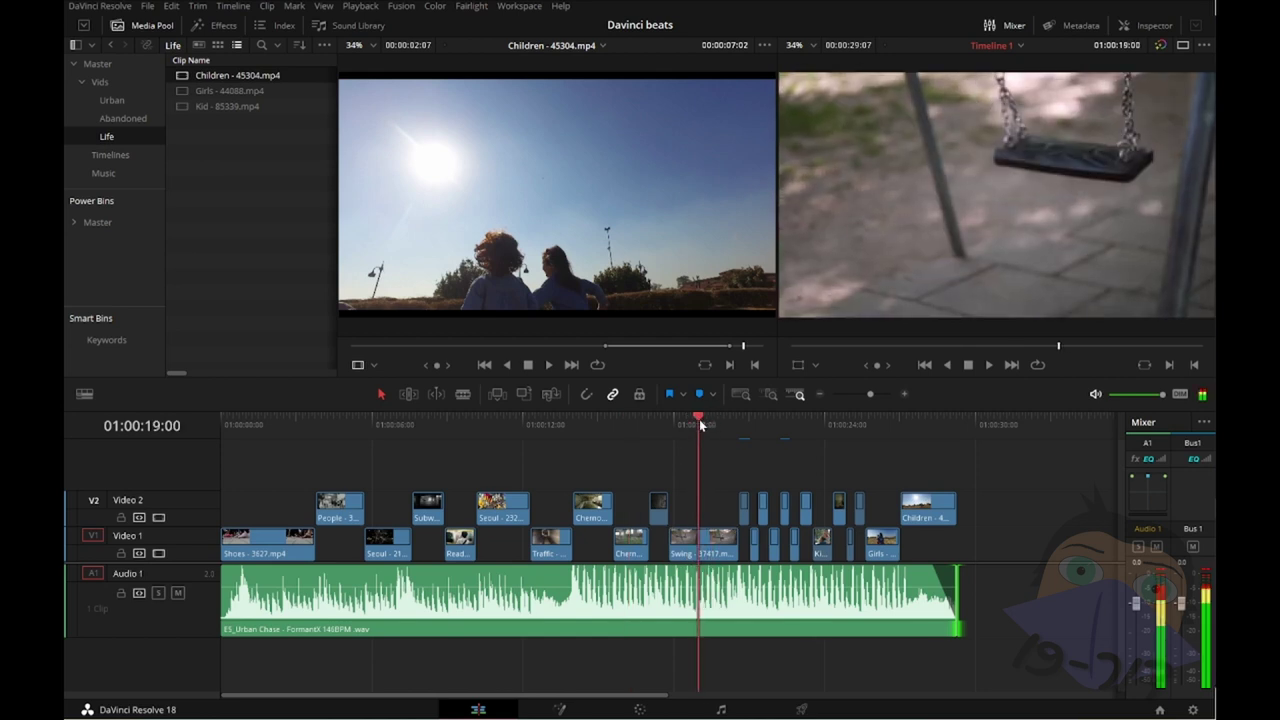
click(547, 438)
click(470, 440)
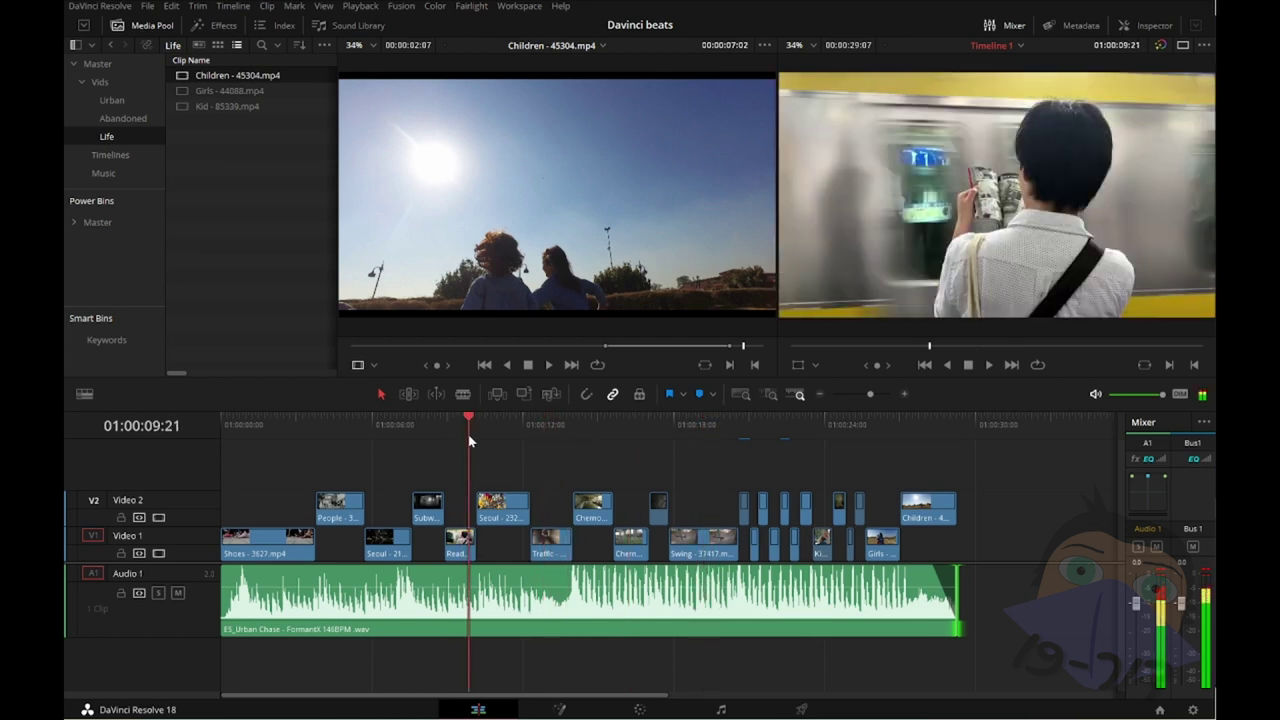
mouse_move(510, 432)
mouse_down()
mouse_move(548, 436)
mouse_move(544, 425)
mouse_up()
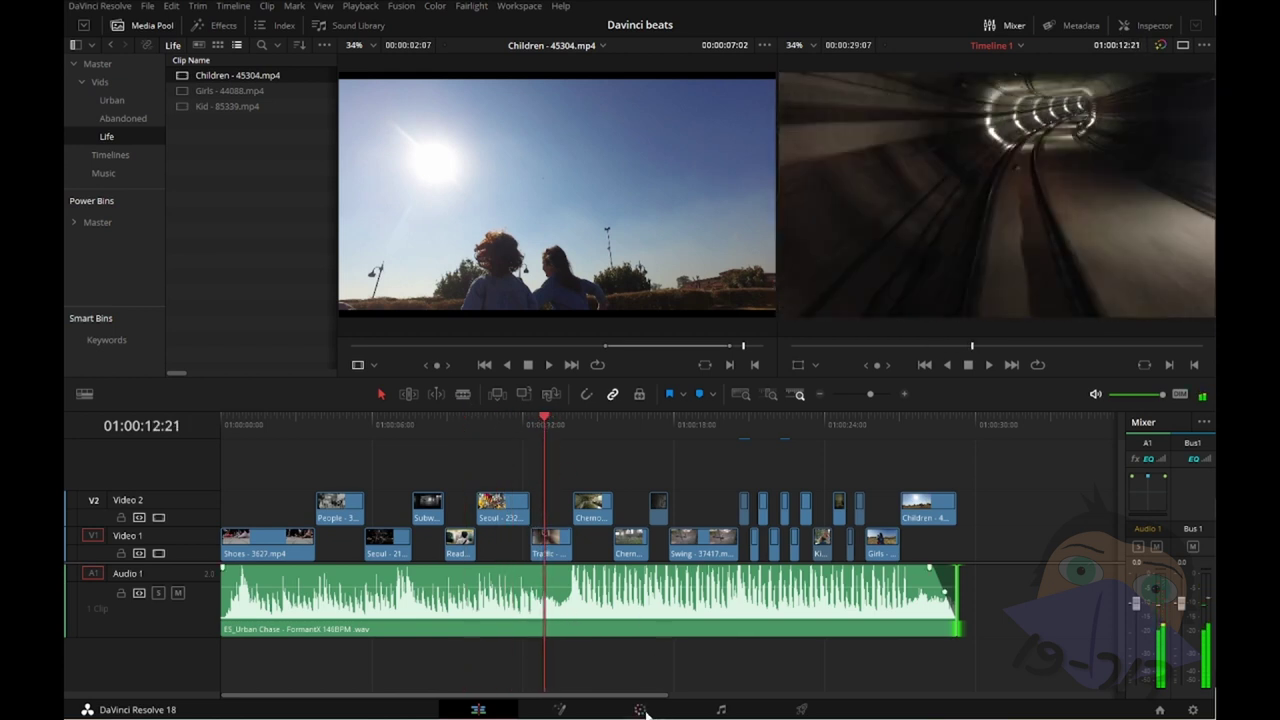
Step: Bring the tunnel clip onto the Color page with the waveform scope and Primaries color wheels
key(shift+6)
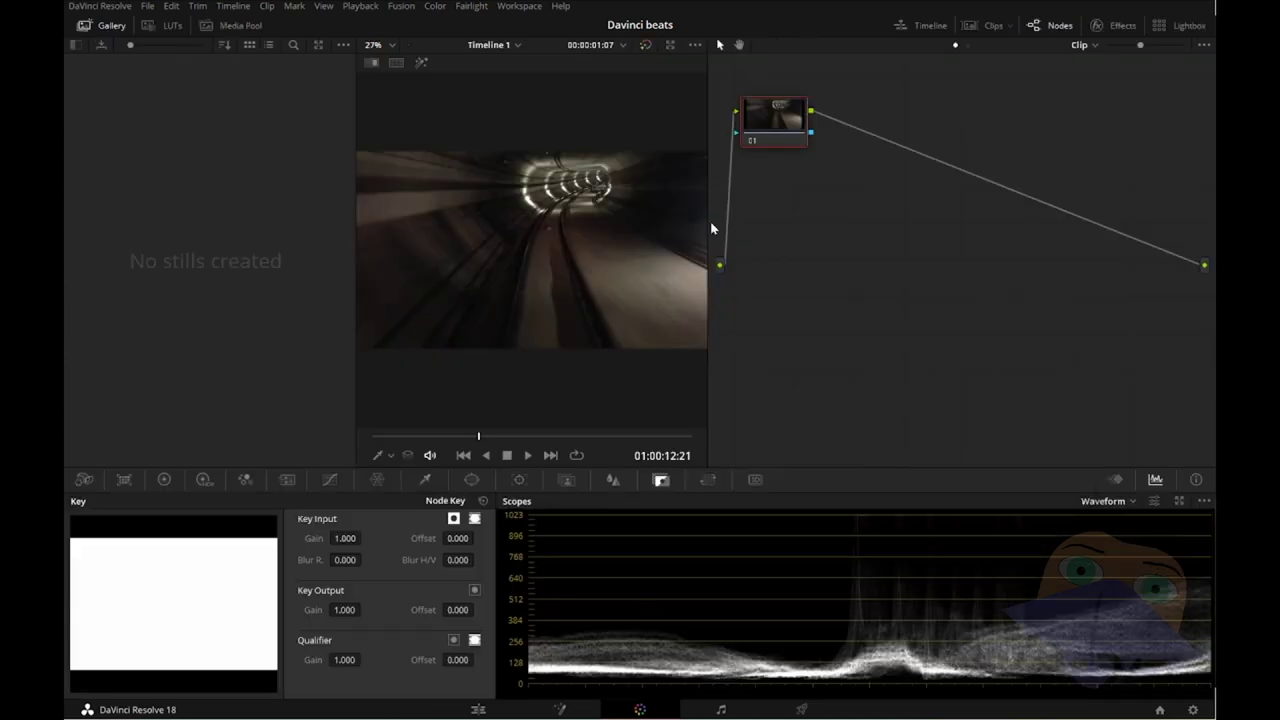
drag(755, 136, 777, 183)
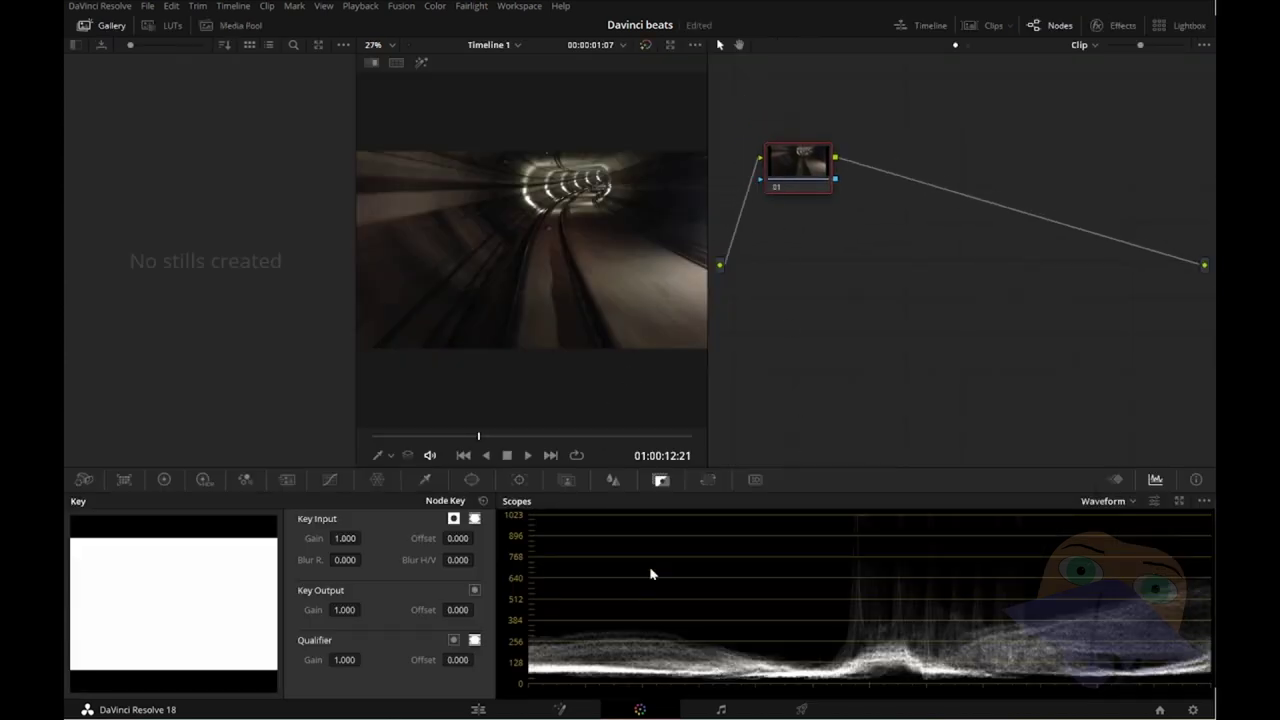
click(1120, 503)
click(1120, 503)
click(164, 479)
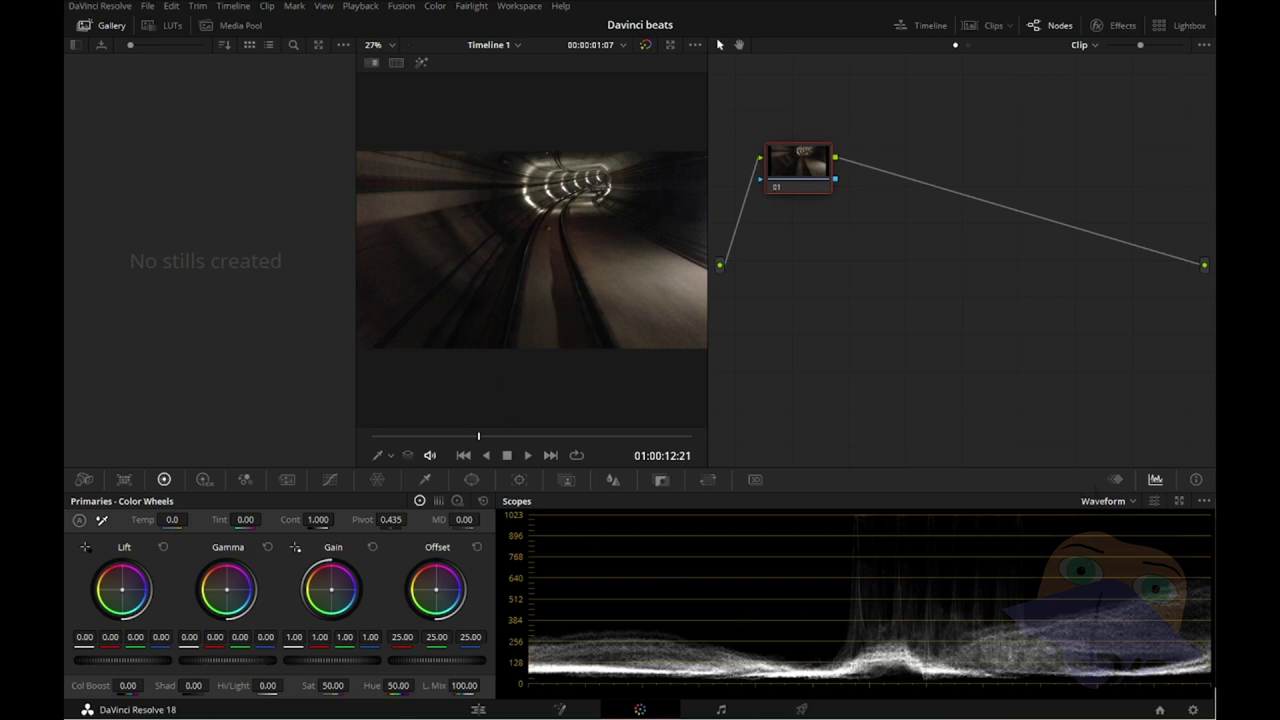
Step: Raise gain to 1.52, lower lift to -0.01 and set contrast to 1.050
drag(332, 660, 406, 660)
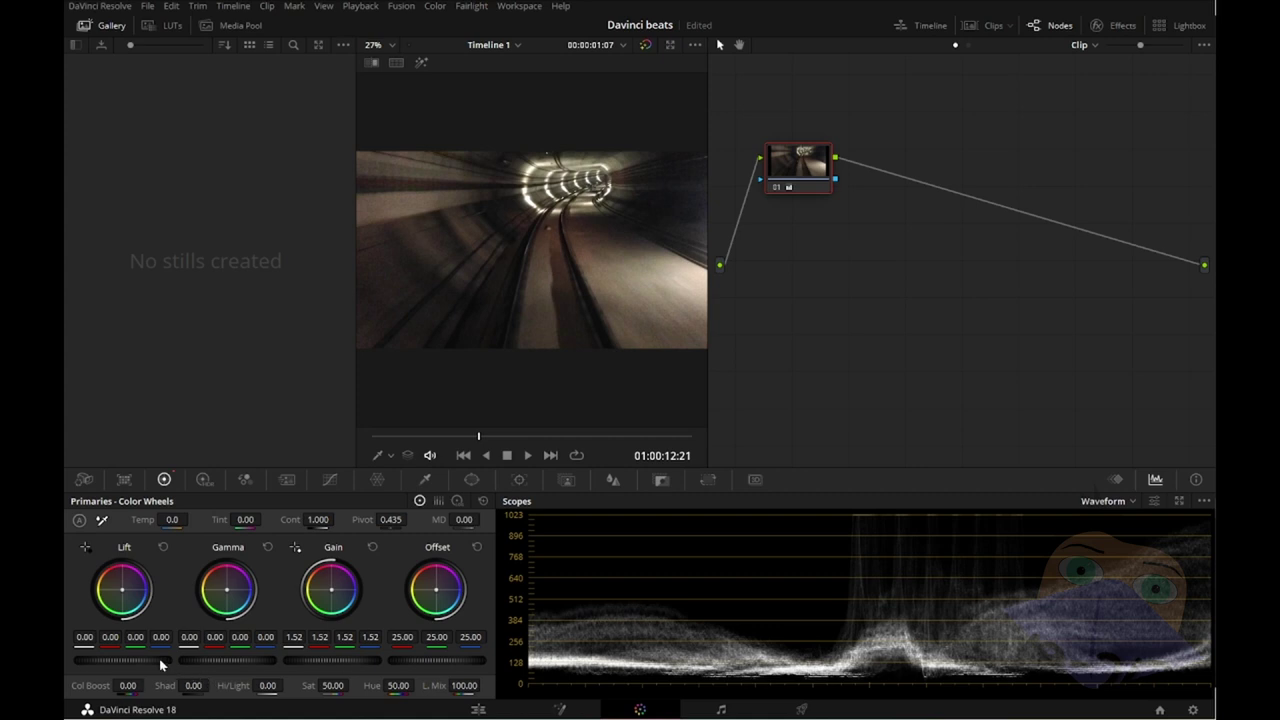
drag(122, 660, 112, 660)
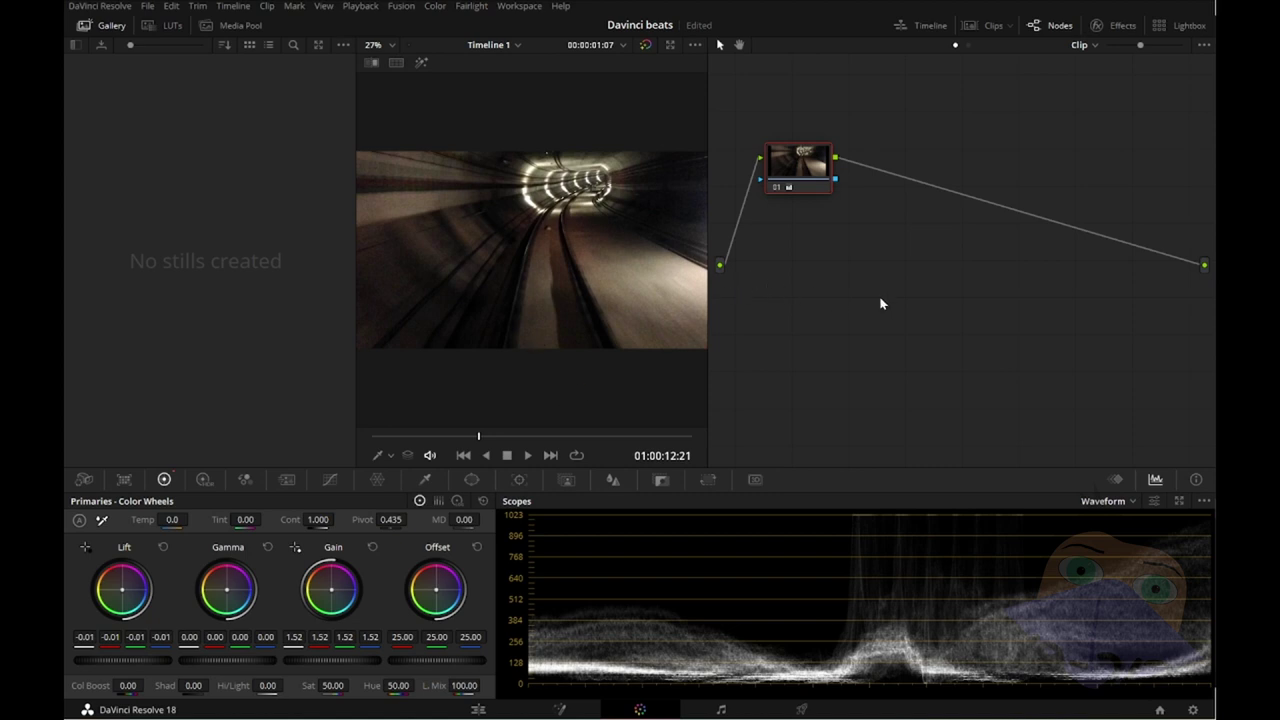
drag(420, 440, 389, 432)
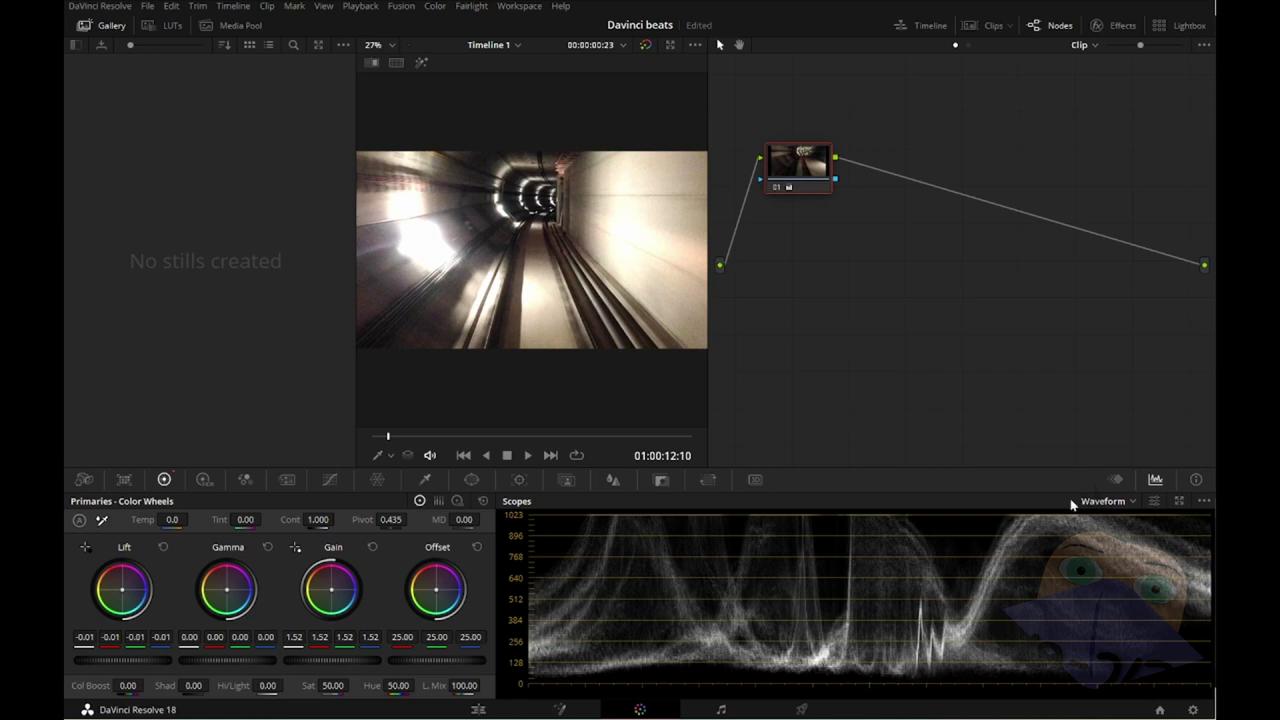
mouse_move(388, 442)
mouse_down()
mouse_move(650, 438)
mouse_move(460, 434)
mouse_up()
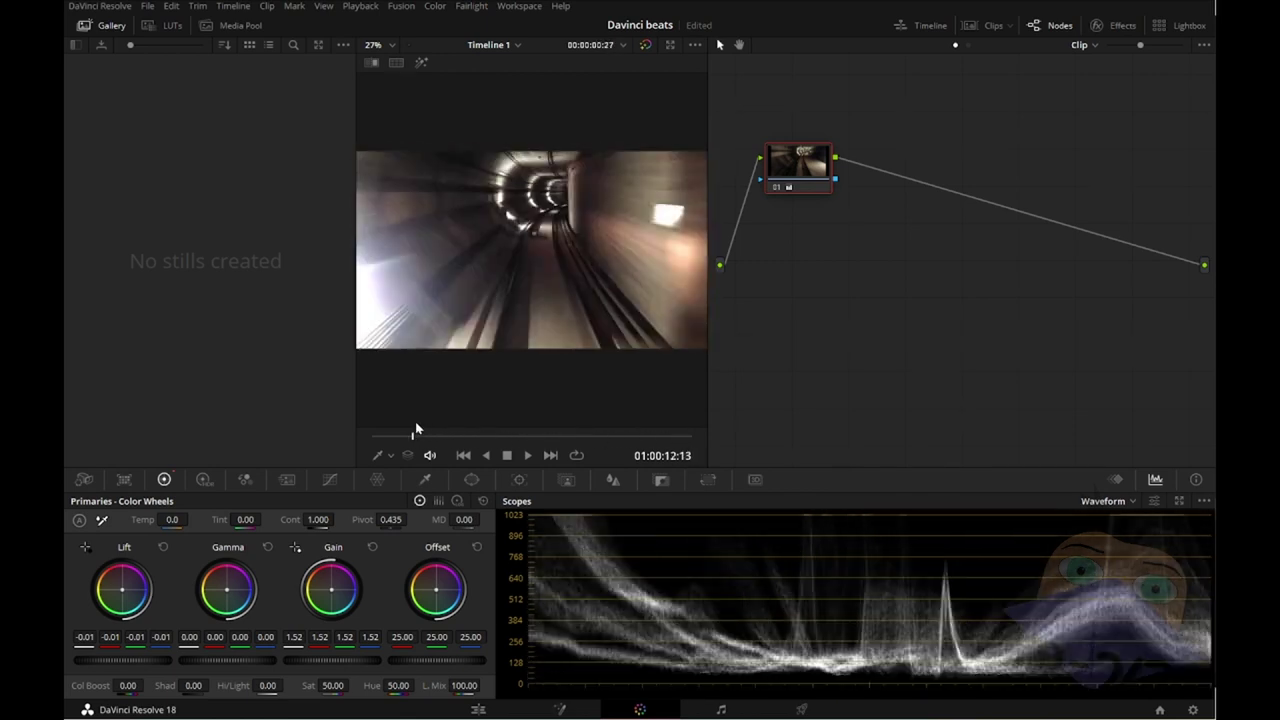
drag(460, 434, 449, 434)
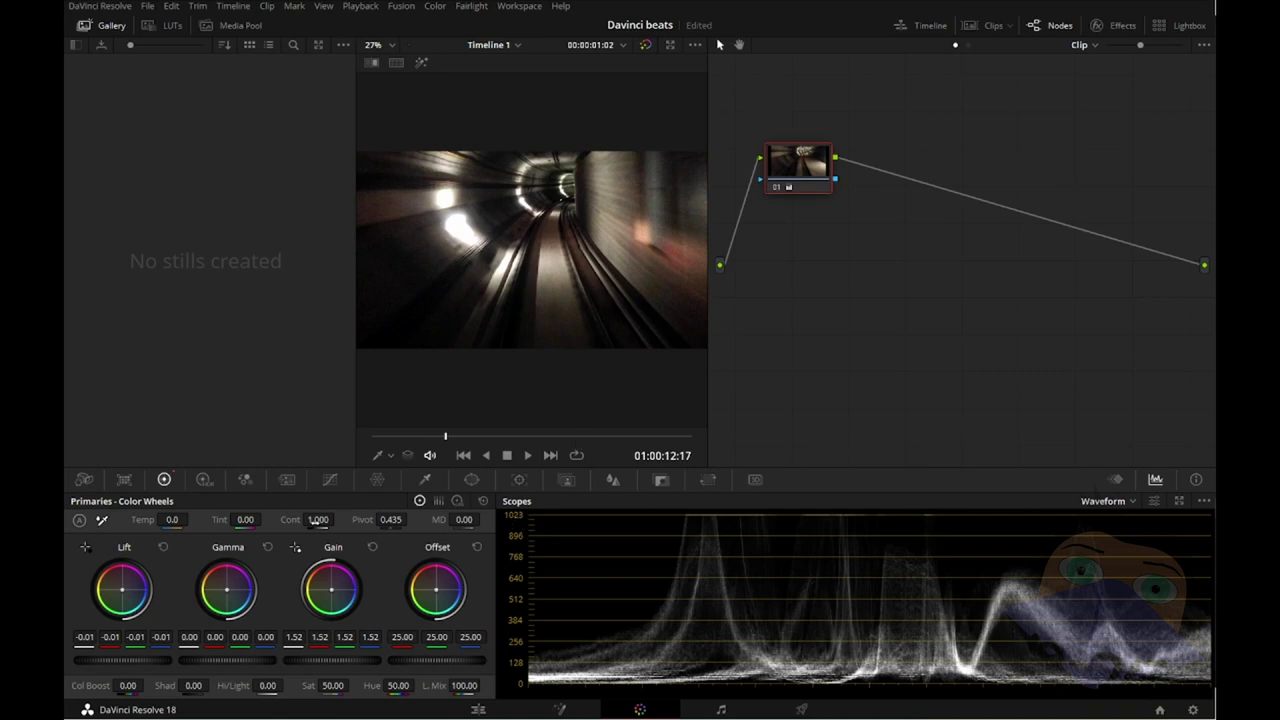
drag(318, 521, 337, 519)
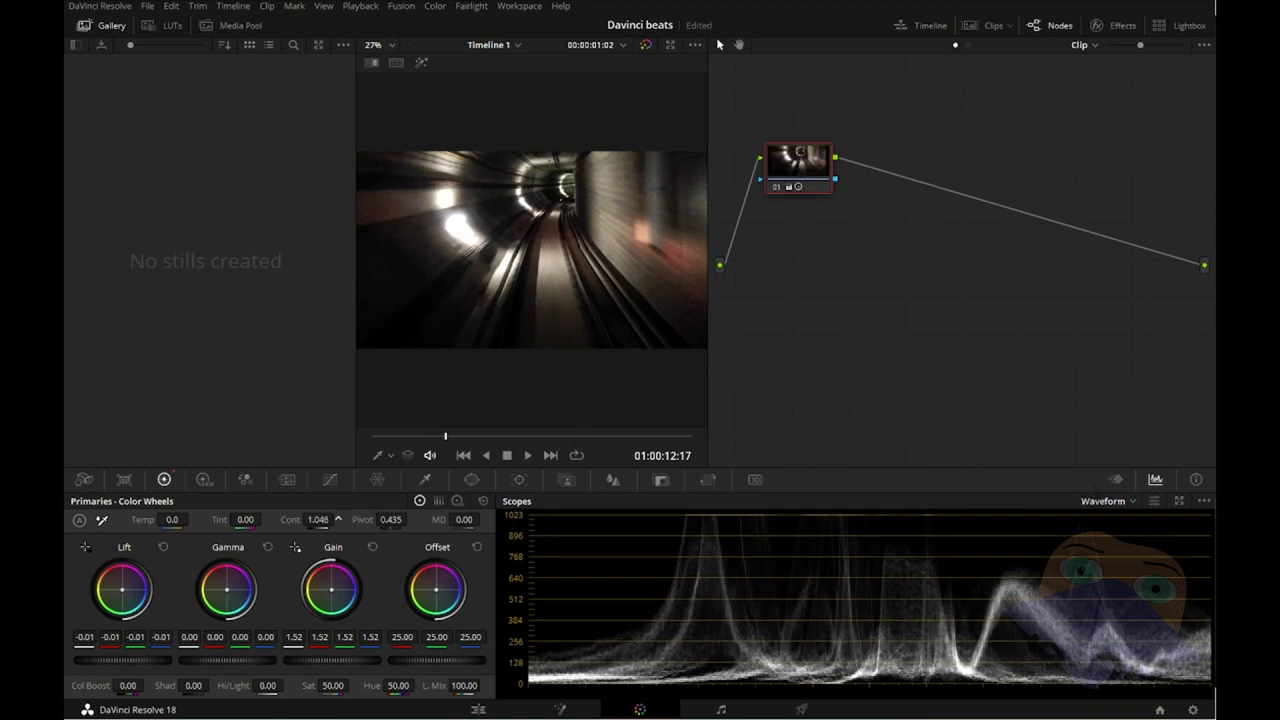
mouse_move(427, 443)
mouse_down()
mouse_move(661, 435)
mouse_move(467, 432)
mouse_up()
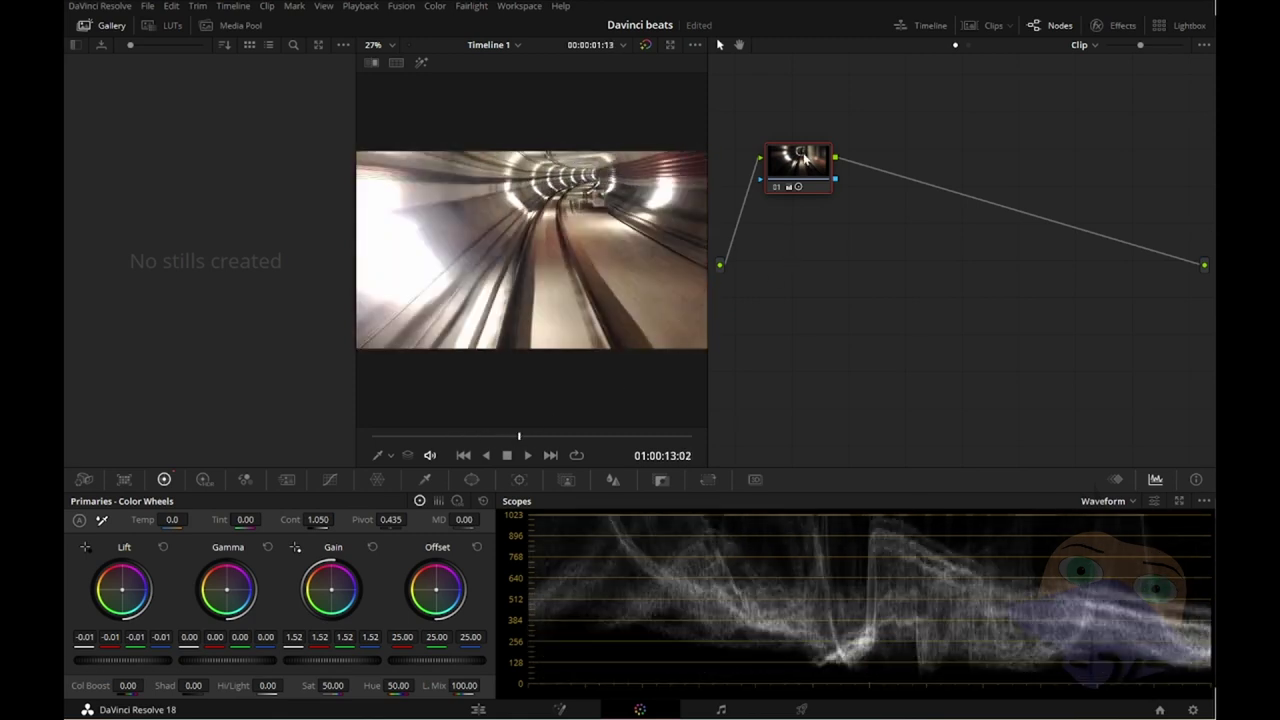
Step: Label the tunnel clip's node 01 as 'Base'
right_click(801, 162)
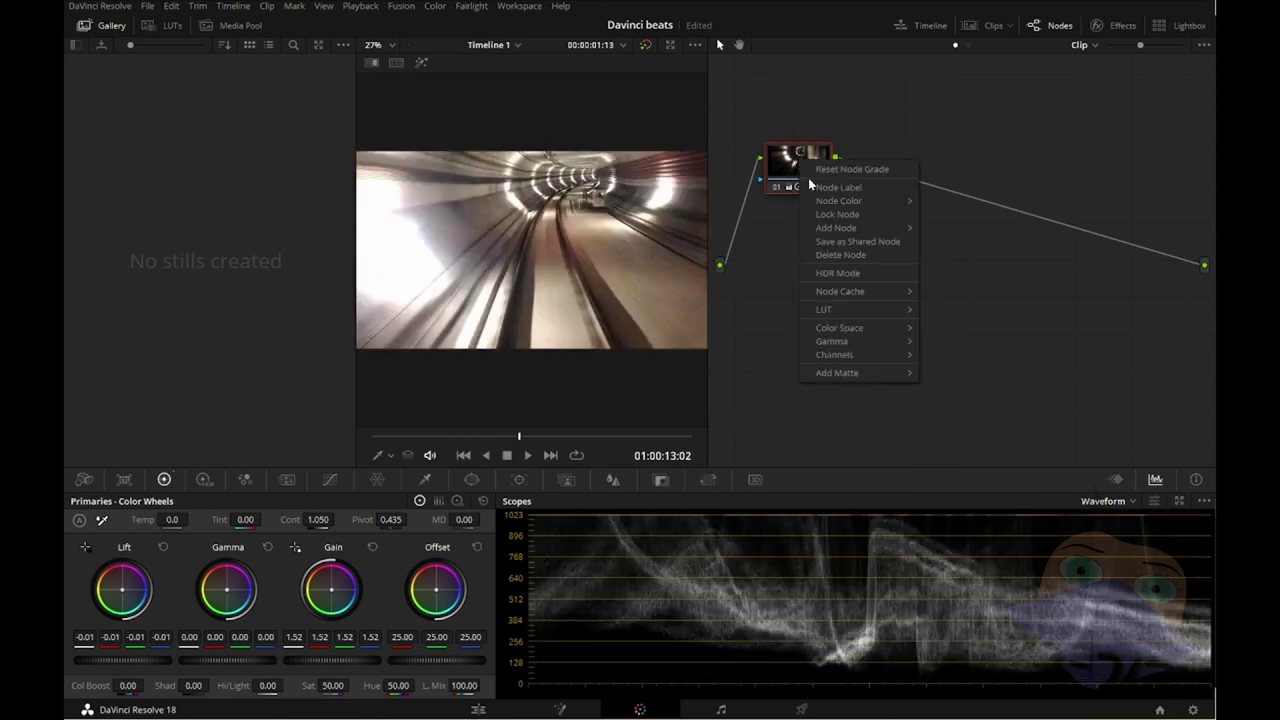
click(865, 186)
text(Base)
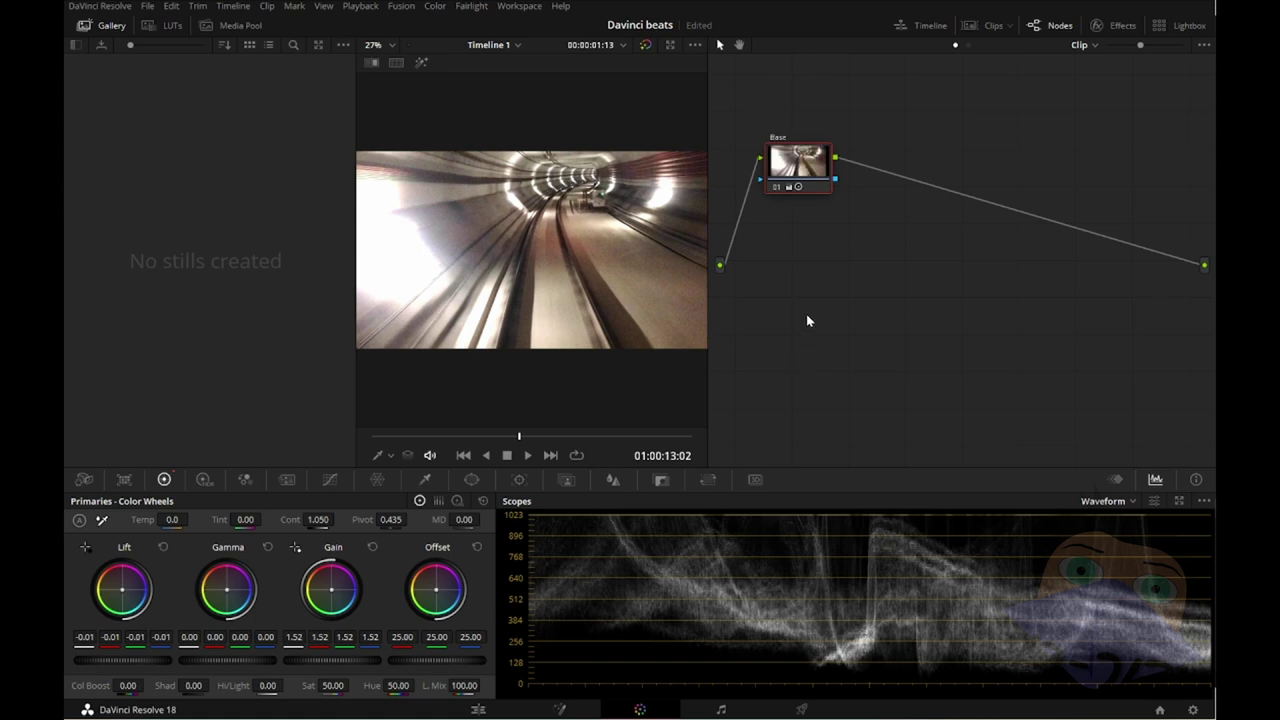
drag(796, 170, 791, 196)
Step: Add serial node 02 after Base and position it in the node graph
key(alt+s)
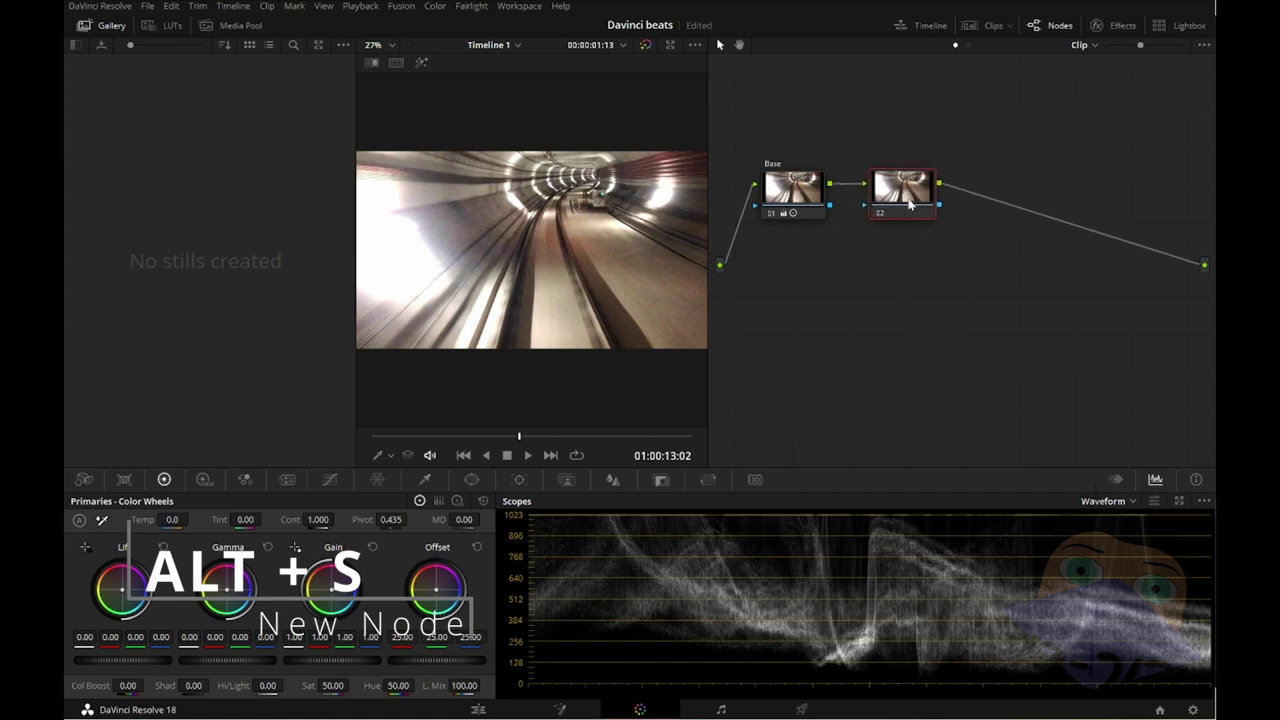
drag(899, 201, 906, 204)
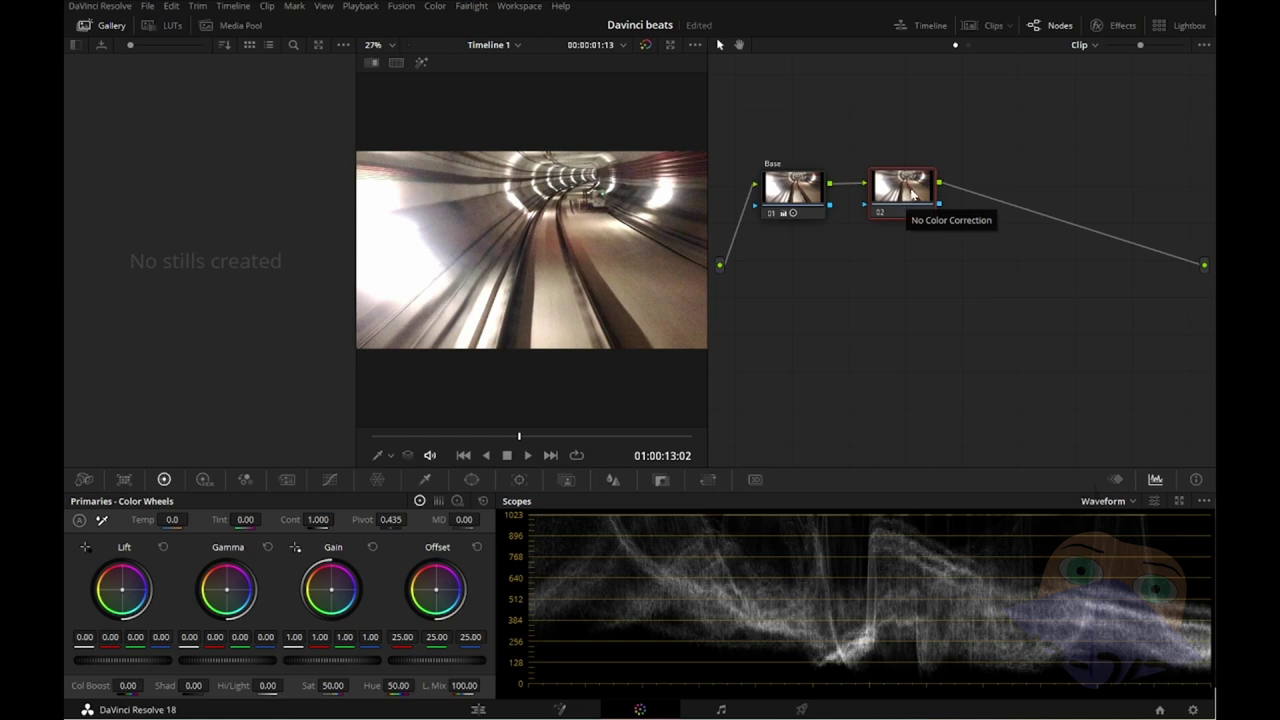
drag(914, 196, 914, 200)
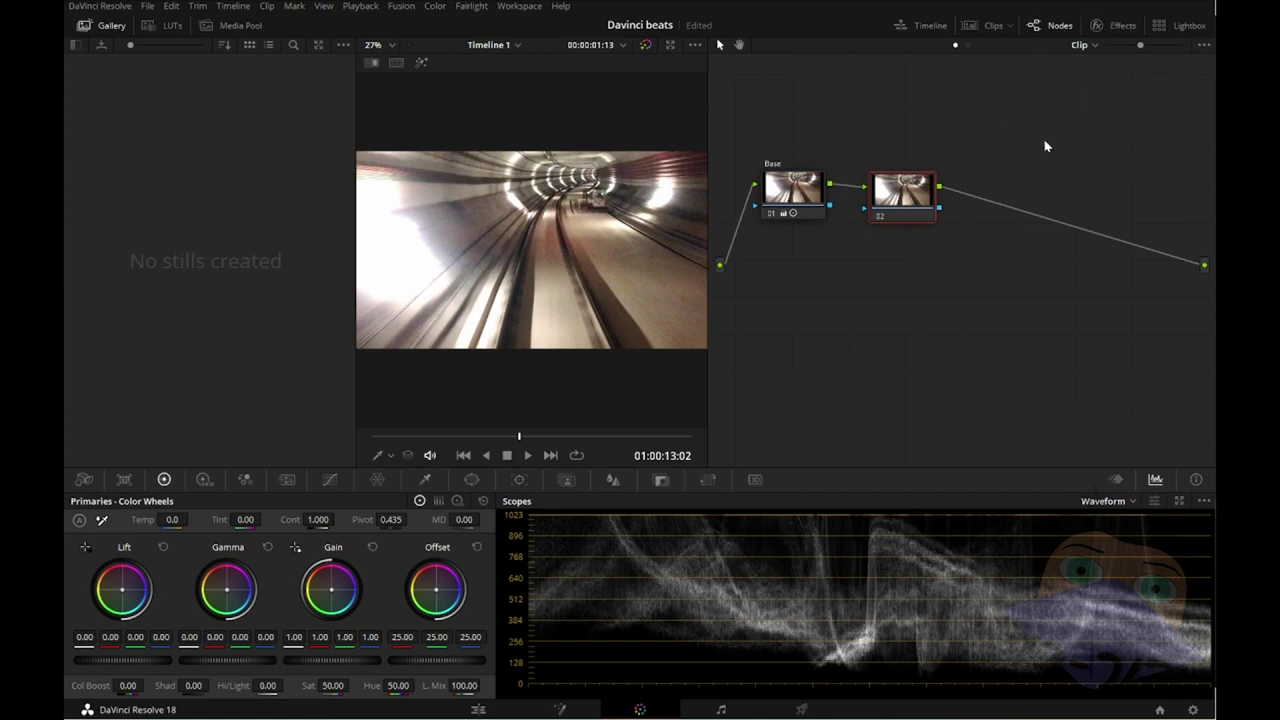
Step: Search the effects library for 'no' and apply Noise Reduction to node 02
click(1115, 26)
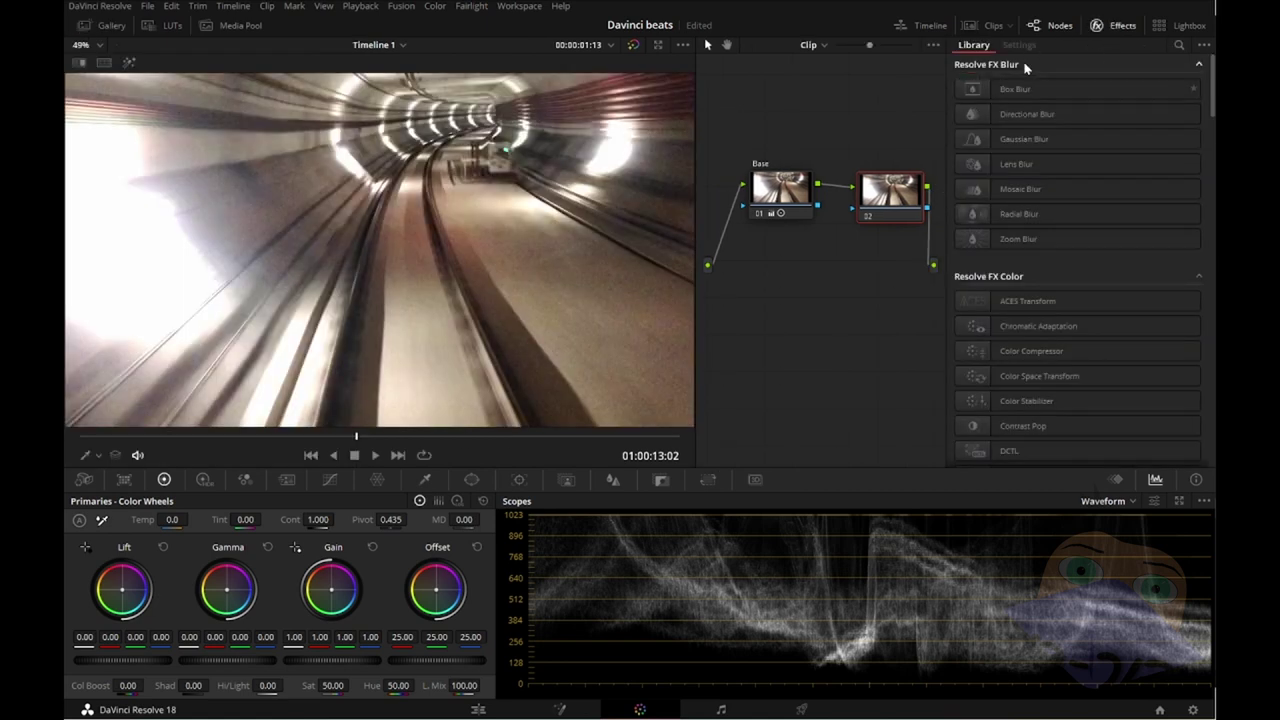
click(1179, 45)
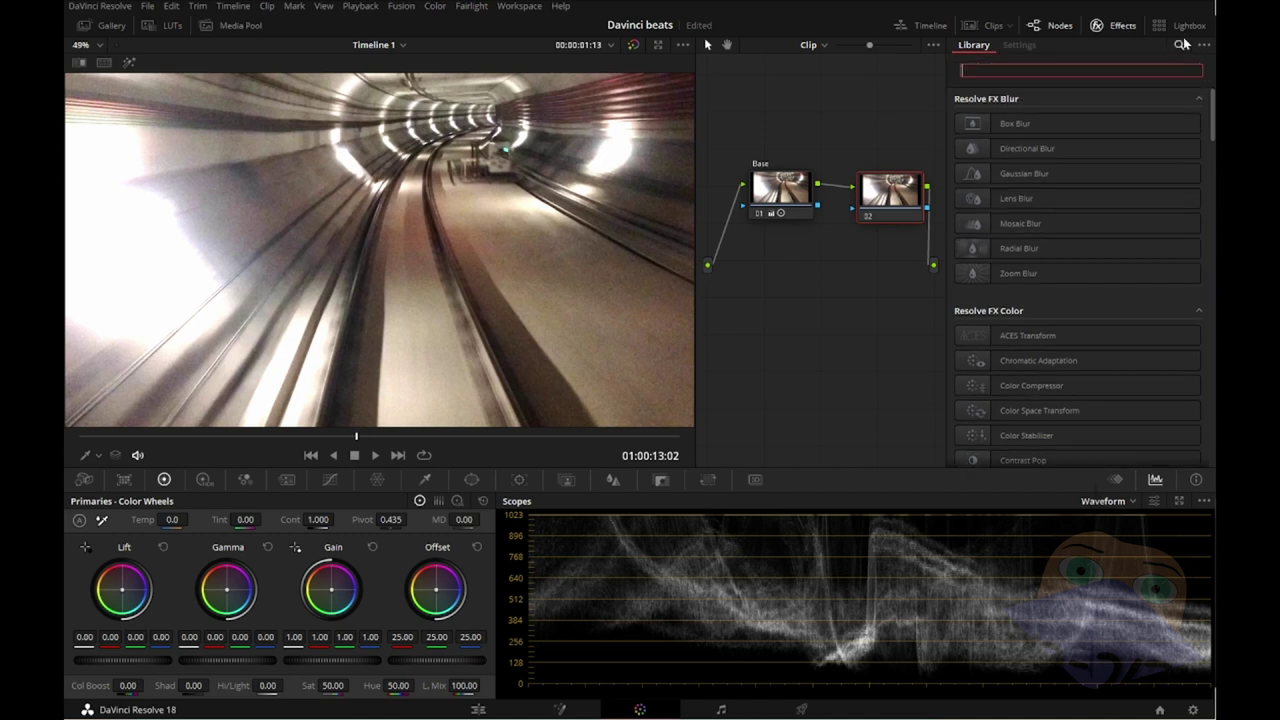
text(nois)
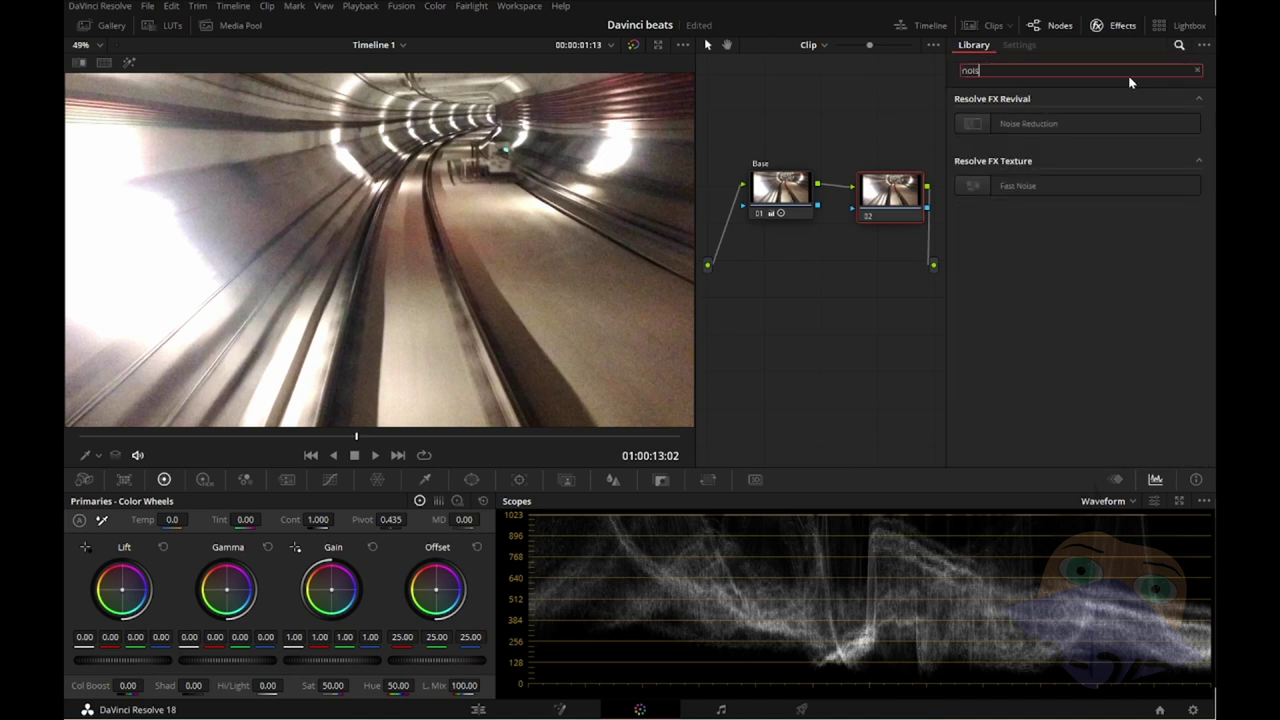
click(1045, 127)
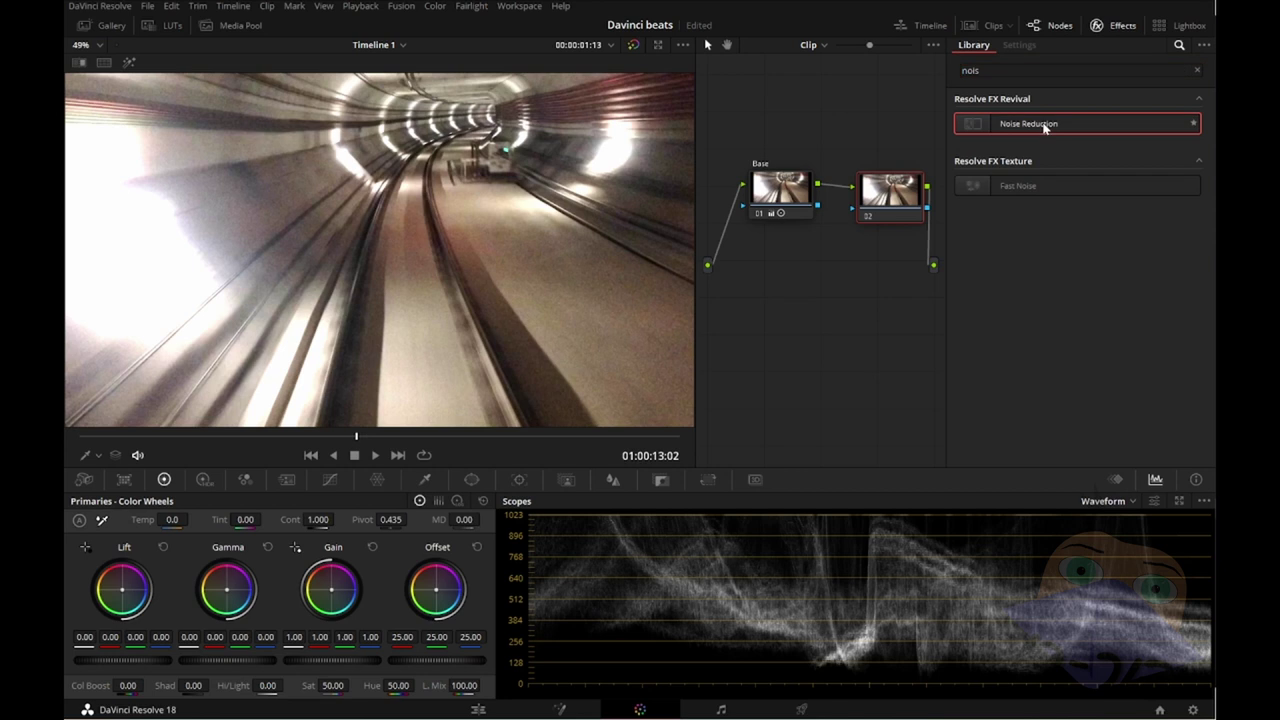
drag(1041, 127, 890, 195)
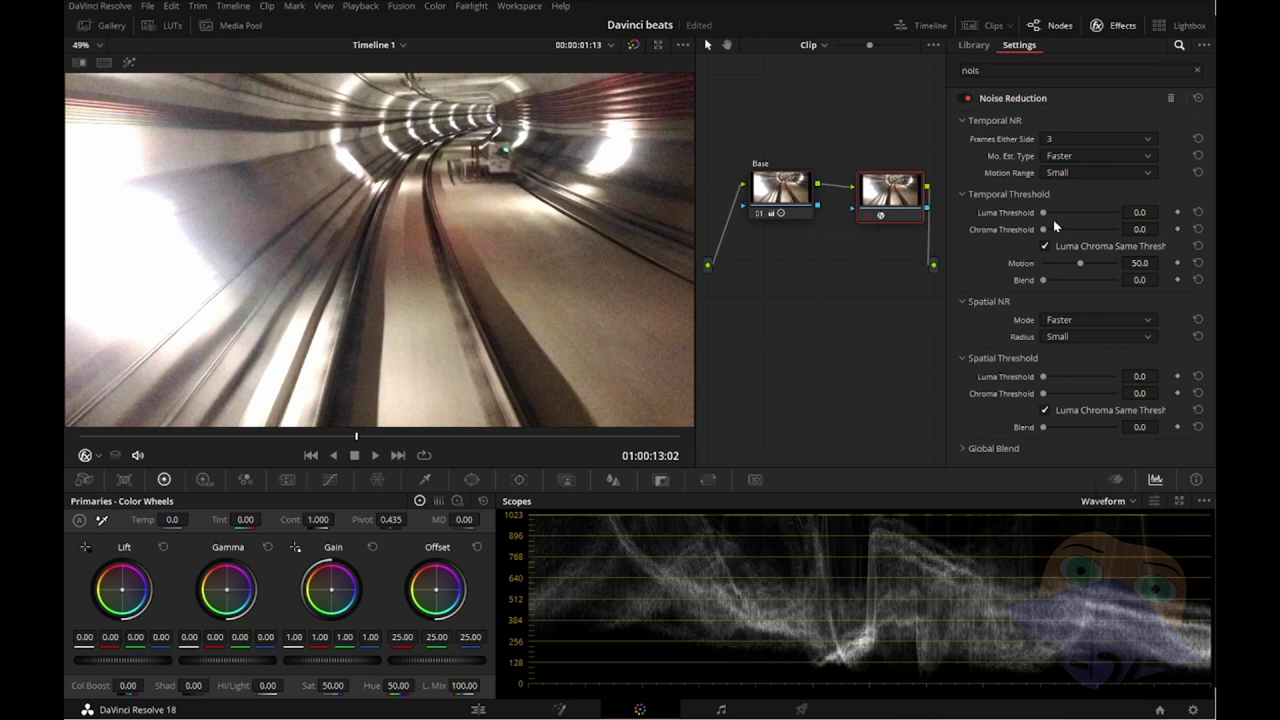
Step: Set temporal thresholds 19.3, motion estimation Better, spatial mode Better and spatial thresholds 40.3
drag(1048, 214, 1075, 222)
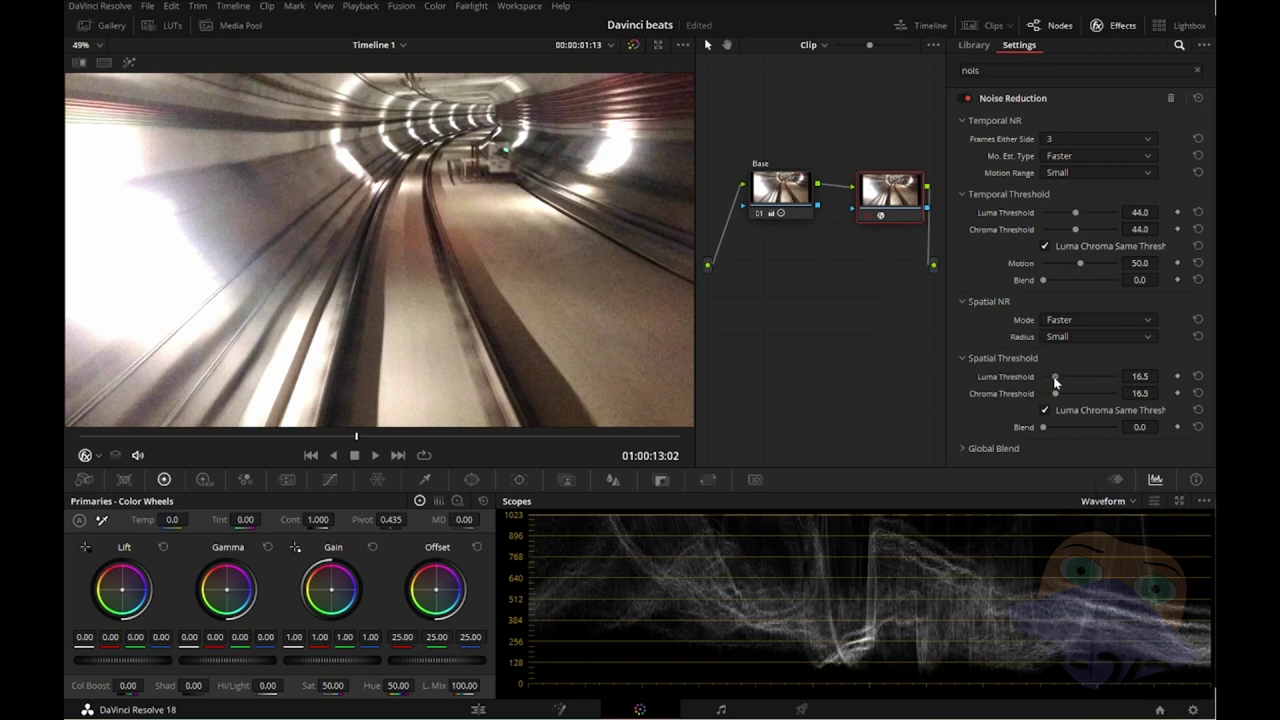
drag(1046, 380, 1121, 388)
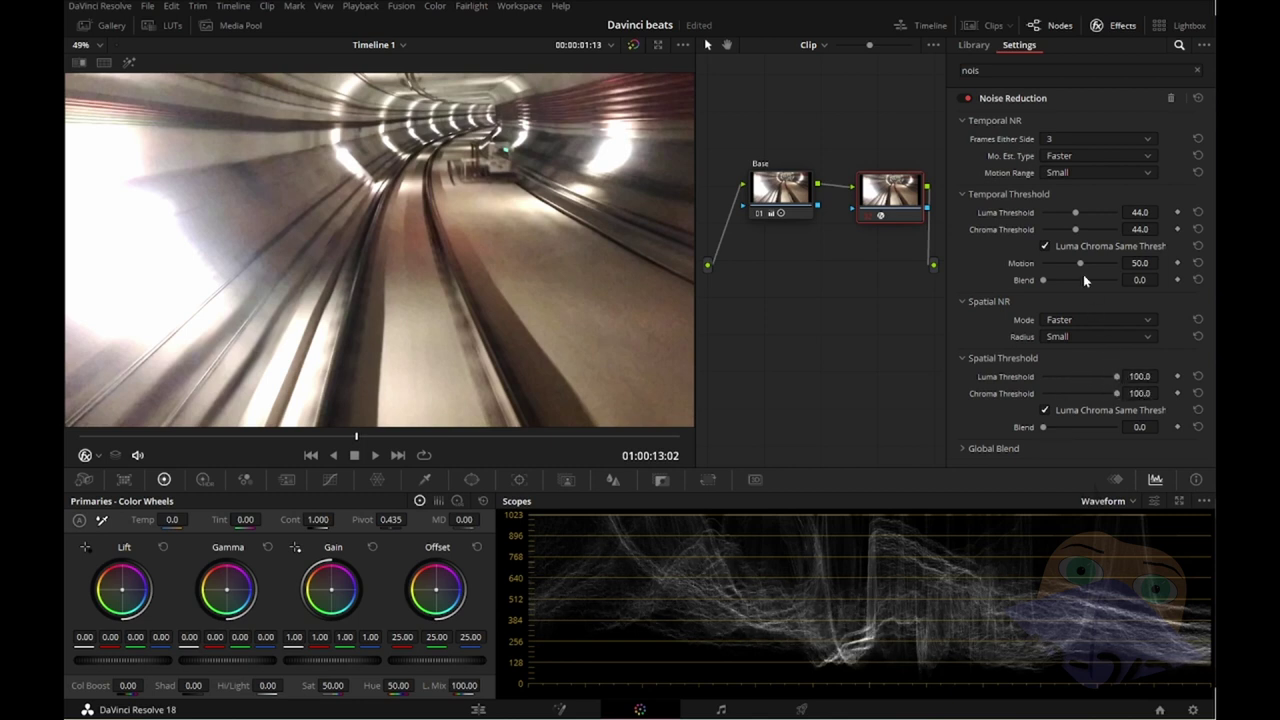
drag(1076, 214, 1057, 212)
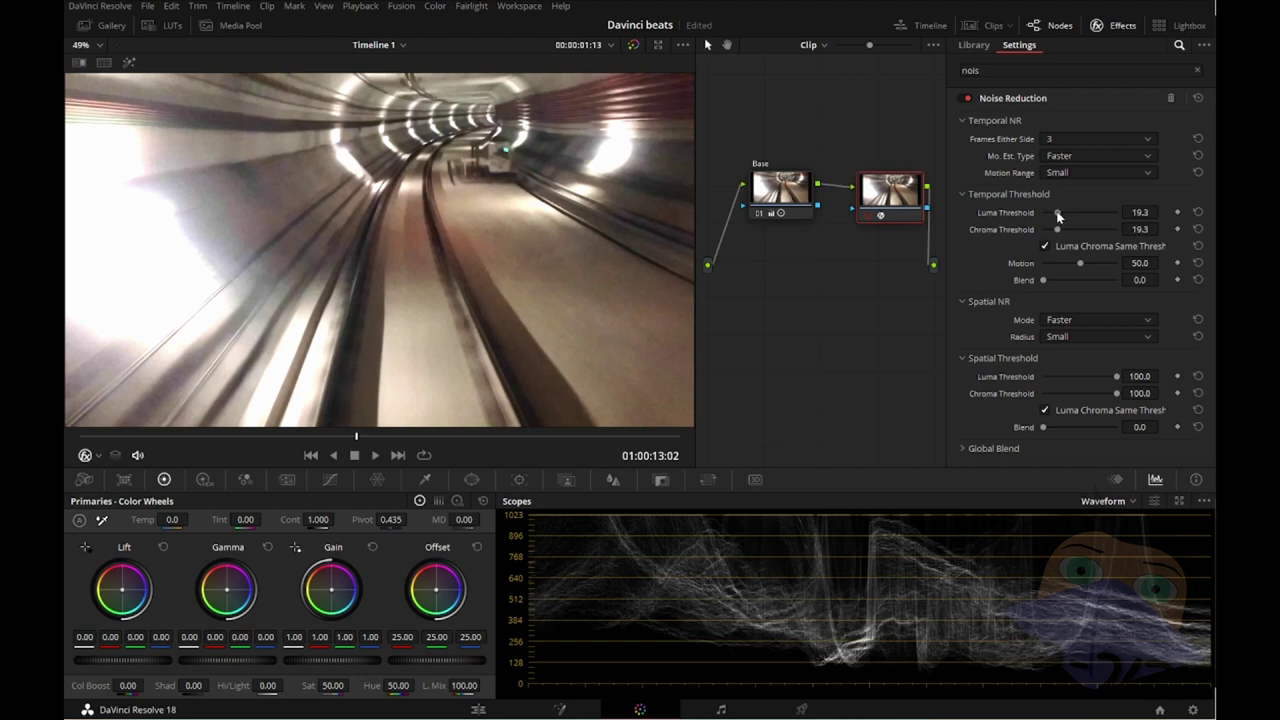
click(1079, 170)
click(1082, 171)
click(1082, 157)
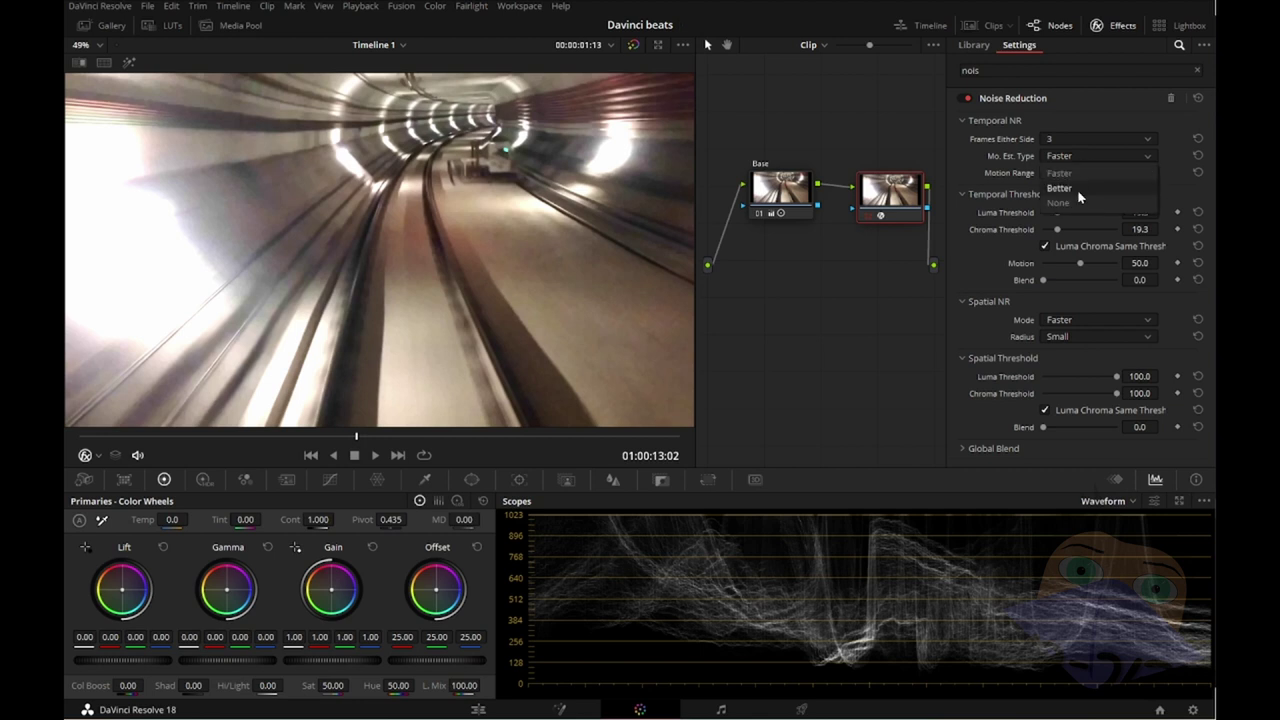
click(1077, 204)
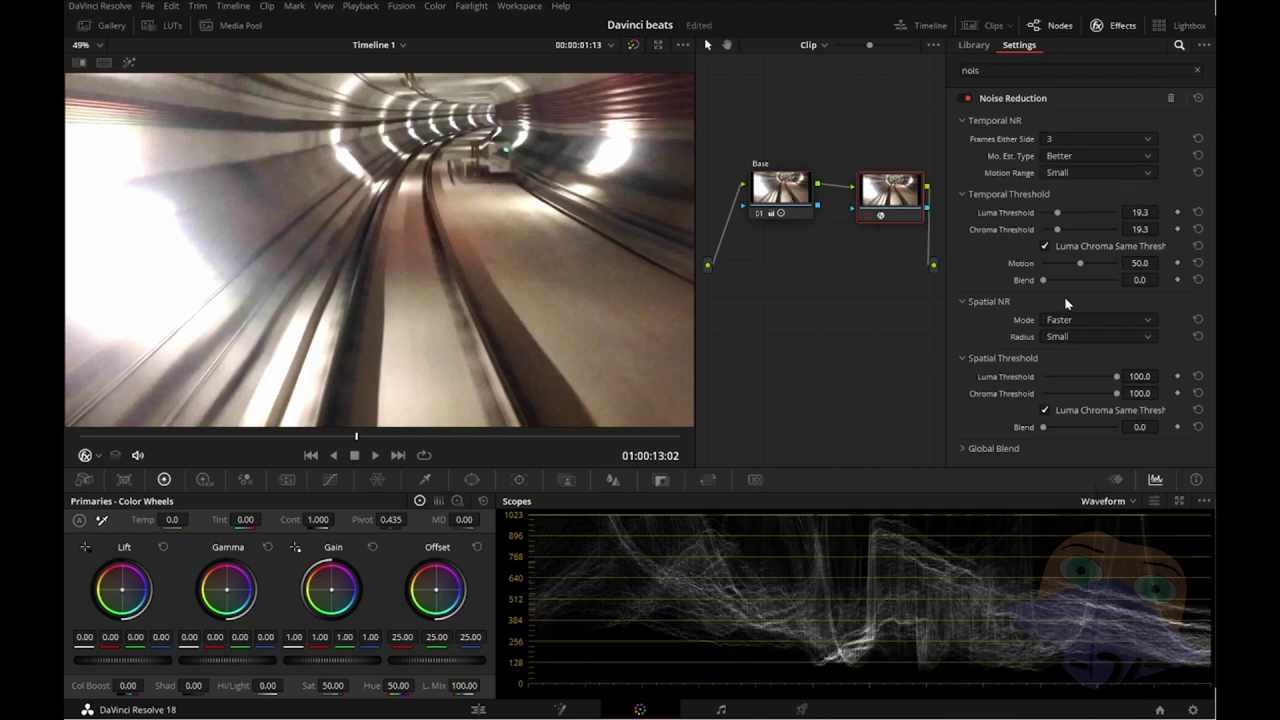
click(1071, 322)
click(1050, 353)
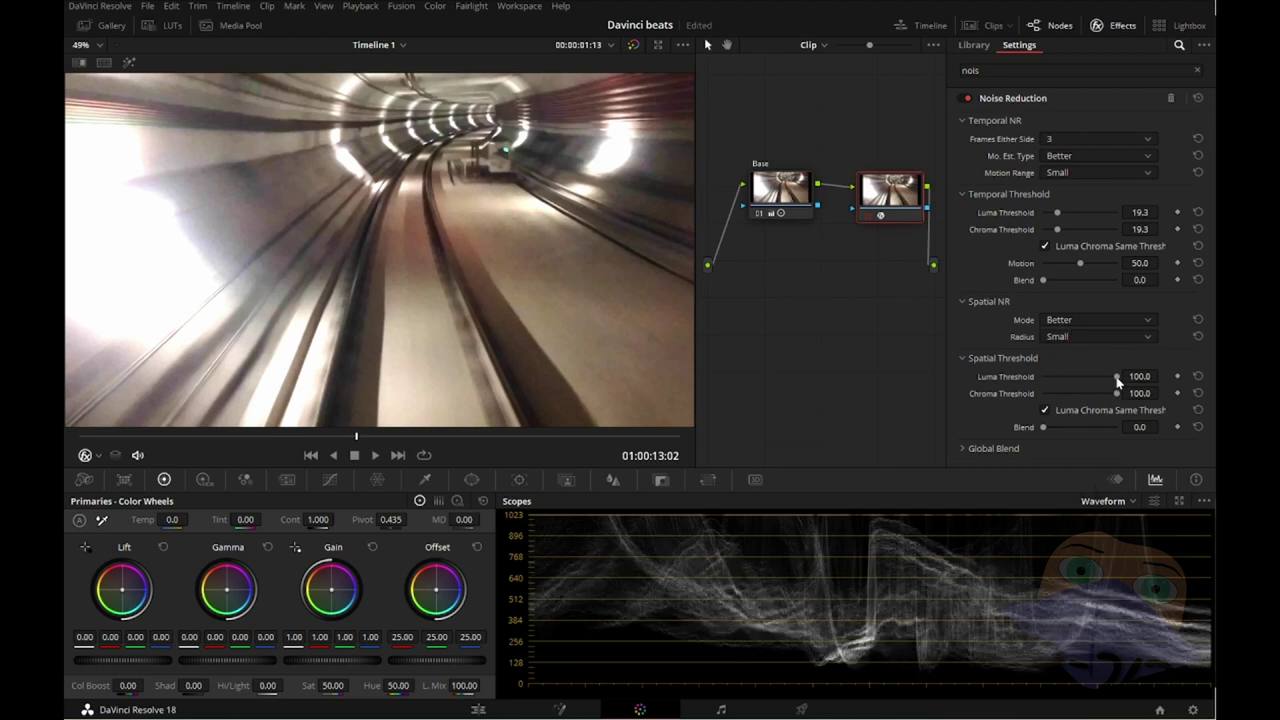
drag(1118, 380, 1092, 382)
drag(1093, 377, 1078, 374)
click(80, 436)
Step: Play into the abandoned-pool clip, stop, and switch to the Edit page near 12:03
key(space)
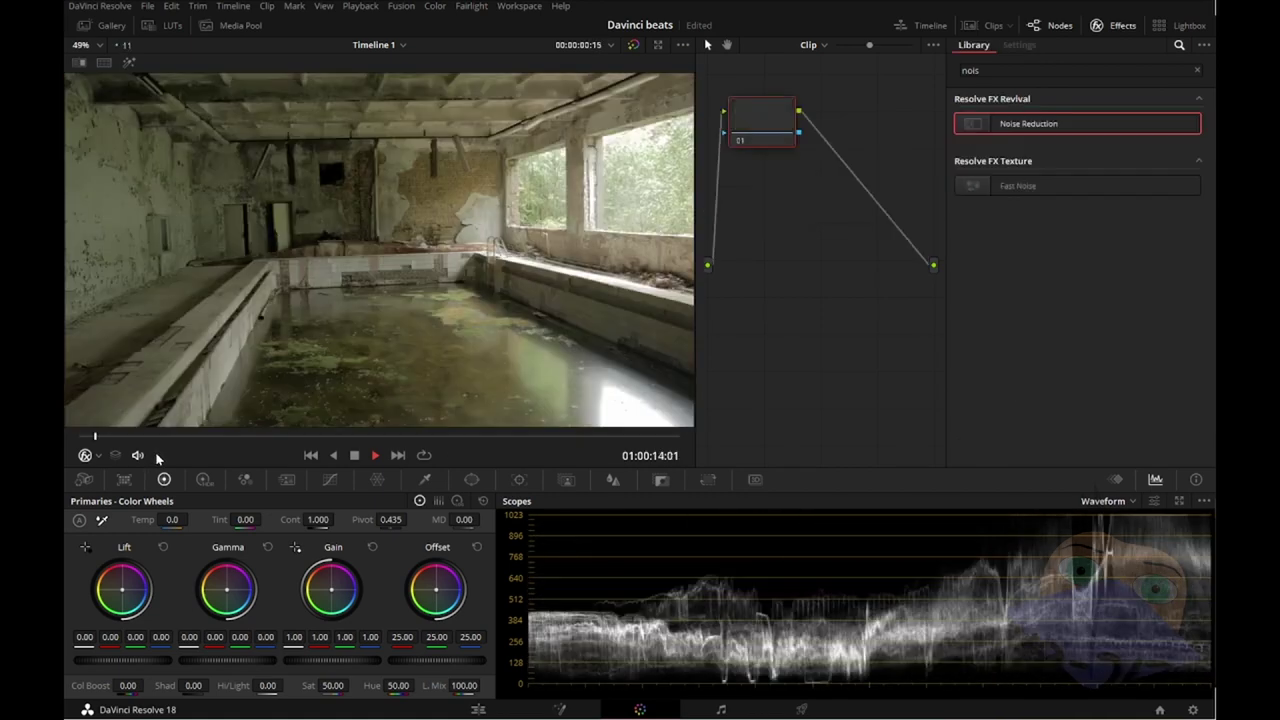
key(space)
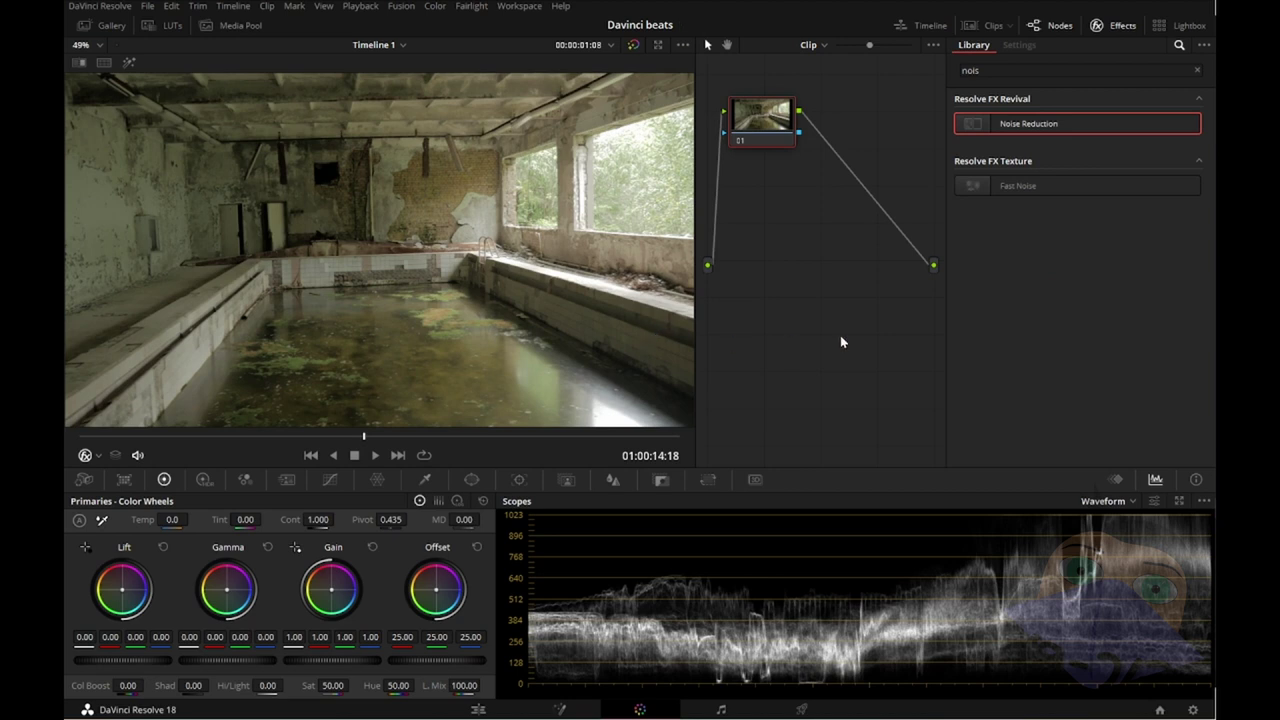
click(480, 711)
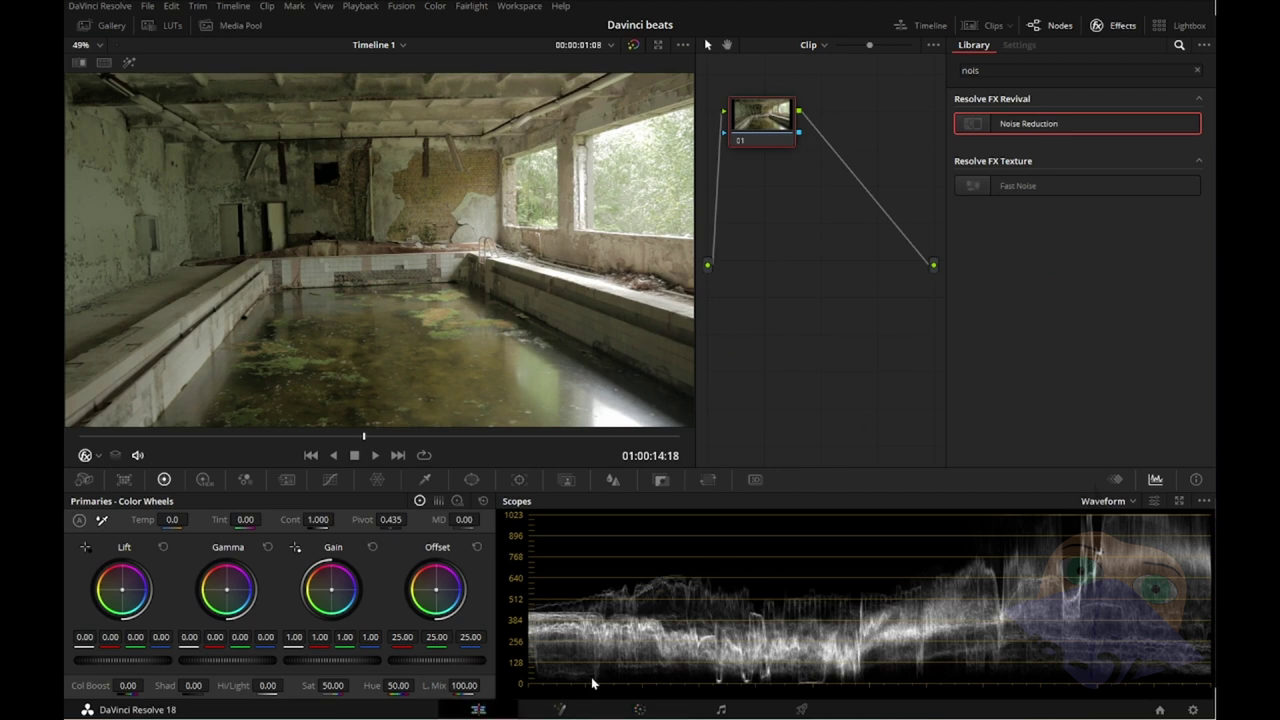
click(525, 425)
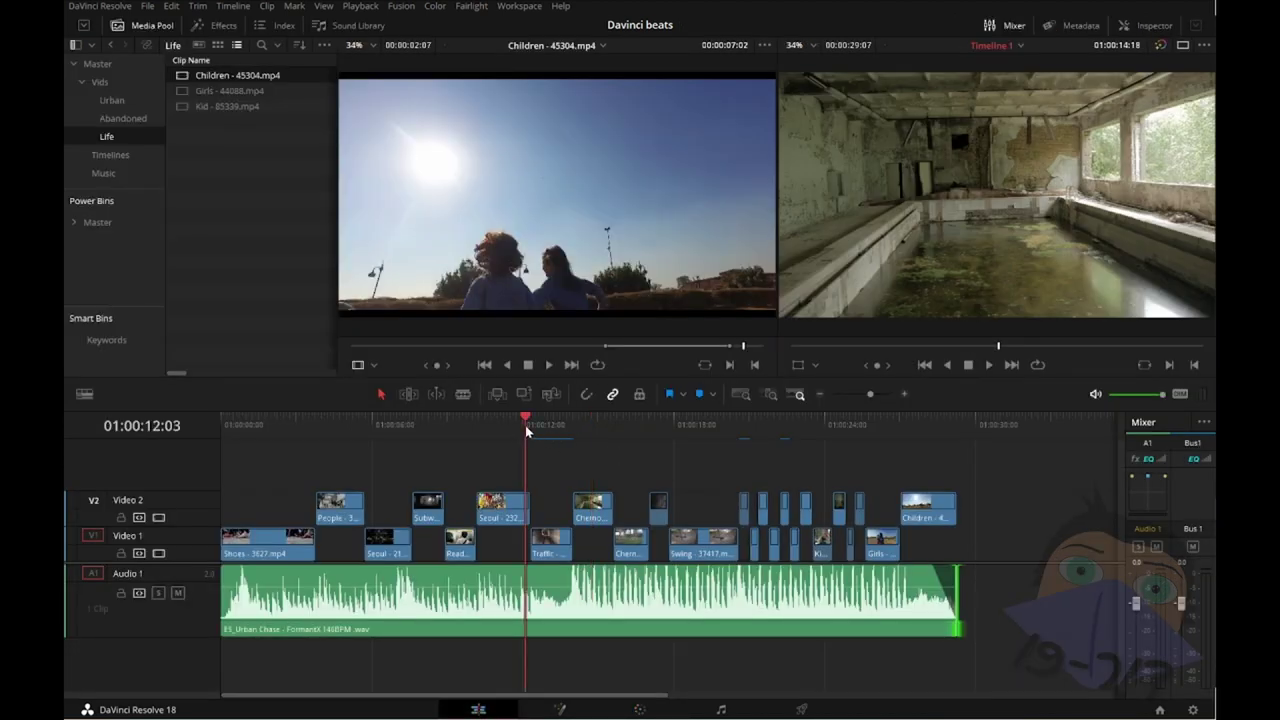
Step: Play the edit from the beginning and stop at 01:00:16:16
click(551, 428)
drag(551, 428, 521, 428)
key(space)
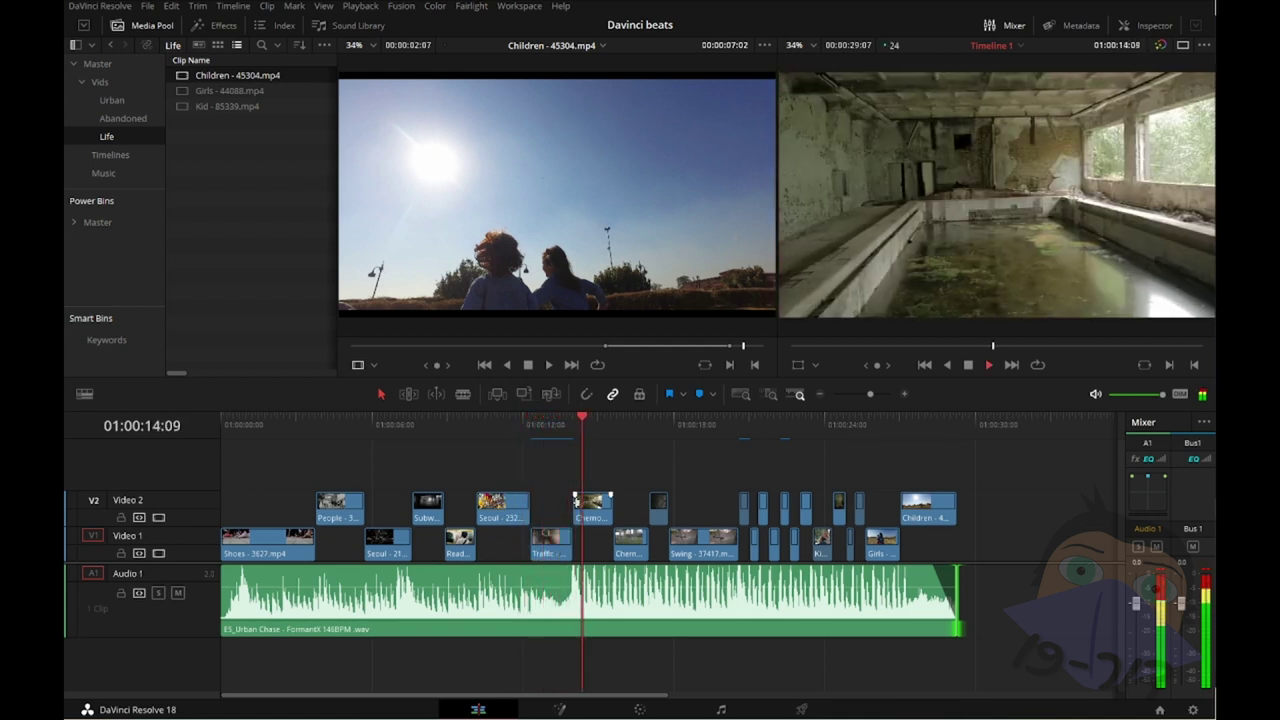
key(space)
key(Home)
key(space)
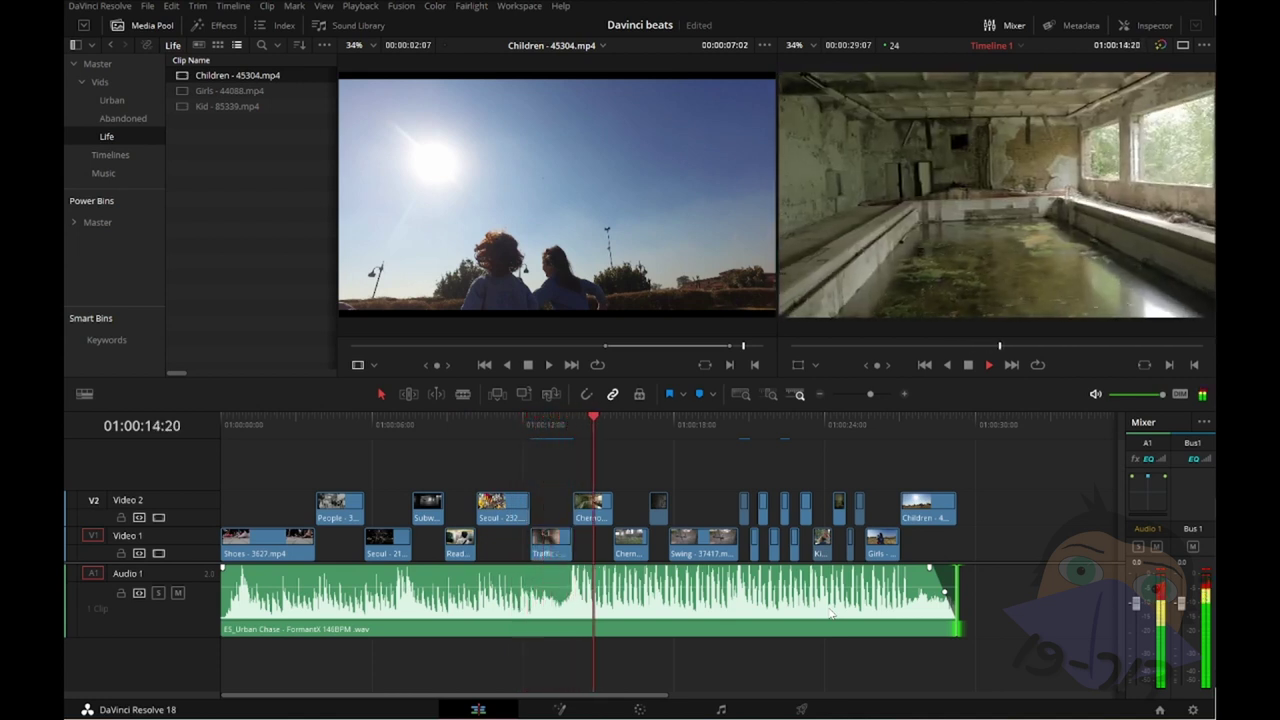
key(space)
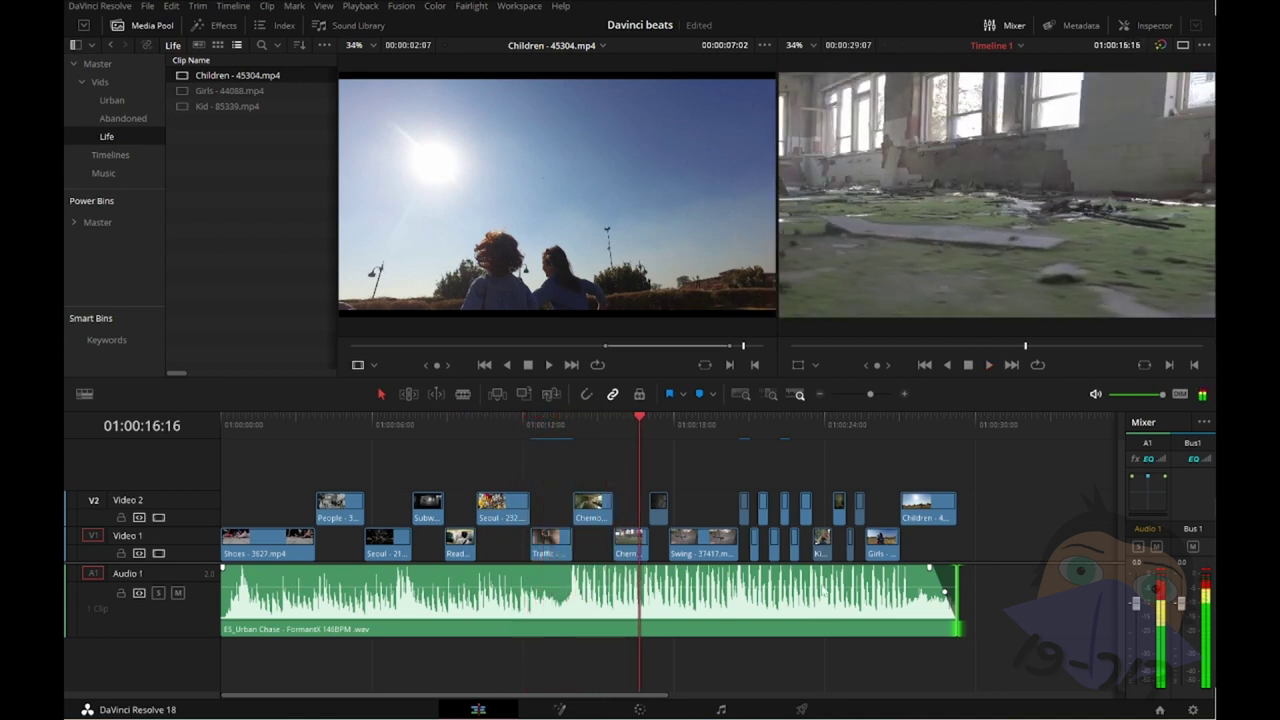
Step: Scrub to 01:00:15:03, select the Chemo pool clip and return to the Color page
drag(552, 430, 587, 435)
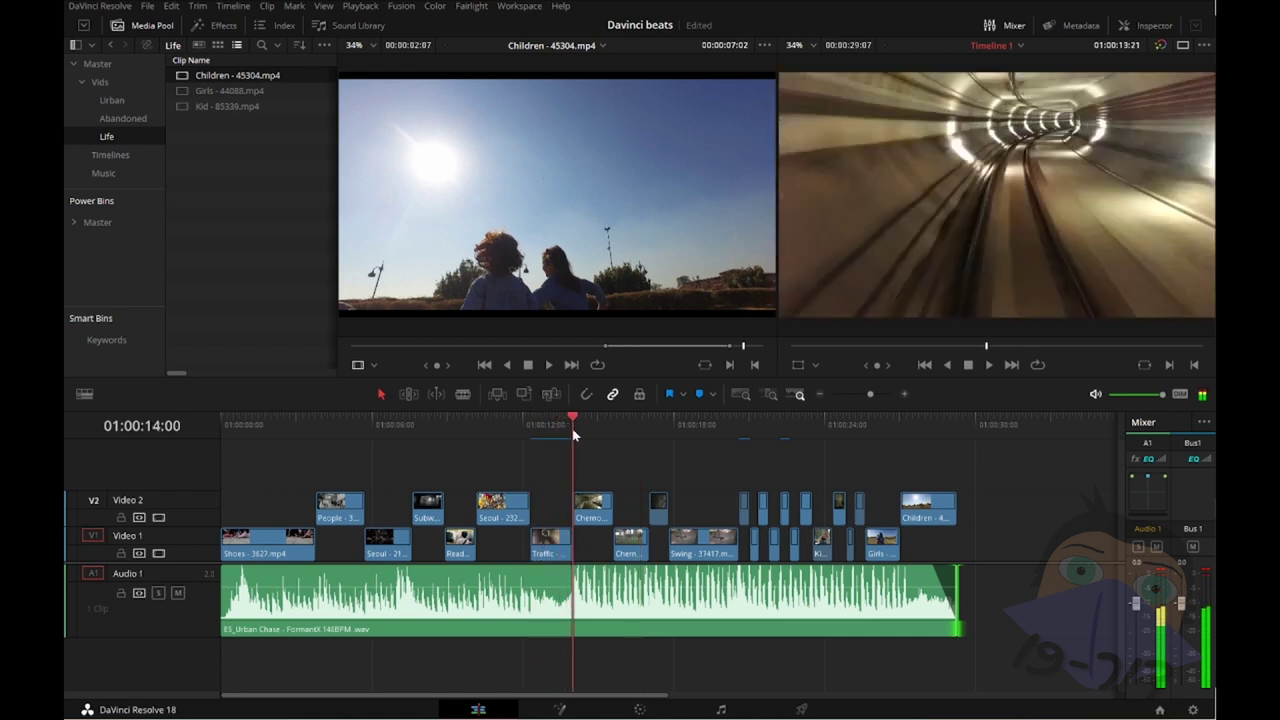
drag(587, 435, 601, 431)
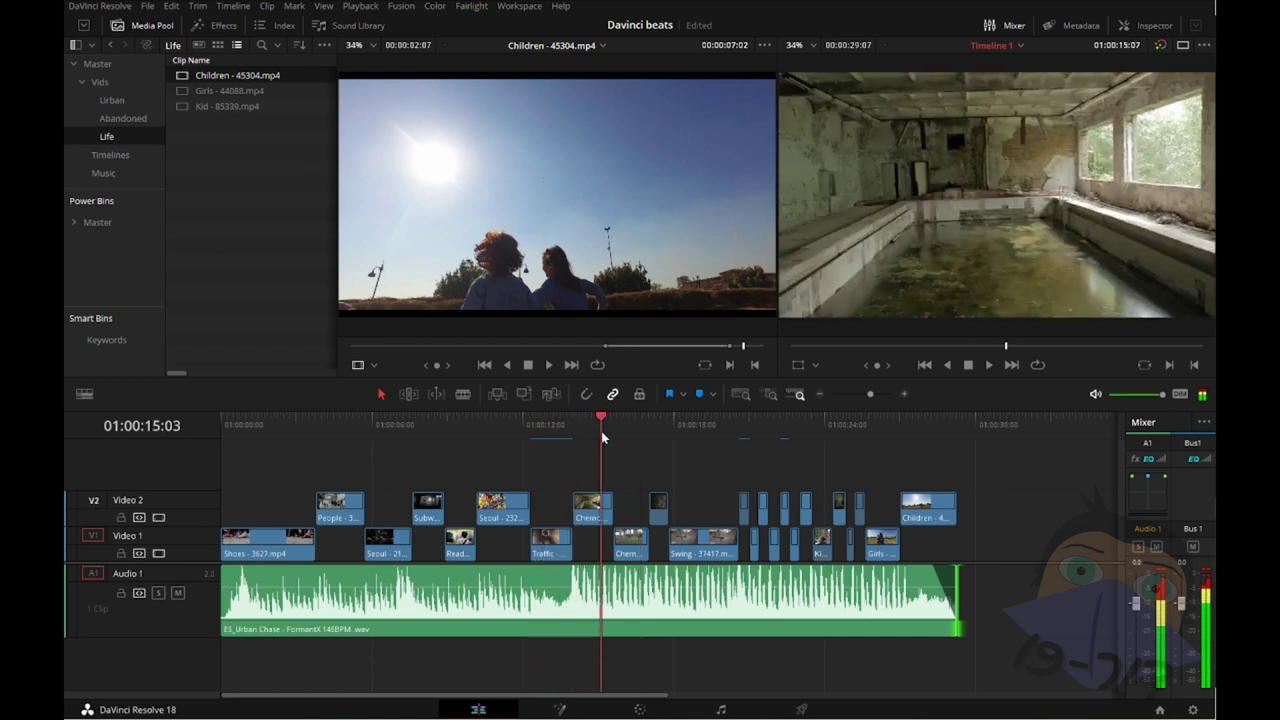
click(593, 505)
click(640, 709)
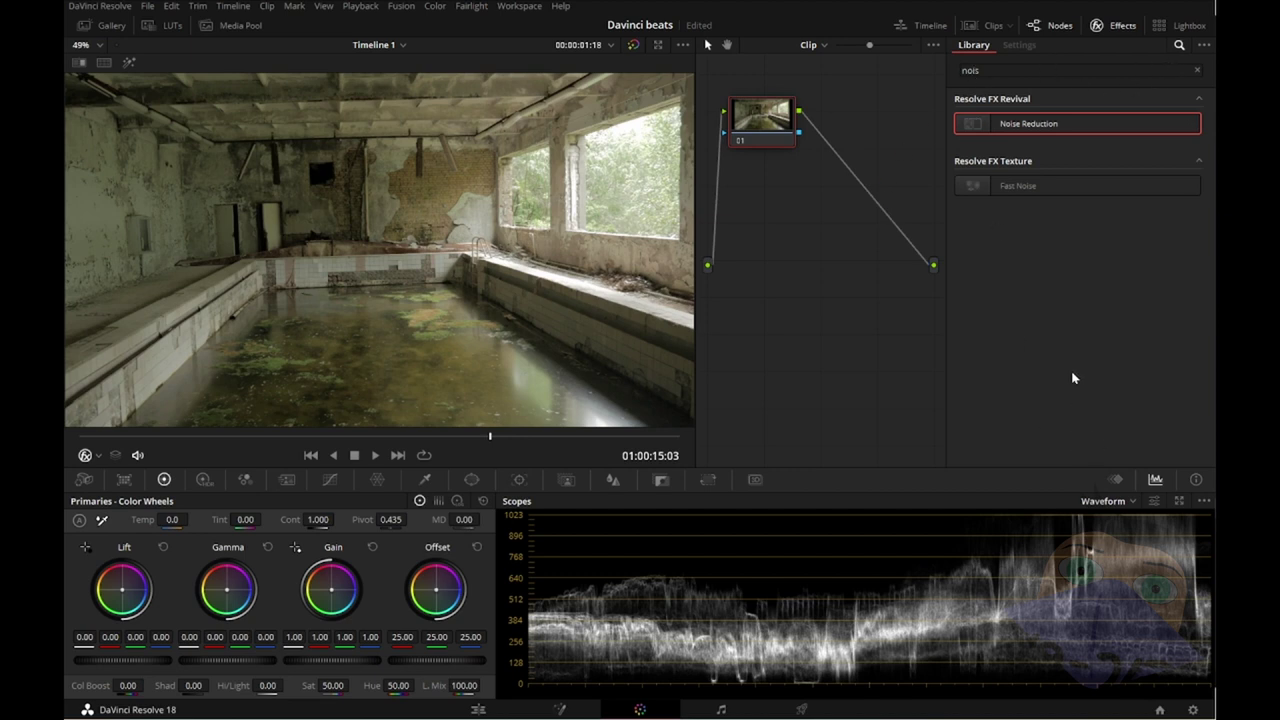
Step: Hide the effects library and try gain, gamma and lift changes, then reset lift and gamma
click(1119, 26)
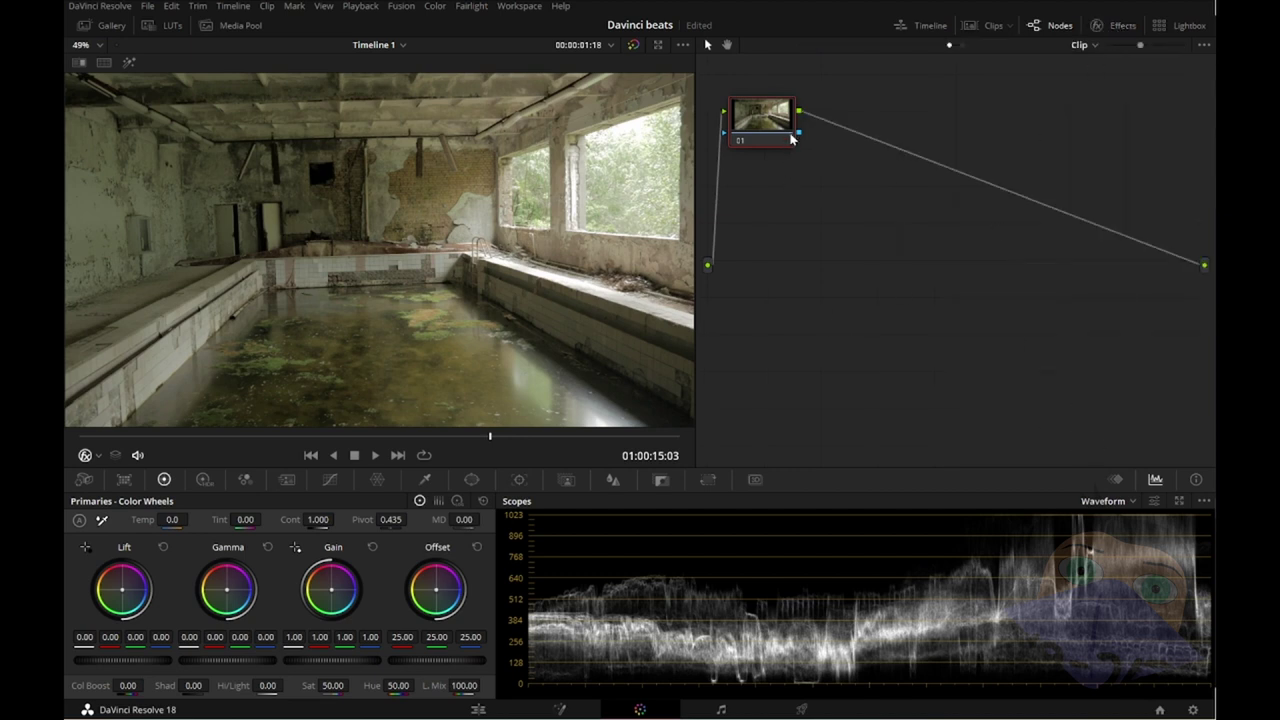
drag(789, 140, 816, 157)
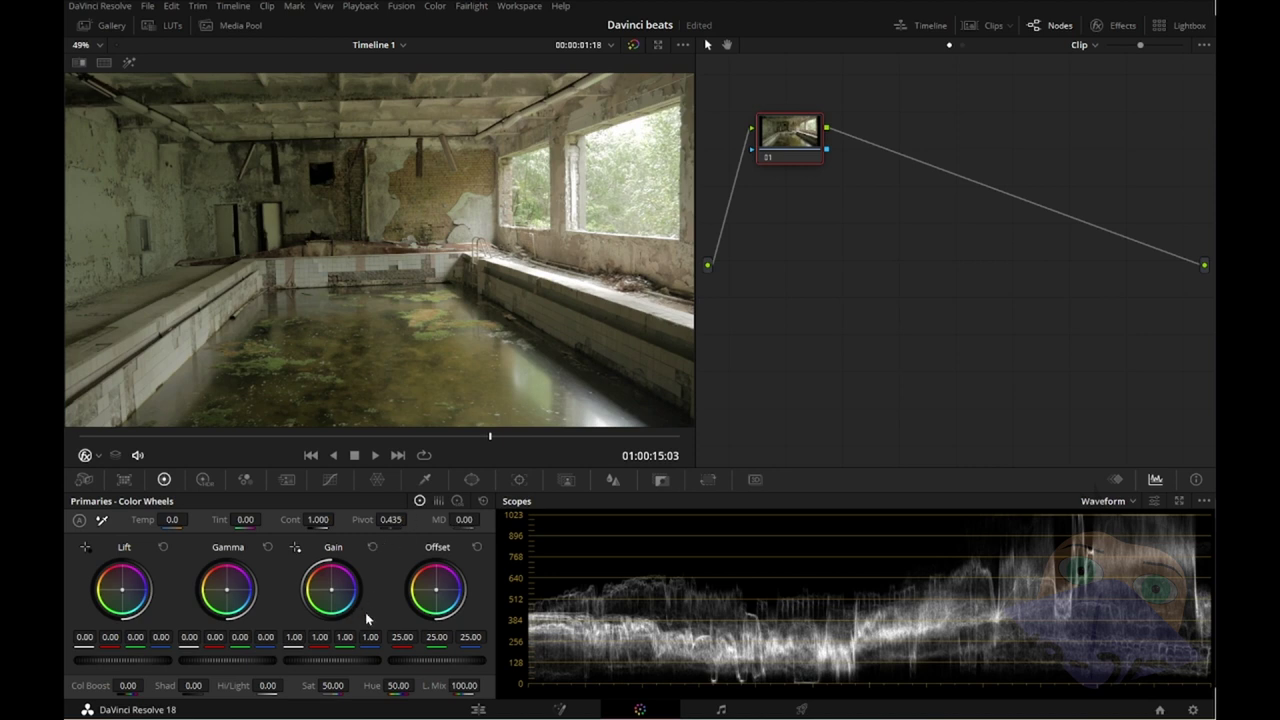
drag(348, 668, 262, 668)
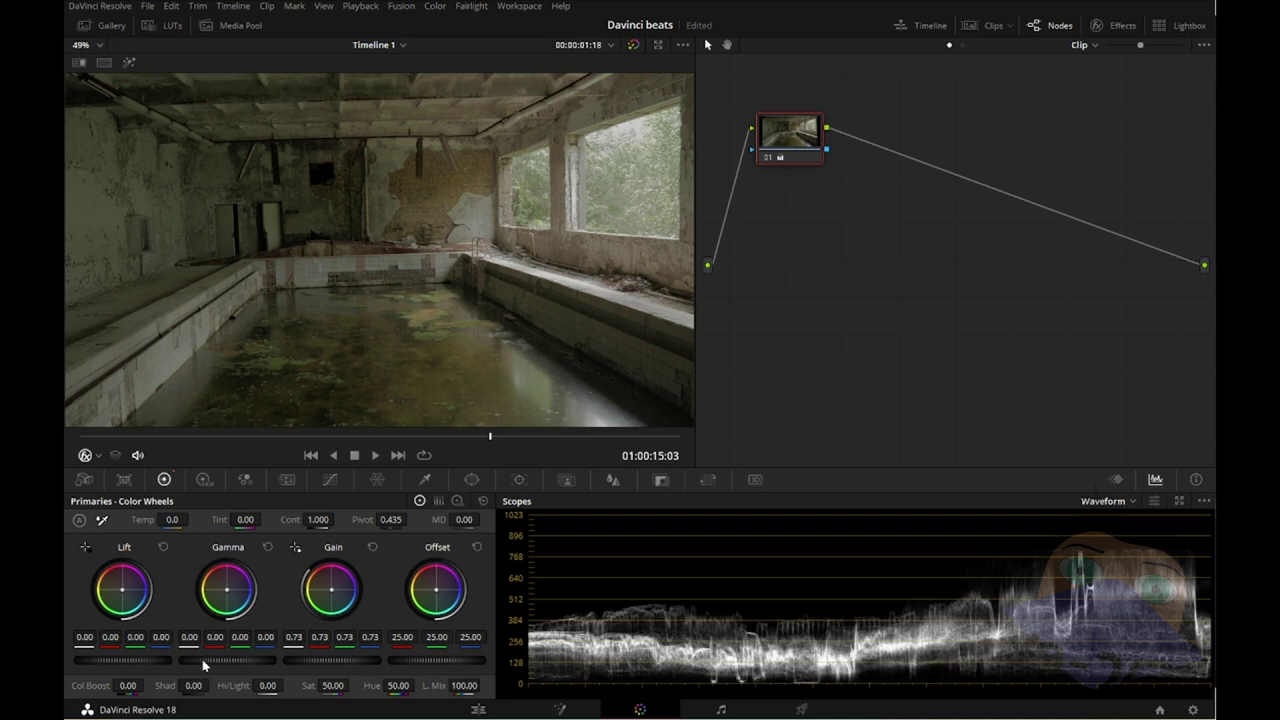
drag(228, 660, 234, 660)
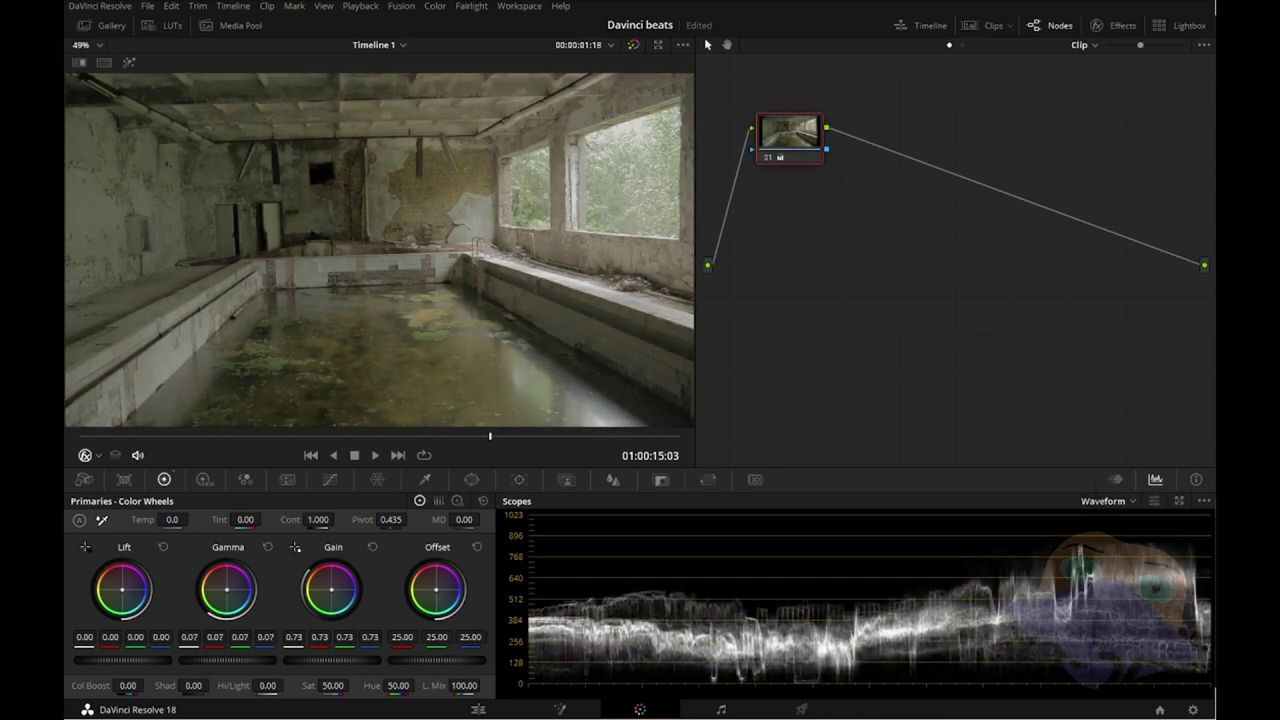
drag(234, 660, 241, 660)
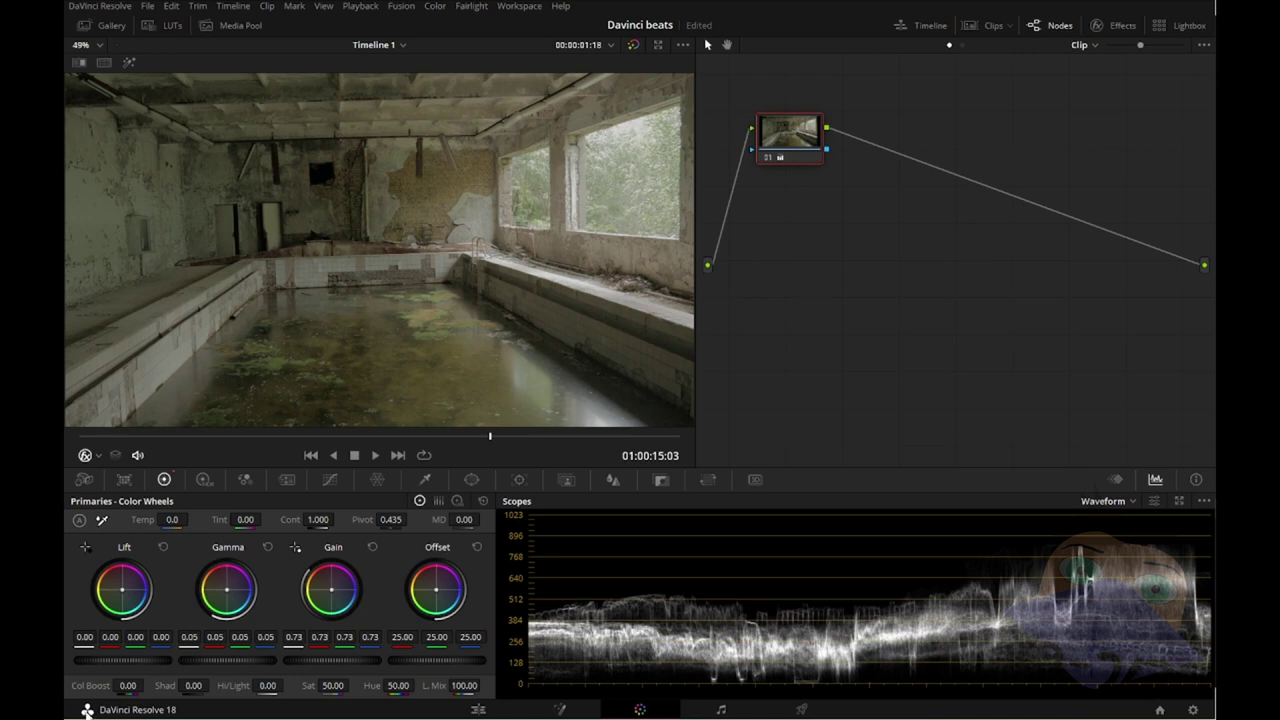
drag(122, 660, 112, 660)
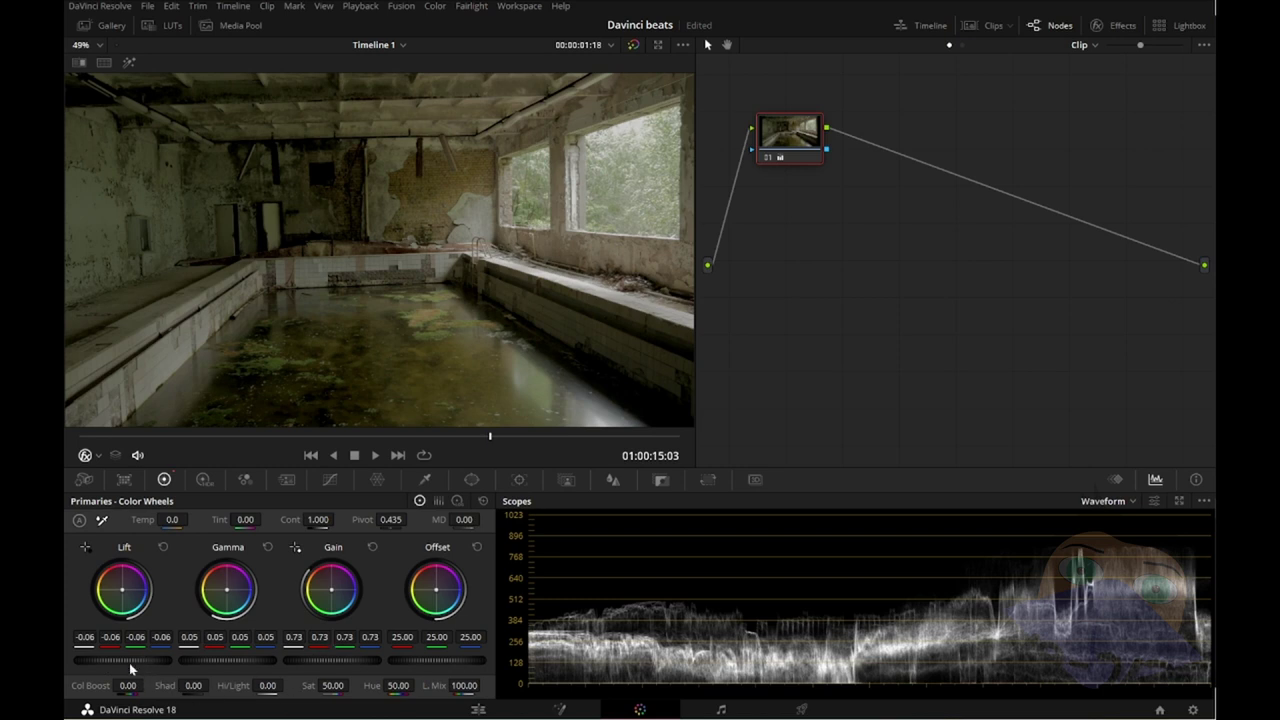
click(163, 547)
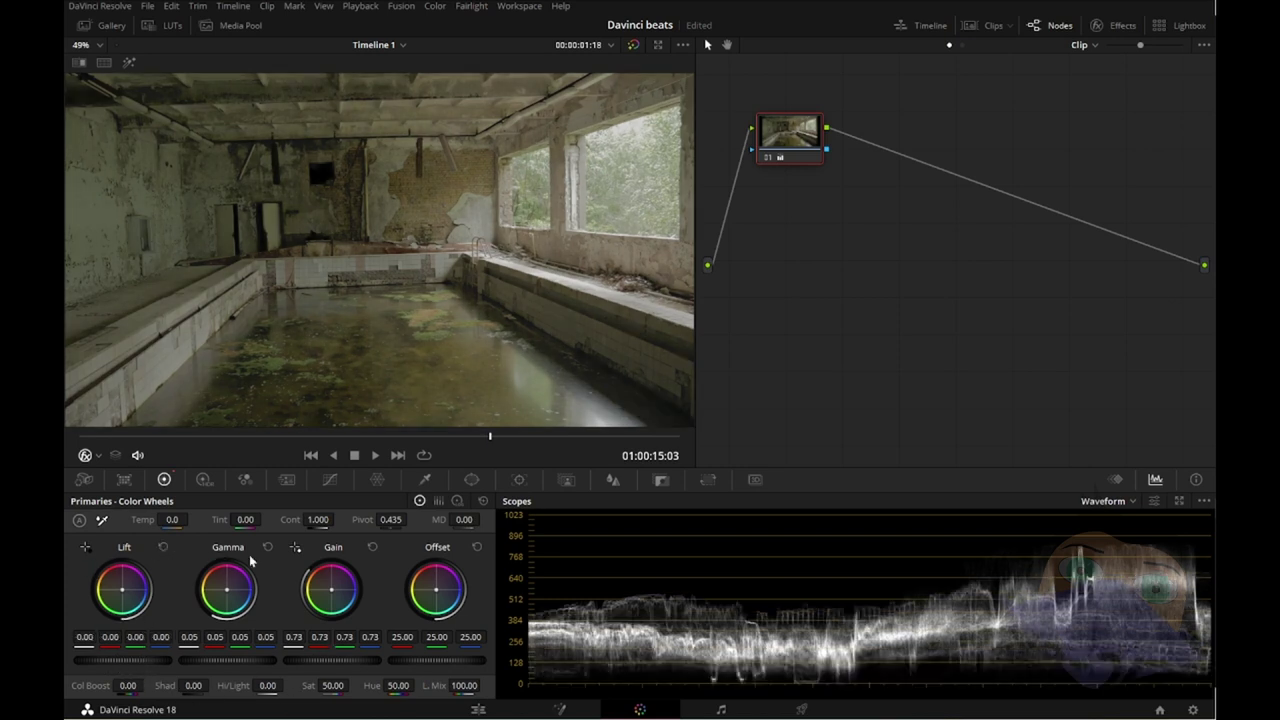
click(267, 547)
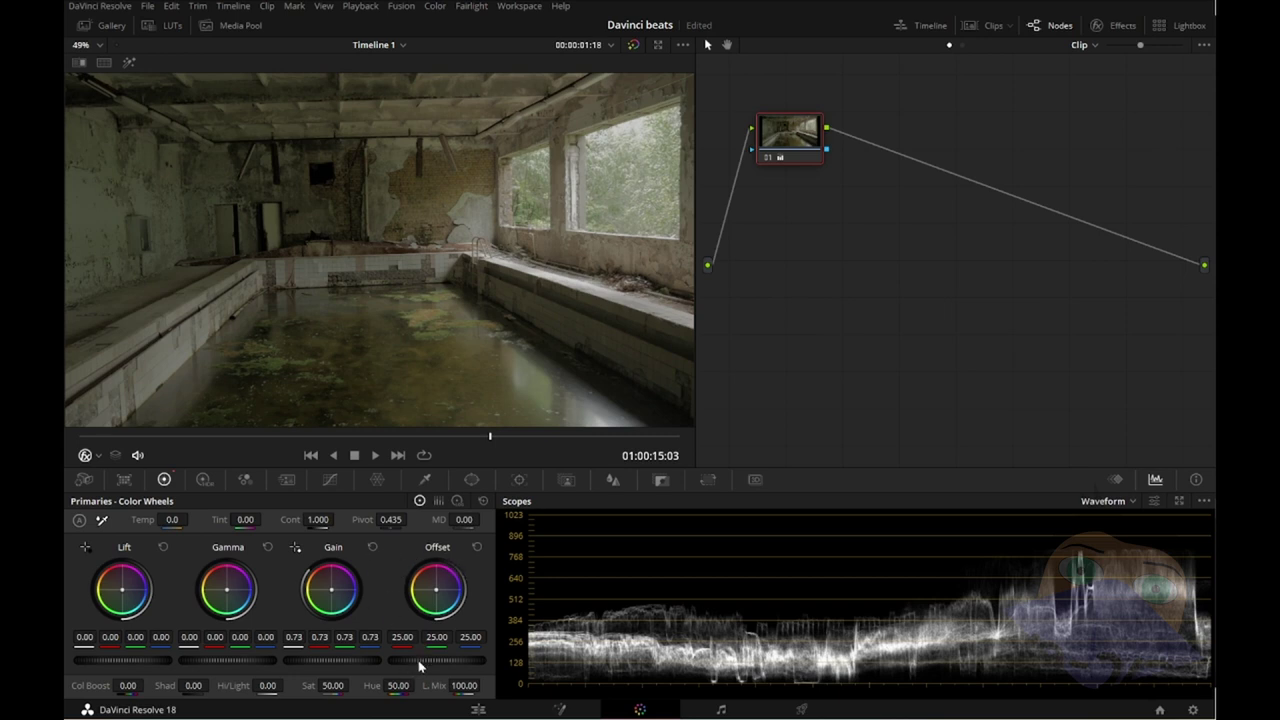
Step: Reset offset and gain, then lower gain to 0.92 and gamma to -0.14
drag(437, 660, 485, 660)
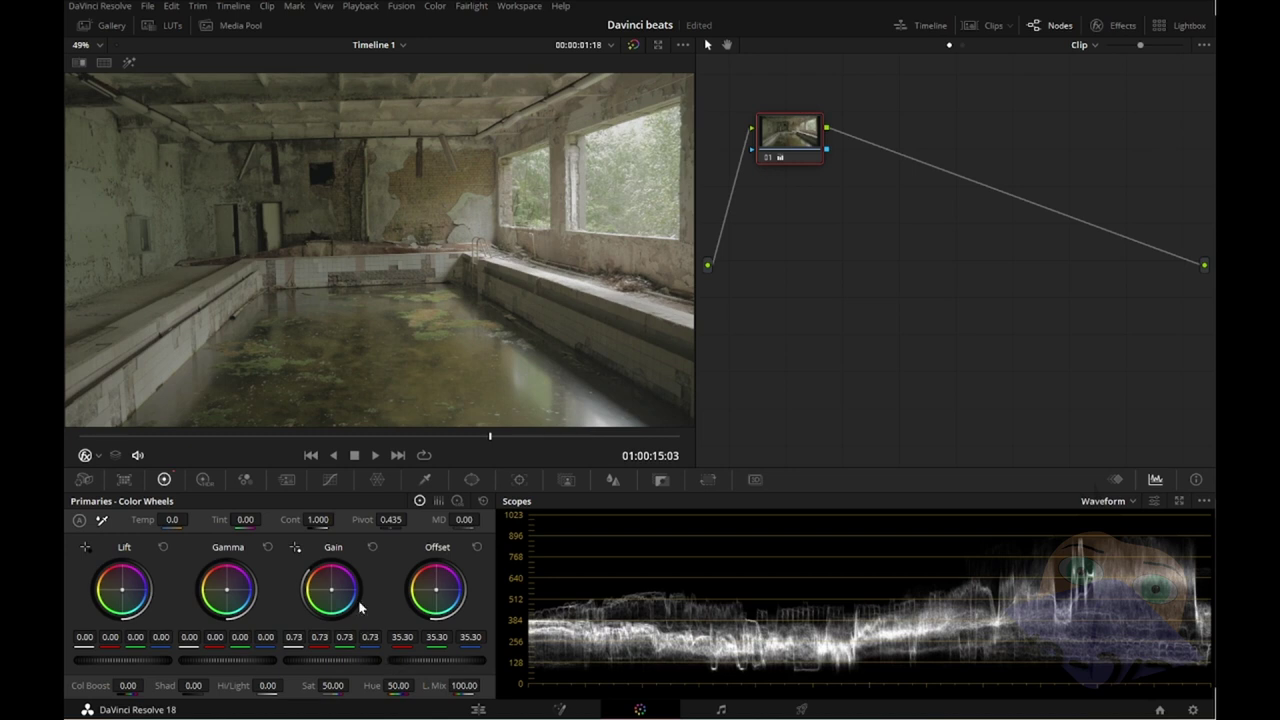
click(477, 547)
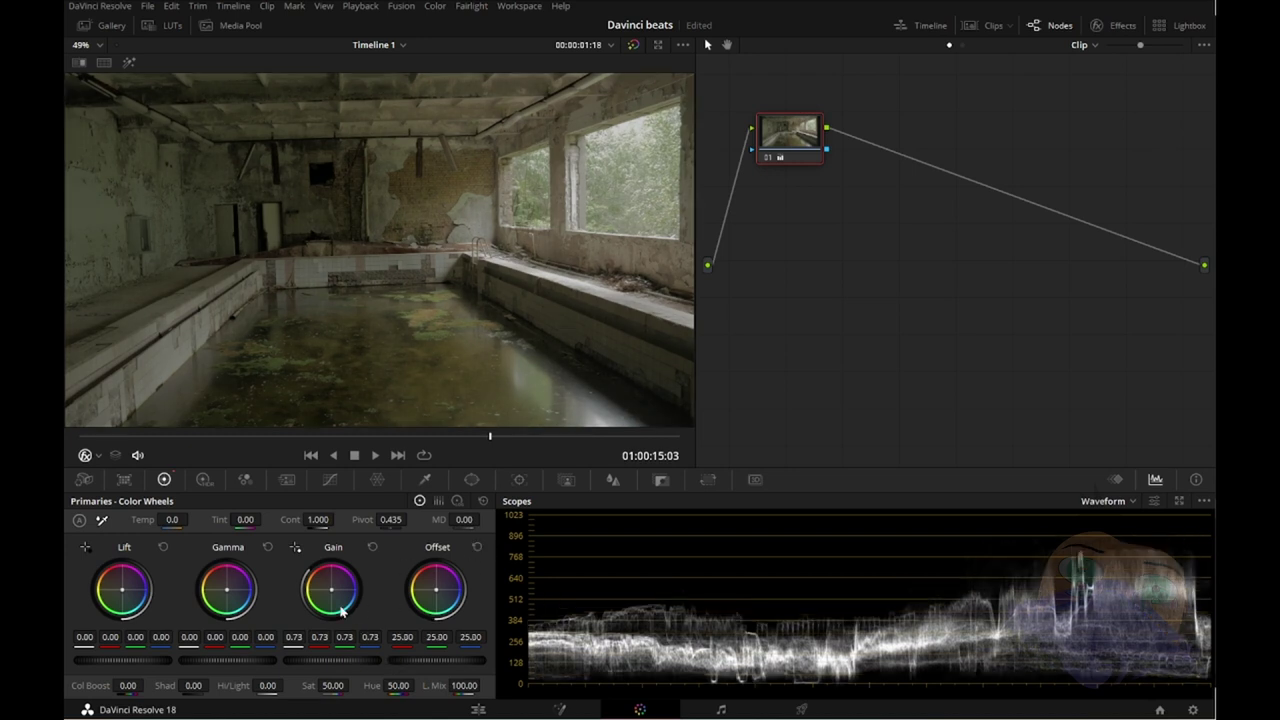
click(372, 547)
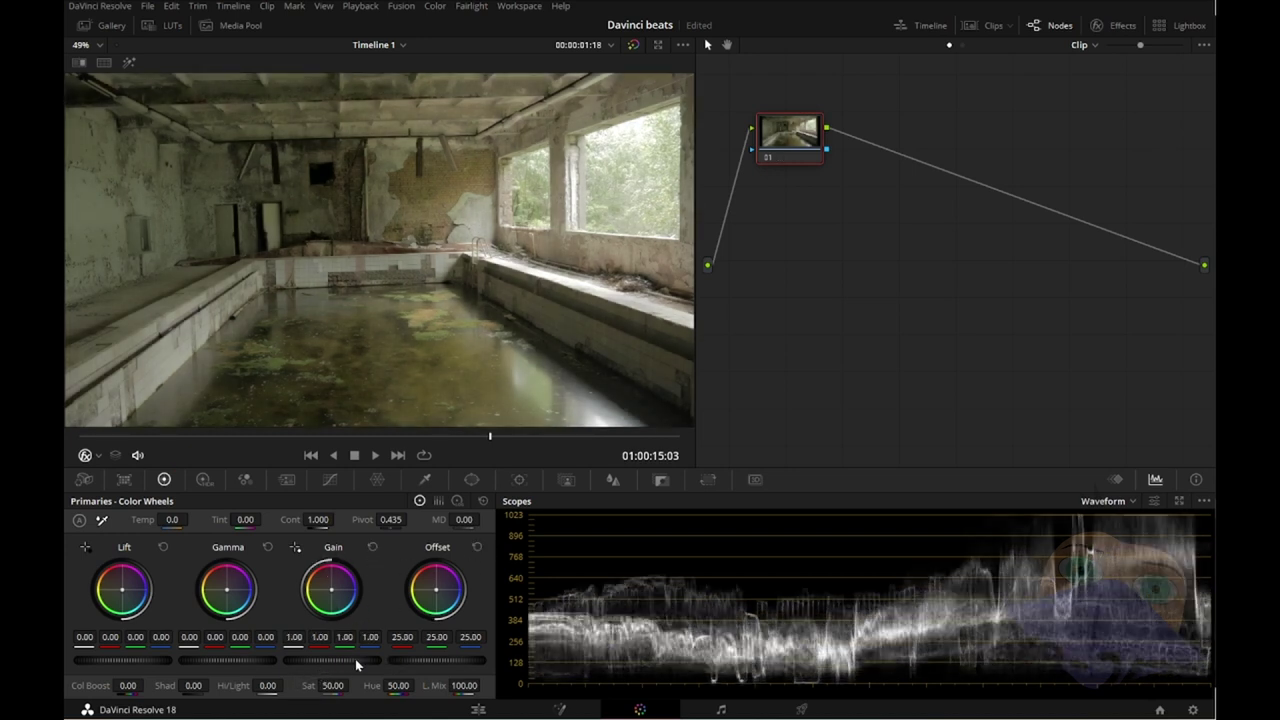
mouse_move(345, 660)
mouse_down()
mouse_move(315, 660)
mouse_move(330, 660)
mouse_up()
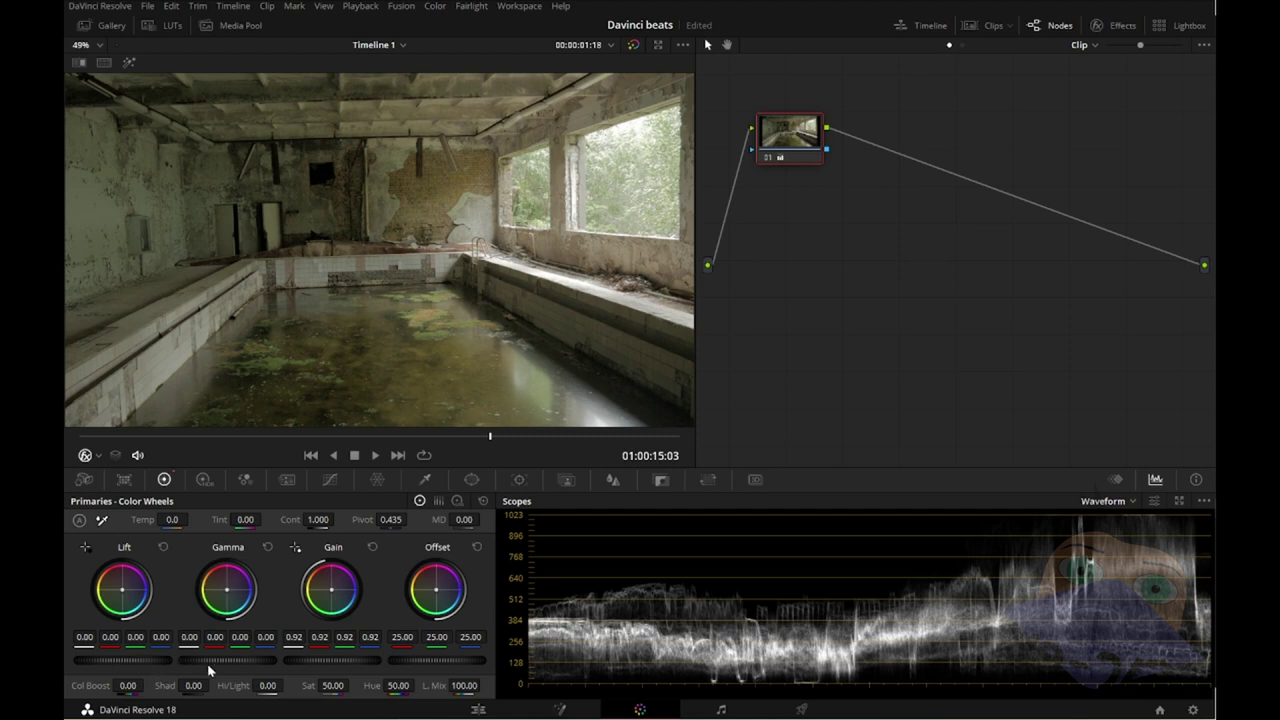
drag(245, 657, 188, 657)
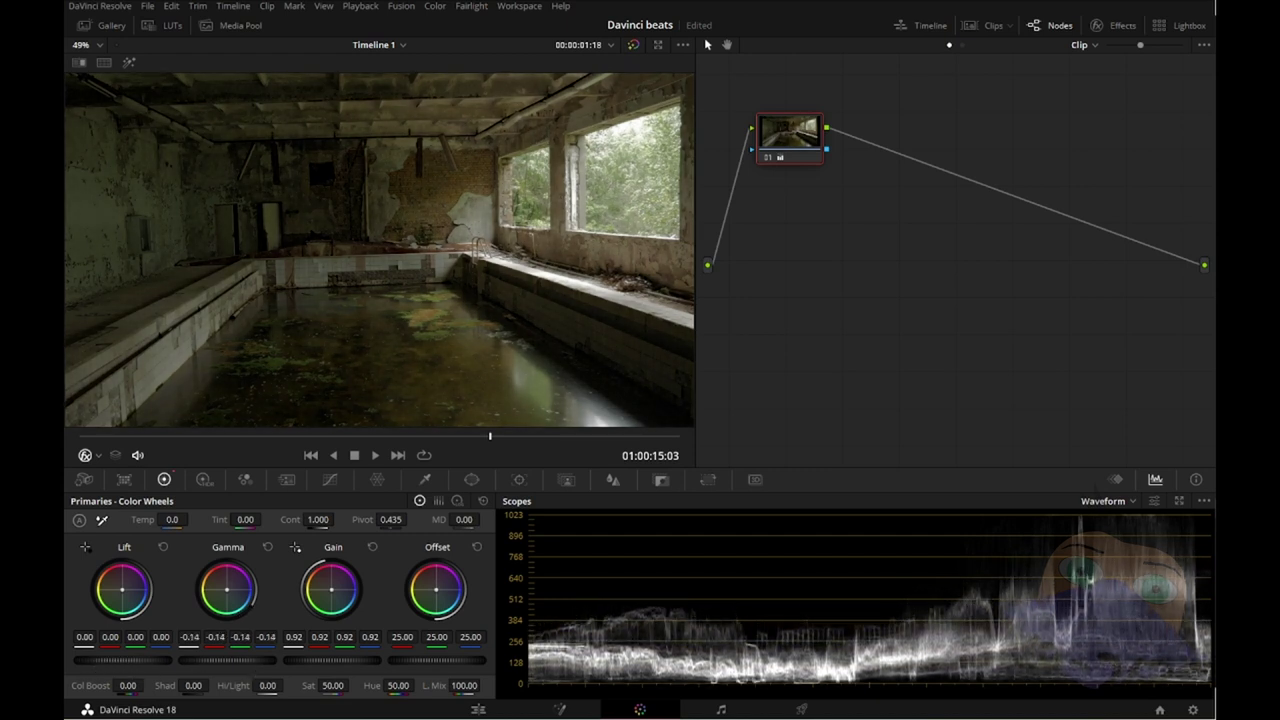
Step: Set contrast to 1.048 and midtone detail to 89, resetting lift and pivot
drag(123, 660, 113, 660)
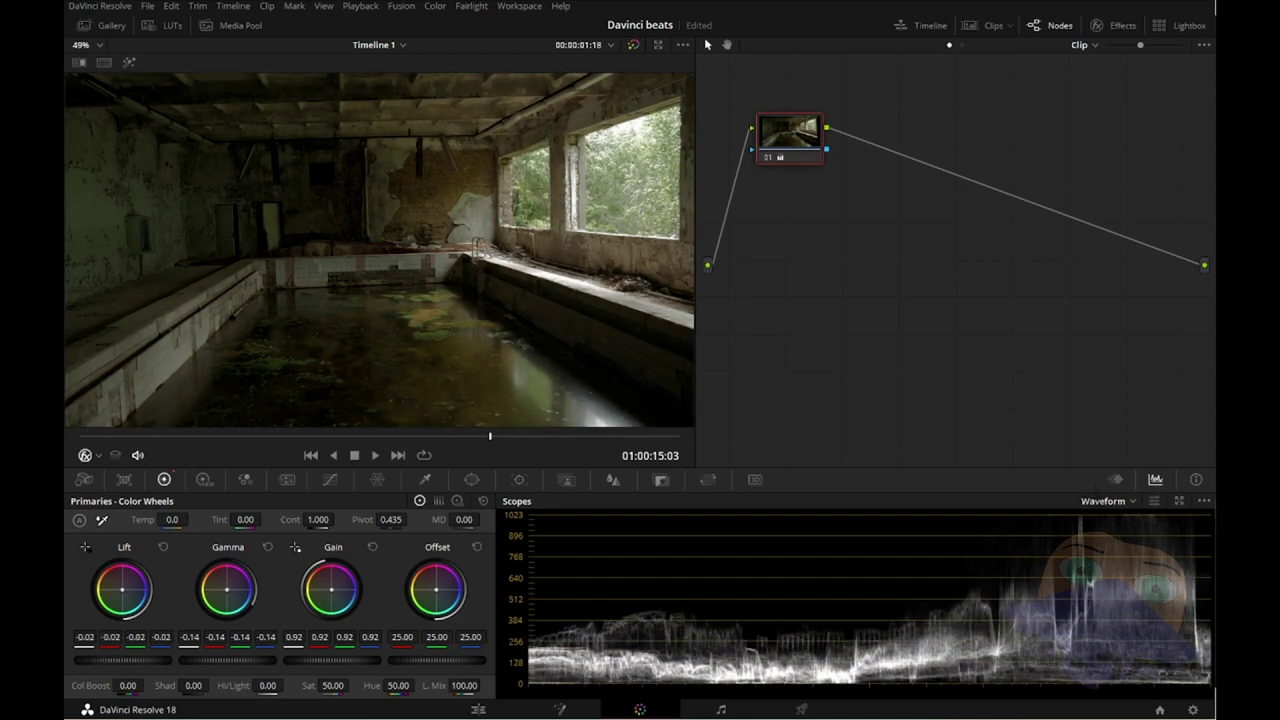
click(162, 548)
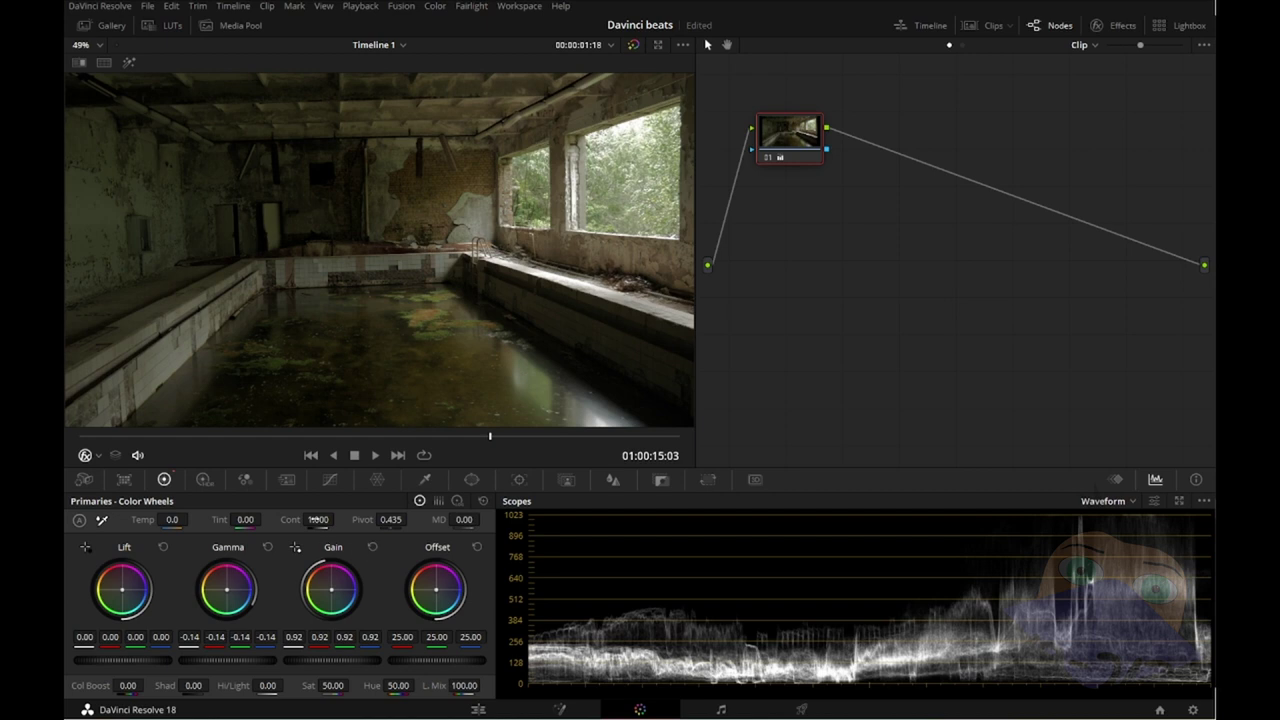
drag(317, 519, 337, 519)
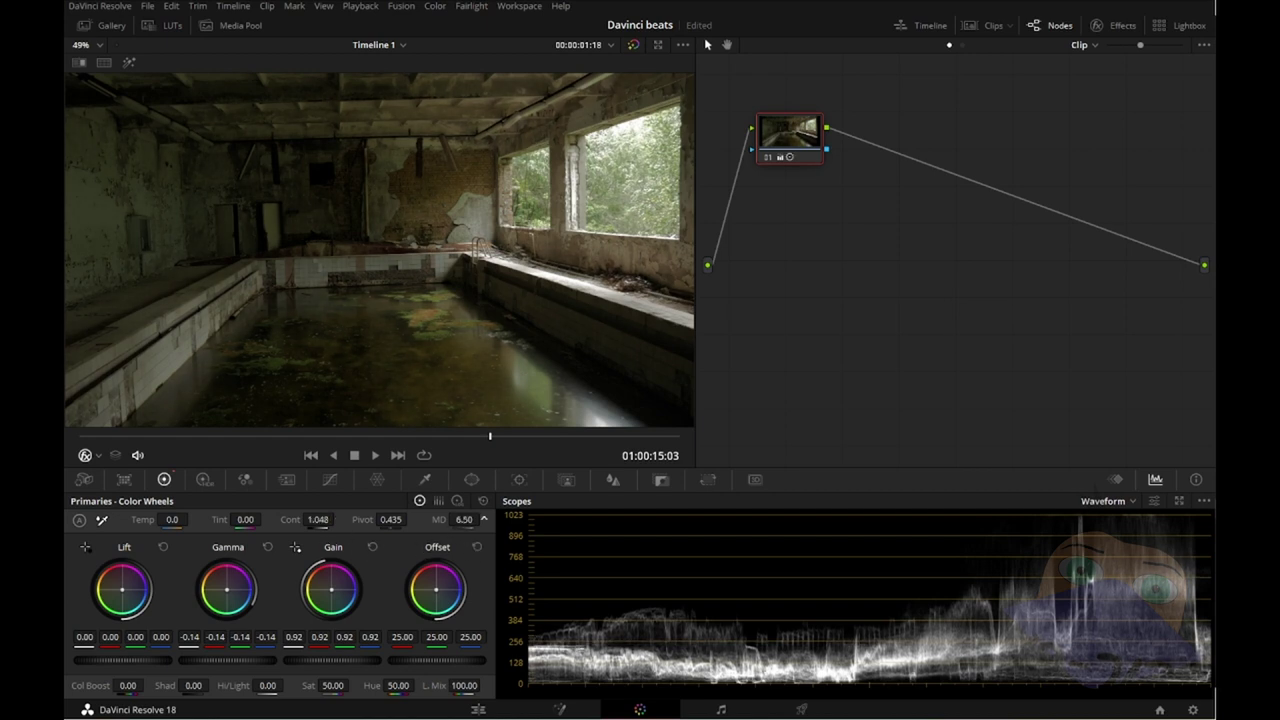
drag(463, 519, 540, 519)
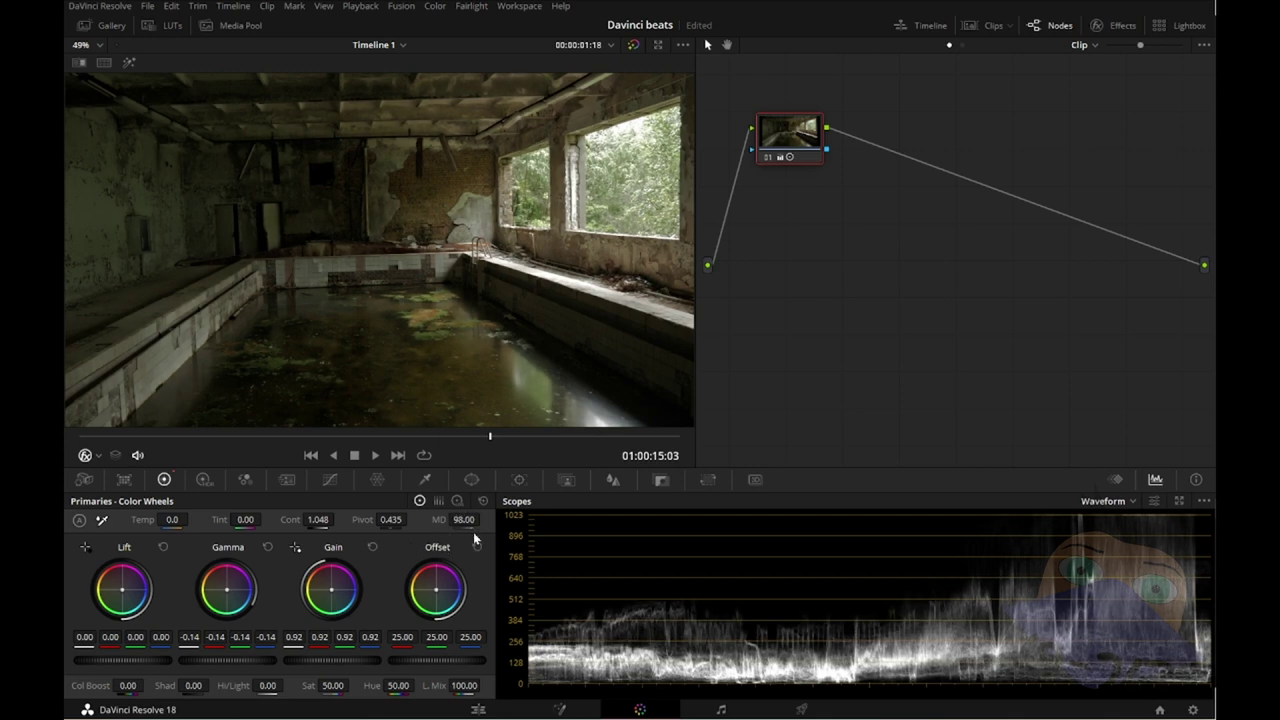
drag(463, 519, 450, 519)
mouse_move(391, 519)
mouse_down()
mouse_move(440, 519)
mouse_move(352, 521)
mouse_up()
double_click(358, 519)
Step: Save the project and drag node 01, detaching its connections
key(ctrl+s)
click(789, 133)
drag(789, 133, 789, 133)
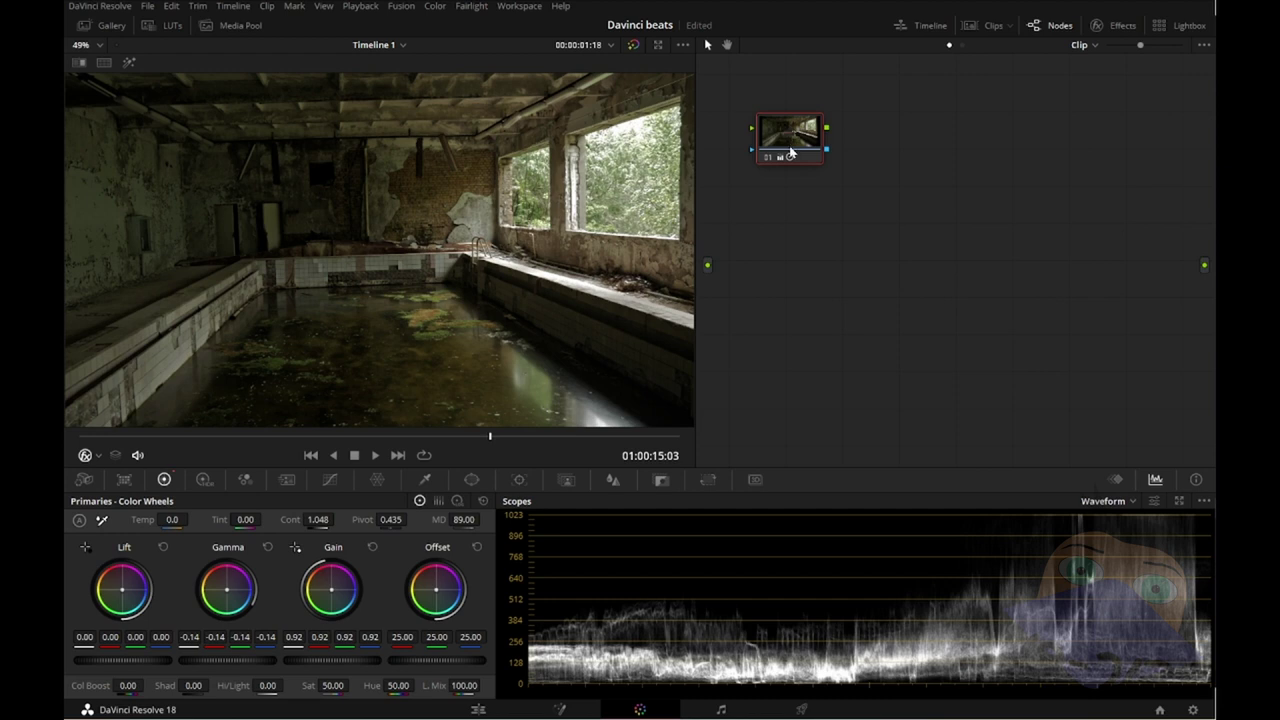
Step: Reconnect node 01 and toggle its grade on and off to compare with the original
key(ctrl+z)
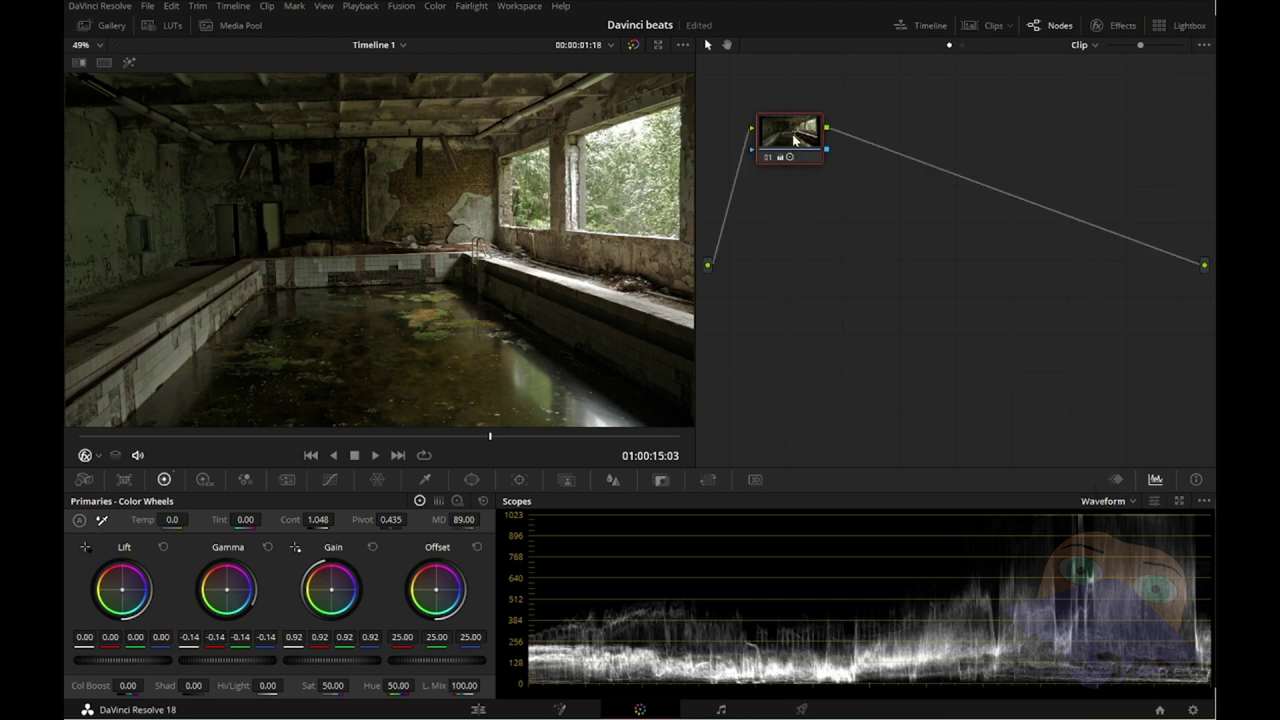
drag(795, 140, 815, 152)
key(ctrl+d)
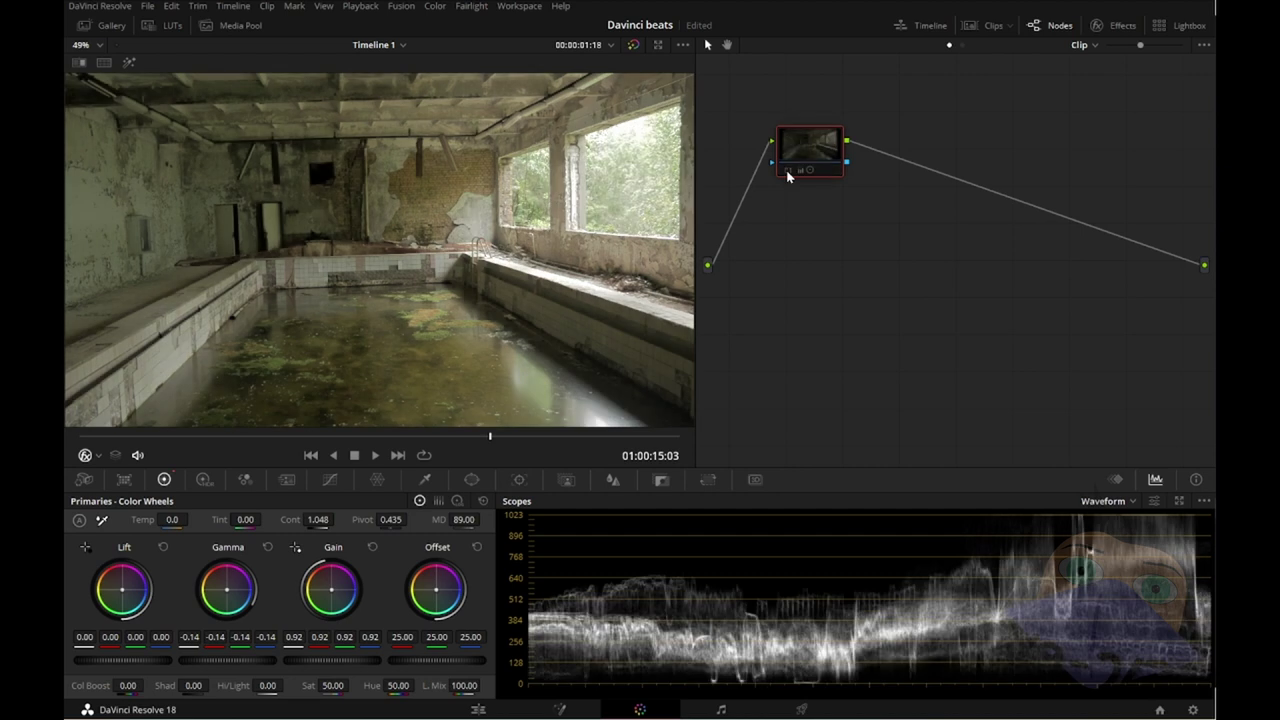
click(787, 172)
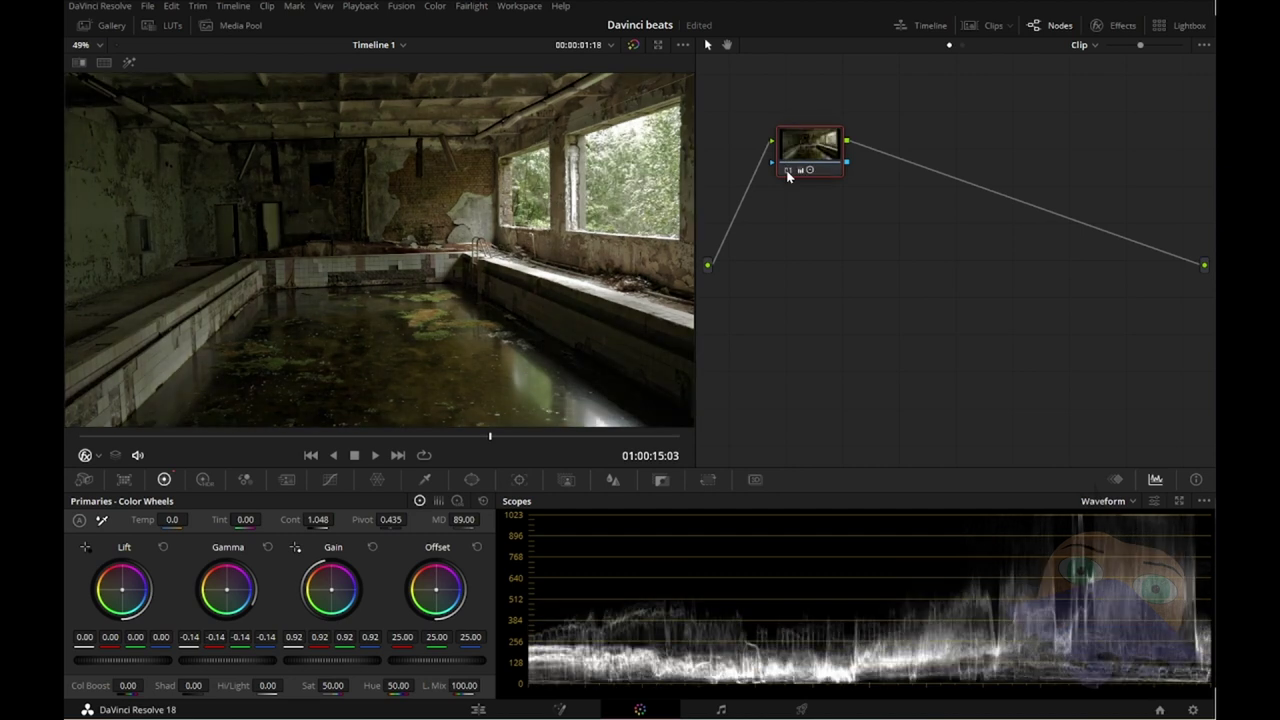
click(787, 172)
click(787, 172)
click(787, 172)
click(787, 172)
click(787, 173)
click(787, 173)
Step: Add a little blue to the gamma midtones and nudge the offset blue balance
drag(265, 637, 279, 637)
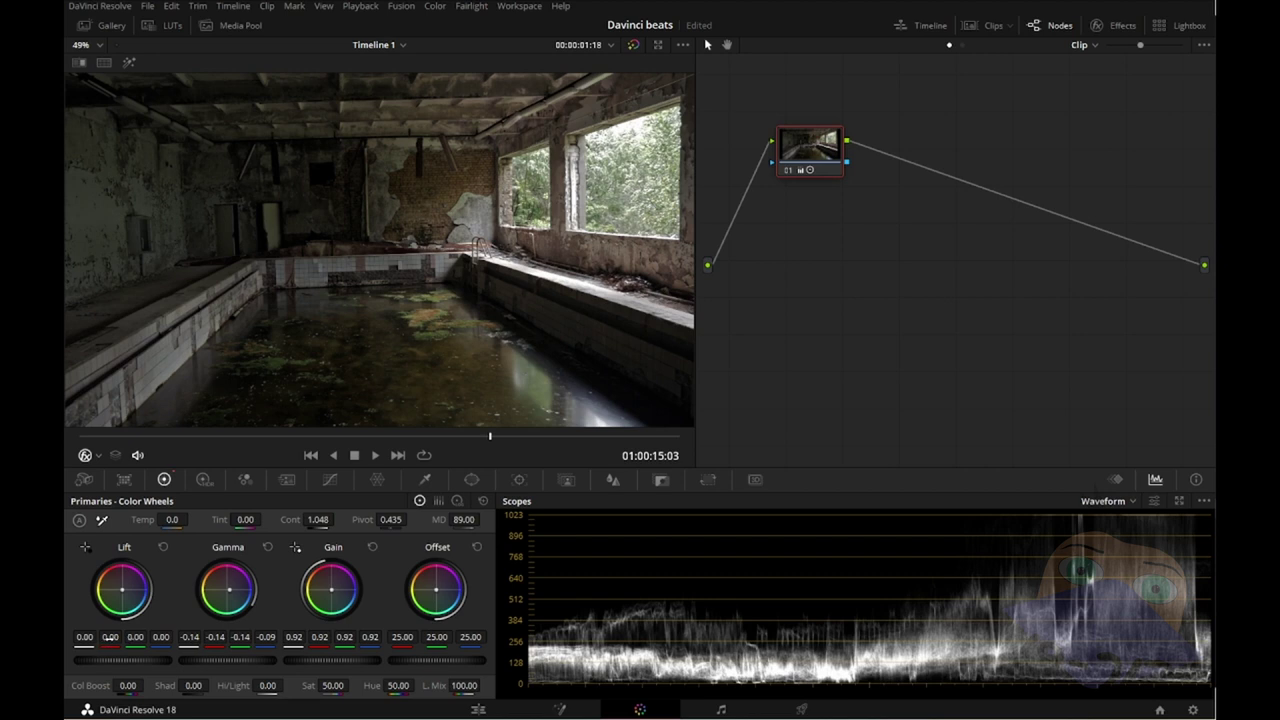
drag(110, 637, 105, 637)
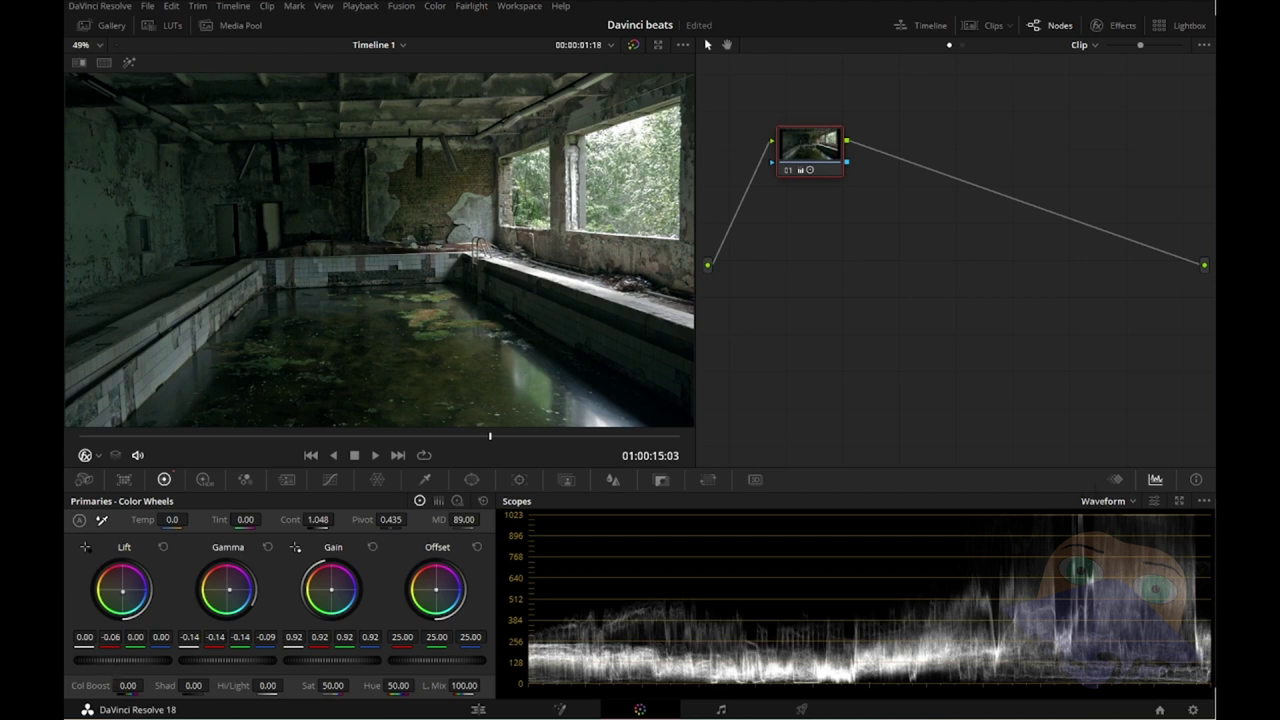
key(ctrl+z)
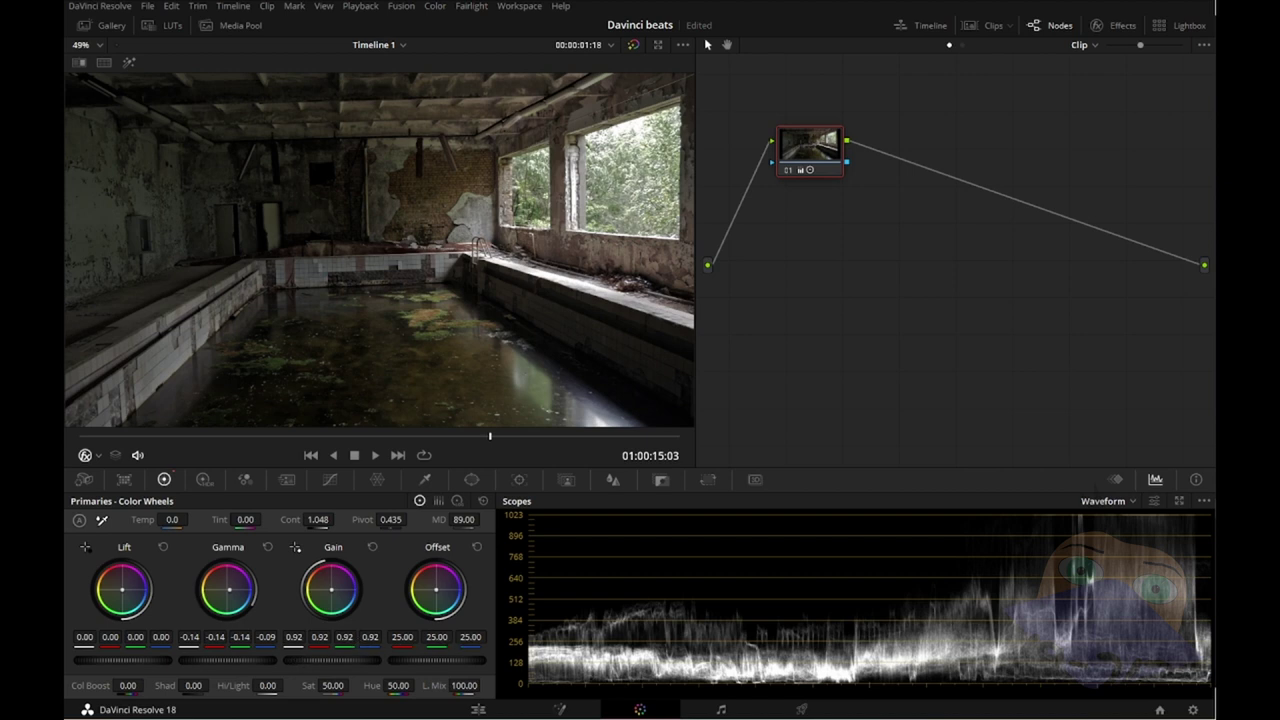
mouse_move(470, 637)
mouse_down()
mouse_move(490, 637)
mouse_move(452, 637)
mouse_move(472, 637)
mouse_up()
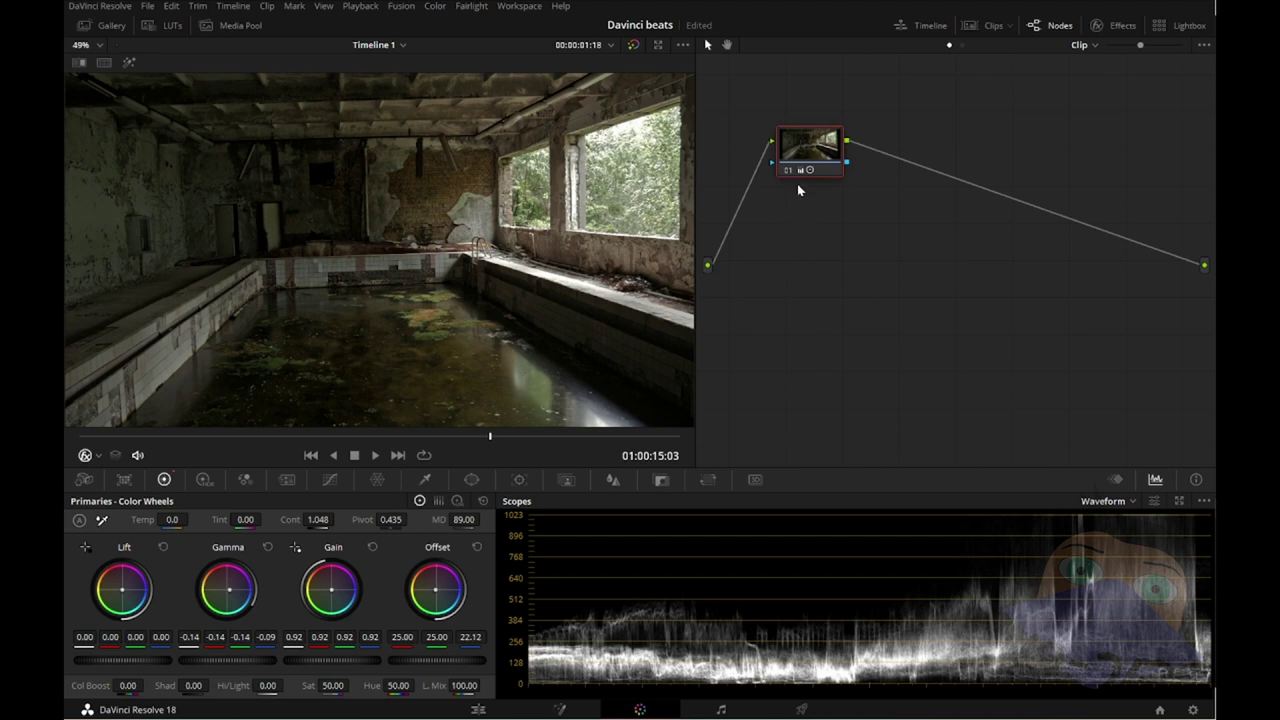
Step: Compare node 01 against the ungraded image again, then add serial node 02
click(787, 170)
click(787, 170)
click(787, 170)
click(787, 170)
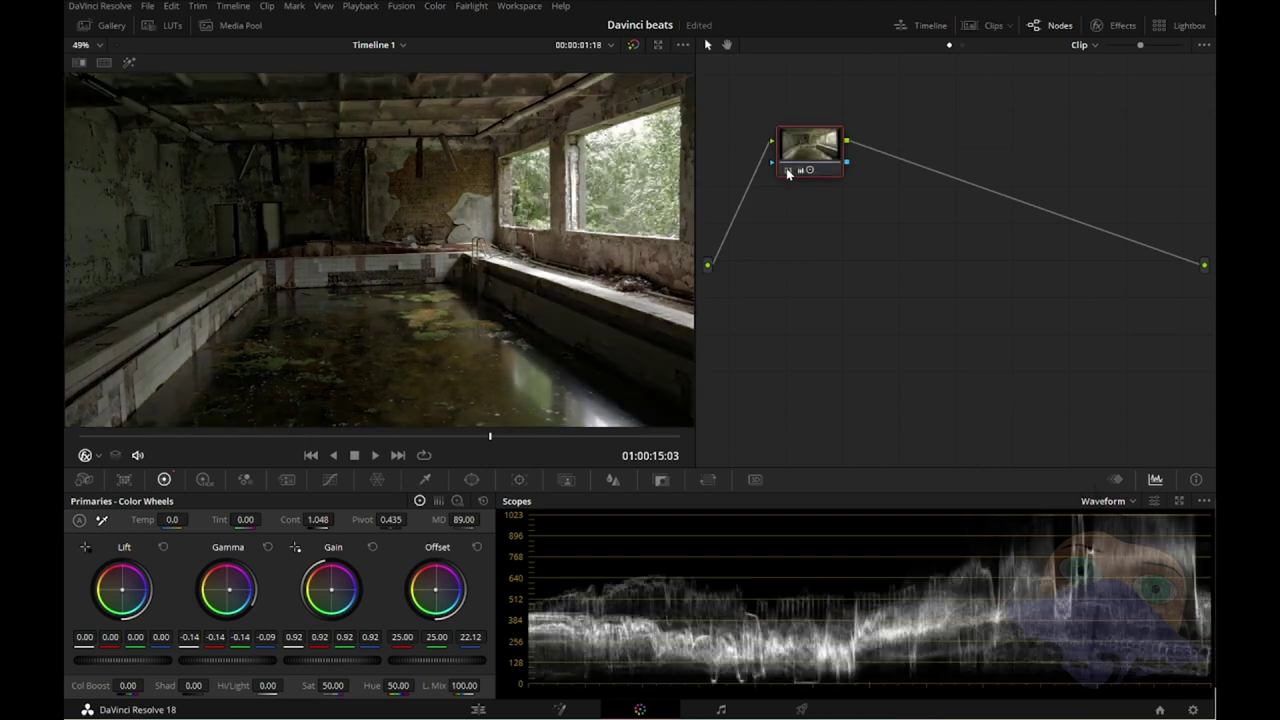
click(788, 171)
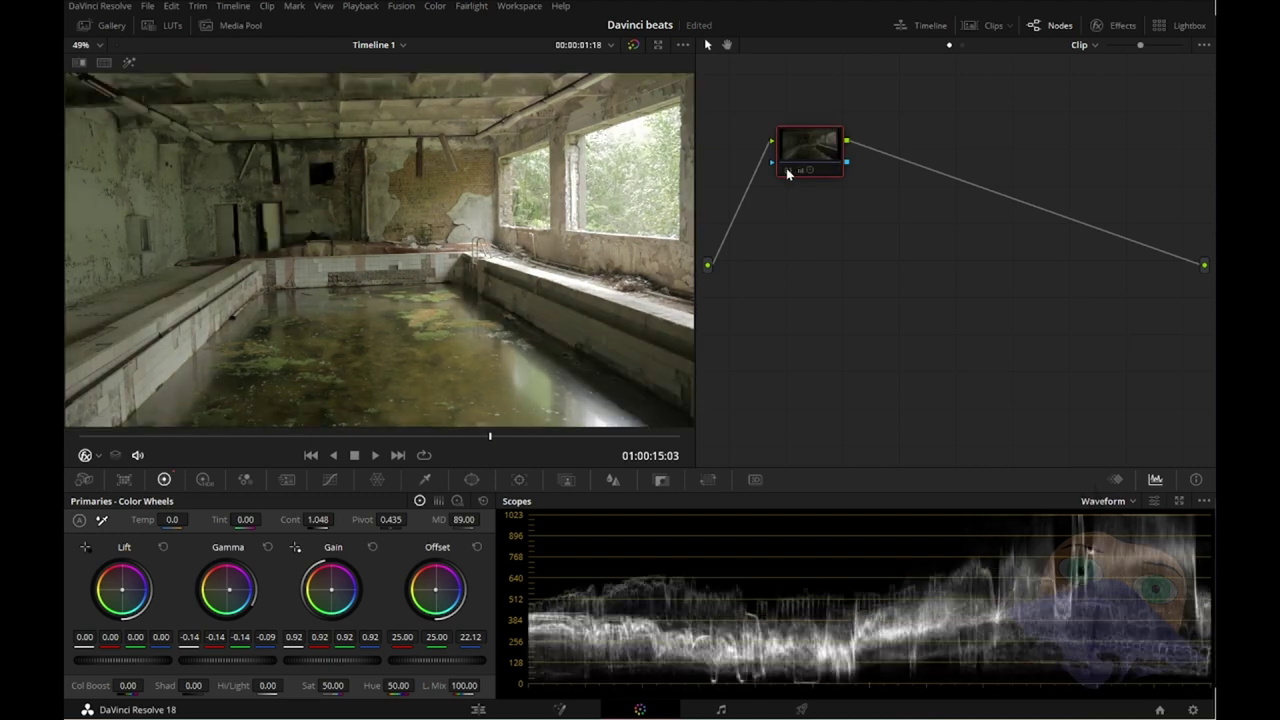
click(788, 171)
click(788, 172)
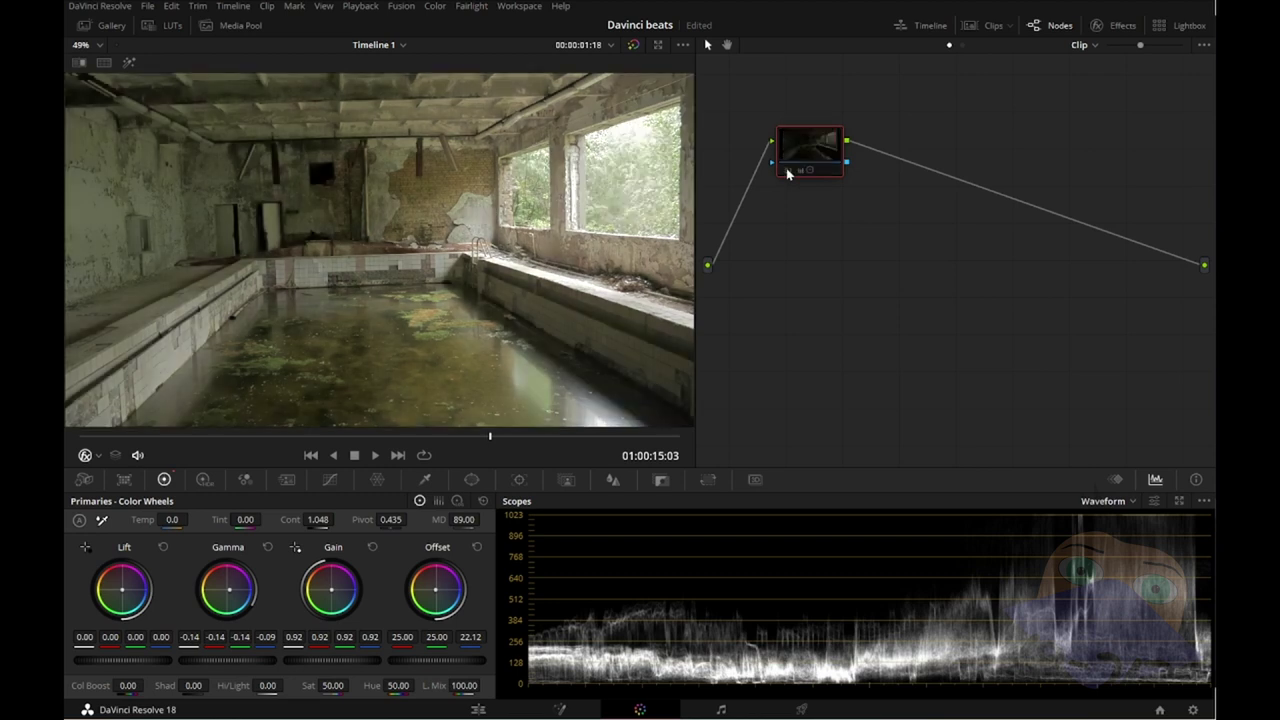
click(788, 172)
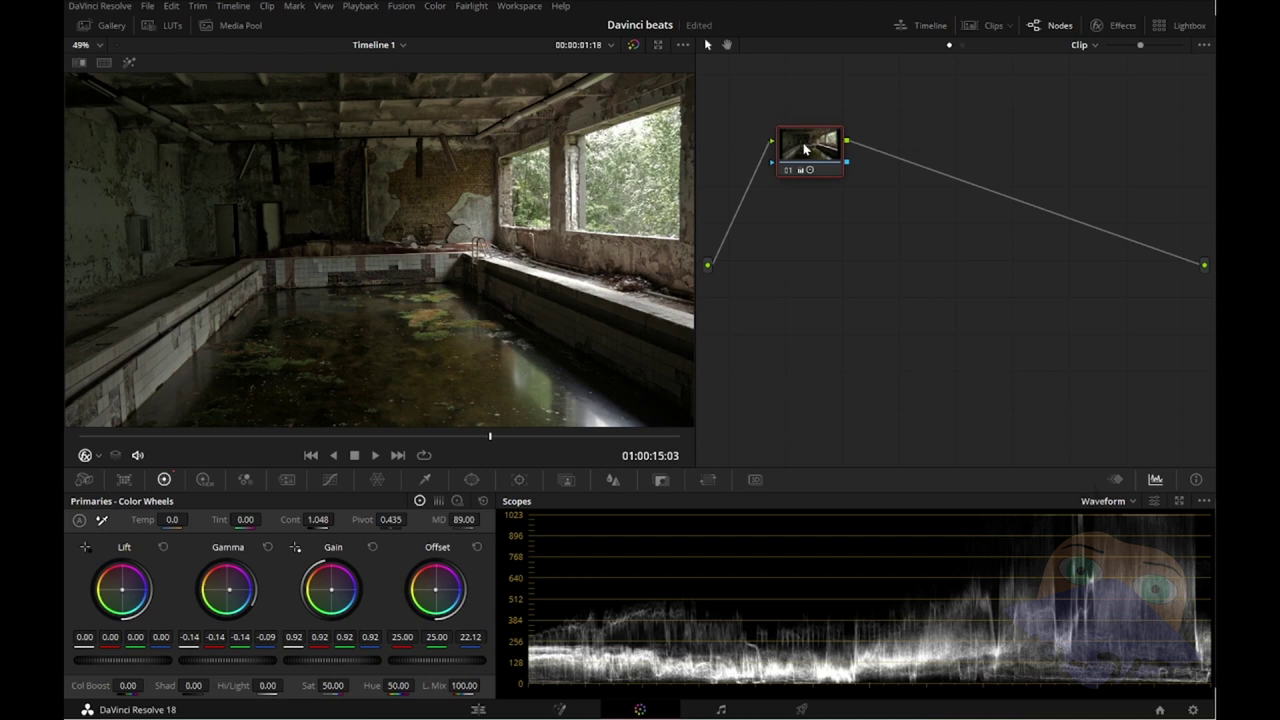
key(alt+s)
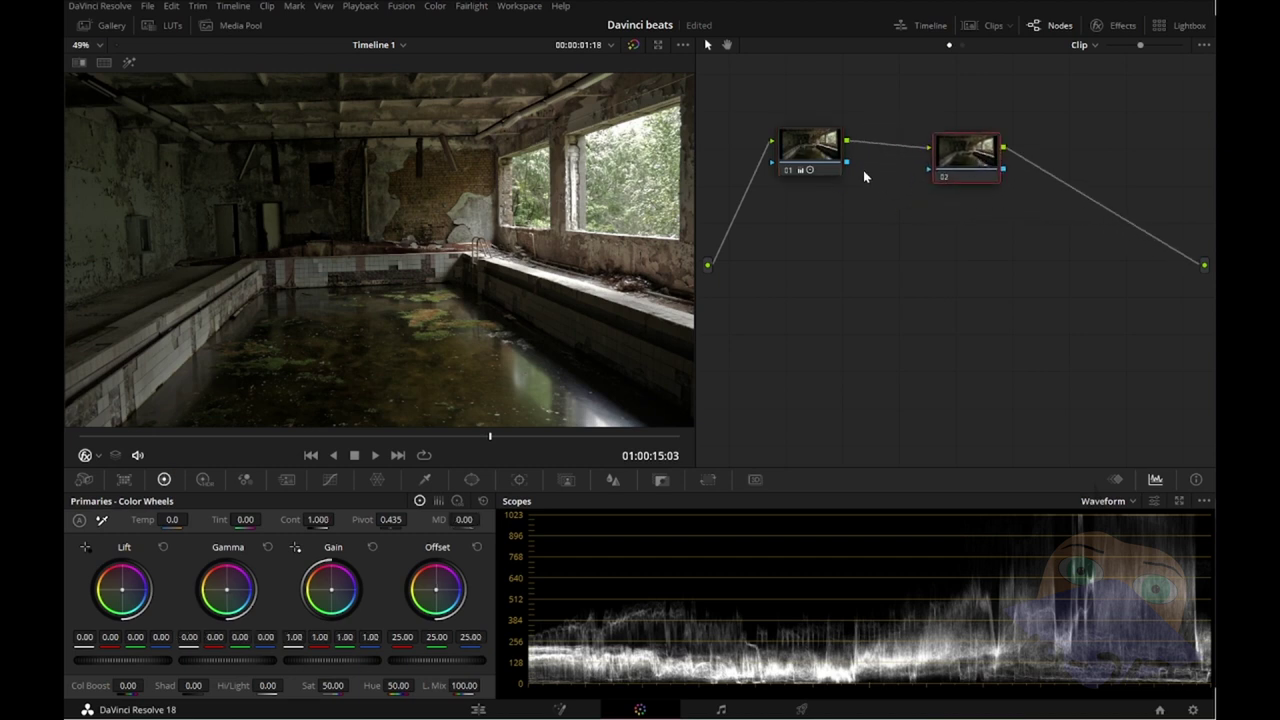
Step: Rearrange nodes 01 and 02 in the node graph, nudging node 02 into place
drag(818, 150, 805, 178)
drag(940, 165, 940, 183)
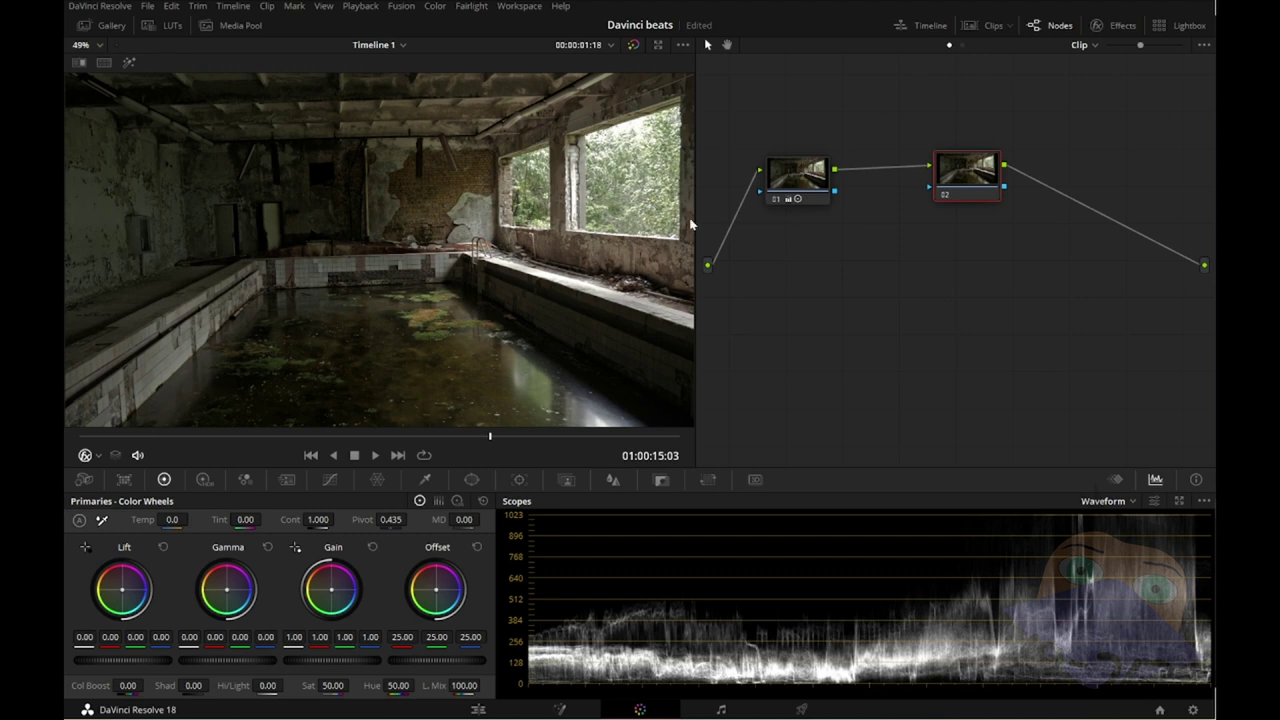
drag(935, 182, 932, 188)
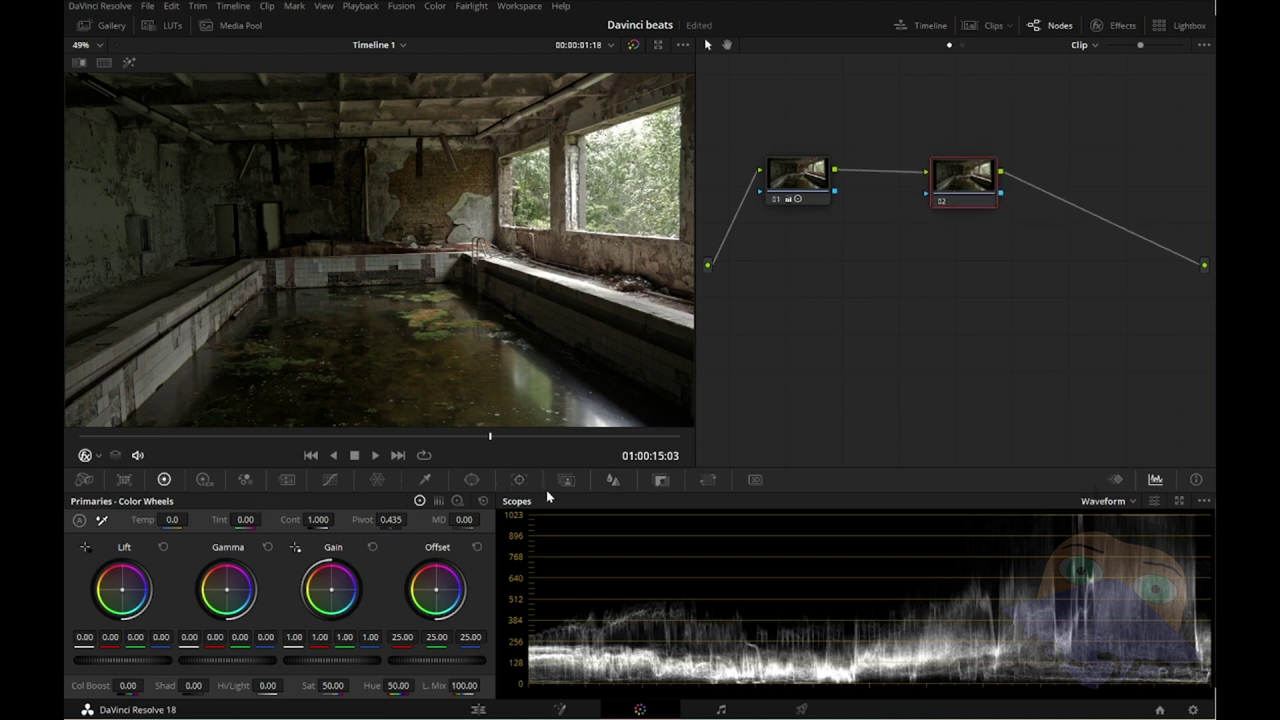
Step: Draw a closed custom curve window on node 02 around the large right-hand window
click(471, 480)
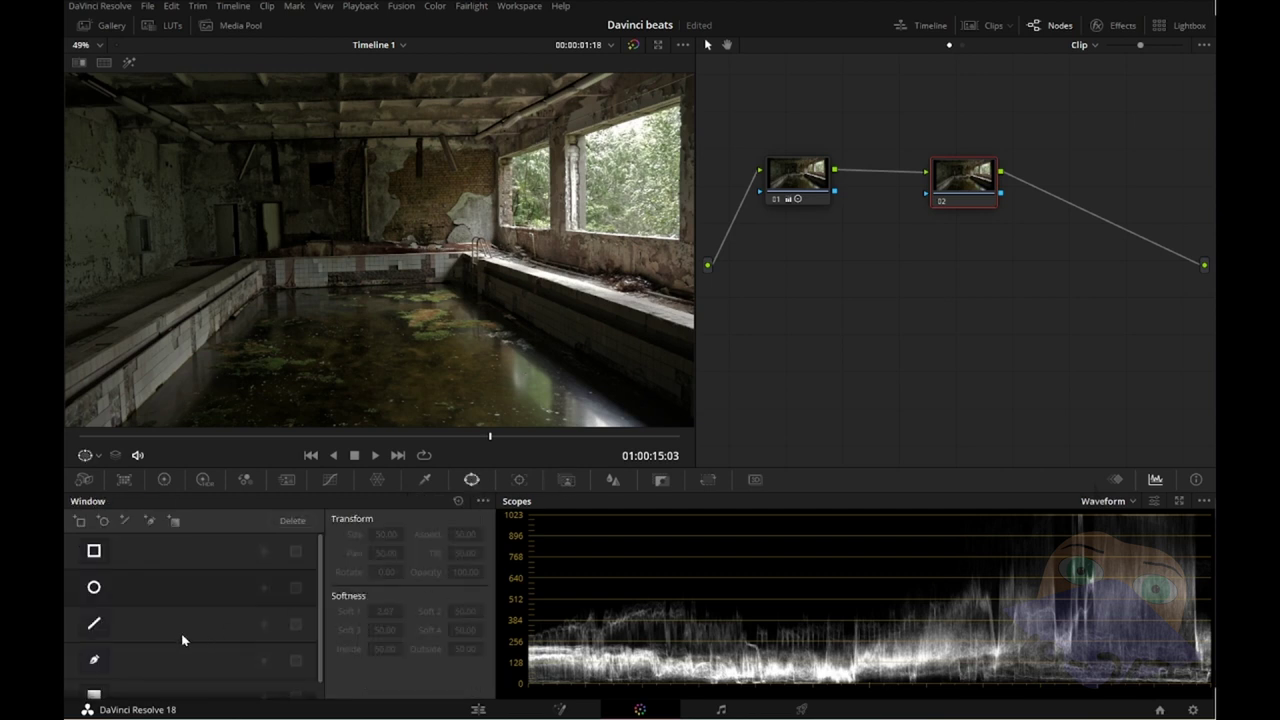
click(94, 660)
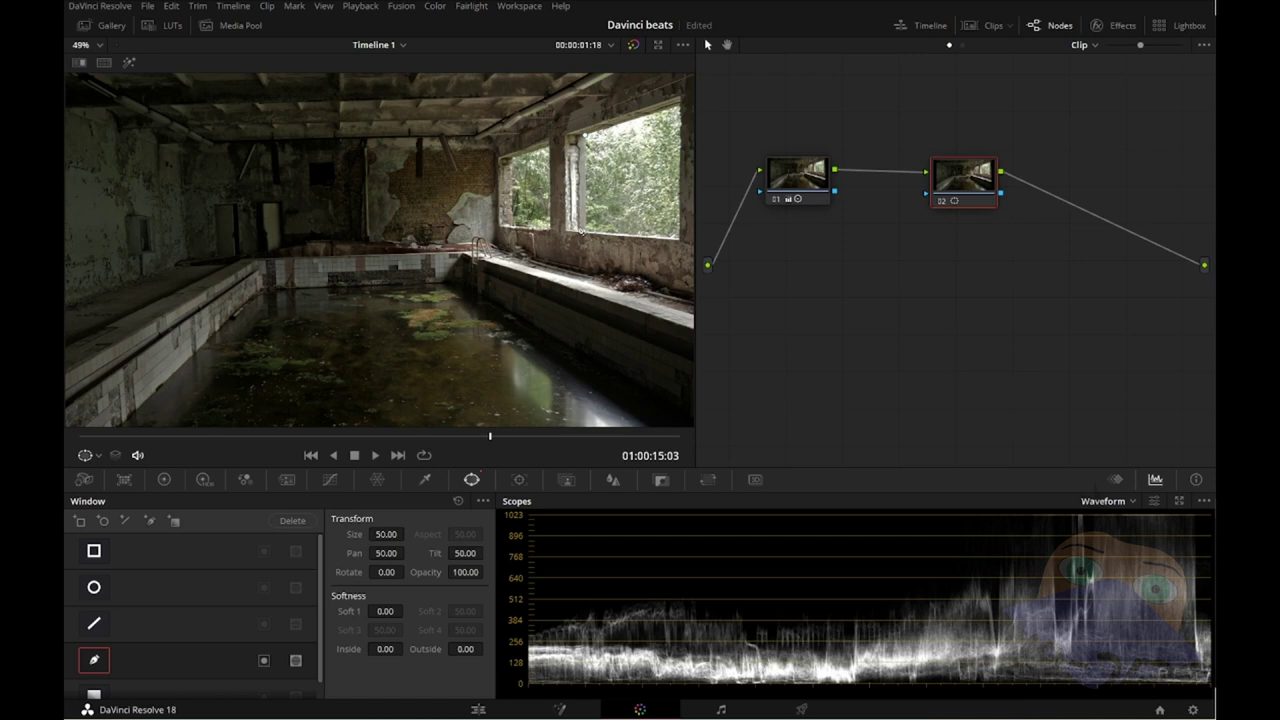
click(582, 232)
click(681, 238)
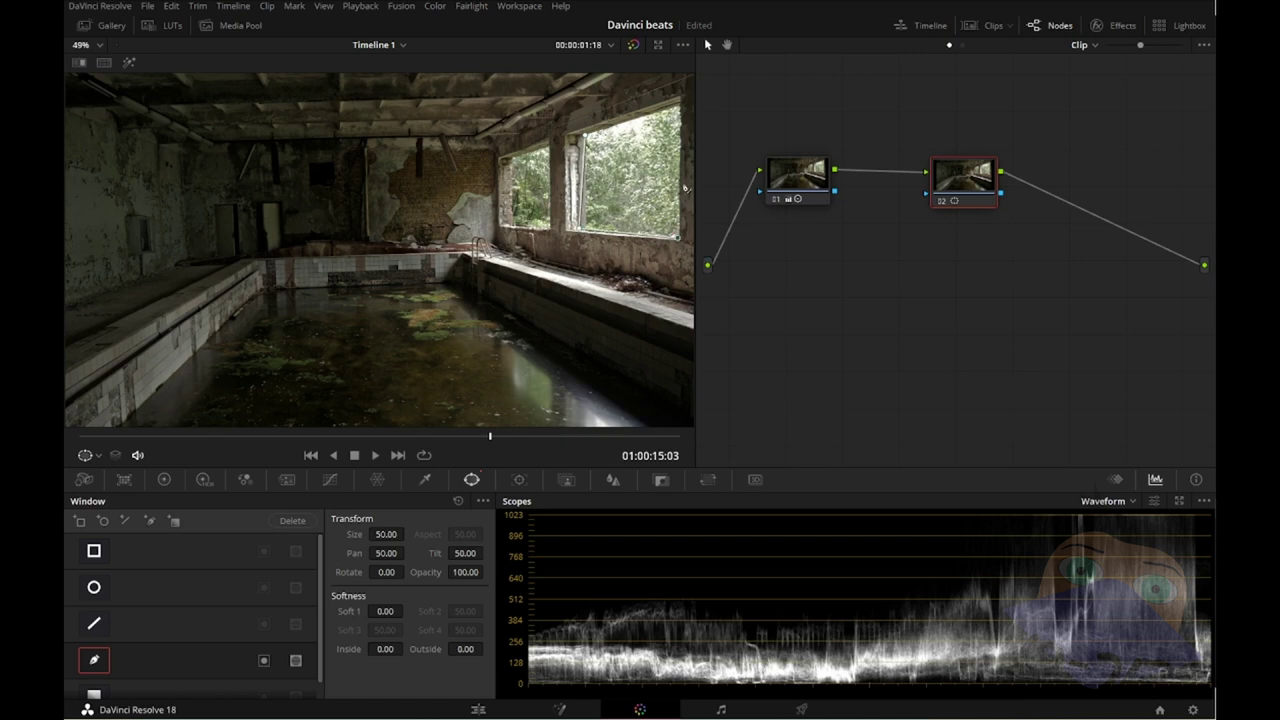
click(680, 106)
click(586, 136)
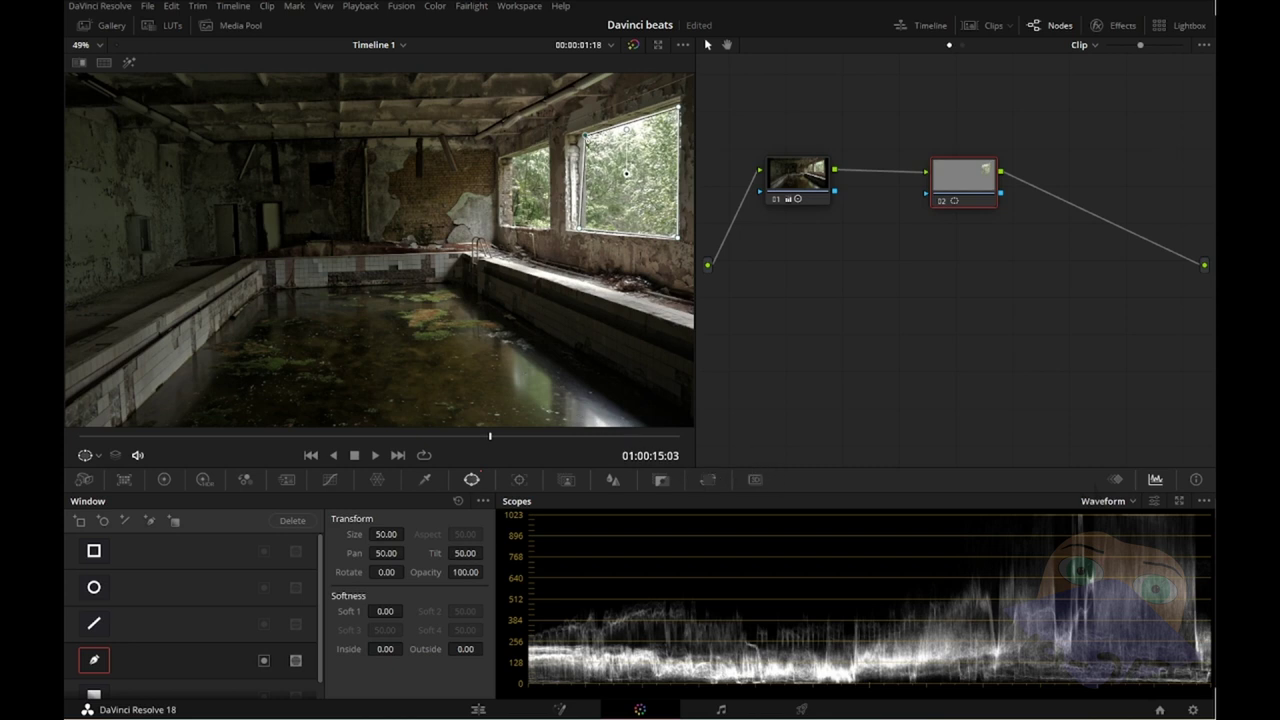
Step: Adjust the mask's top-left and bottom-left corners to fit the window frame
drag(584, 135, 577, 138)
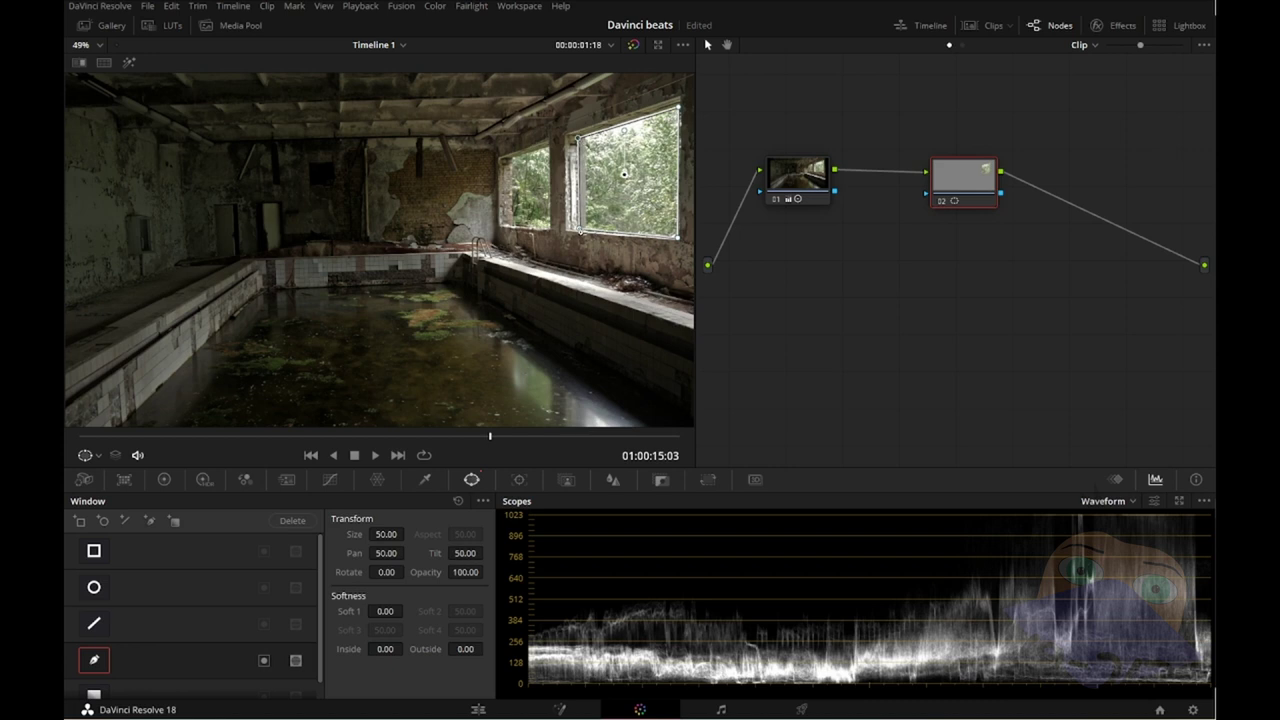
drag(581, 232, 583, 230)
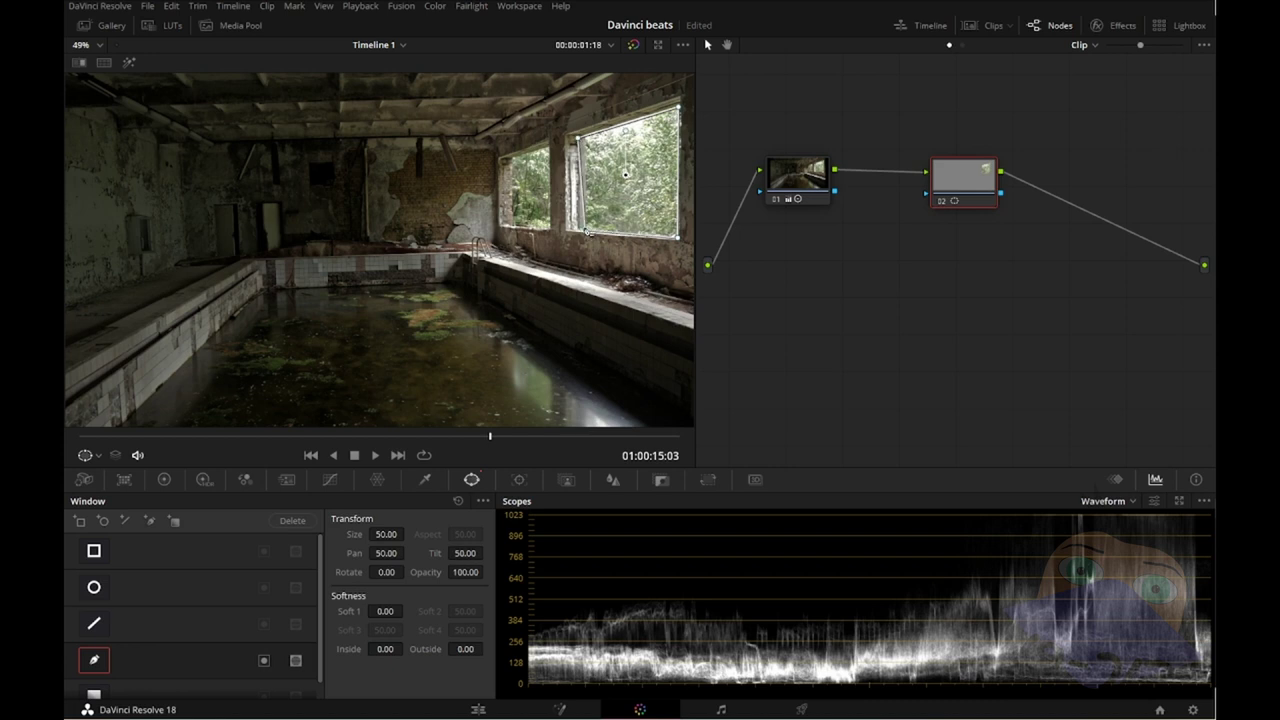
drag(578, 141, 584, 136)
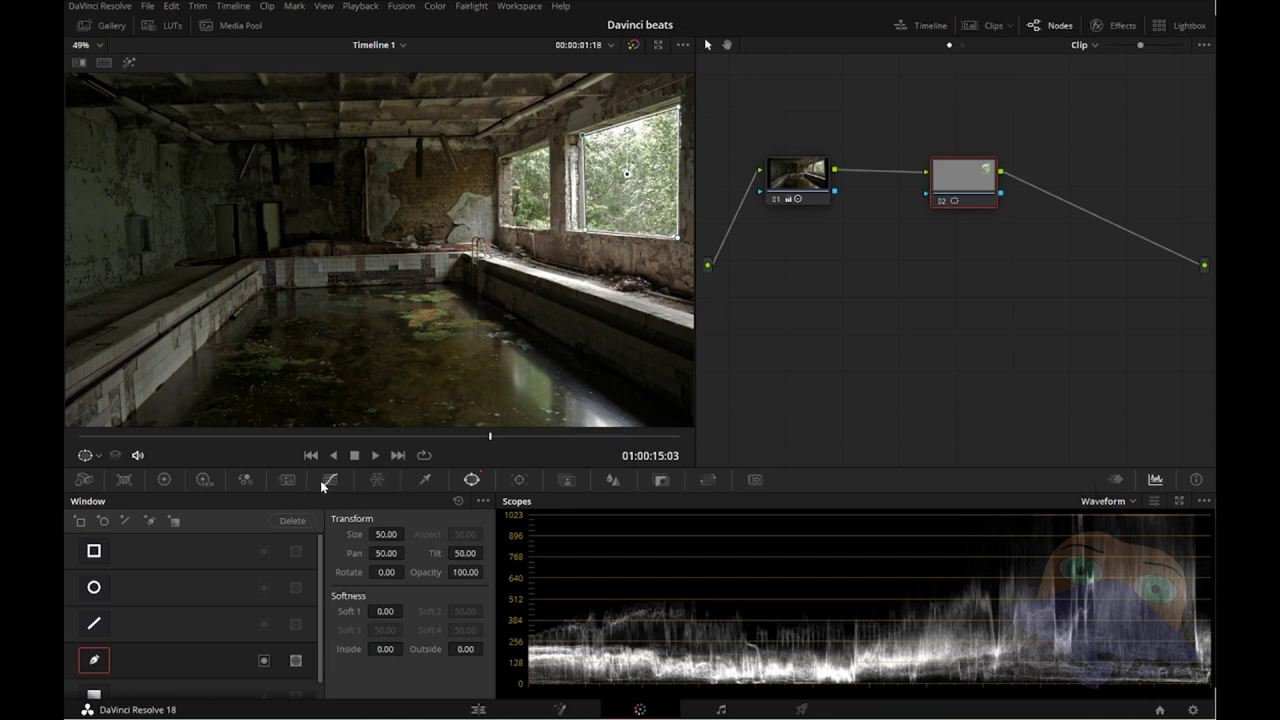
Step: Brighten node 02's window area by raising Offset and Gain, then compare against node 01
click(164, 479)
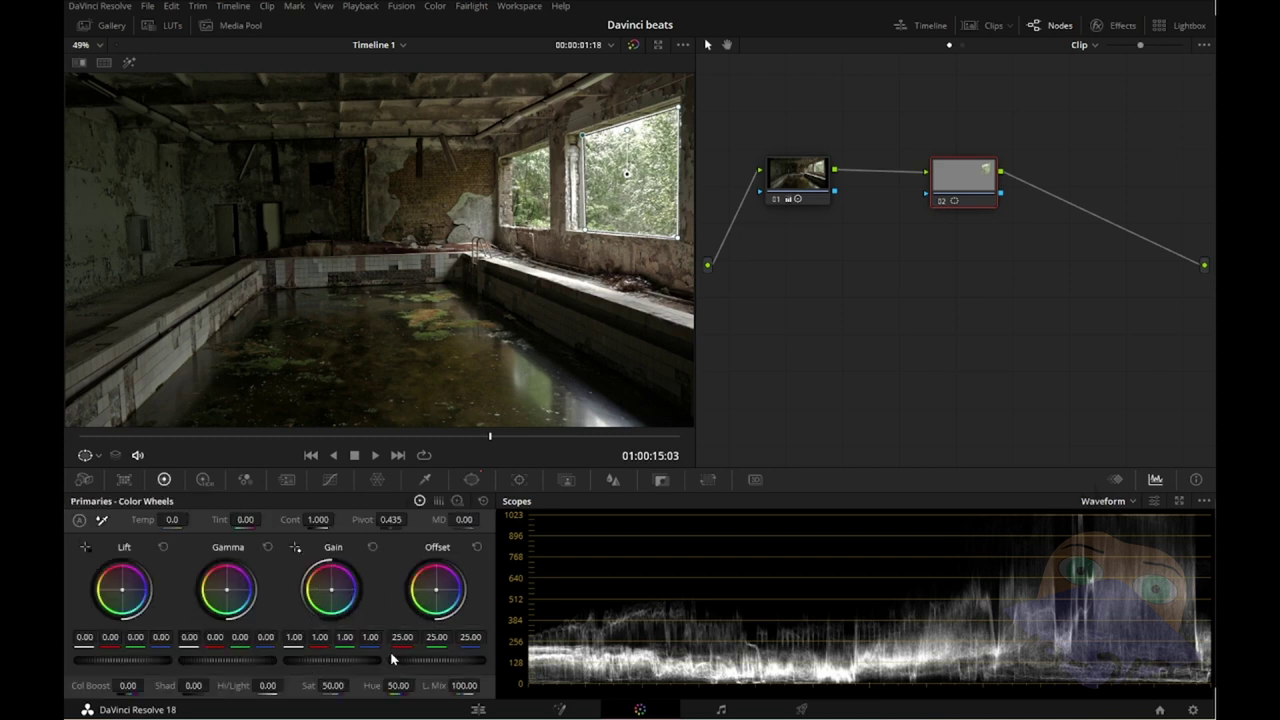
mouse_move(400, 660)
mouse_down()
mouse_move(450, 660)
mouse_move(410, 660)
mouse_move(436, 667)
mouse_up()
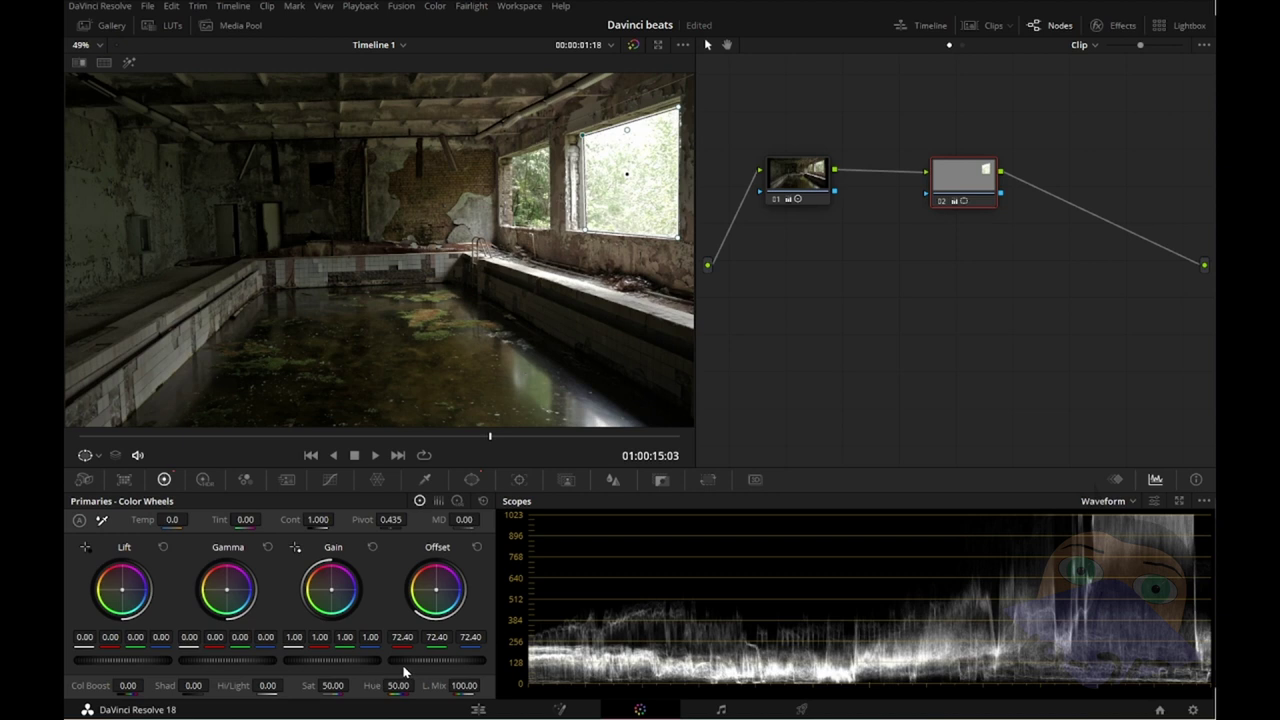
drag(432, 662, 397, 662)
mouse_move(318, 662)
mouse_down()
mouse_move(355, 665)
mouse_move(330, 662)
mouse_up()
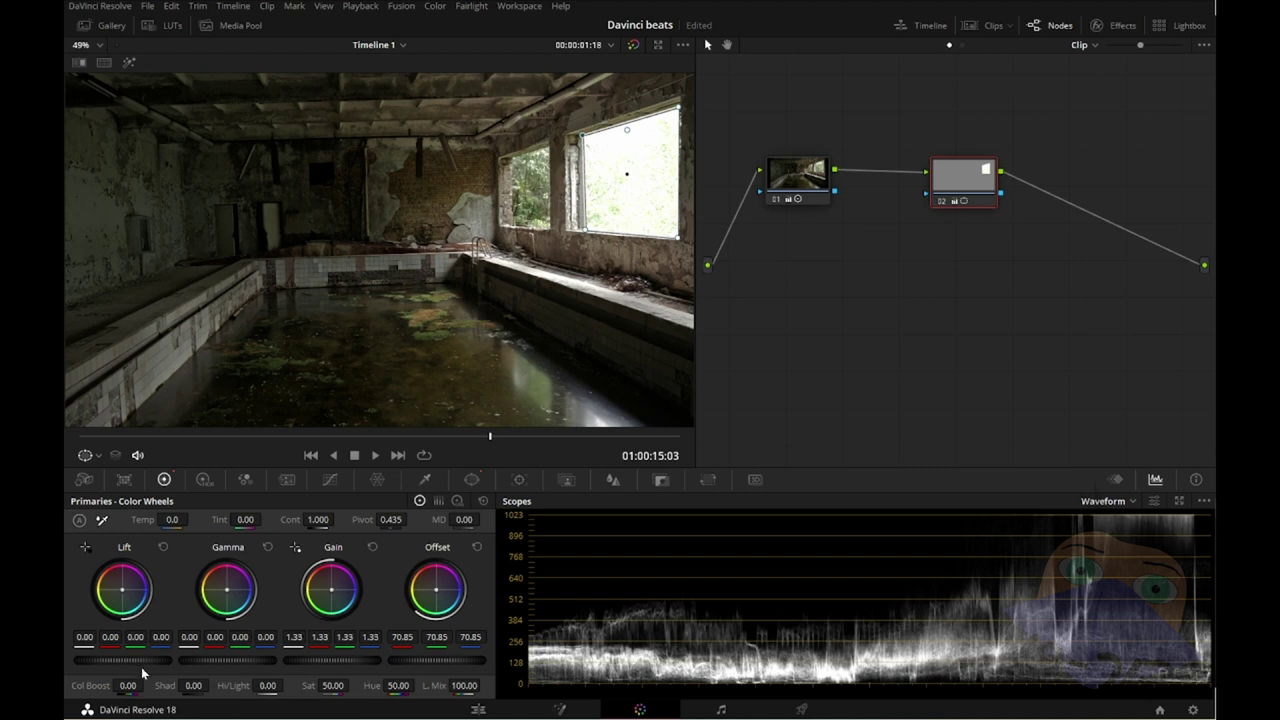
drag(148, 664, 100, 662)
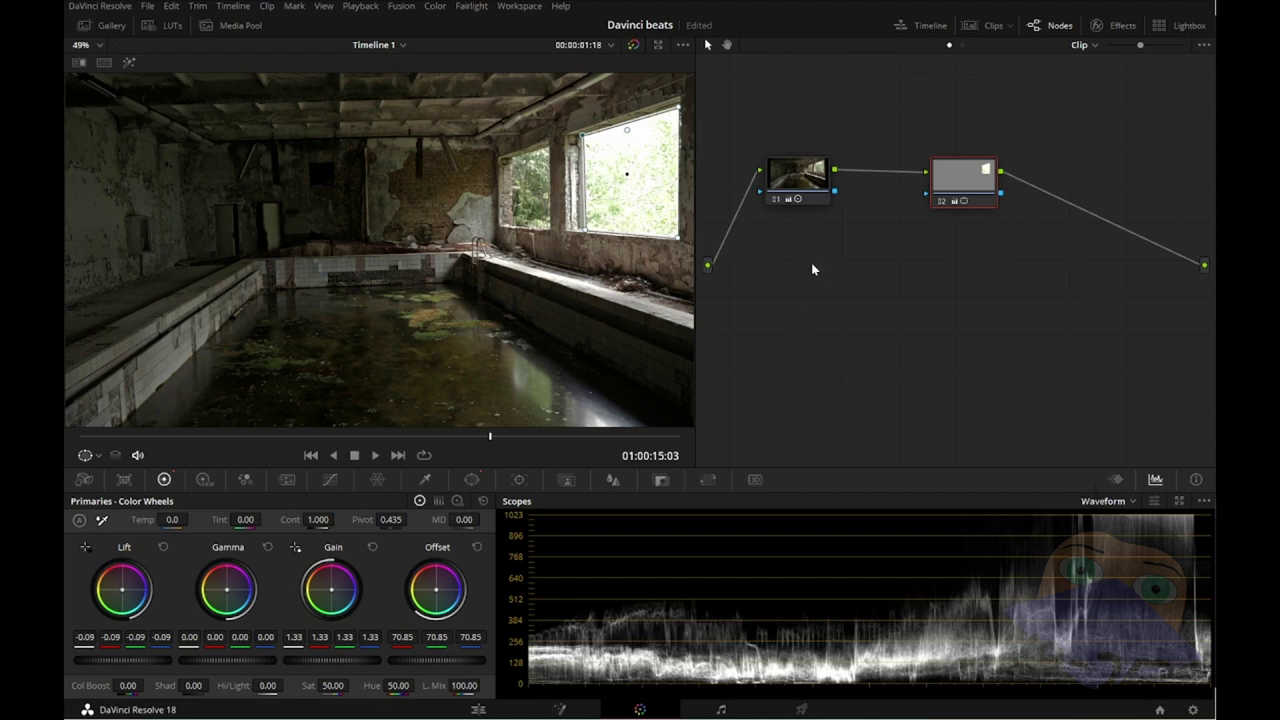
click(800, 175)
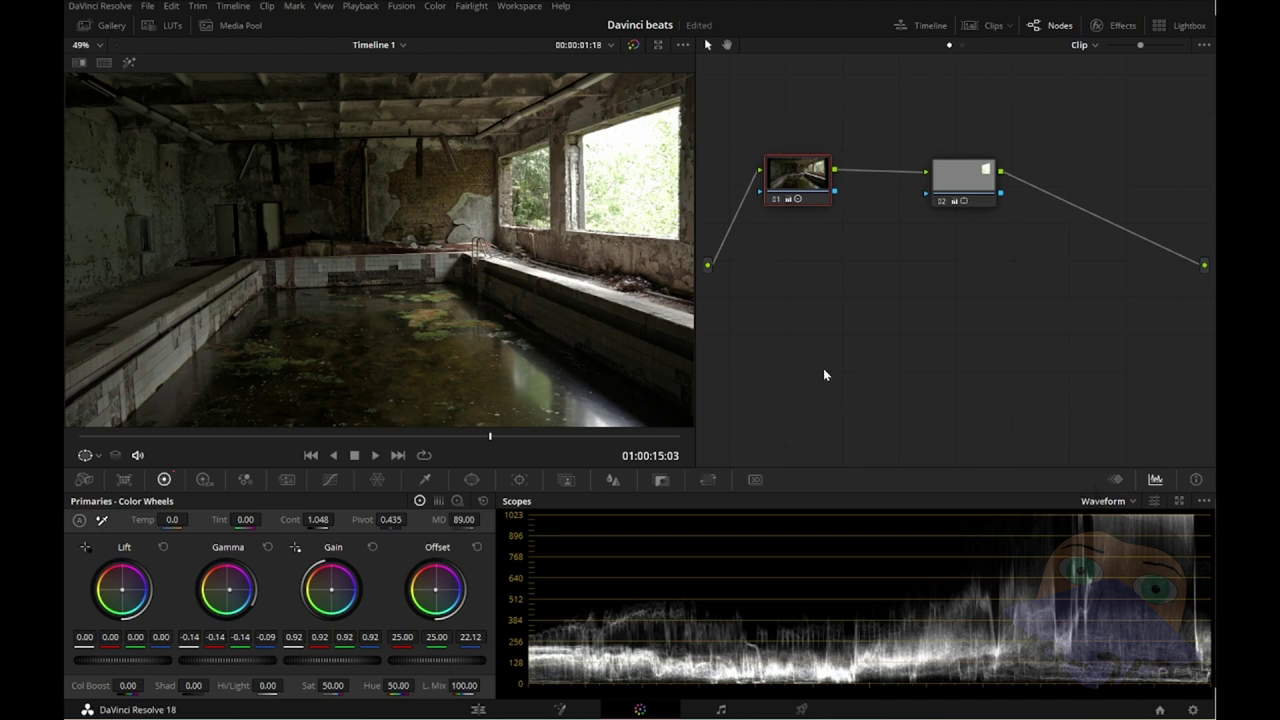
Step: Reset node 02's Offset and Gain, then lower Offset to -9.90 to darken the windows
click(980, 176)
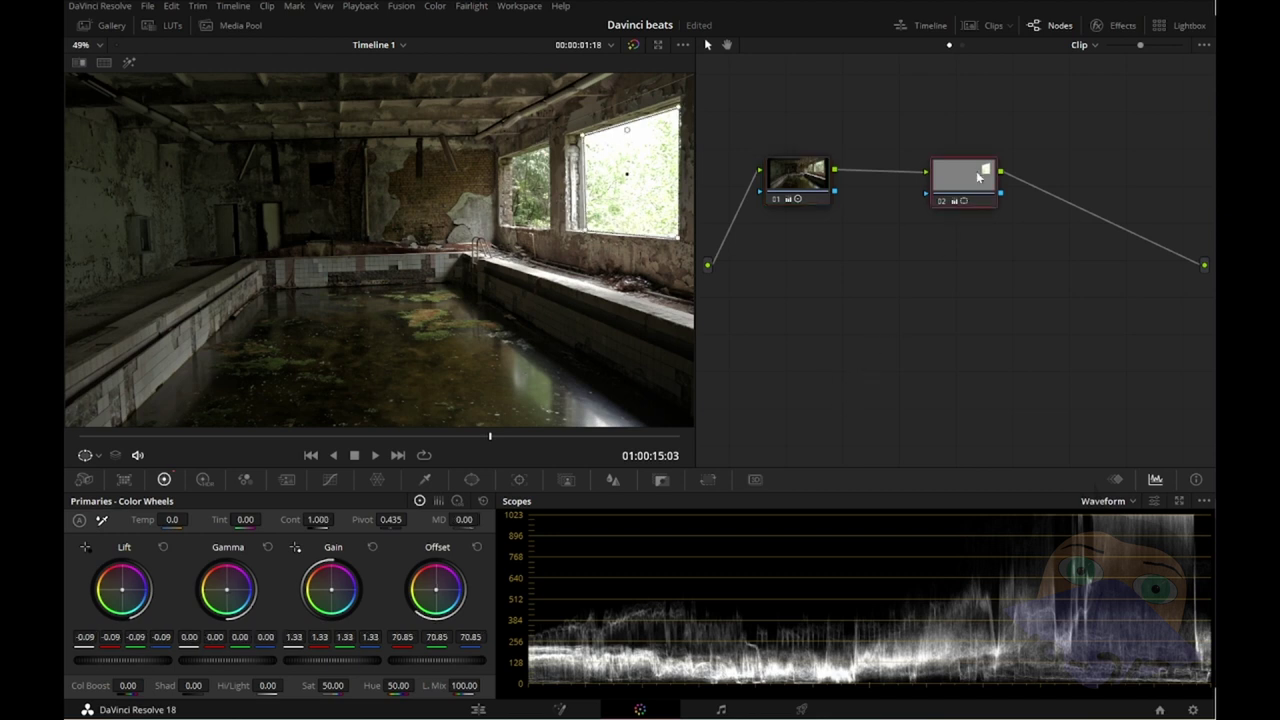
click(477, 547)
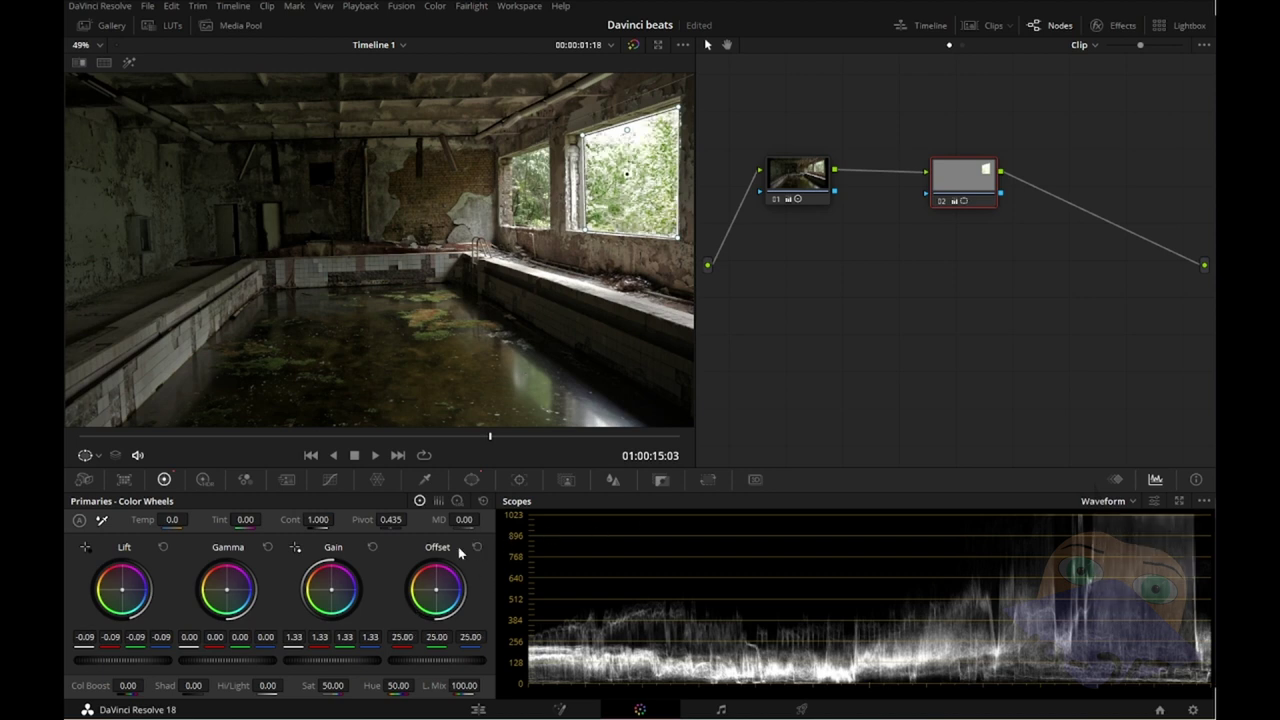
click(372, 547)
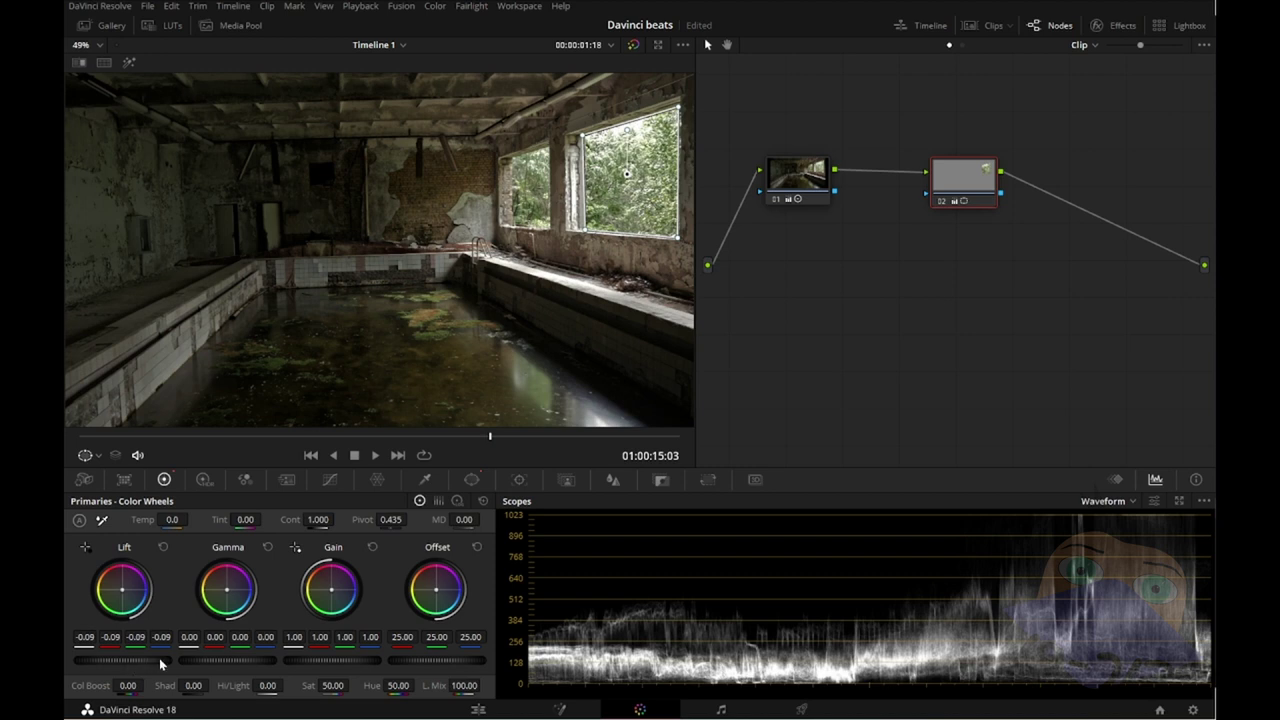
drag(479, 663, 370, 663)
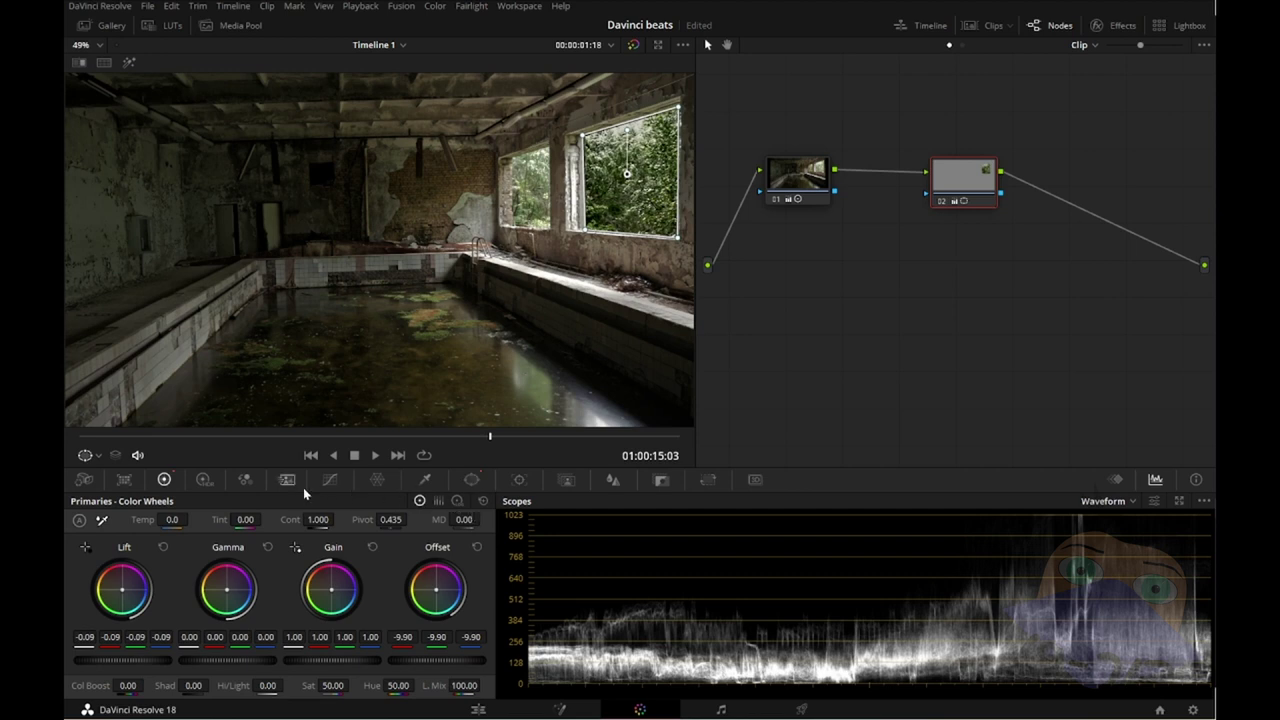
click(471, 480)
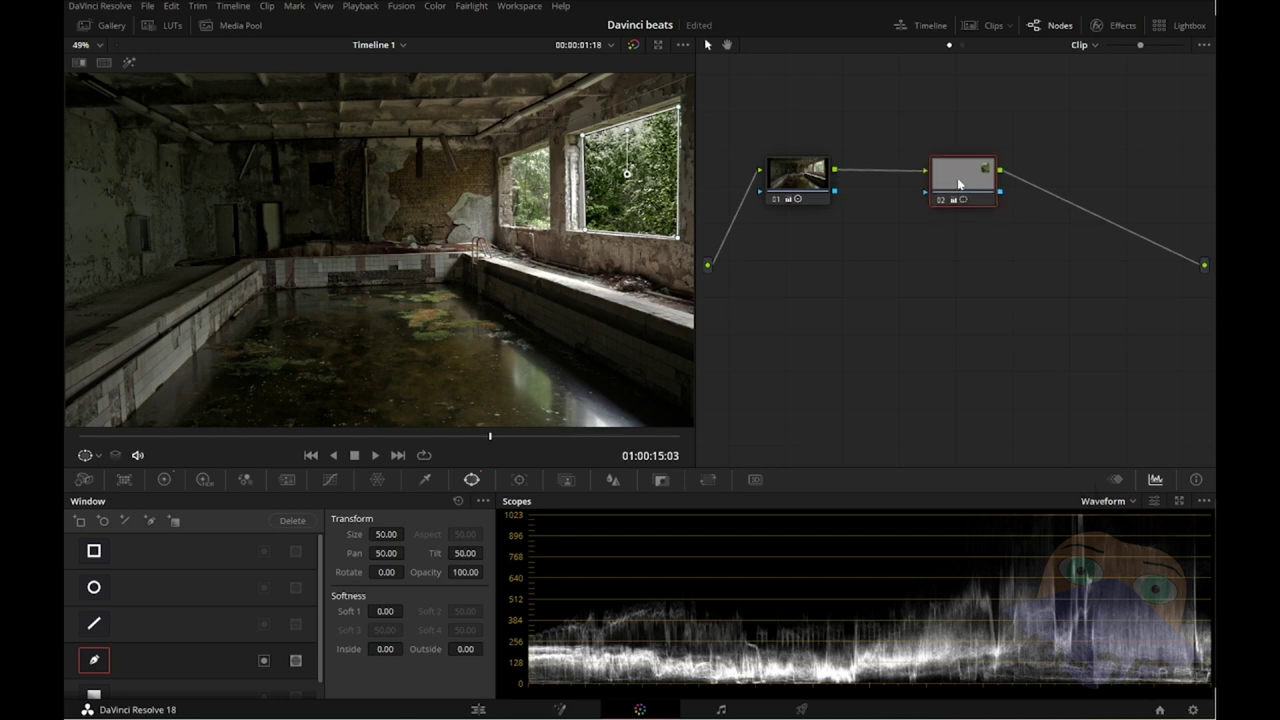
Step: Rearrange nodes 01 and 02 in the node graph
drag(960, 185, 940, 185)
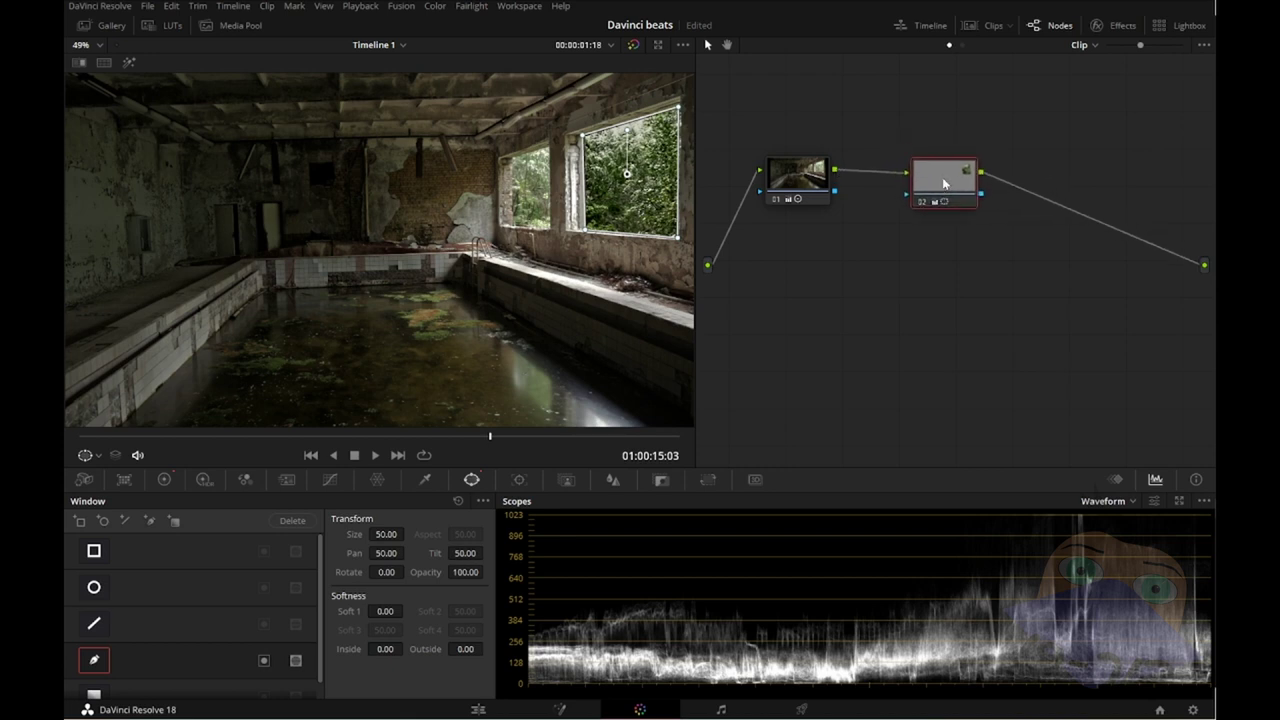
drag(944, 197, 921, 142)
drag(795, 180, 774, 190)
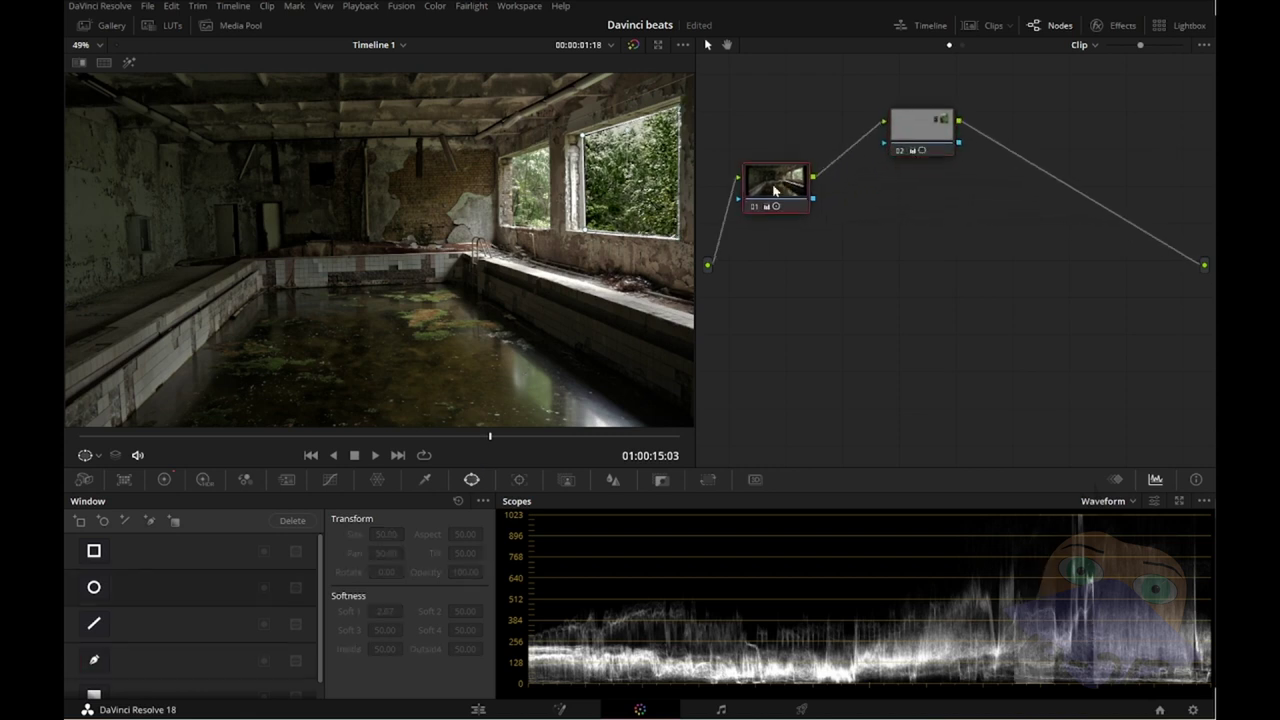
Step: Add parallel node 03 off node 02, position it below, and choose the Curve window tool
click(907, 138)
right_click(907, 134)
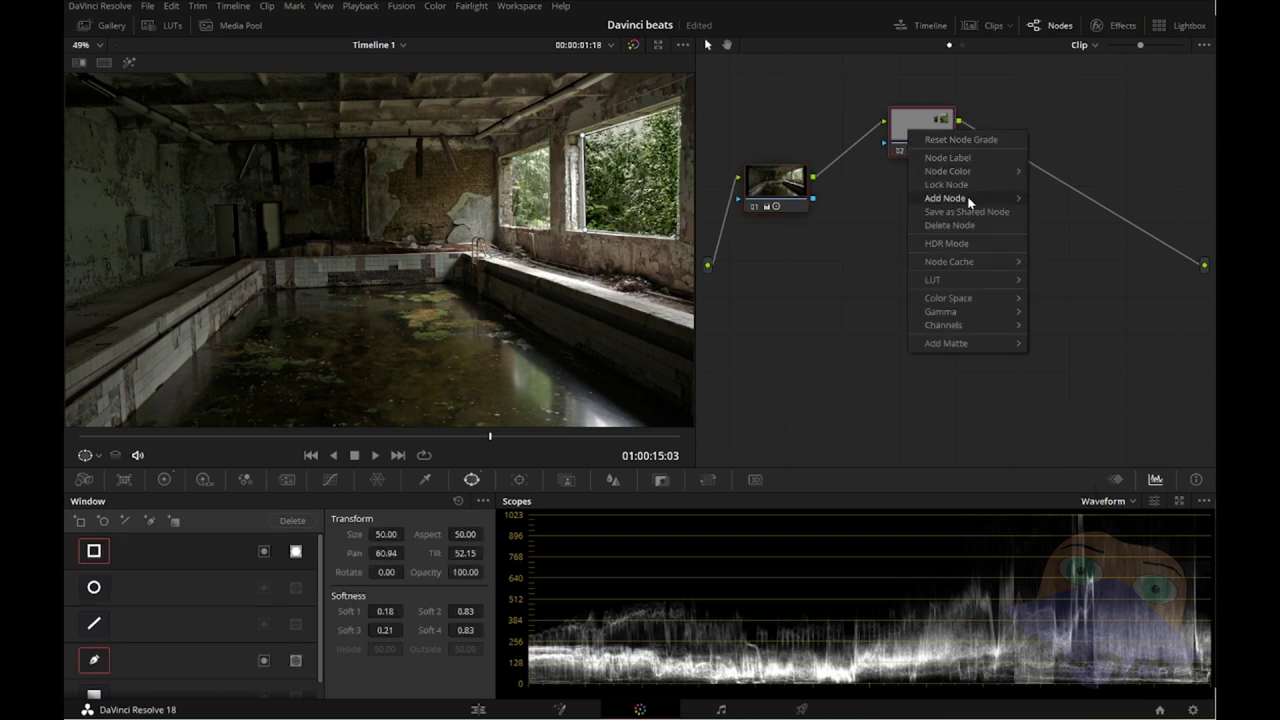
mouse_move(968, 200)
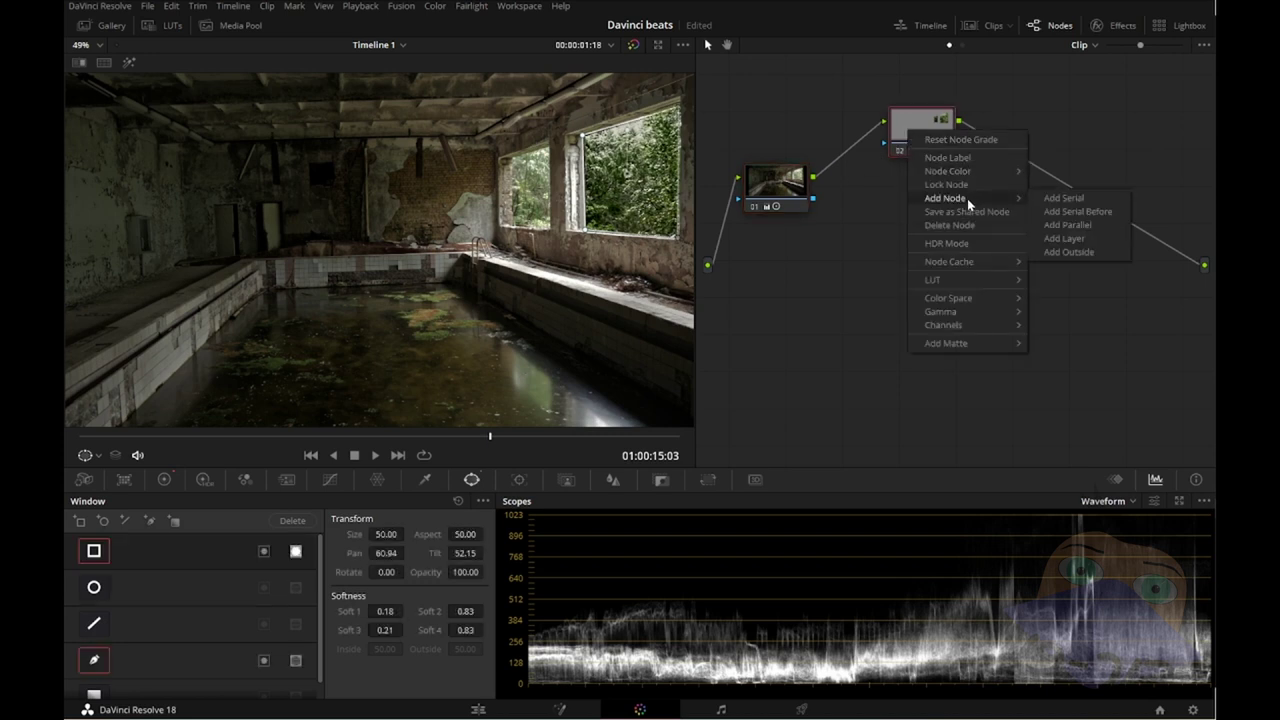
click(1090, 226)
drag(928, 200, 927, 277)
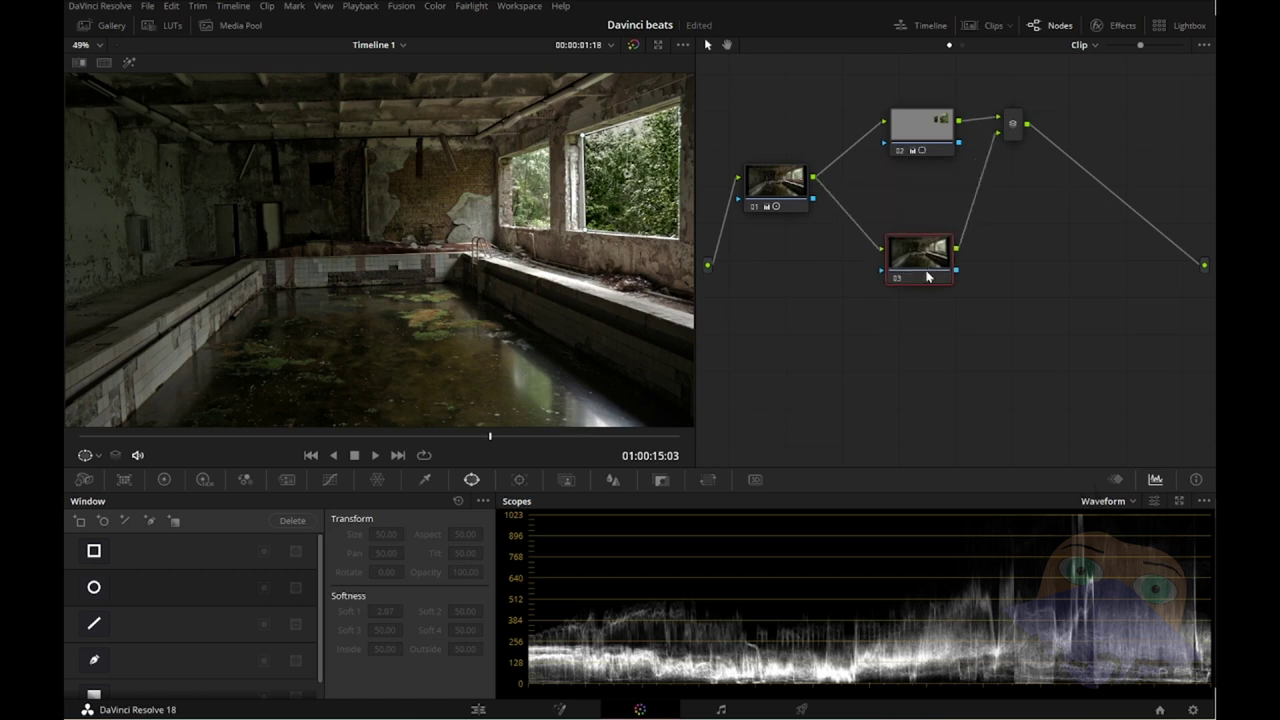
click(95, 661)
Step: Draw a closed four-point polygon window on node 03 around the pool and floor
key(shift+z)
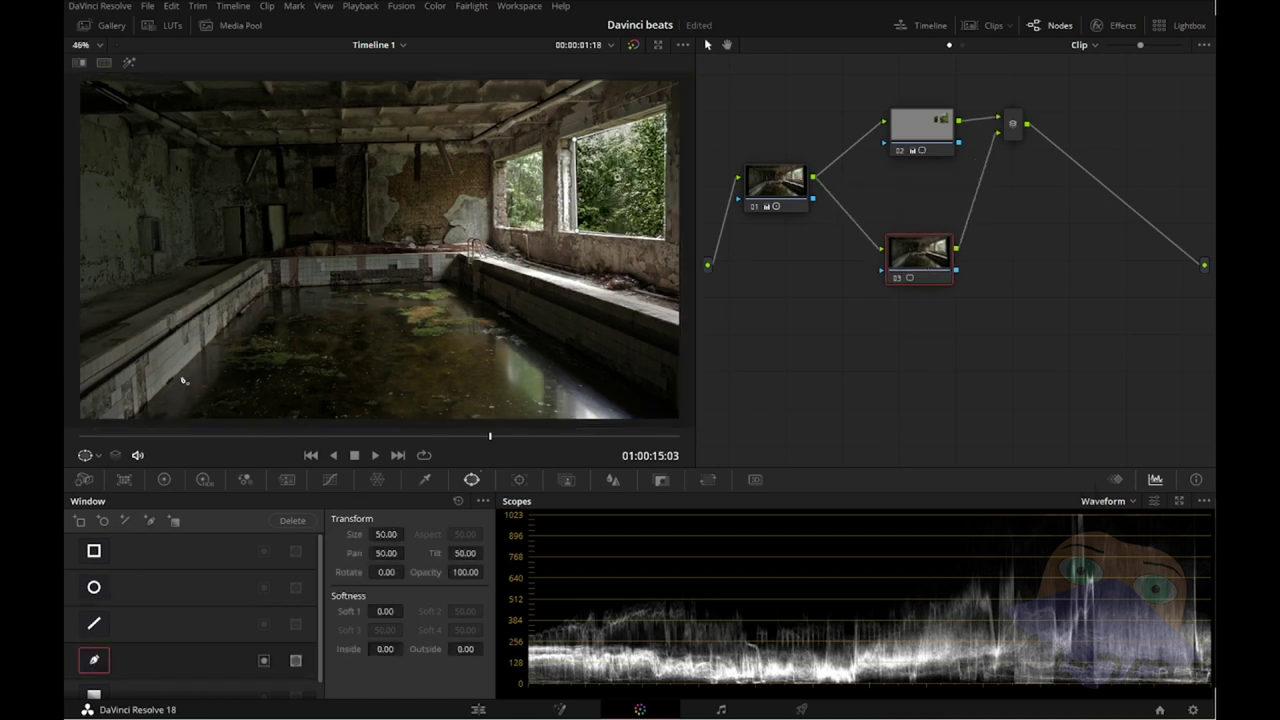
click(125, 421)
click(267, 290)
click(446, 280)
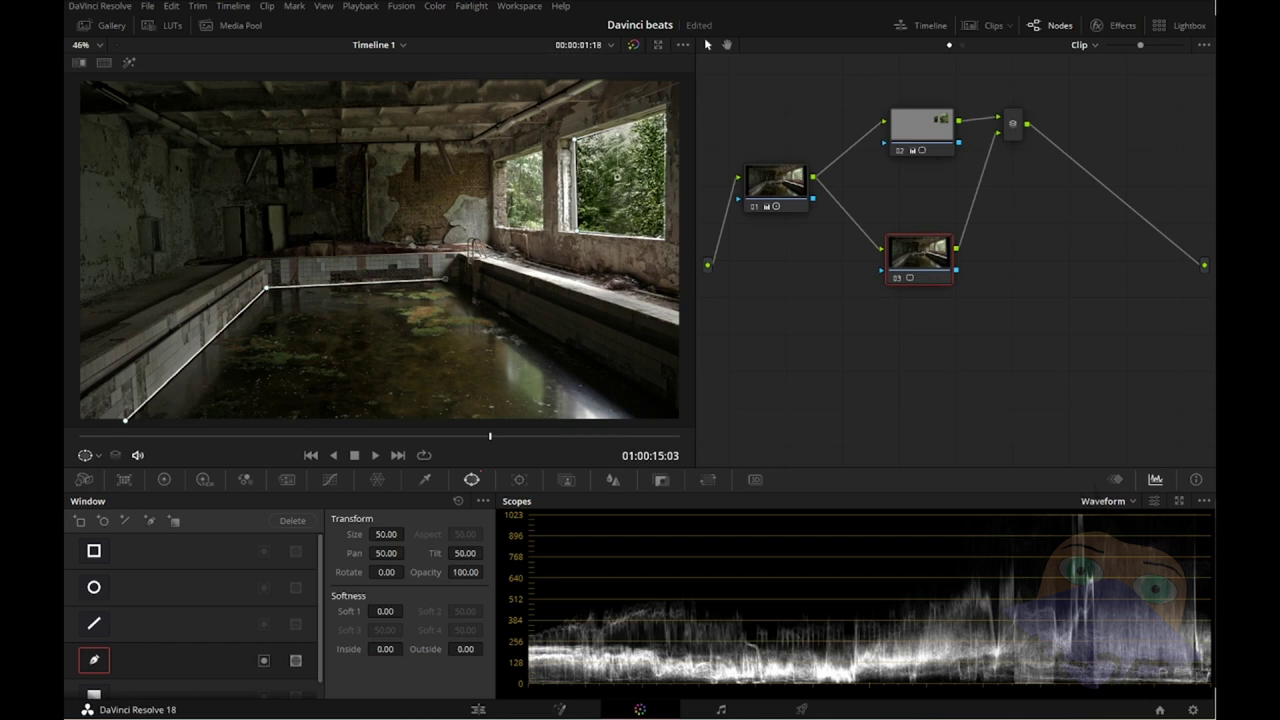
click(690, 419)
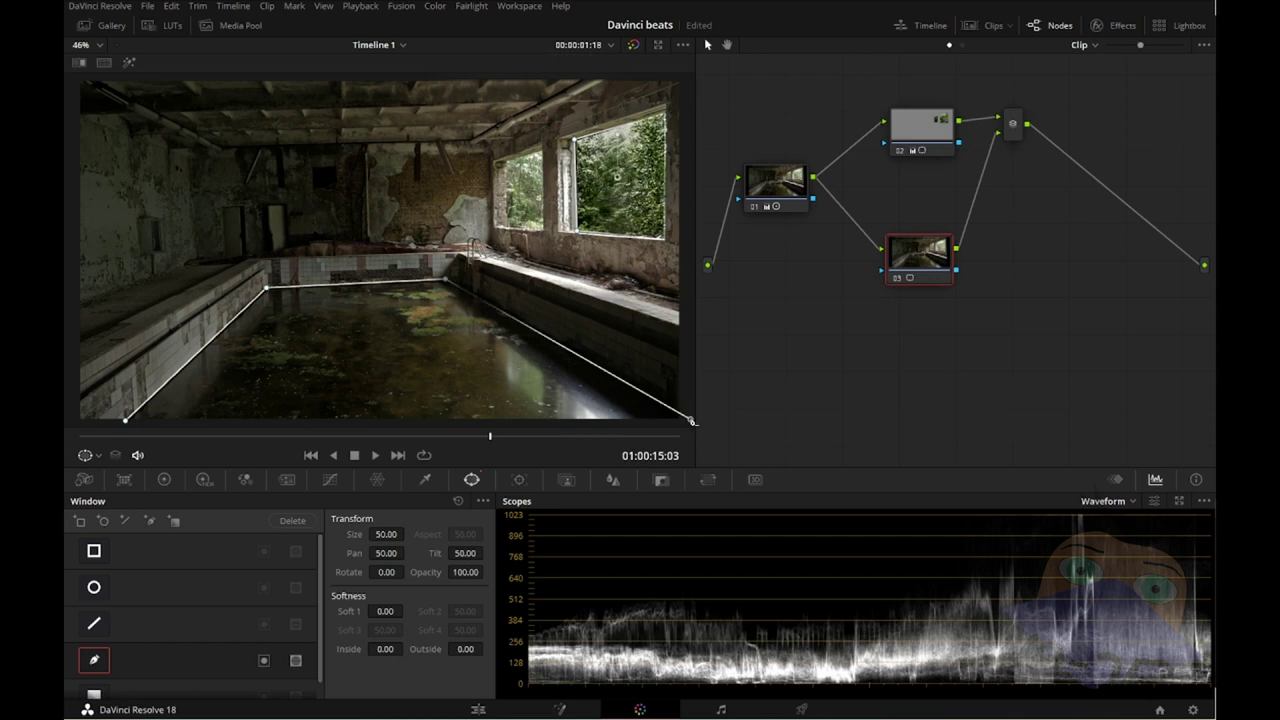
click(125, 420)
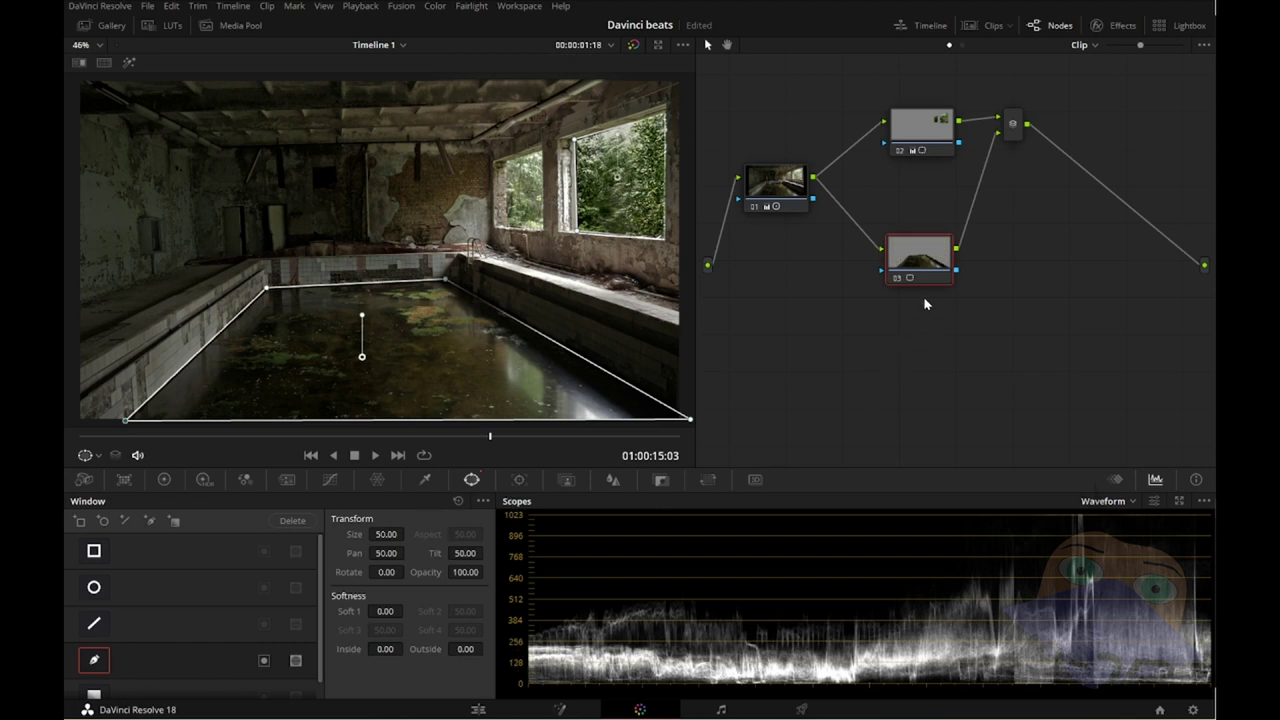
drag(933, 272, 933, 239)
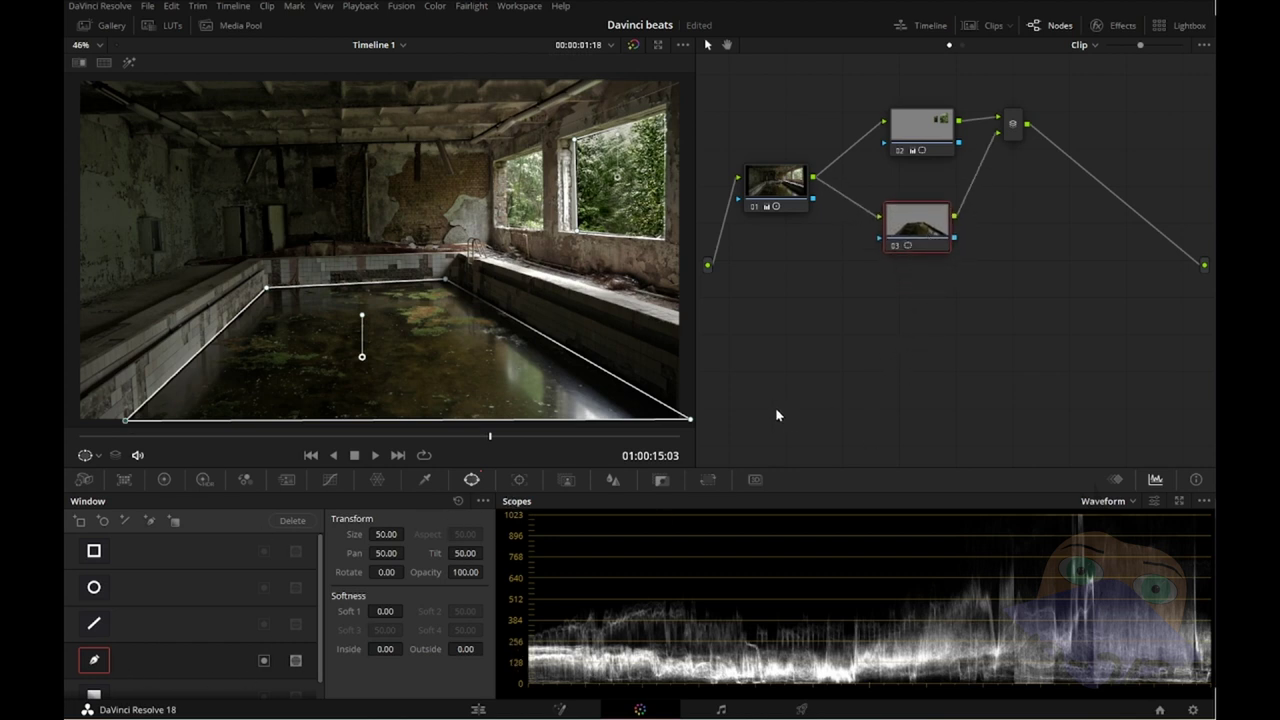
click(164, 479)
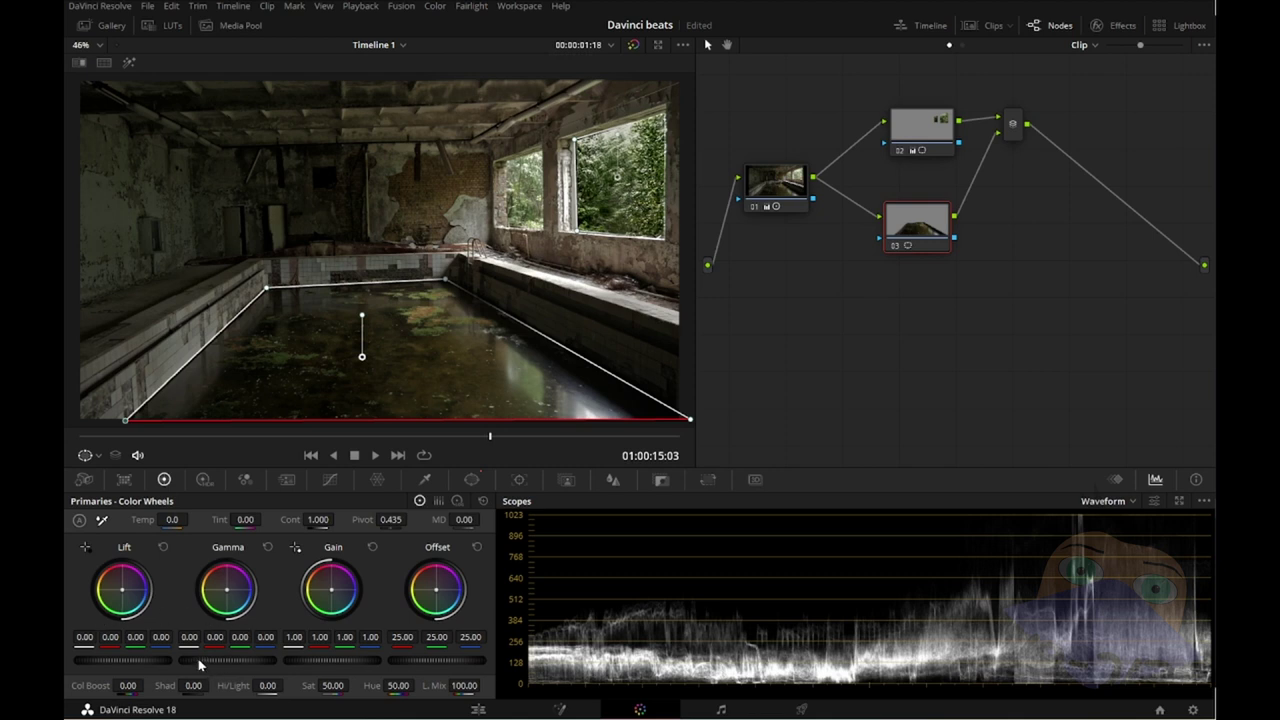
Step: Grade node 03's pool area to gamma 0.06, gain 1.24, lift -0.01, comparing with node 01
drag(201, 662, 240, 660)
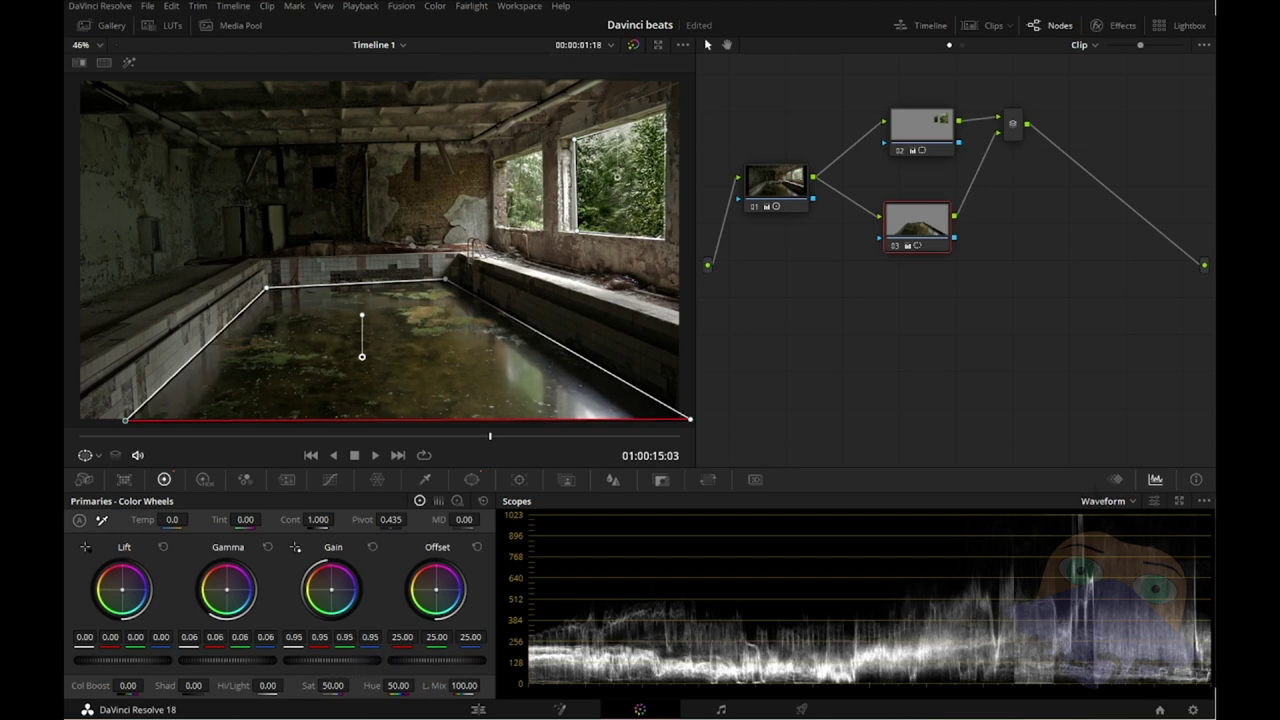
drag(353, 659, 412, 660)
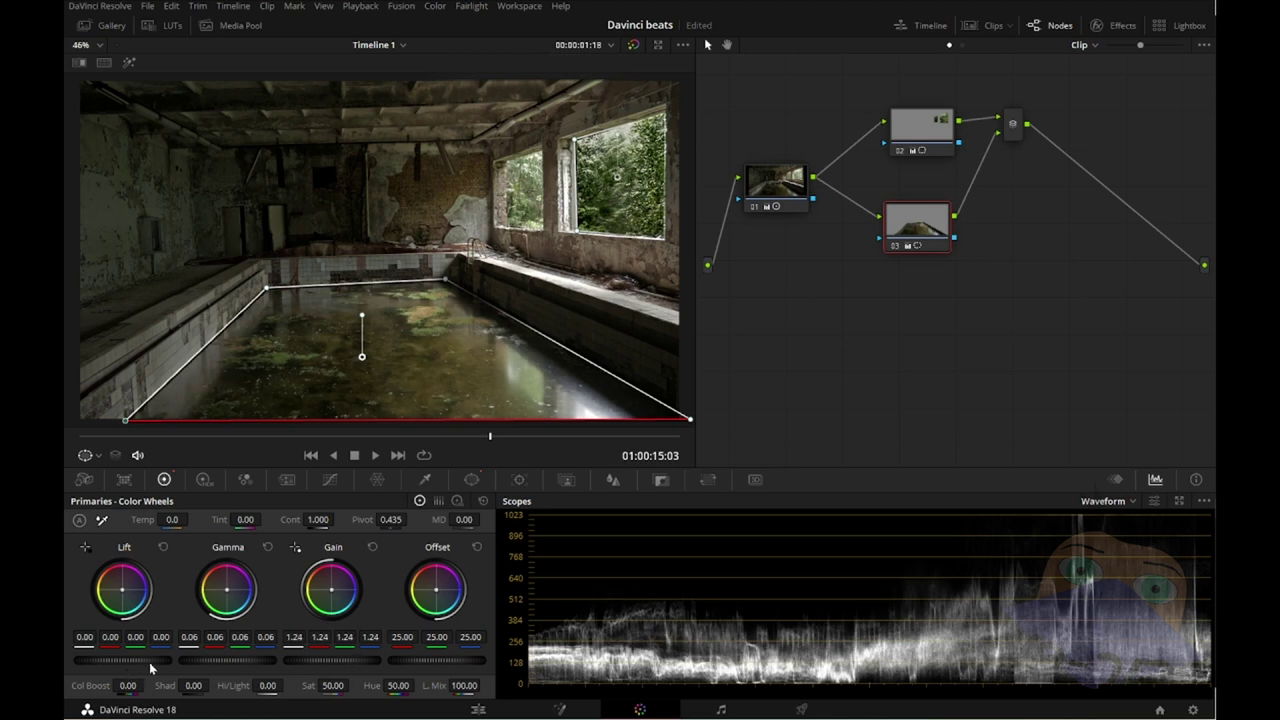
drag(149, 662, 130, 662)
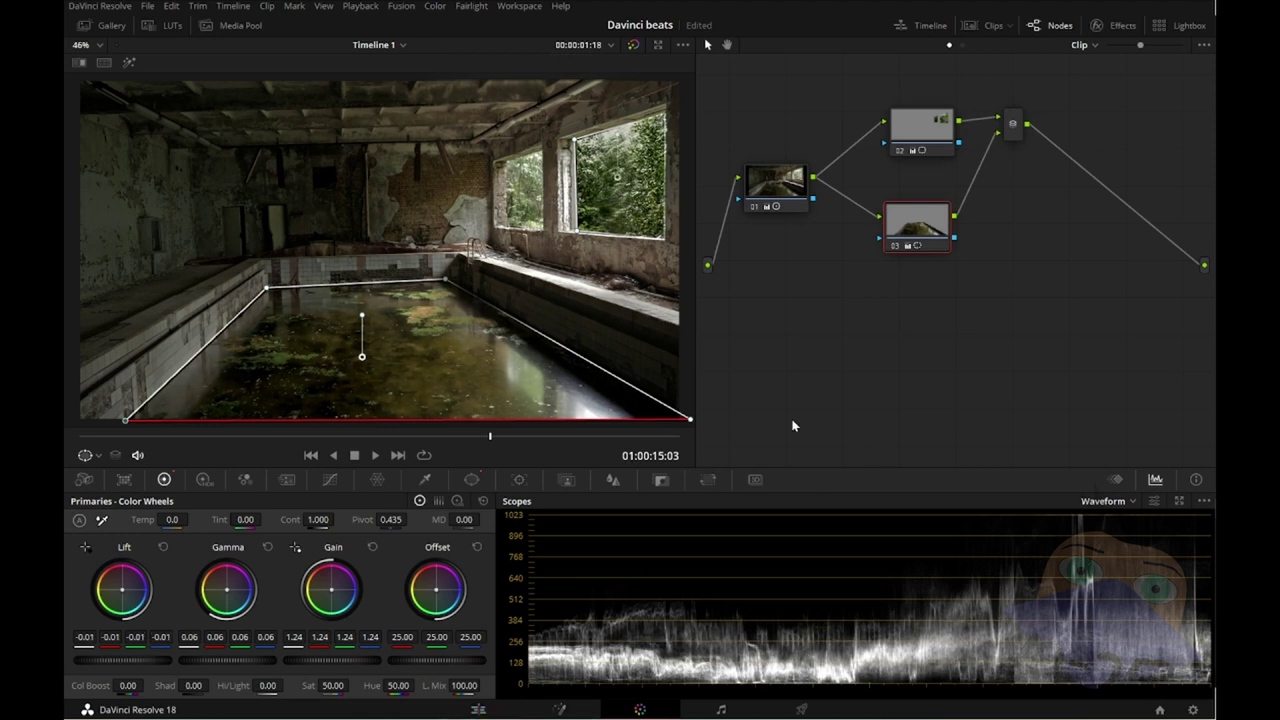
click(781, 186)
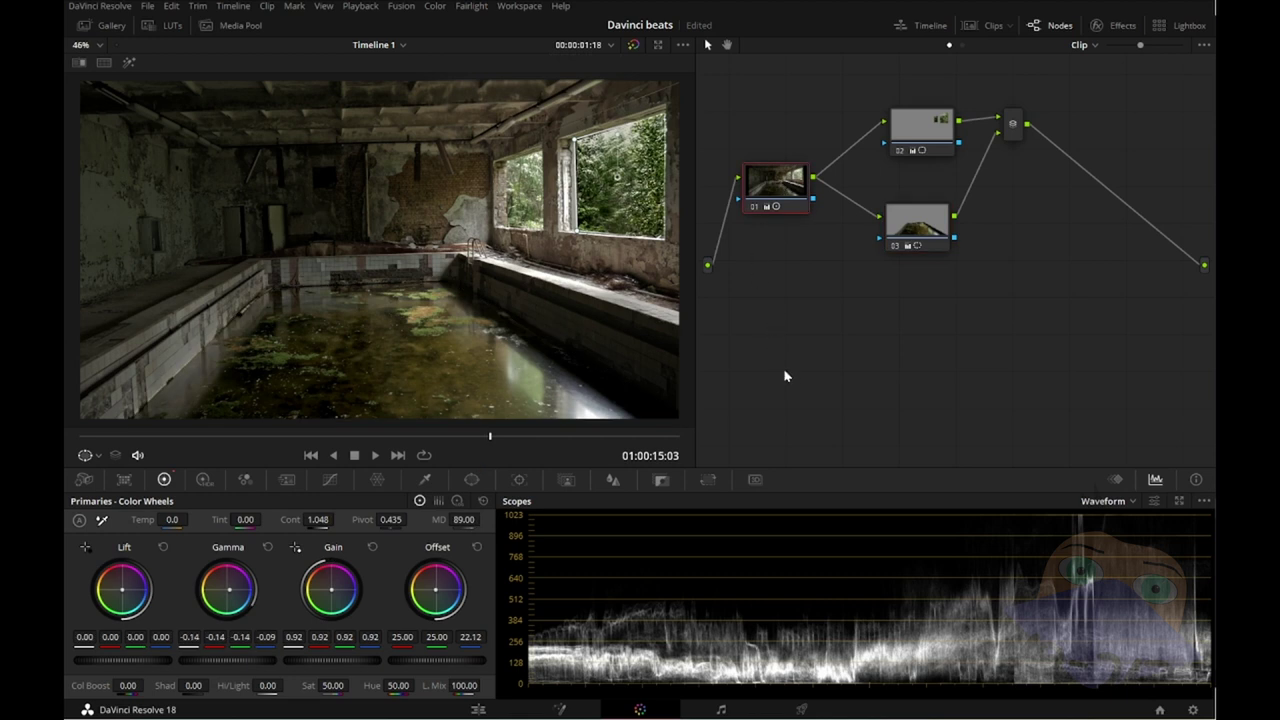
click(918, 232)
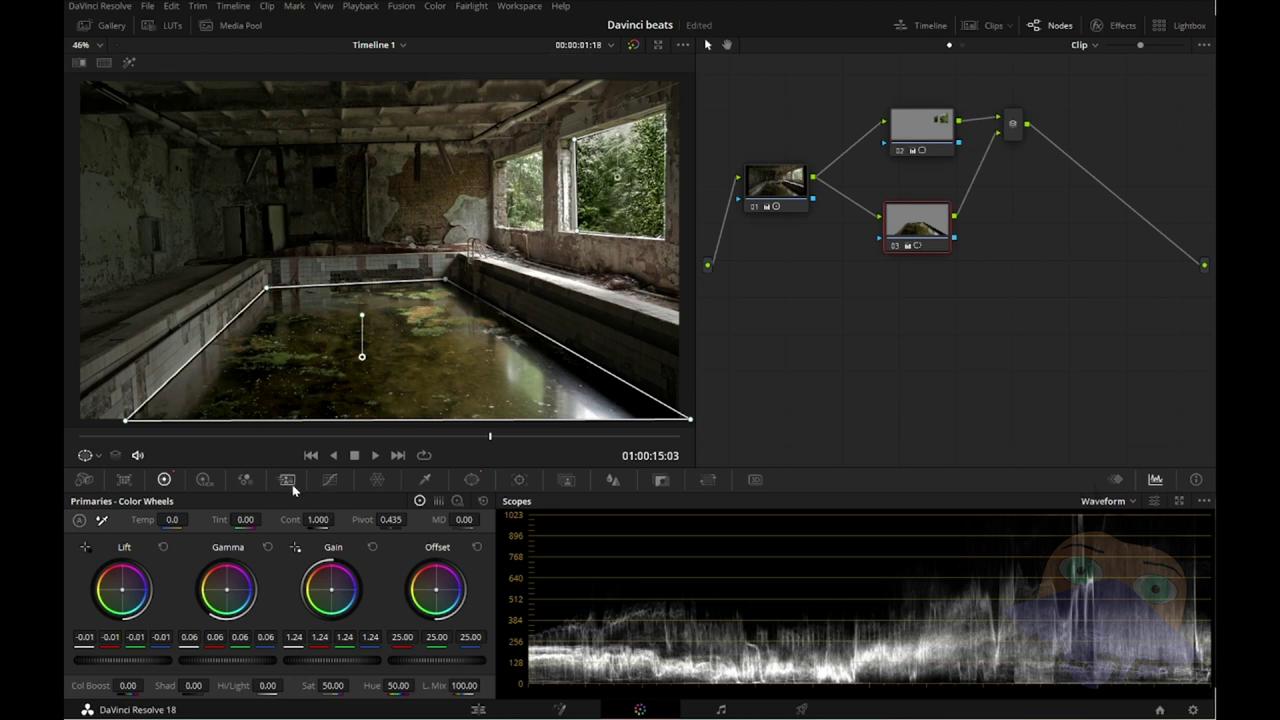
click(378, 481)
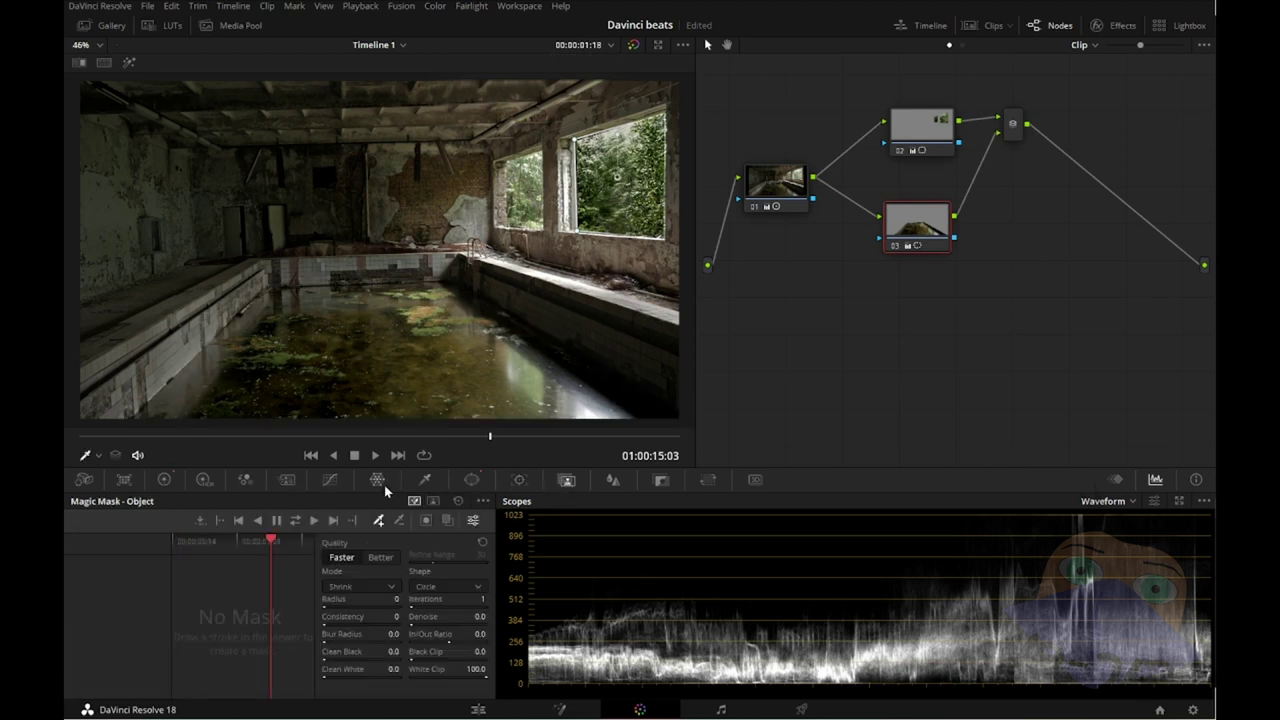
Step: Feather node 03's pool window with outside softness 0.48, leaving inside softness at 0
click(471, 480)
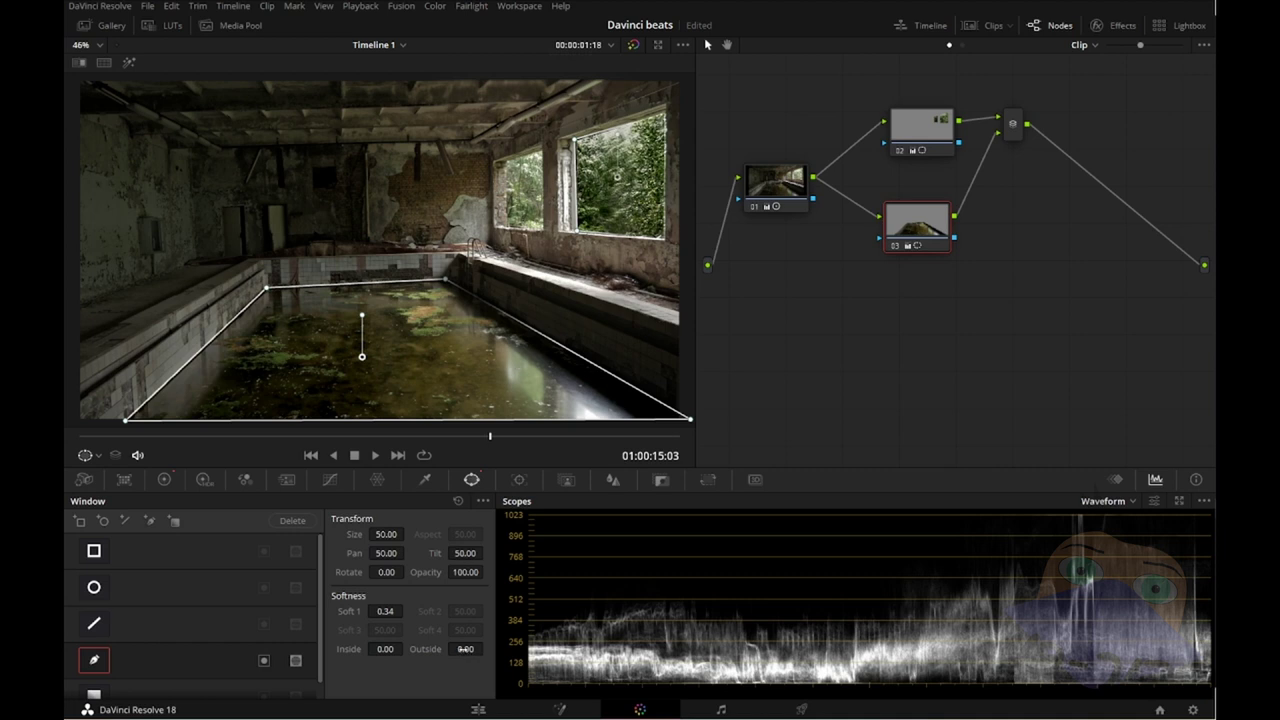
mouse_move(465, 649)
mouse_down()
mouse_move(486, 649)
mouse_move(440, 652)
mouse_up()
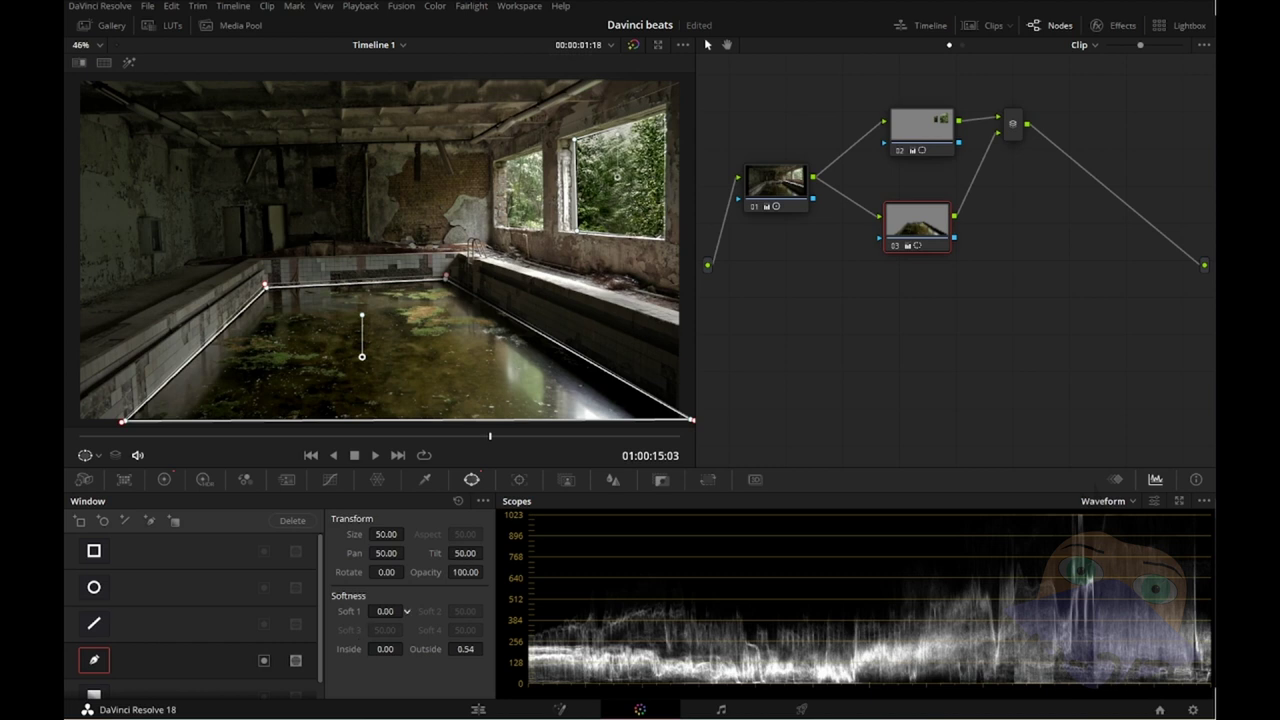
mouse_move(465, 649)
mouse_down()
mouse_move(486, 649)
mouse_move(440, 650)
mouse_move(484, 648)
mouse_up()
mouse_move(385, 649)
mouse_down()
mouse_move(407, 649)
mouse_move(395, 649)
mouse_move(407, 611)
mouse_up()
click(769, 186)
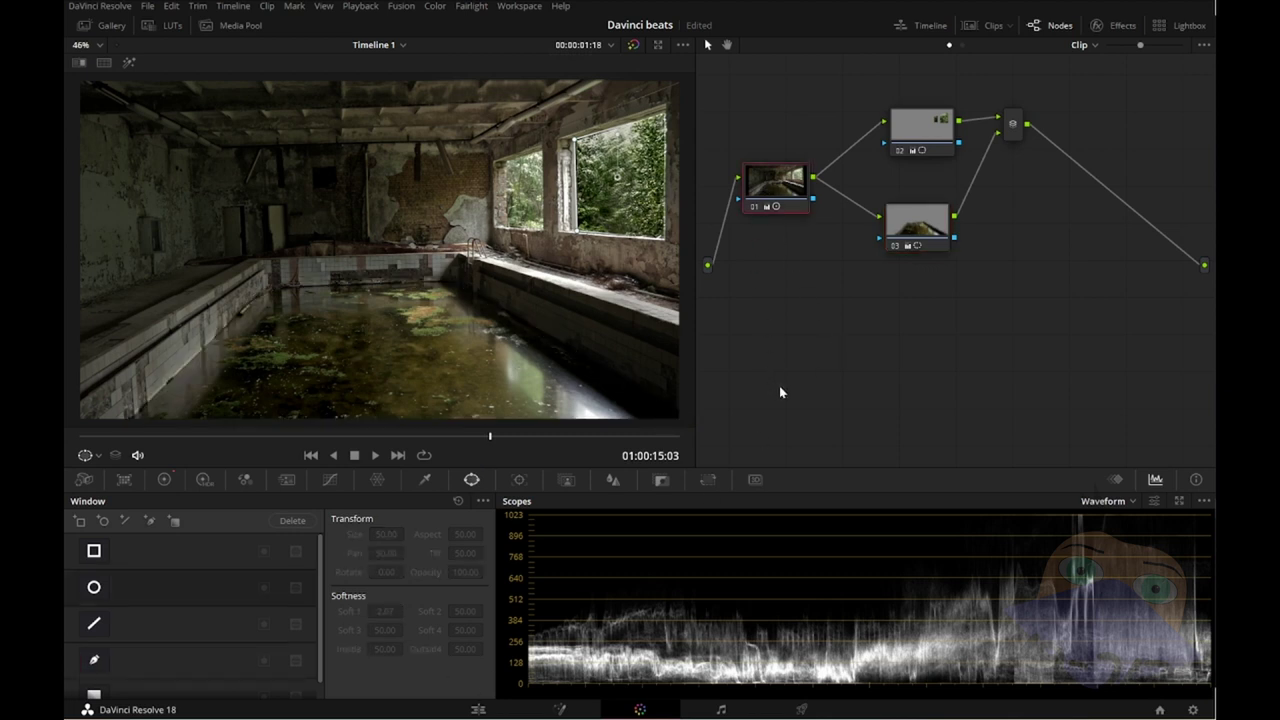
Step: Toggle between nodes 01 and 03 to check the pool mask's effect
click(913, 224)
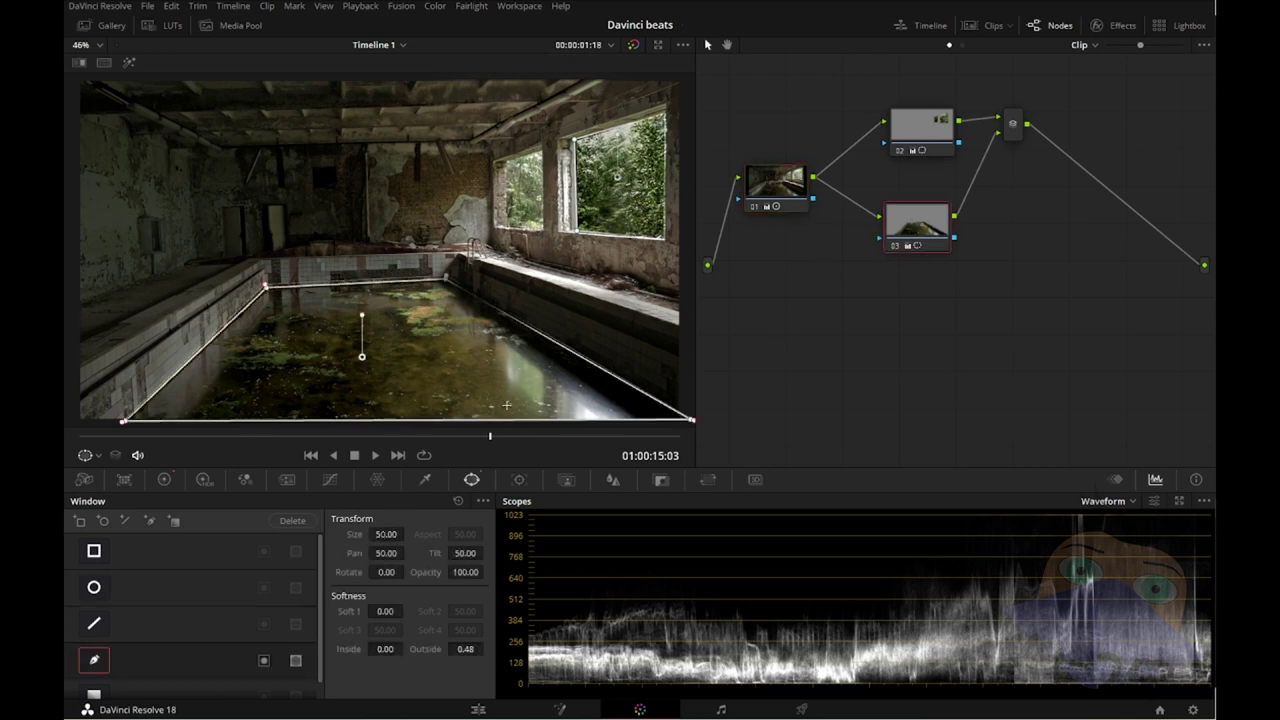
click(124, 421)
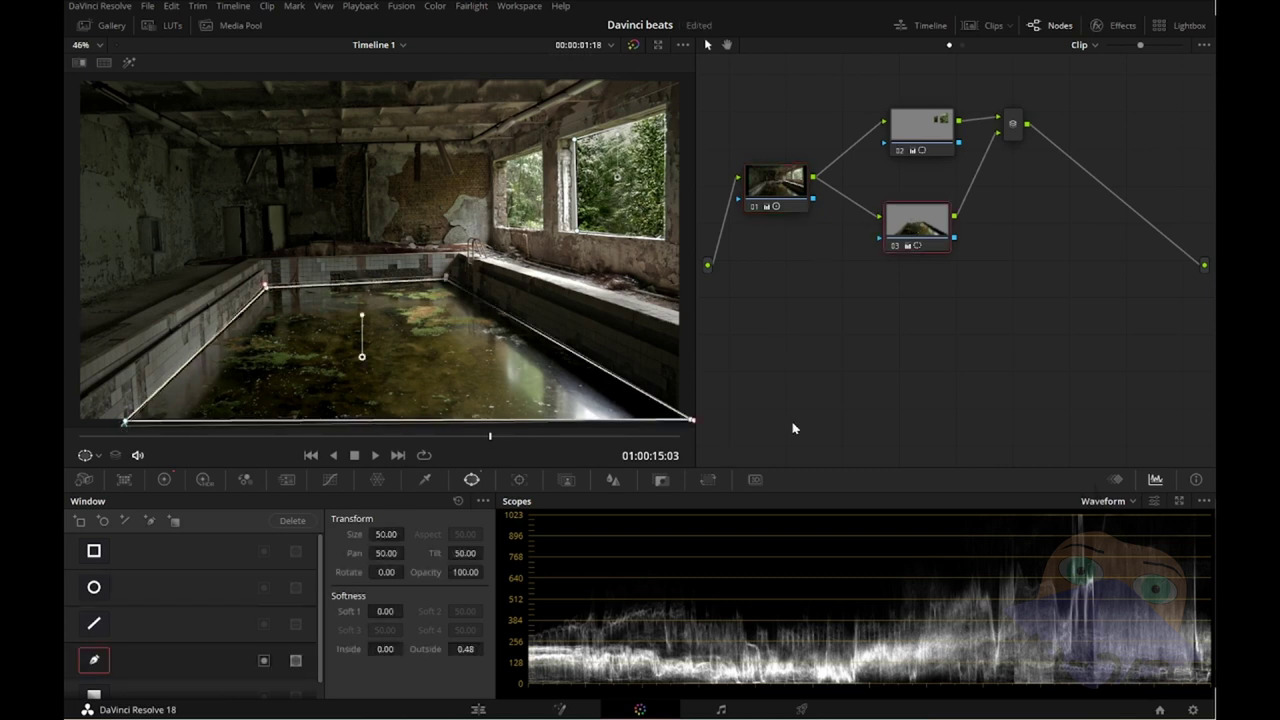
click(803, 205)
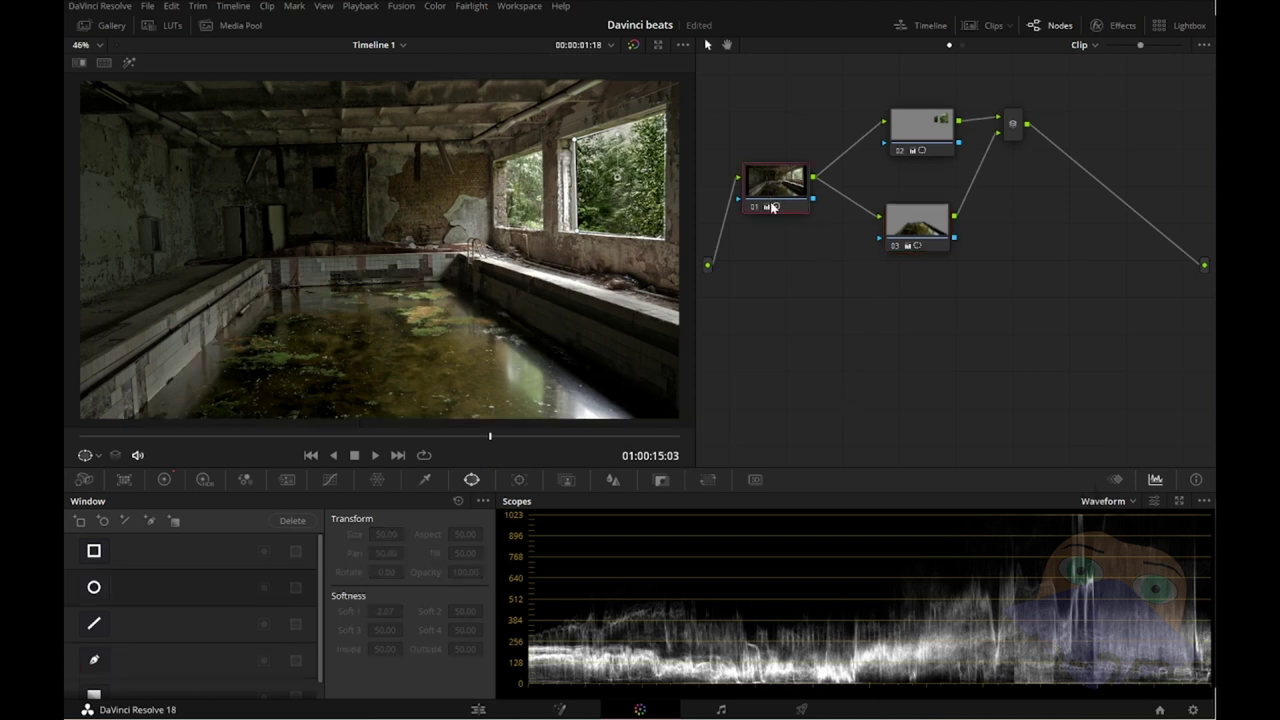
click(917, 228)
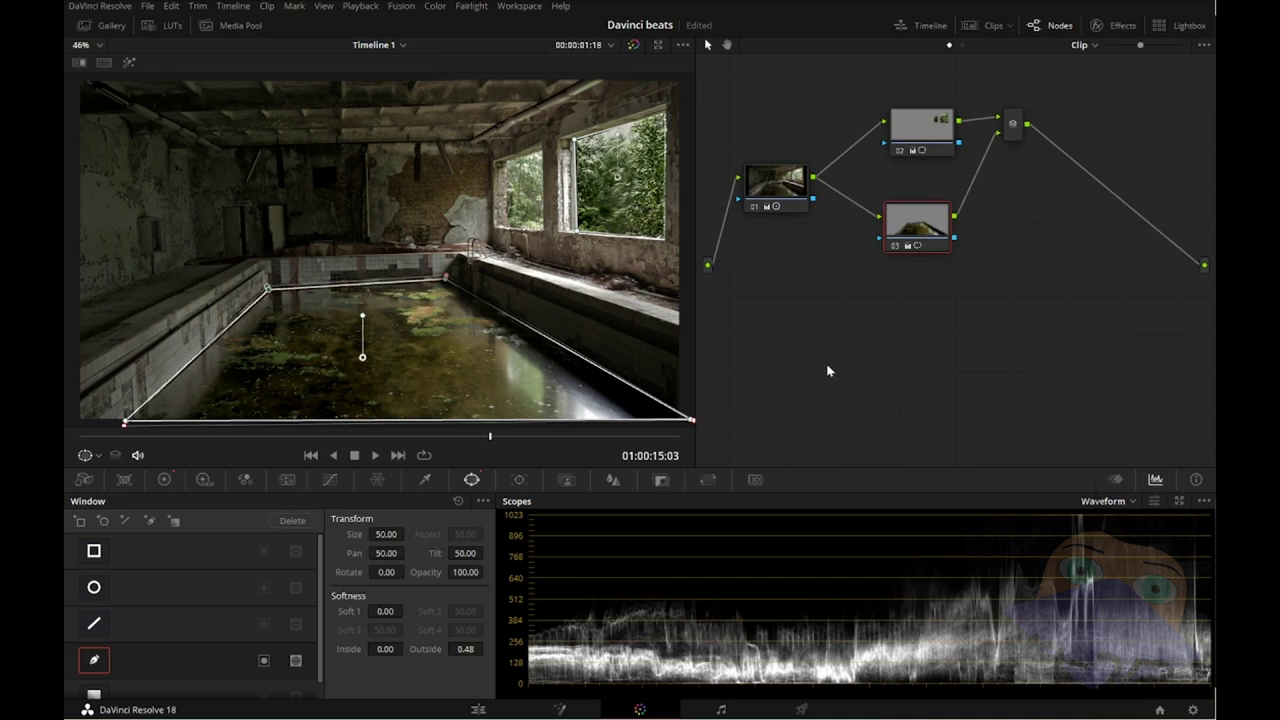
click(750, 207)
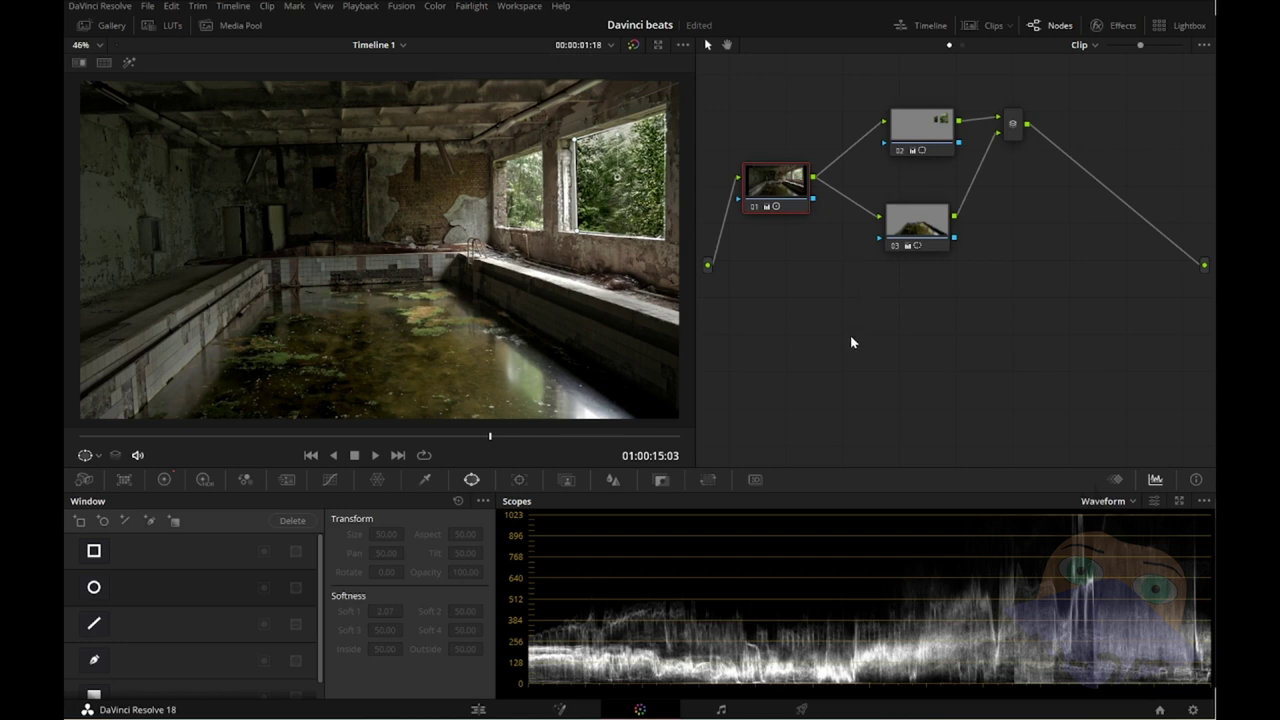
Step: Compare the grade with the original by unlinking and relinking the mixer output, then save
mouse_move(766, 184)
drag(1186, 257, 1184, 258)
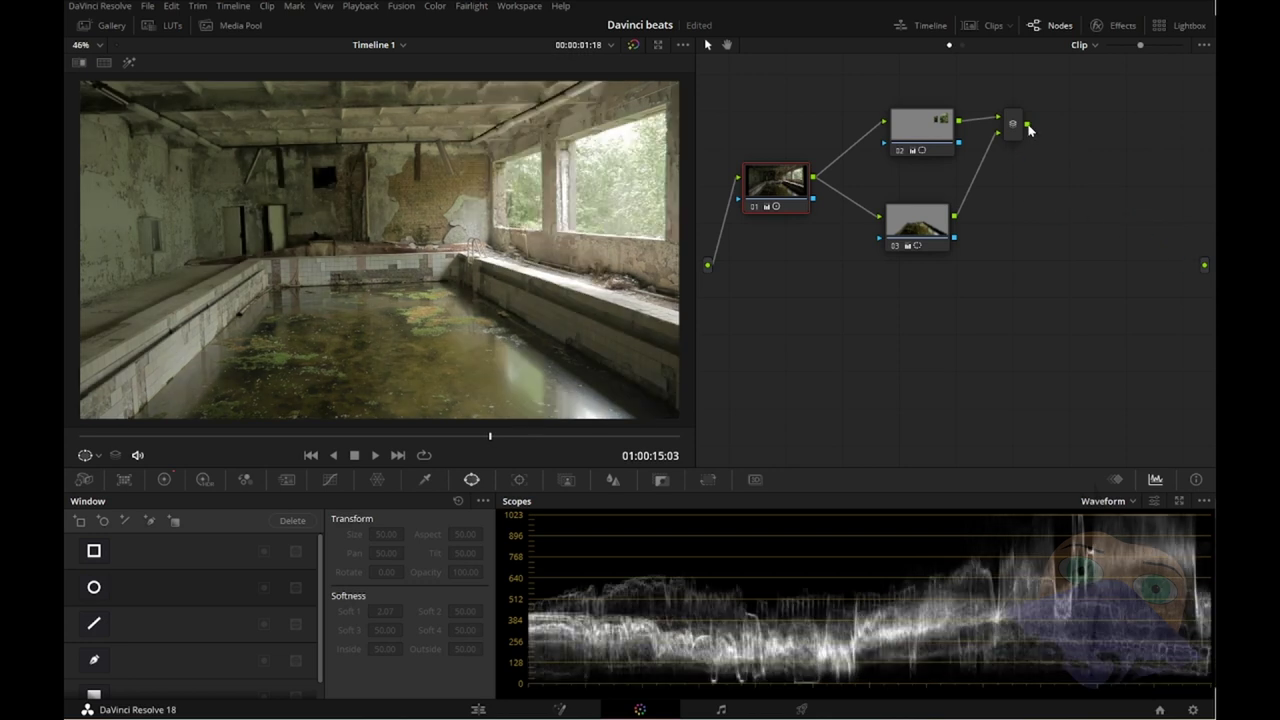
drag(1027, 124, 1204, 265)
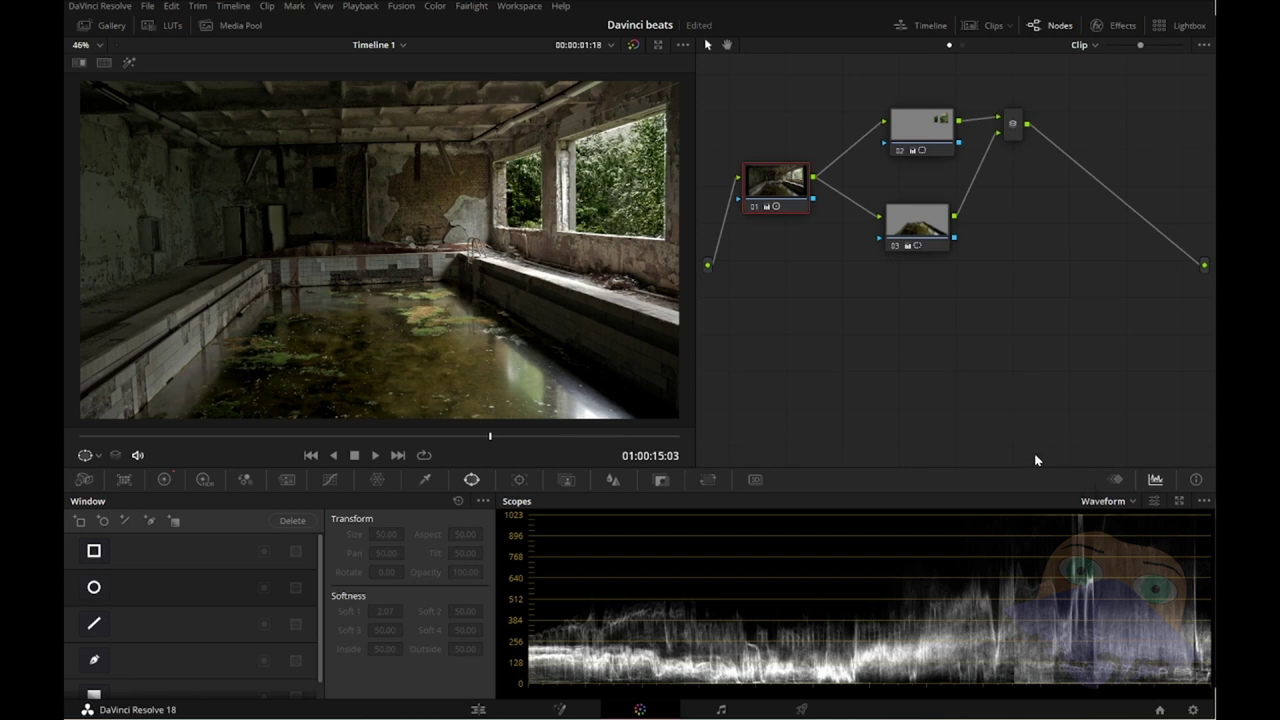
key(ctrl+s)
Step: Play the edit timeline from the start, jumping back to replay sections
click(477, 710)
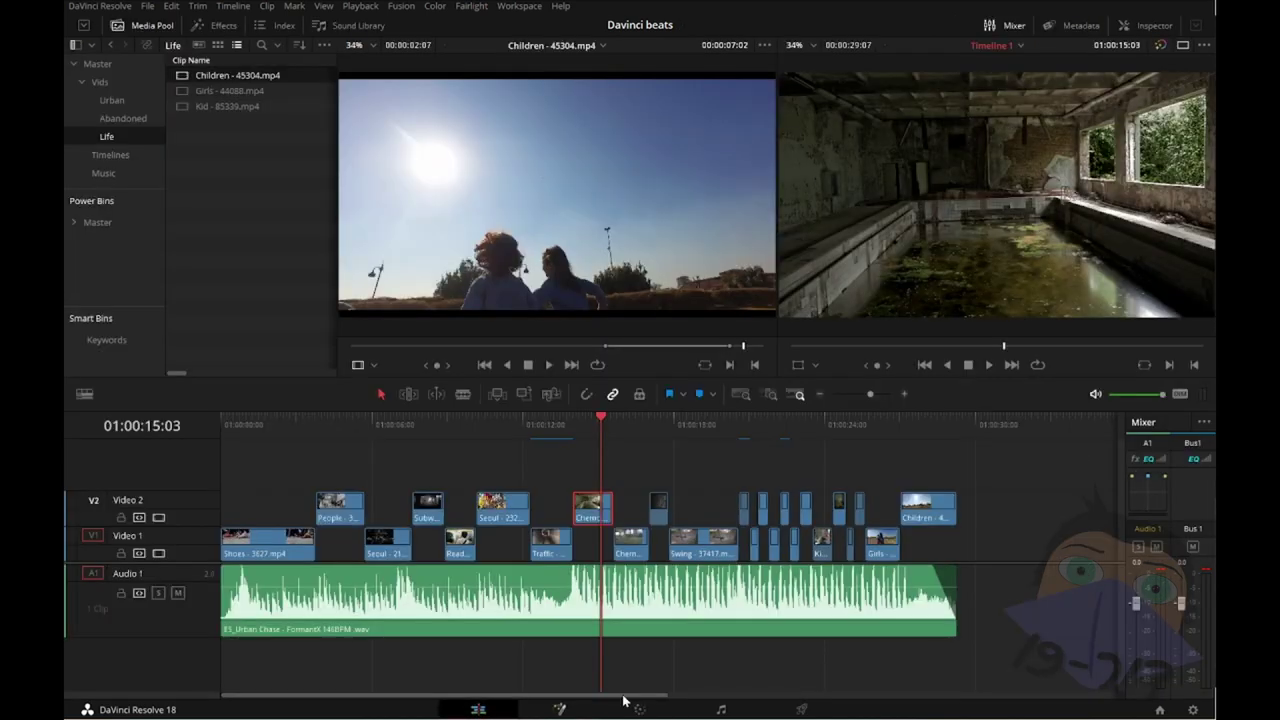
key(Home)
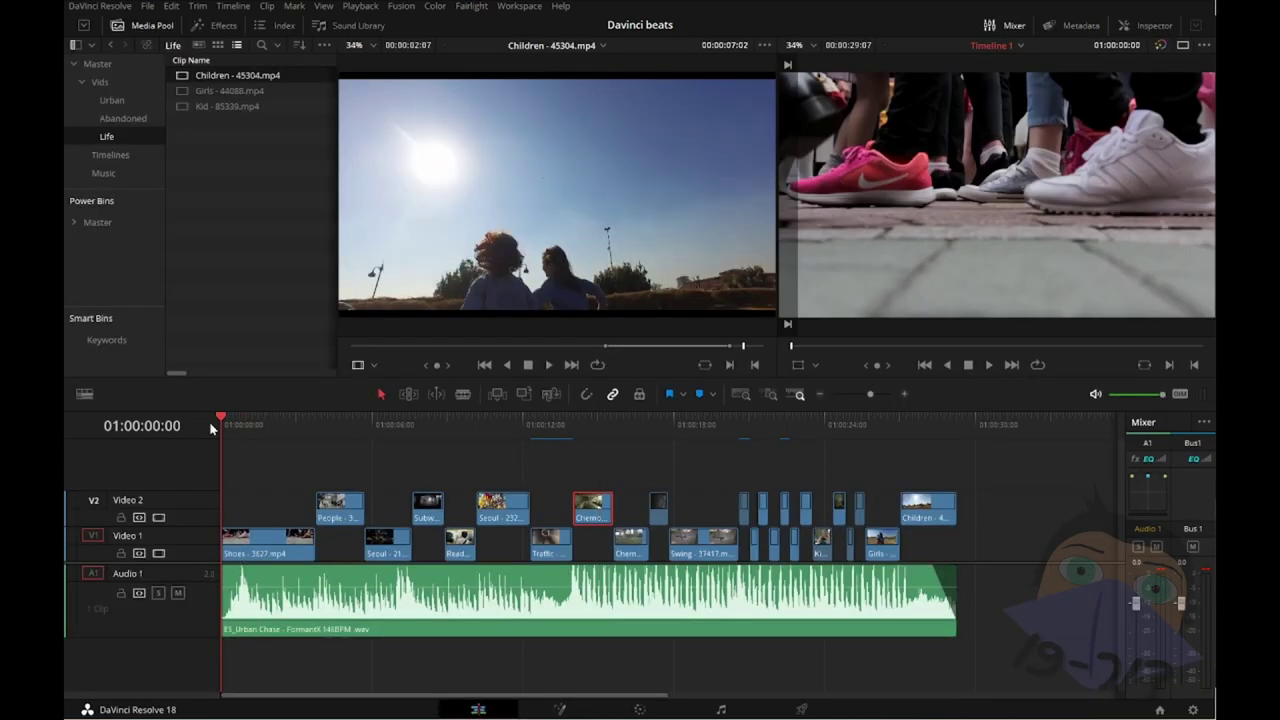
key(space)
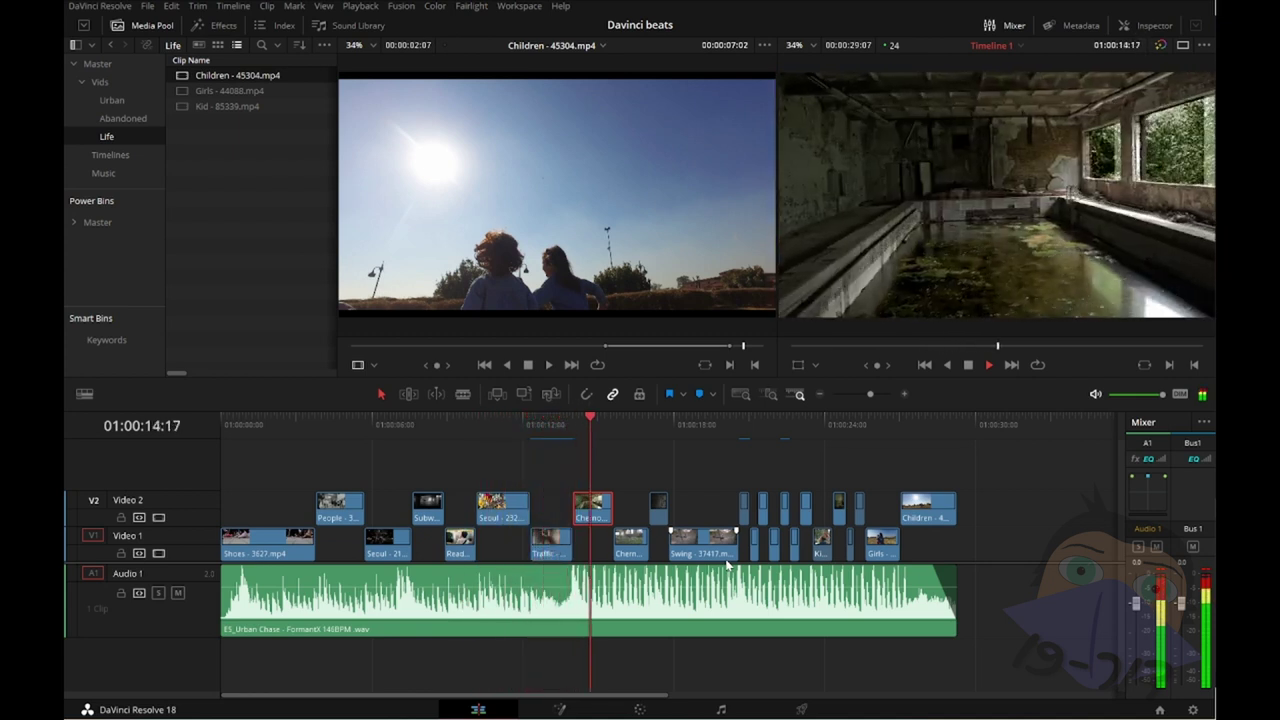
key(space)
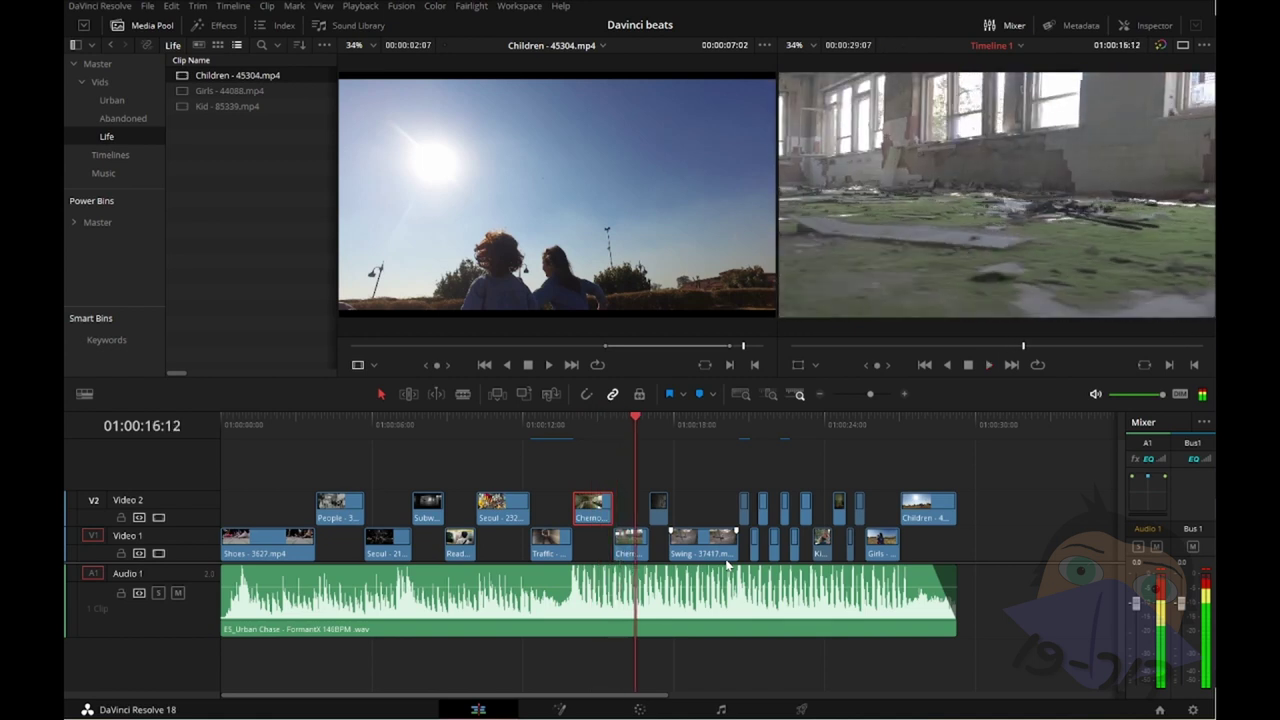
key(slash)
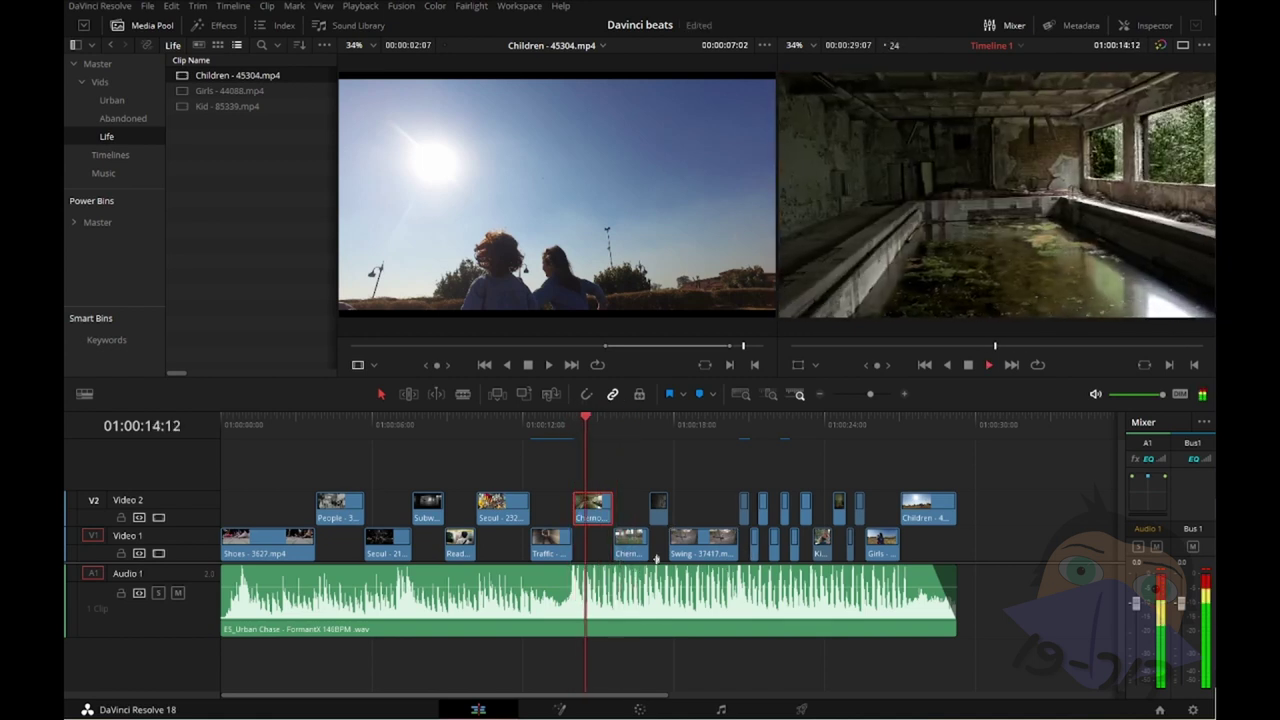
key(slash)
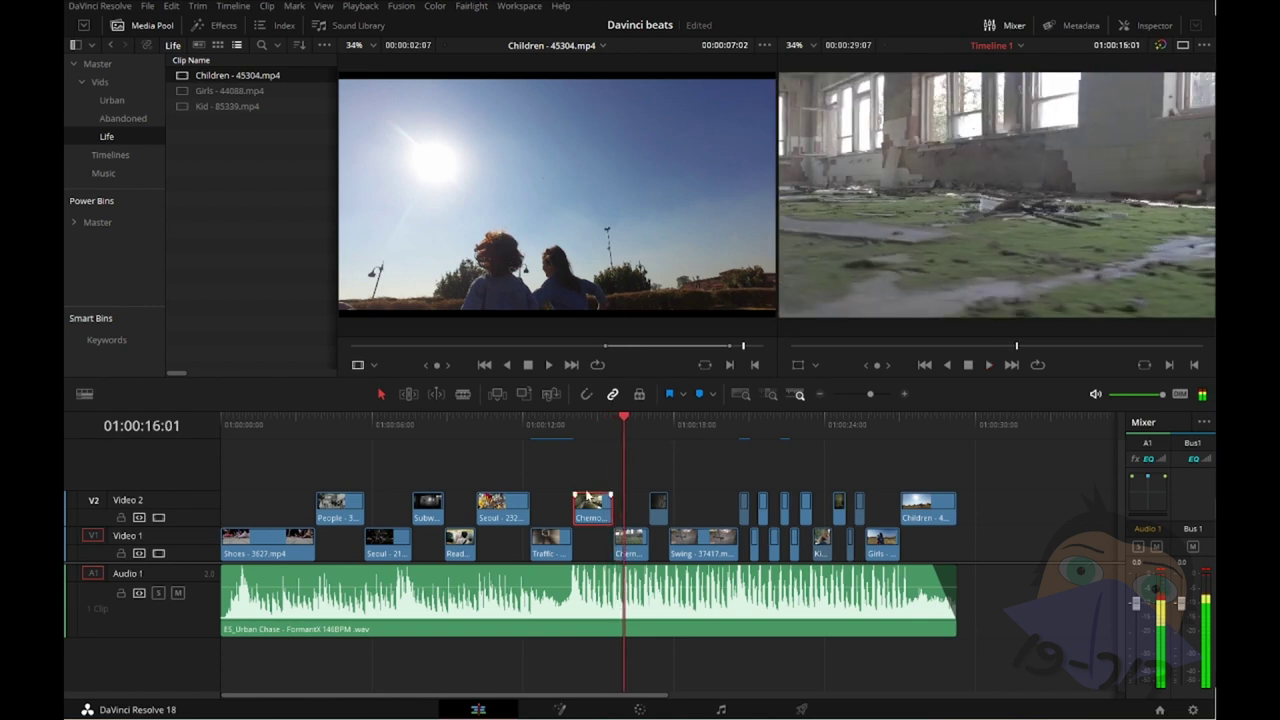
Step: Scrub the playhead onto the abandoned pool shot and return to the Color page
click(566, 428)
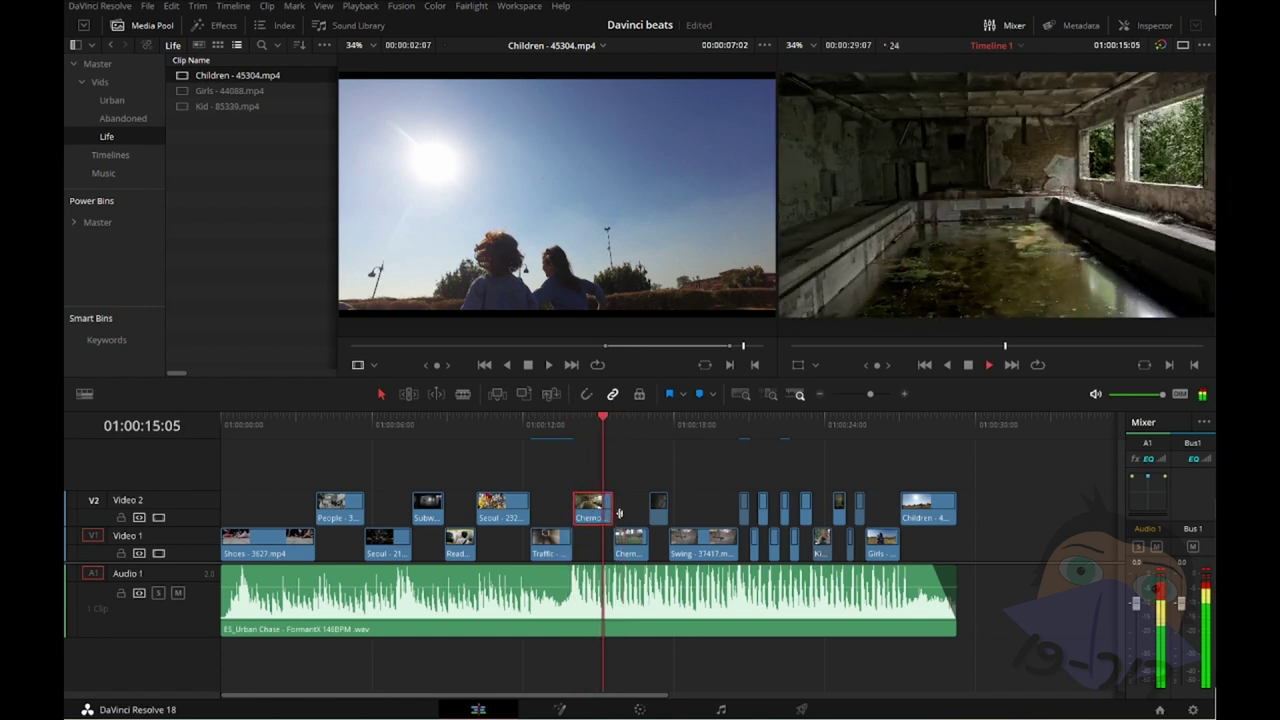
key(space)
click(566, 428)
drag(573, 428, 607, 428)
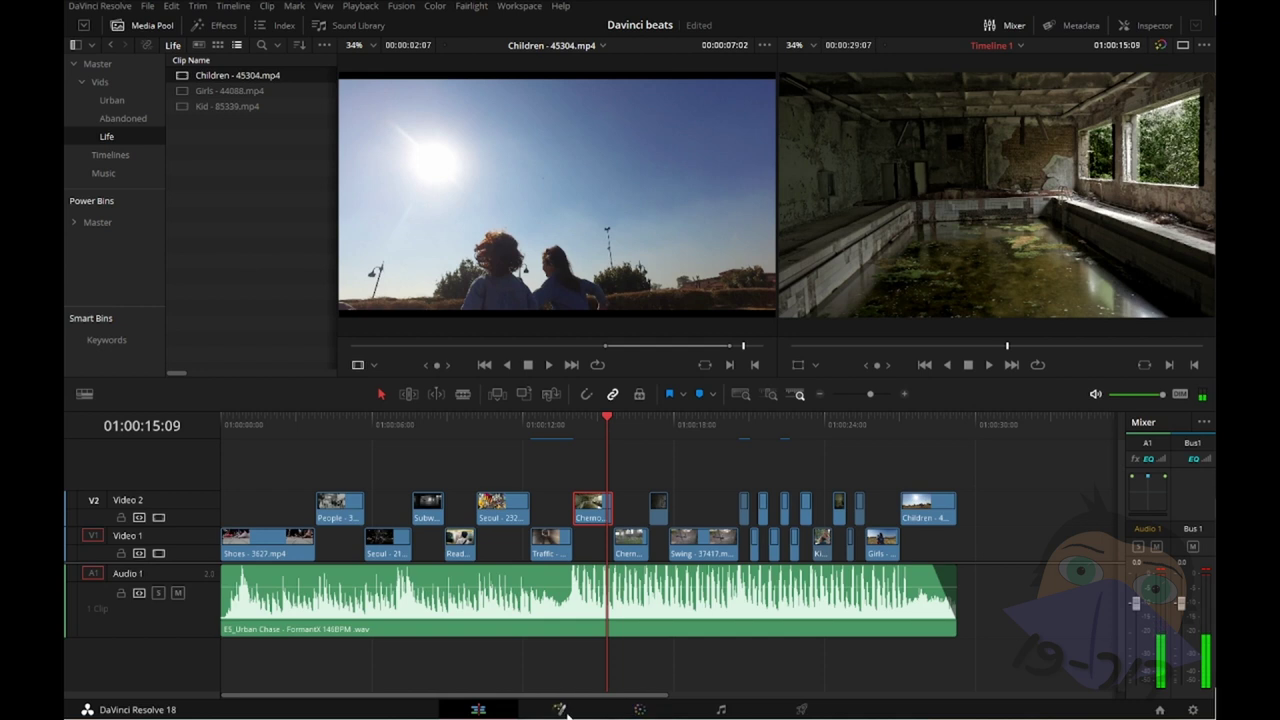
click(640, 709)
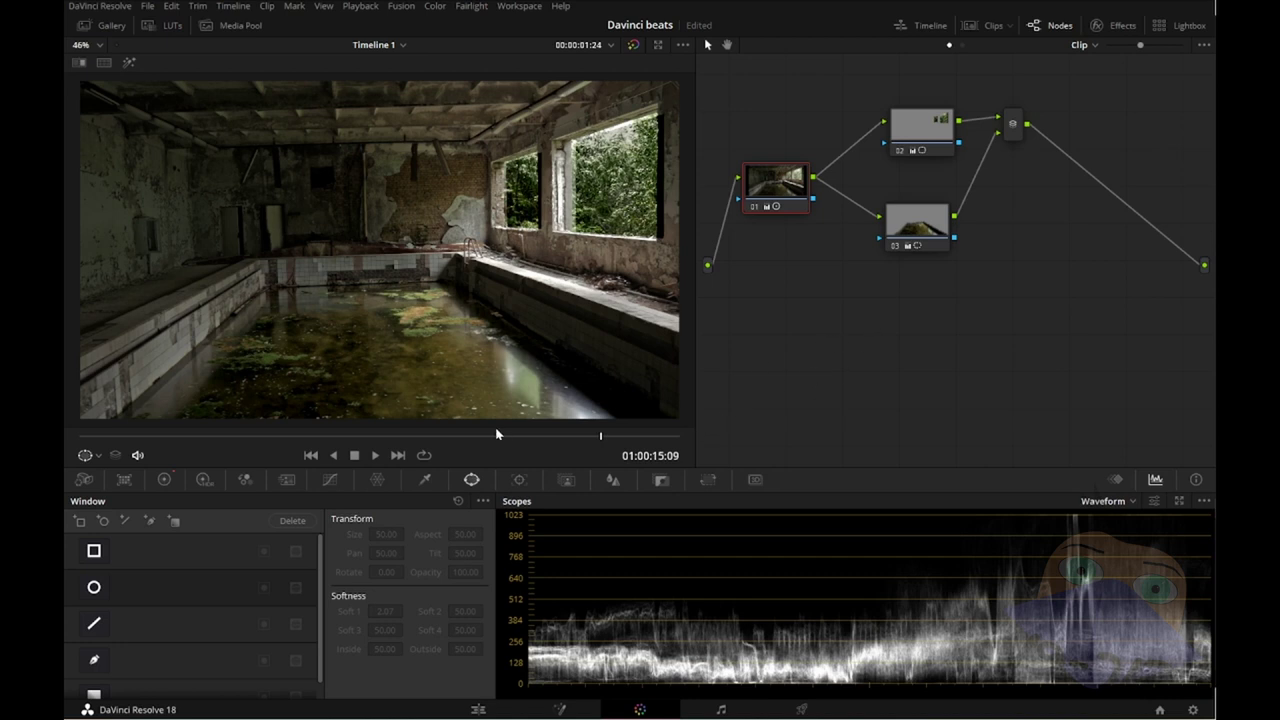
Step: Track node 03's pool window forward and backward through the clip from 01:00:15:03
mouse_move(590, 438)
mouse_down()
mouse_move(446, 440)
mouse_move(490, 445)
mouse_up()
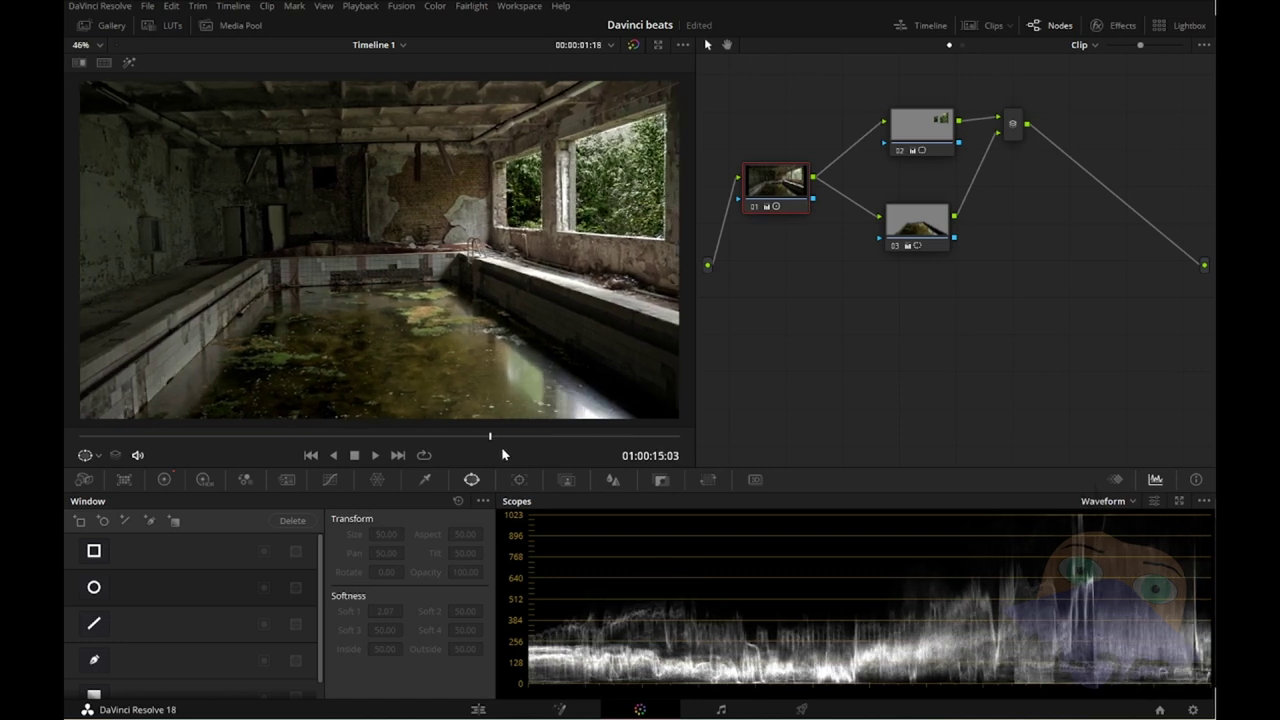
click(911, 227)
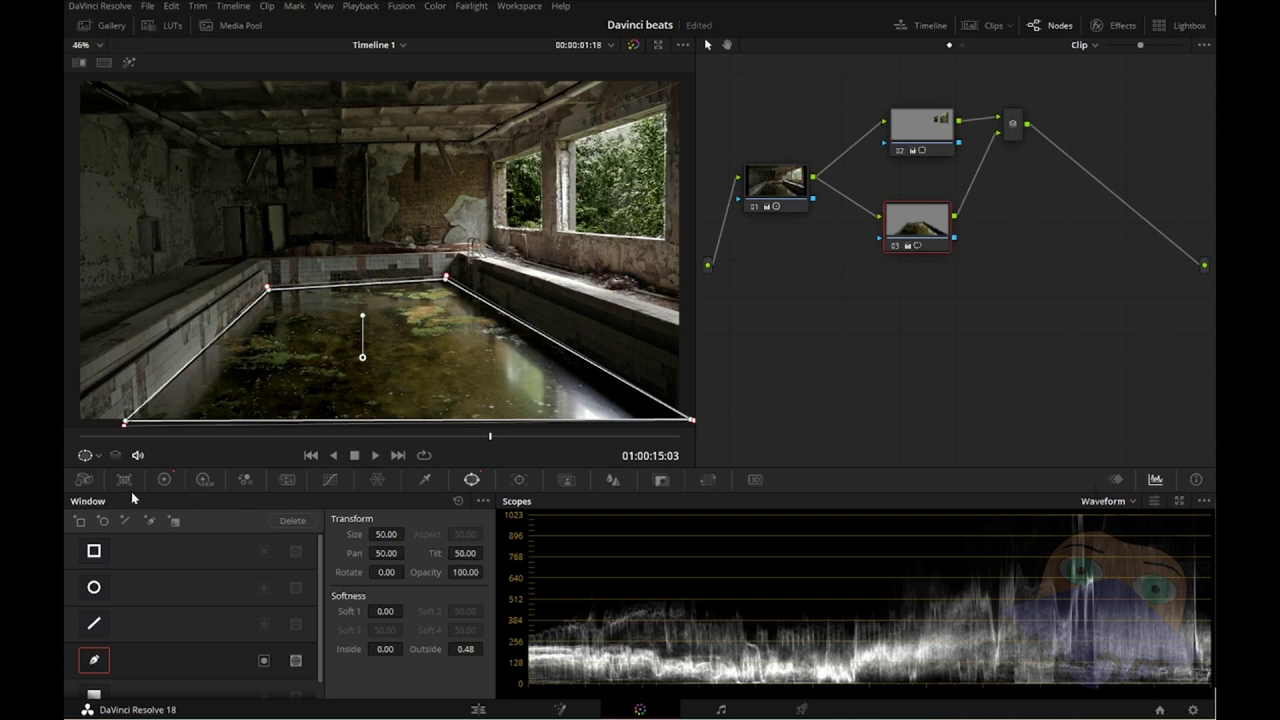
click(518, 482)
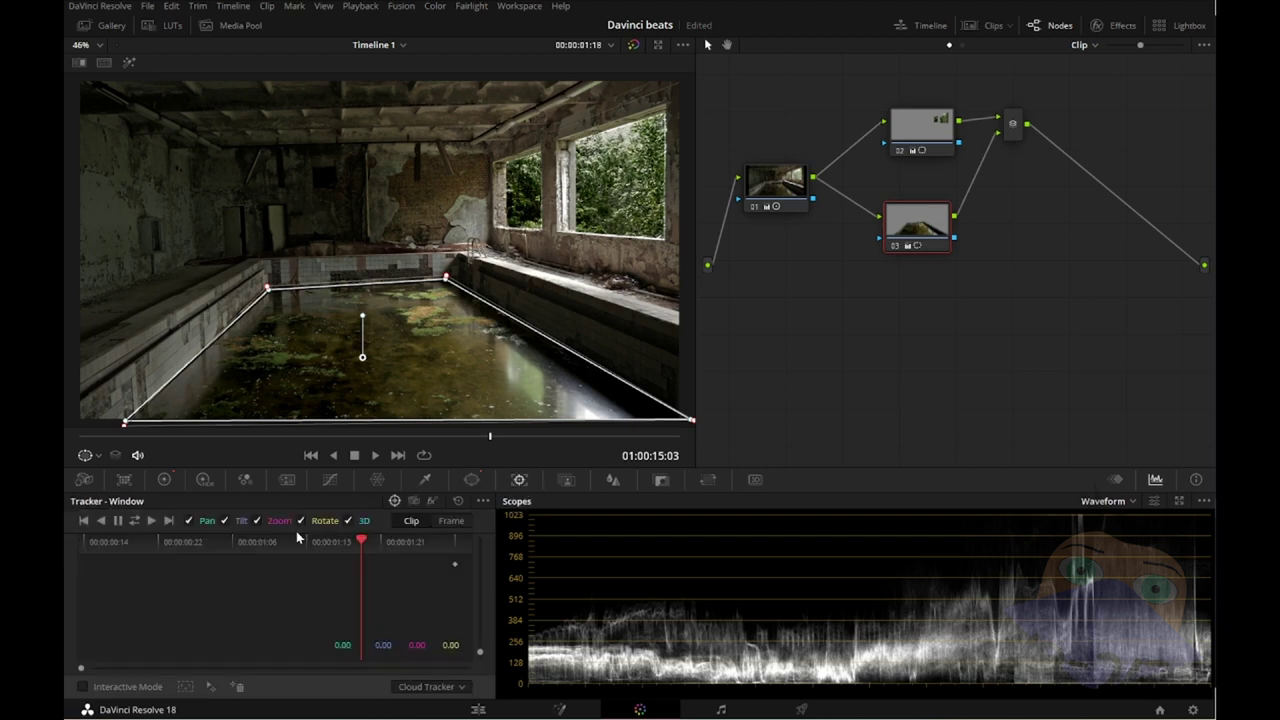
drag(361, 541, 179, 541)
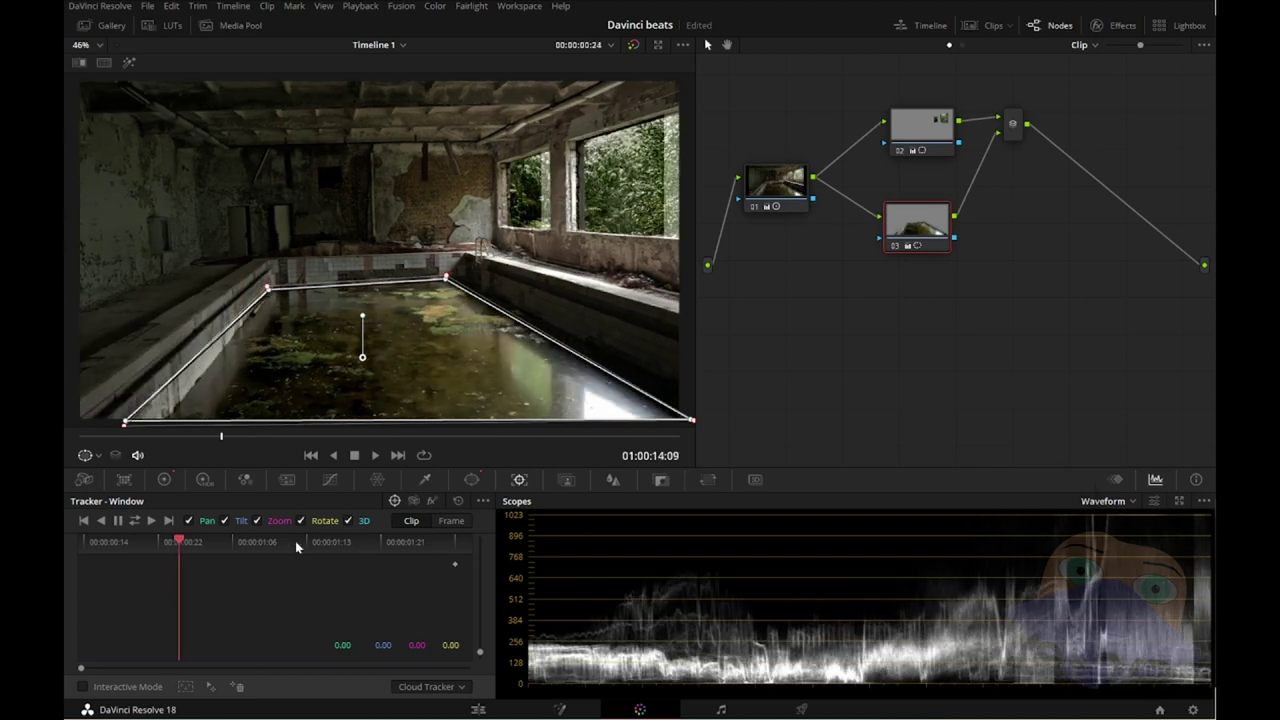
mouse_move(296, 542)
mouse_down()
mouse_move(408, 542)
mouse_move(363, 550)
mouse_up()
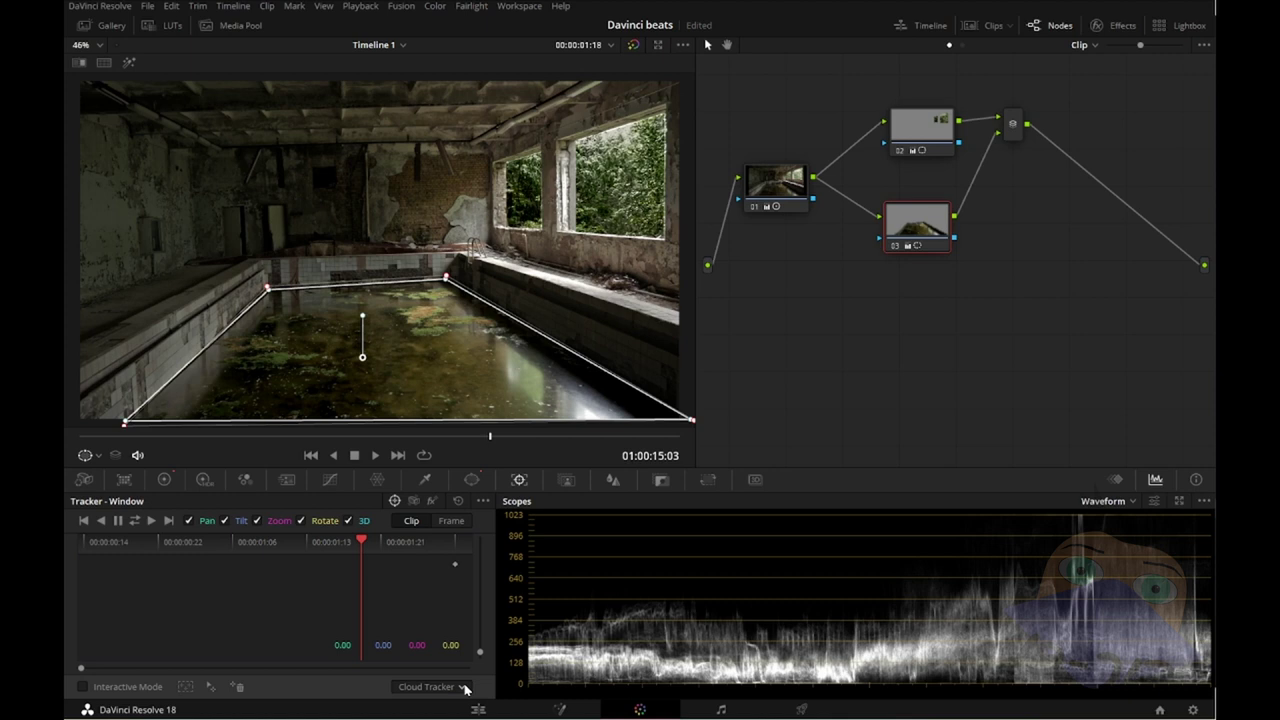
click(134, 520)
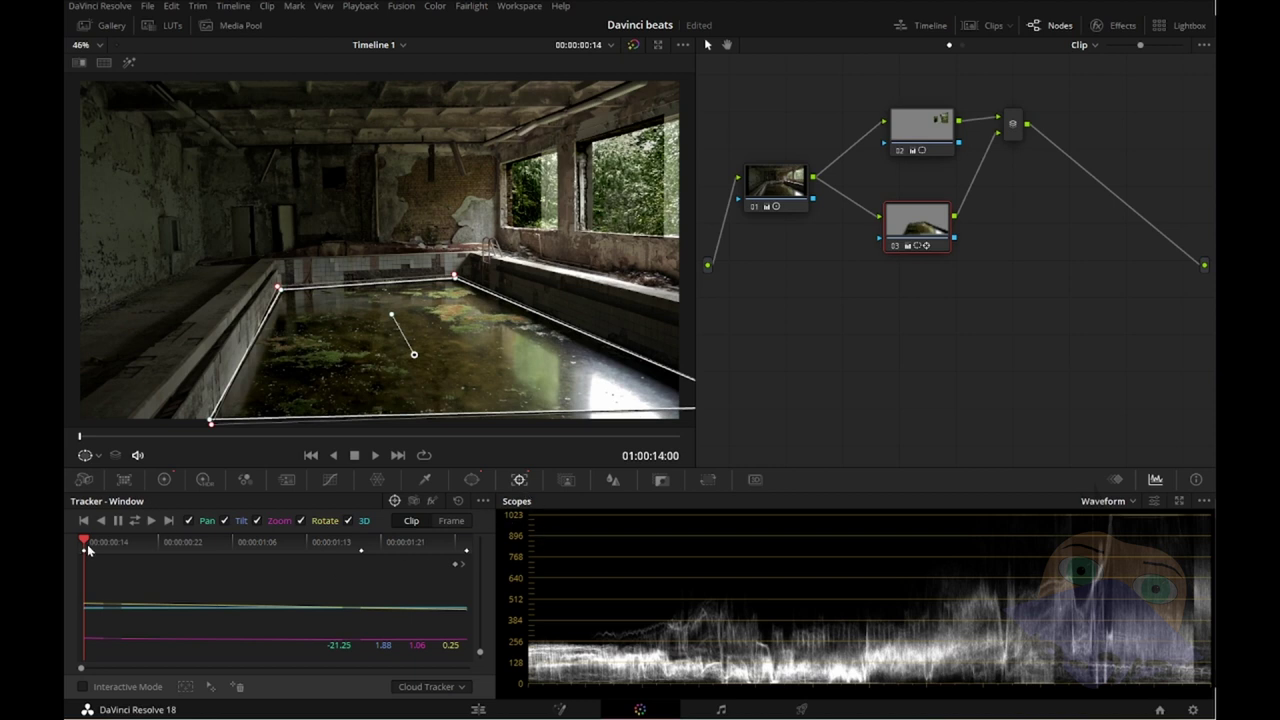
click(779, 201)
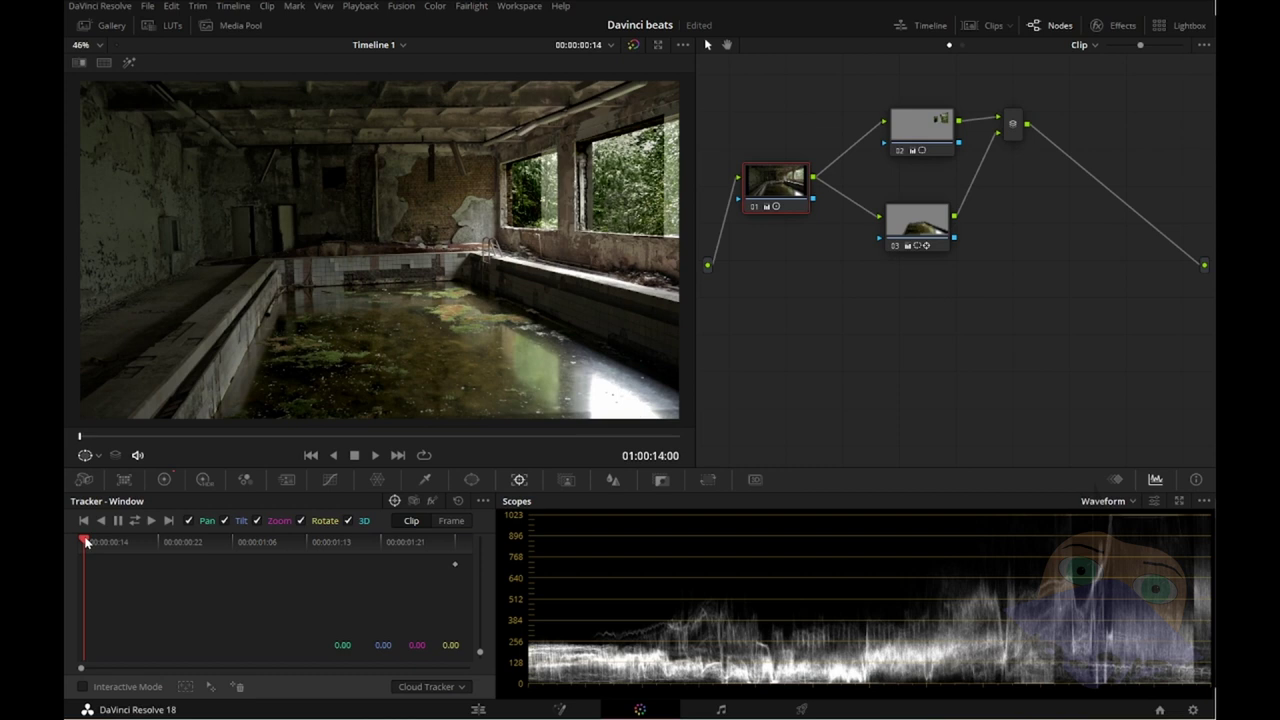
Step: Review the tracked pool clip and feather node 03's window outer edge to softness 0.48
mouse_move(86, 541)
mouse_down()
mouse_move(393, 562)
mouse_move(95, 556)
mouse_up()
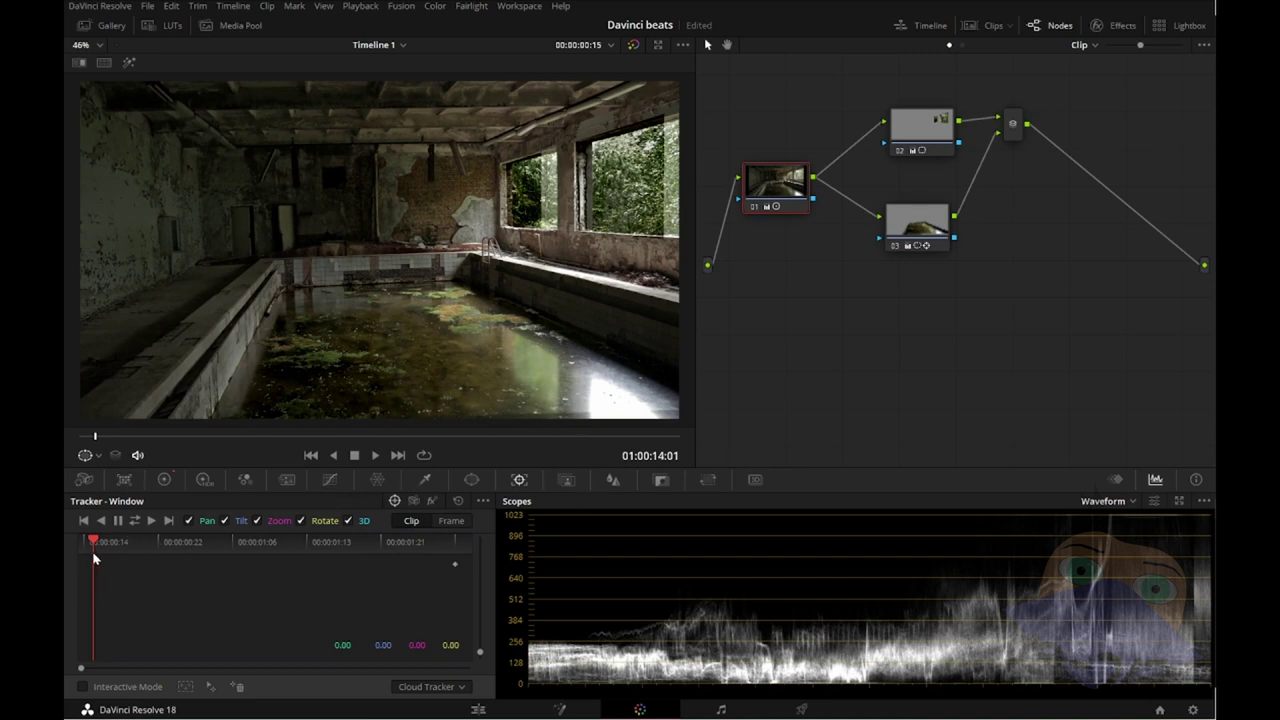
drag(93, 542, 361, 548)
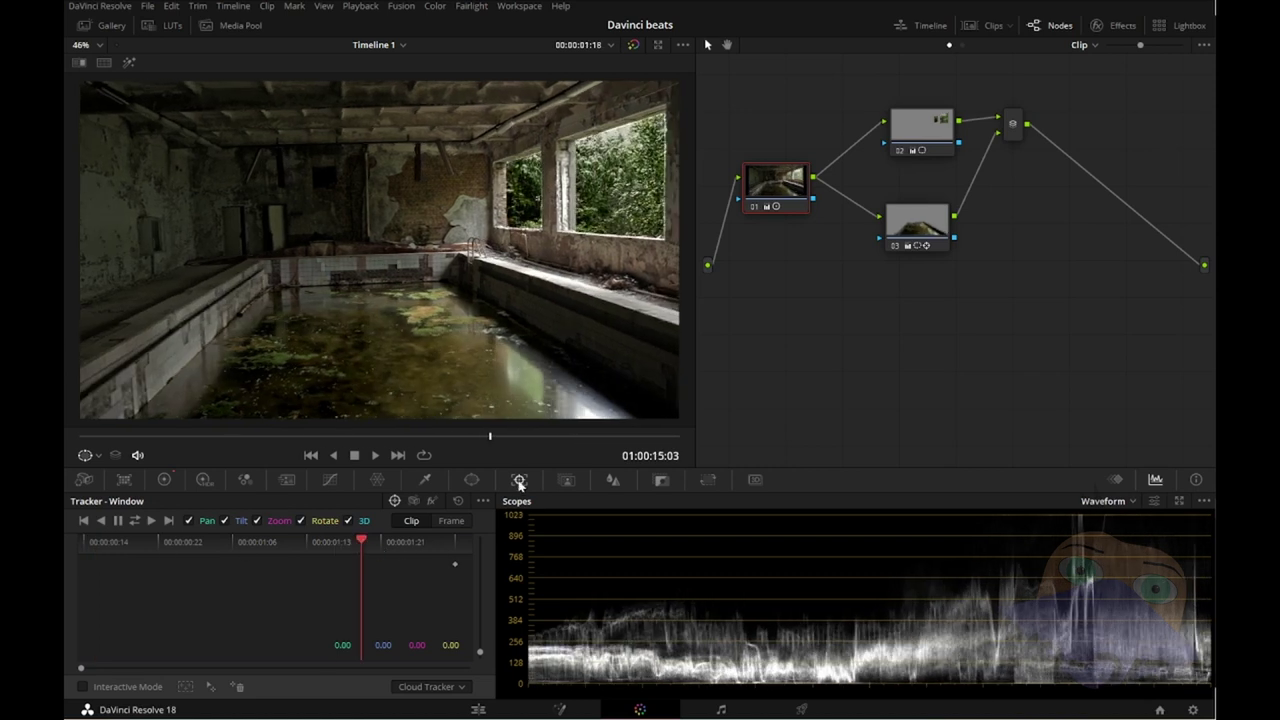
click(471, 480)
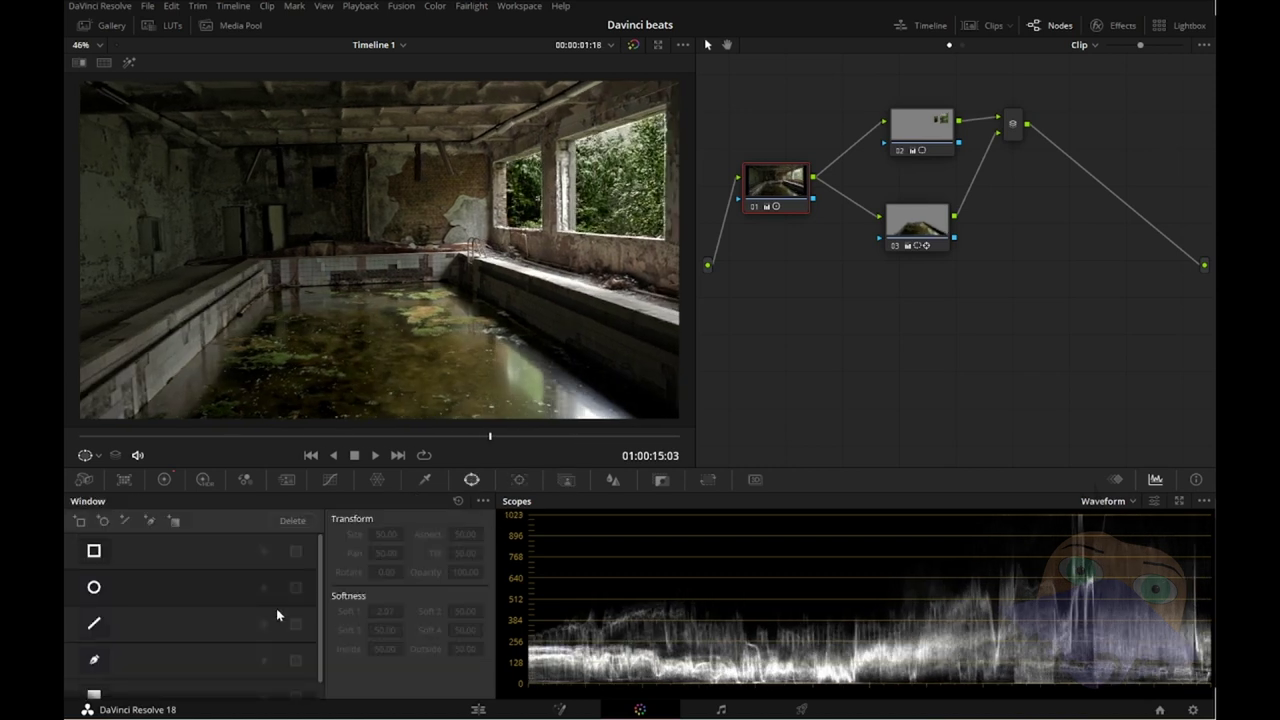
click(926, 228)
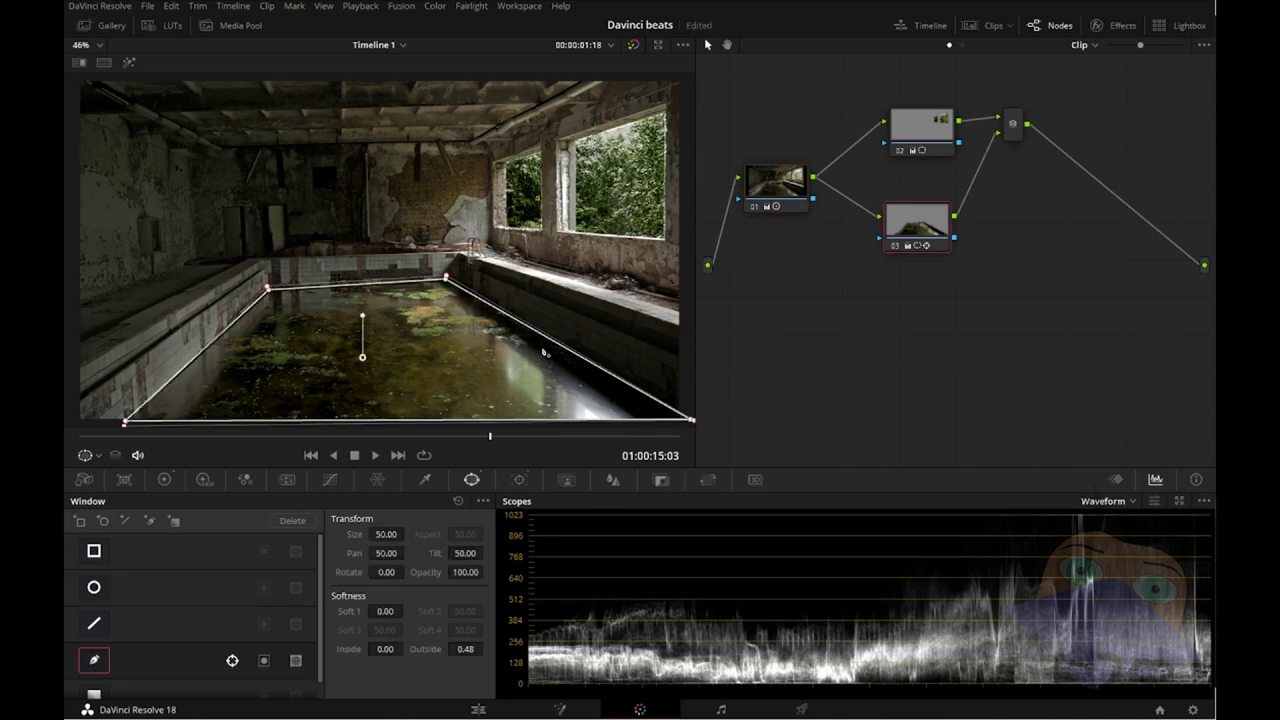
scroll(641, 408, down, 2)
drag(645, 396, 675, 415)
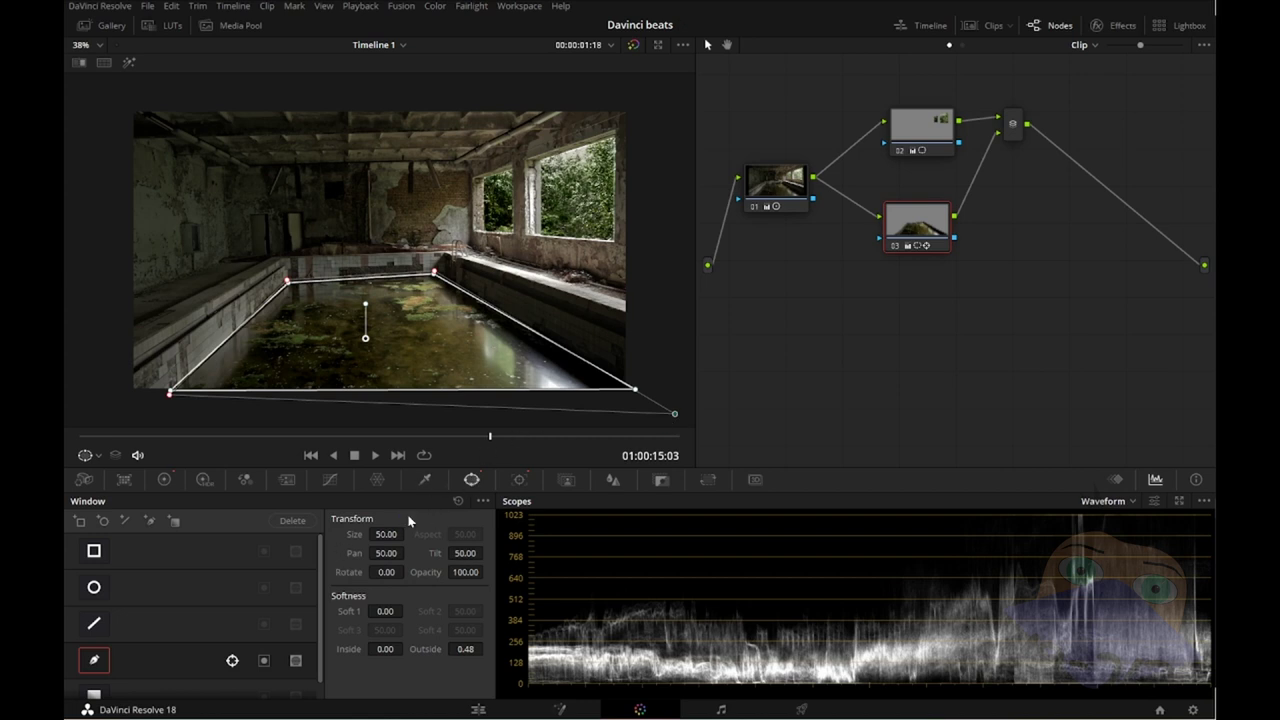
click(772, 185)
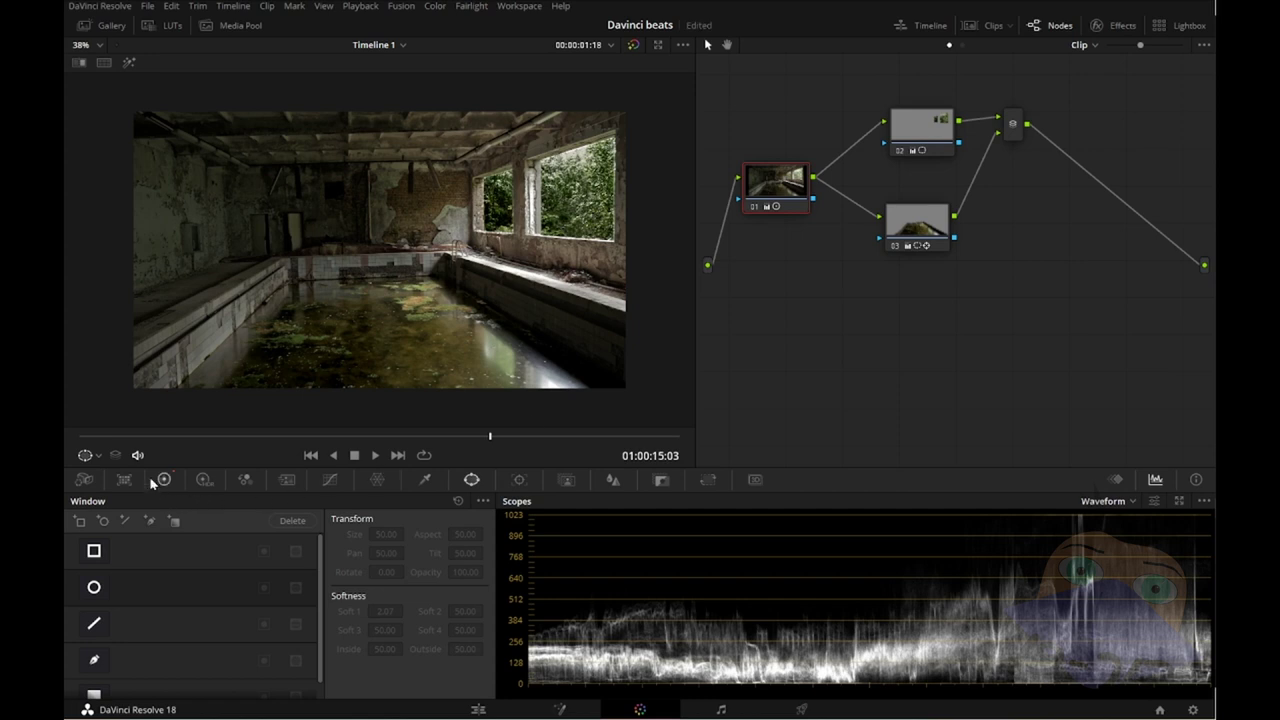
Step: Replay the graded pool clip, then reselect clip 08 and its node 02 for masking
mouse_move(78, 437)
mouse_down()
mouse_move(286, 440)
mouse_move(189, 437)
mouse_up()
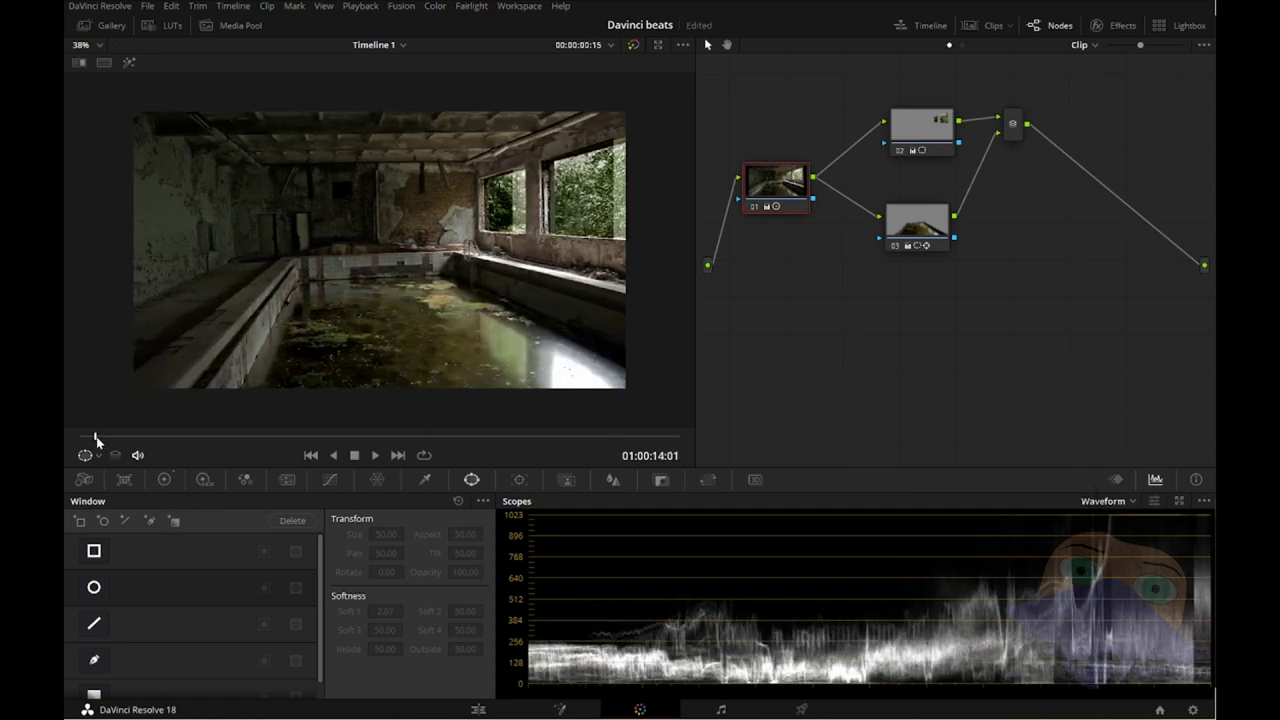
click(354, 456)
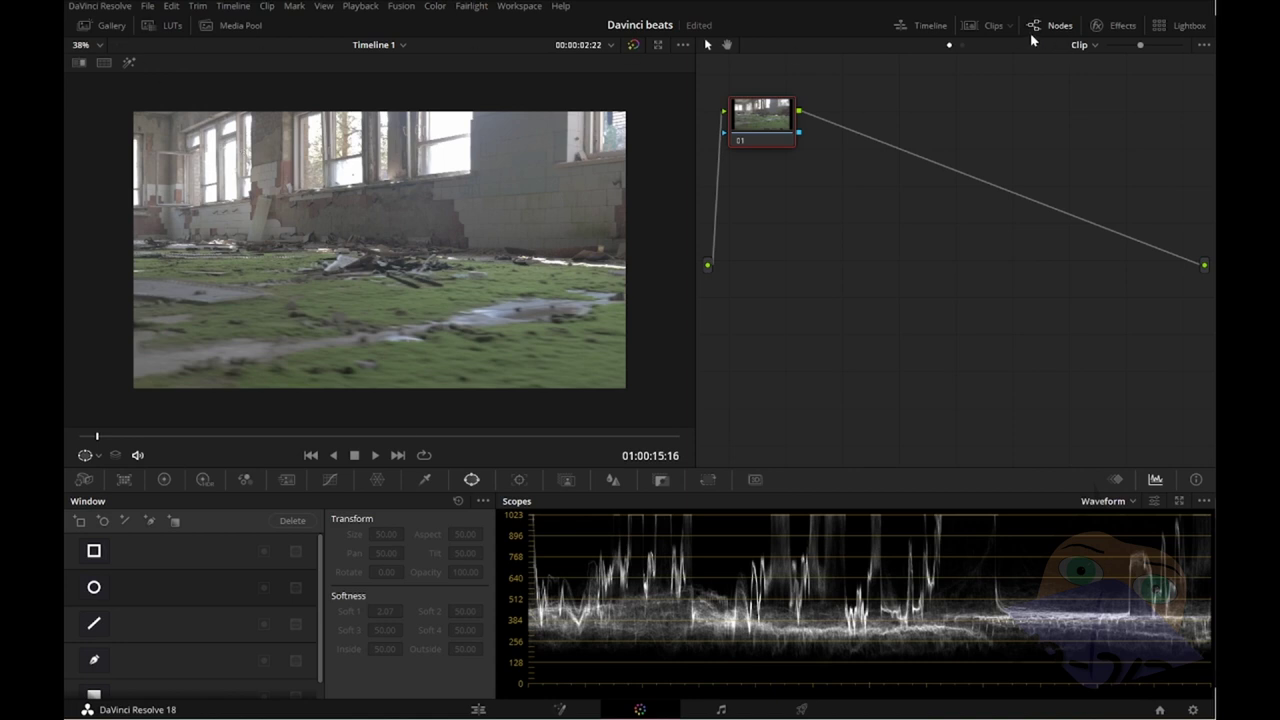
click(970, 25)
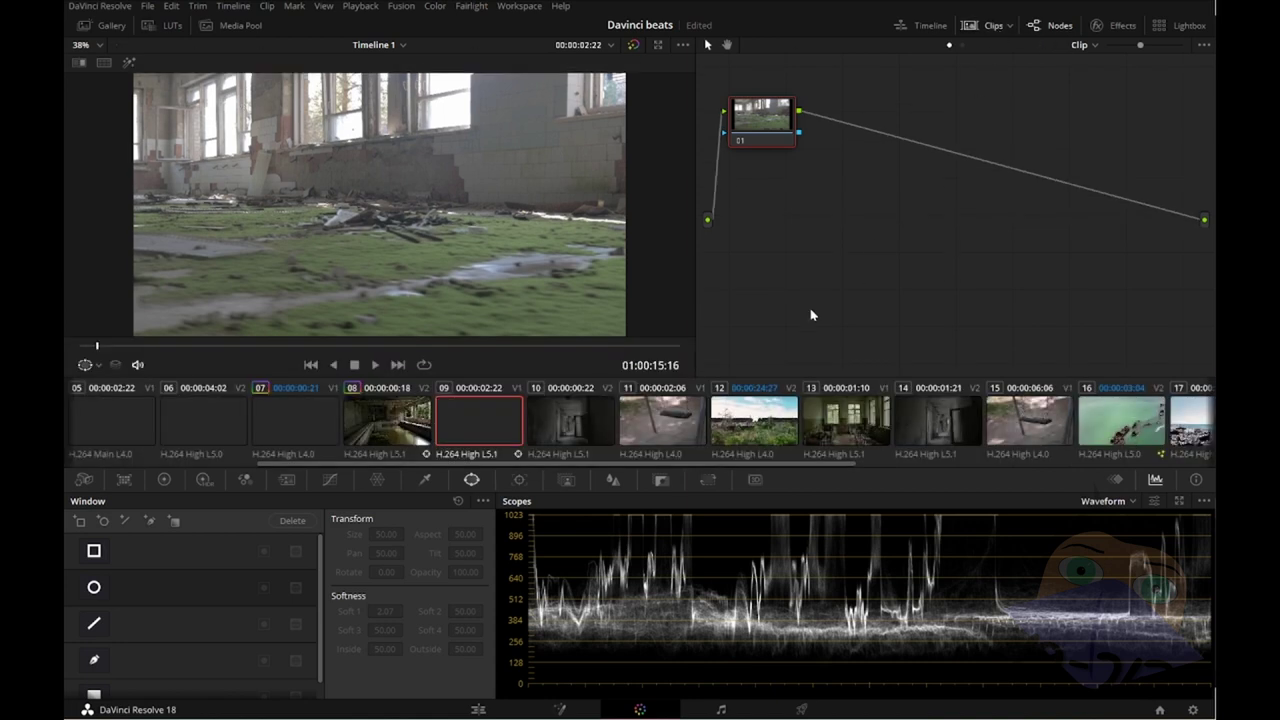
click(400, 425)
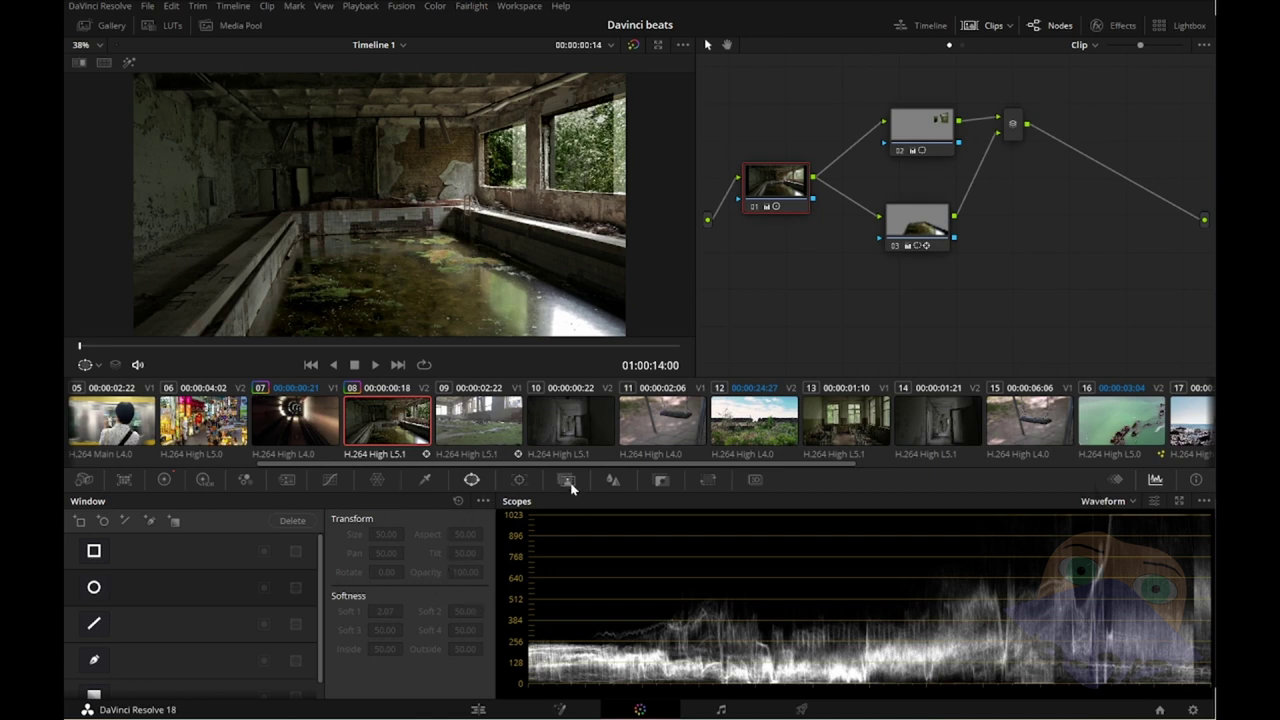
click(900, 145)
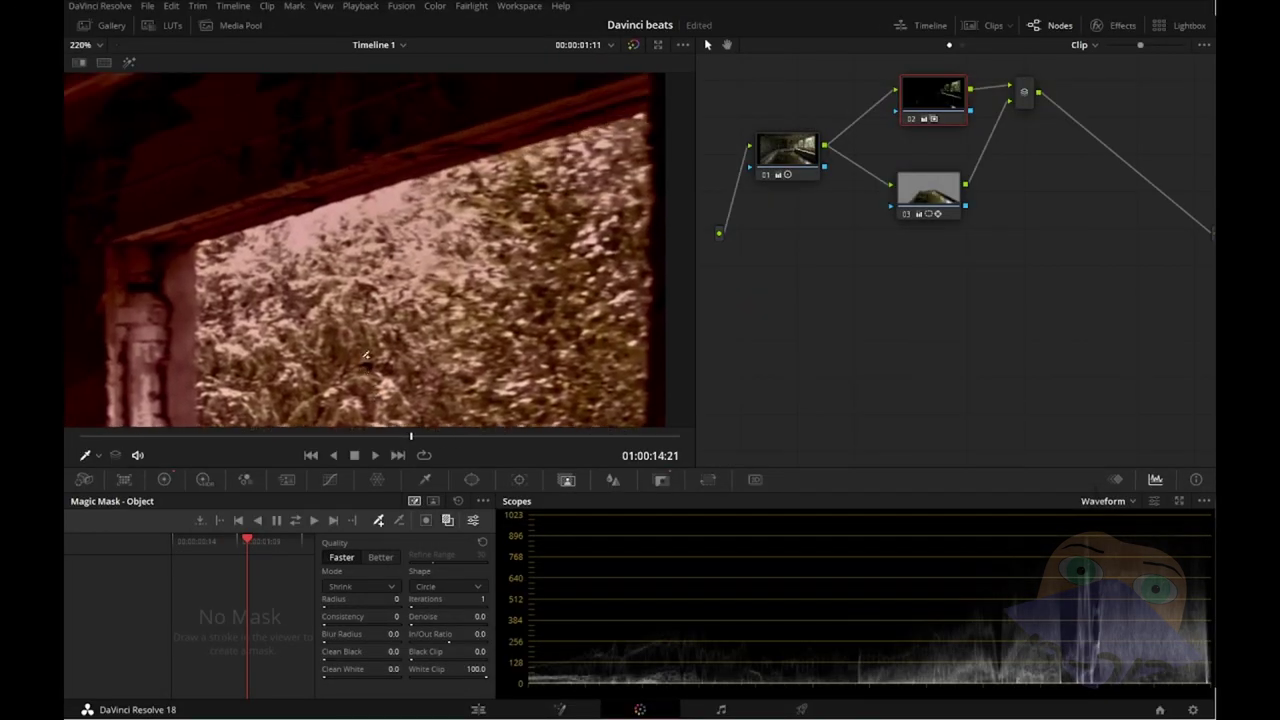
Step: Stroke the top beam, window sill, left pillar and middle pillar with the object mask
drag(186, 236, 592, 107)
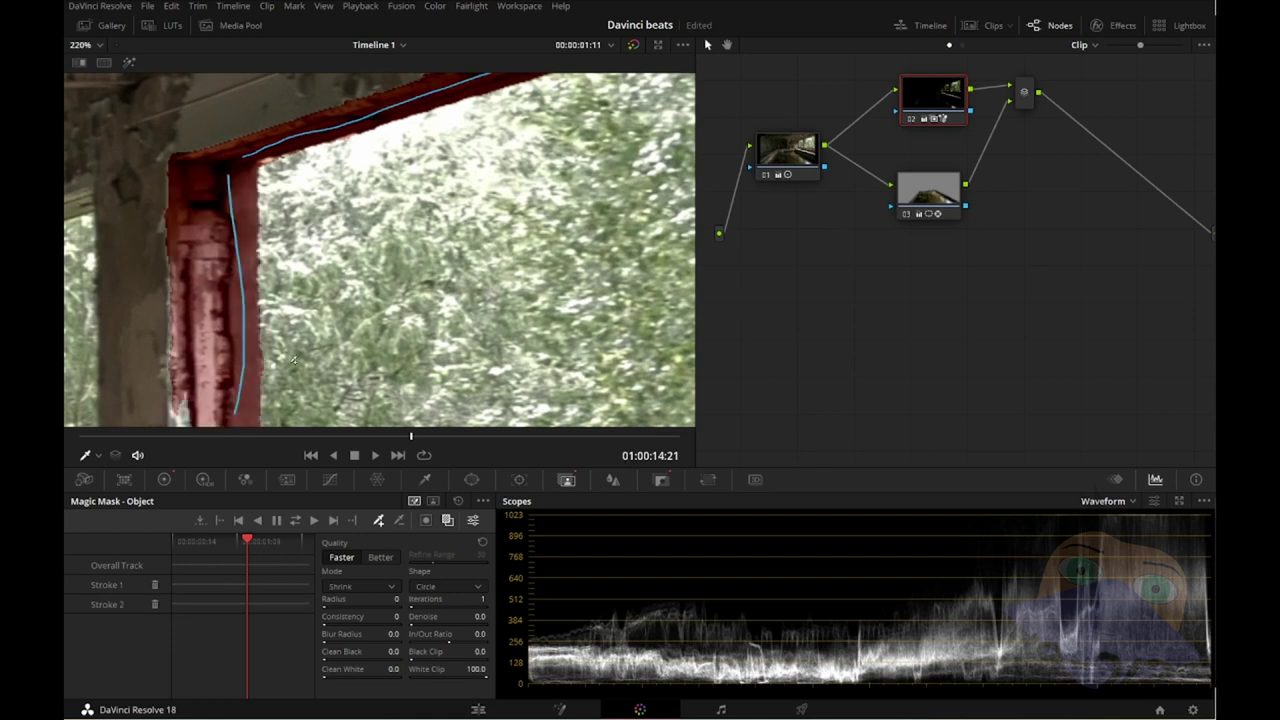
scroll(290, 300, down, 2)
scroll(290, 260, down, 2)
scroll(296, 230, down, 1)
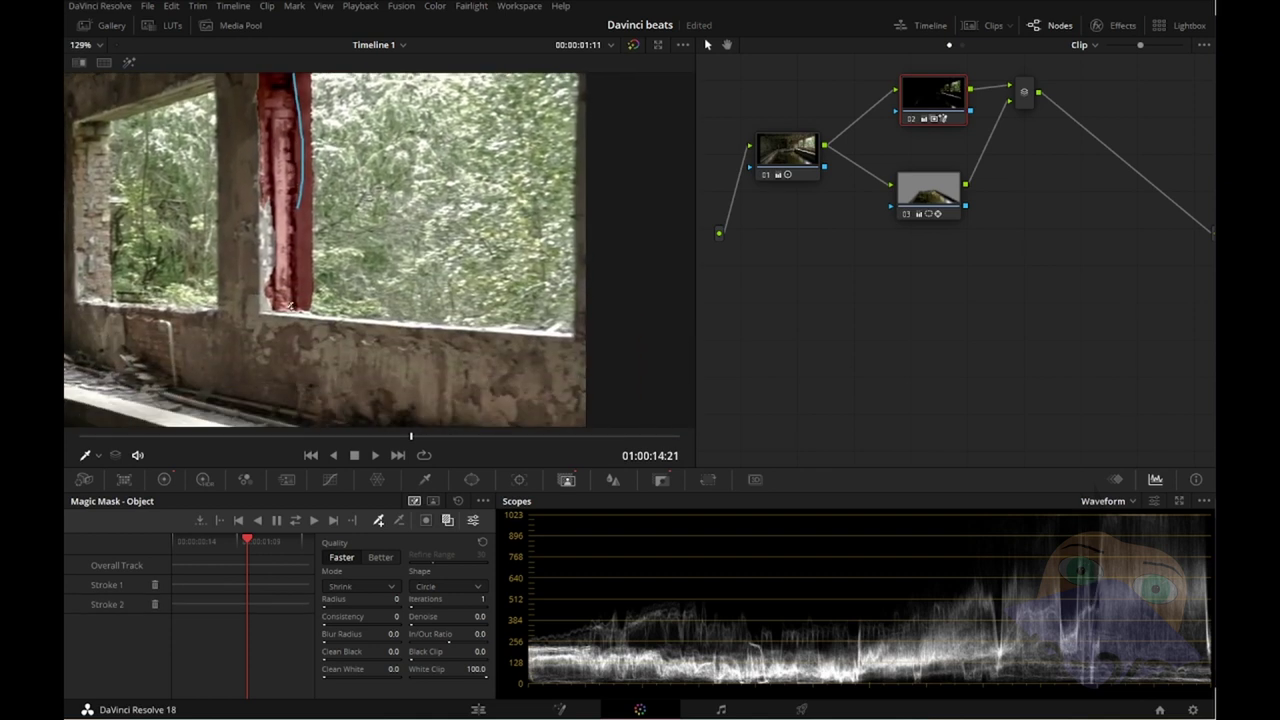
mouse_move(289, 319)
mouse_down()
mouse_move(553, 342)
mouse_move(580, 314)
mouse_up()
scroll(305, 324, up, 3)
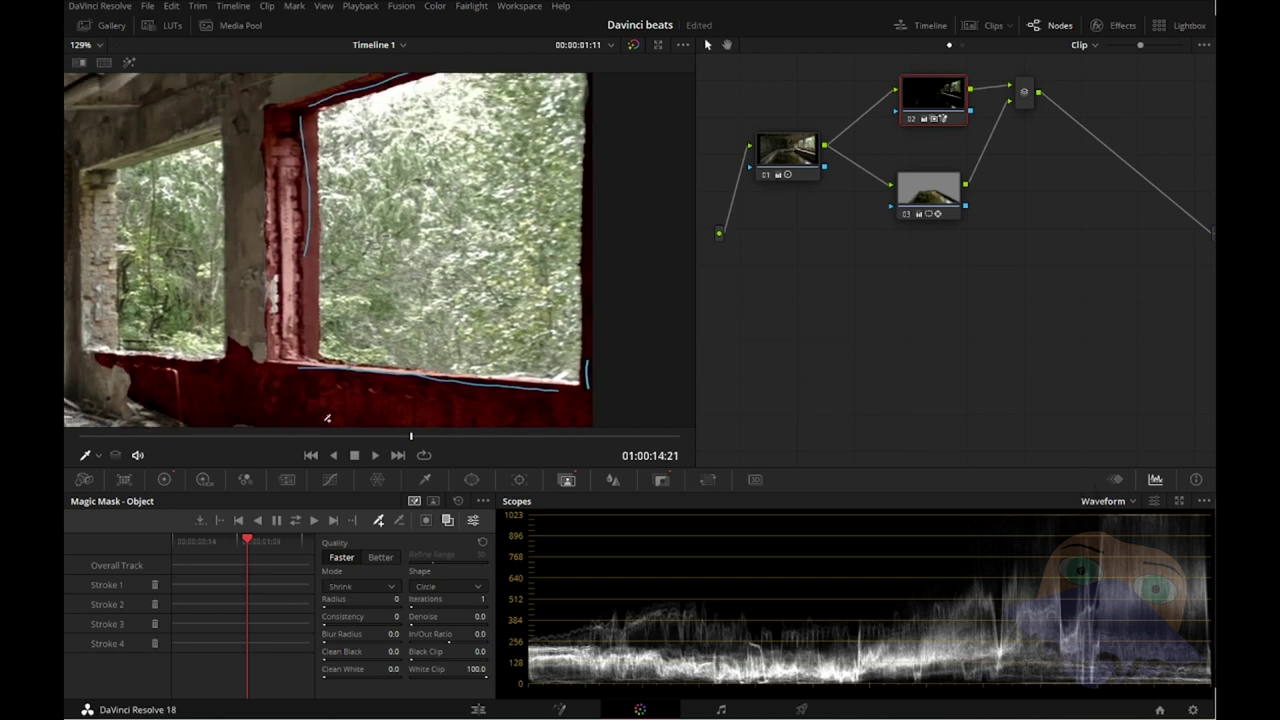
drag(281, 400, 431, 98)
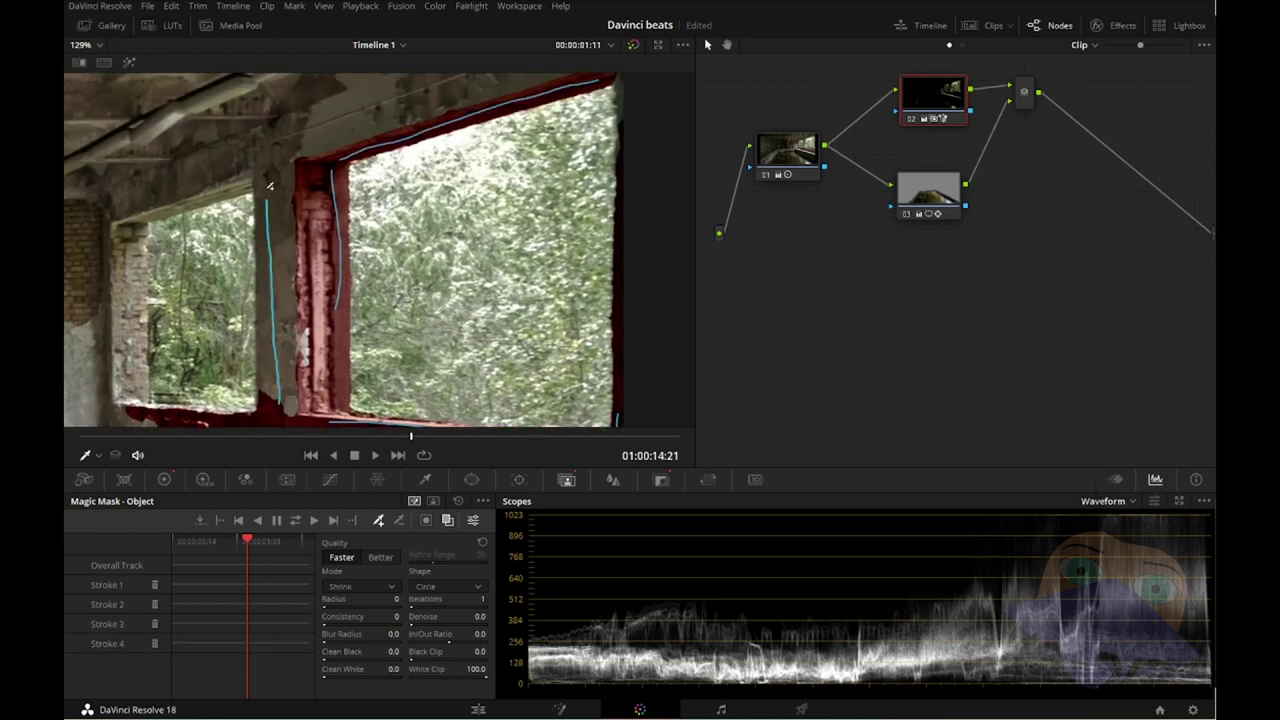
drag(307, 252, 306, 377)
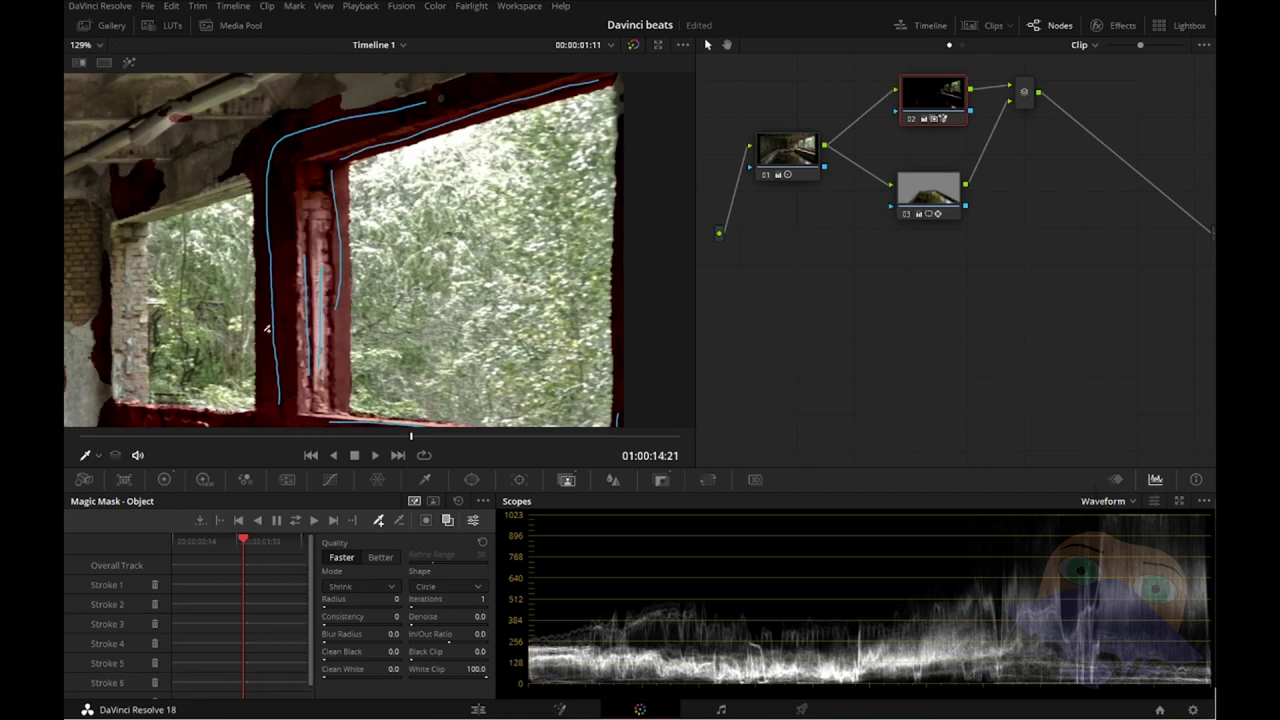
Step: Add strokes for the wall left of the windows, ceiling, left walls, pool ledge and left window frame
scroll(267, 329, down, 2)
scroll(300, 290, down, 3)
scroll(249, 290, up, 2)
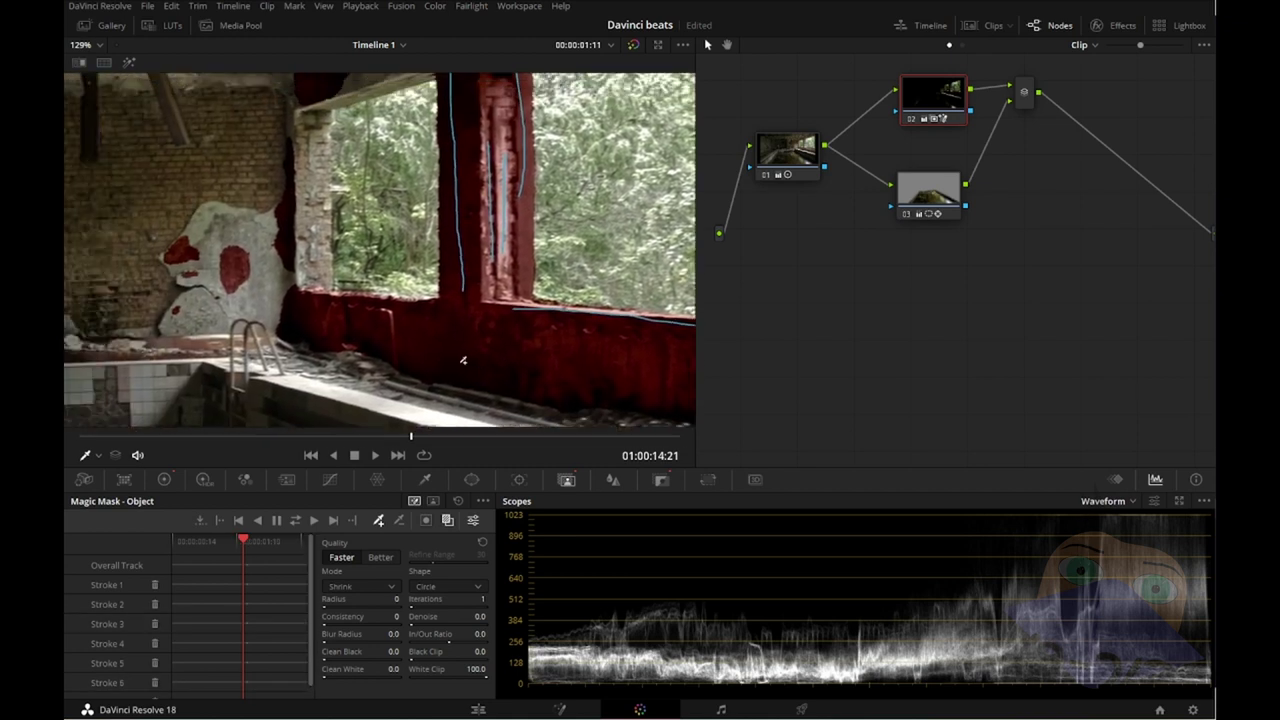
scroll(300, 320, left, 3)
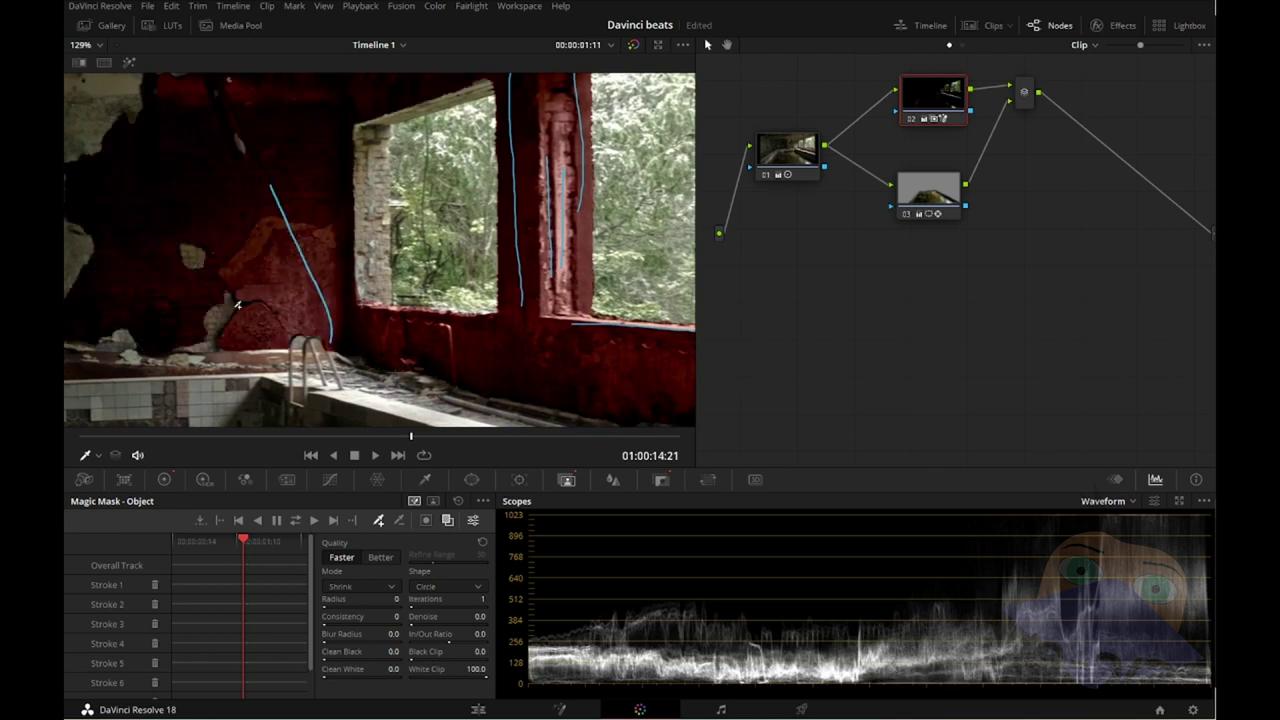
drag(254, 306, 186, 306)
scroll(320, 280, down, 4)
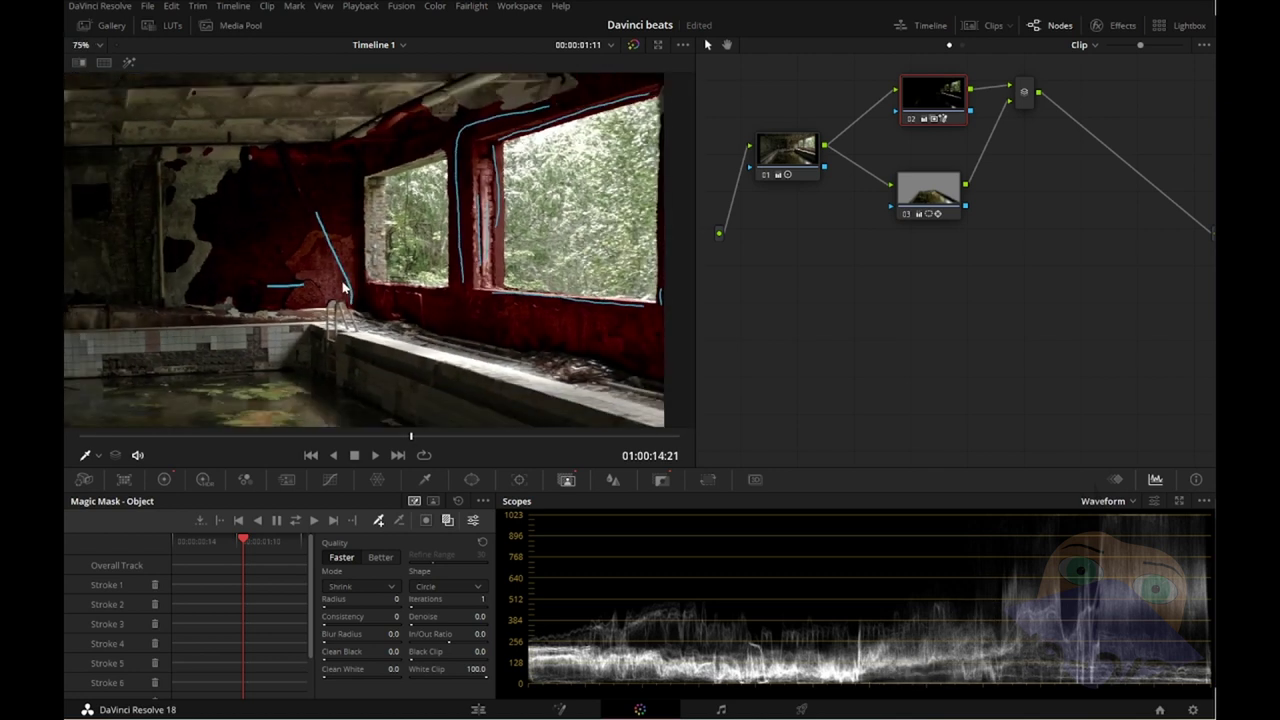
scroll(343, 287, down, 1)
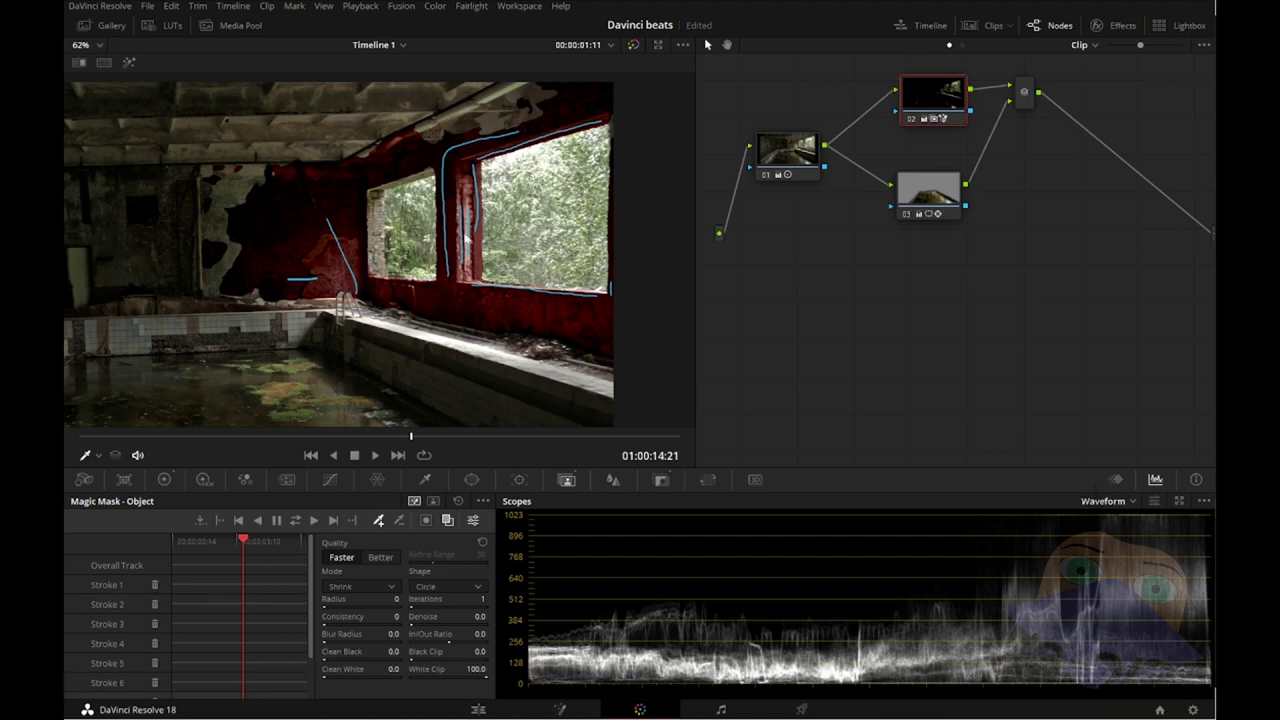
mouse_move(406, 146)
mouse_down()
mouse_move(525, 88)
mouse_move(135, 113)
mouse_up()
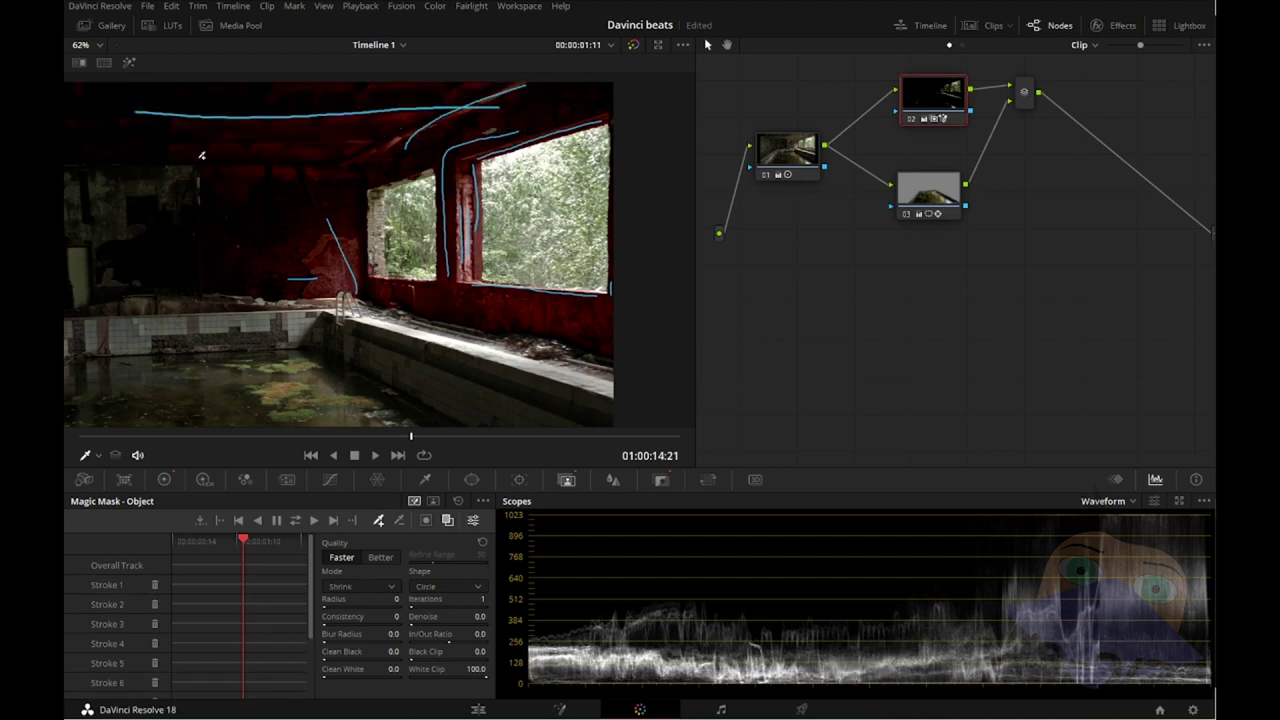
drag(144, 160, 138, 285)
mouse_move(70, 160)
mouse_down()
mouse_move(72, 295)
mouse_move(340, 322)
mouse_up()
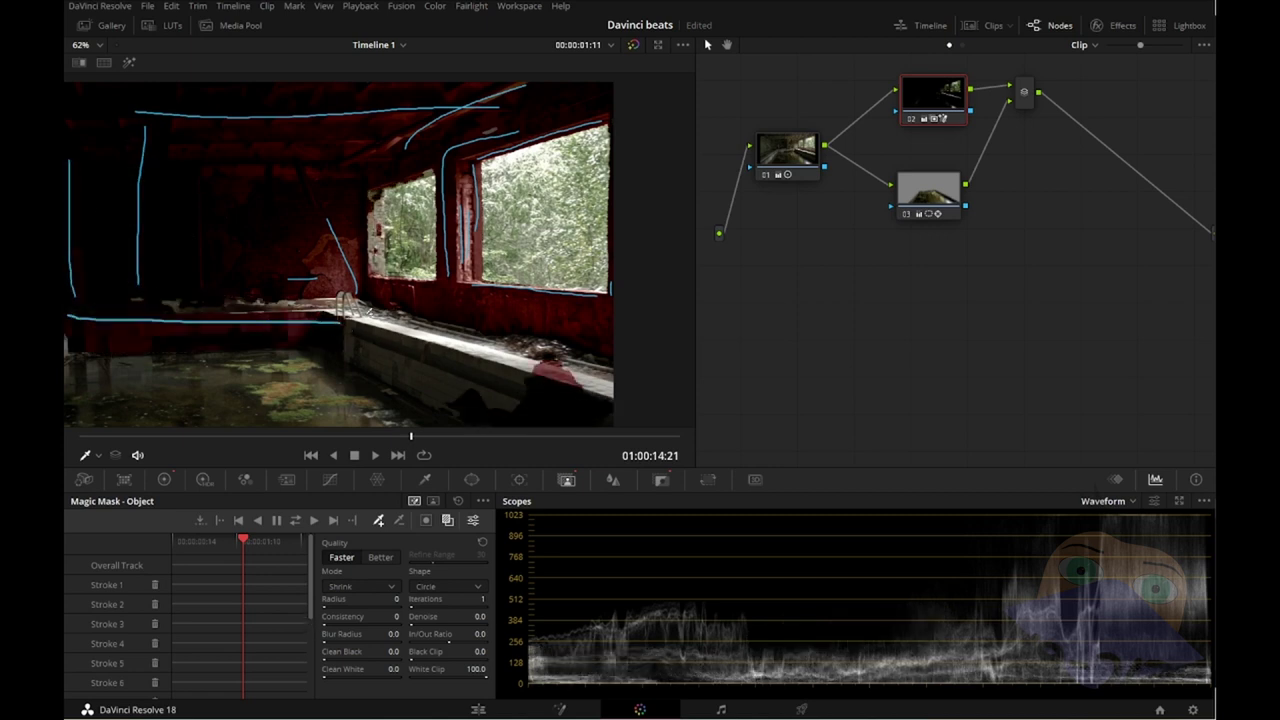
drag(368, 309, 612, 395)
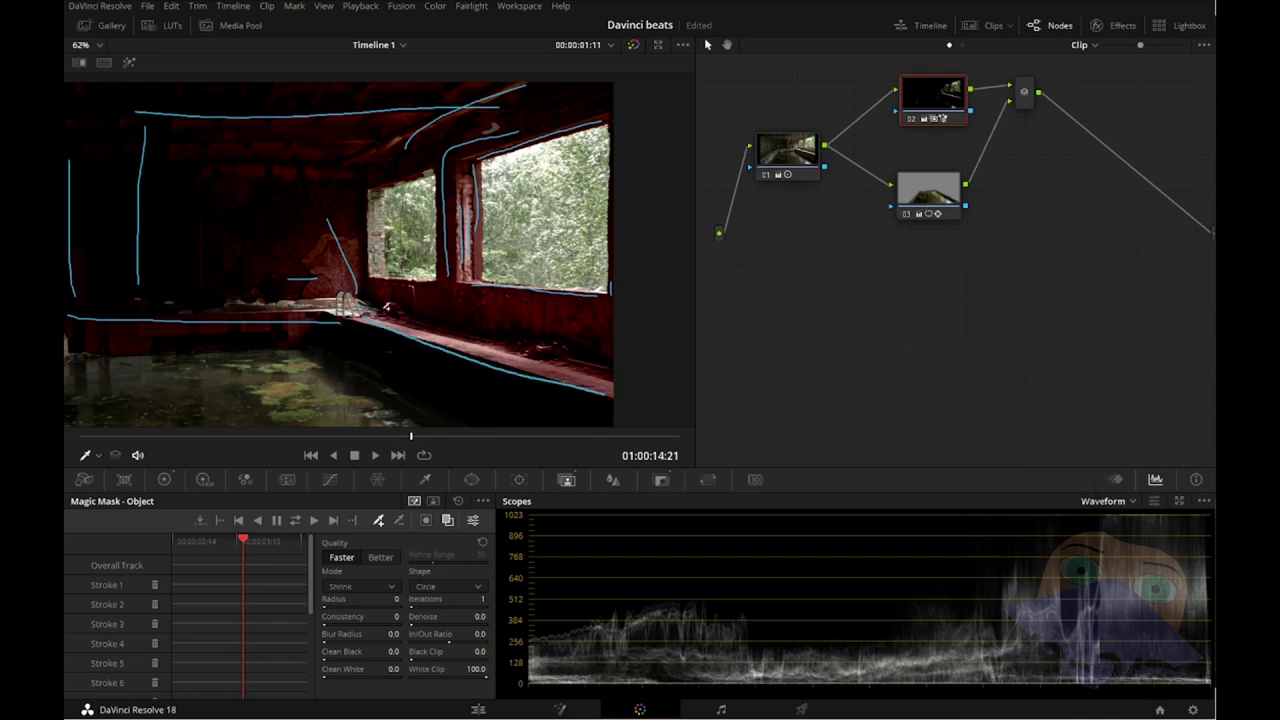
drag(377, 191, 377, 276)
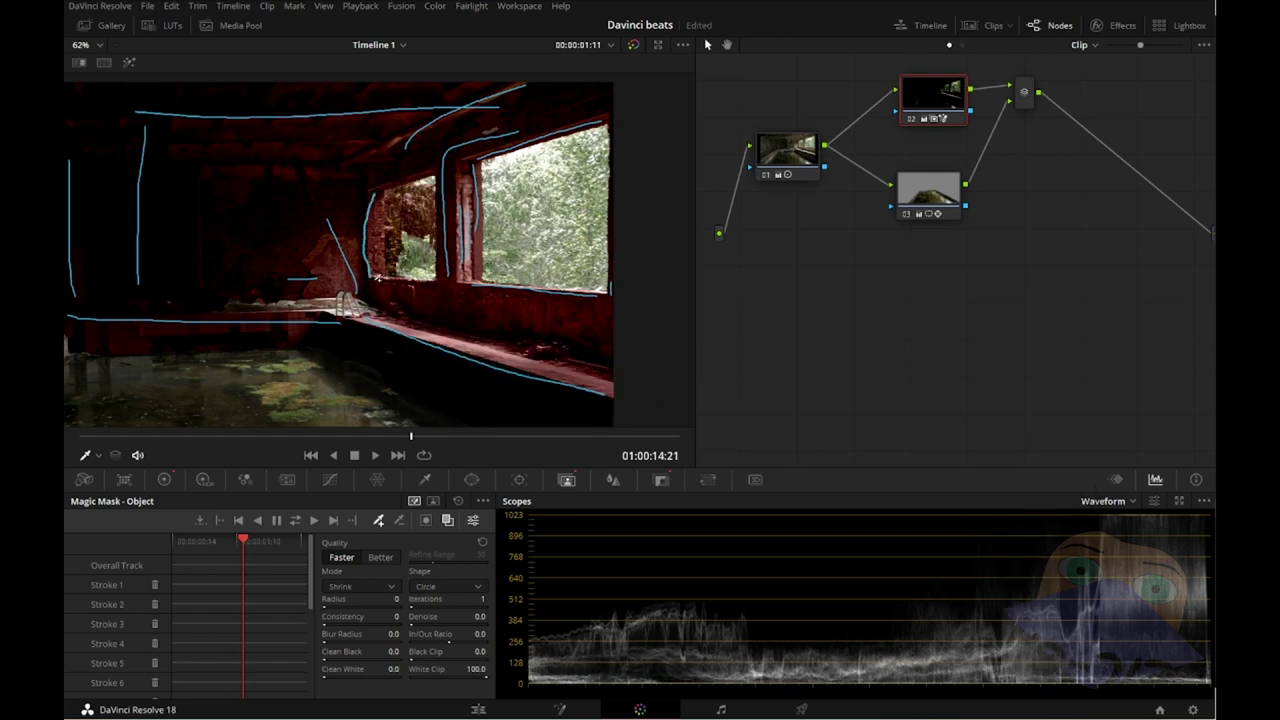
Step: Add the window's left pillar, top edges and neighbouring brick pillar to the mask
scroll(377, 278, up, 2)
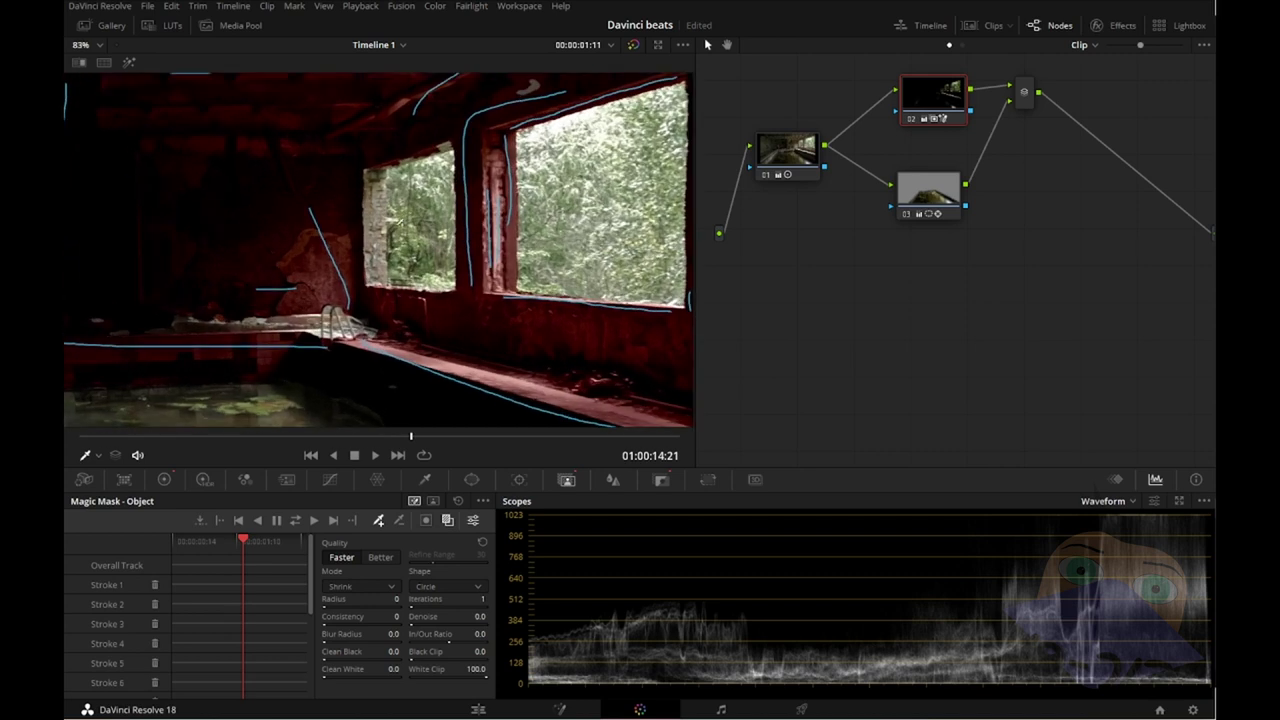
scroll(390, 250, up, 2)
scroll(400, 222, up, 2)
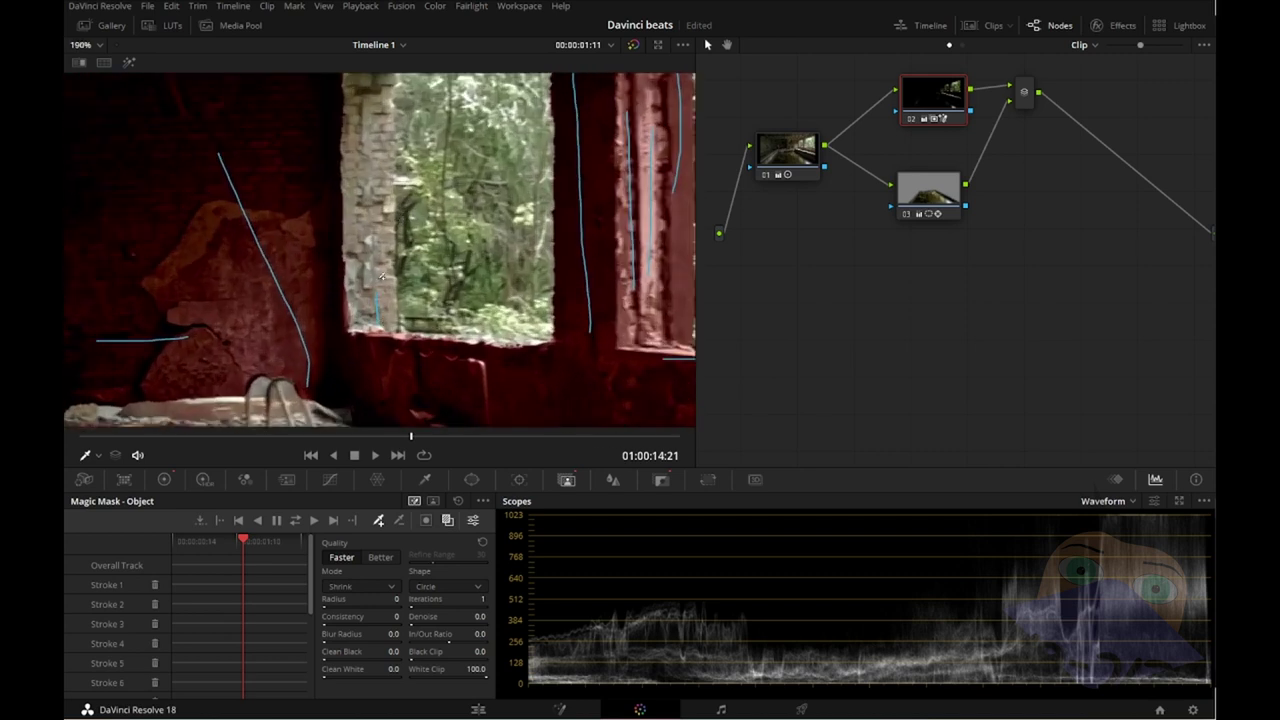
drag(382, 277, 379, 92)
scroll(432, 327, up, 2)
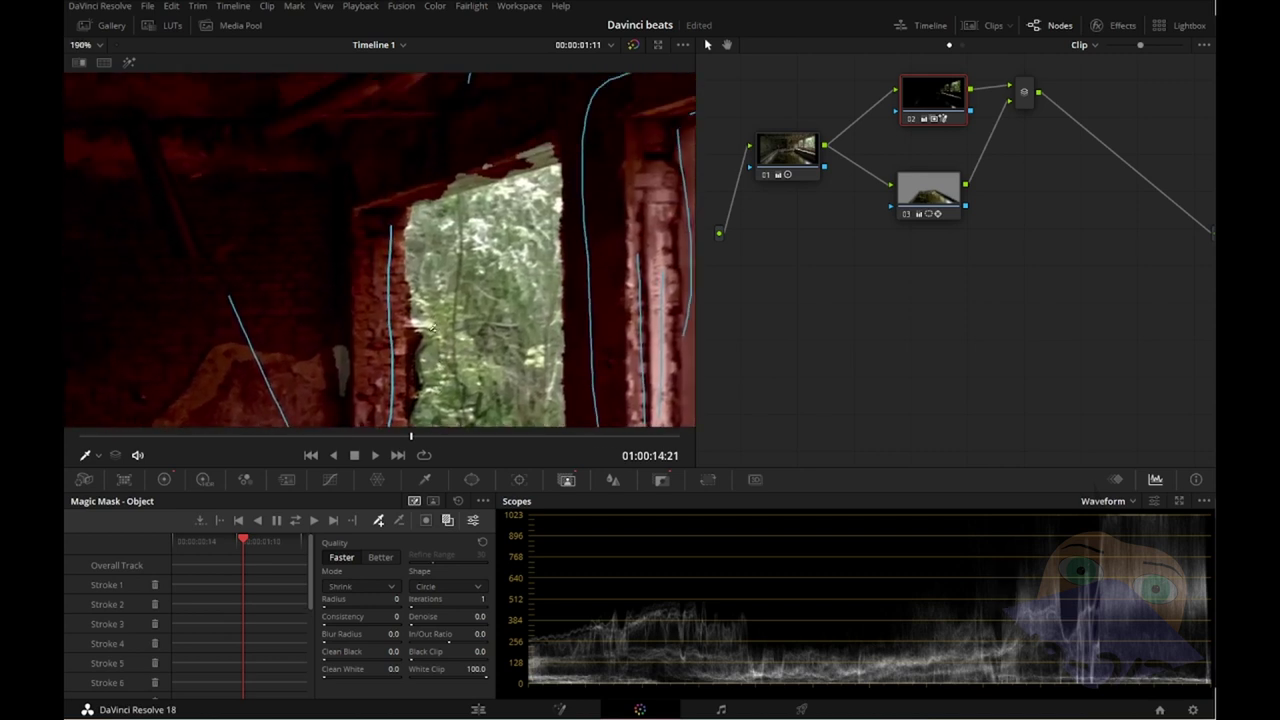
drag(425, 196, 552, 147)
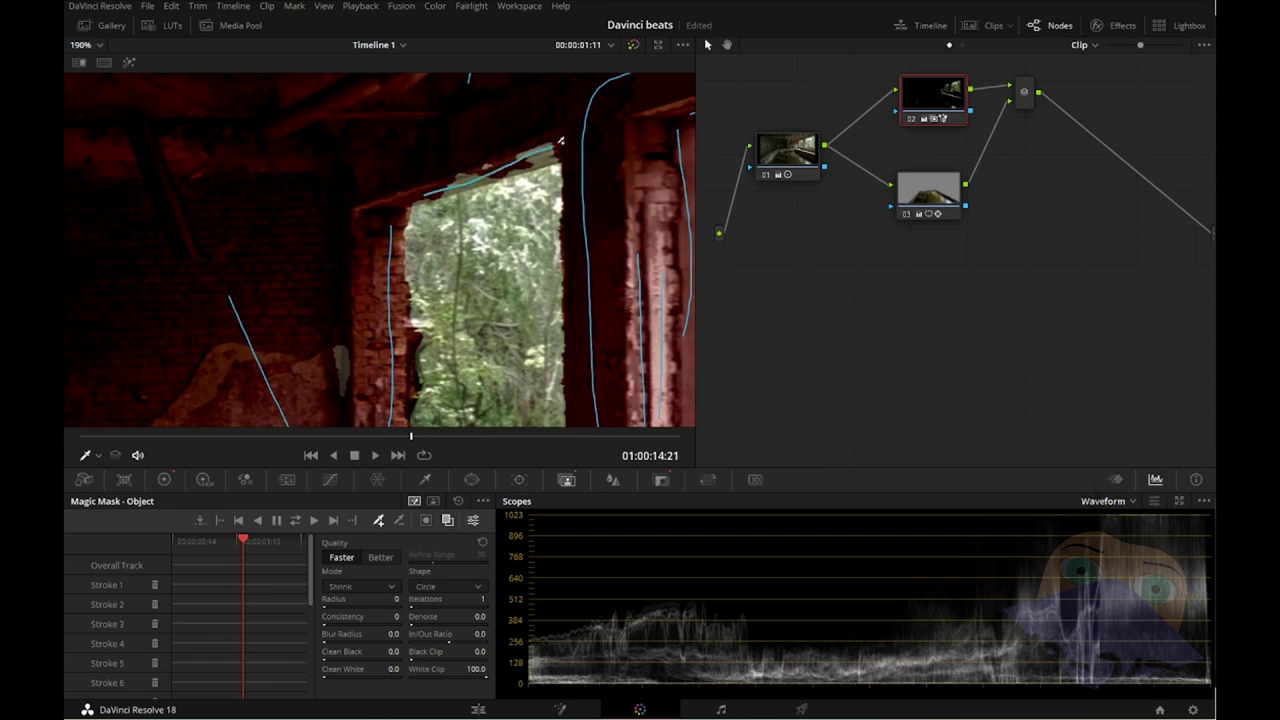
drag(393, 183, 420, 175)
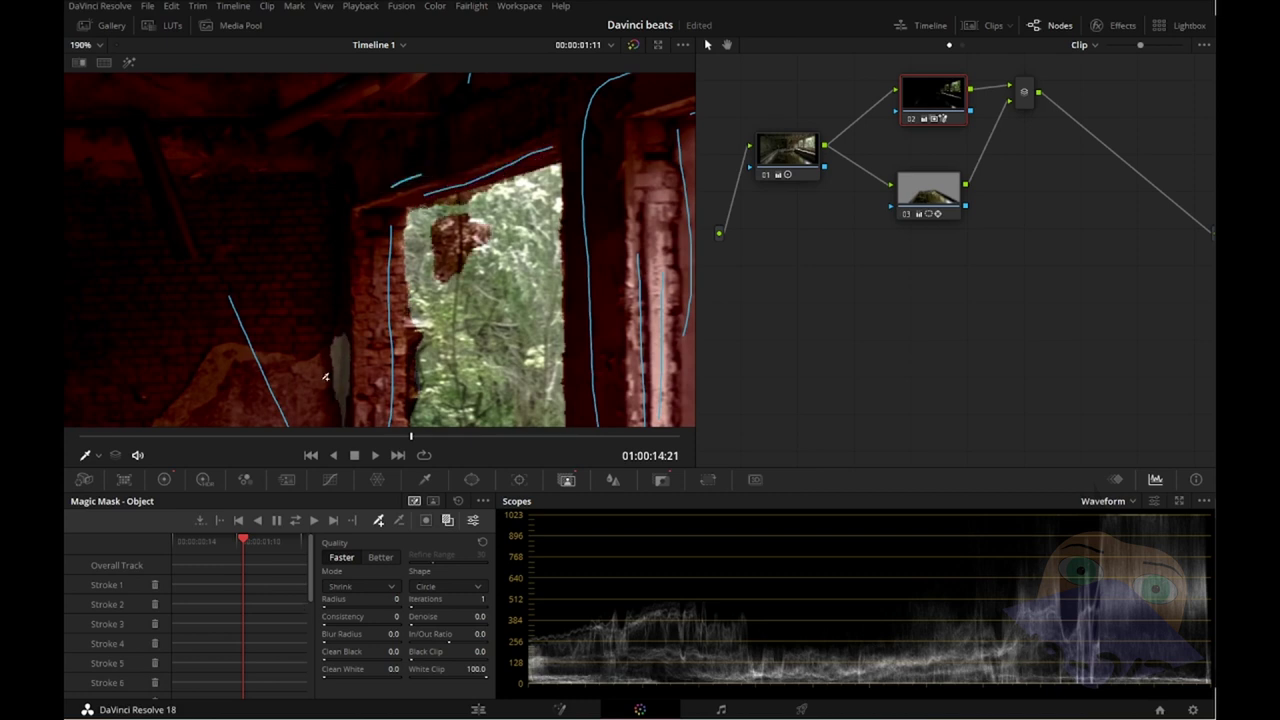
scroll(333, 385, down, 3)
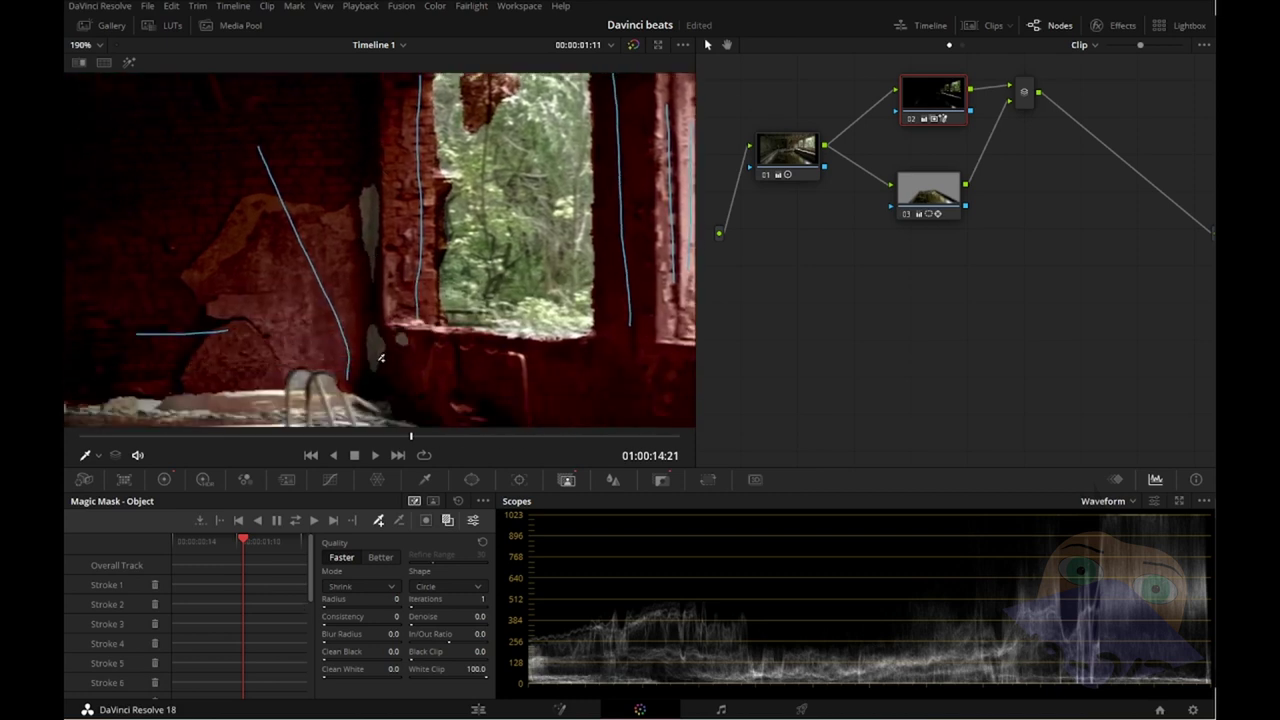
drag(379, 365, 375, 186)
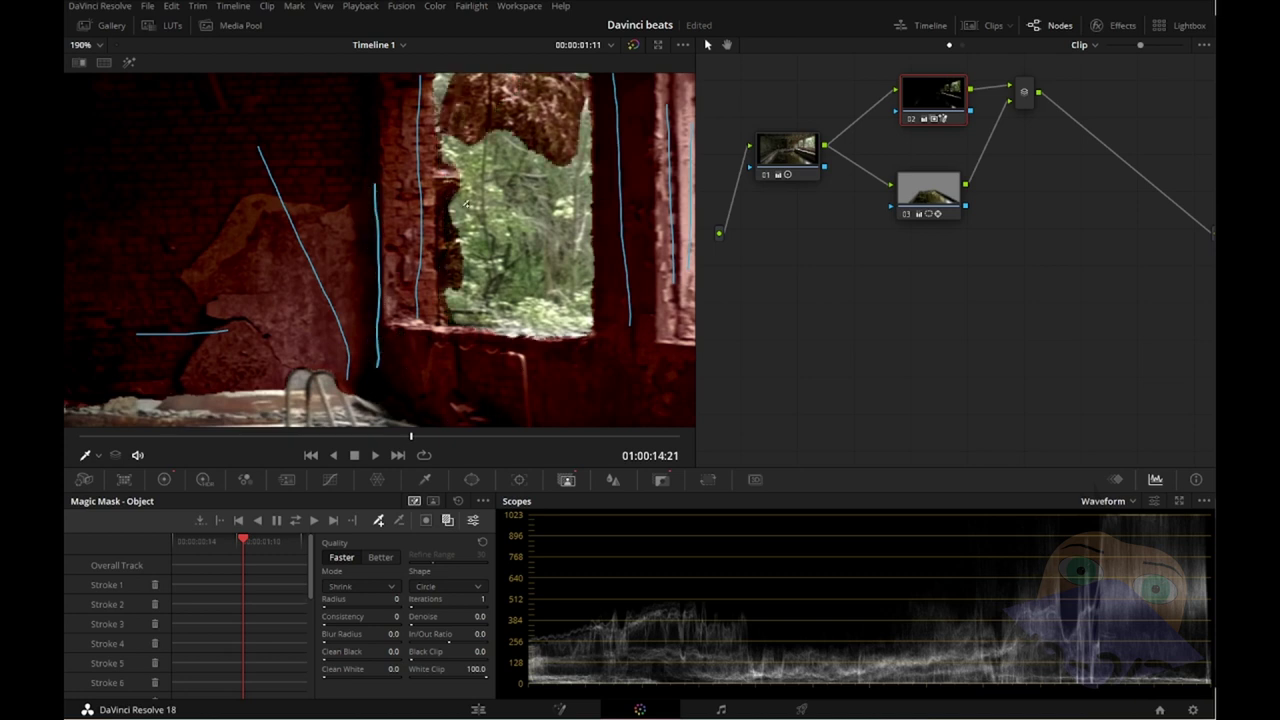
Step: Subtract the window opening and its upper area from the mask
scroll(504, 206, up, 1)
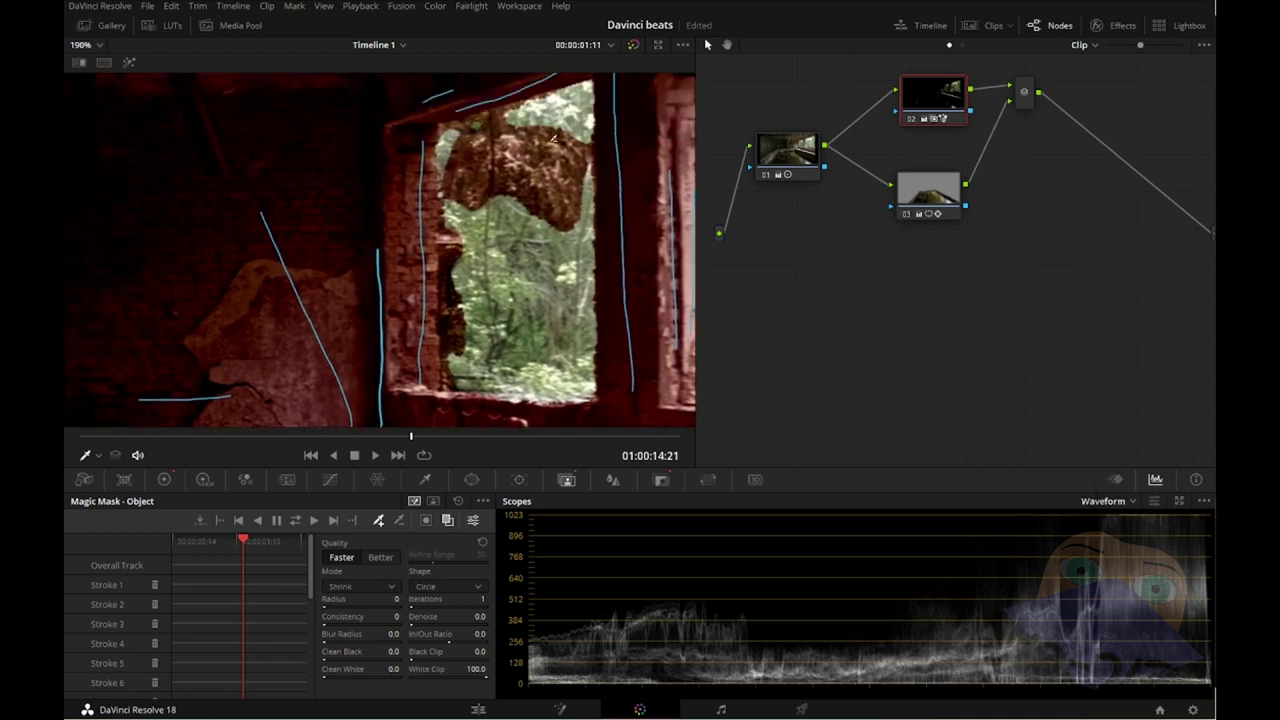
drag(566, 106, 462, 134)
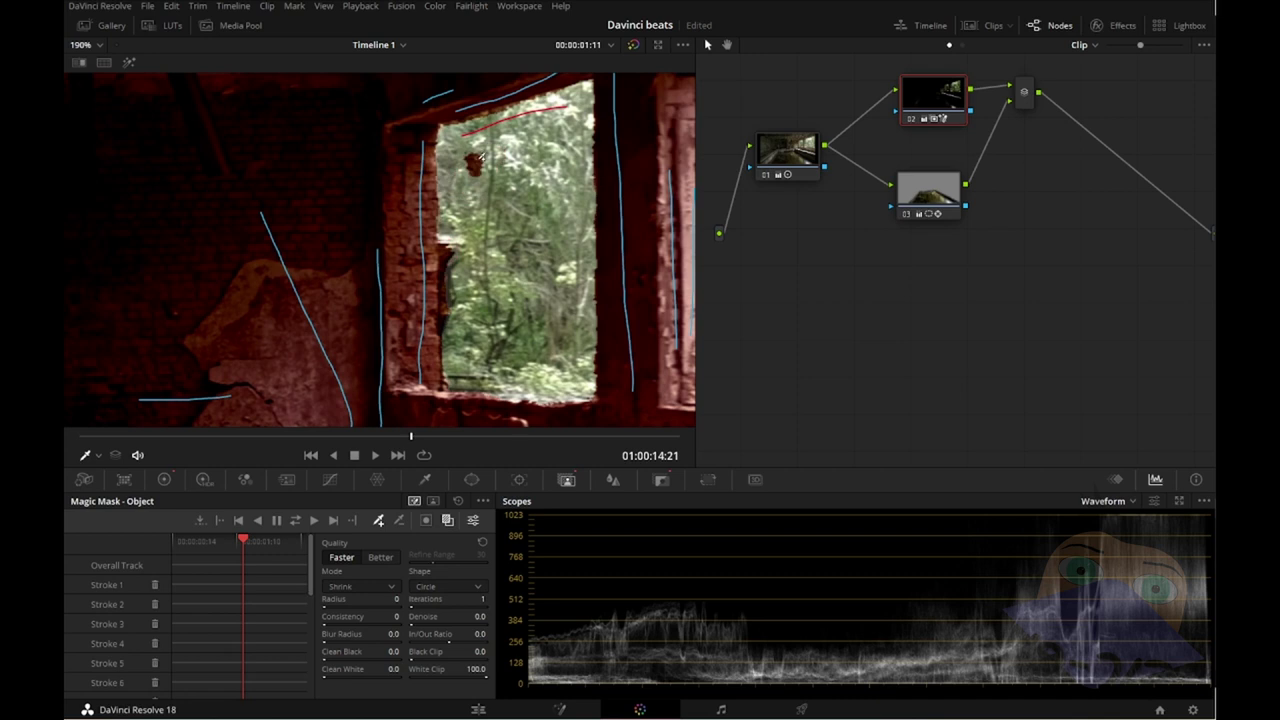
mouse_move(490, 147)
mouse_down()
mouse_move(466, 192)
mouse_move(451, 298)
mouse_up()
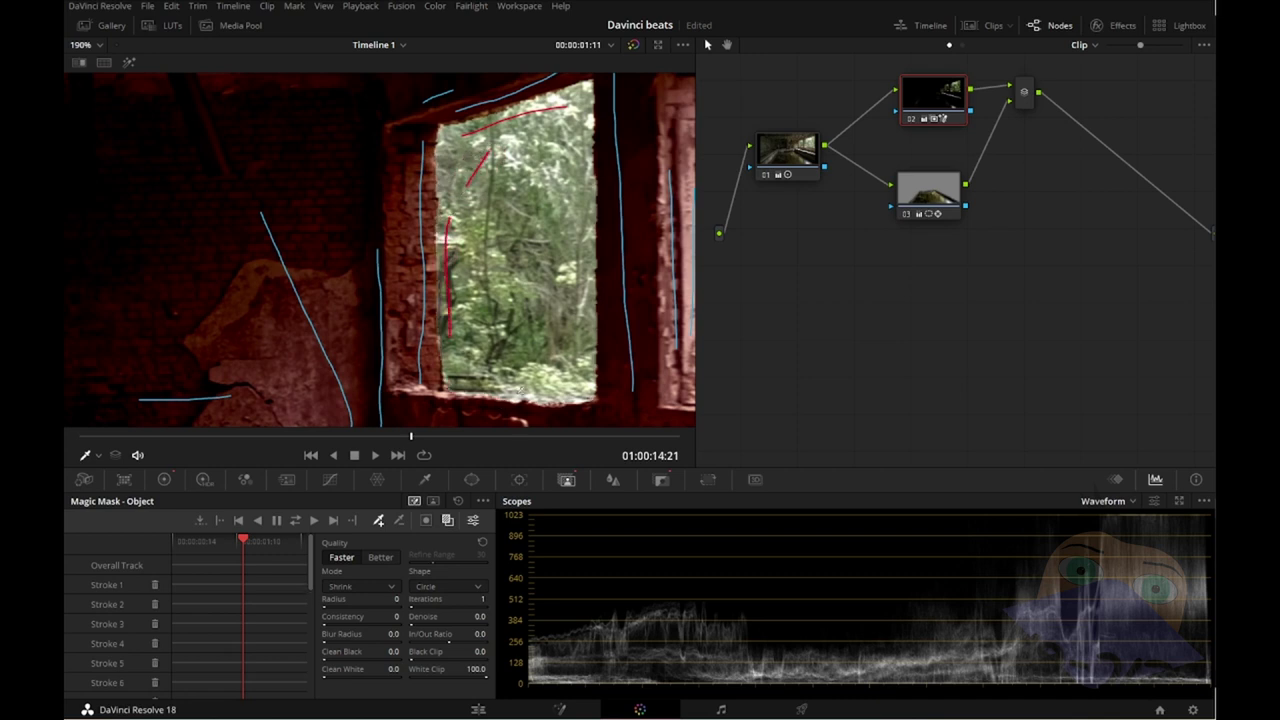
Step: Refine the bottom window sill with add and subtract strokes
drag(547, 323, 539, 222)
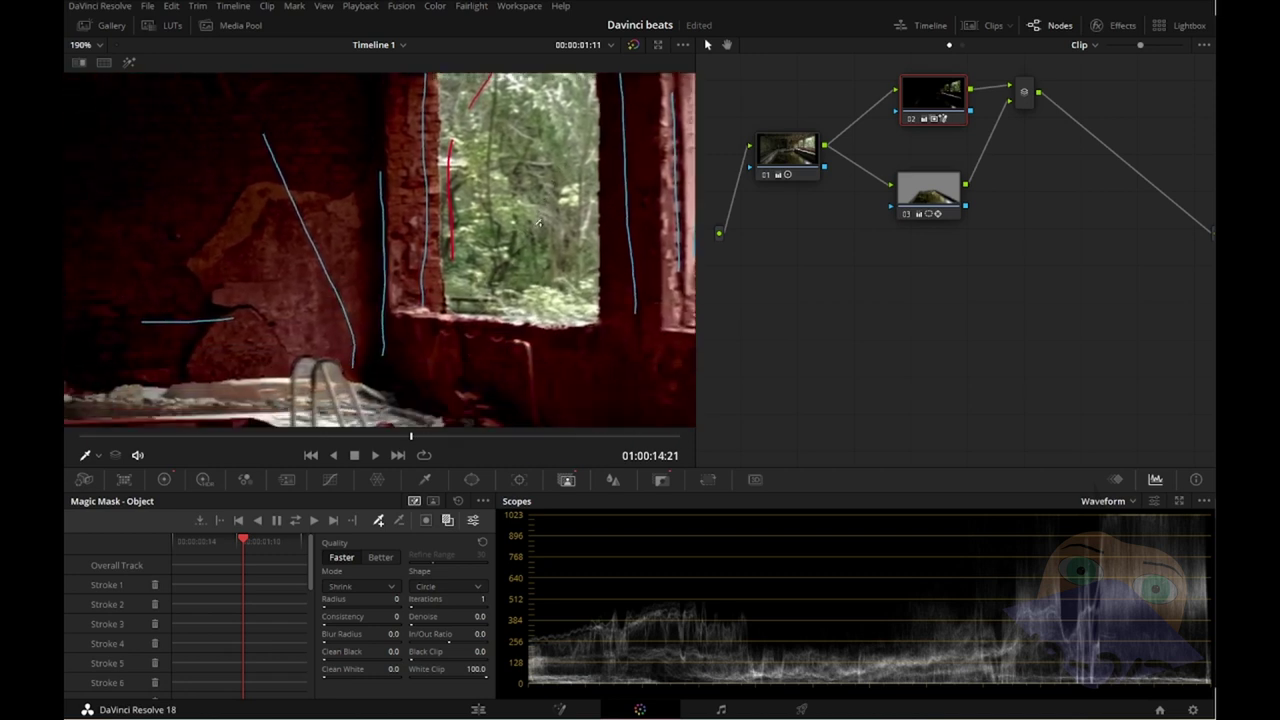
drag(459, 317, 576, 330)
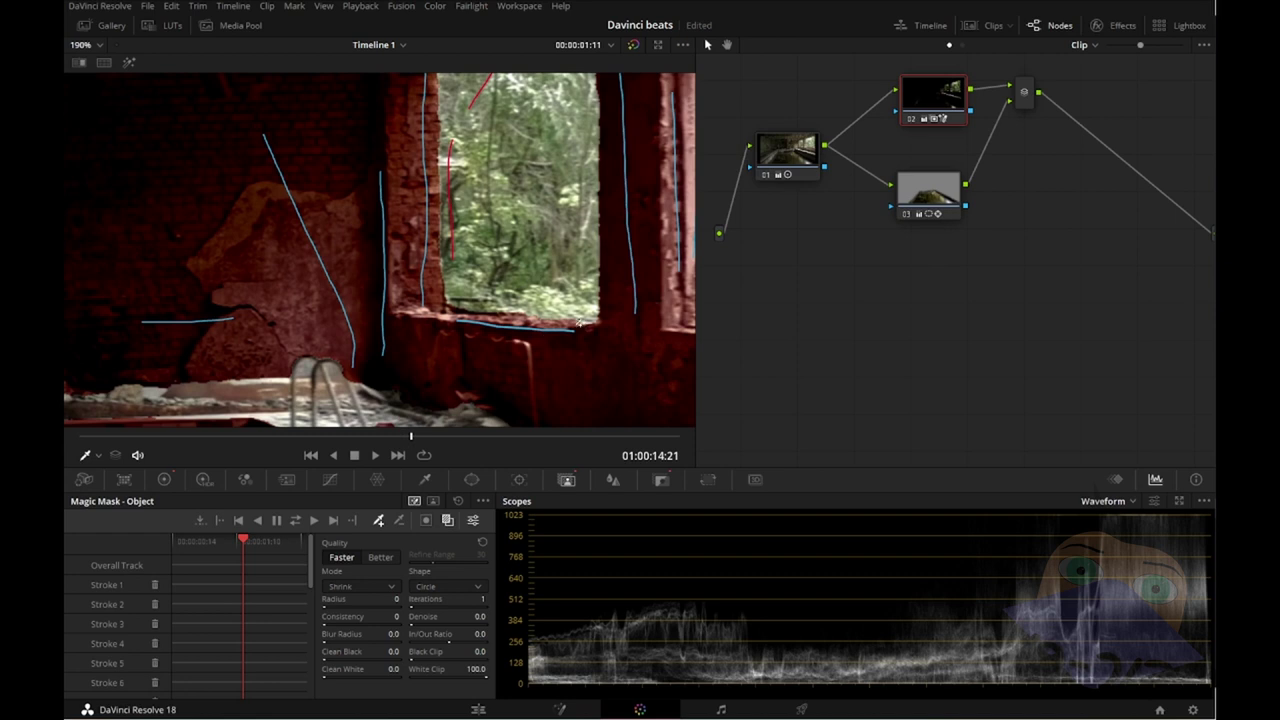
drag(578, 322, 591, 335)
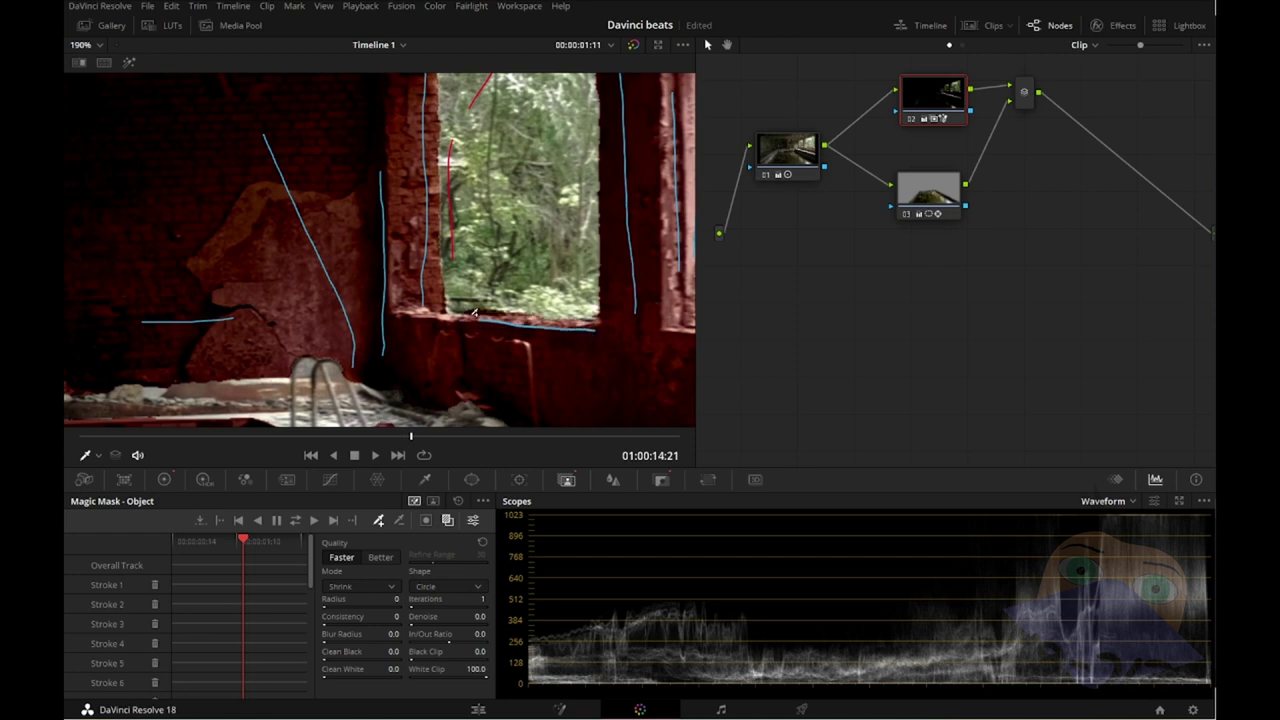
mouse_move(452, 310)
mouse_down()
mouse_move(545, 308)
mouse_move(472, 331)
mouse_up()
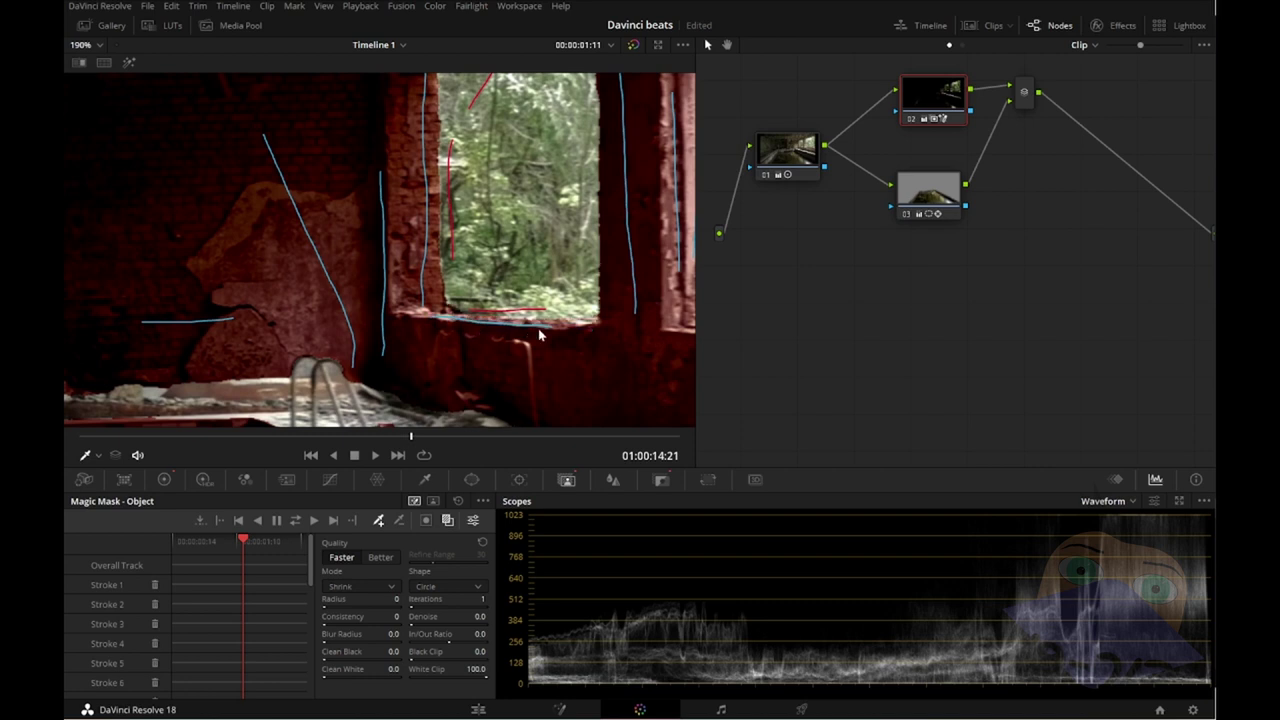
mouse_move(540, 335)
mouse_down()
mouse_move(562, 338)
mouse_move(393, 213)
mouse_up()
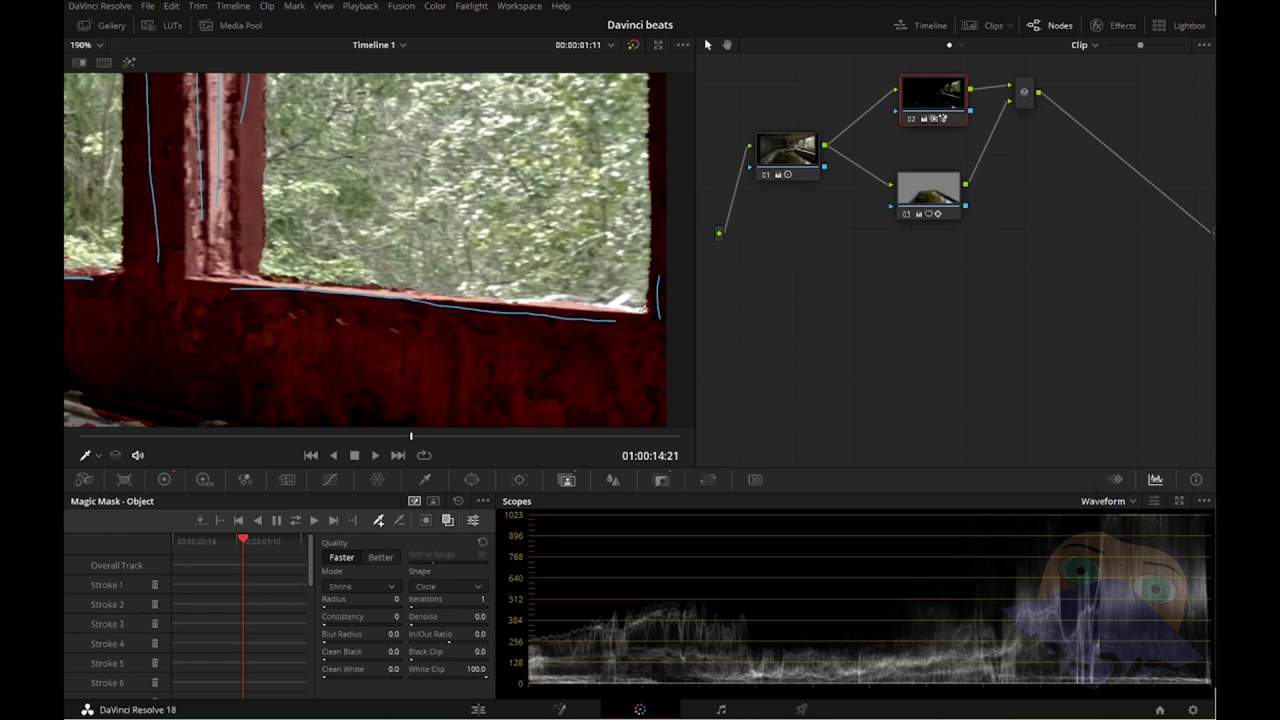
drag(645, 308, 455, 312)
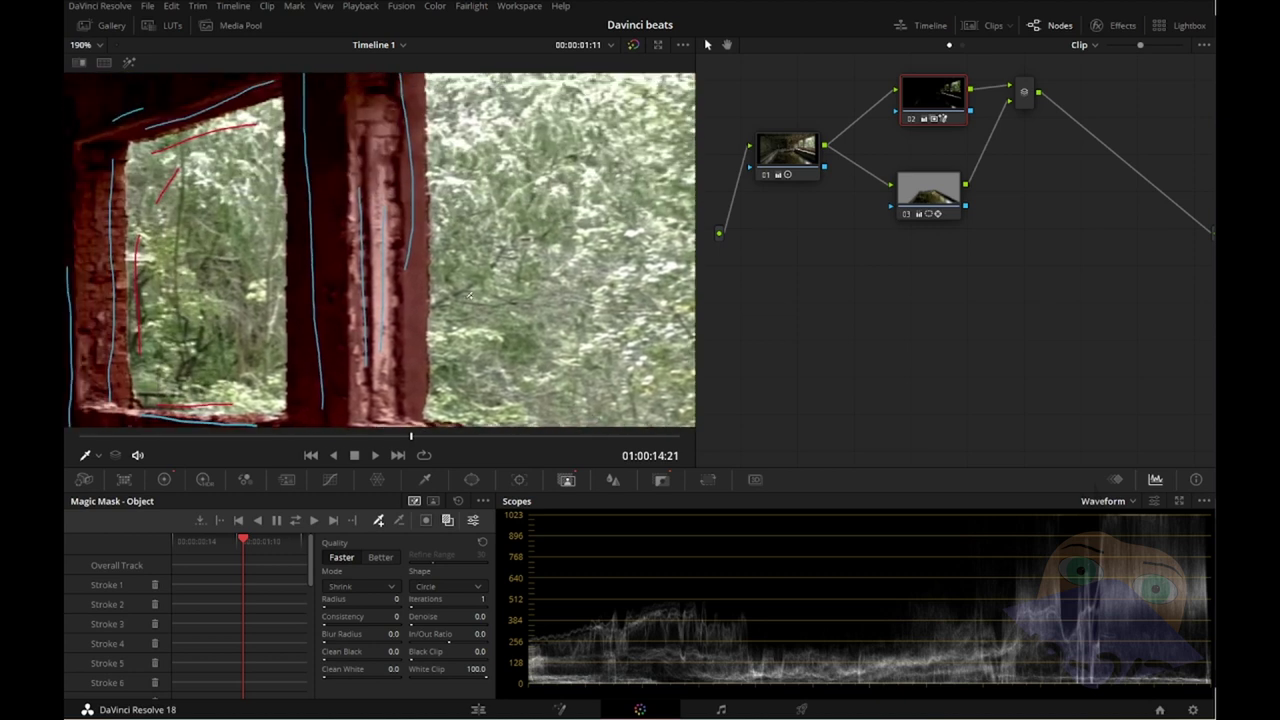
Step: Add the top beam, ceiling and left wall to the mask and inspect the windows area
drag(487, 124, 550, 88)
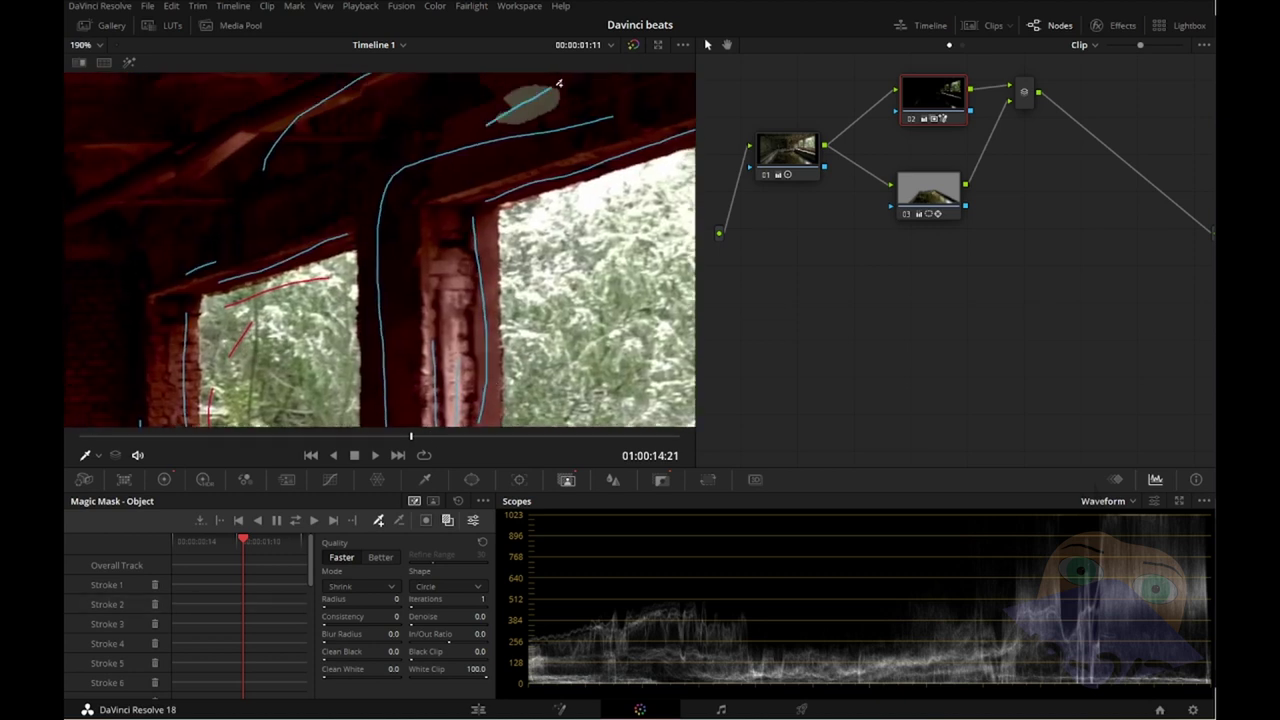
key(shift+z)
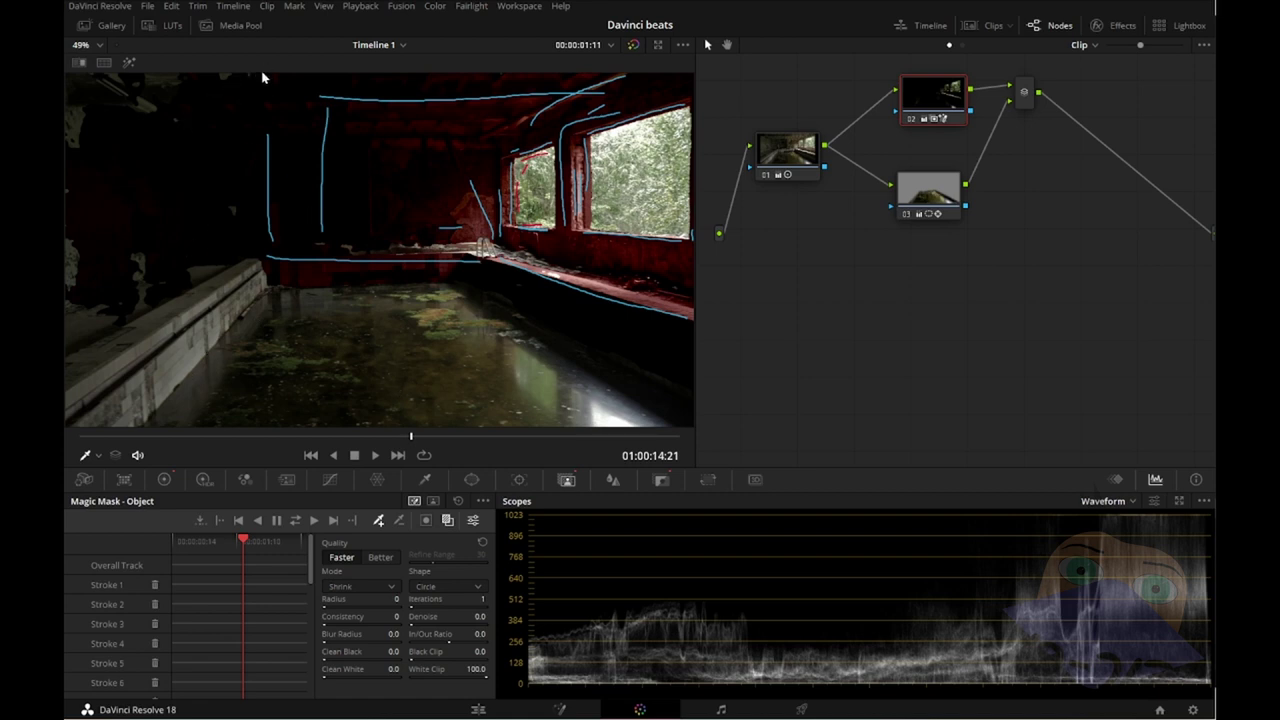
mouse_move(281, 72)
mouse_down()
mouse_move(81, 413)
mouse_move(254, 340)
mouse_move(242, 402)
mouse_up()
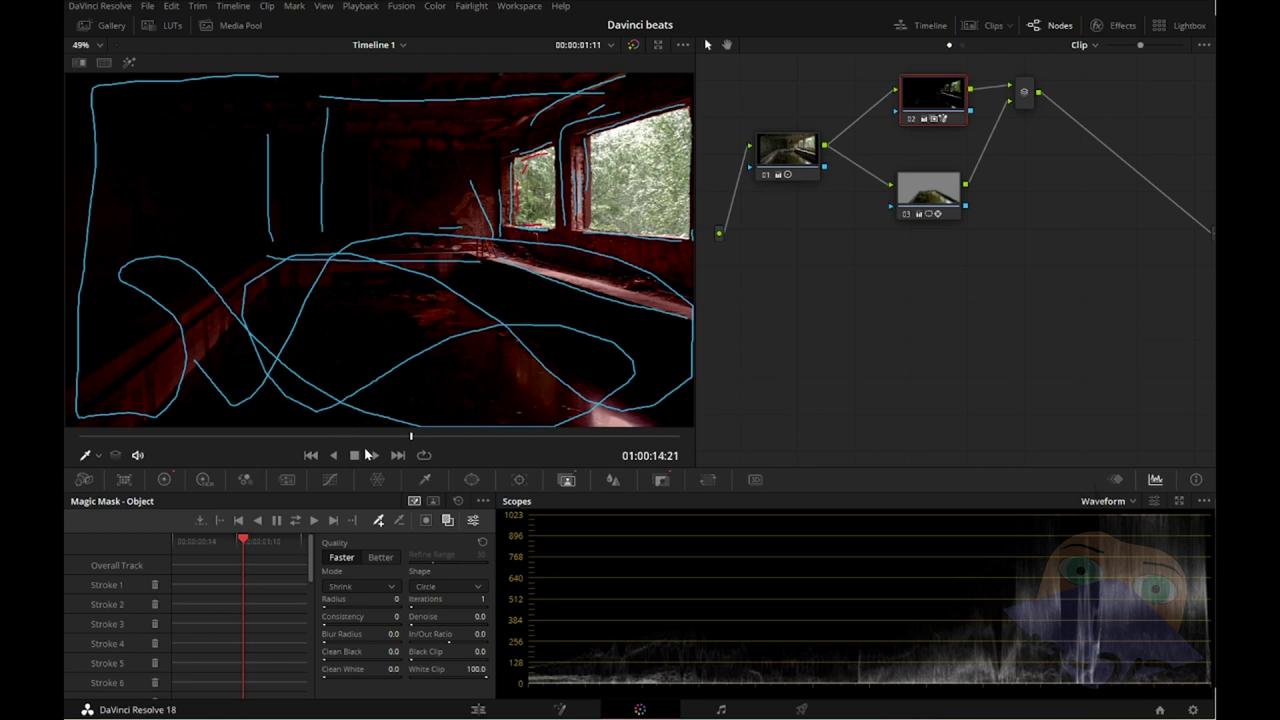
scroll(554, 251, up, 2)
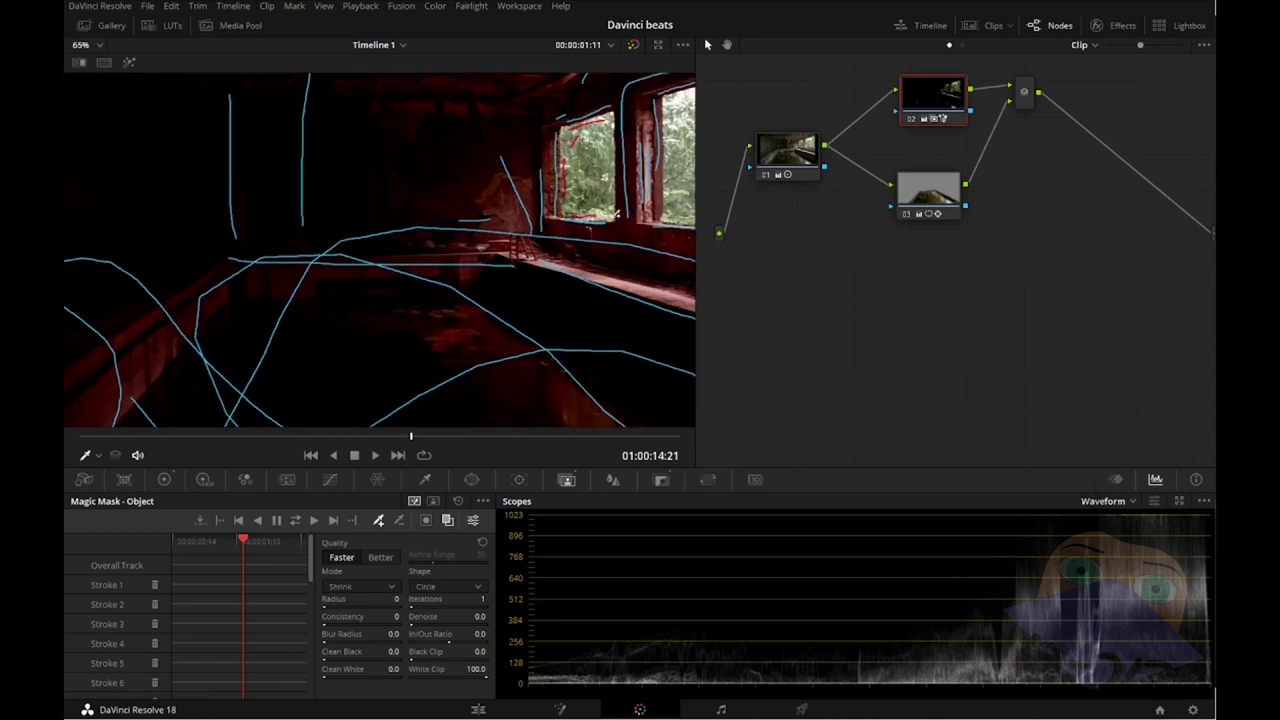
scroll(580, 235, up, 2)
scroll(604, 222, up, 2)
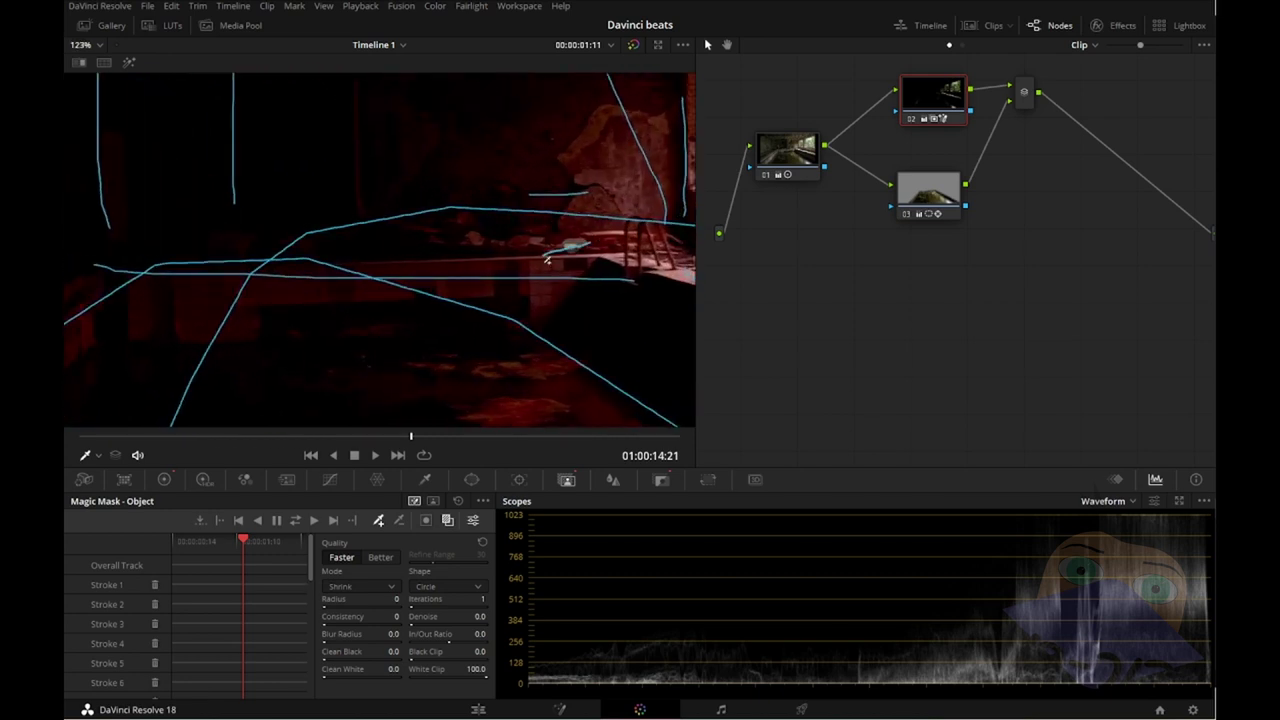
drag(594, 286, 272, 405)
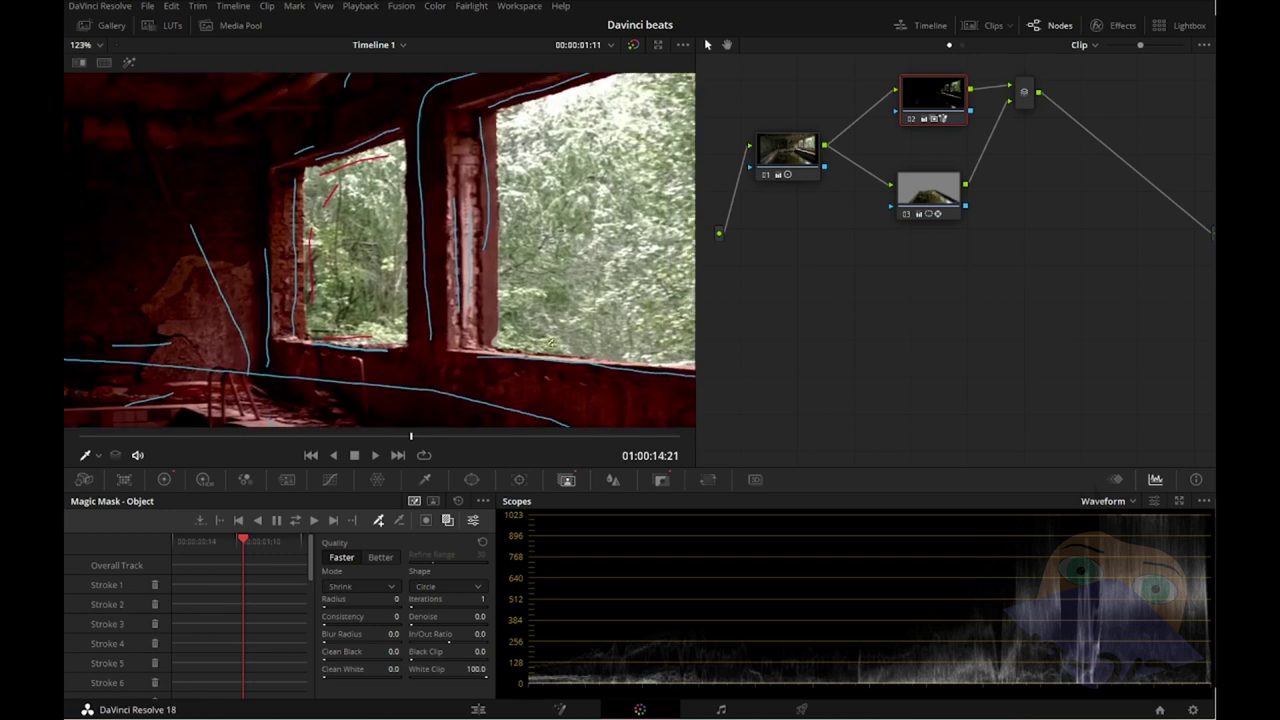
mouse_move(551, 342)
mouse_down()
mouse_move(156, 337)
mouse_move(585, 303)
mouse_up()
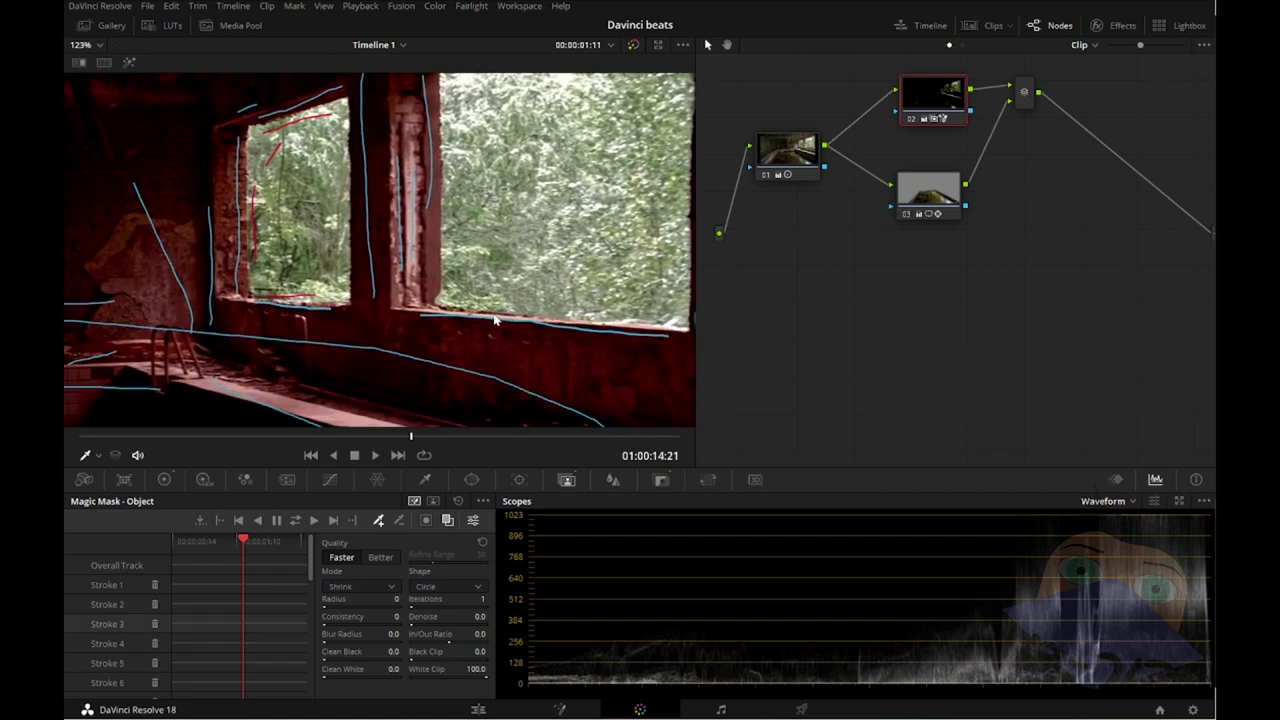
key(shift+z)
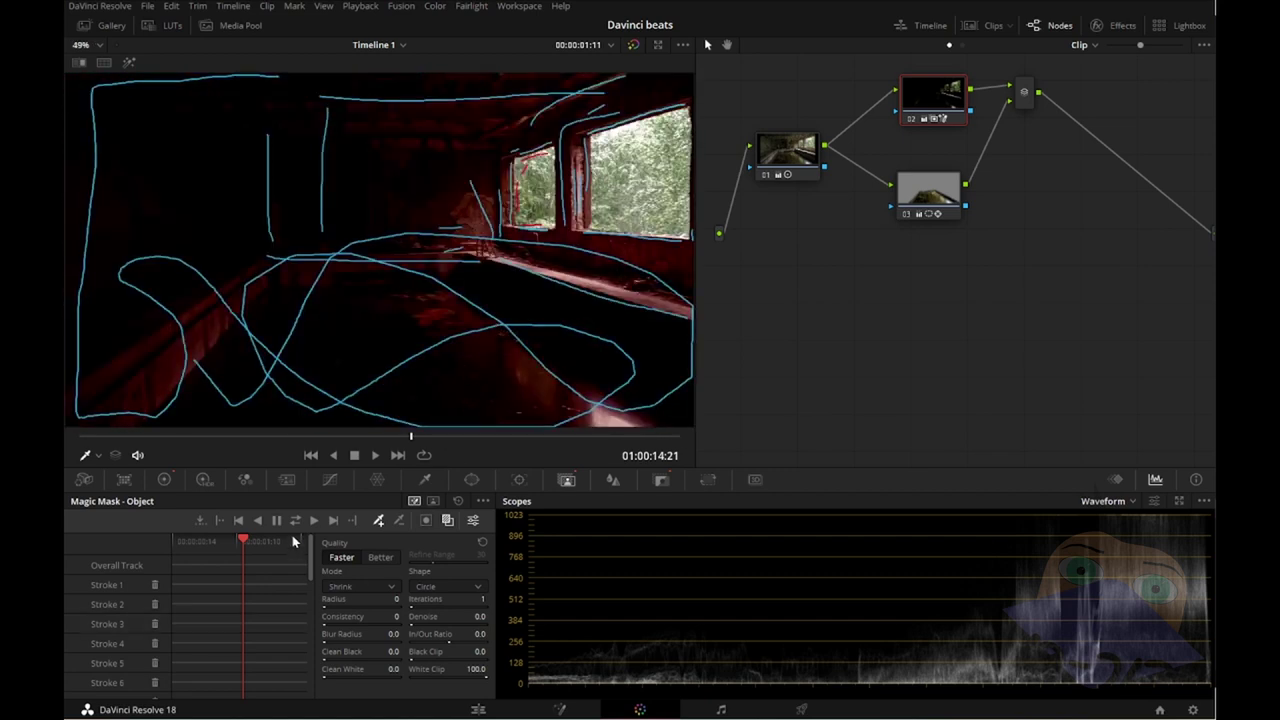
Step: Track the Magic Mask forward, enable Key Output invert, and scrub to verify the window-only mask
click(299, 520)
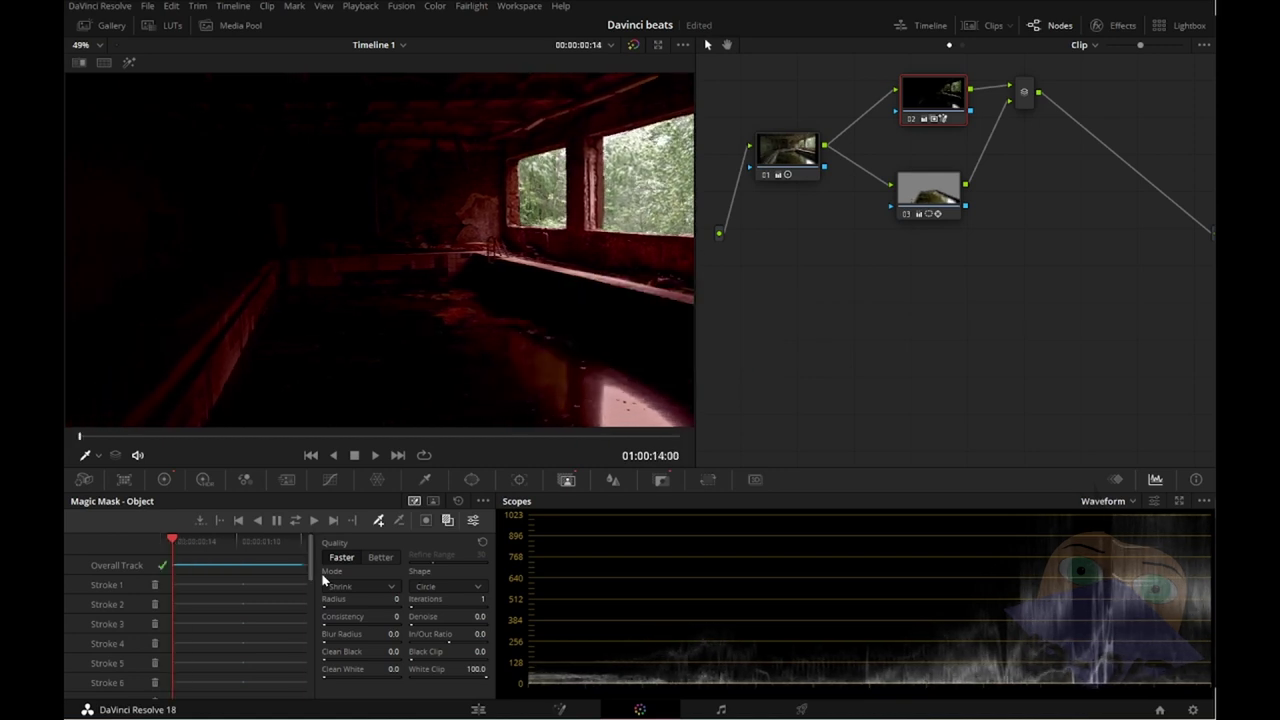
click(660, 481)
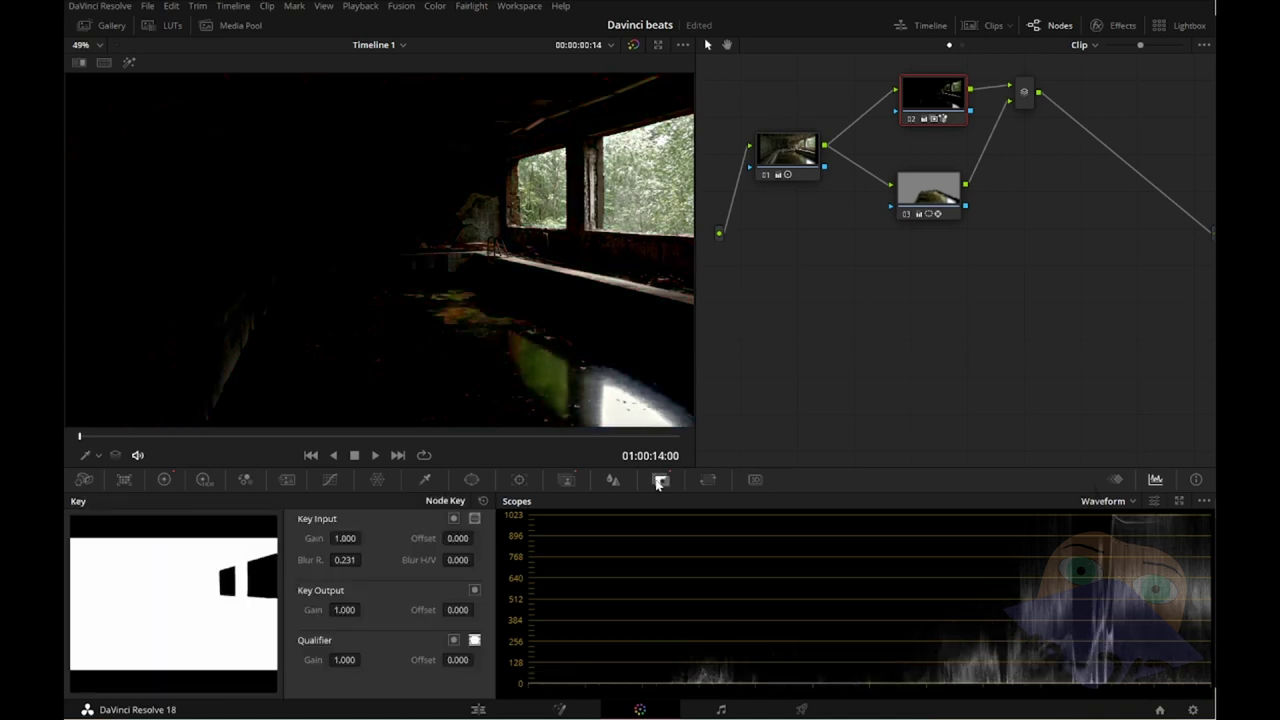
mouse_move(90, 444)
mouse_down()
mouse_move(652, 447)
mouse_move(80, 445)
mouse_up()
click(475, 591)
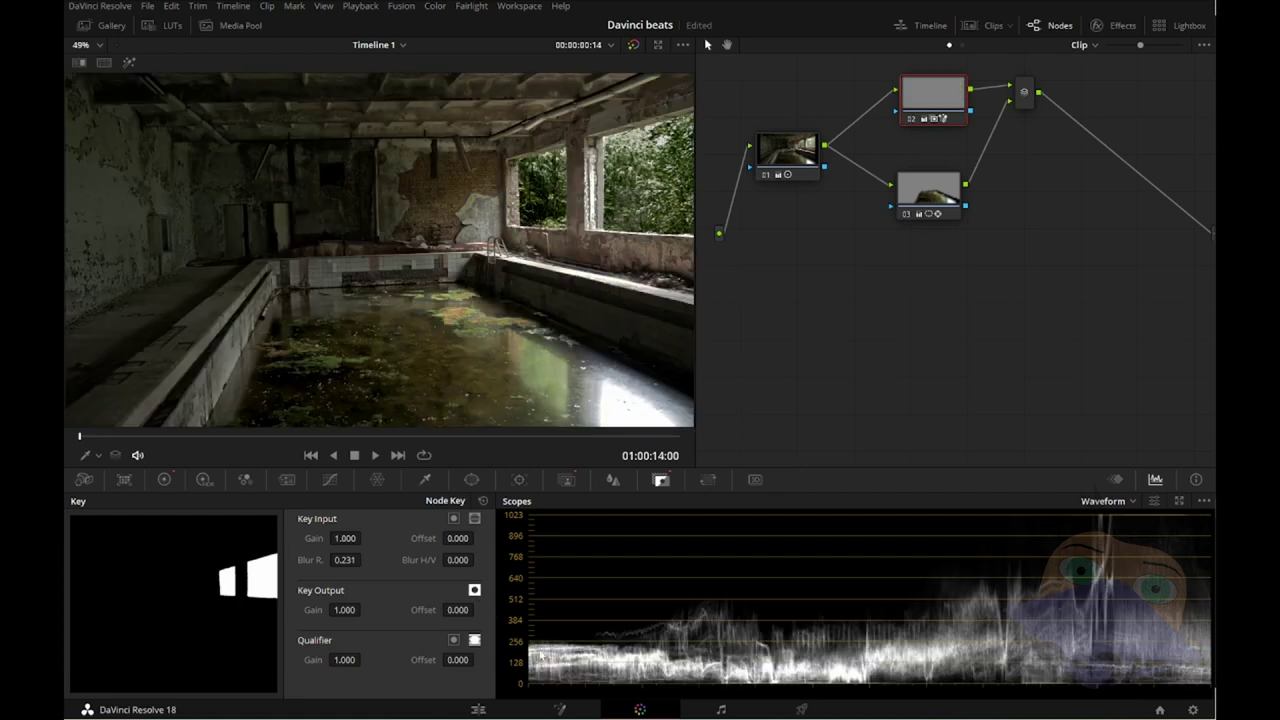
mouse_move(108, 443)
mouse_down()
mouse_move(648, 440)
mouse_move(142, 450)
mouse_up()
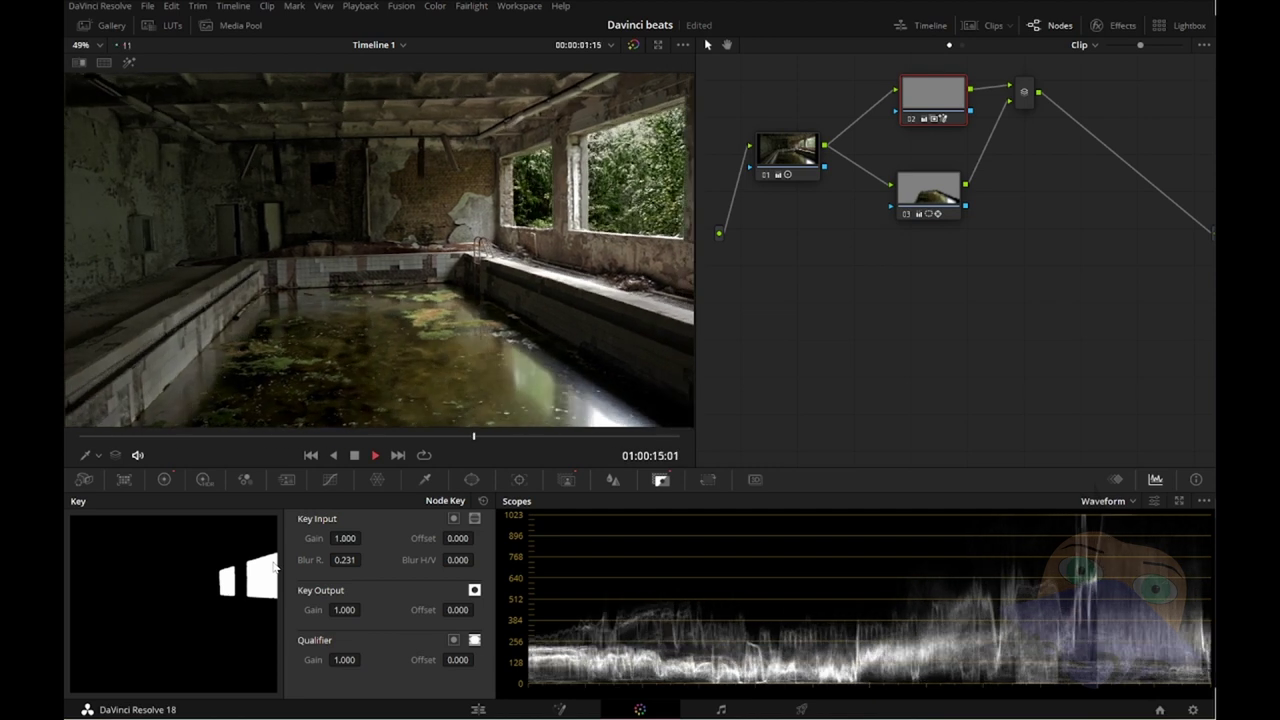
Step: Play the edit around the graded pool clip on the Edit page
key(space)
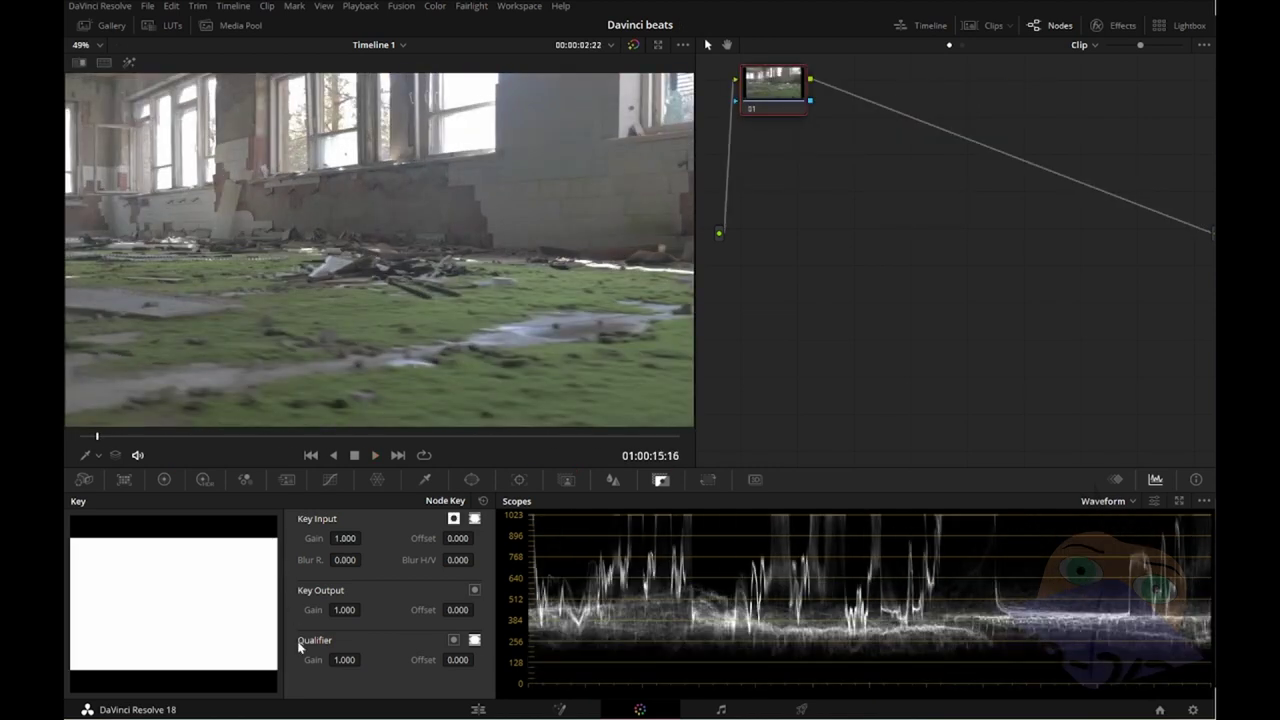
click(560, 707)
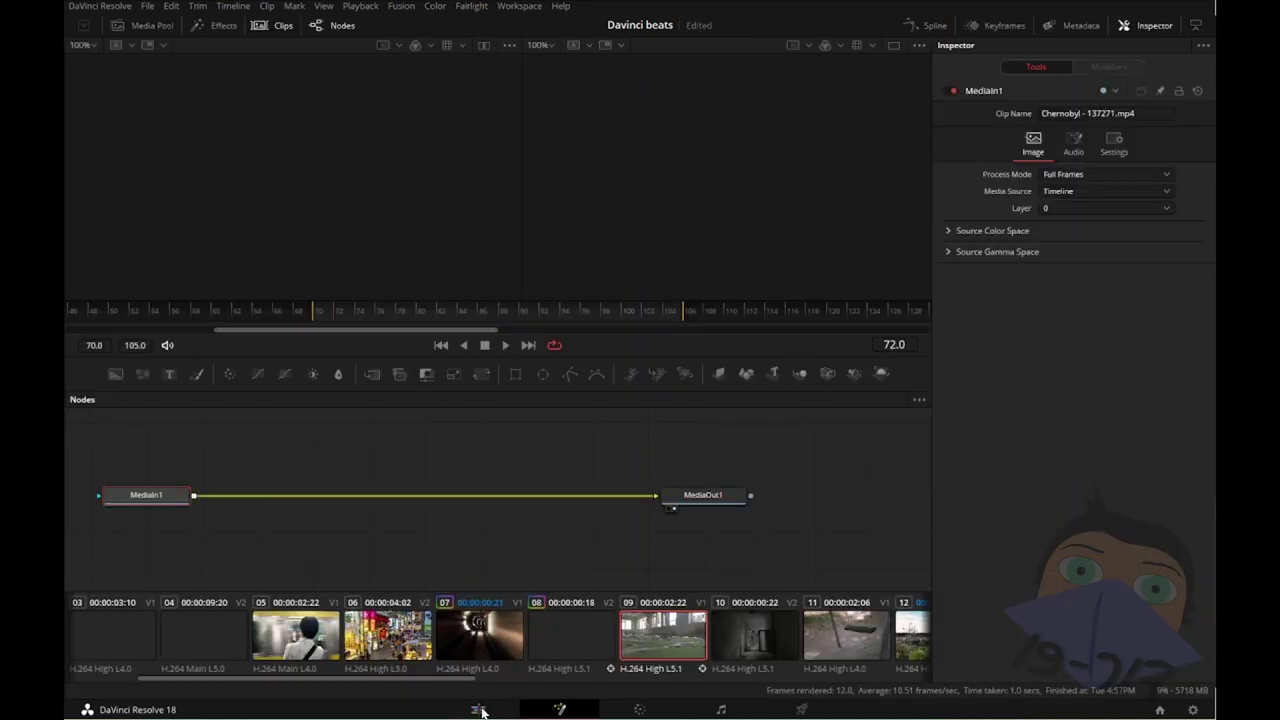
click(479, 709)
click(566, 426)
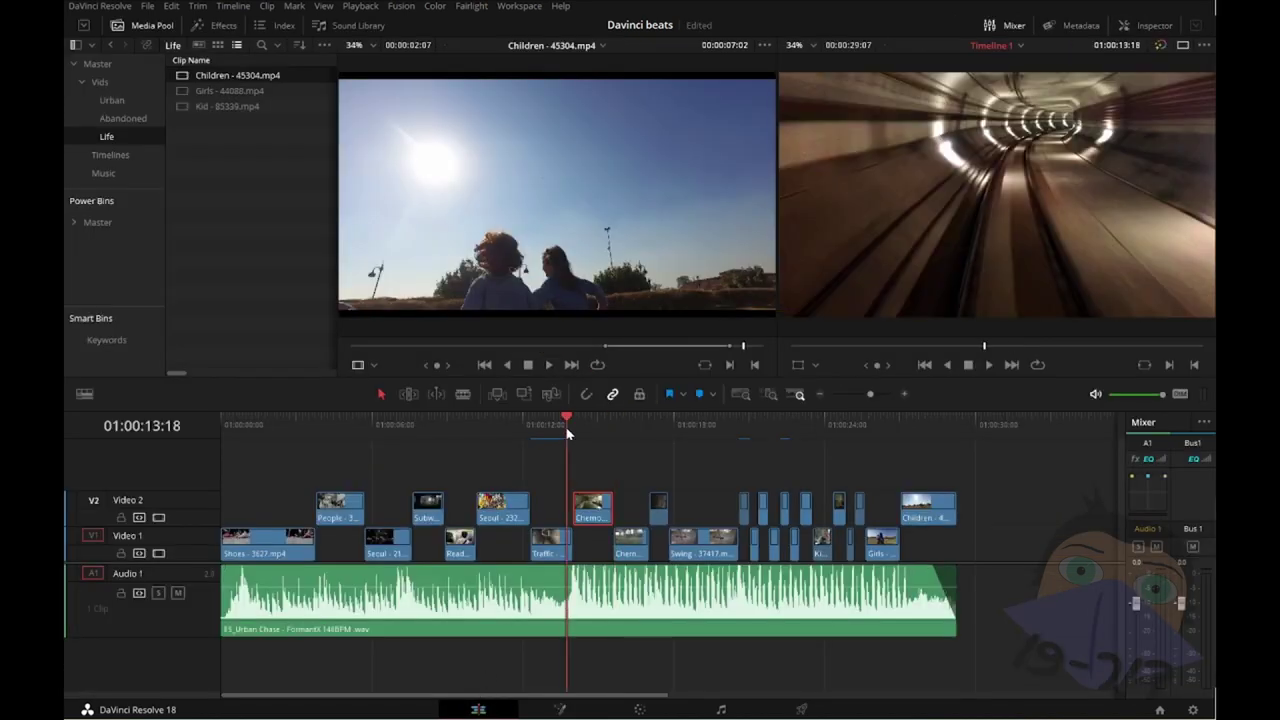
key(space)
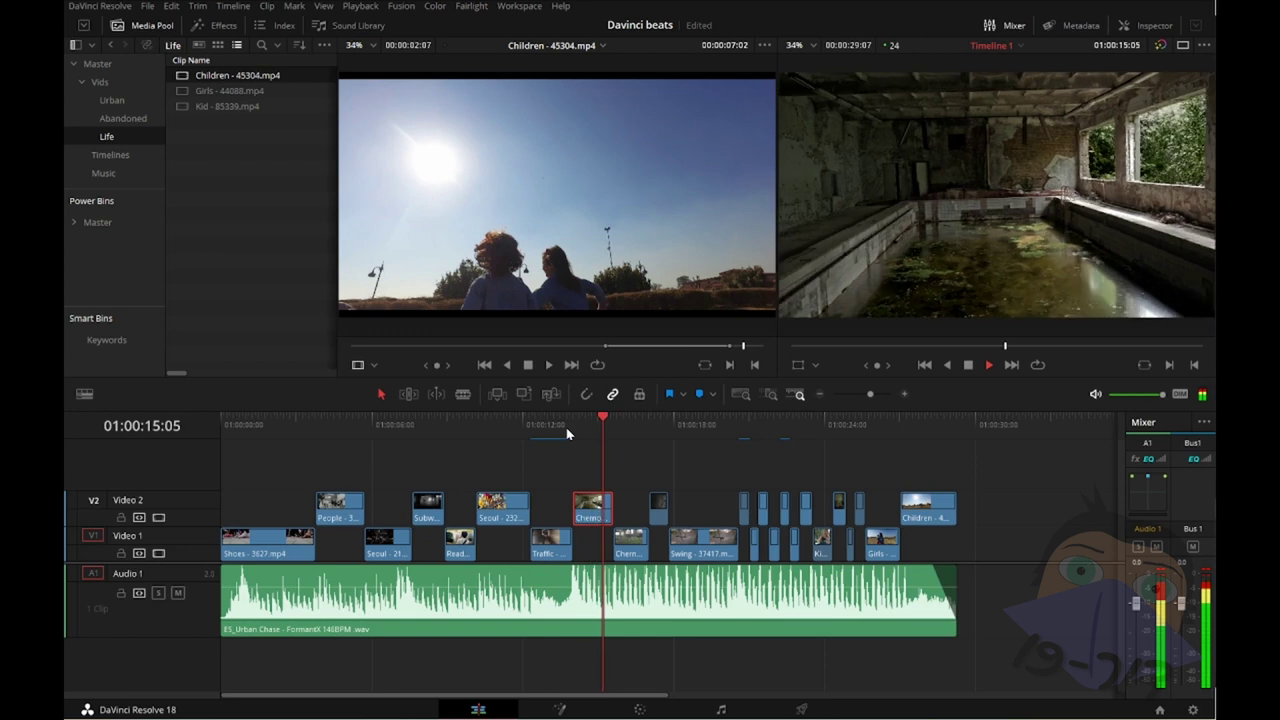
click(566, 430)
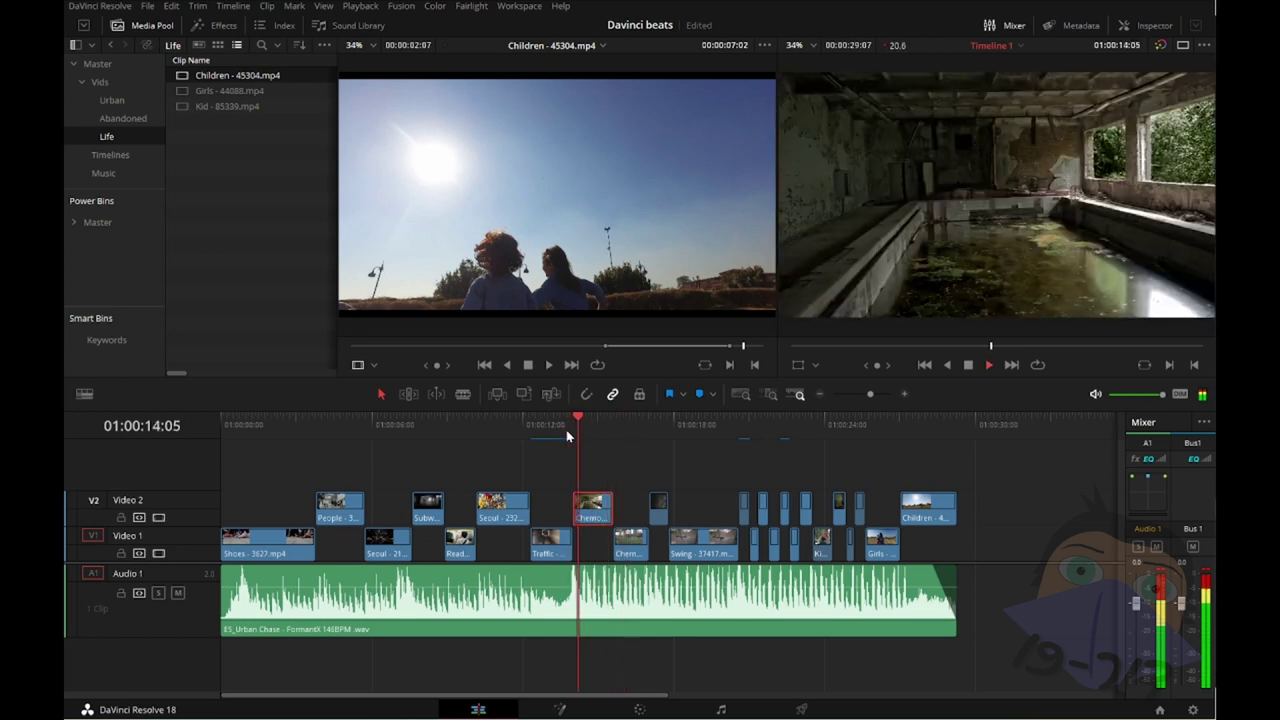
click(566, 430)
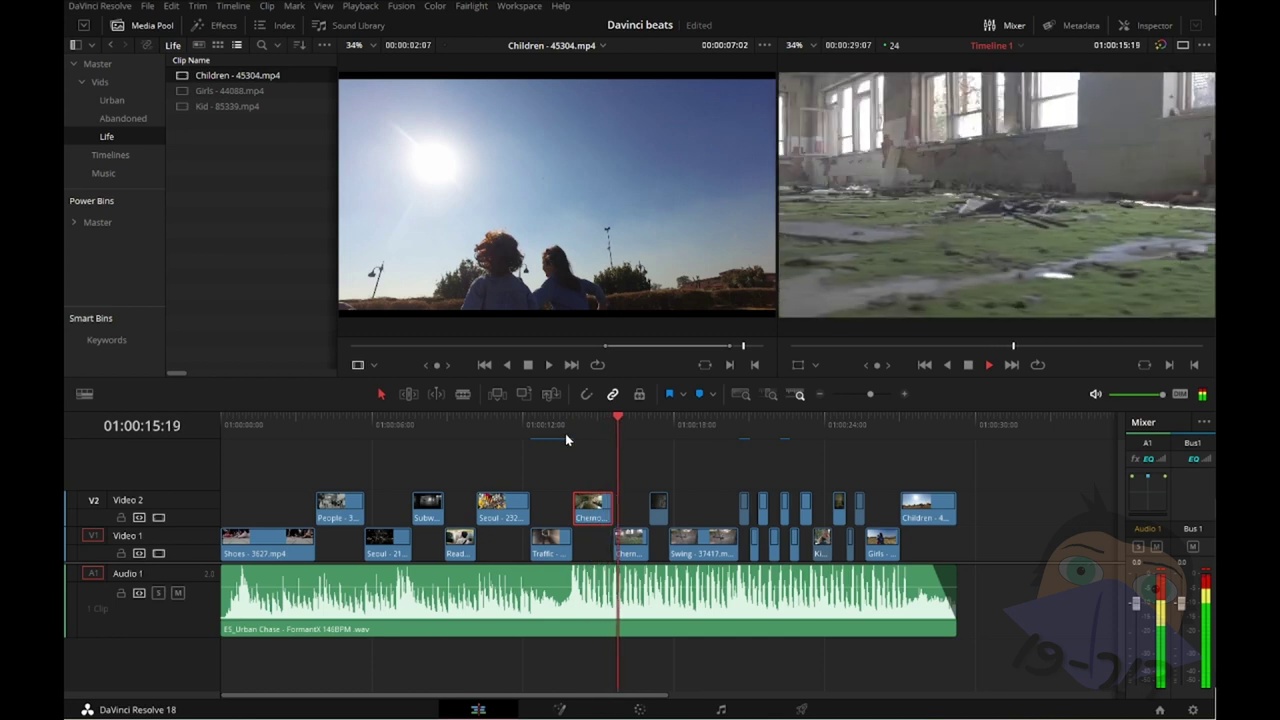
click(565, 438)
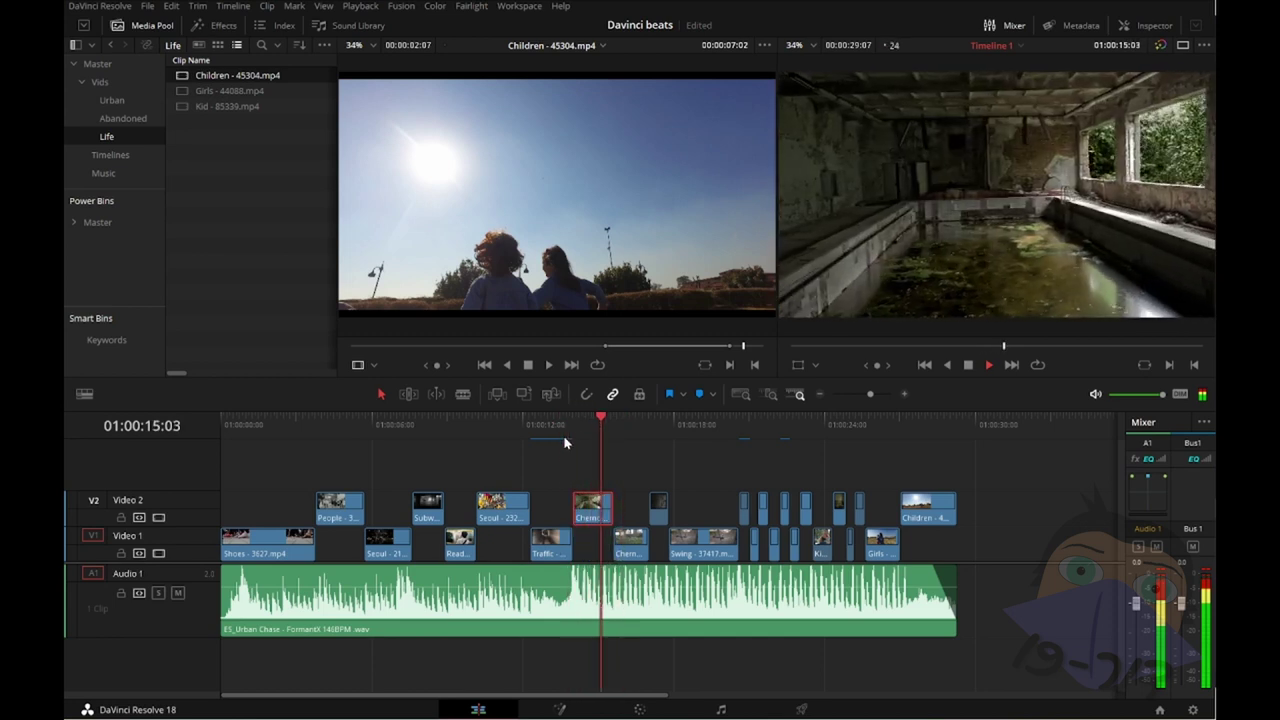
click(565, 440)
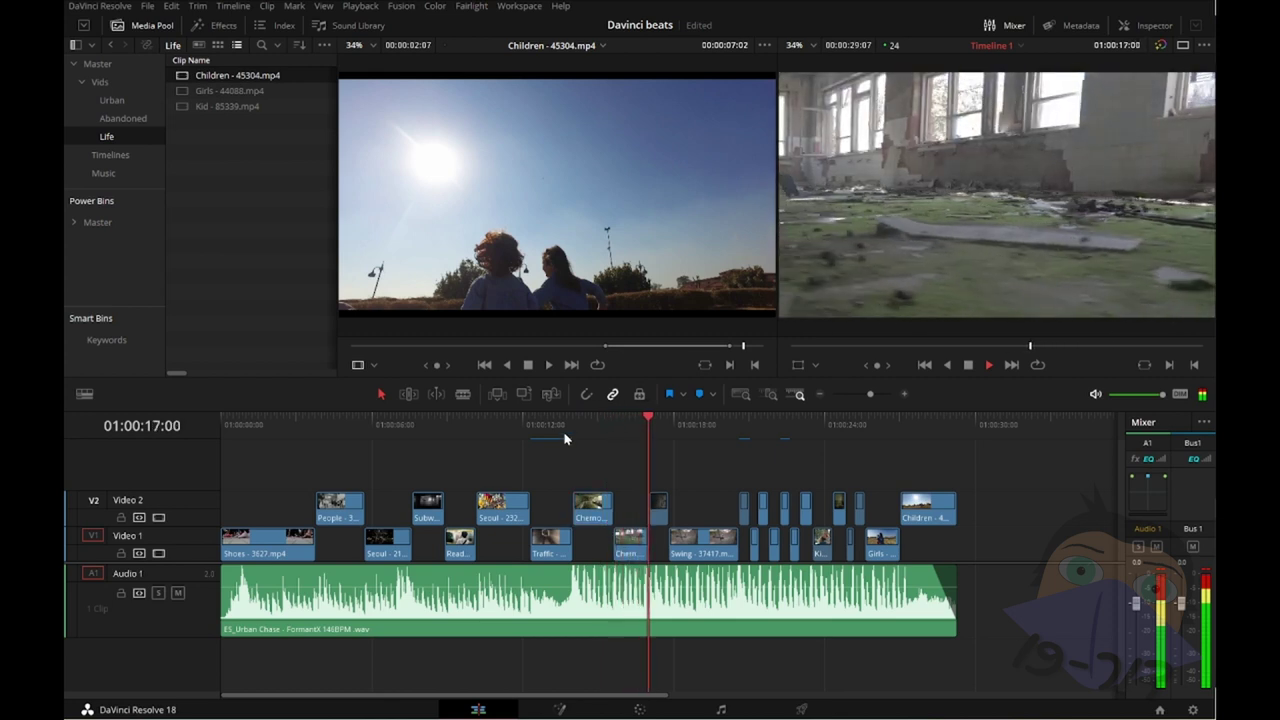
click(564, 440)
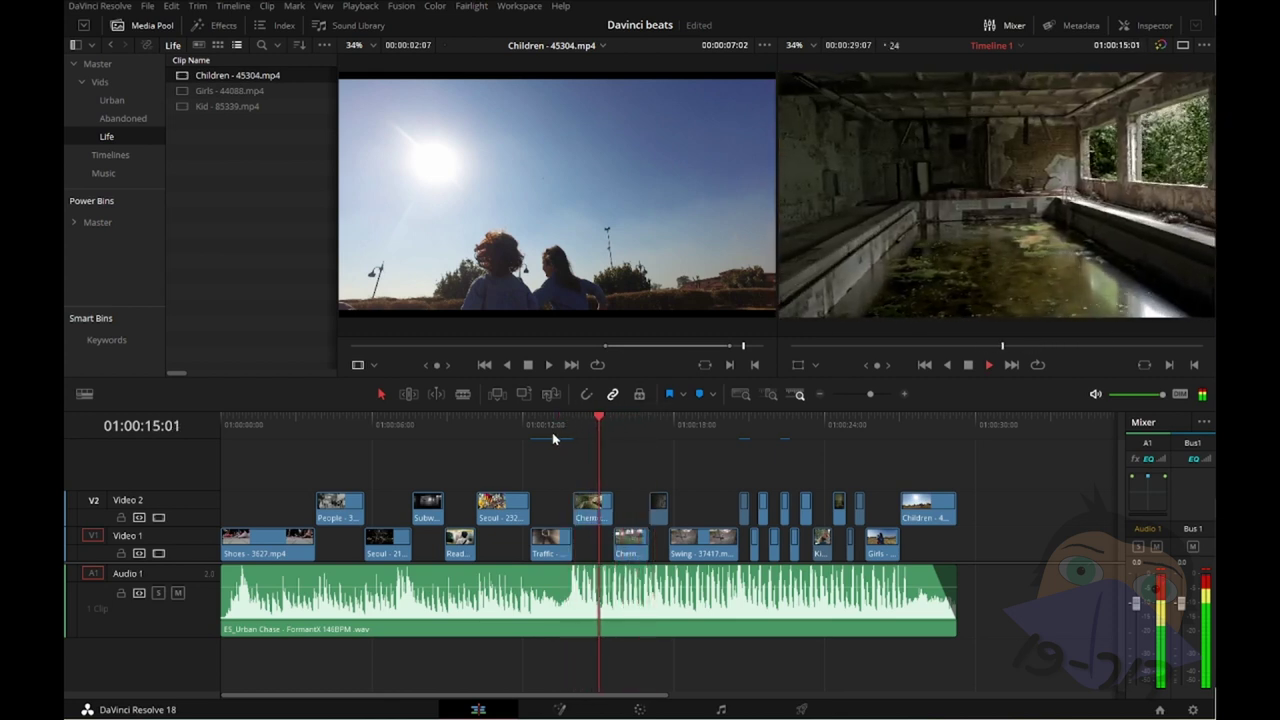
key(space)
Step: Save the project and open the grassy abandoned-hall clip on the Color page
key(ctrl+s)
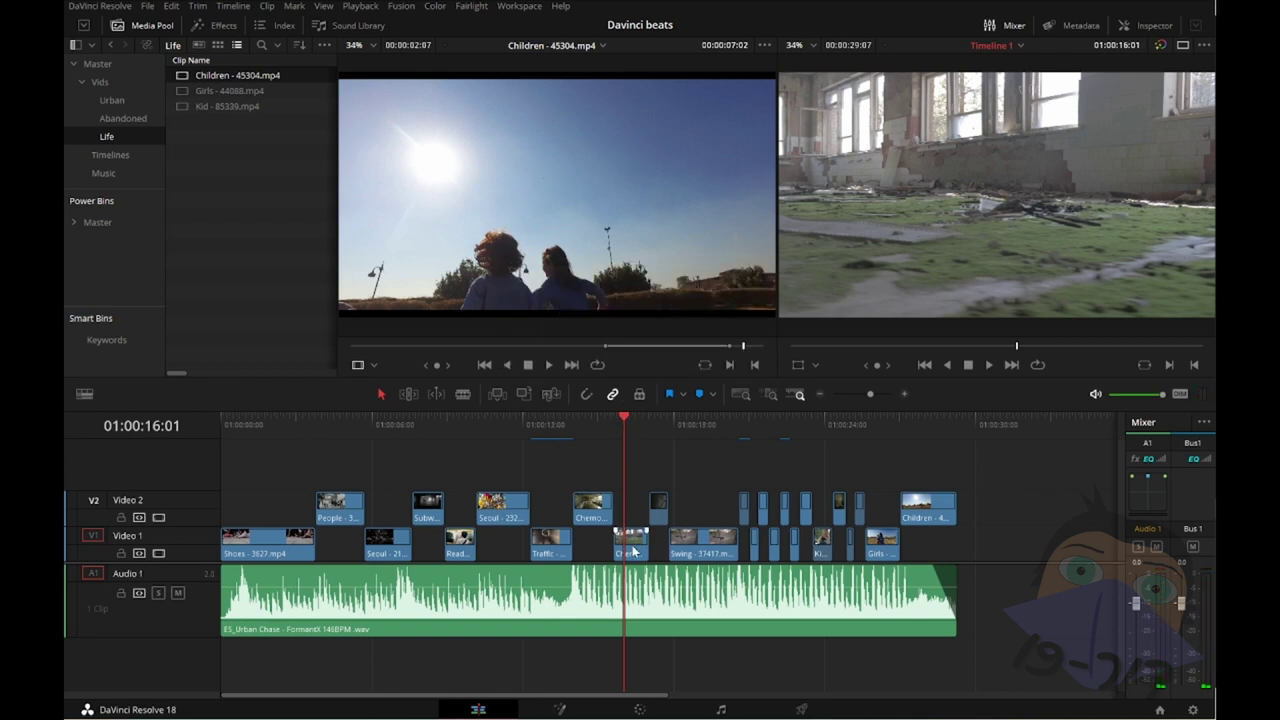
click(638, 550)
click(640, 709)
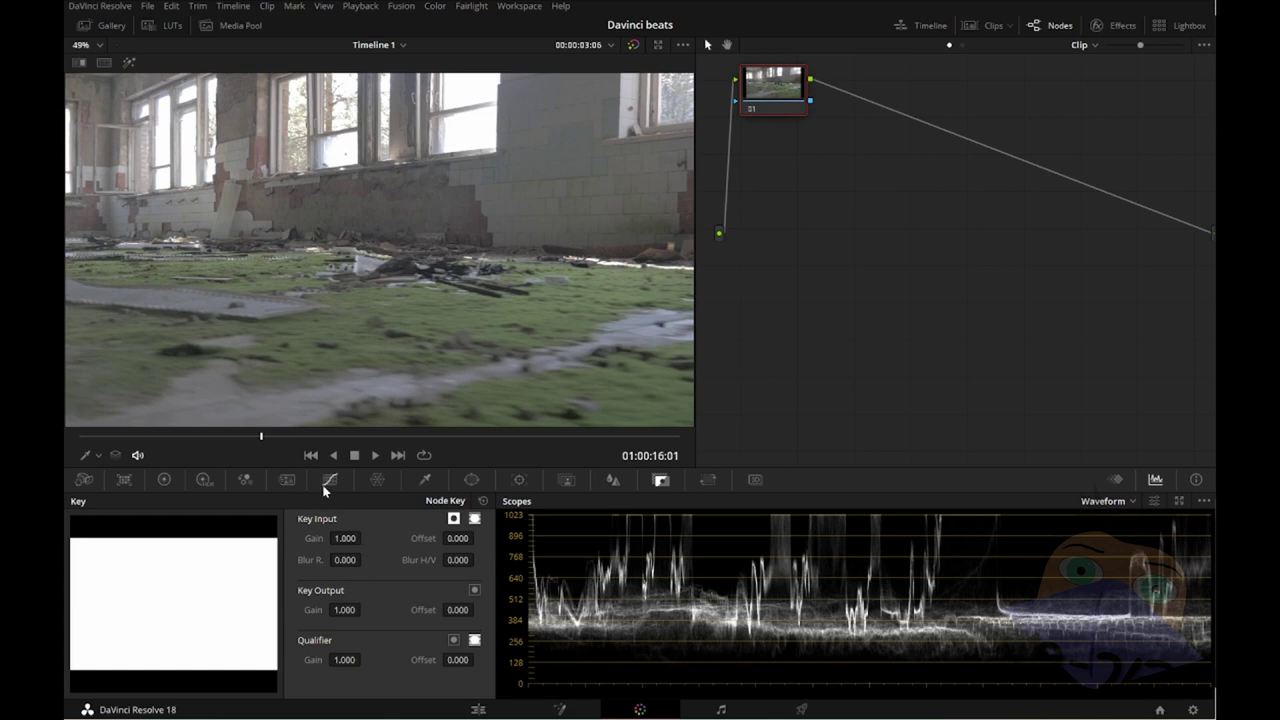
Step: Show the Color Wheels and label the grassy room clip's node 01 'Base'
click(164, 480)
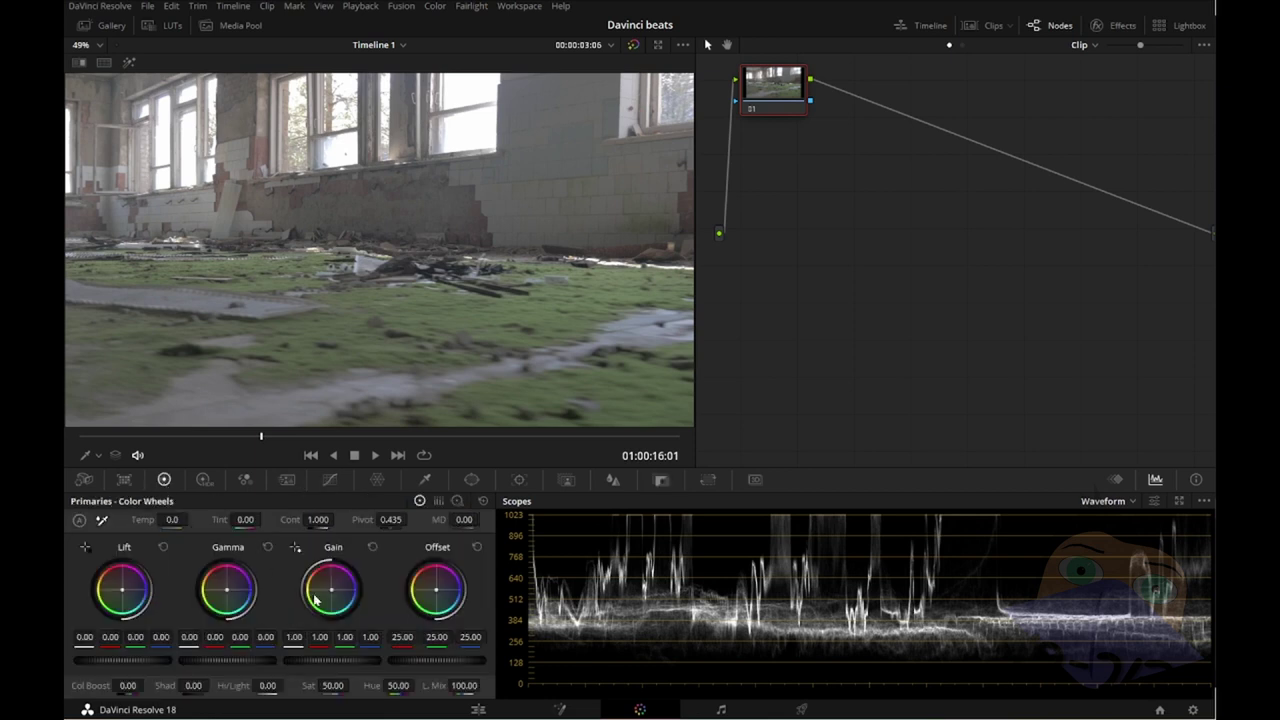
drag(758, 119, 791, 206)
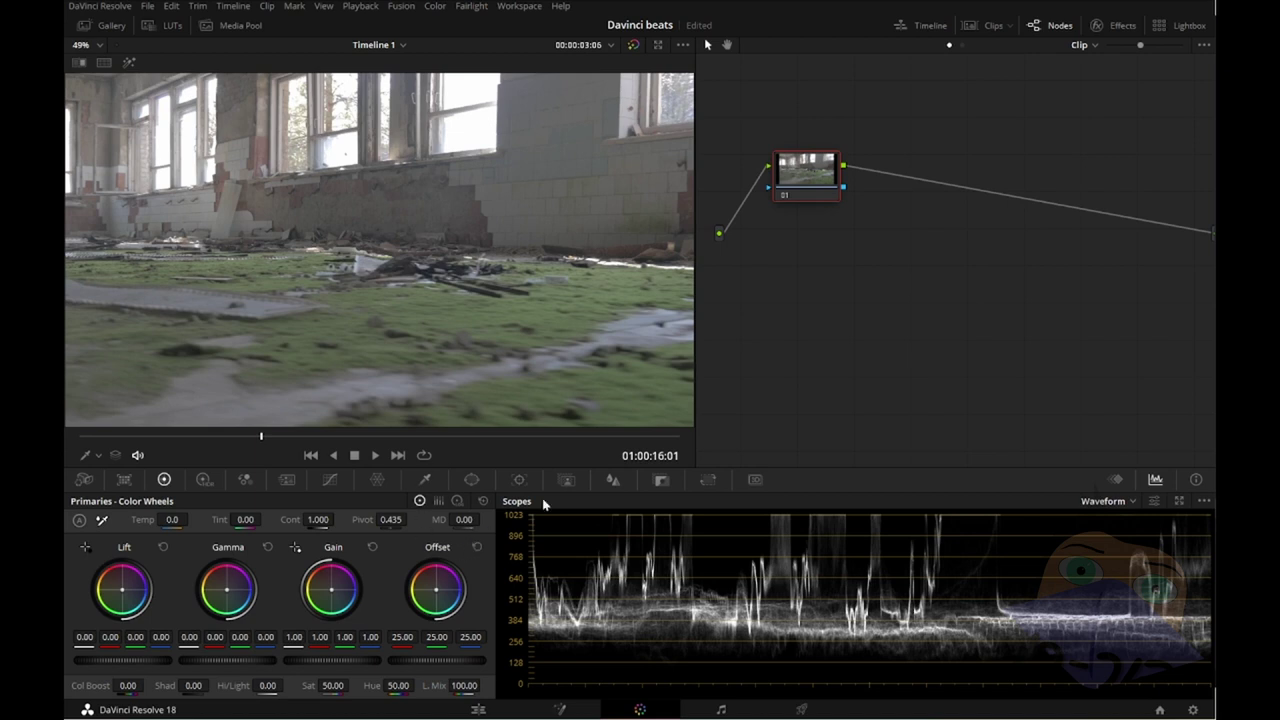
right_click(793, 173)
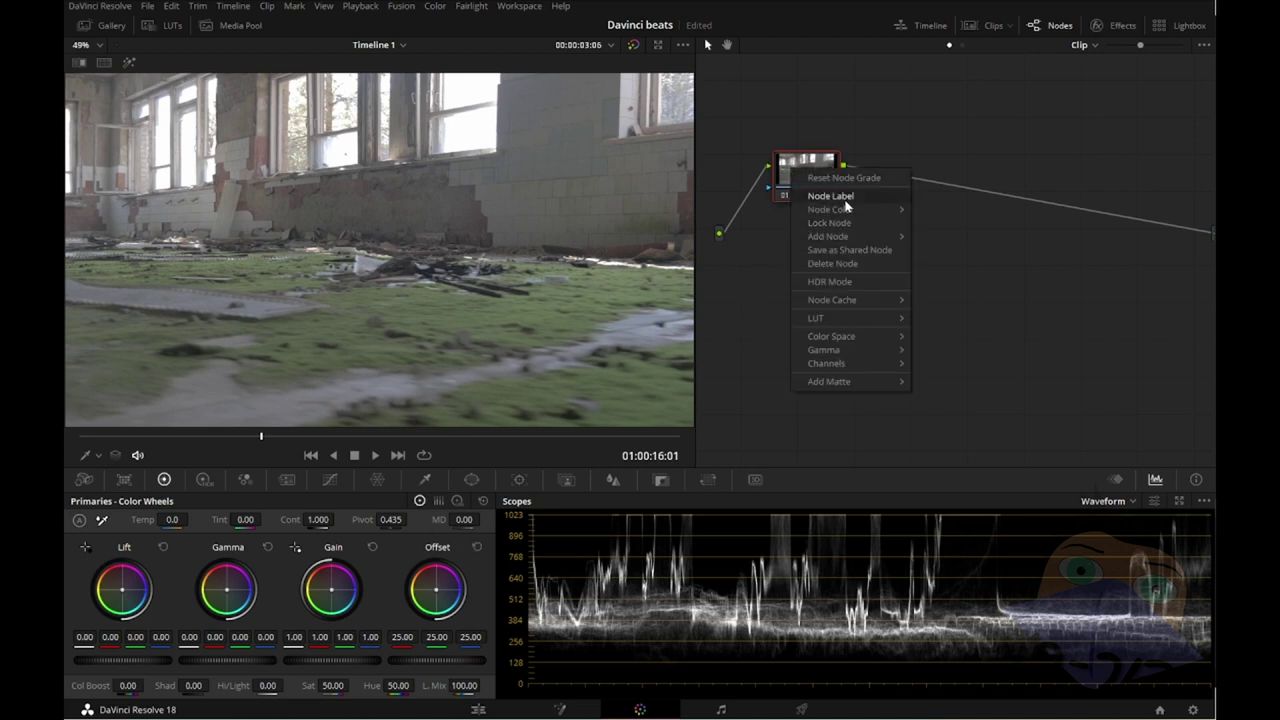
click(846, 203)
text(Base)
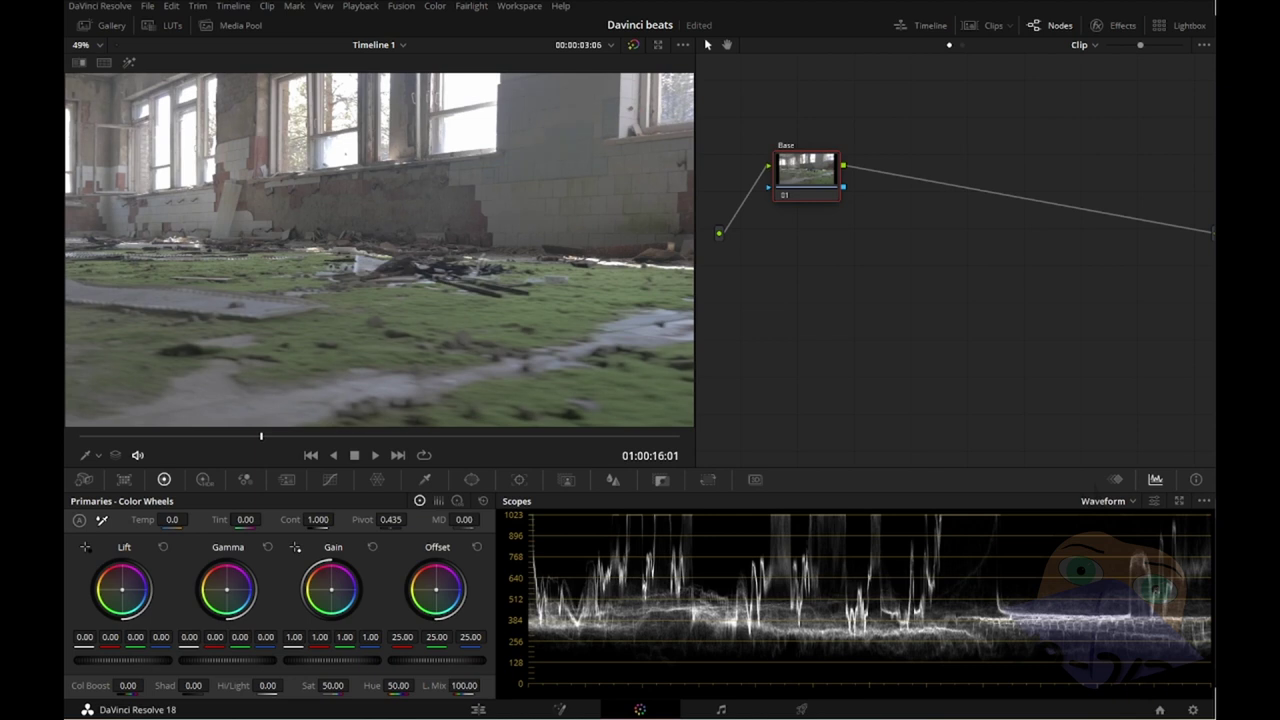
Step: Set the Base node's Lift to -0.11, Gain to 1.16 and Gamma to 0.06, then scrub to review
drag(122, 660, 100, 660)
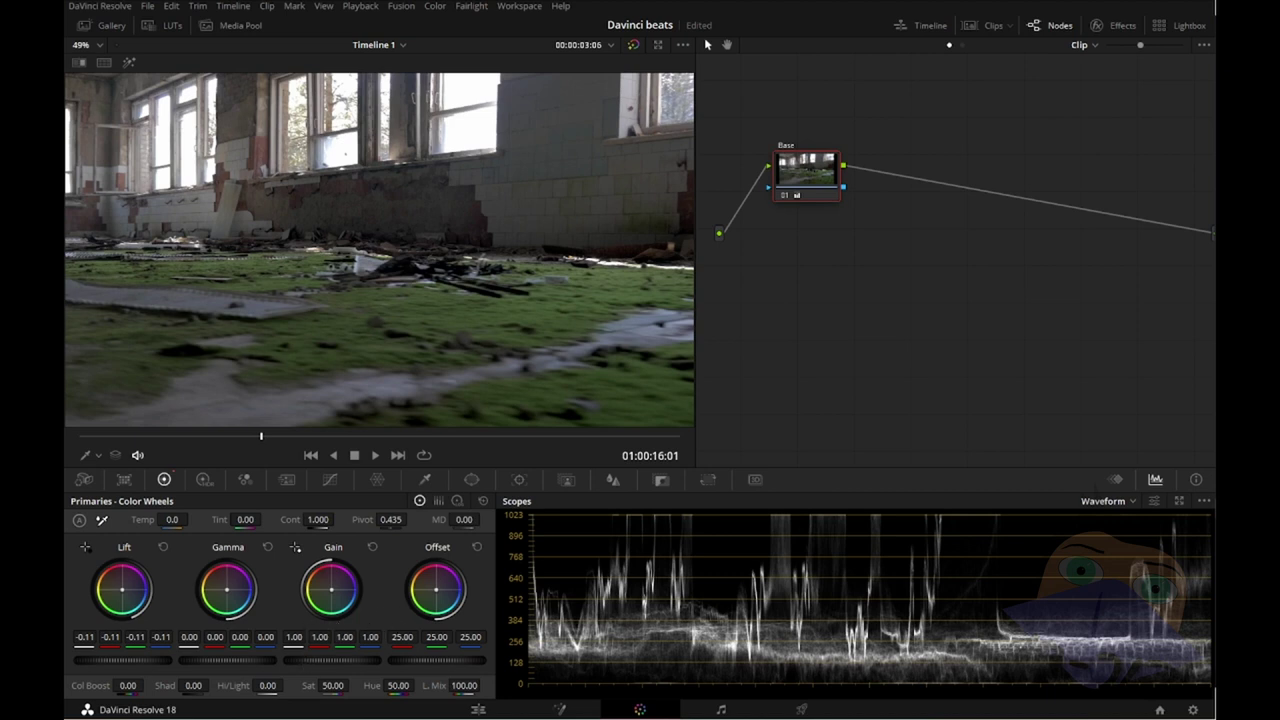
drag(306, 662, 380, 662)
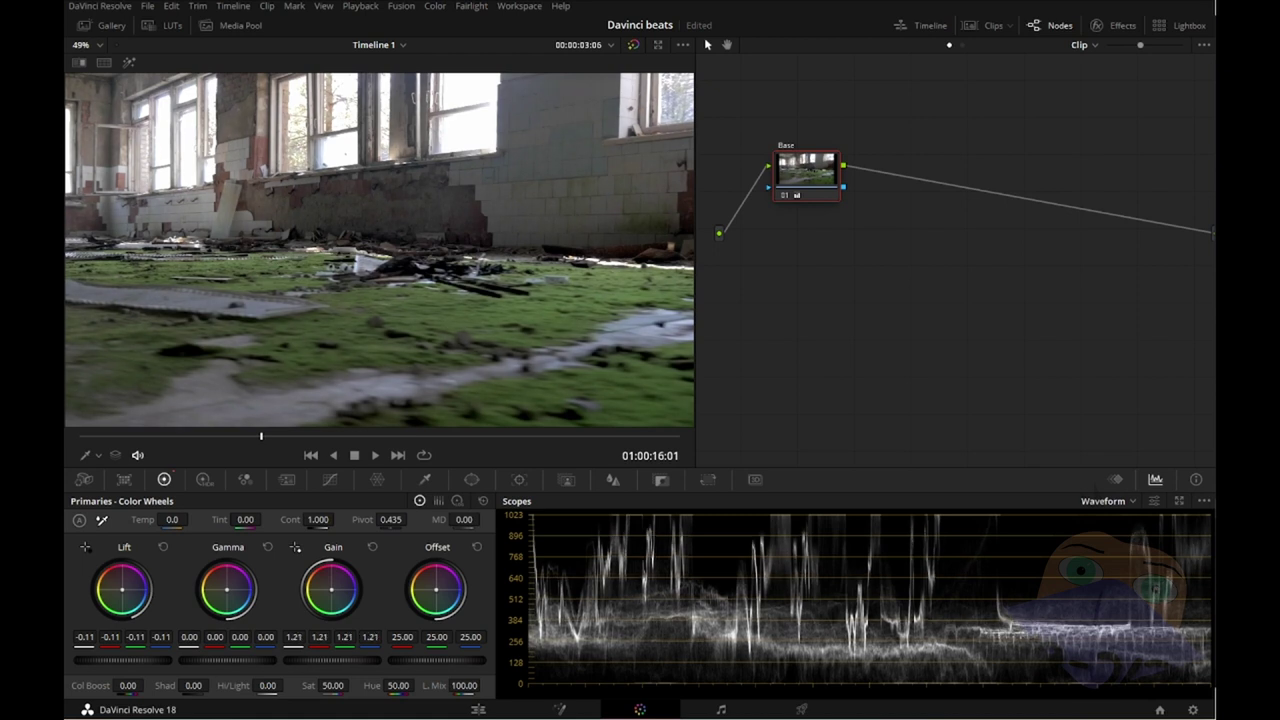
drag(380, 662, 333, 671)
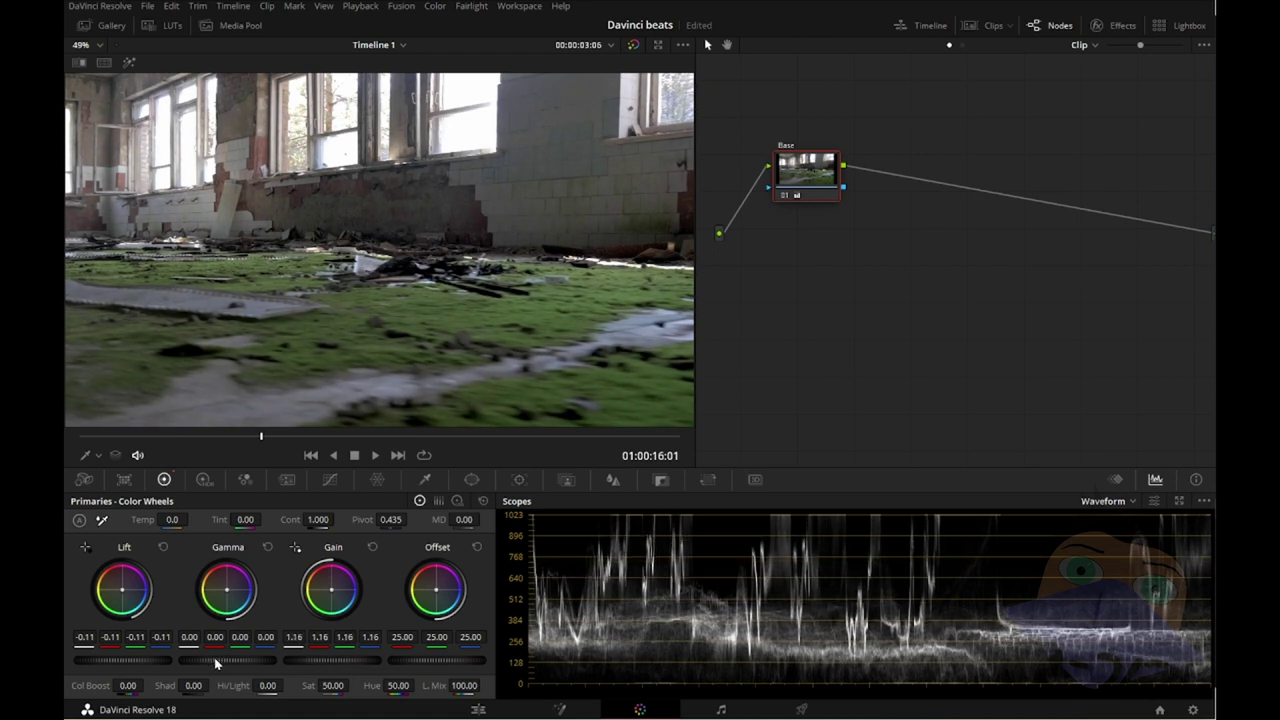
mouse_move(214, 657)
mouse_down()
mouse_move(200, 657)
mouse_move(240, 657)
mouse_up()
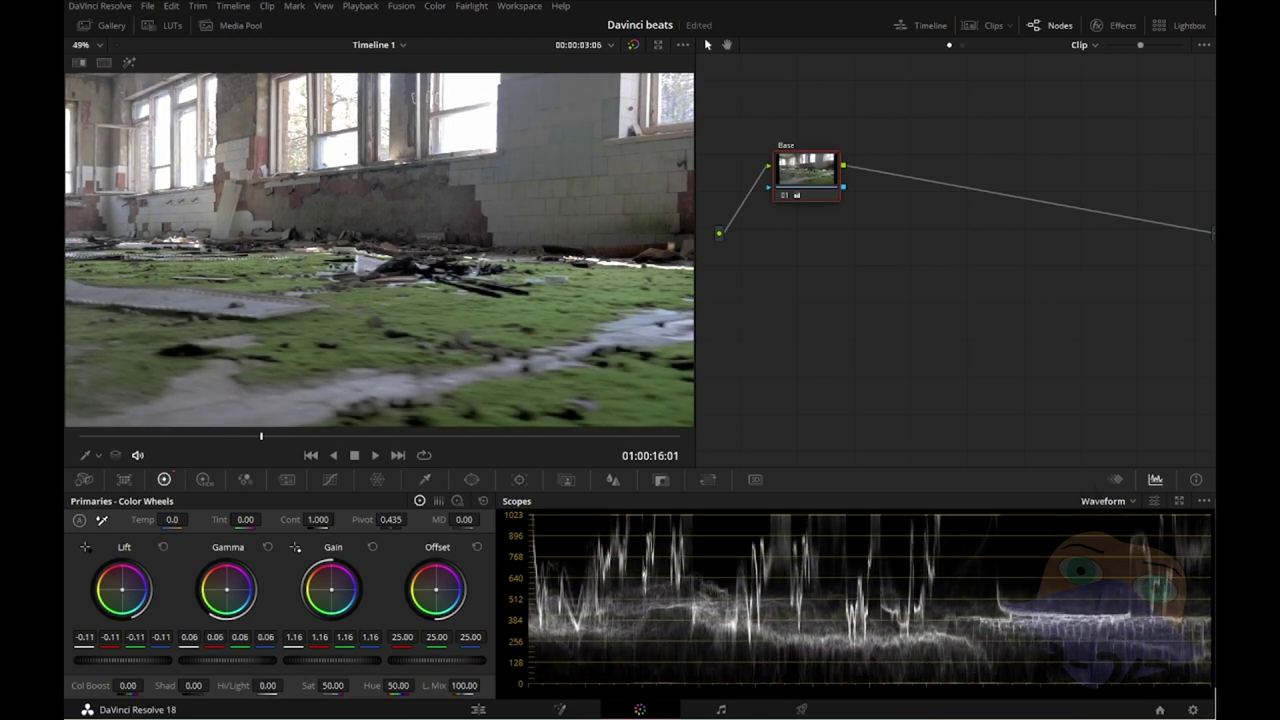
drag(228, 660, 224, 660)
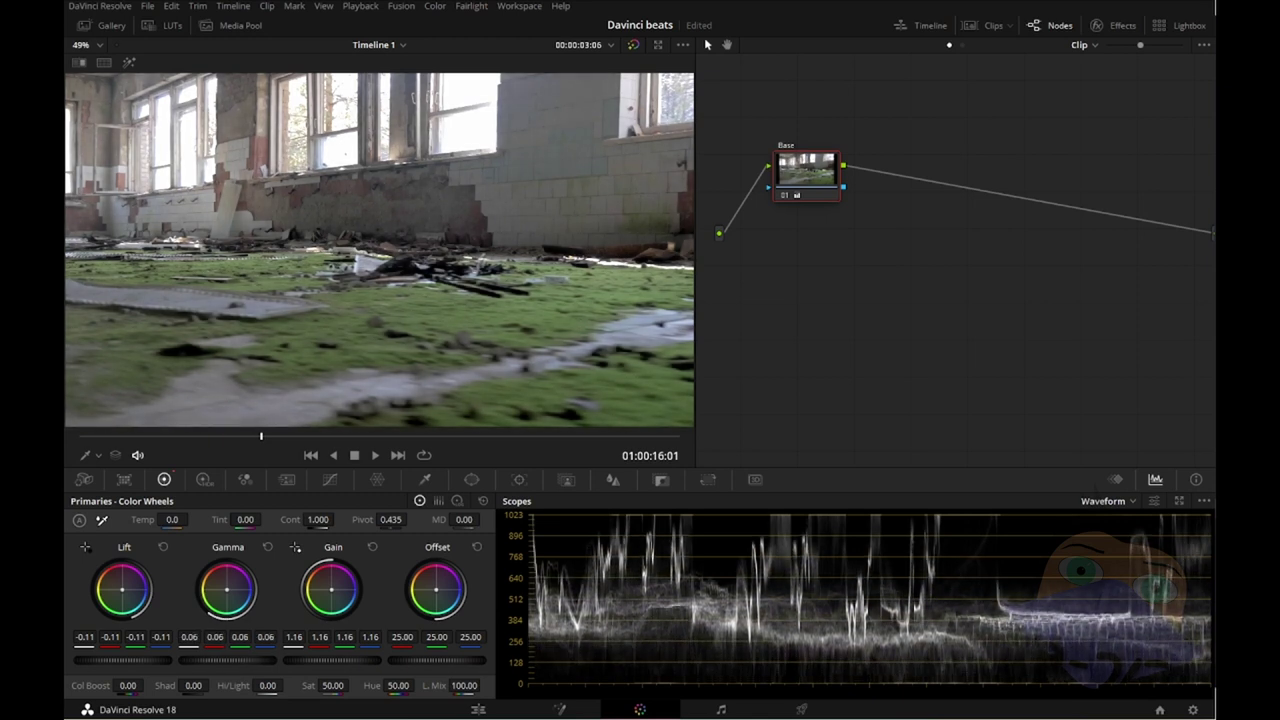
click(112, 437)
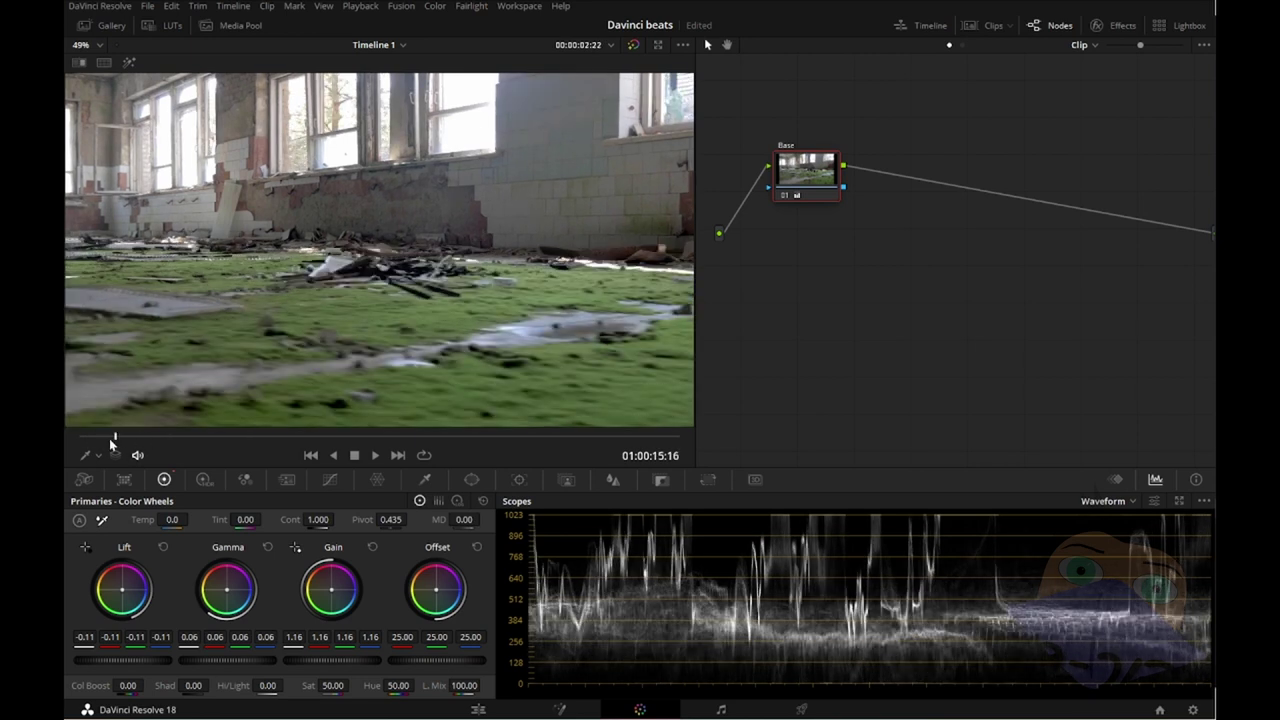
mouse_move(109, 438)
mouse_down()
mouse_move(520, 436)
mouse_move(121, 455)
mouse_move(312, 449)
mouse_up()
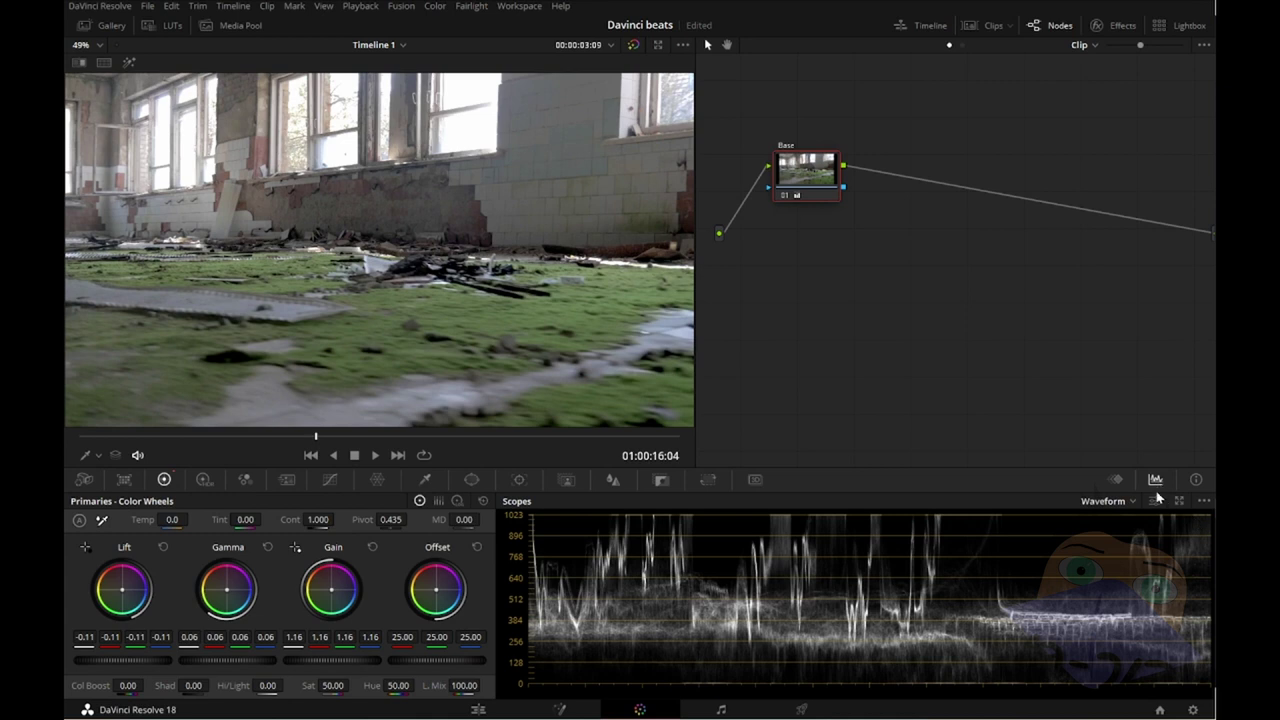
Step: Switch the scopes to RGB Parade and set the green Gamma to 0.08
click(1133, 501)
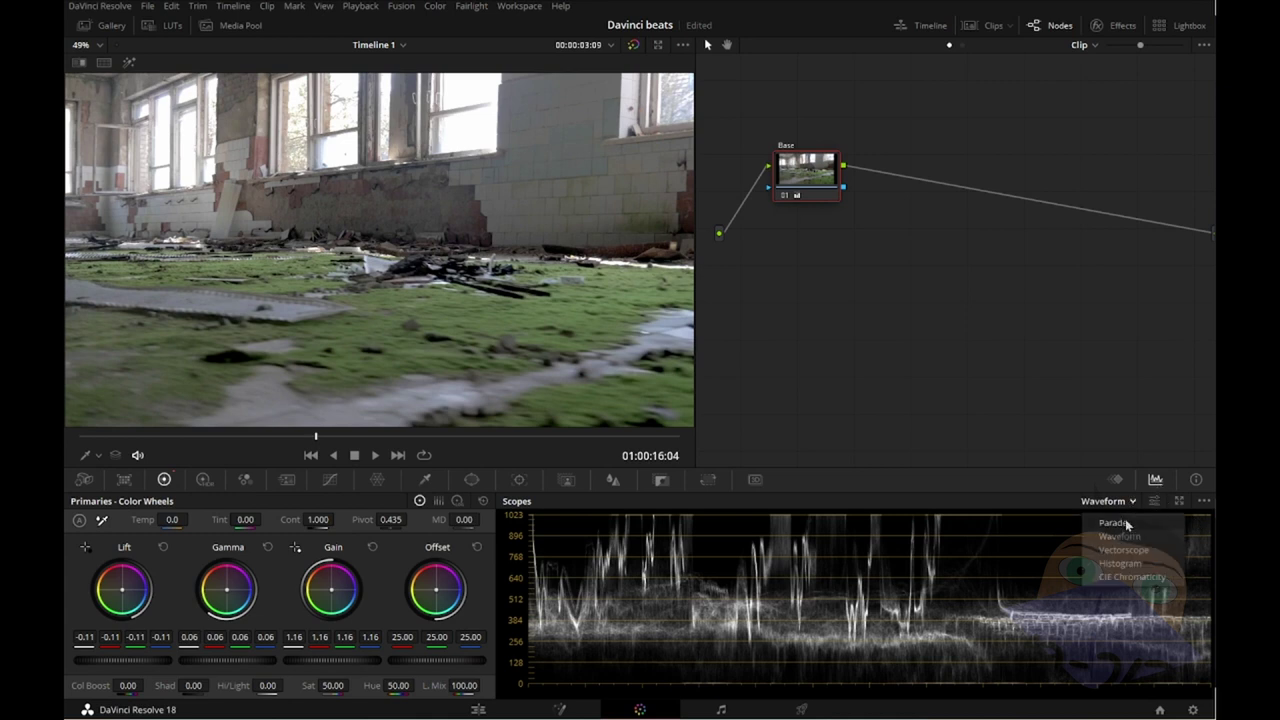
click(1125, 519)
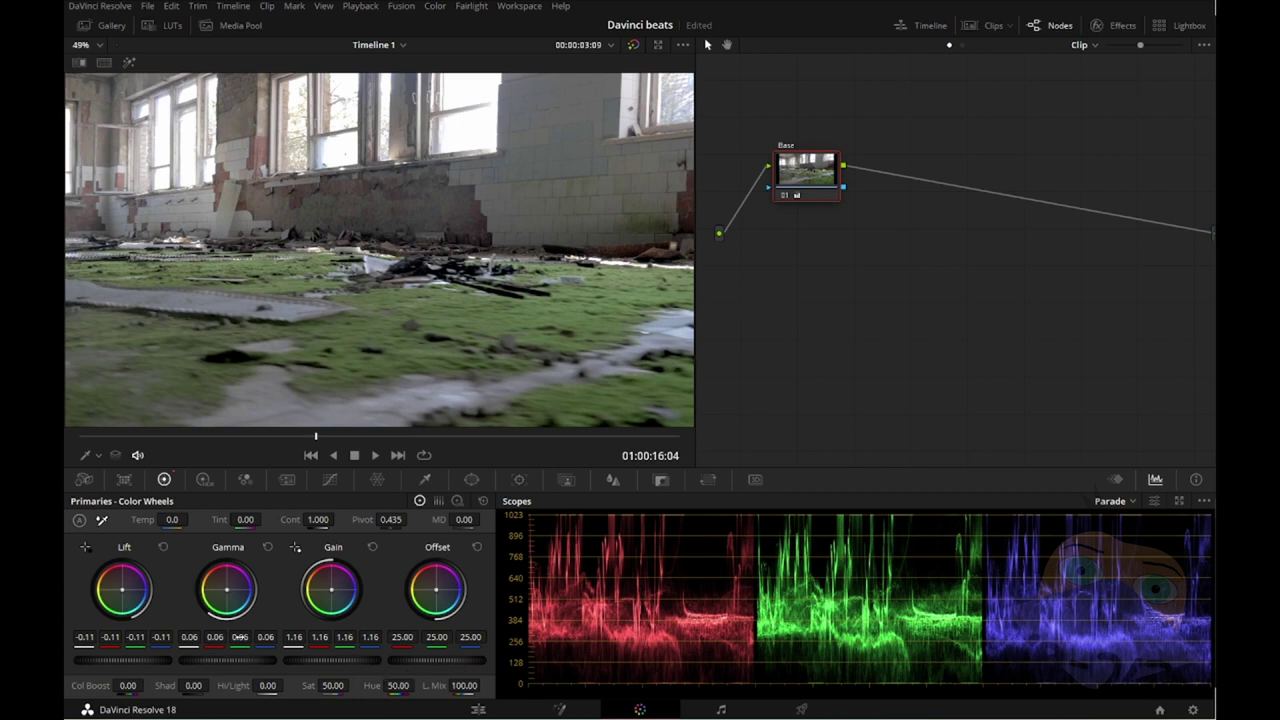
mouse_move(240, 637)
mouse_down()
mouse_move(340, 637)
mouse_move(238, 637)
mouse_up()
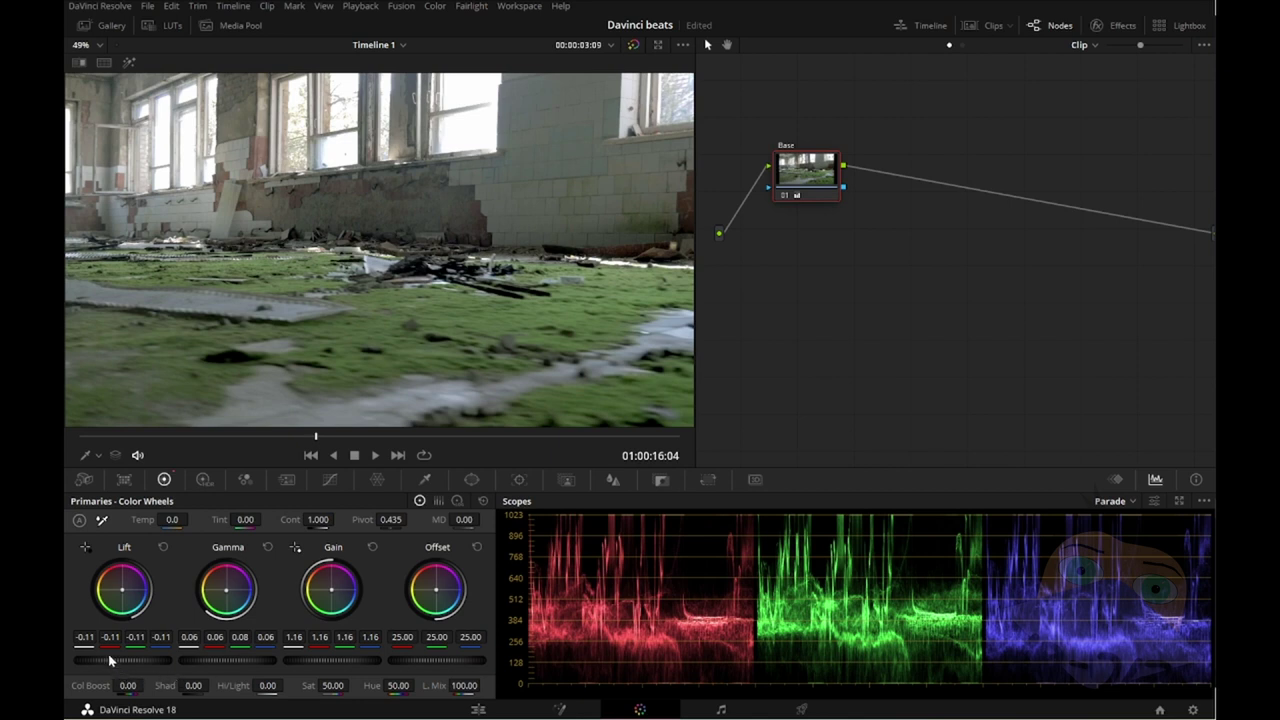
Step: Tune channels: green lift -0.04, green offset 18.60, red offset 26.12, red gain 1.30, blue lift lowered
drag(135, 637, 132, 637)
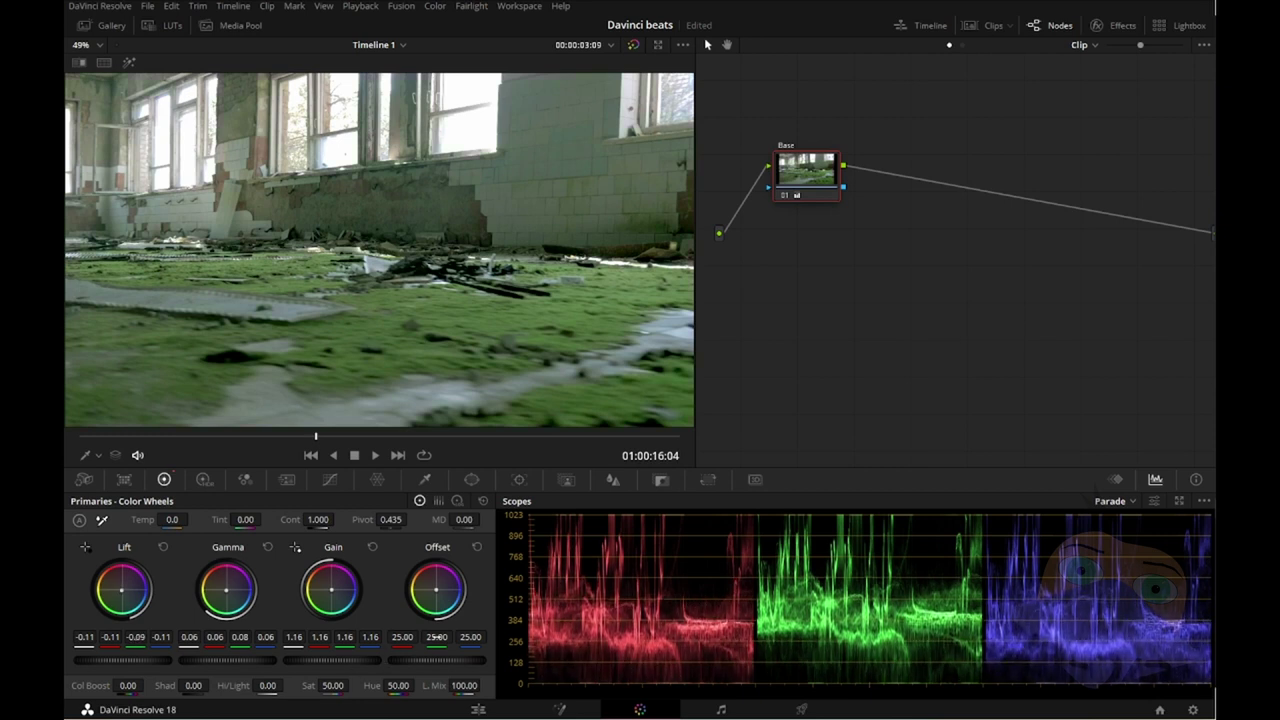
mouse_move(437, 637)
mouse_down()
mouse_move(400, 637)
mouse_move(443, 637)
mouse_up()
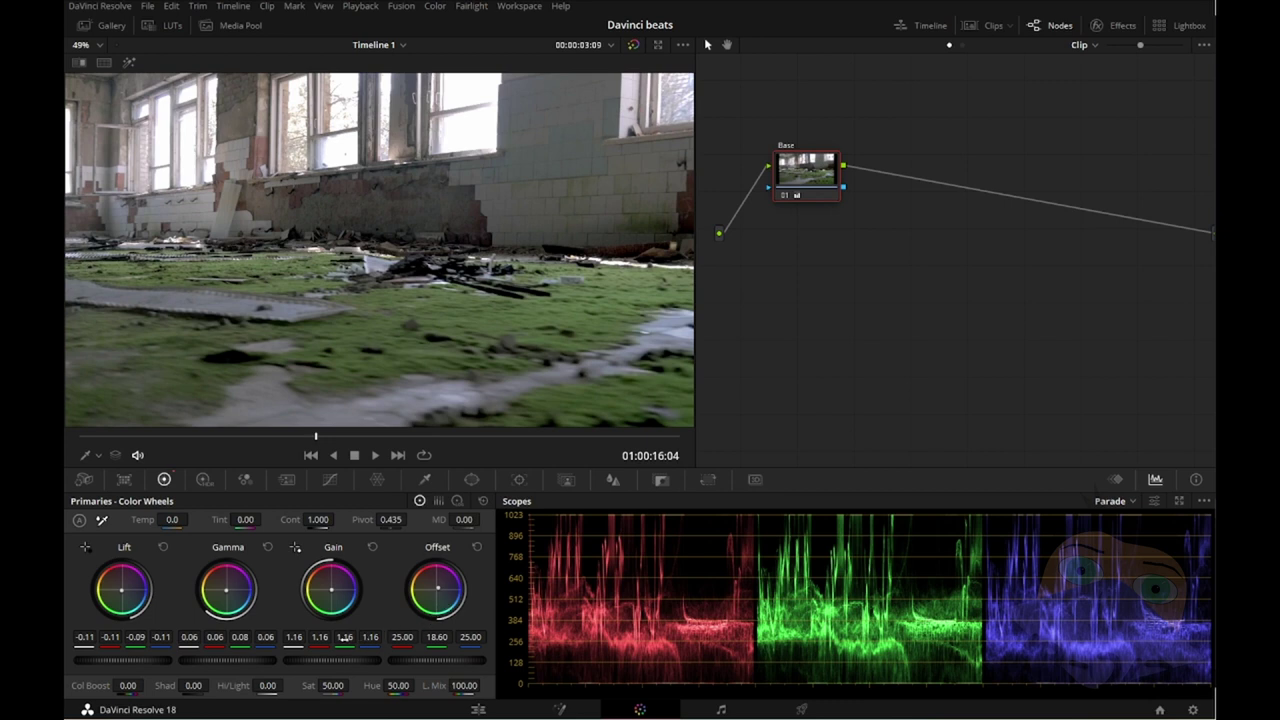
drag(343, 637, 335, 637)
drag(343, 637, 354, 637)
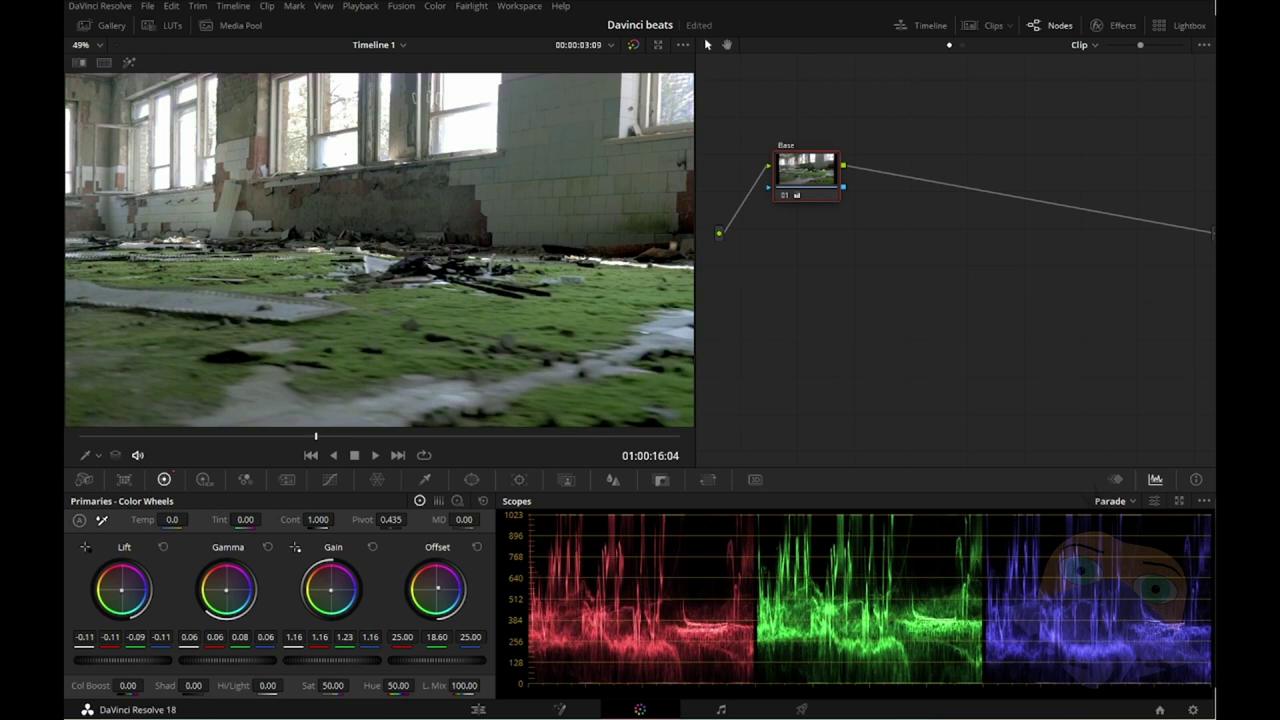
double_click(345, 640)
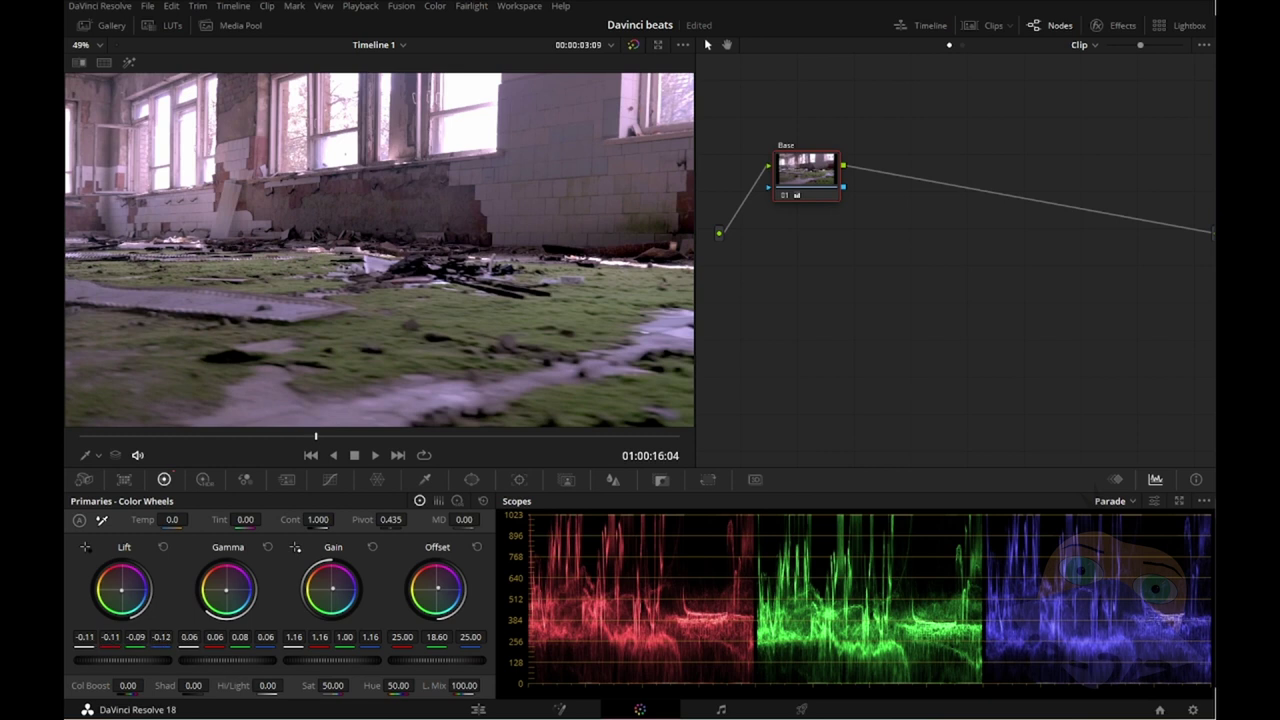
drag(161, 636, 141, 636)
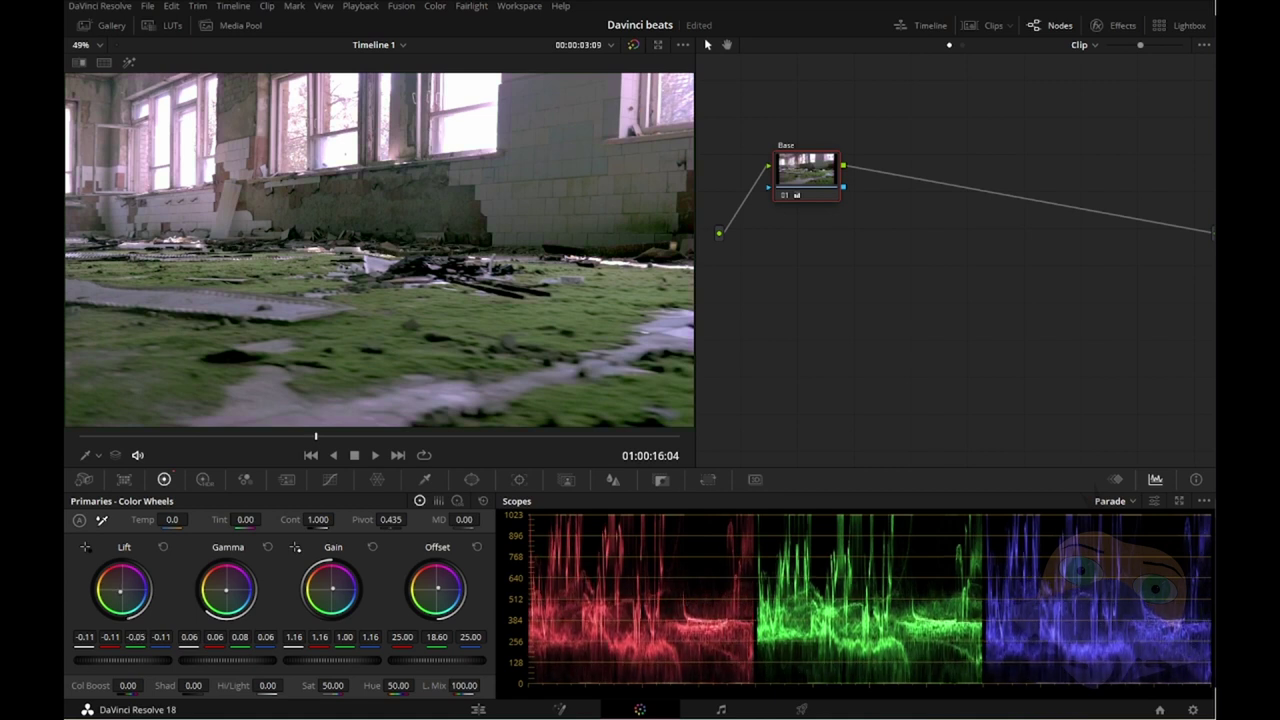
drag(135, 636, 136, 636)
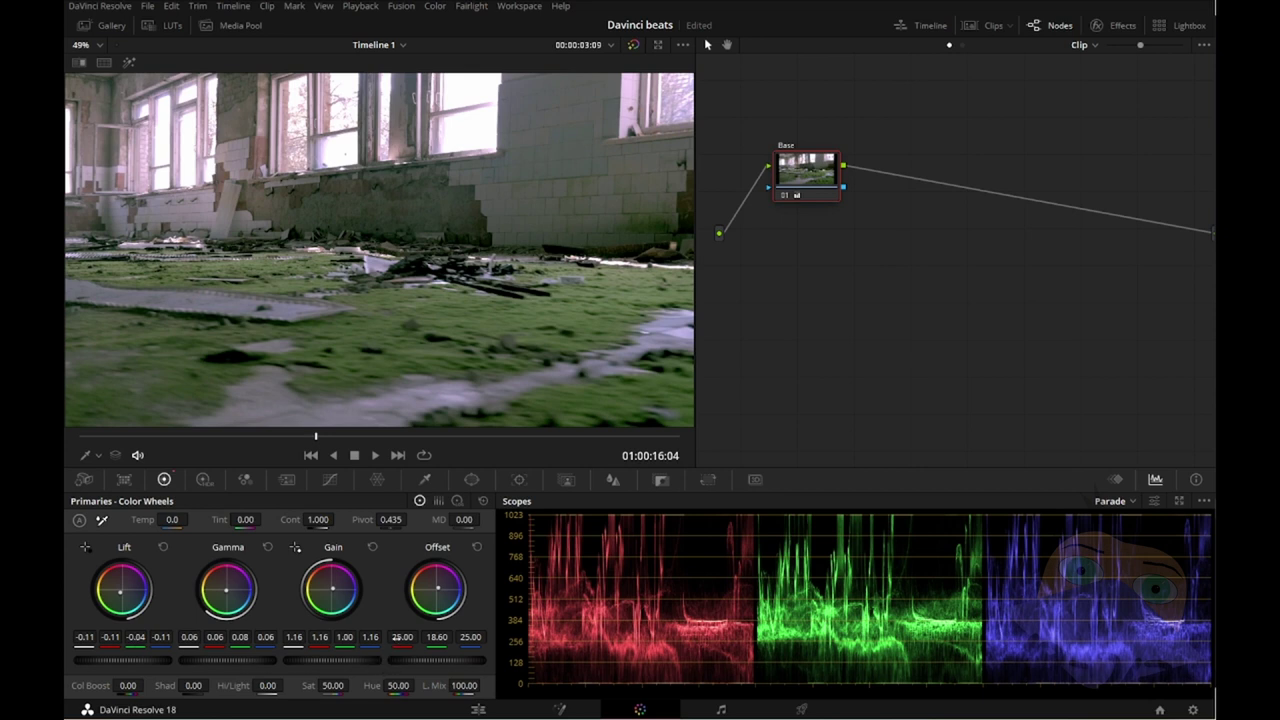
drag(402, 636, 410, 636)
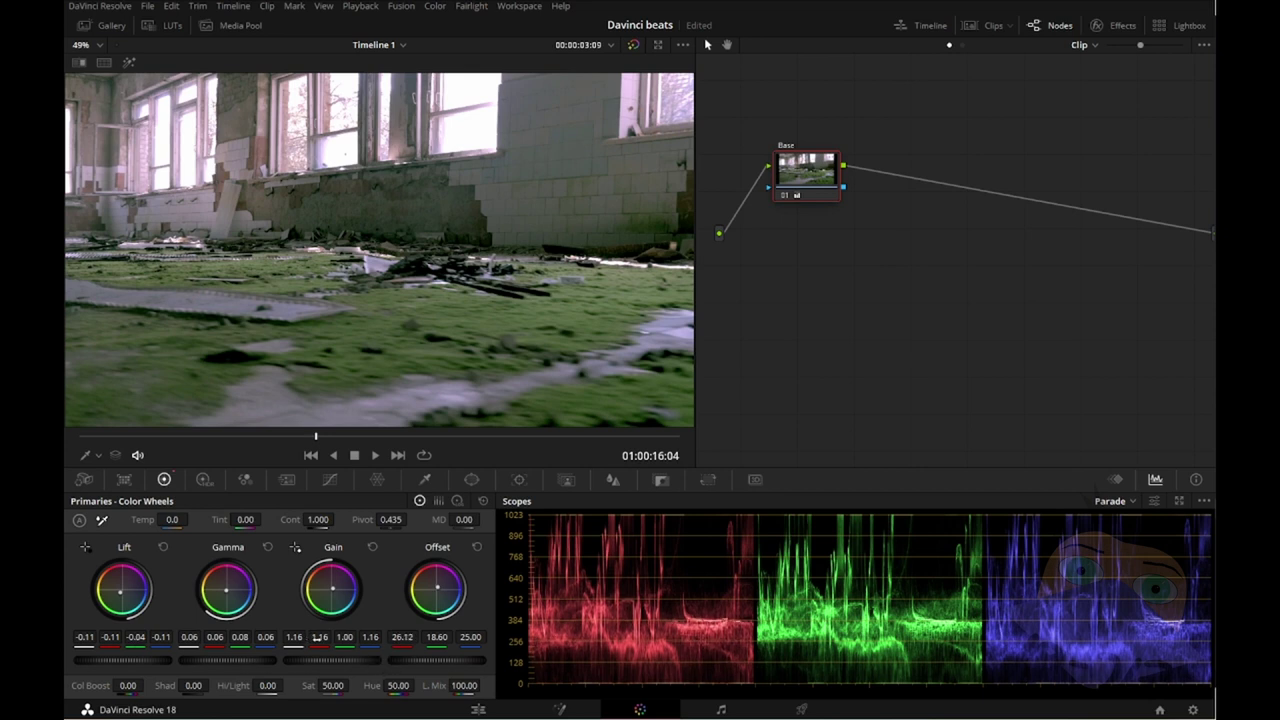
drag(319, 637, 317, 637)
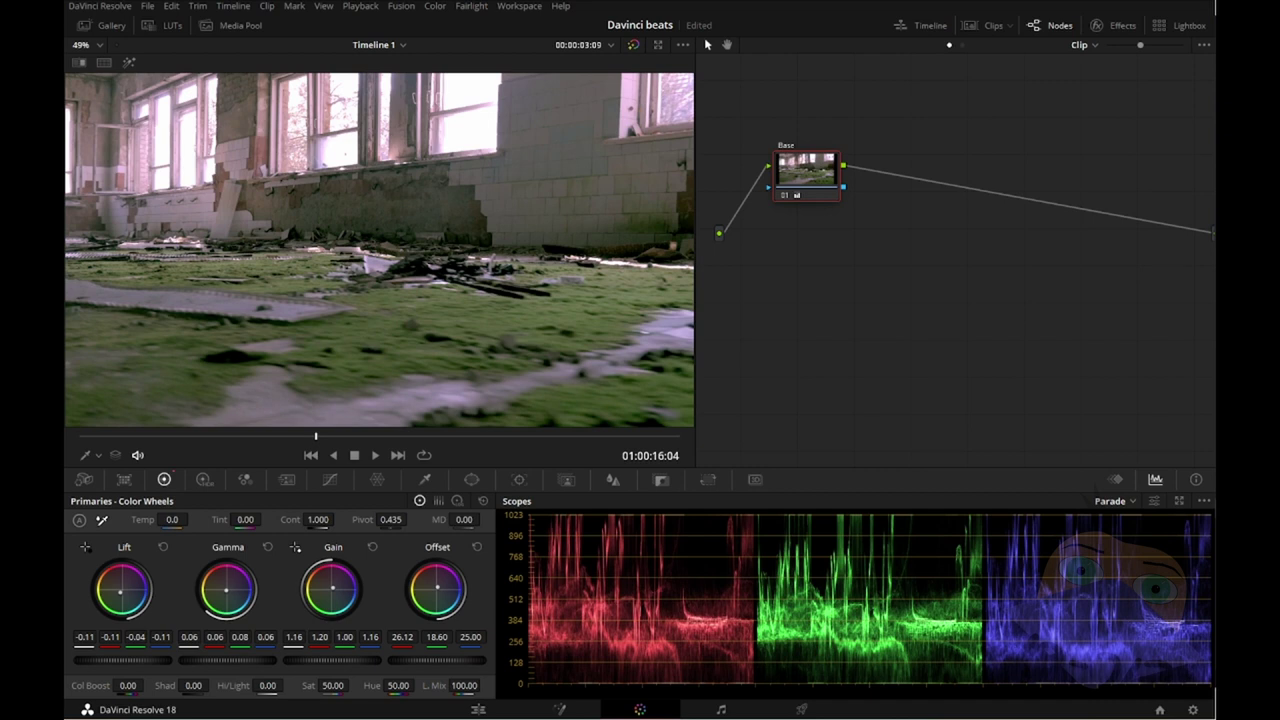
Step: Toggle the Base node off and on to compare the graded and ungraded clip
click(783, 194)
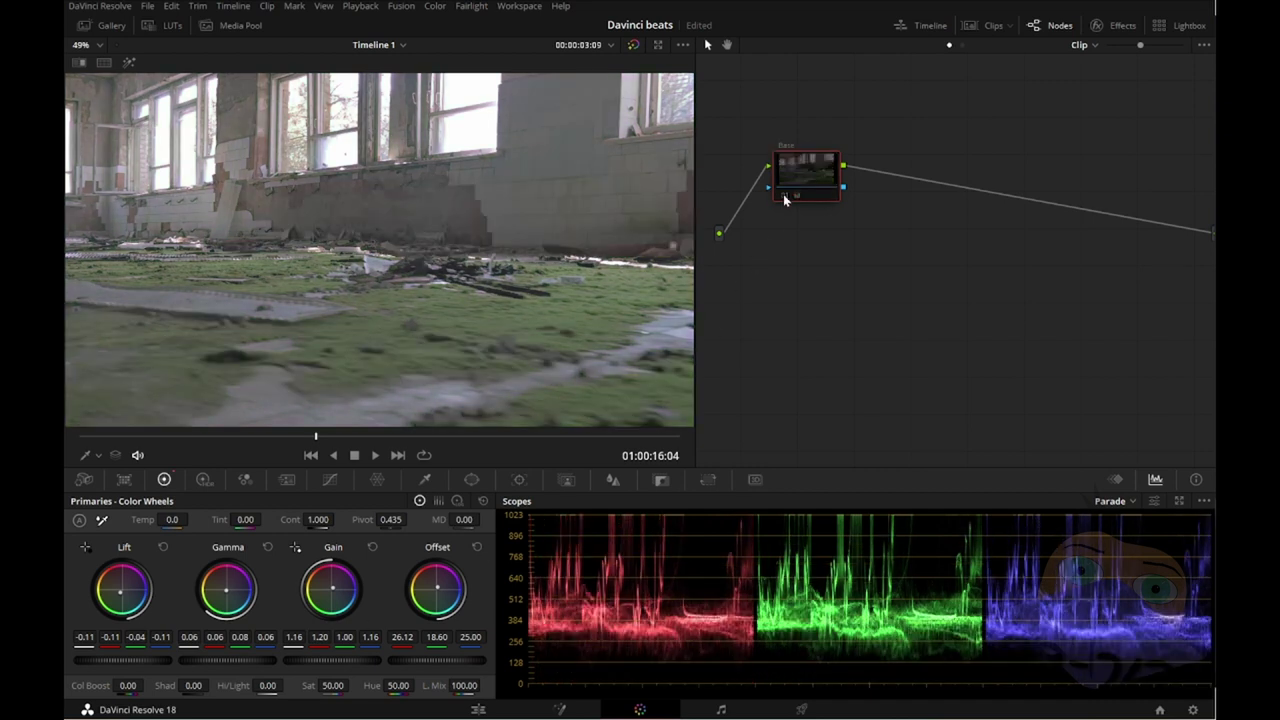
click(783, 194)
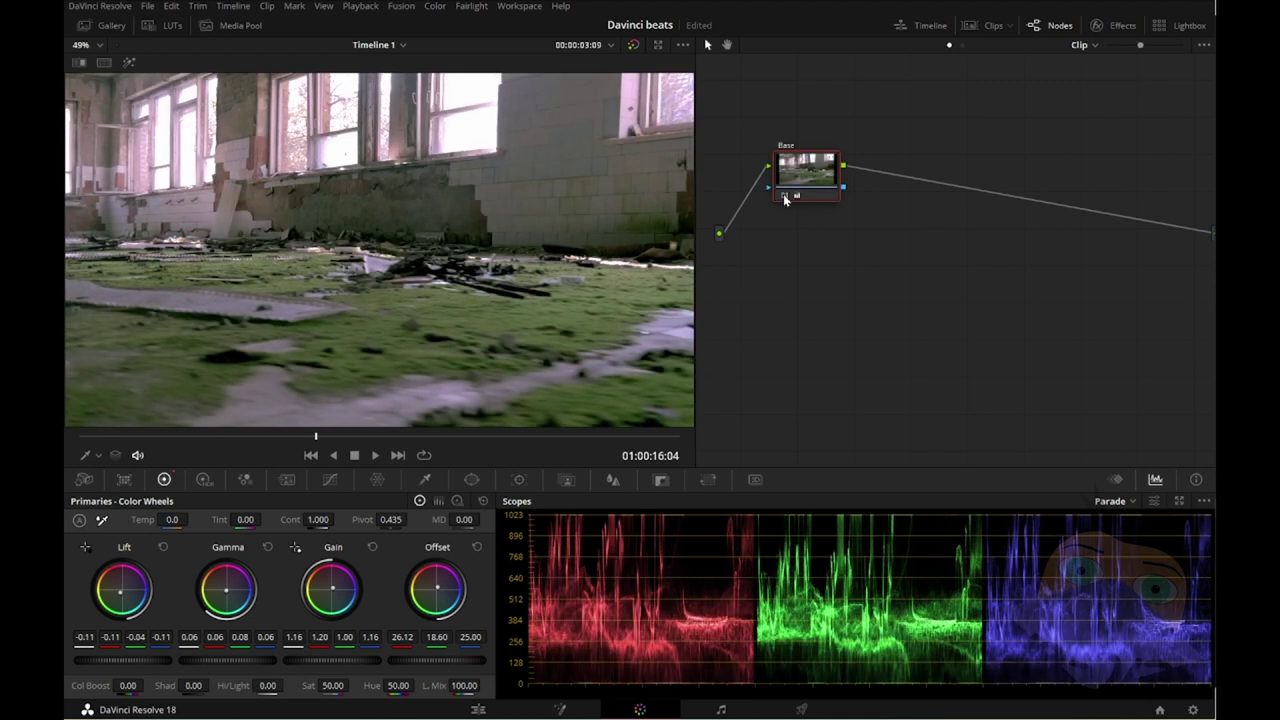
click(783, 194)
click(783, 194)
click(783, 194)
click(783, 194)
Step: Set contrast to 1.222 with pivot 0.167, add midtone detail, and replay the clip
mouse_move(318, 519)
mouse_down()
mouse_move(338, 519)
mouse_move(318, 519)
mouse_up()
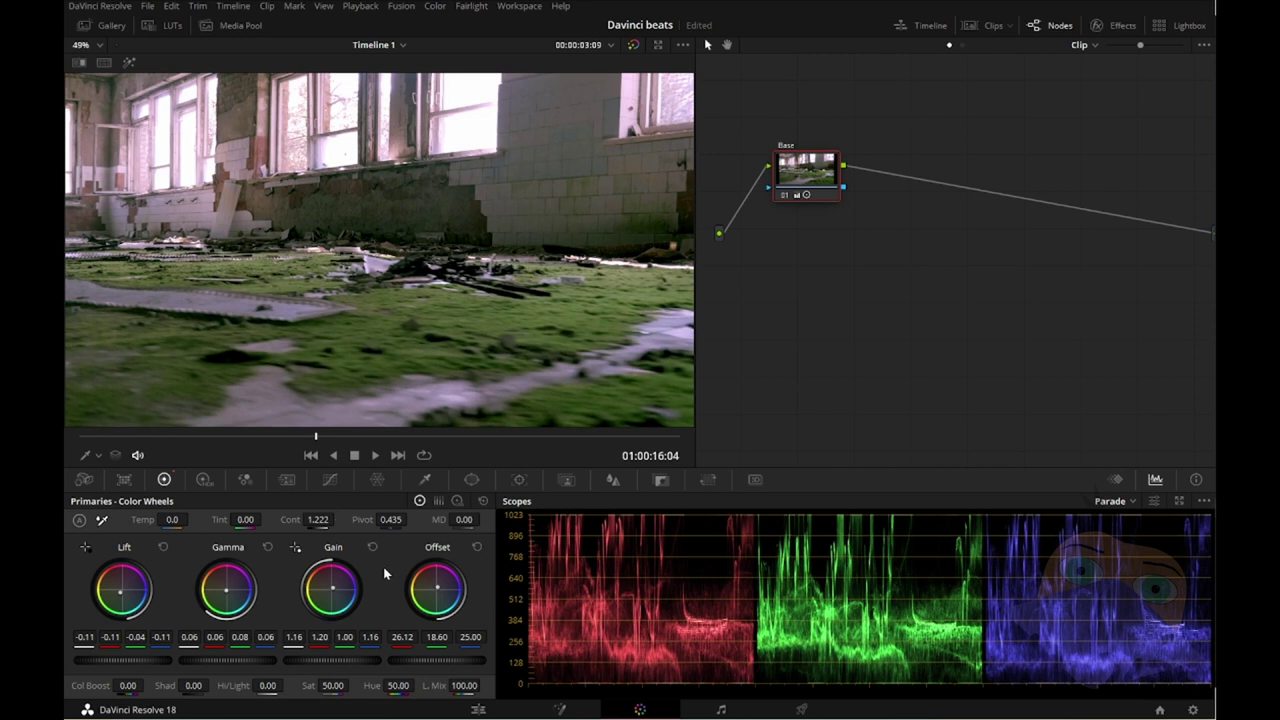
mouse_move(463, 519)
mouse_down()
mouse_move(500, 519)
mouse_move(400, 519)
mouse_move(520, 519)
mouse_move(455, 519)
mouse_move(485, 519)
mouse_move(466, 519)
mouse_up()
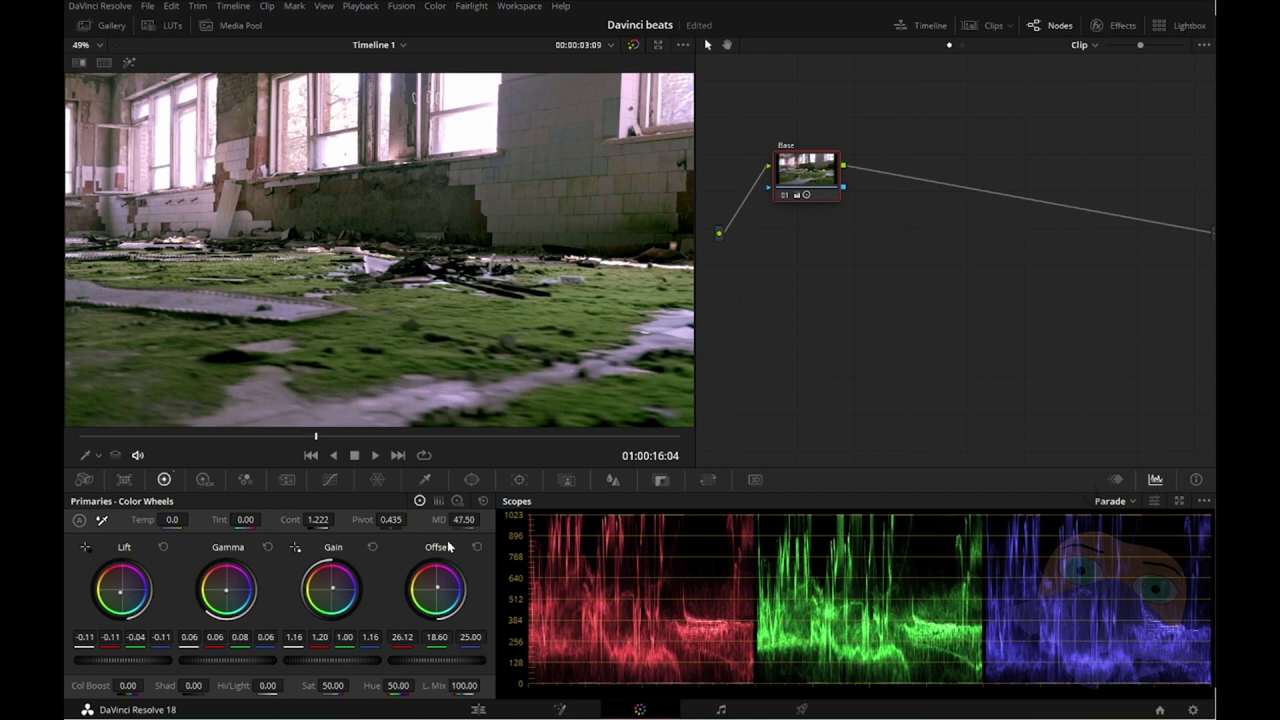
drag(410, 519, 360, 519)
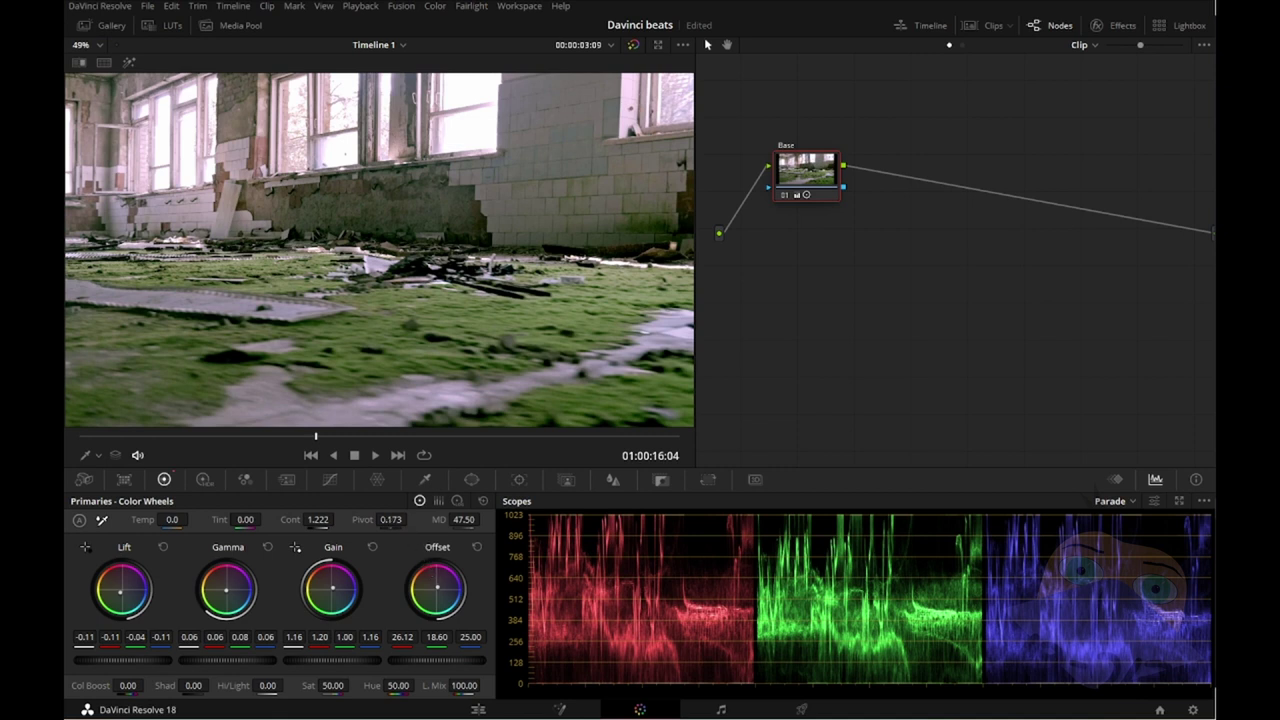
drag(397, 520, 385, 520)
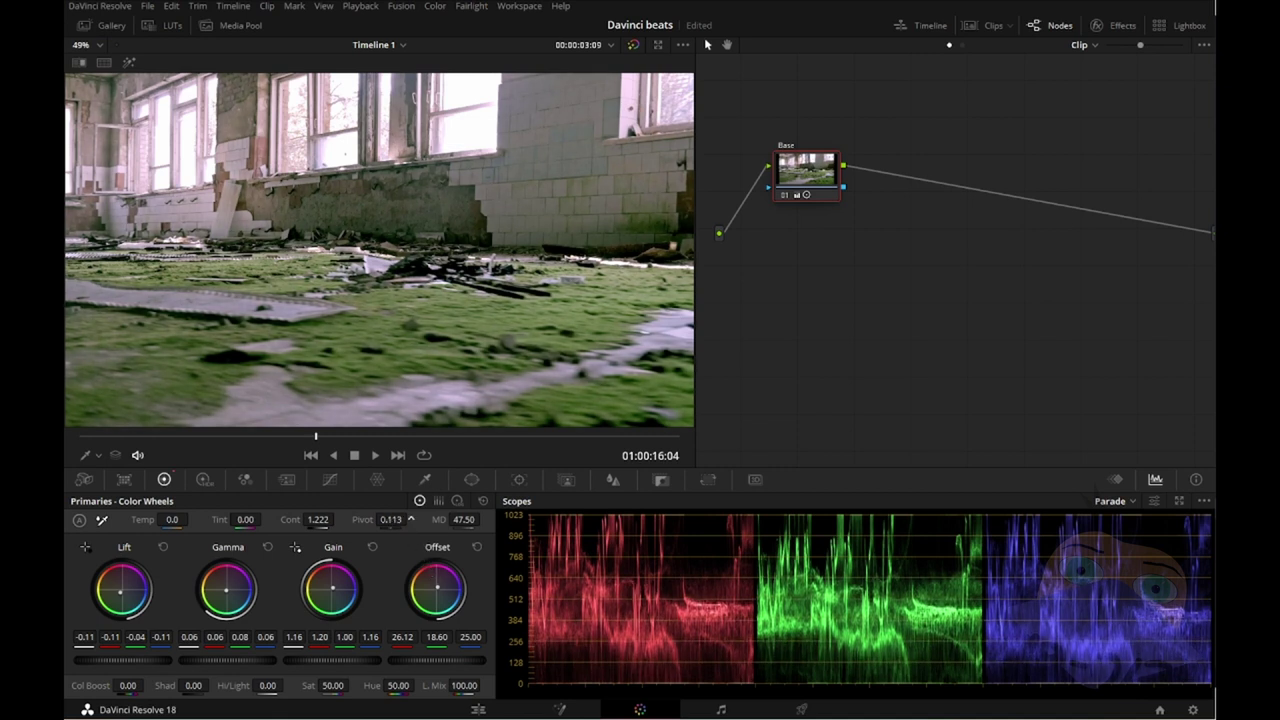
drag(410, 519, 411, 519)
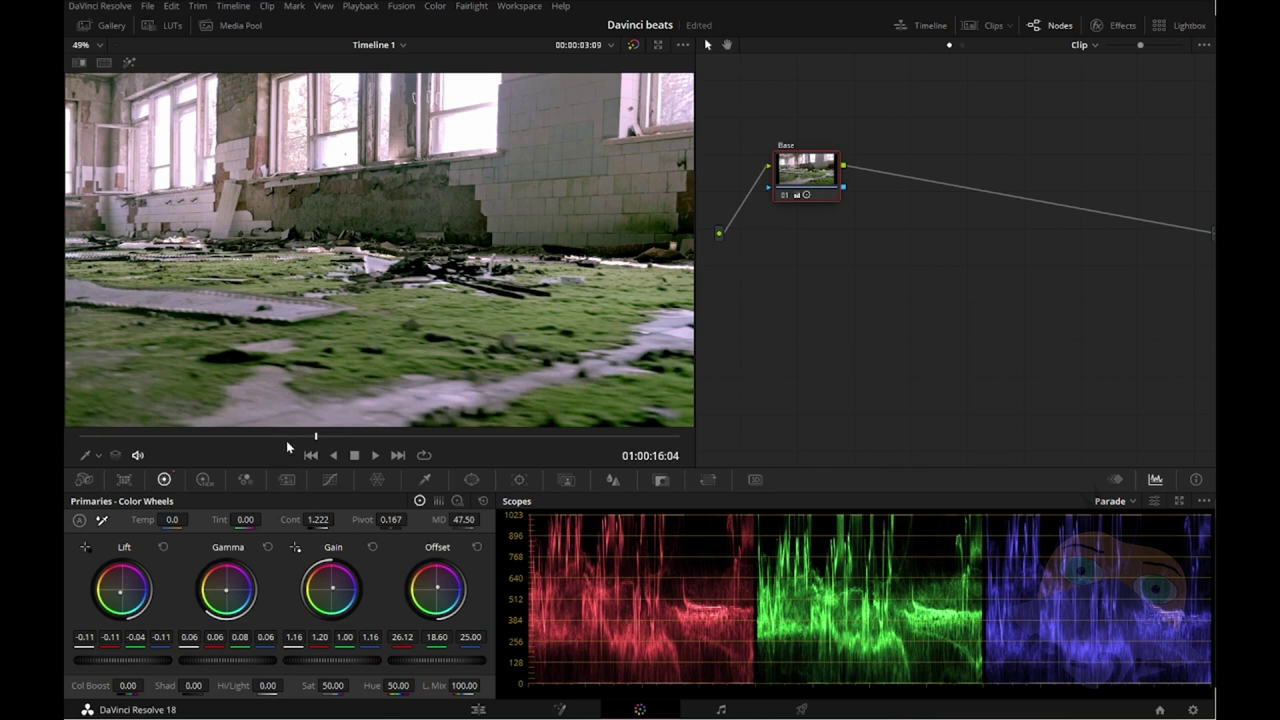
drag(286, 437, 112, 437)
key(space)
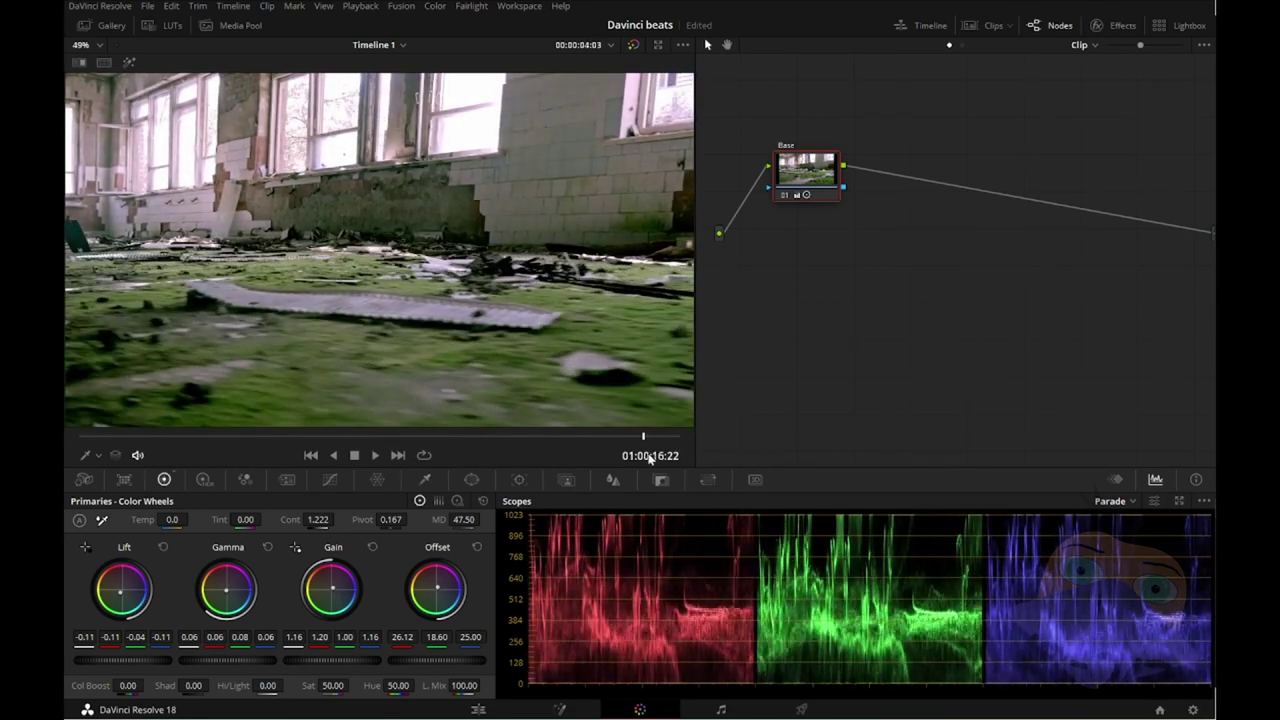
Step: Bypass and restore the mossy room clip's grade to compare, replay it, then return to the Edit page
click(784, 194)
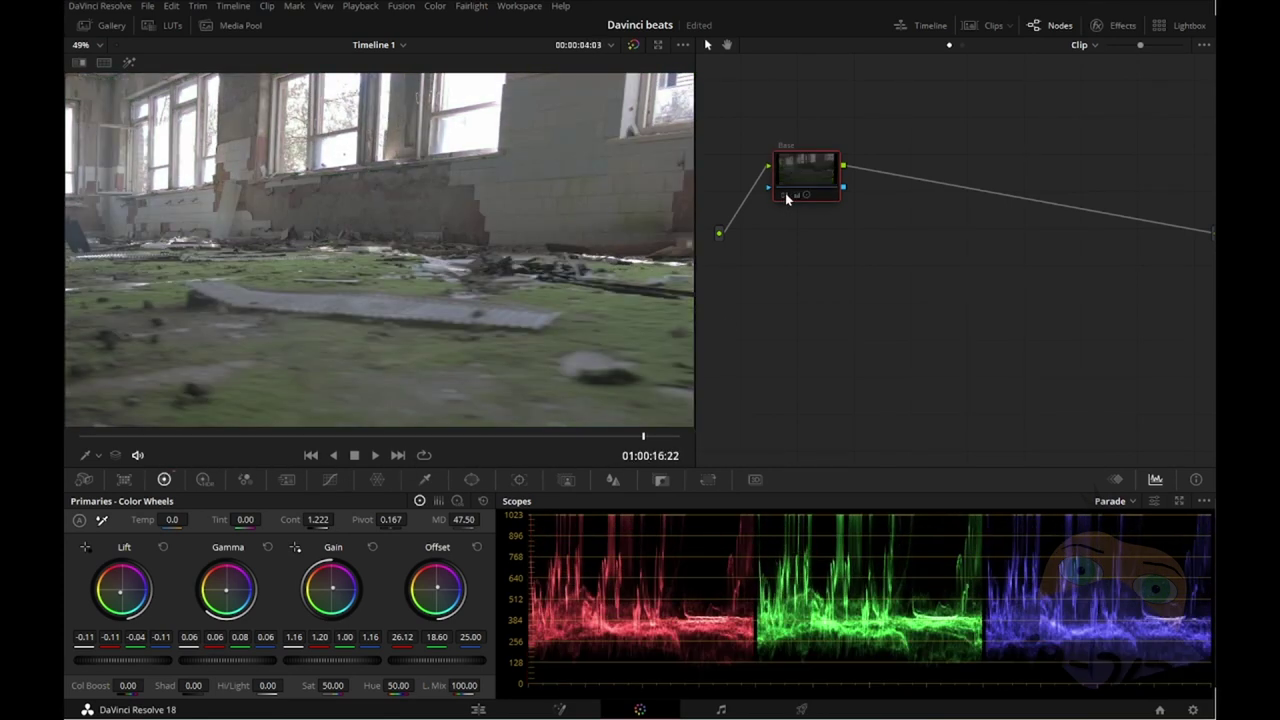
click(785, 193)
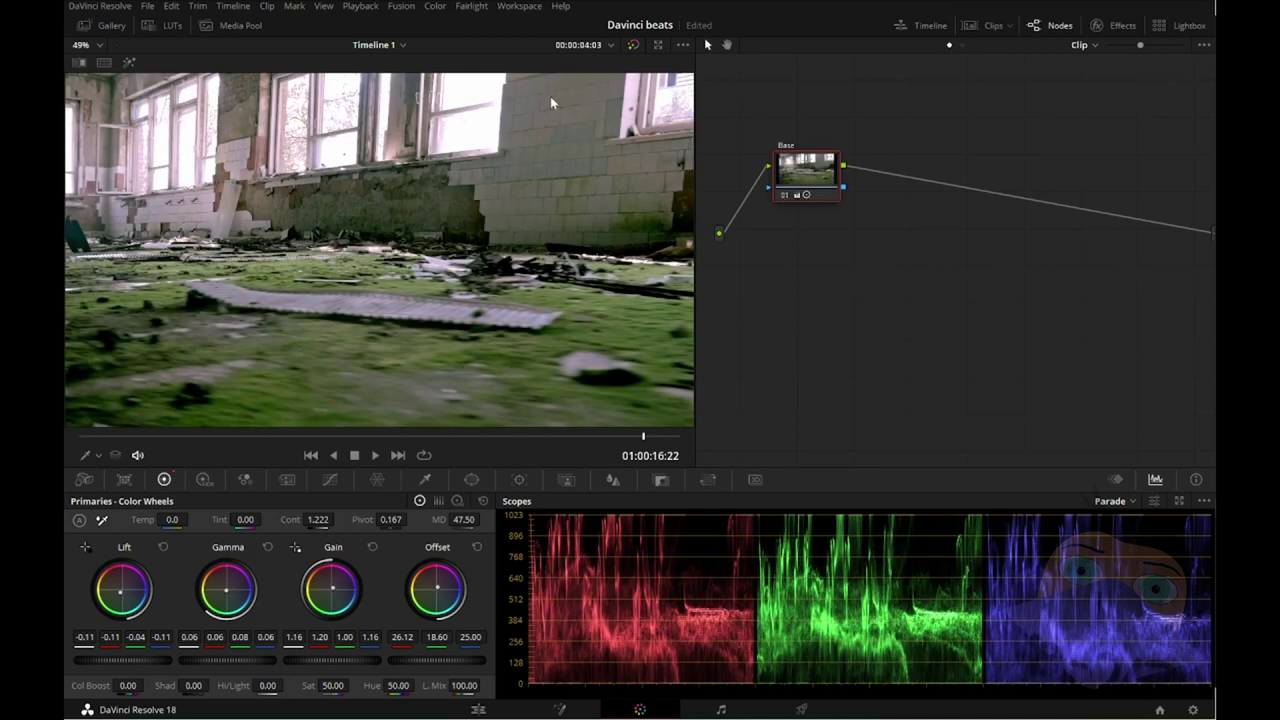
click(96, 437)
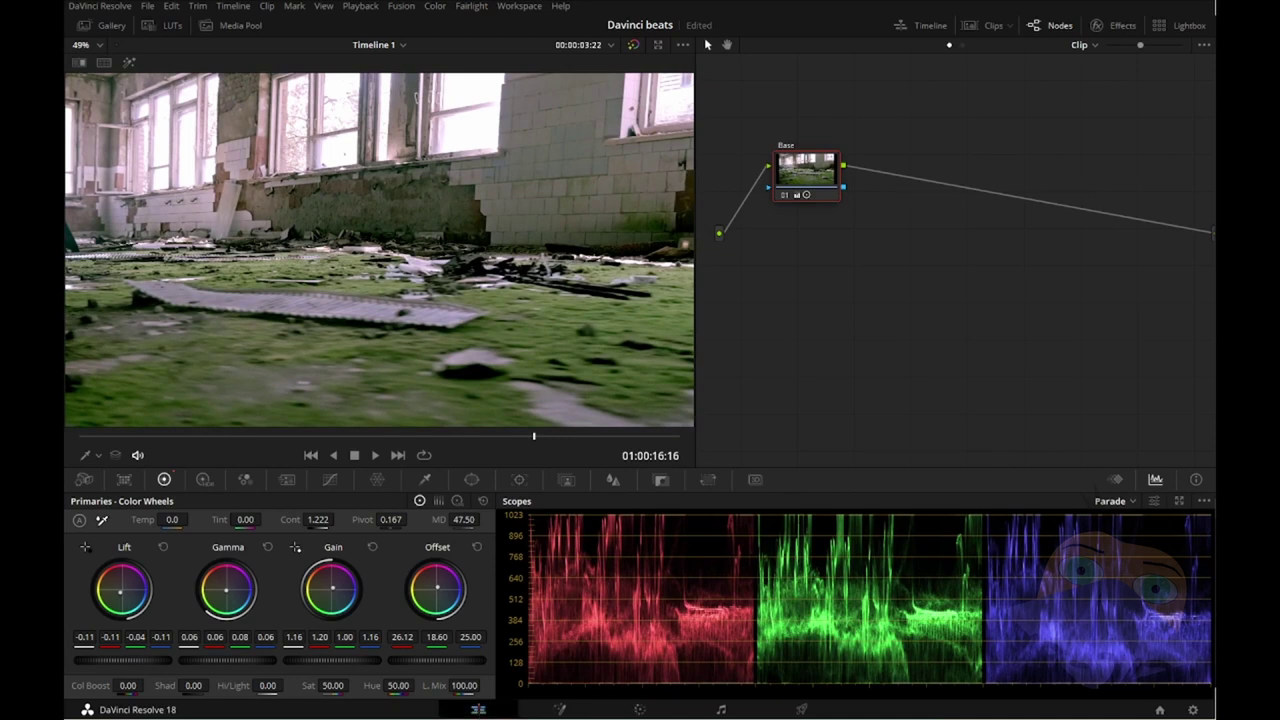
click(477, 710)
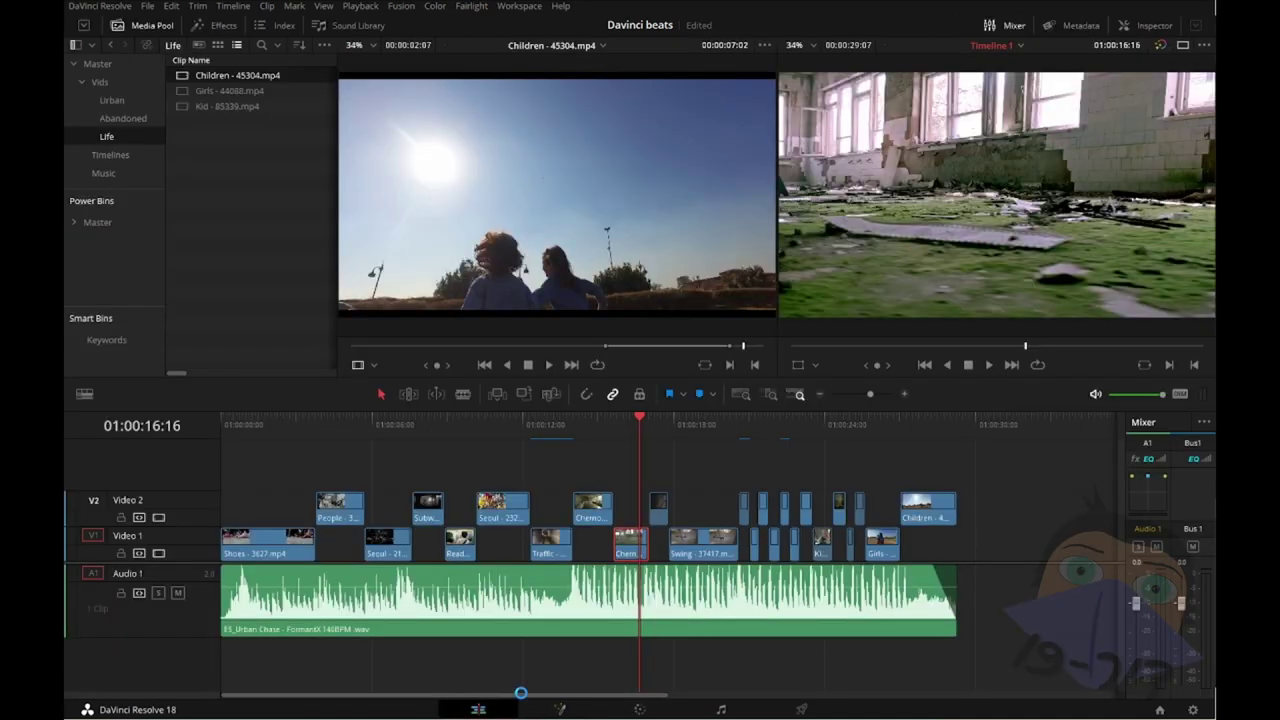
Step: Play the edit from around 01:00:11–01:00:12, stop on the corridor clip and open it in Color
click(530, 428)
key(space)
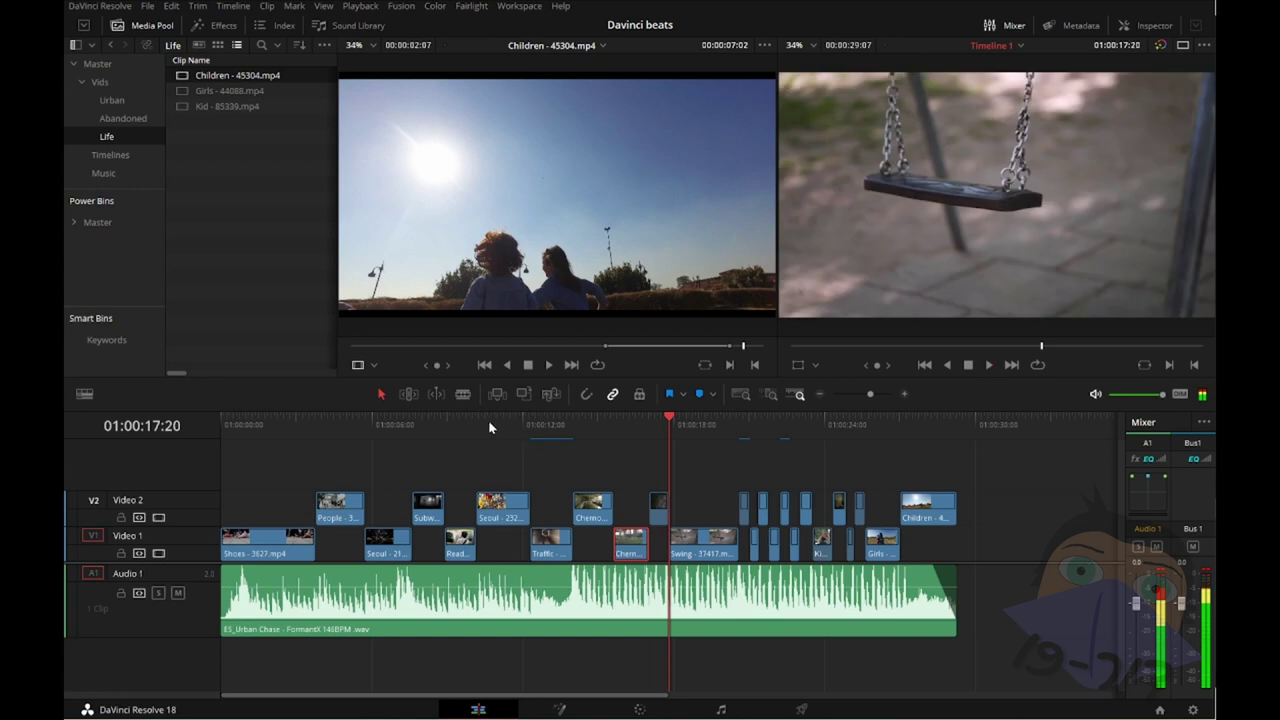
click(508, 424)
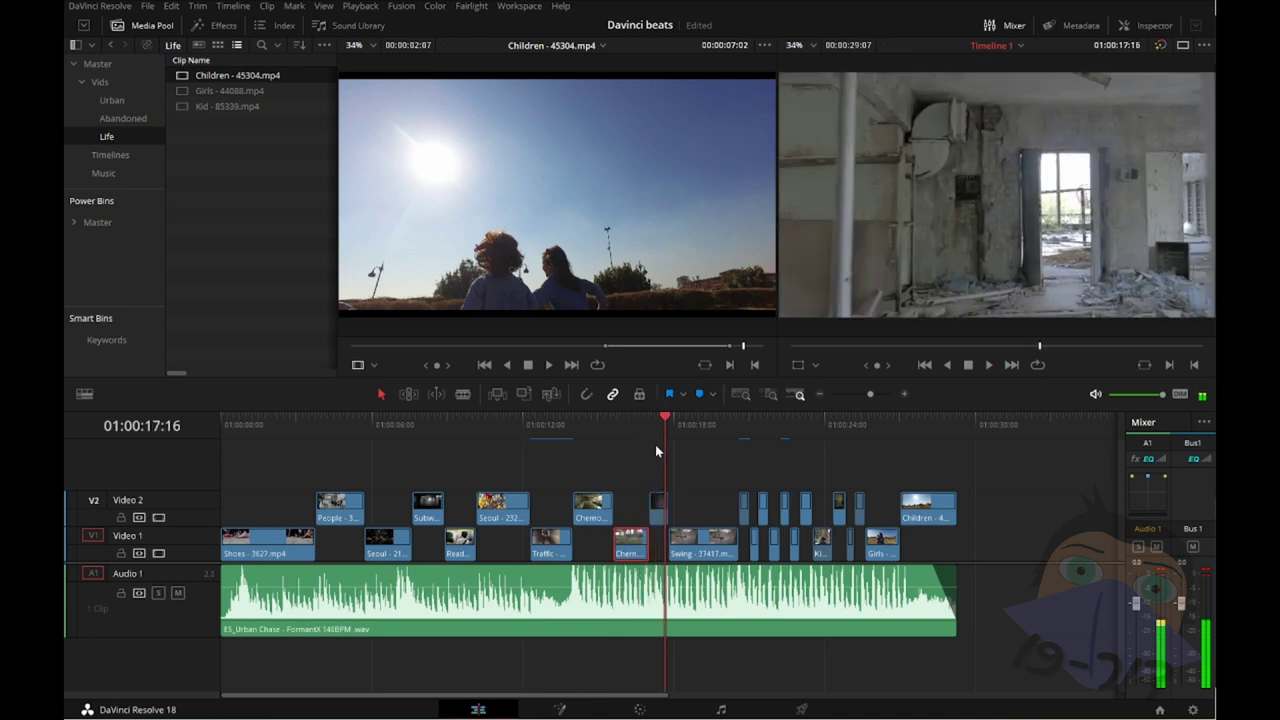
click(546, 432)
key(space)
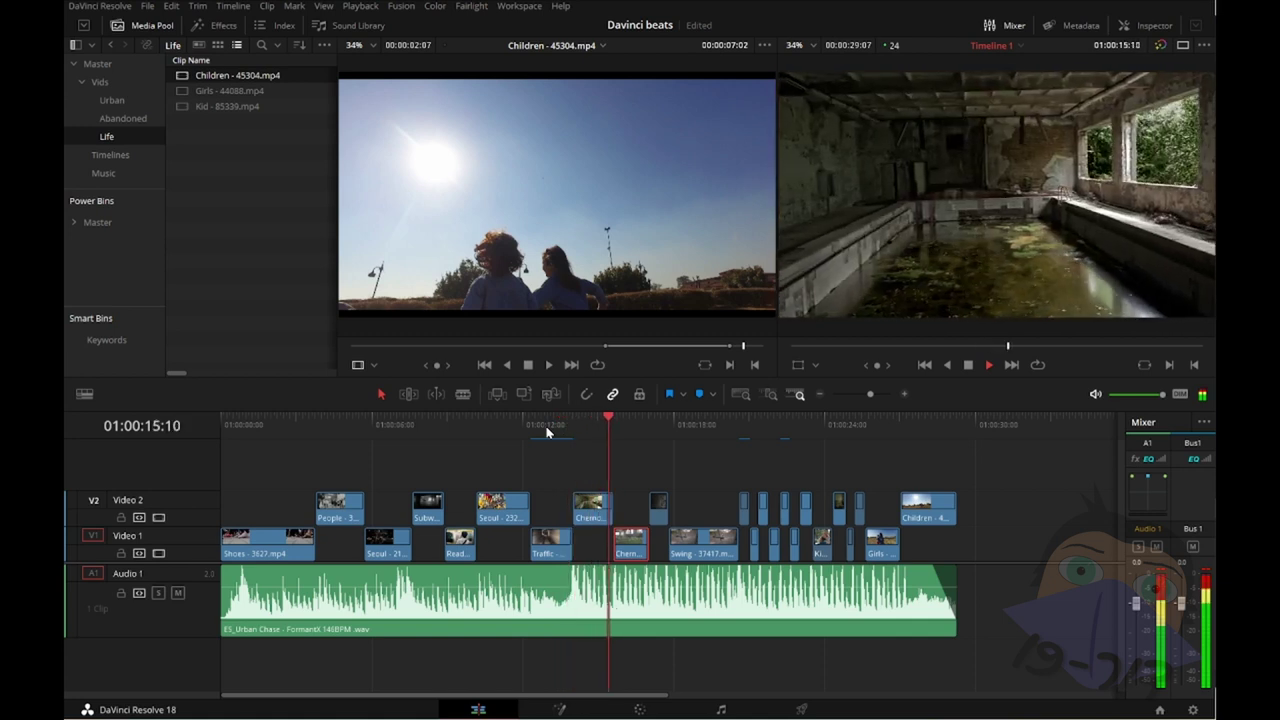
key(space)
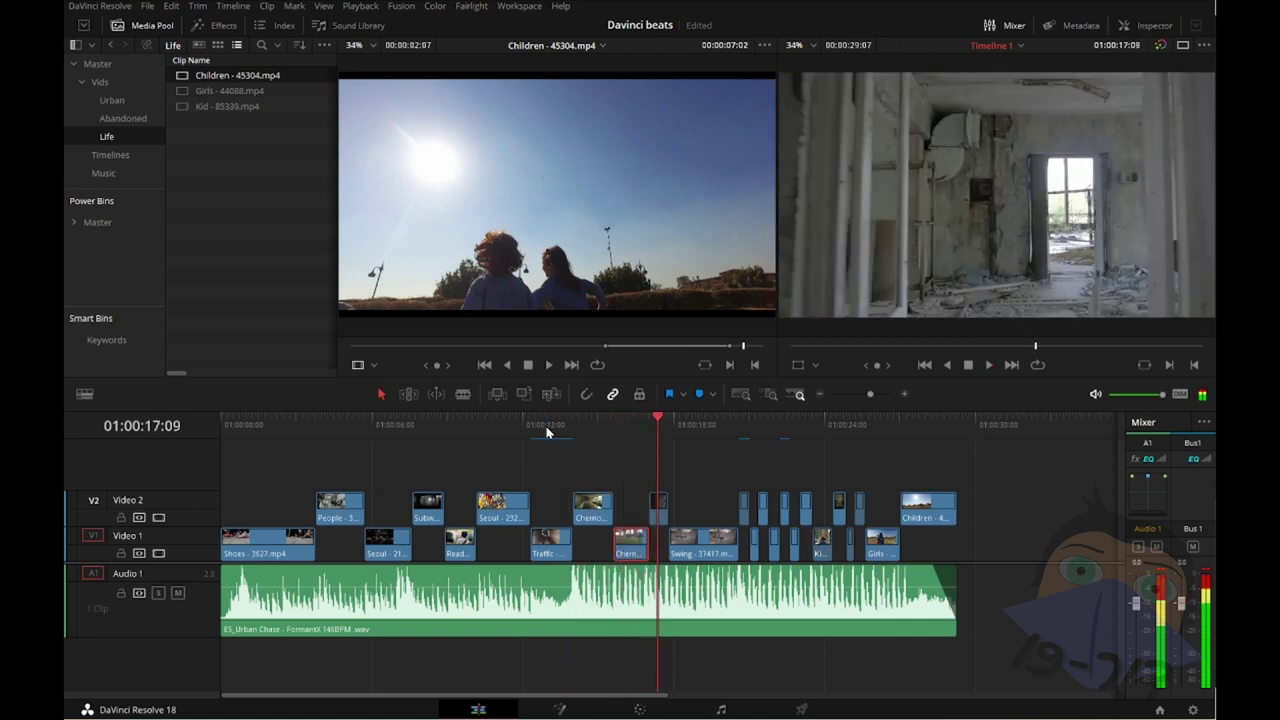
click(676, 705)
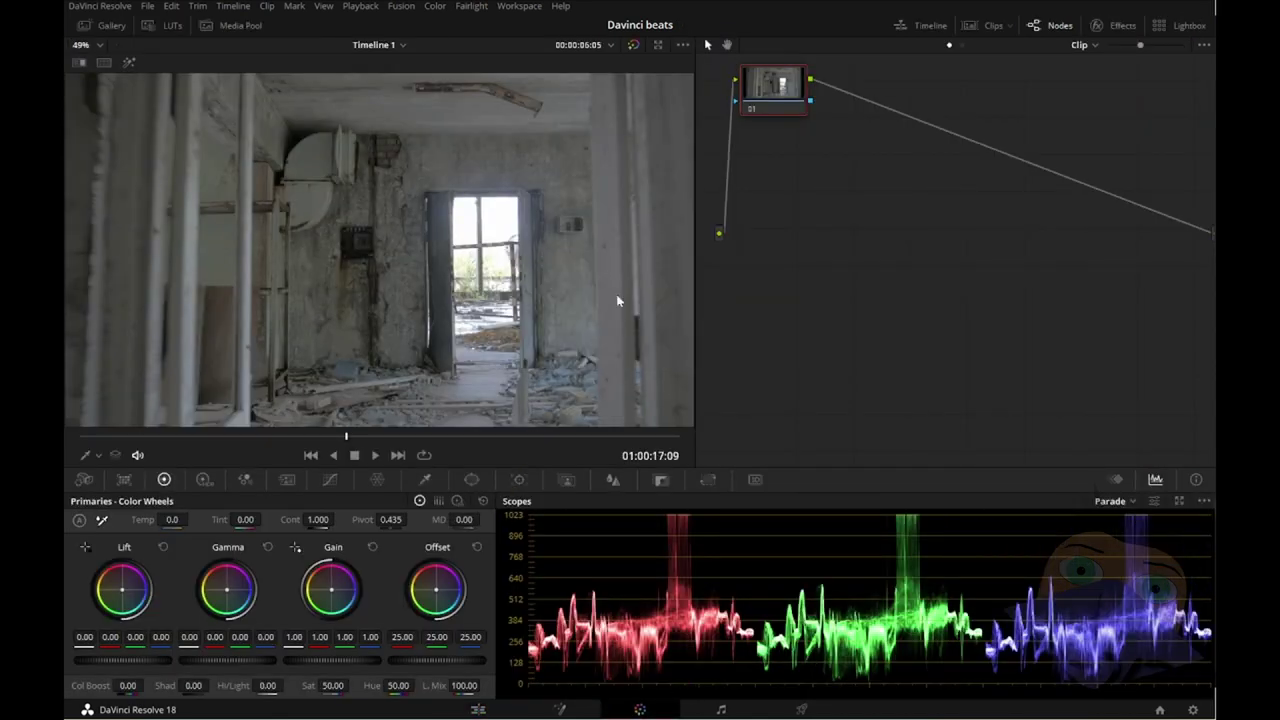
Step: Move node 01 beside the source input and switch the scopes to Waveform
drag(767, 95, 755, 220)
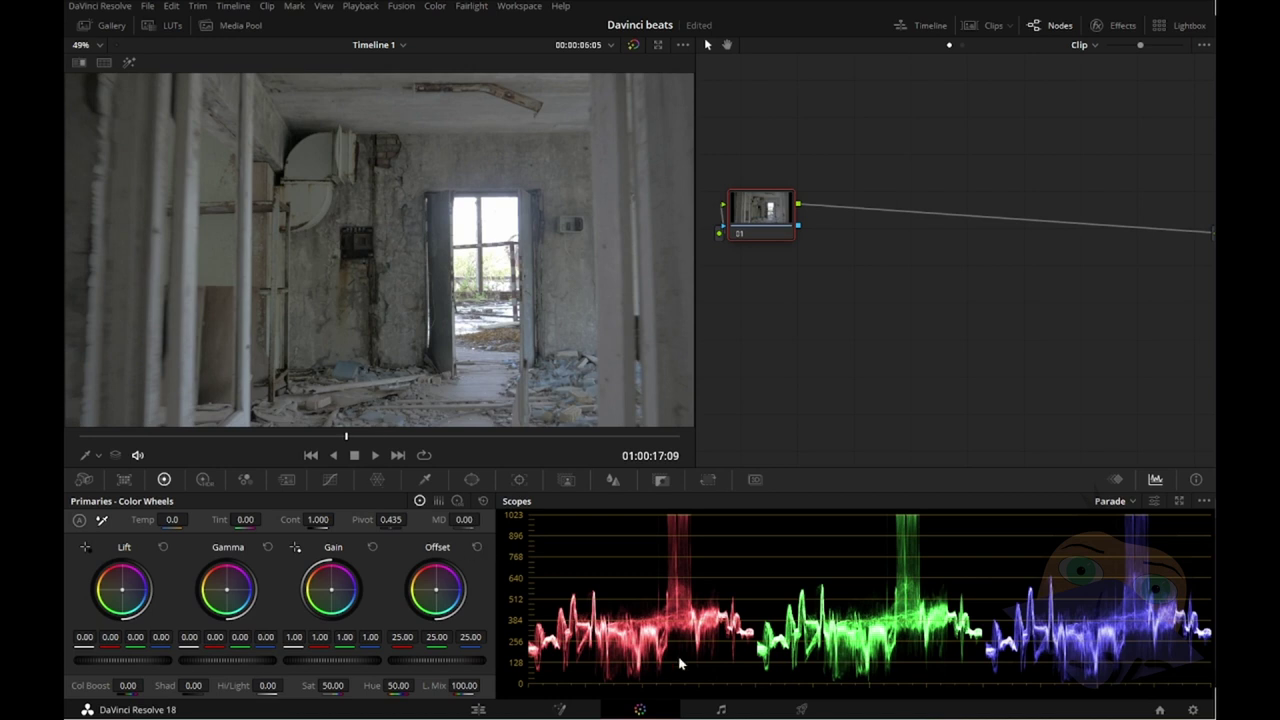
click(1131, 501)
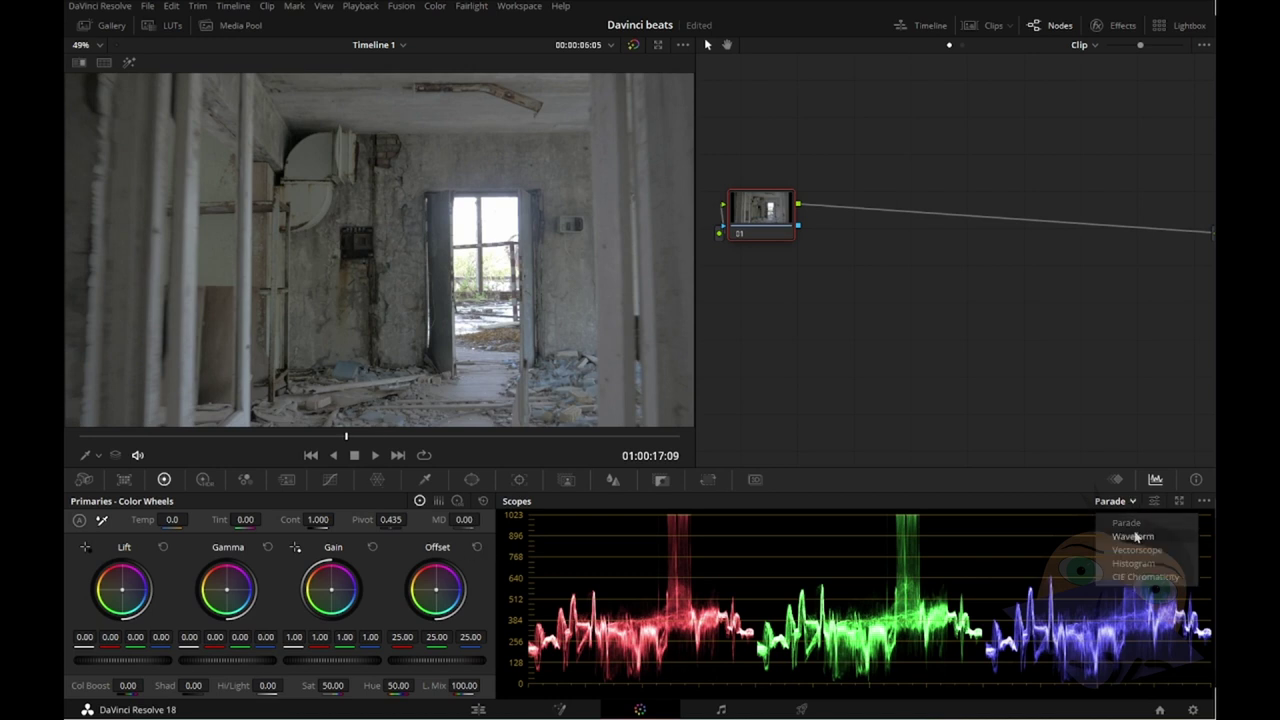
click(1134, 537)
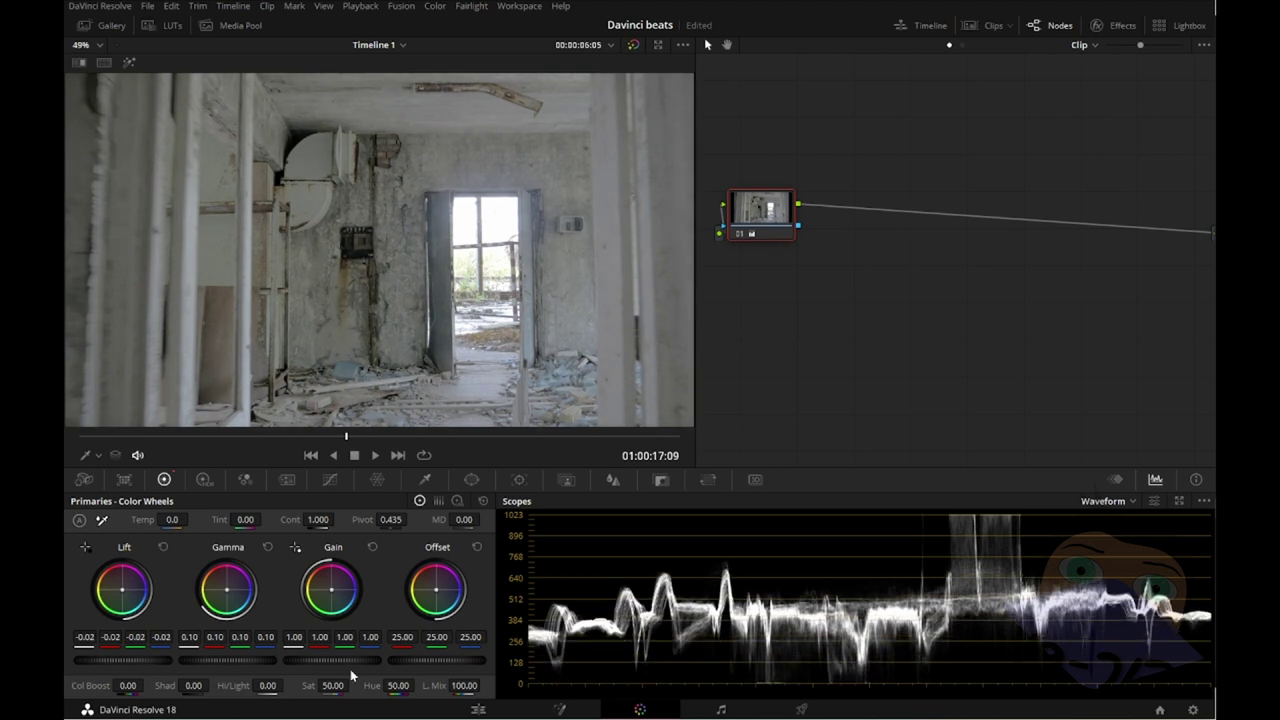
Step: Grade the corridor: slightly darker gamma, gain 1.75, highlights -45.50, offset tweaked, contrast 1.386
drag(249, 658, 165, 658)
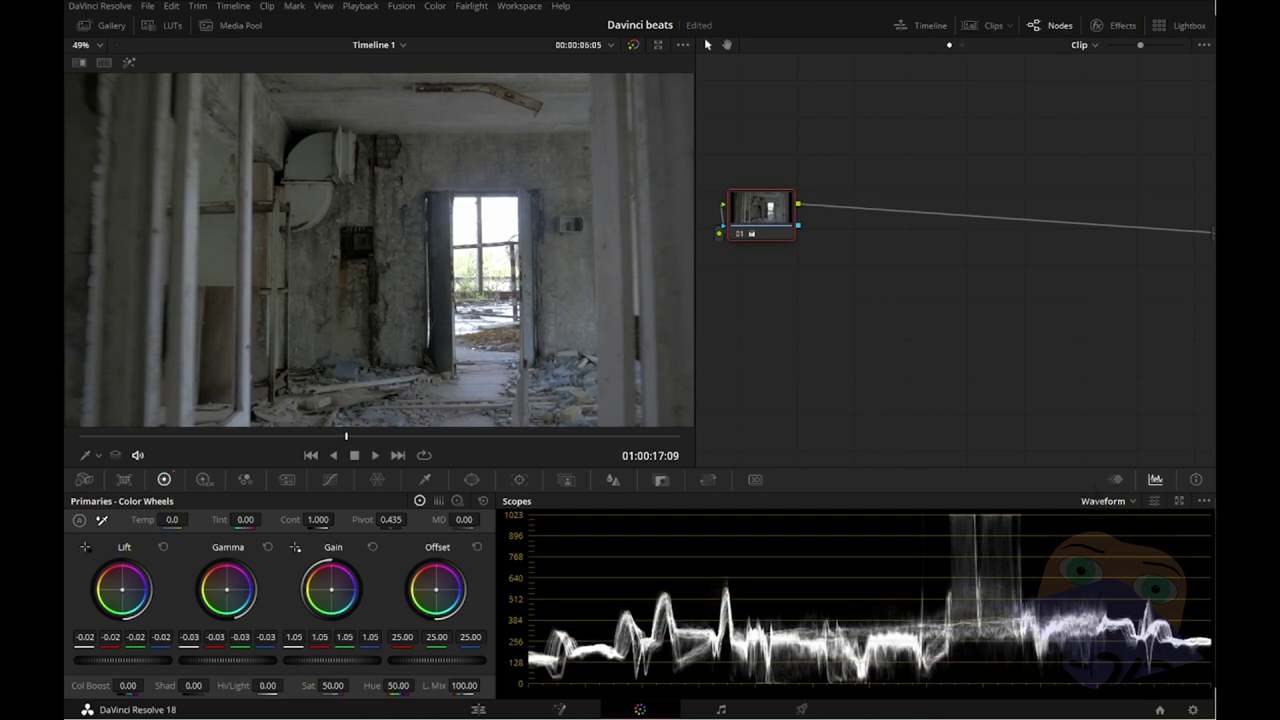
drag(332, 660, 409, 660)
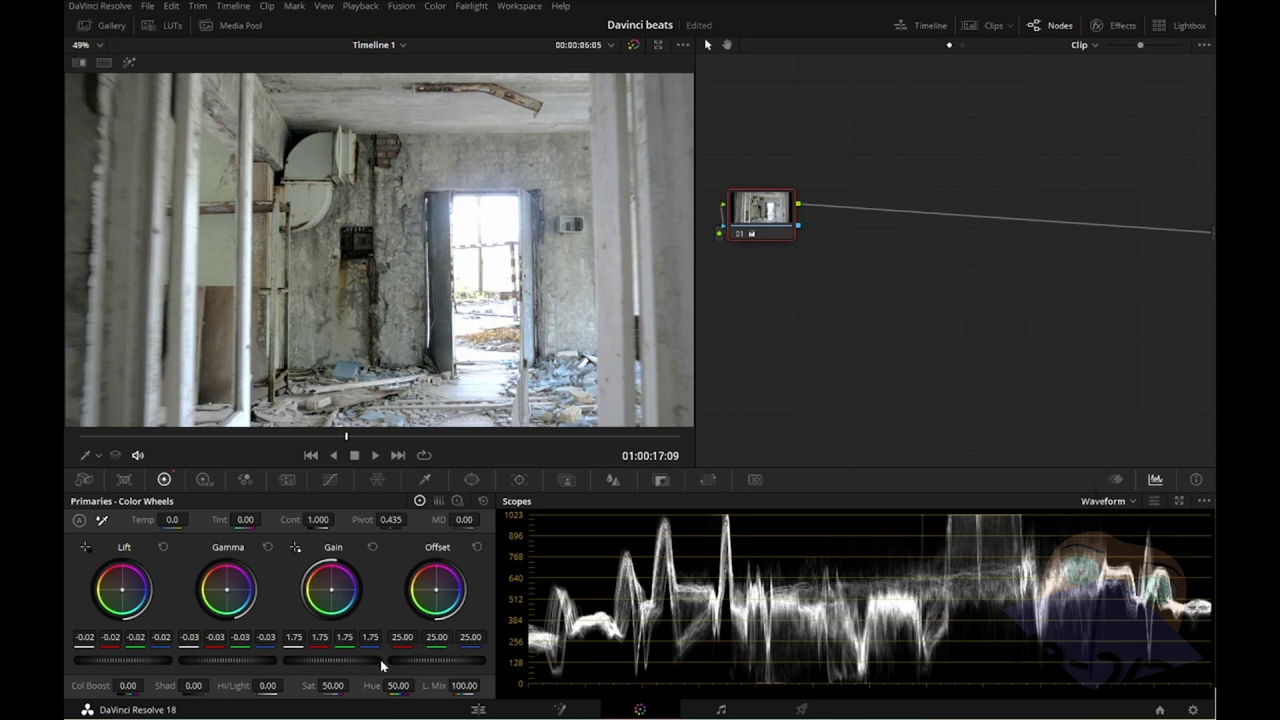
mouse_move(408, 660)
mouse_down()
mouse_move(355, 660)
mouse_move(436, 660)
mouse_up()
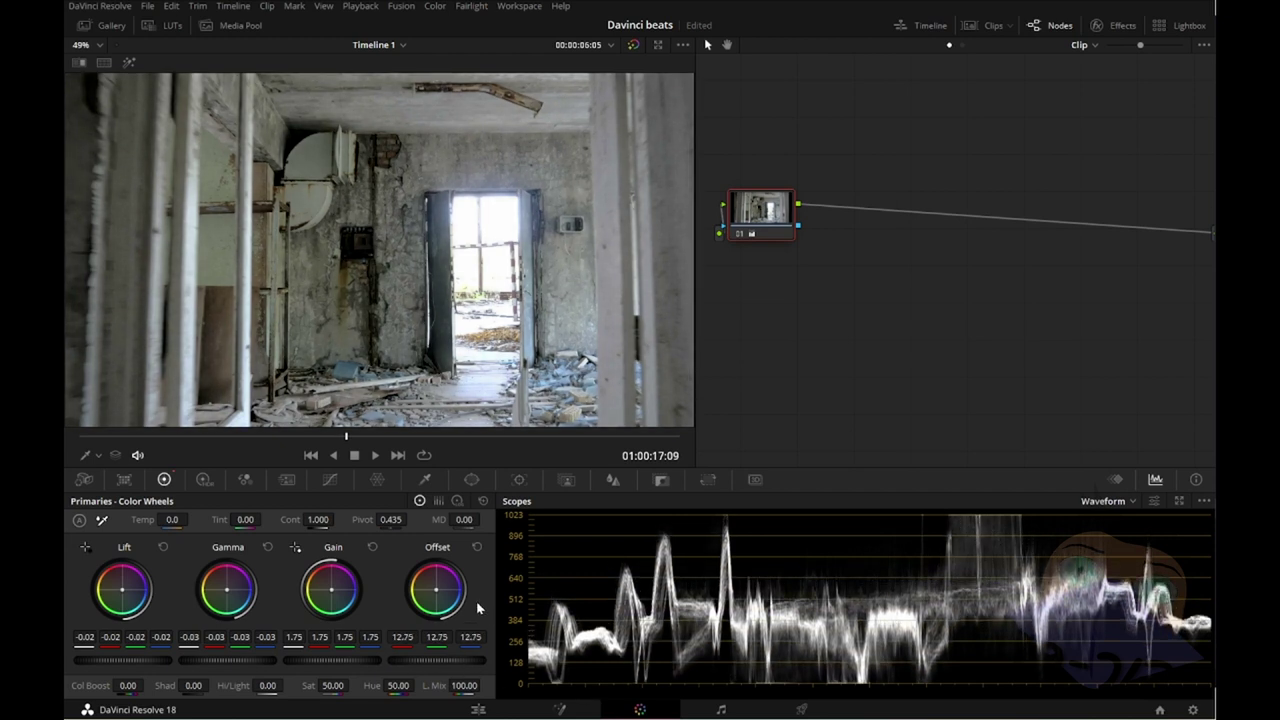
drag(267, 686, 287, 686)
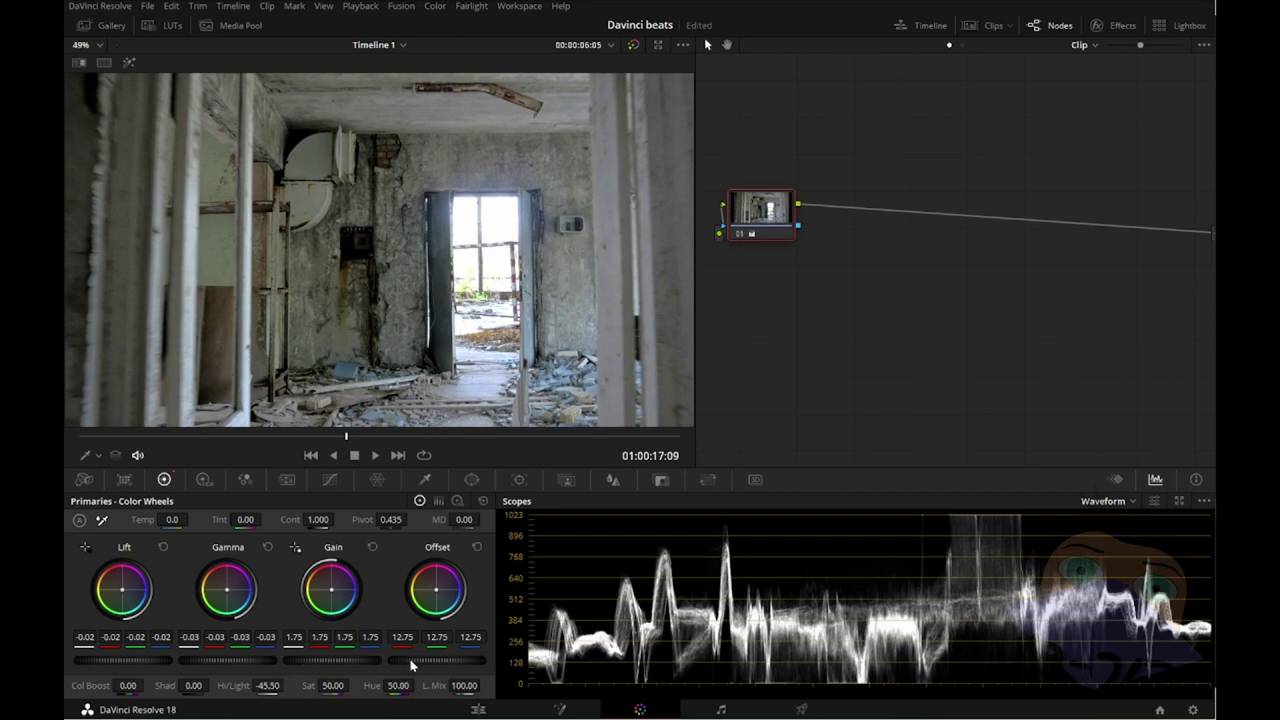
drag(437, 660, 460, 660)
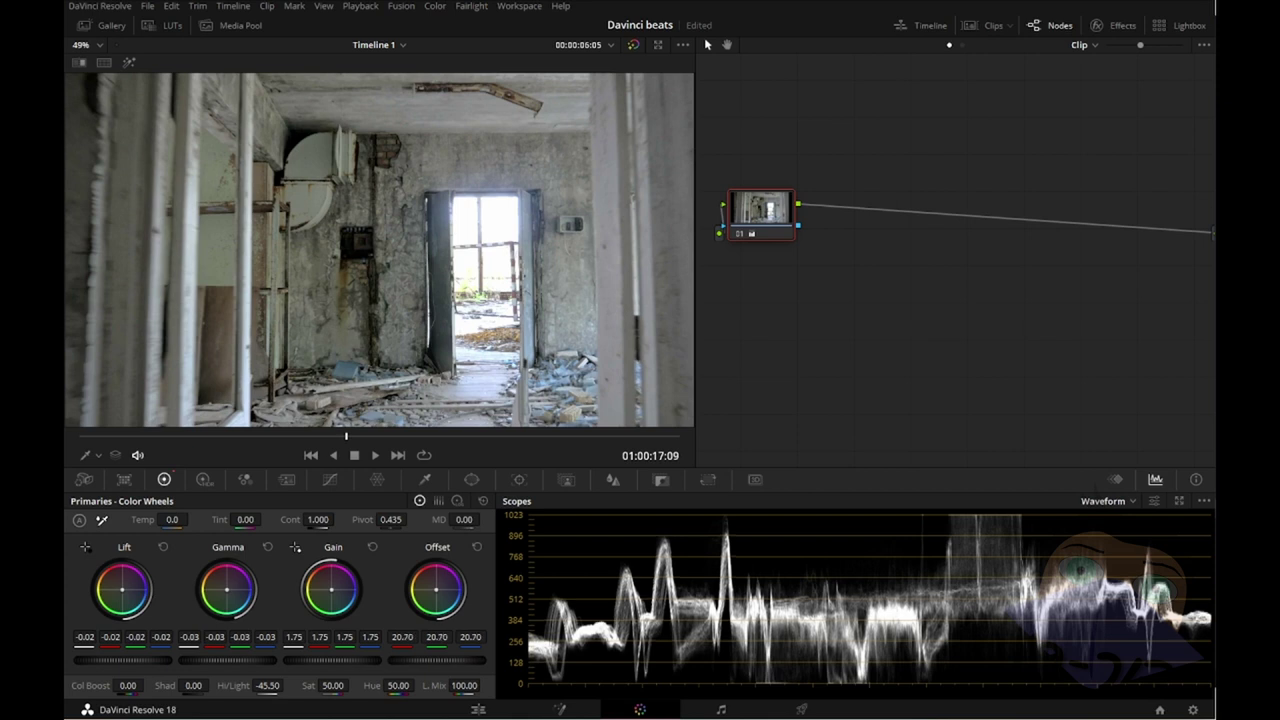
drag(437, 660, 428, 660)
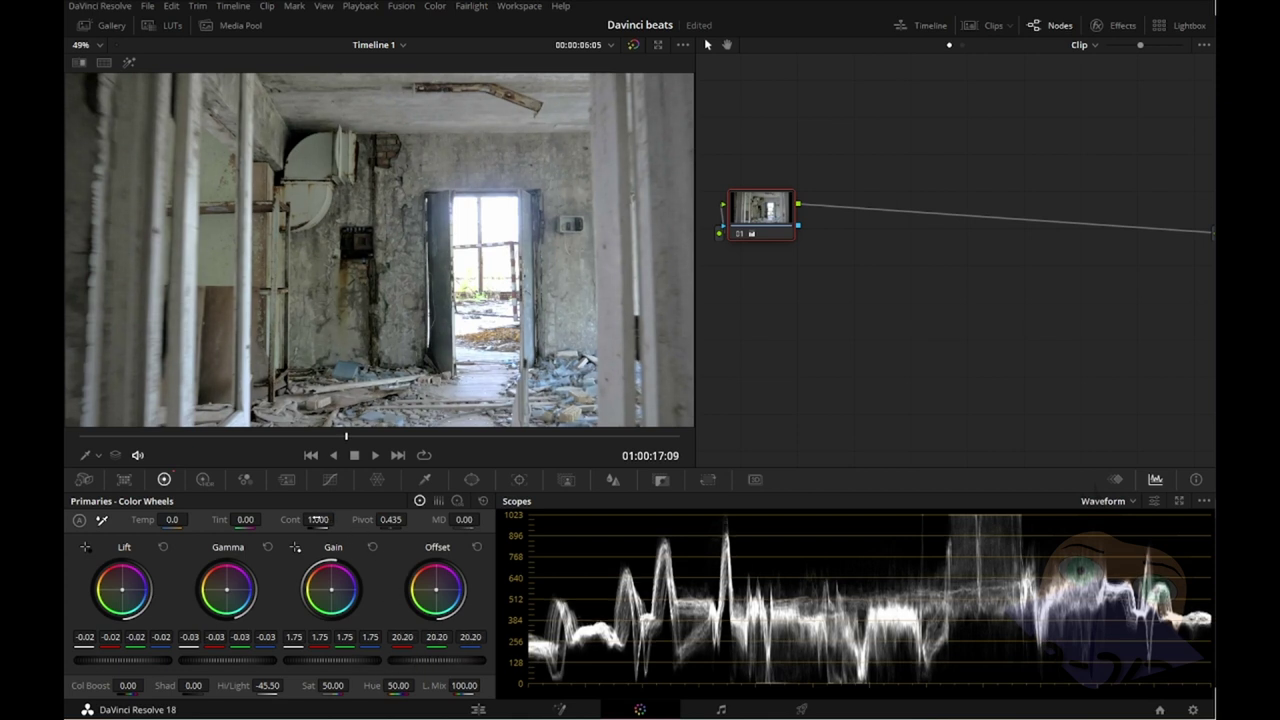
drag(317, 519, 410, 519)
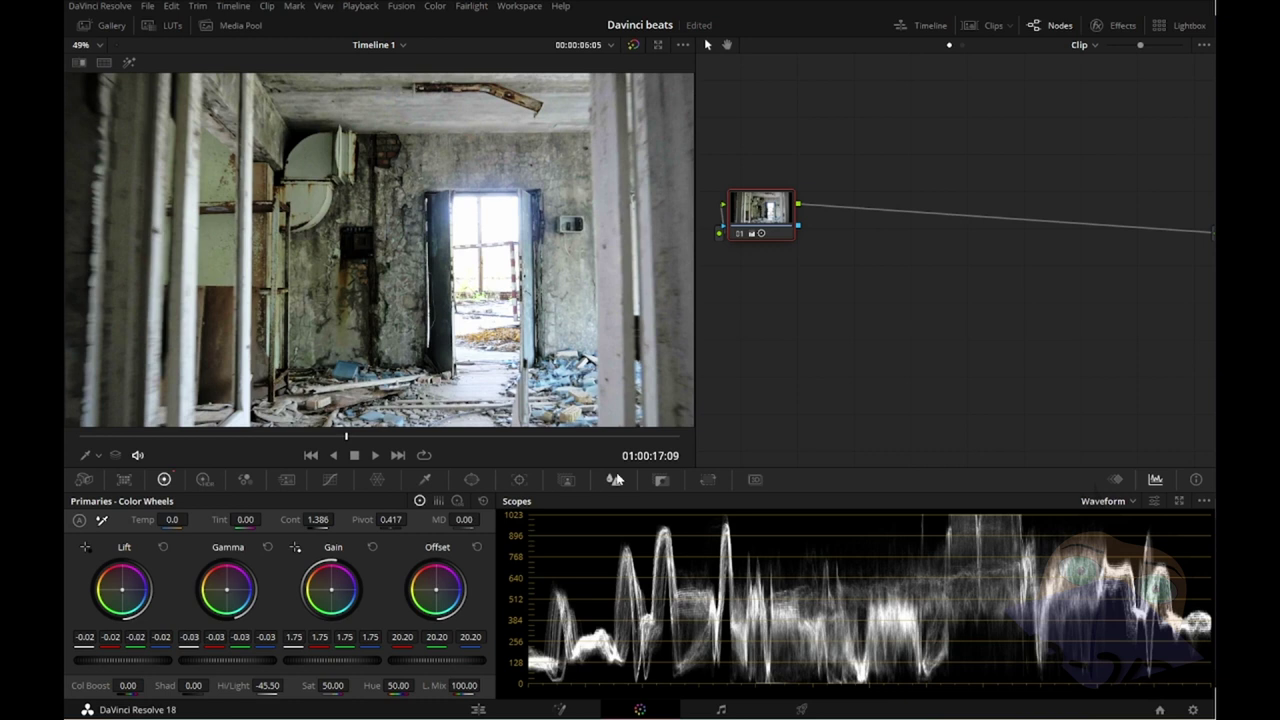
Step: Save the project, scrub through the corridor clip to check the grade, and save again
key(ctrl+s)
mouse_move(211, 440)
mouse_down()
mouse_move(112, 457)
mouse_move(503, 451)
mouse_move(72, 450)
mouse_move(579, 448)
mouse_move(77, 451)
mouse_move(414, 451)
mouse_move(64, 462)
mouse_move(560, 457)
mouse_move(134, 458)
mouse_move(549, 452)
mouse_move(646, 429)
mouse_move(284, 447)
mouse_move(631, 434)
mouse_move(70, 434)
mouse_move(487, 436)
mouse_up()
key(ctrl+s)
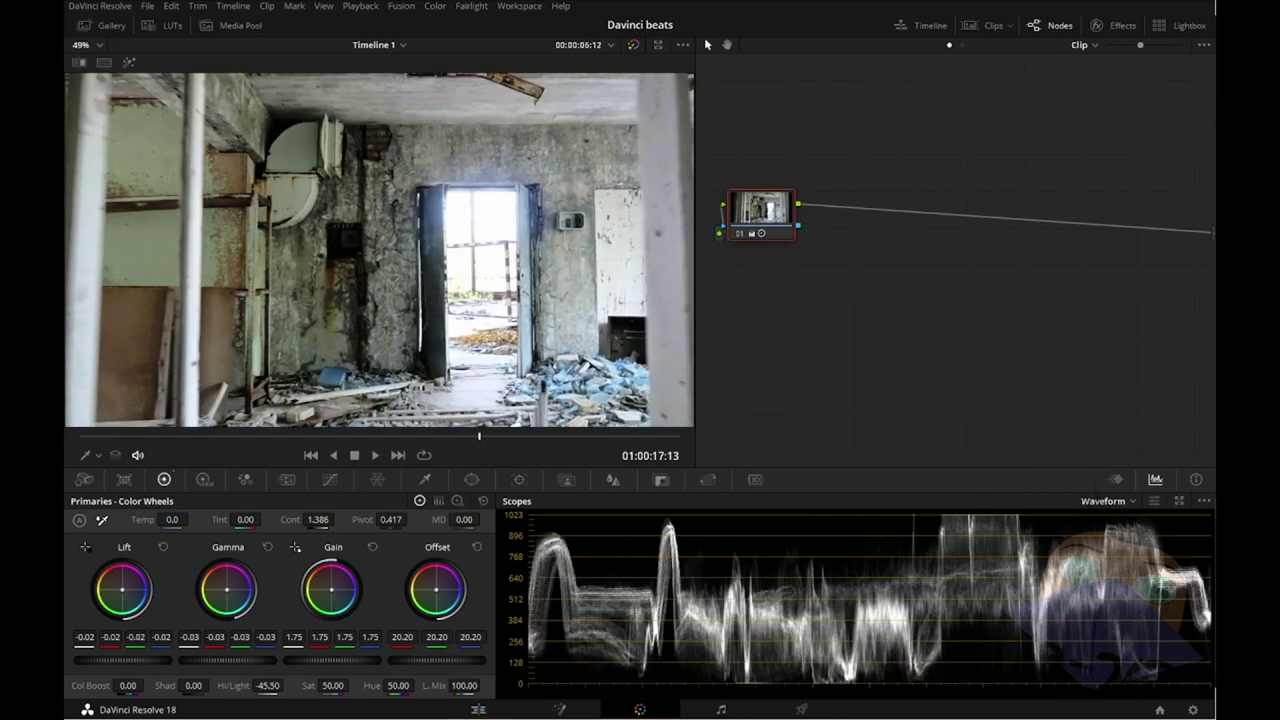
Step: Play the edit from about 01:00:11 on the Edit page, then bring the swing clip at 01:00:19 into Color
click(478, 710)
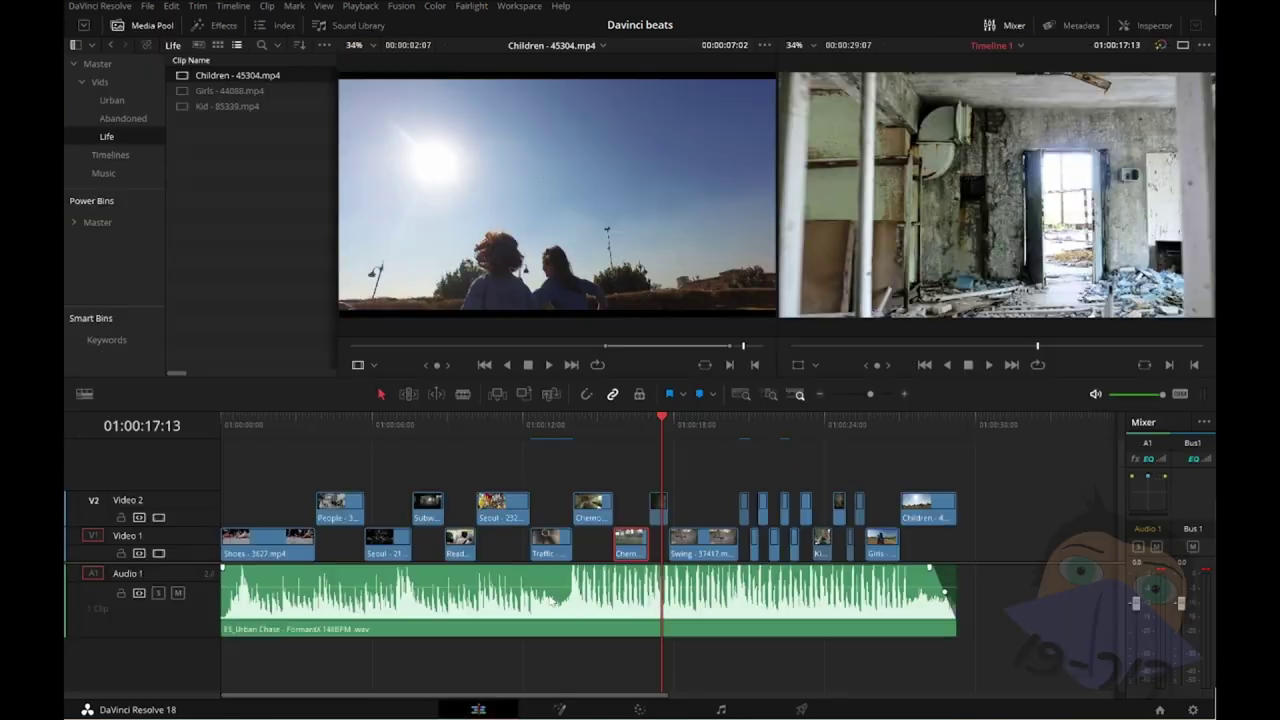
click(499, 430)
key(space)
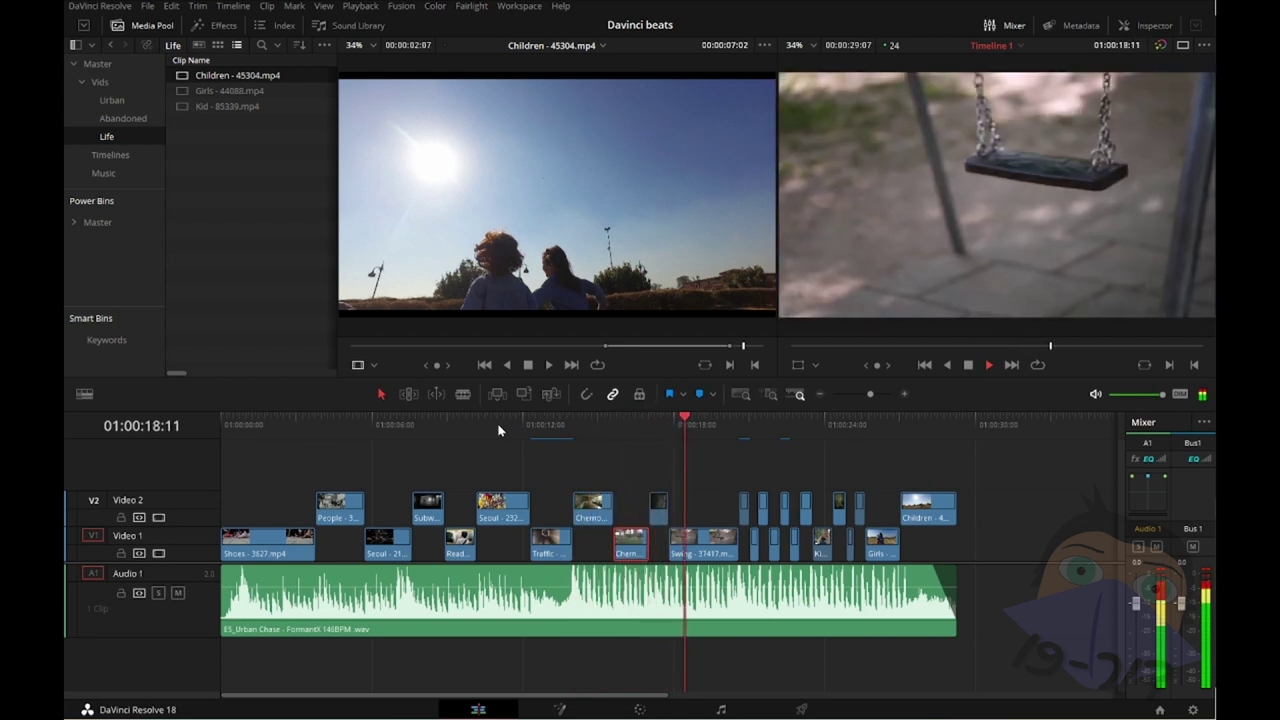
key(space)
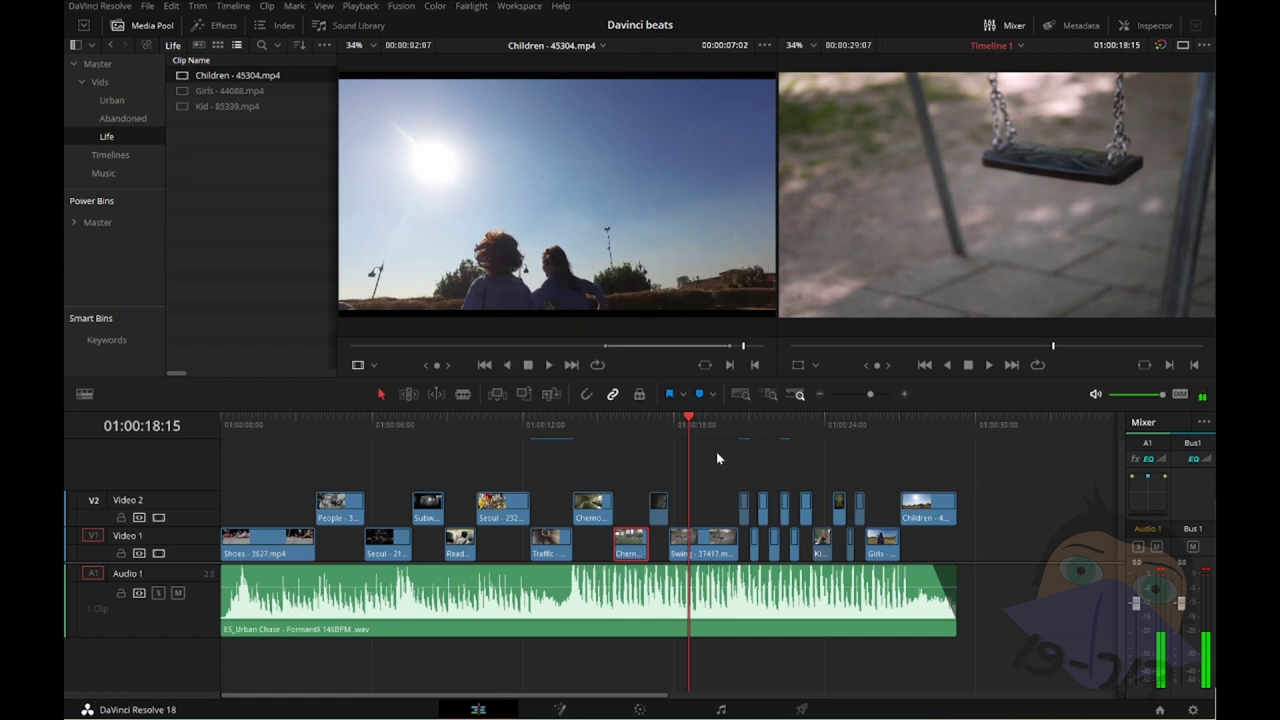
click(705, 427)
drag(706, 427, 722, 427)
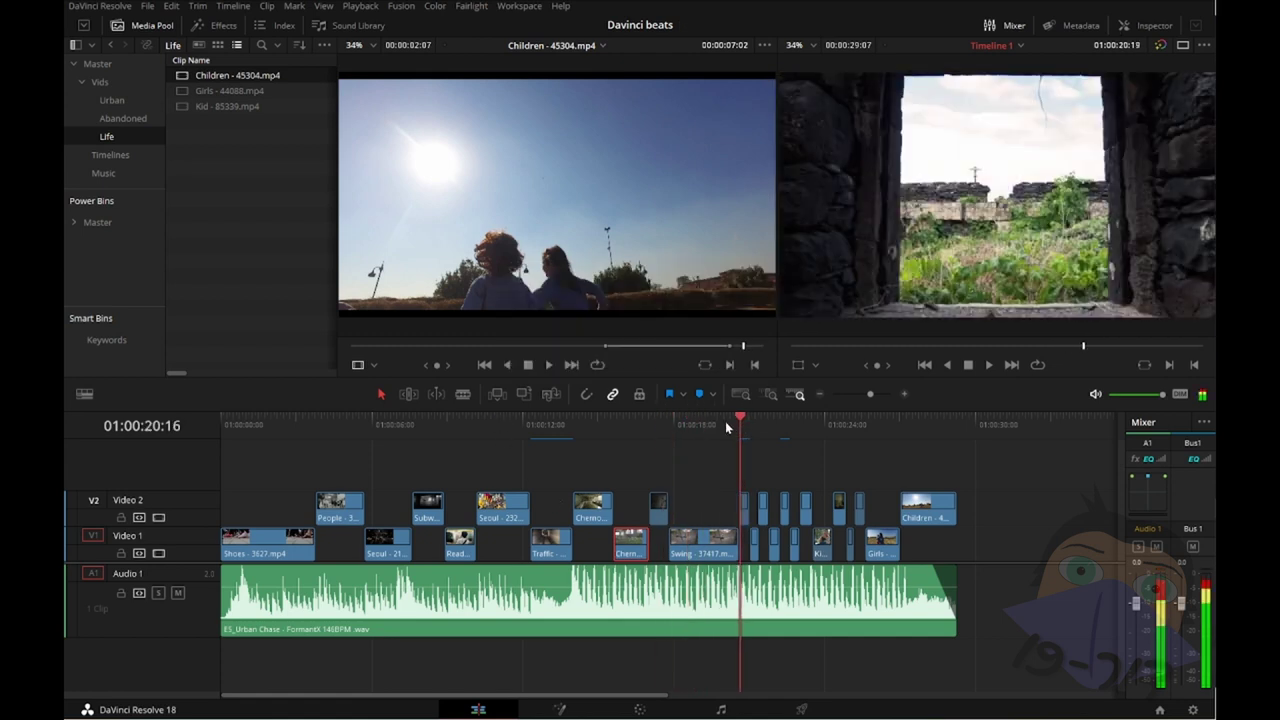
click(645, 710)
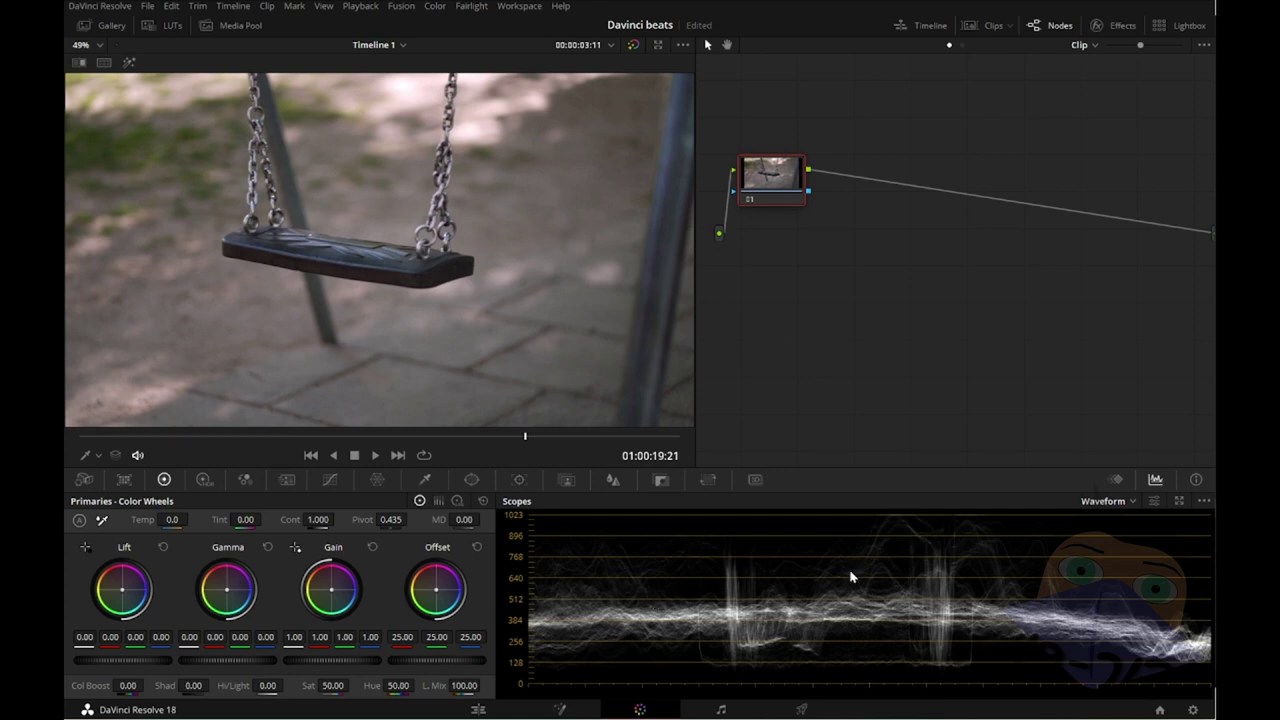
Step: Try an Arri LUT, ALog to ARRI Log C, then Blackmagic Gen 5 Film to Extended Video on node 01
right_click(775, 184)
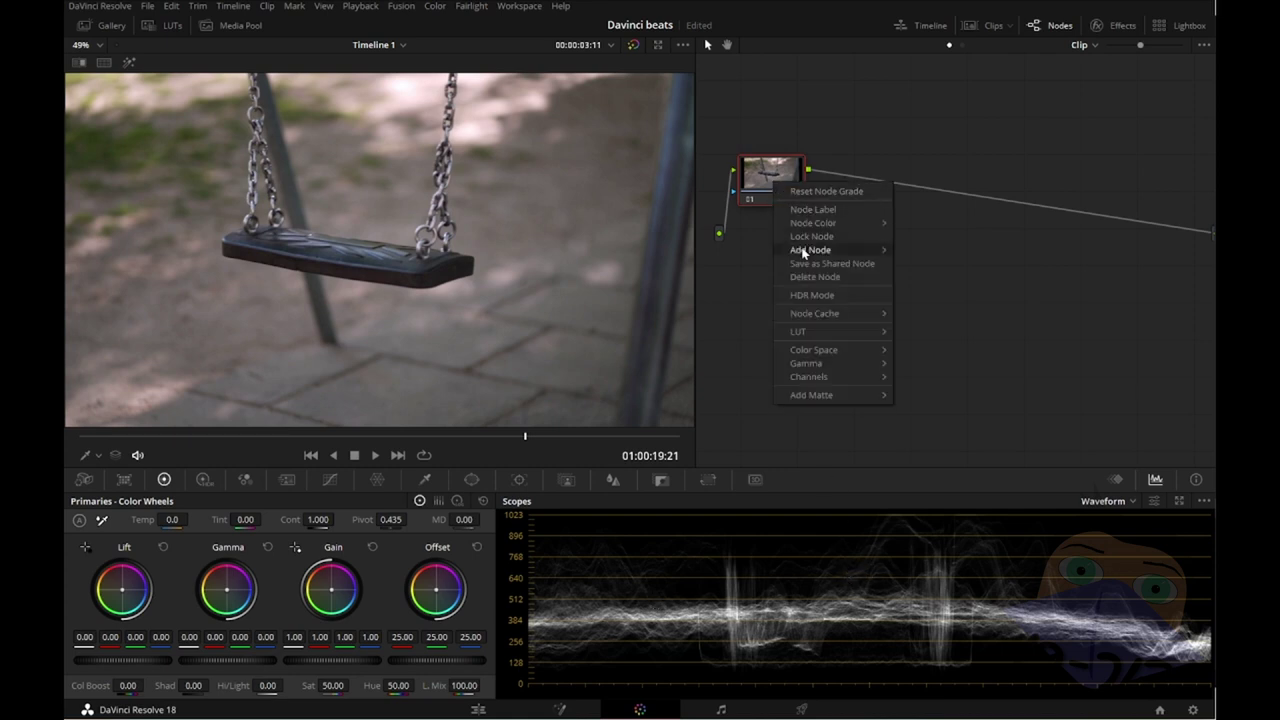
mouse_move(821, 335)
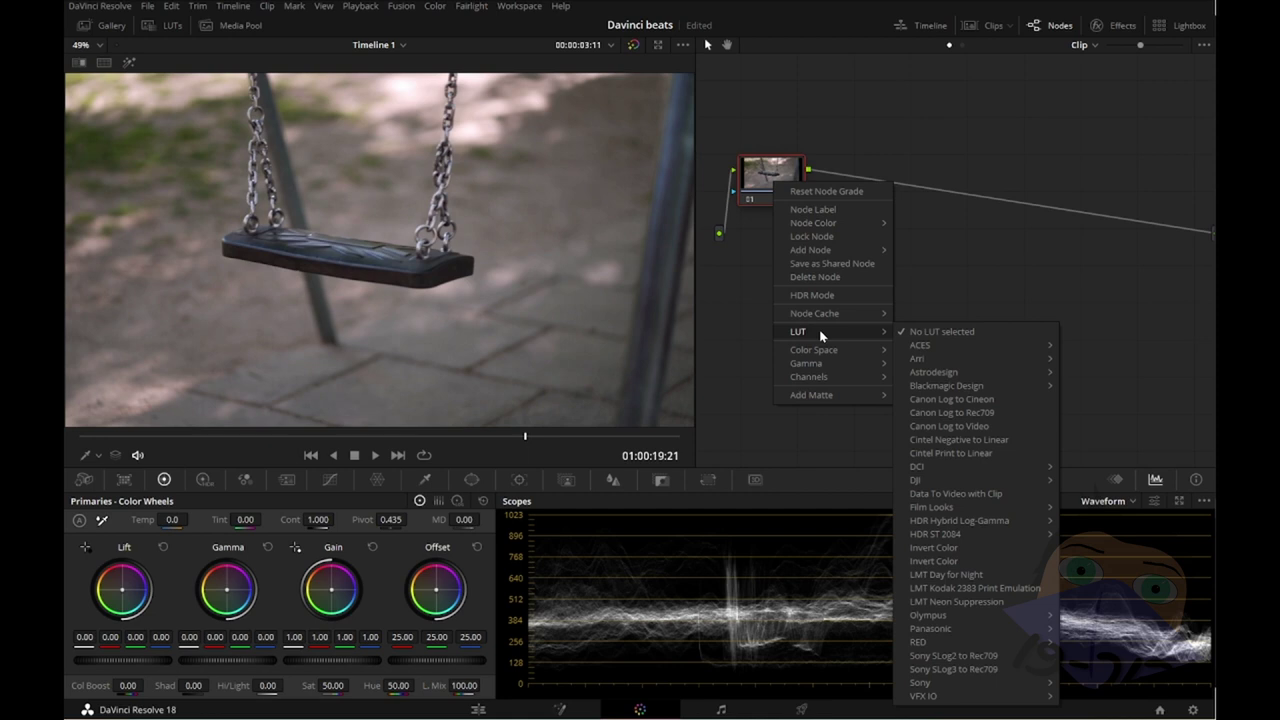
mouse_move(959, 343)
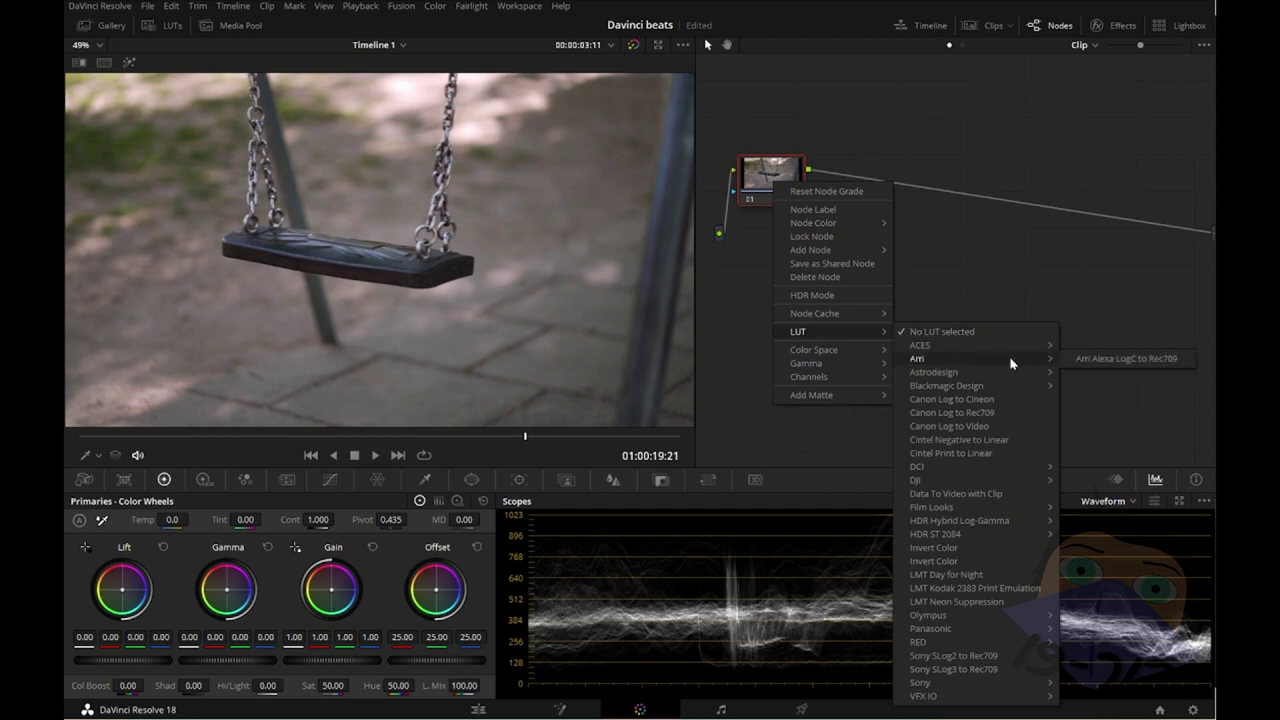
click(1105, 360)
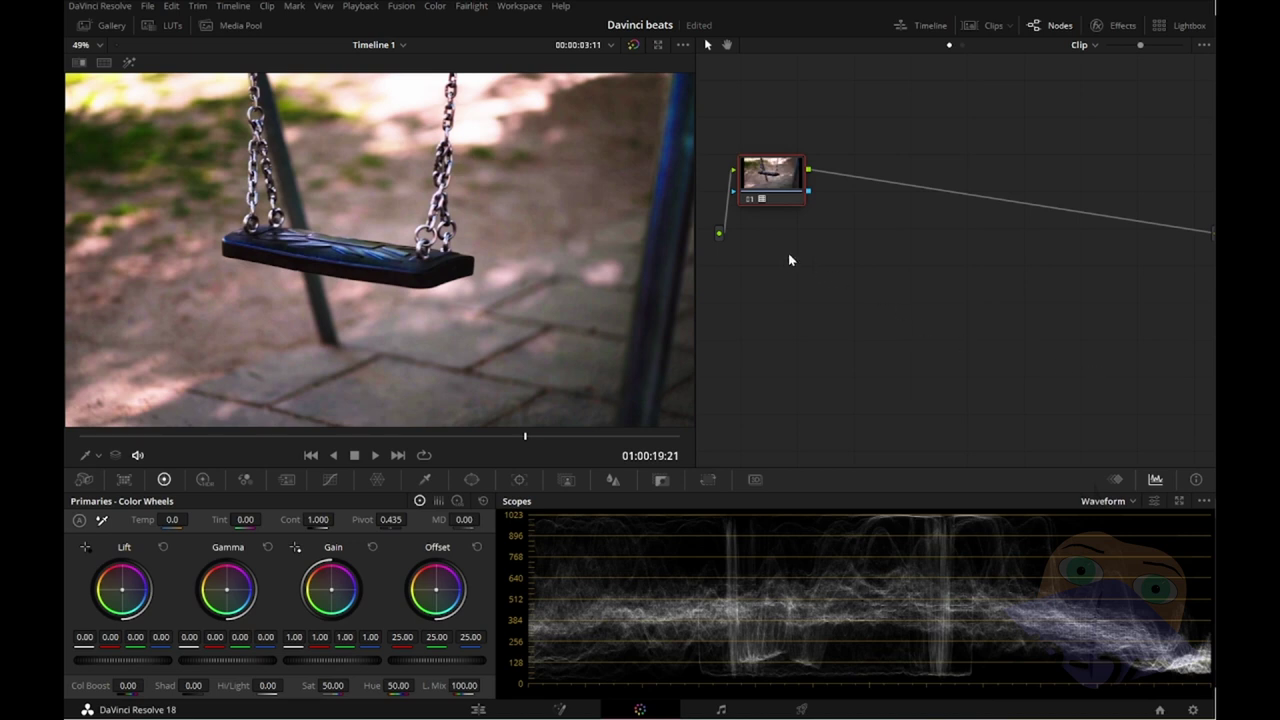
right_click(775, 181)
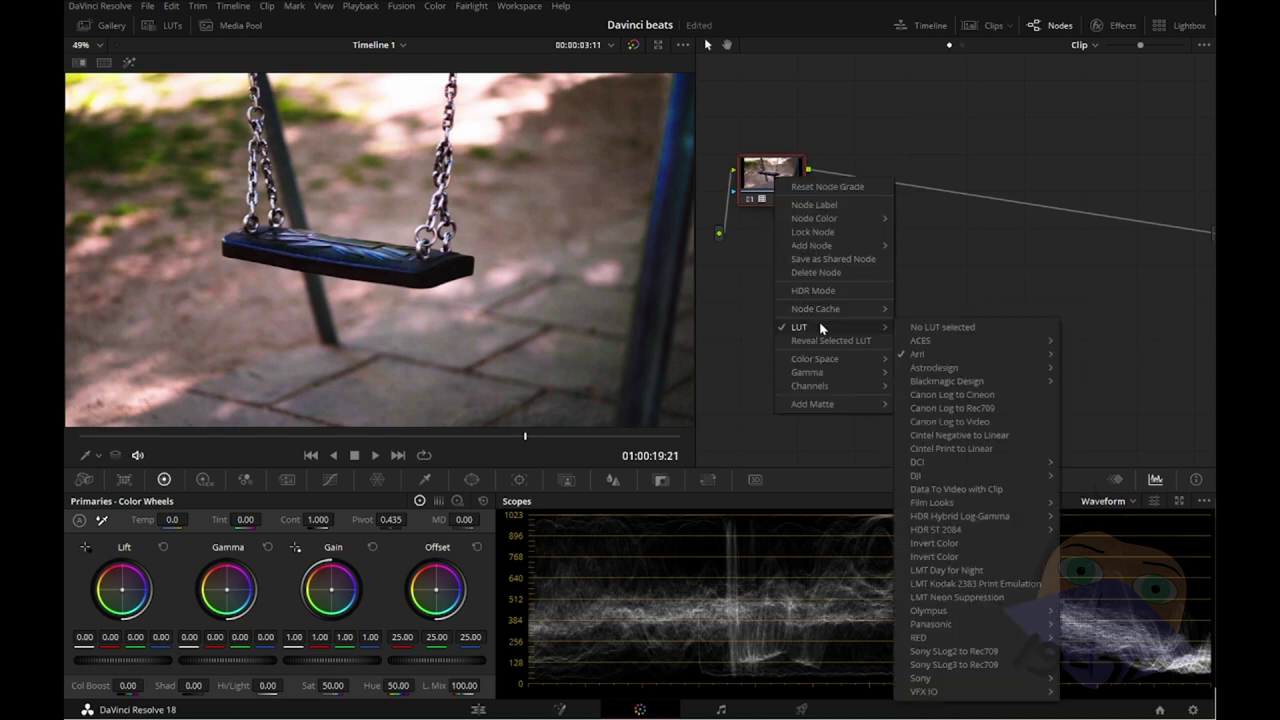
mouse_move(940, 367)
click(1088, 367)
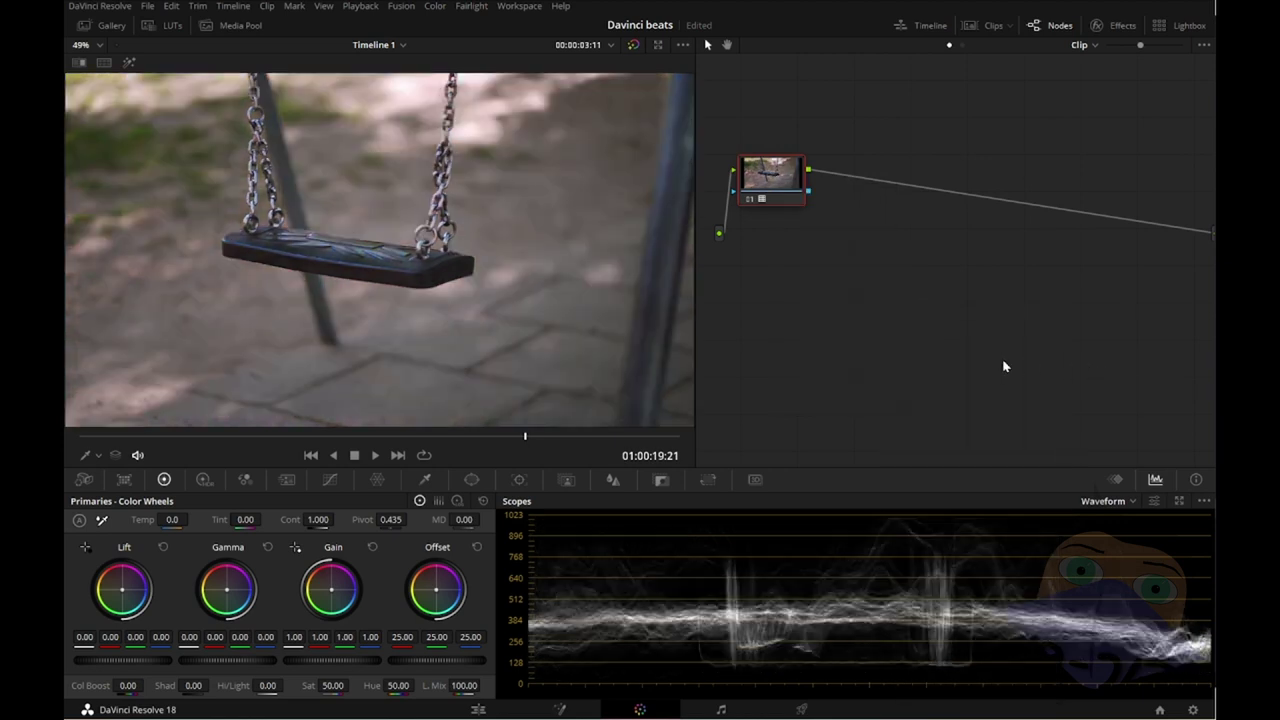
right_click(775, 178)
mouse_move(815, 326)
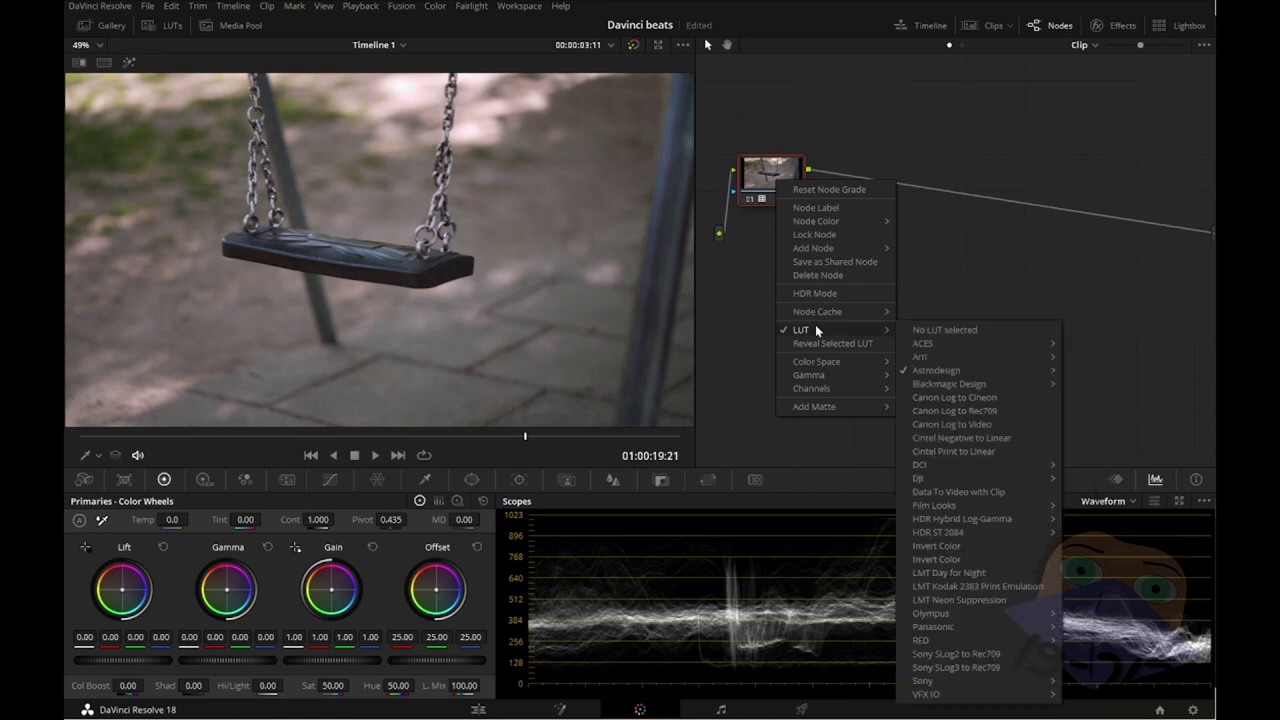
mouse_move(950, 384)
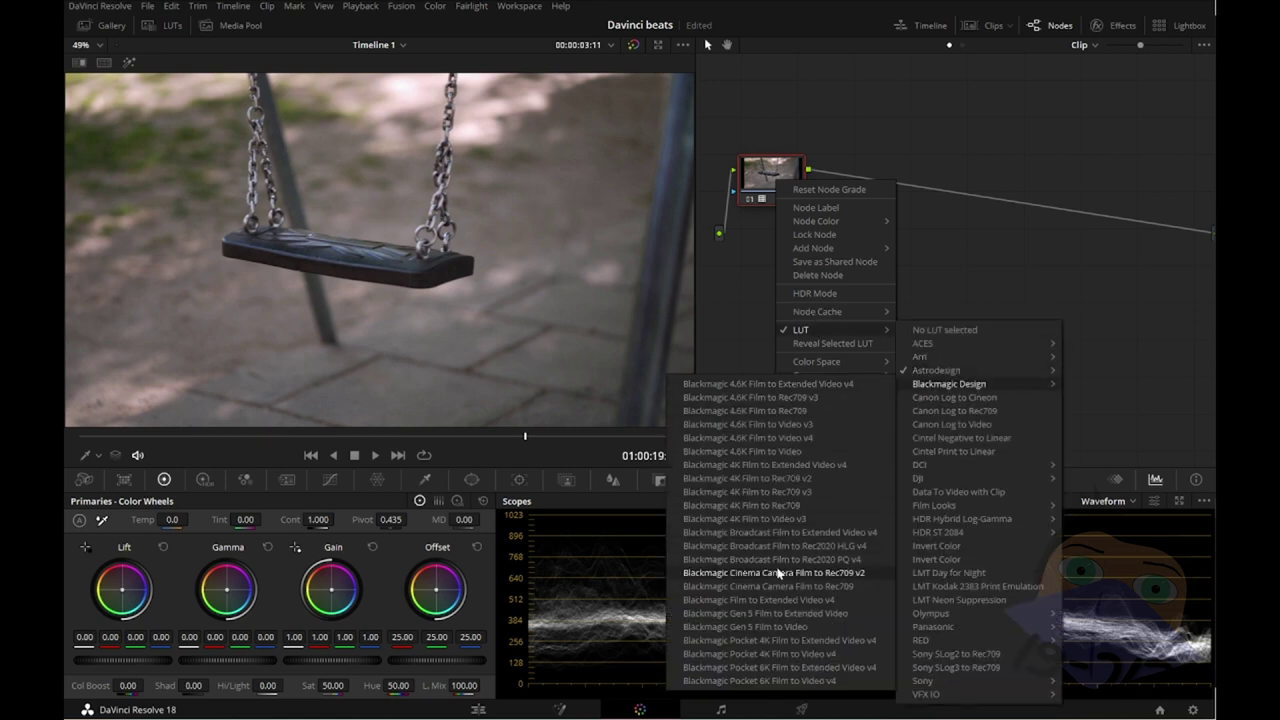
click(771, 611)
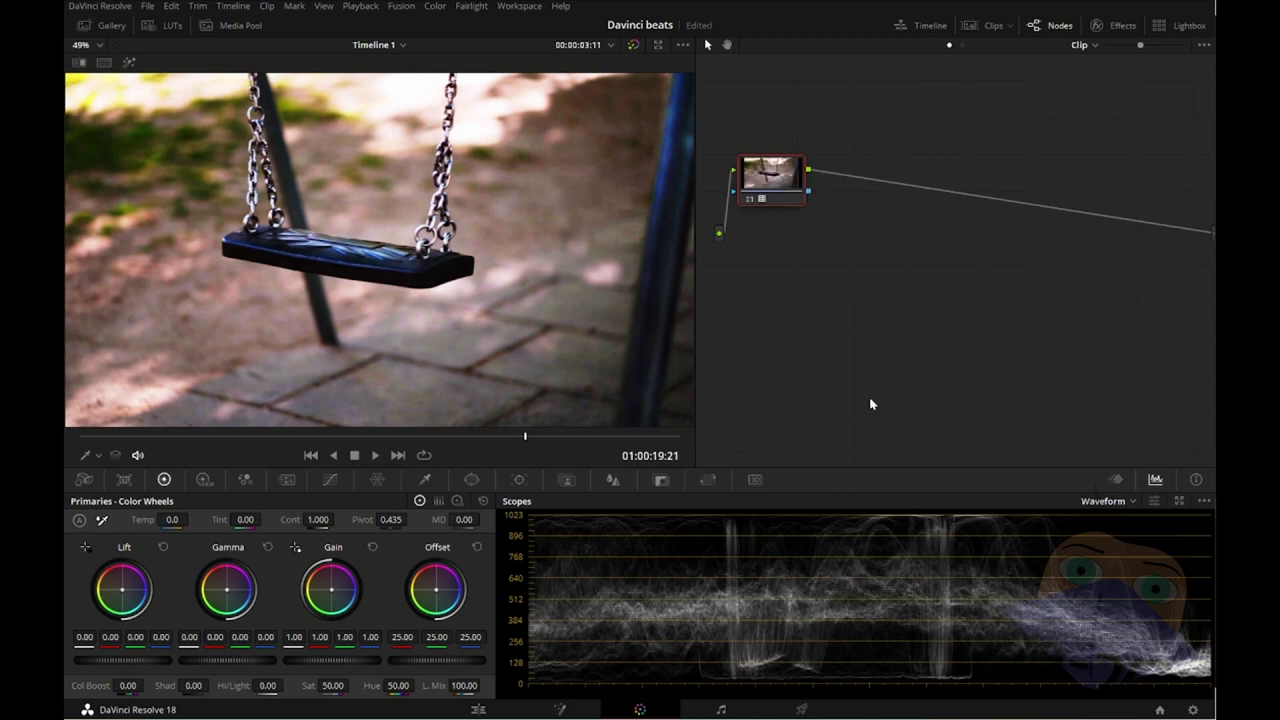
Step: Try the RED Log3G10 to Rec709 LUT, then settle on the ACES LMT ACES v0.1.1 LUT
right_click(785, 183)
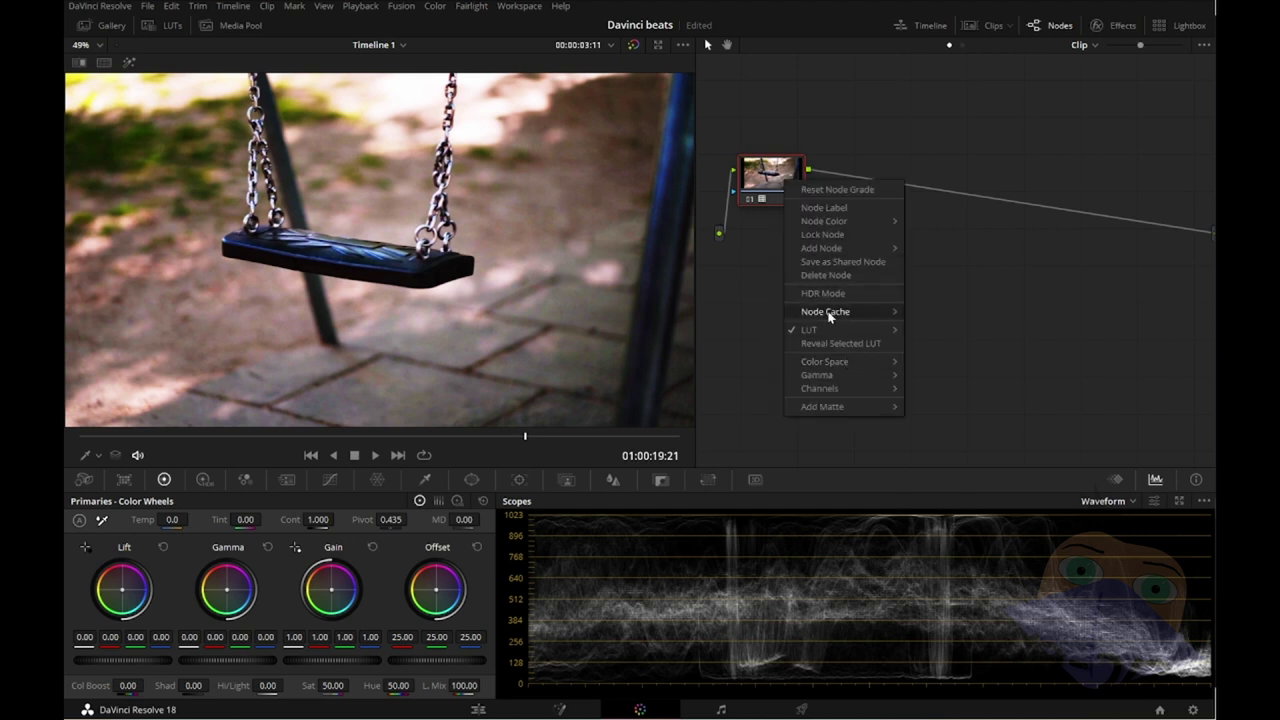
mouse_move(831, 312)
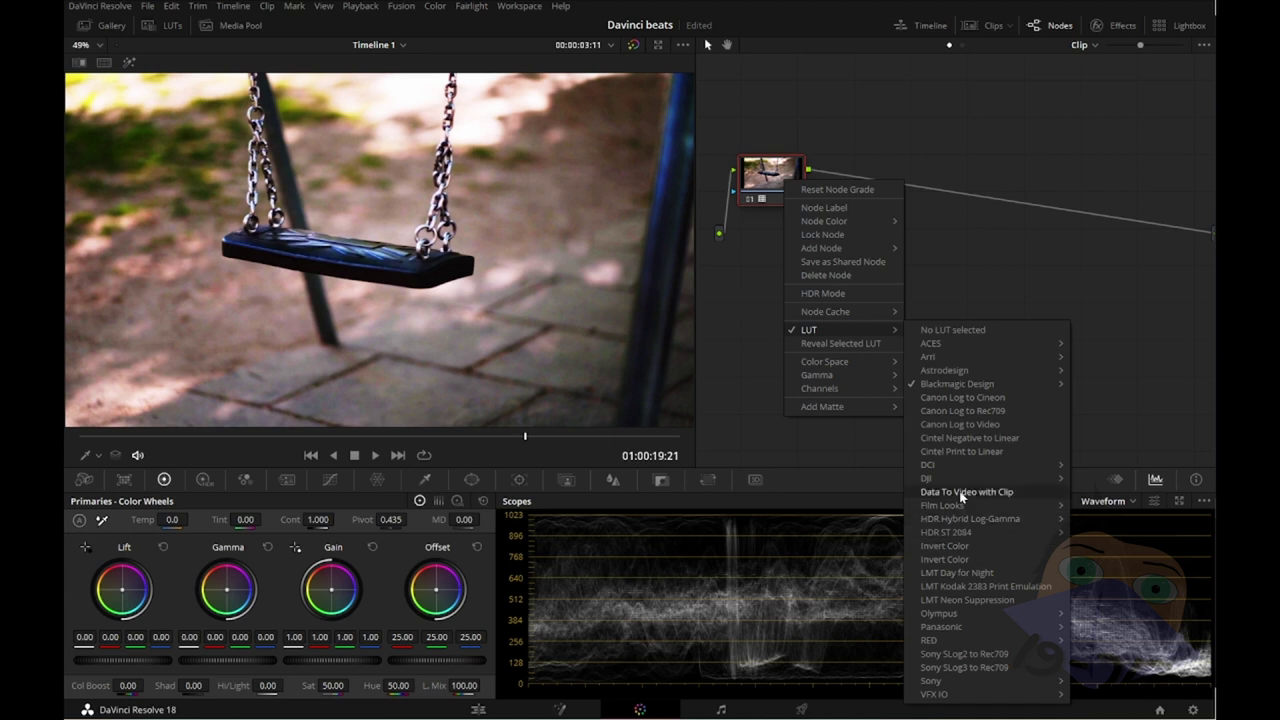
mouse_move(955, 479)
mouse_move(965, 642)
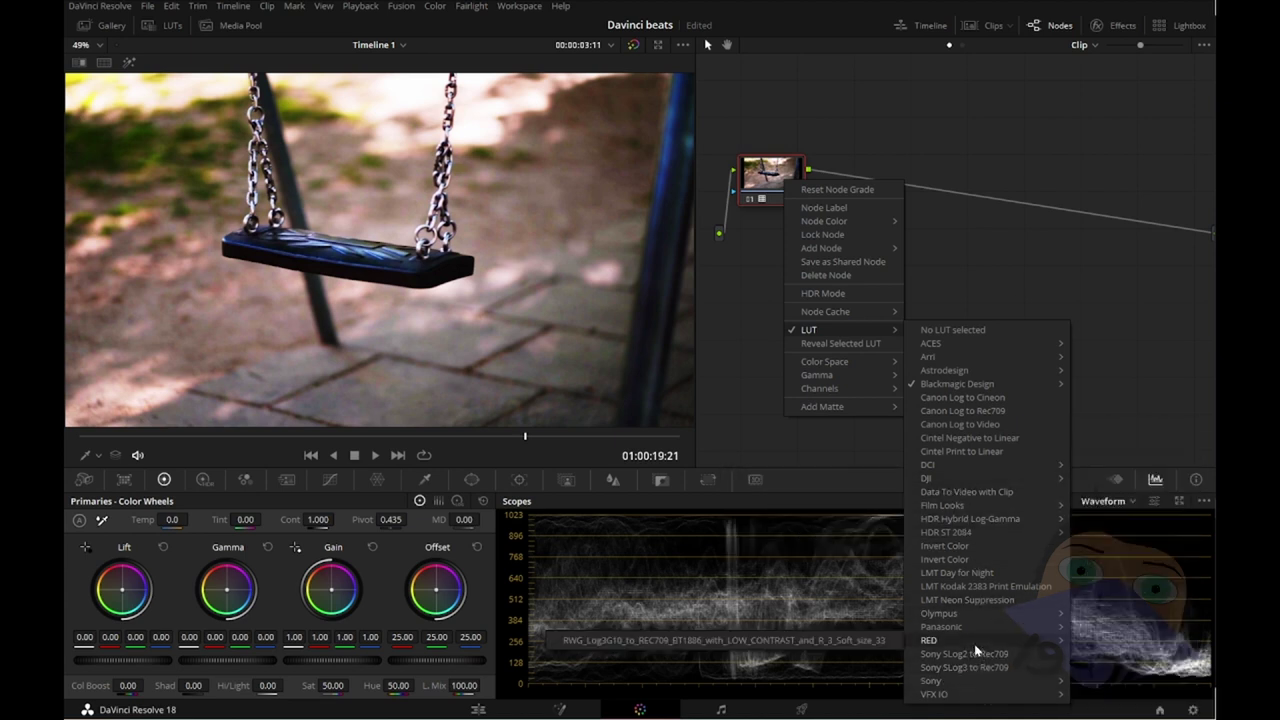
click(801, 645)
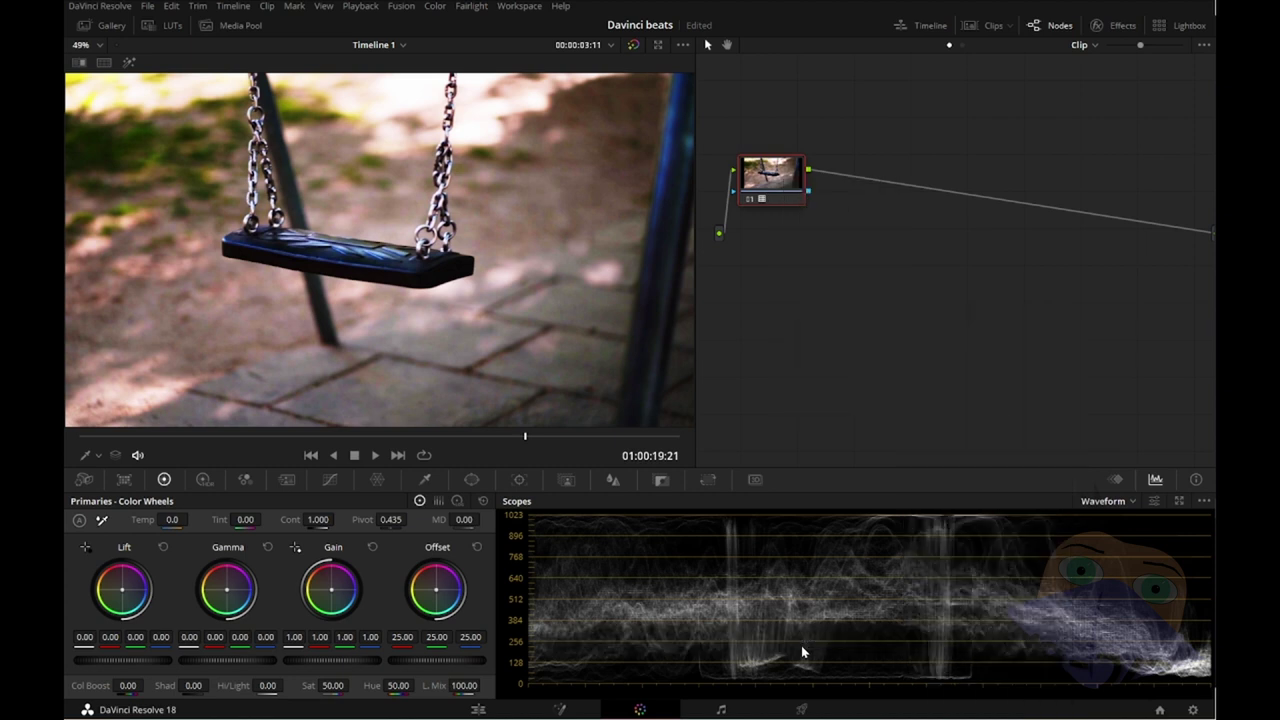
right_click(787, 197)
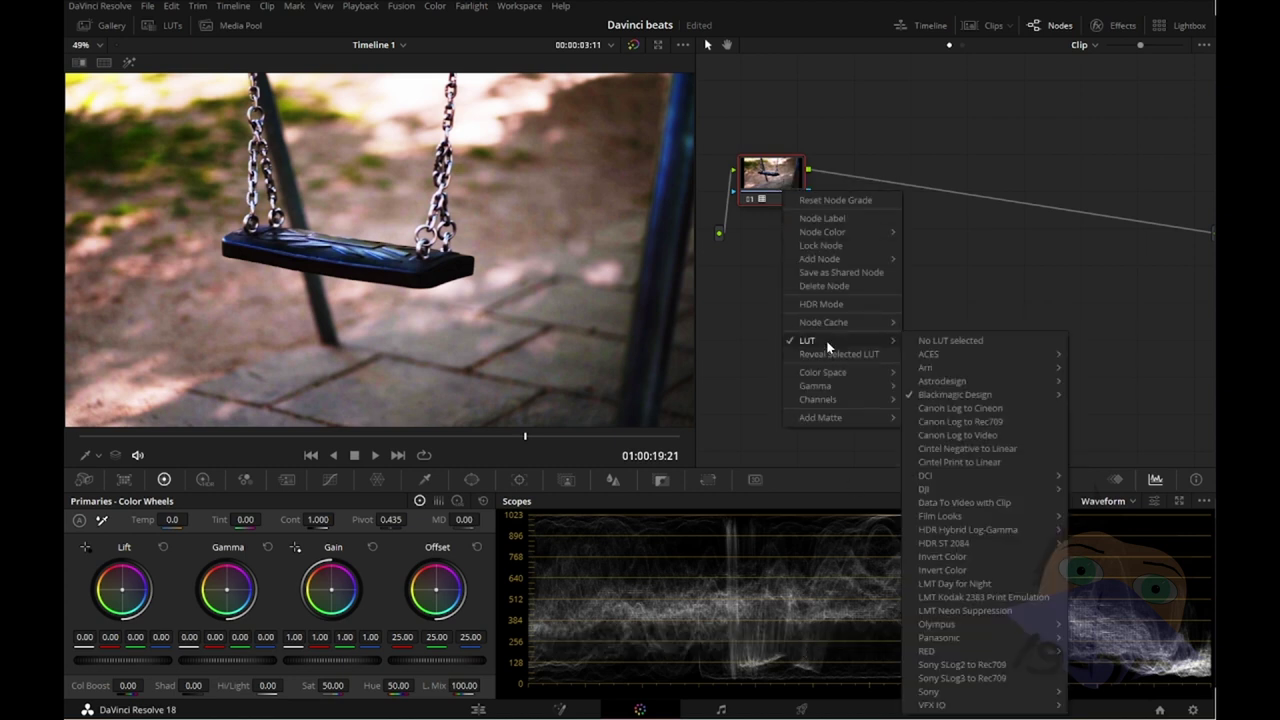
mouse_move(910, 650)
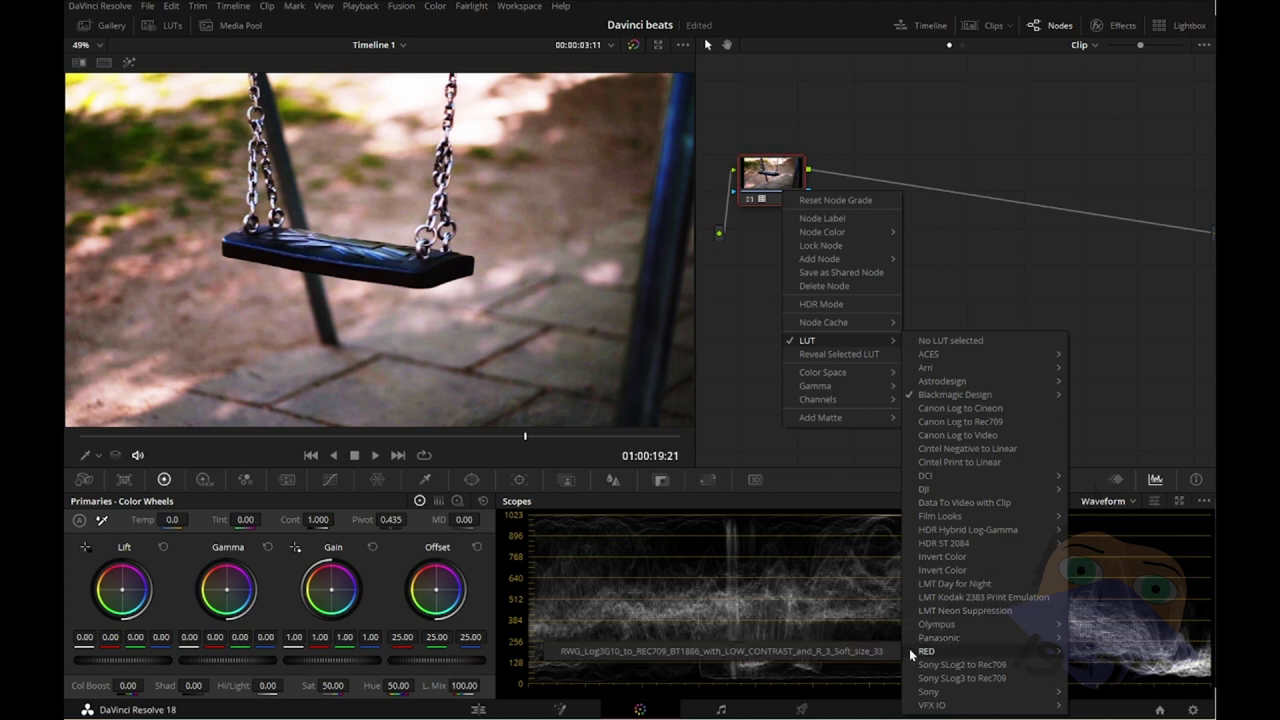
click(845, 652)
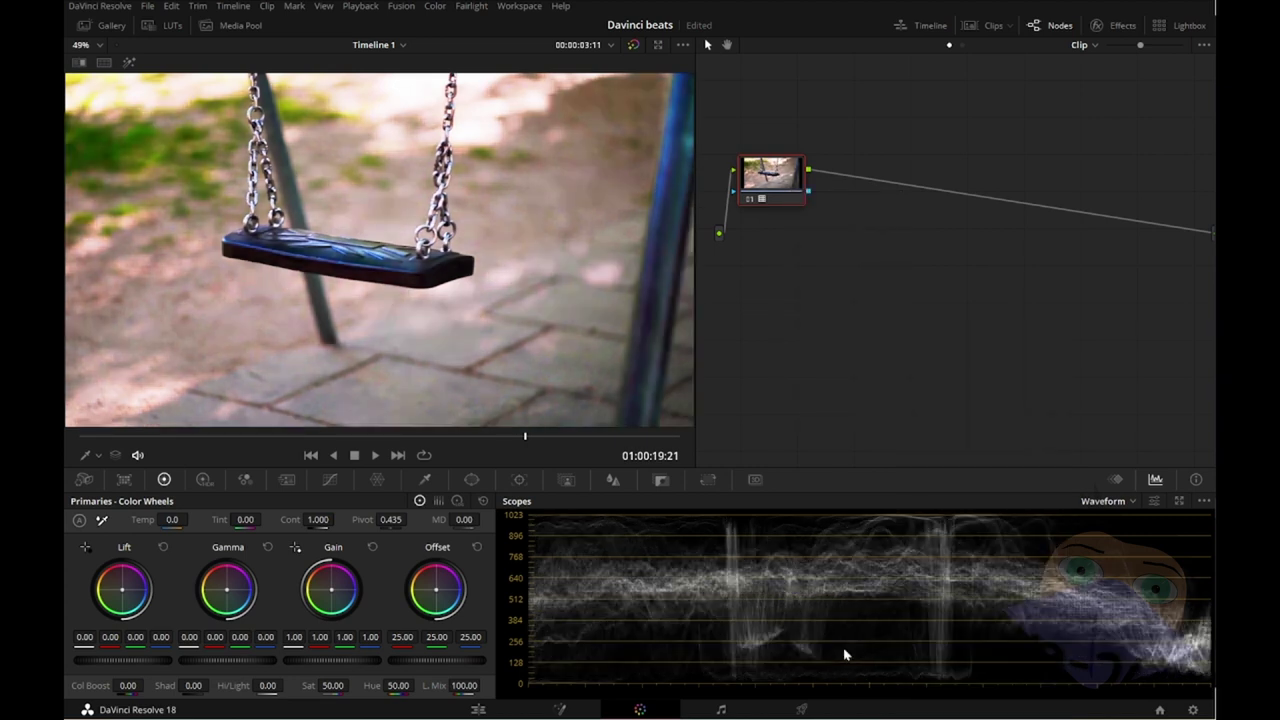
right_click(756, 184)
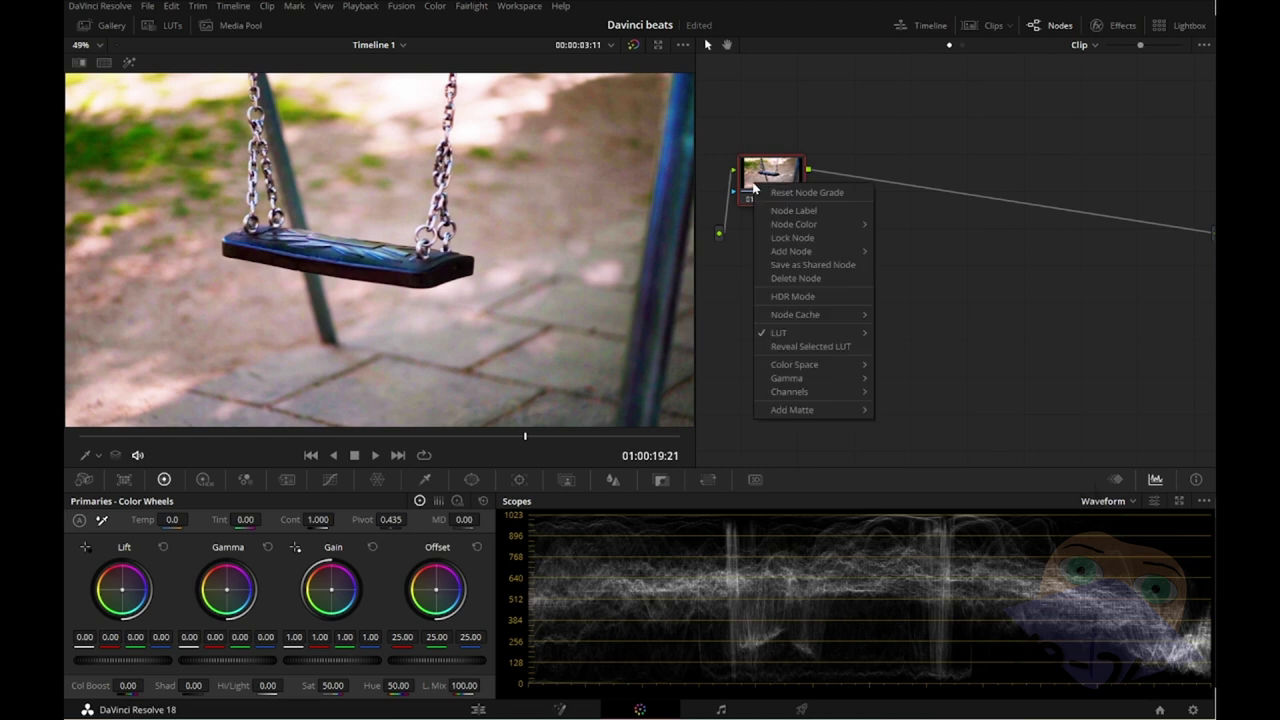
mouse_move(811, 333)
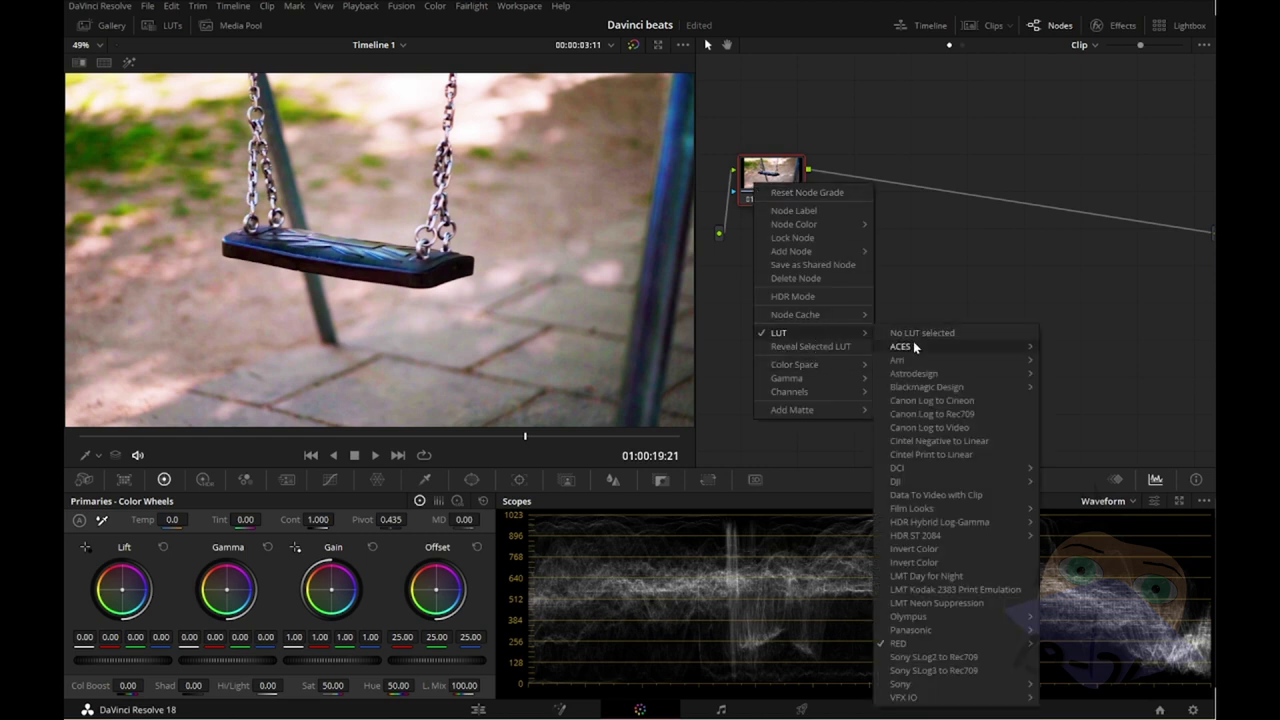
mouse_move(915, 342)
click(1083, 362)
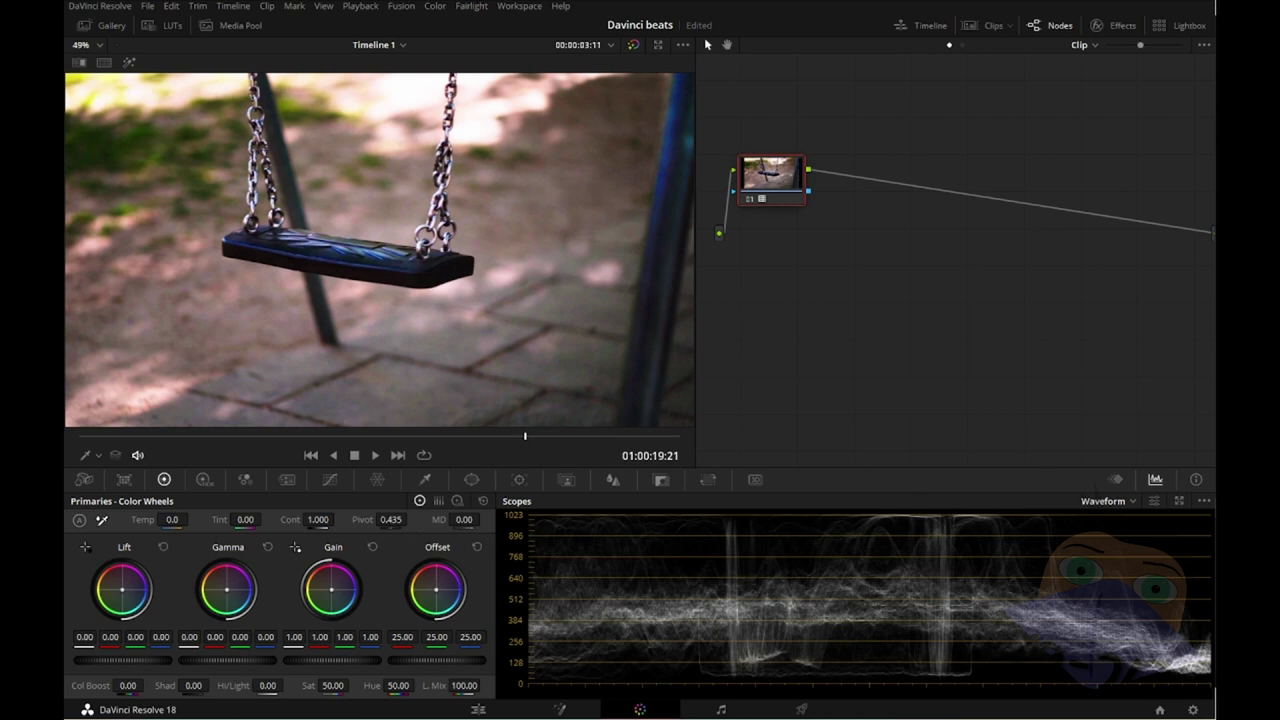
Step: Test and reset contrast and pivot, lower midtone detail to -29.00, and scrub through the swing clip
drag(392, 519, 375, 519)
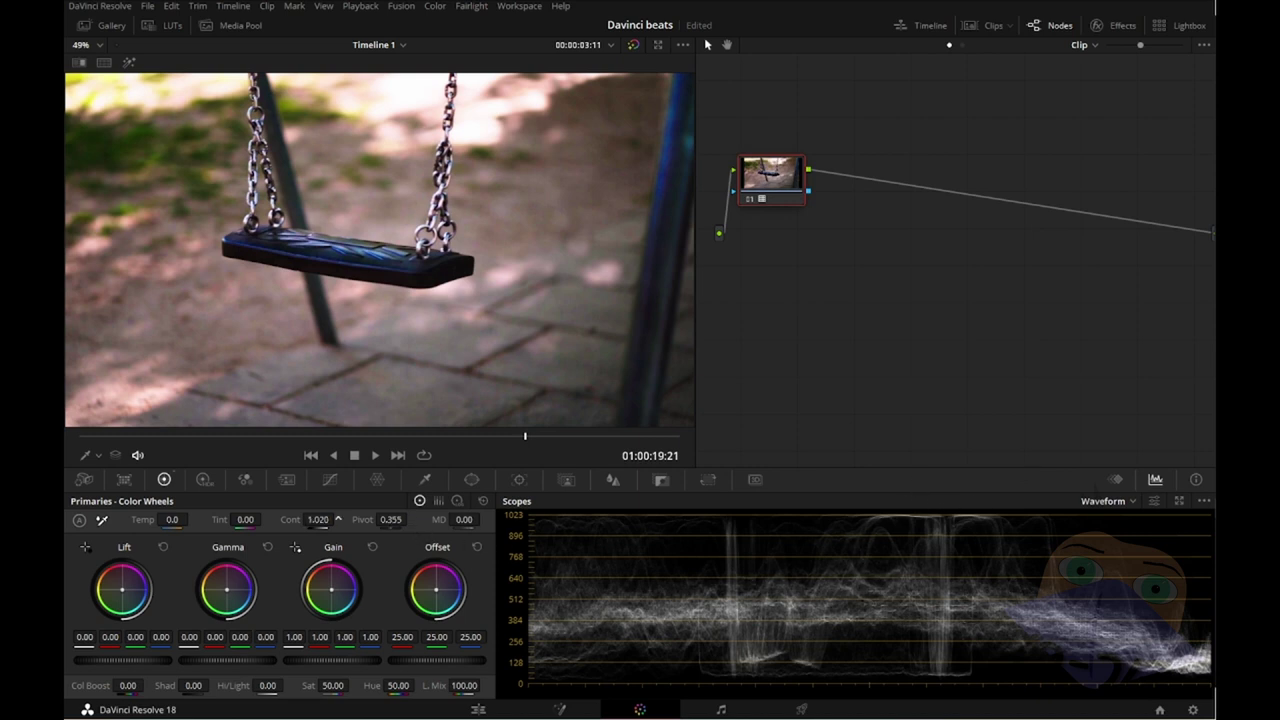
drag(317, 519, 425, 519)
double_click(285, 519)
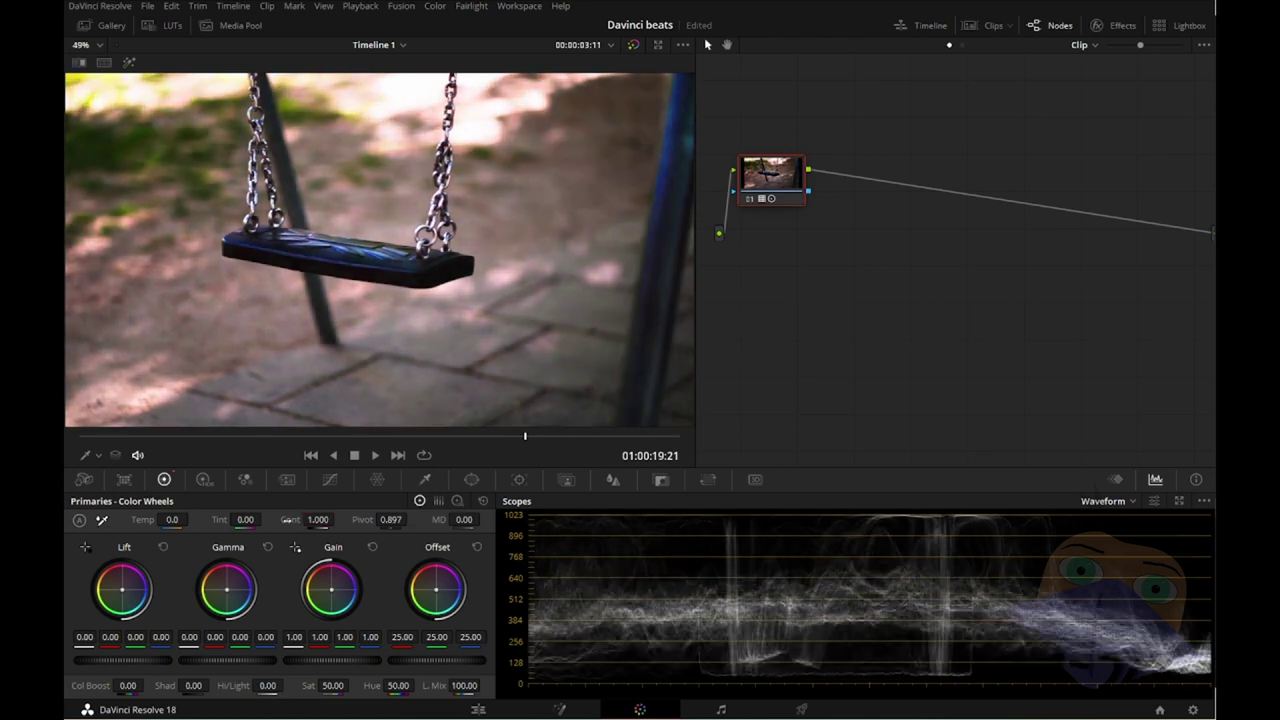
double_click(364, 520)
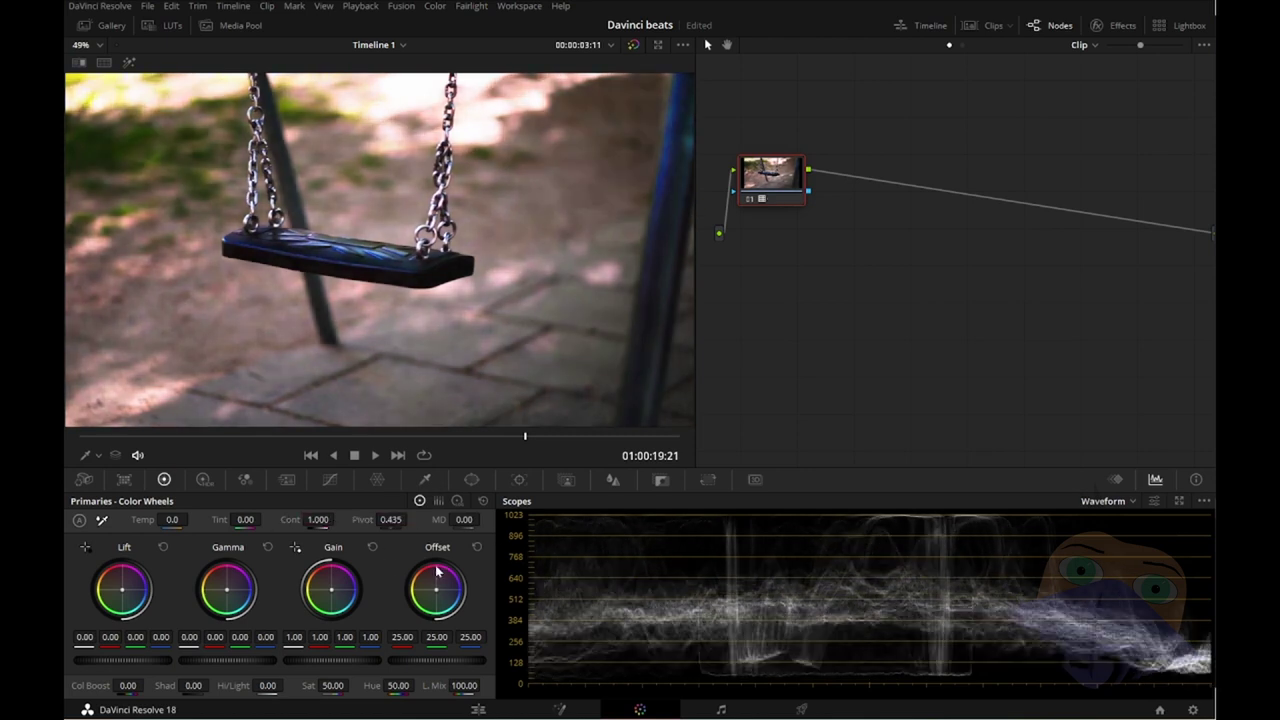
mouse_move(464, 519)
mouse_down()
mouse_move(430, 519)
mouse_move(470, 519)
mouse_up()
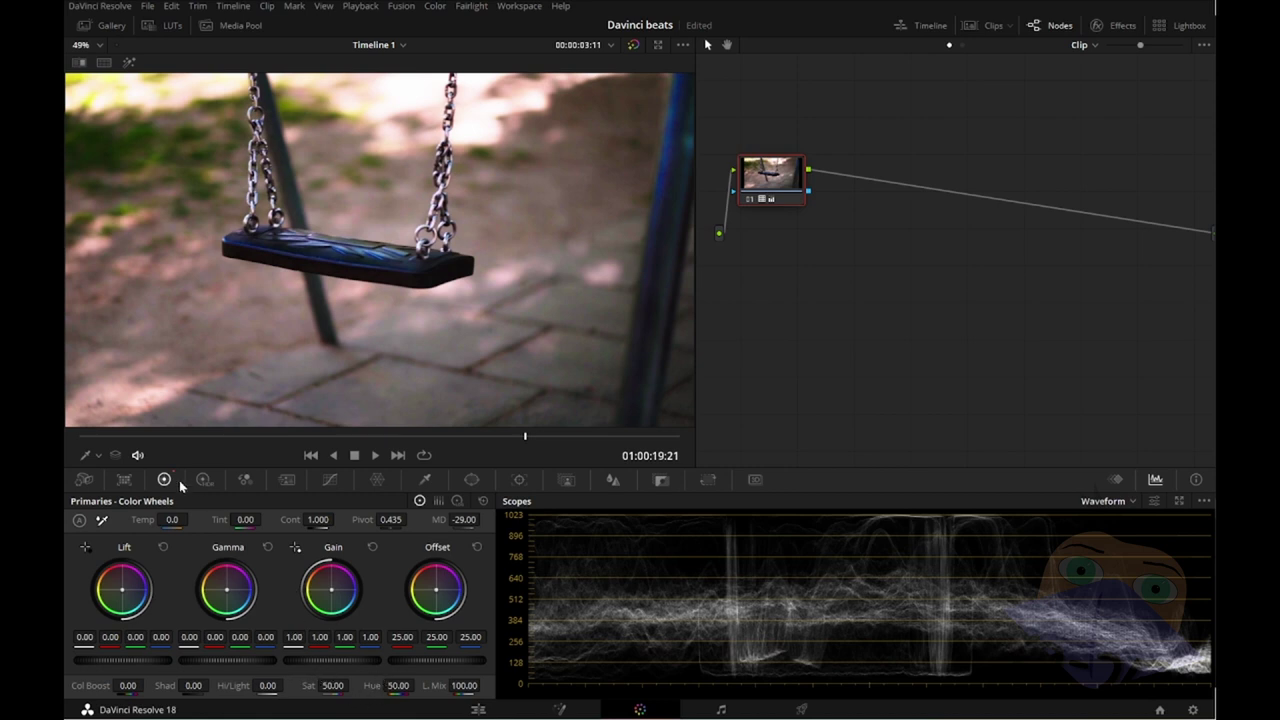
click(206, 437)
drag(222, 438, 598, 438)
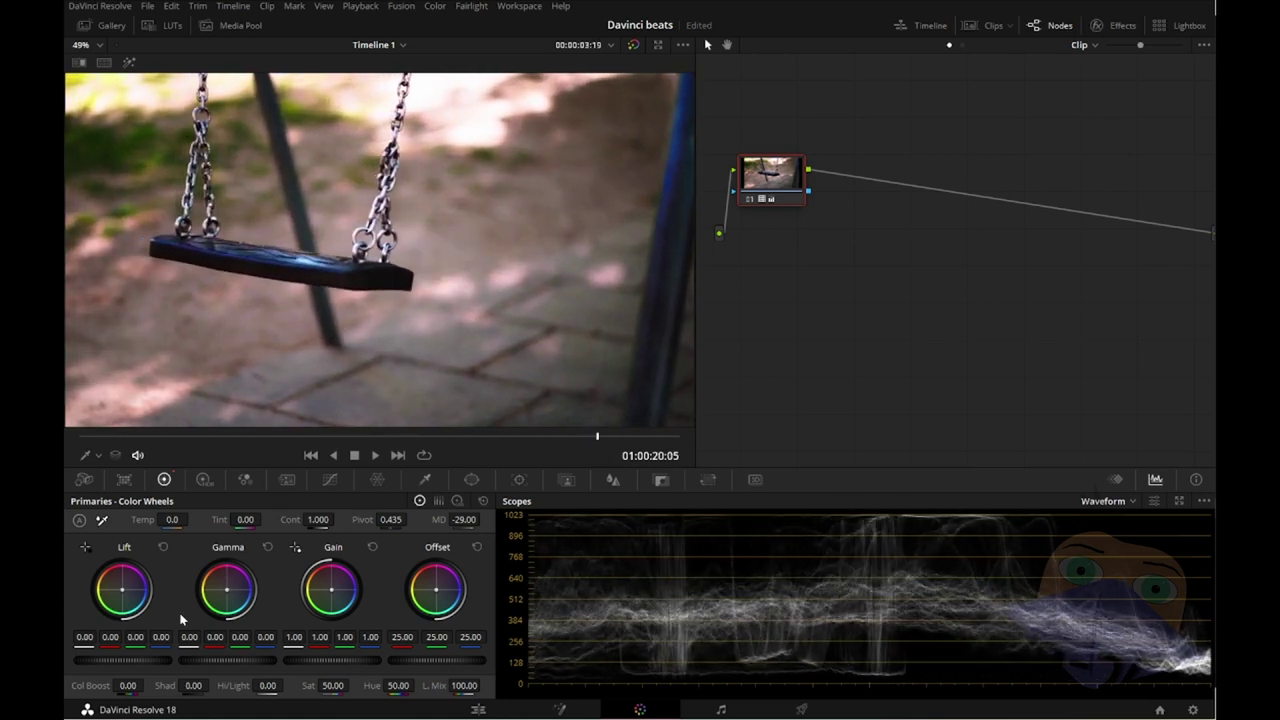
Step: Cool the shadows to lift red -0.04, green -0.01, blue 0.02, scrubbing the clip to check
drag(110, 637, 104, 637)
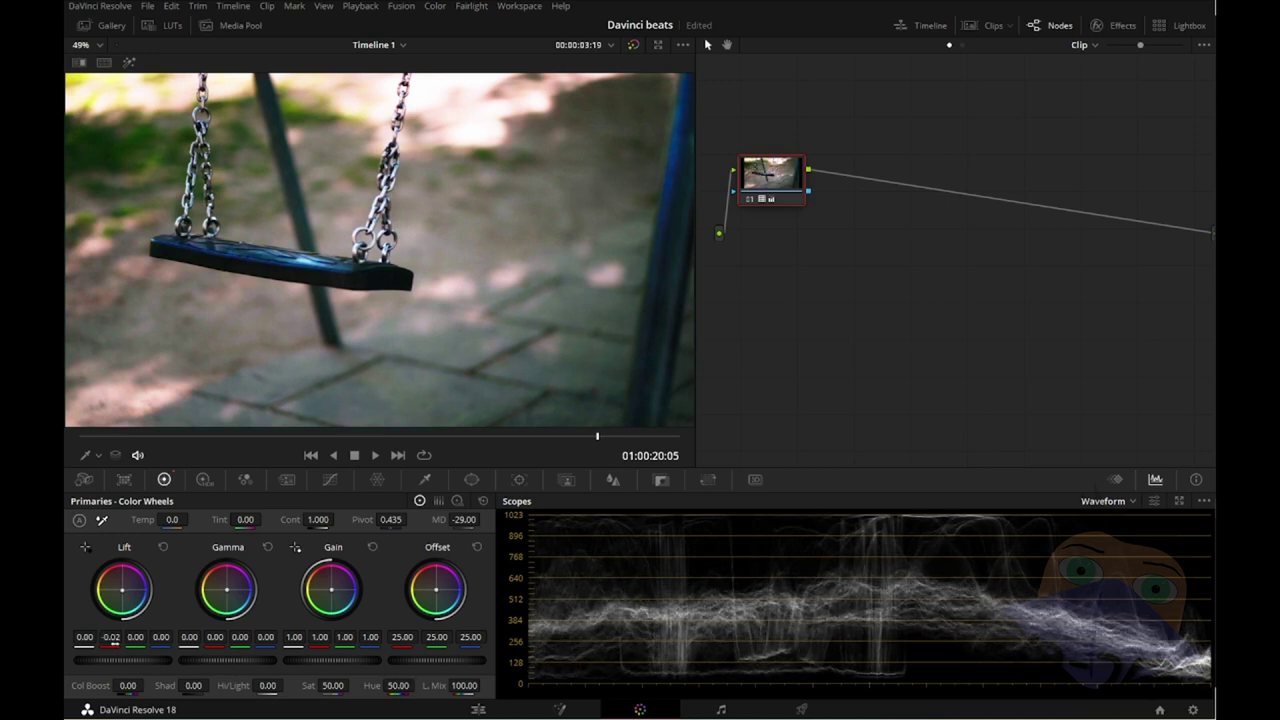
double_click(150, 650)
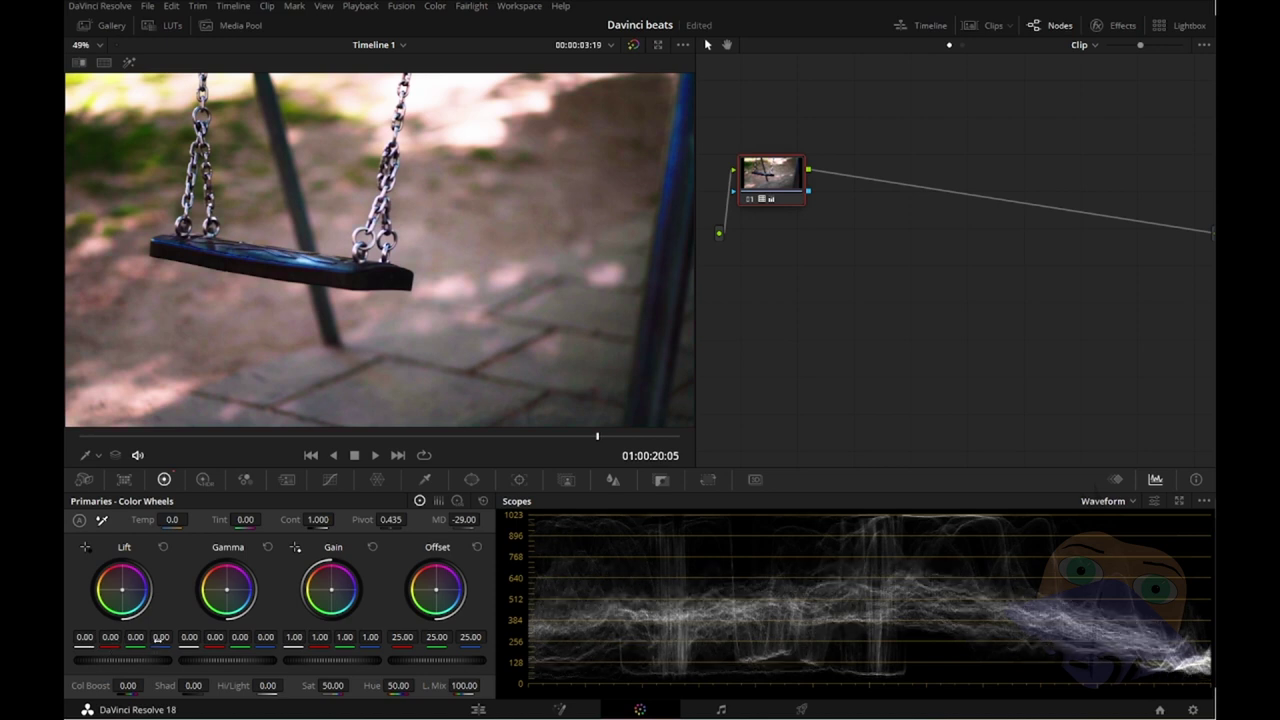
drag(157, 636, 162, 636)
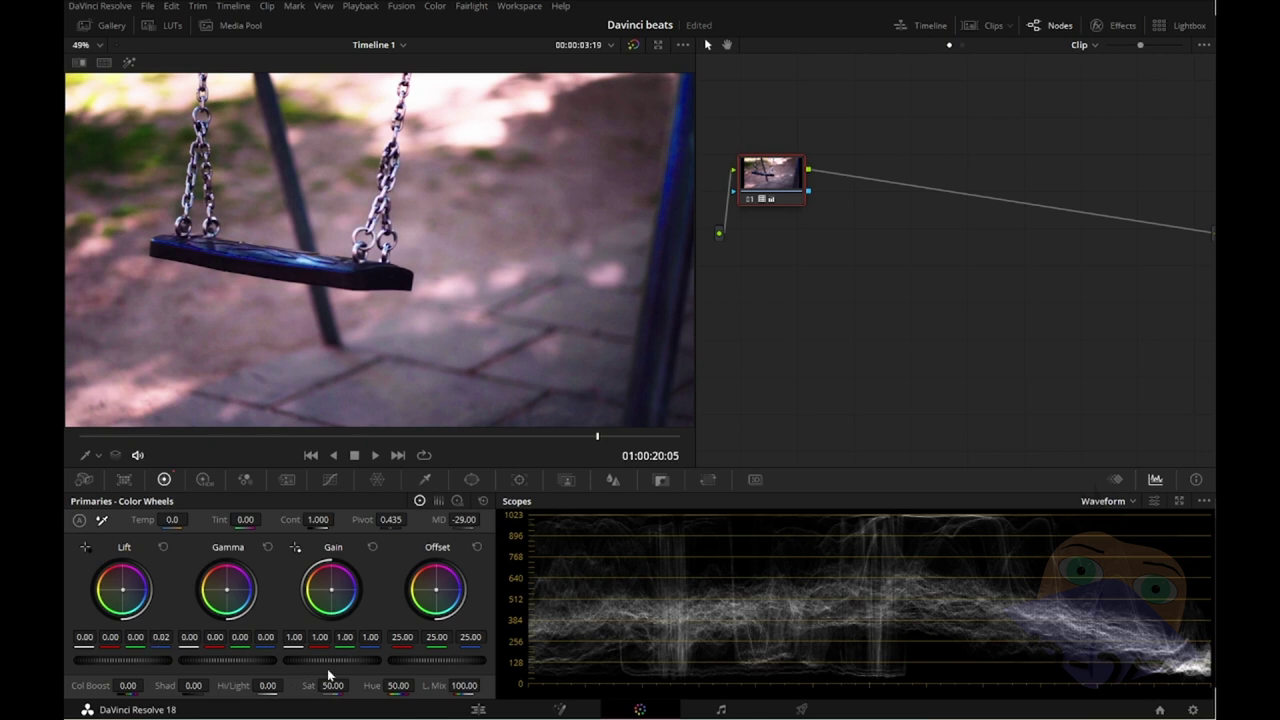
mouse_move(104, 441)
mouse_down()
mouse_move(555, 435)
mouse_move(140, 452)
mouse_move(559, 436)
mouse_move(286, 436)
mouse_move(603, 437)
mouse_move(334, 441)
mouse_move(497, 441)
mouse_up()
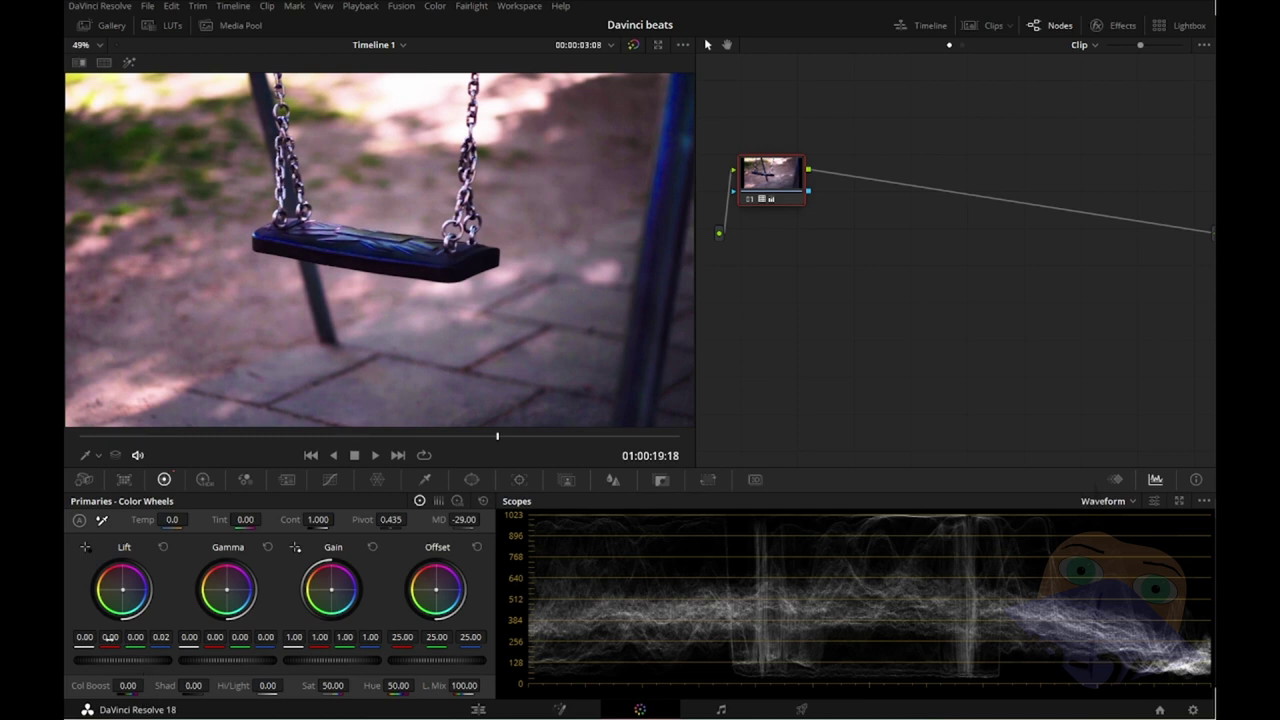
drag(110, 637, 106, 637)
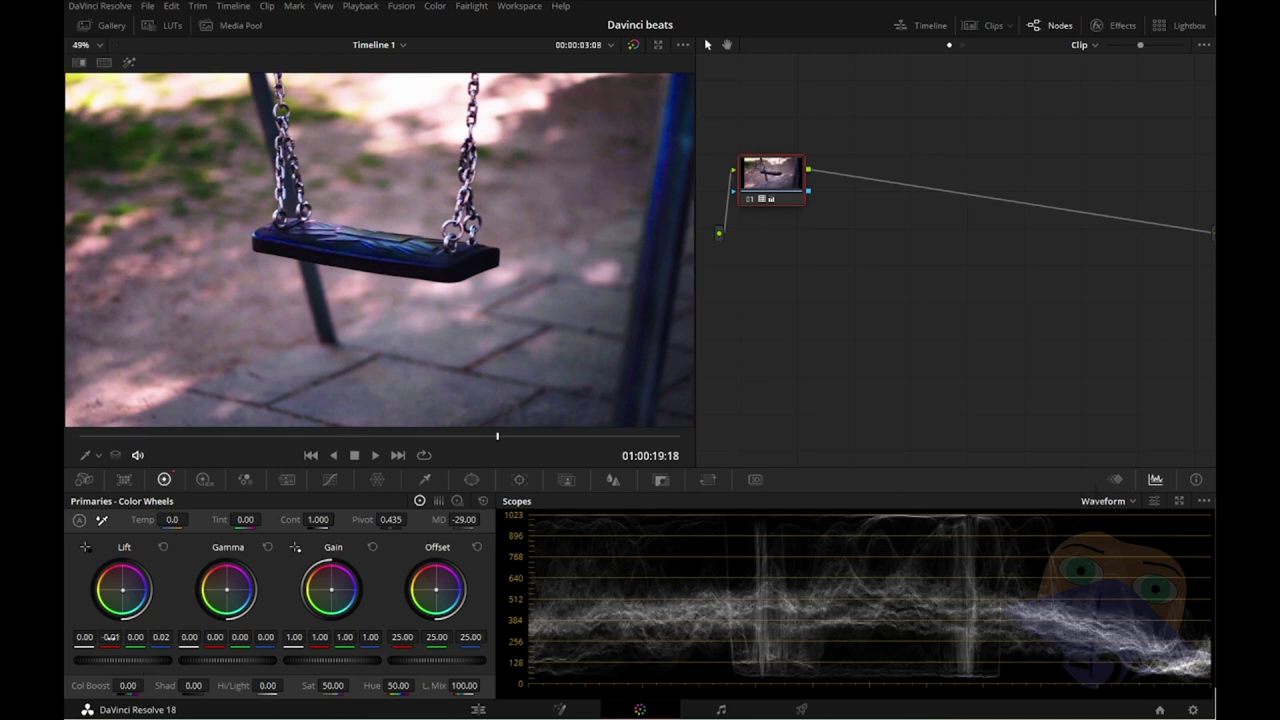
drag(191, 434, 77, 440)
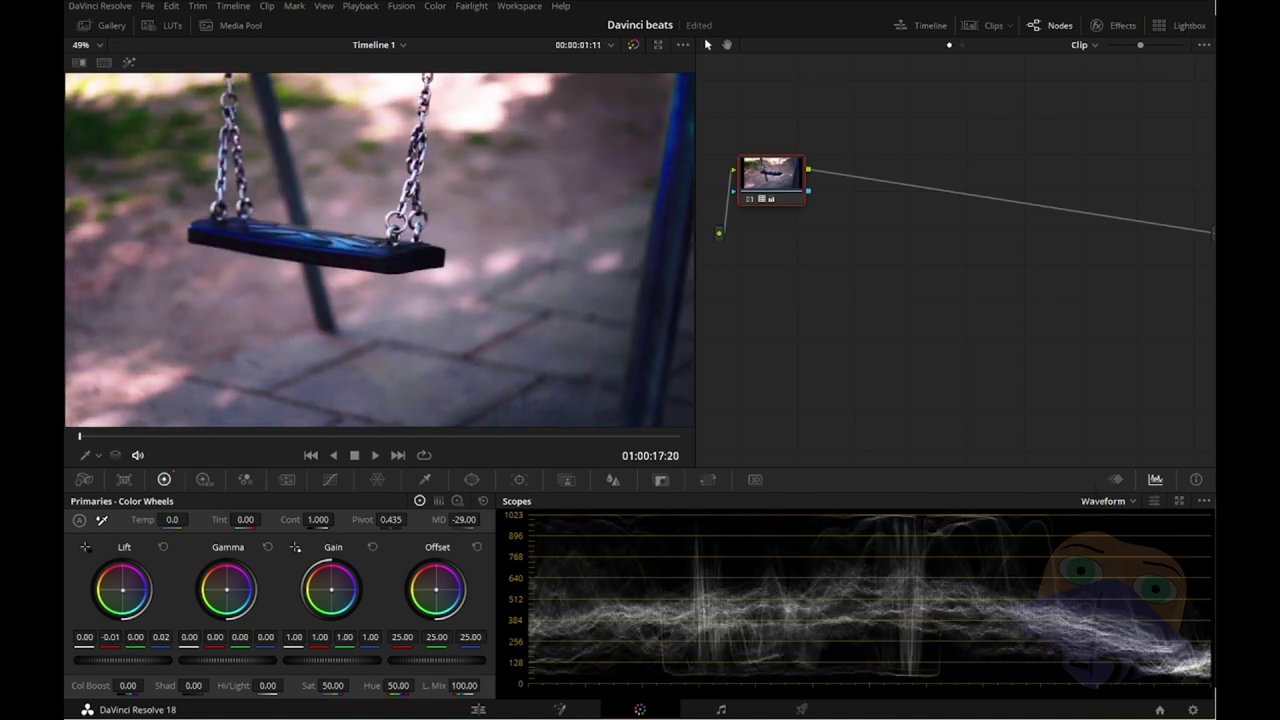
drag(110, 637, 129, 637)
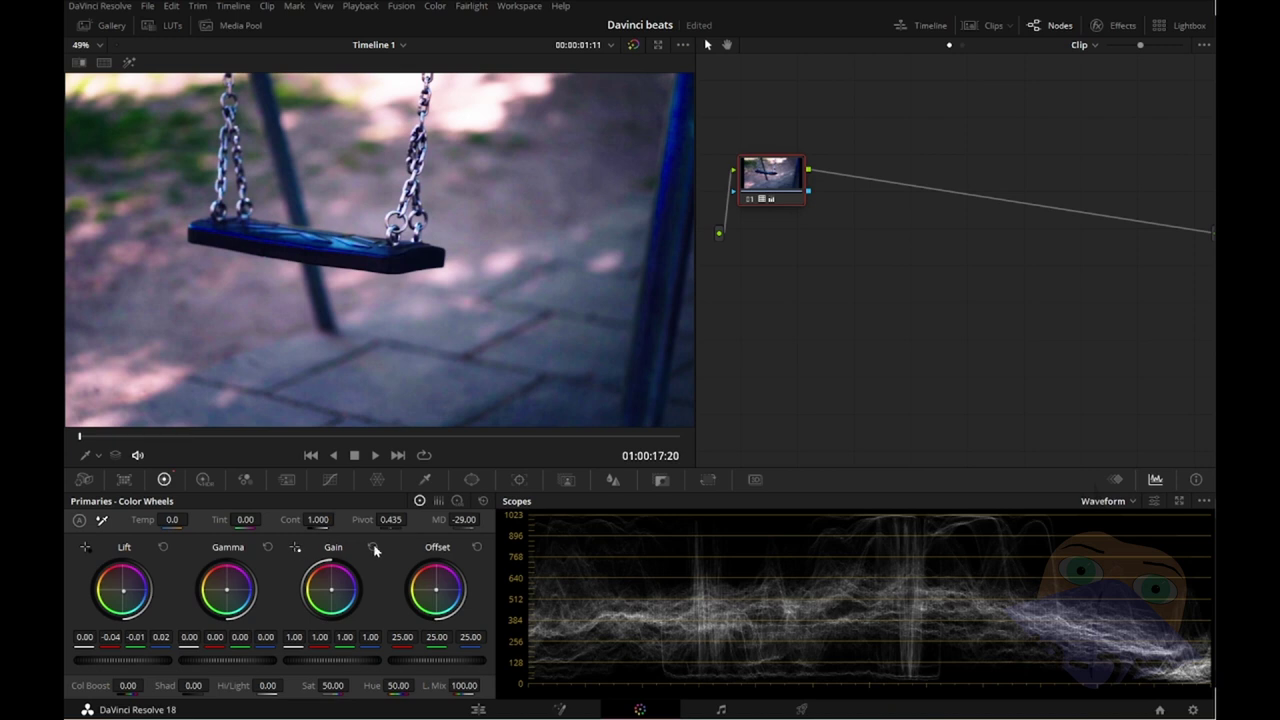
Step: Remove the blue LUT from the swing clip's node
right_click(768, 178)
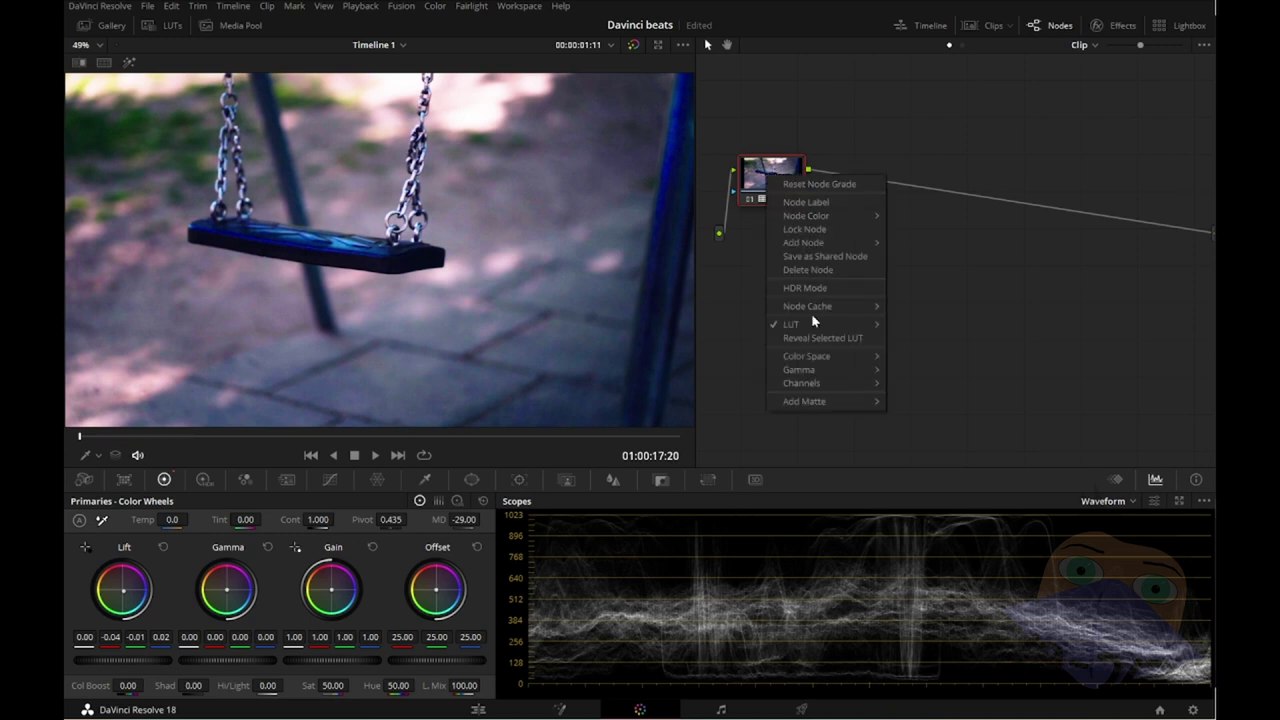
mouse_move(812, 320)
click(917, 328)
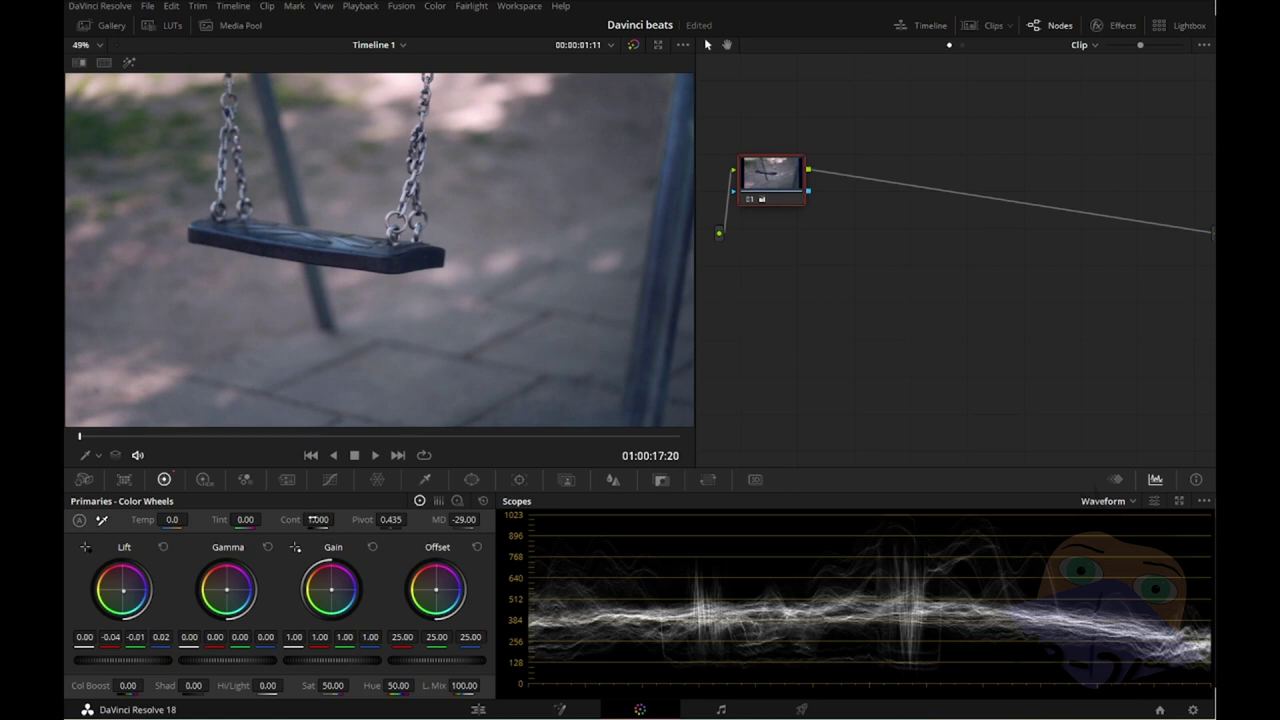
Step: Set contrast 1.464, pivot 0.359 and midtone detail 45.50 with a small lift tweak, then preview the clip
mouse_move(317, 519)
mouse_down()
mouse_move(337, 519)
mouse_move(364, 601)
mouse_up()
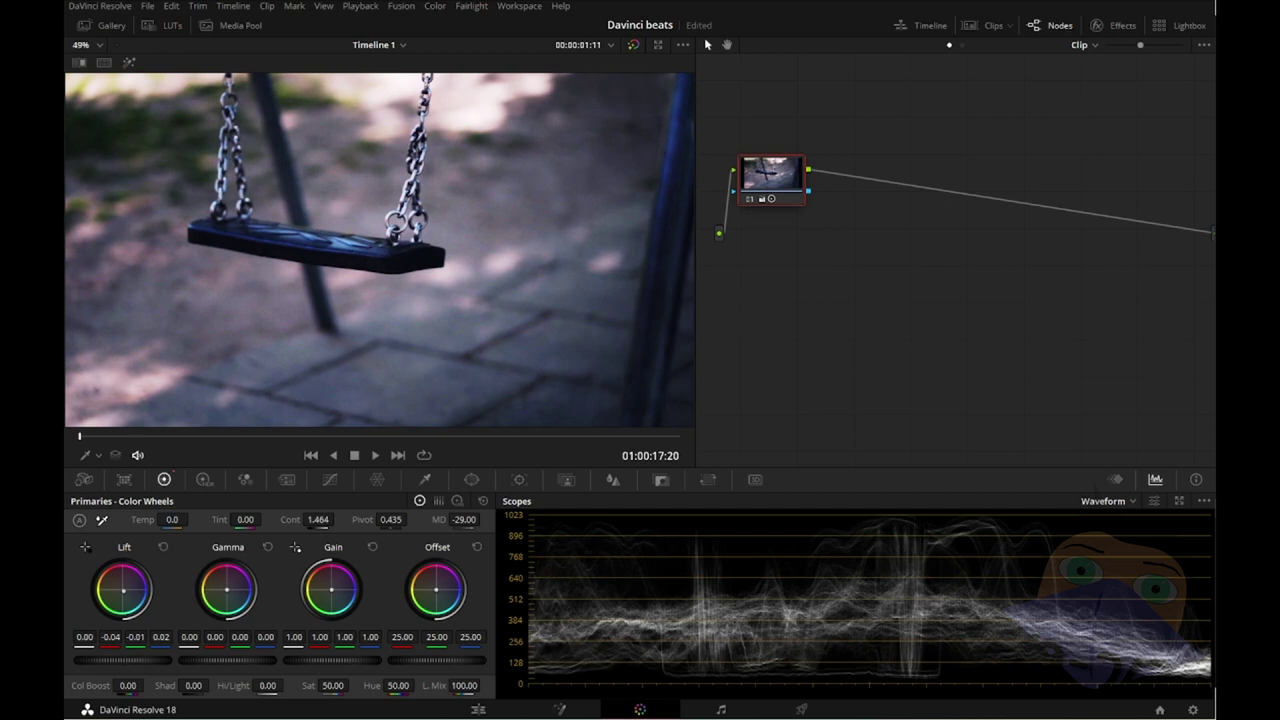
drag(120, 660, 136, 660)
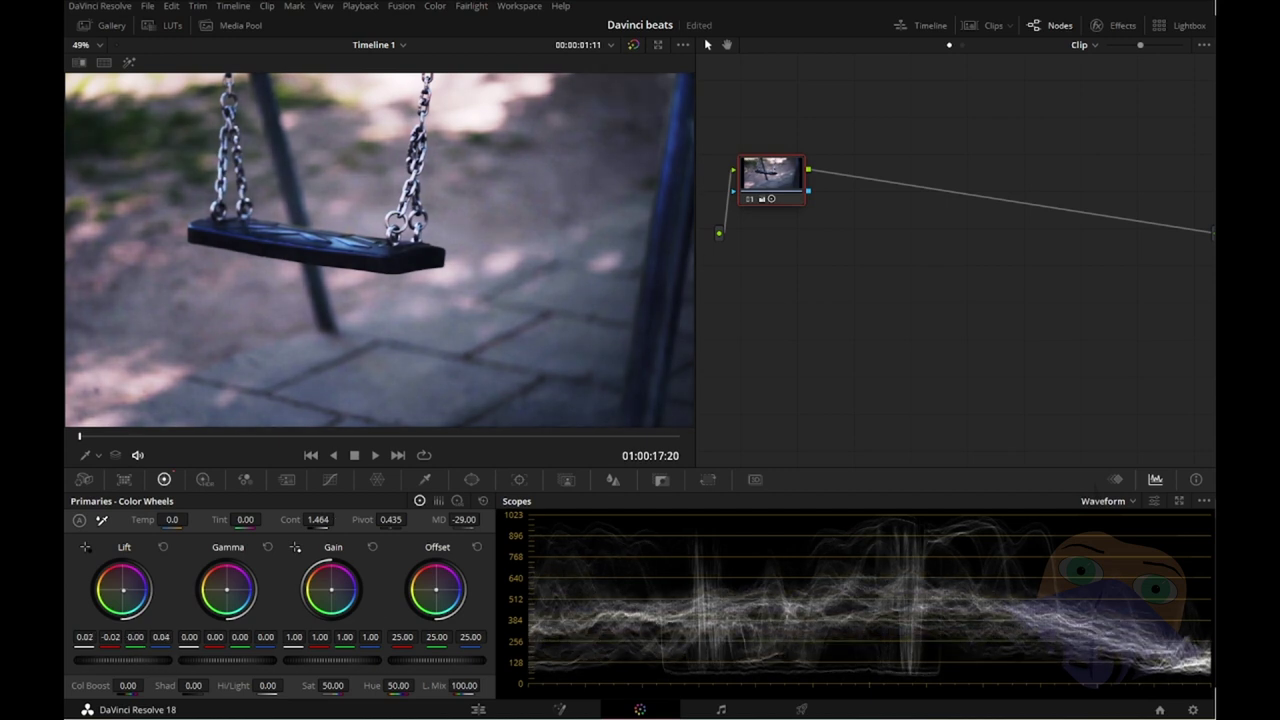
drag(136, 660, 130, 660)
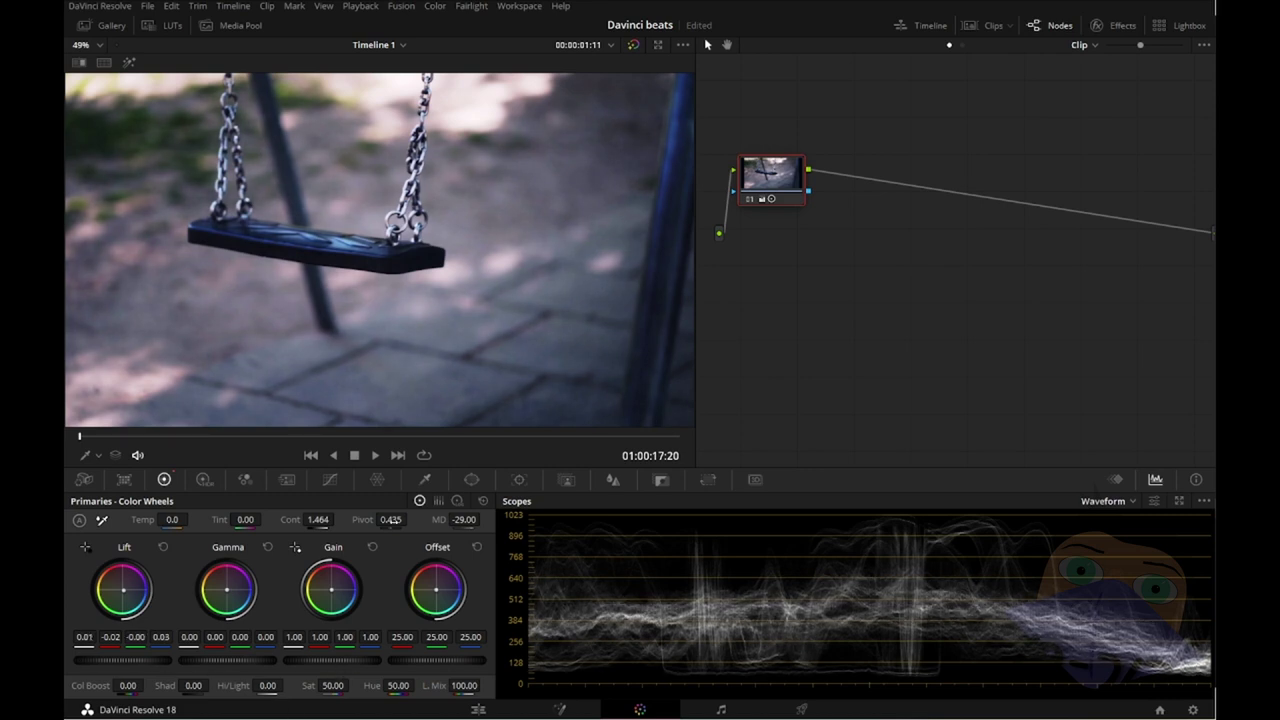
drag(390, 519, 410, 519)
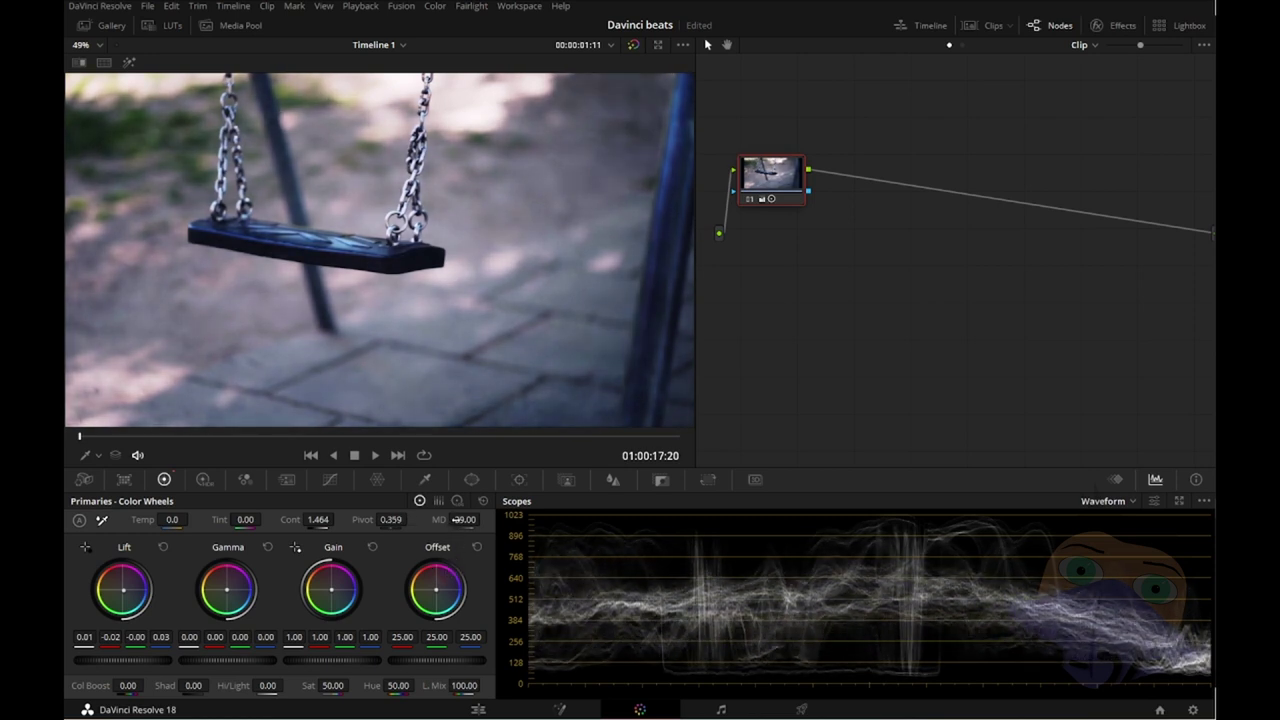
drag(463, 520, 484, 519)
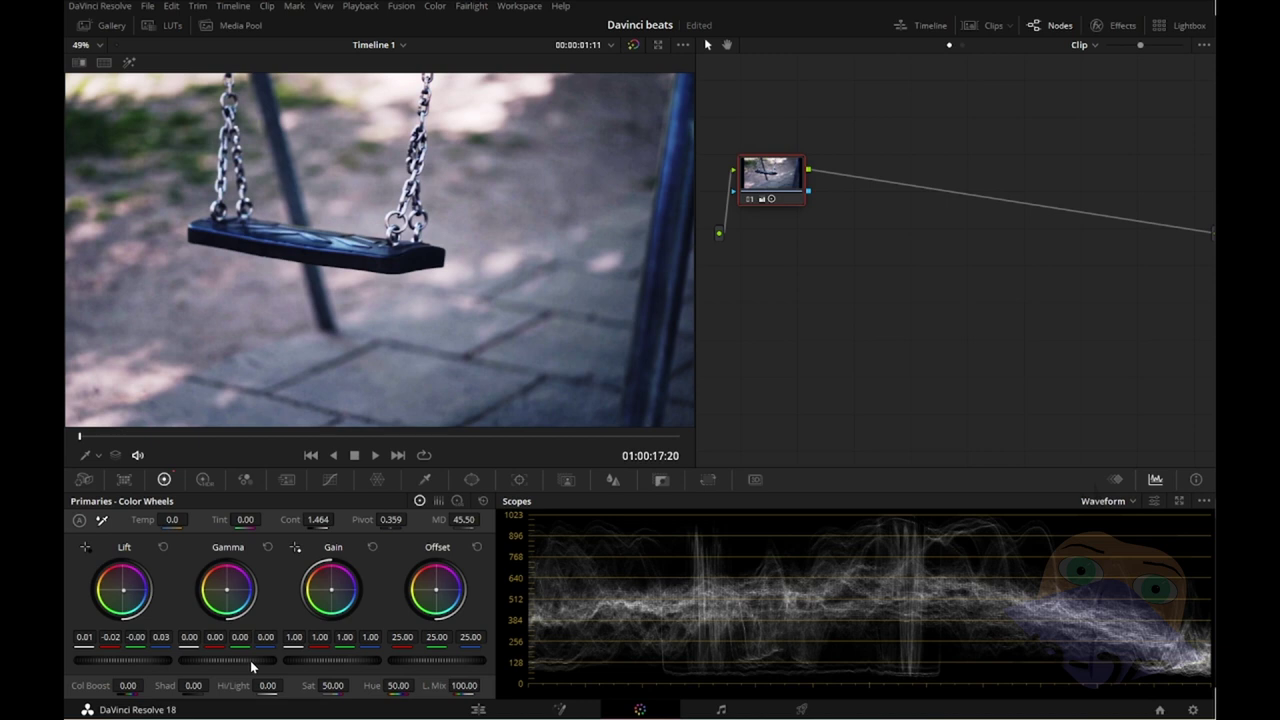
drag(107, 437, 478, 452)
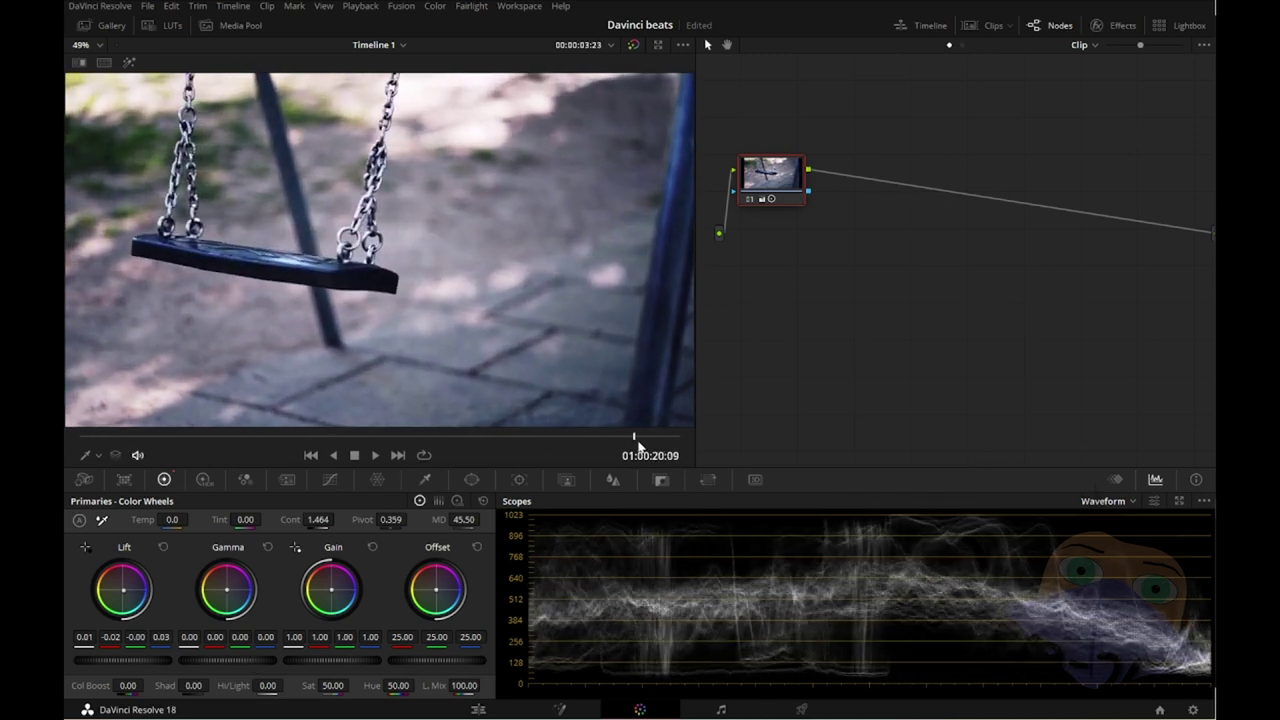
drag(478, 452, 452, 437)
click(375, 455)
key(space)
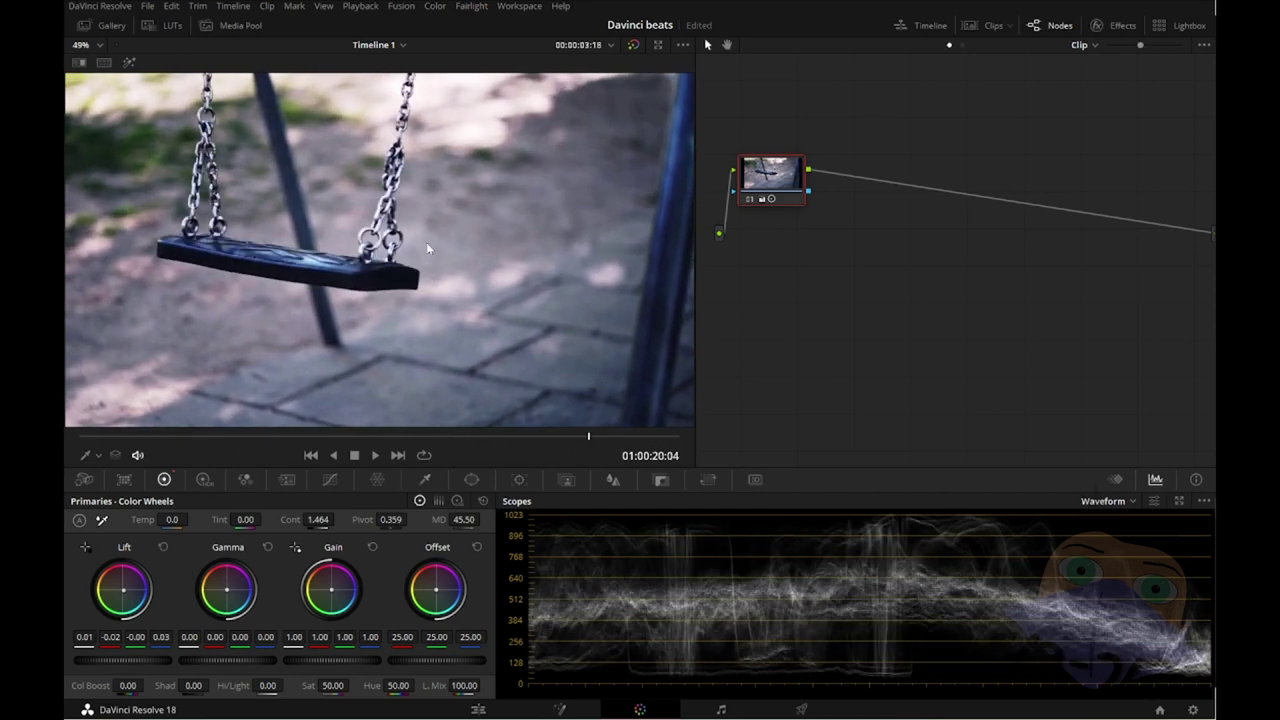
Step: Play the edit from about 01:00:13:17, stop on the swing shot and open it at 01:00:22:02 in Color
click(480, 709)
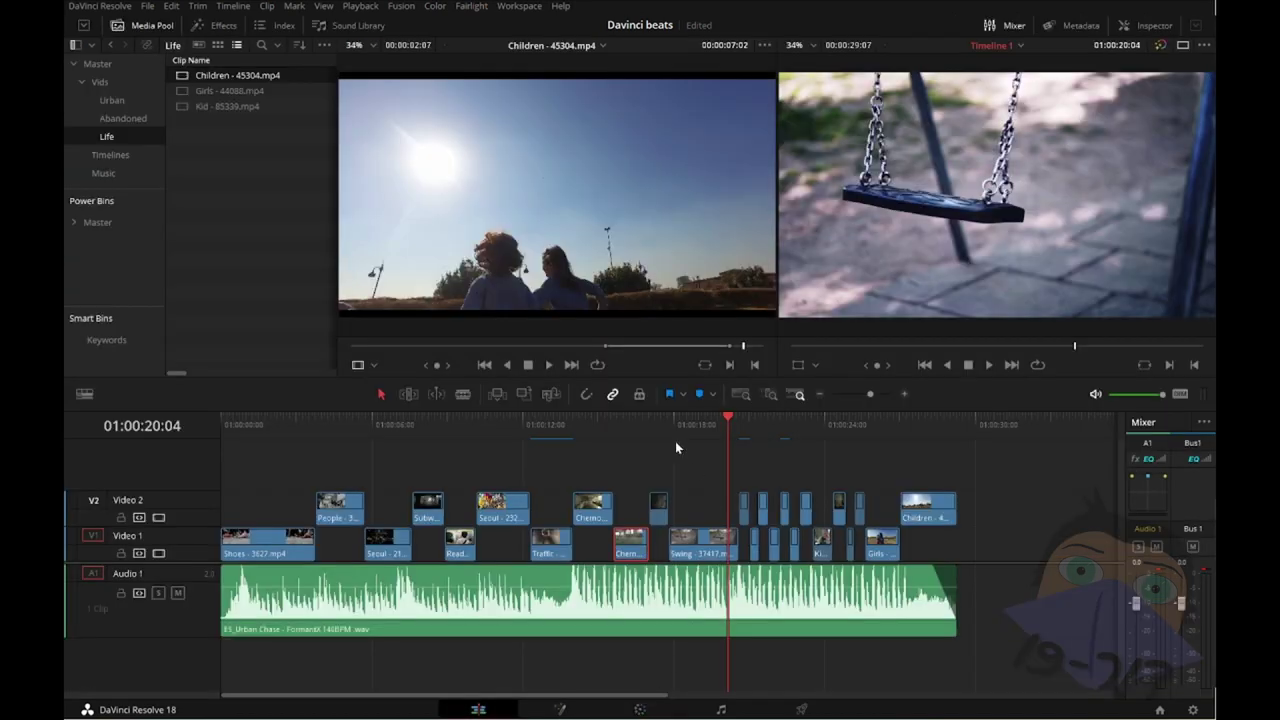
click(566, 423)
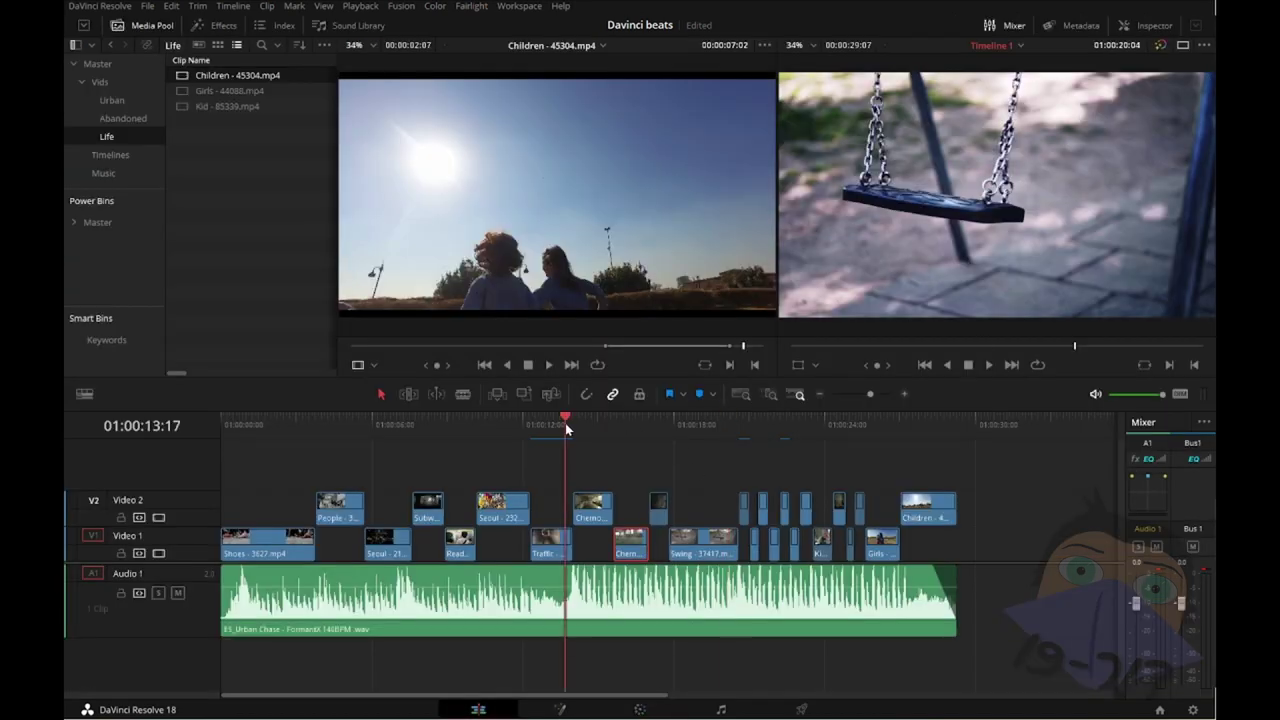
key(space)
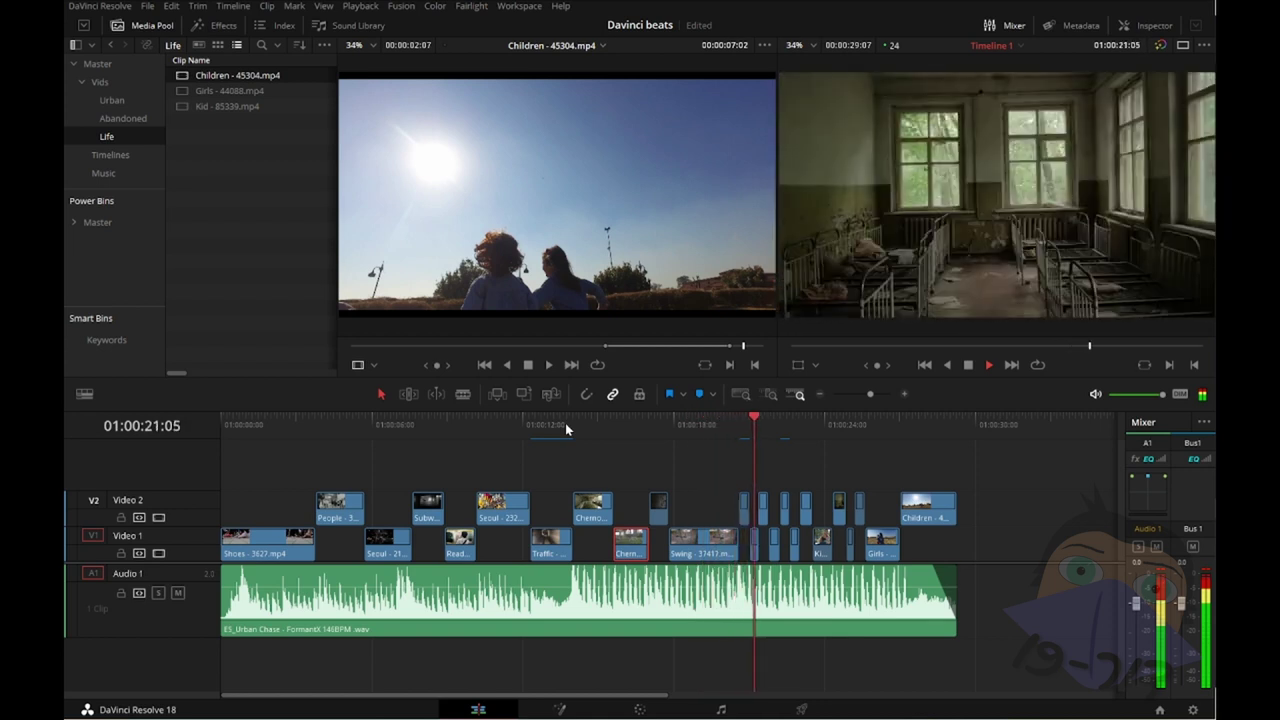
key(space)
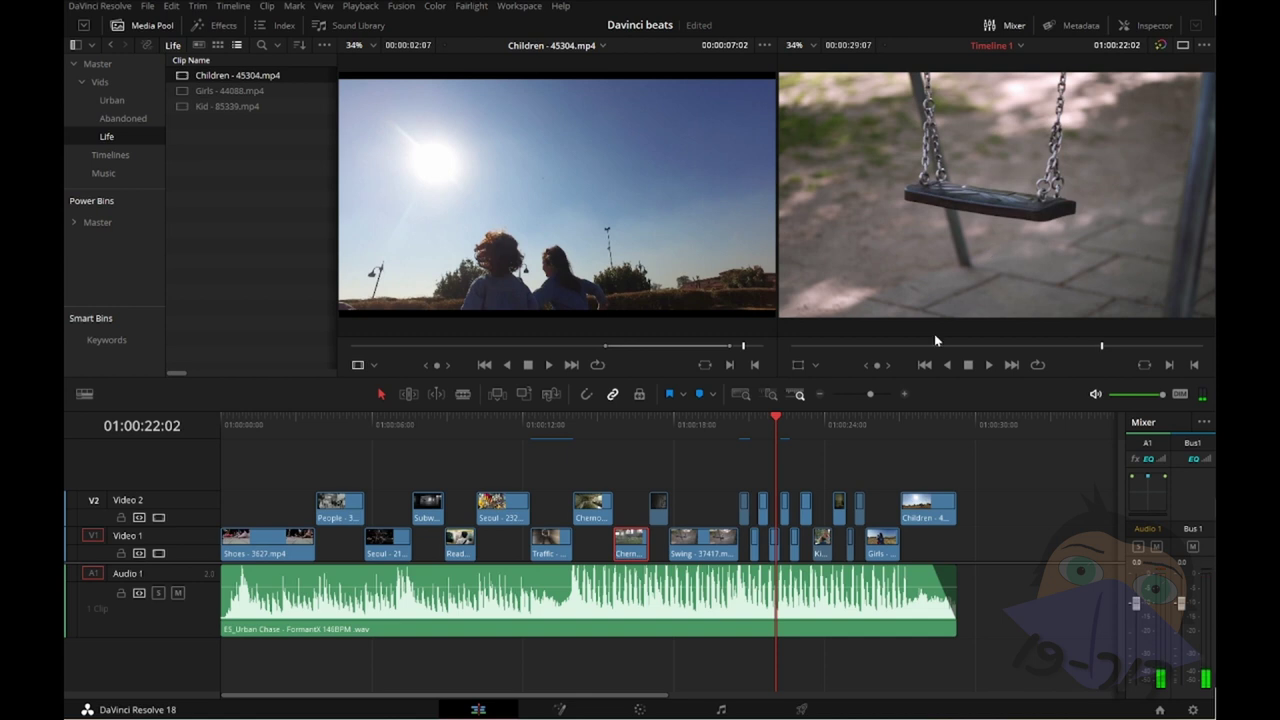
click(646, 710)
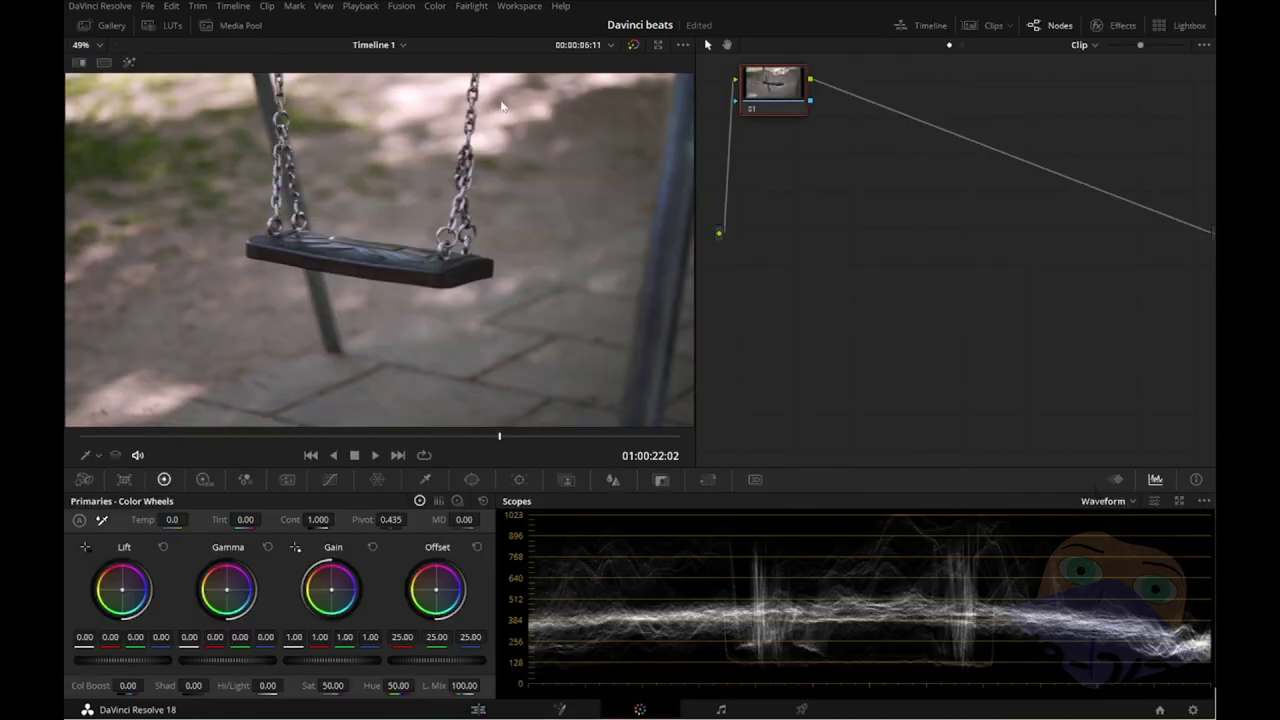
Step: Copy the first swing clip's grade onto the later swing shot from the Clips strip, then return to Edit
click(994, 28)
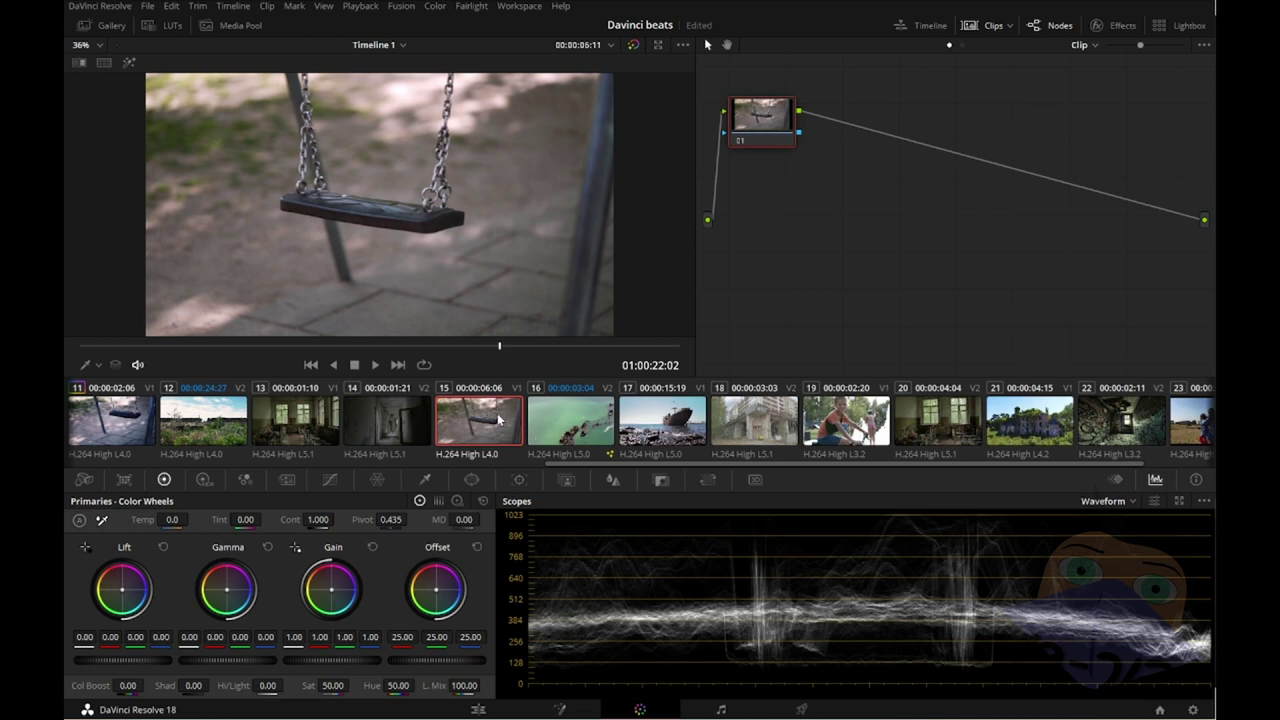
middle_click(116, 420)
scroll(116, 420, up, 2)
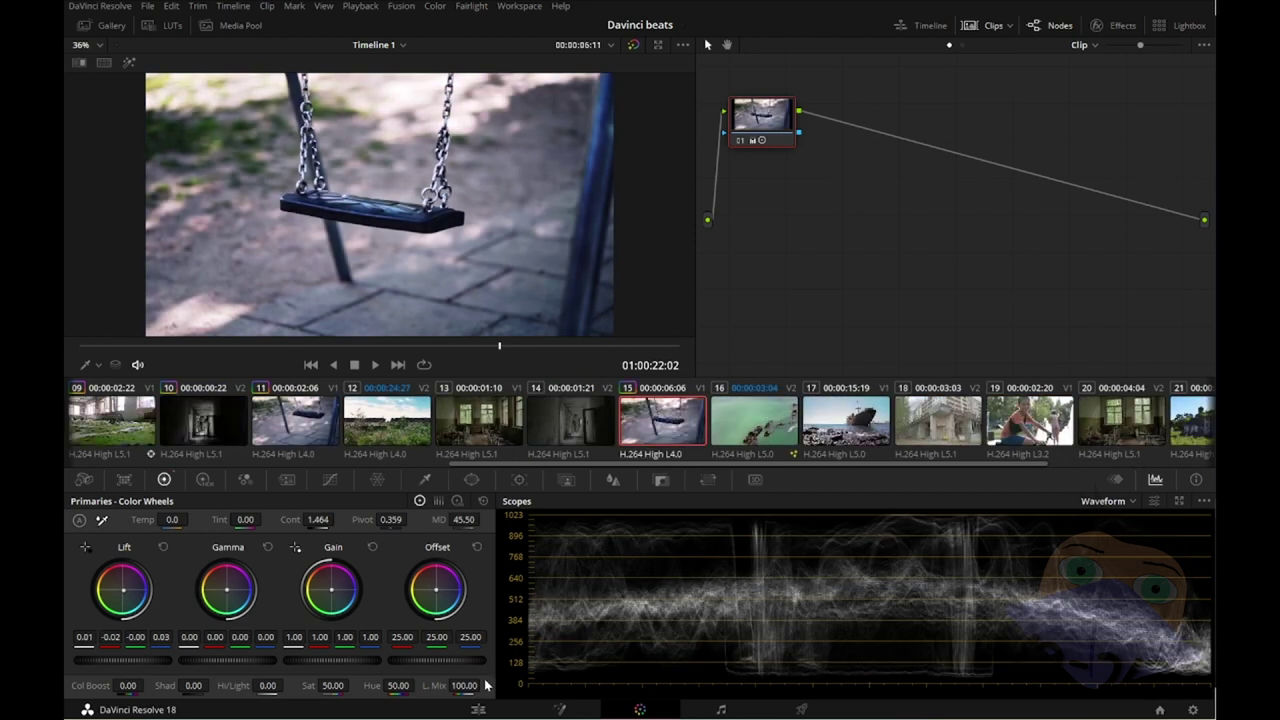
click(513, 709)
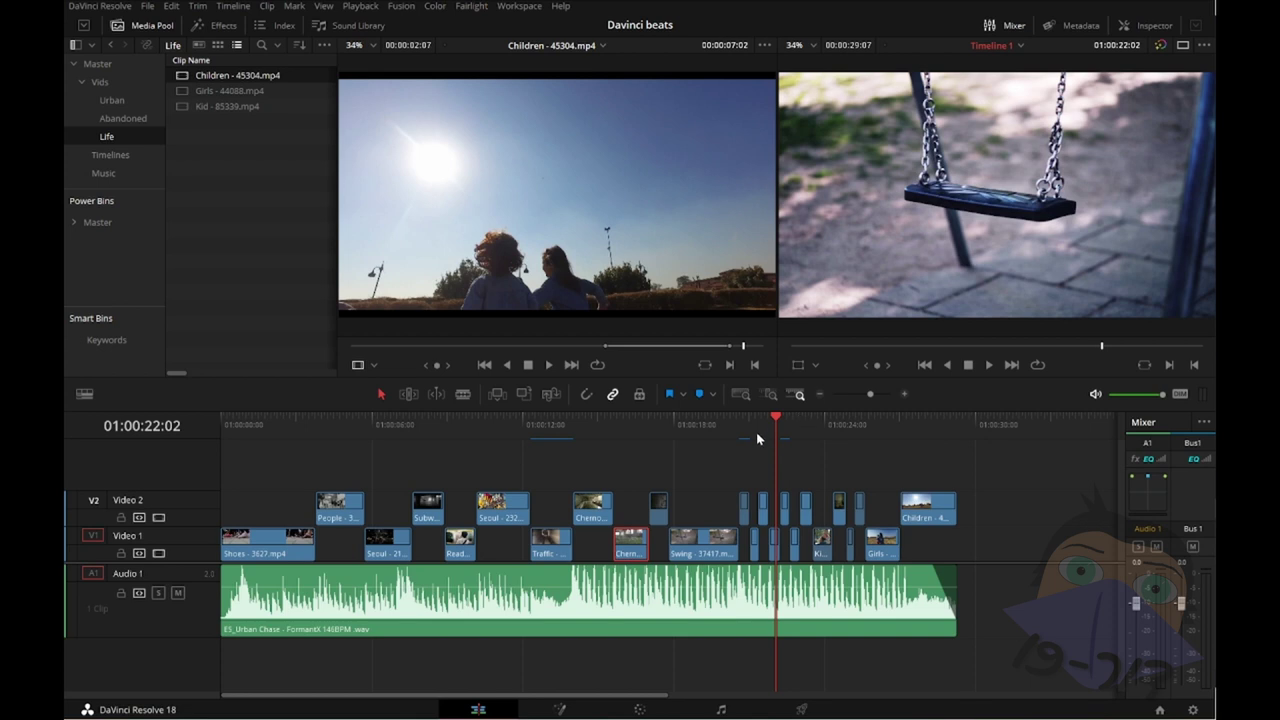
Step: Scrub the timeline back to the dark corridor clip at 01:00:21:13 and open it in Color
mouse_move(781, 421)
mouse_down()
mouse_move(595, 428)
mouse_move(866, 446)
mouse_move(747, 597)
mouse_up()
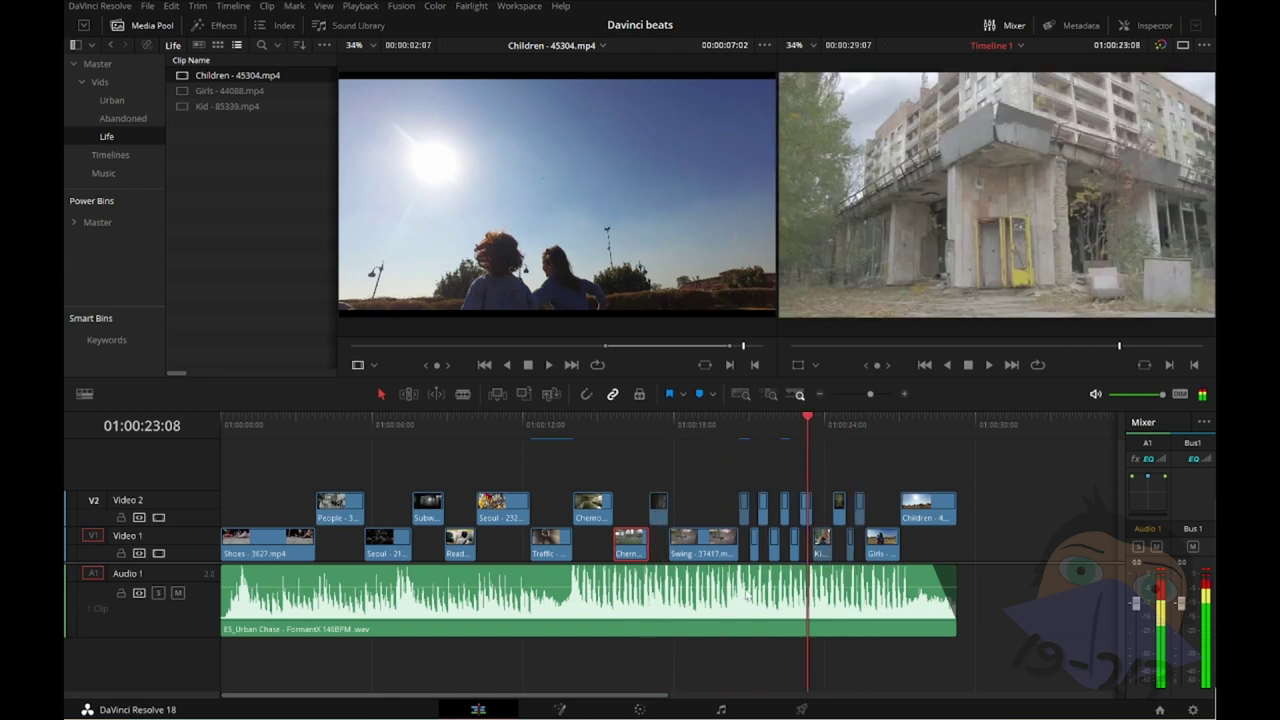
drag(790, 423, 763, 424)
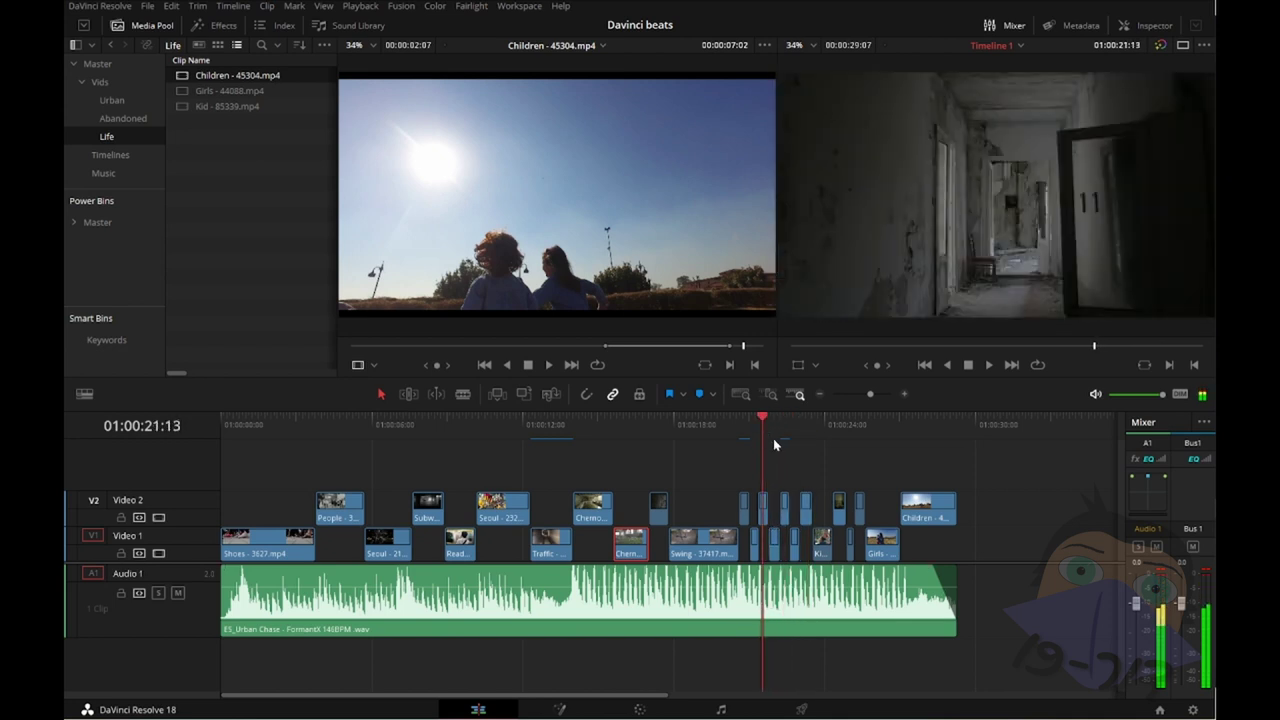
mouse_move(762, 424)
mouse_down()
mouse_move(702, 421)
mouse_move(755, 432)
mouse_up()
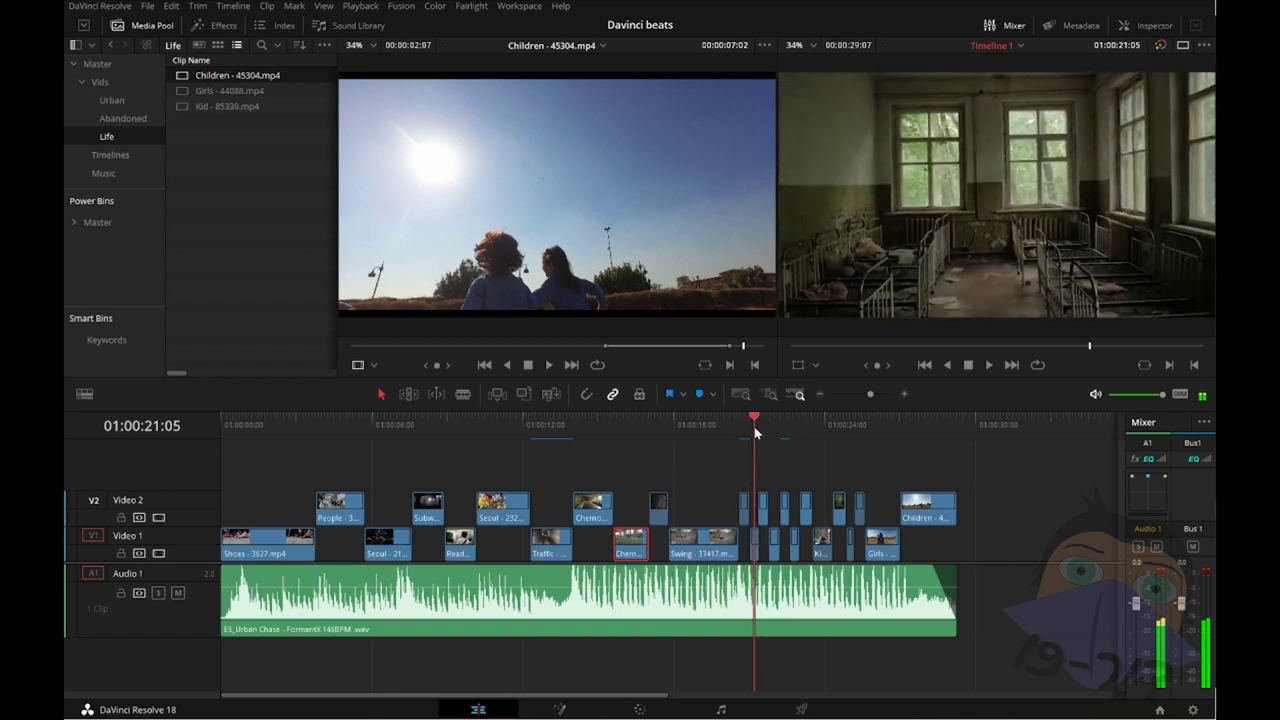
mouse_move(755, 432)
mouse_down()
mouse_move(782, 435)
mouse_move(765, 434)
mouse_up()
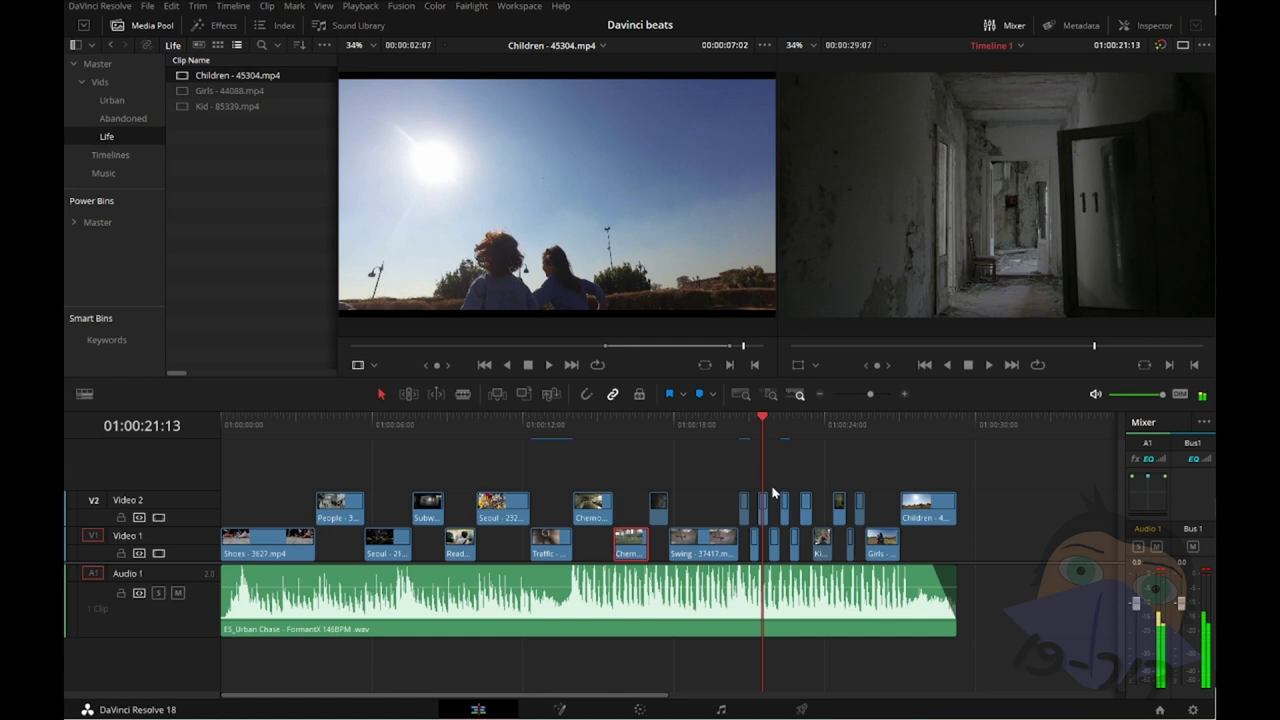
click(638, 710)
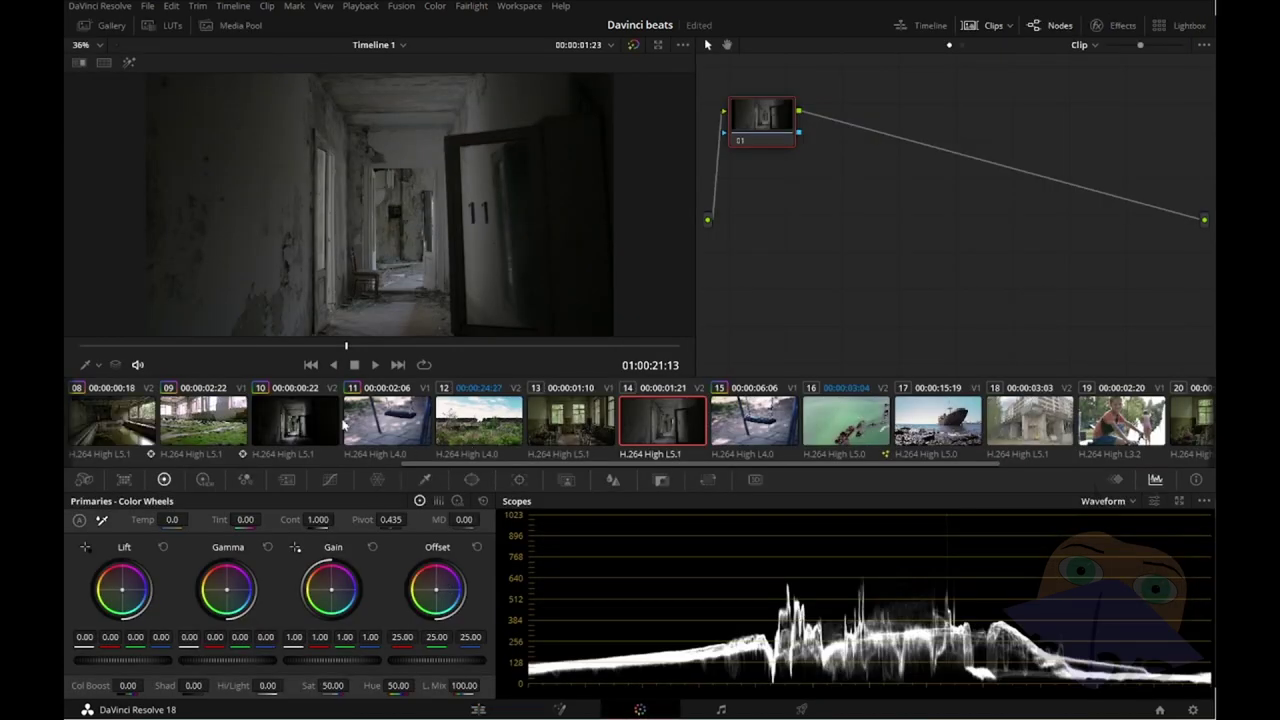
Step: Copy clip 10's corridor grade (gain 1.75, contrast 1.386) onto this shot, then play the edit full screen from the start
middle_click(298, 424)
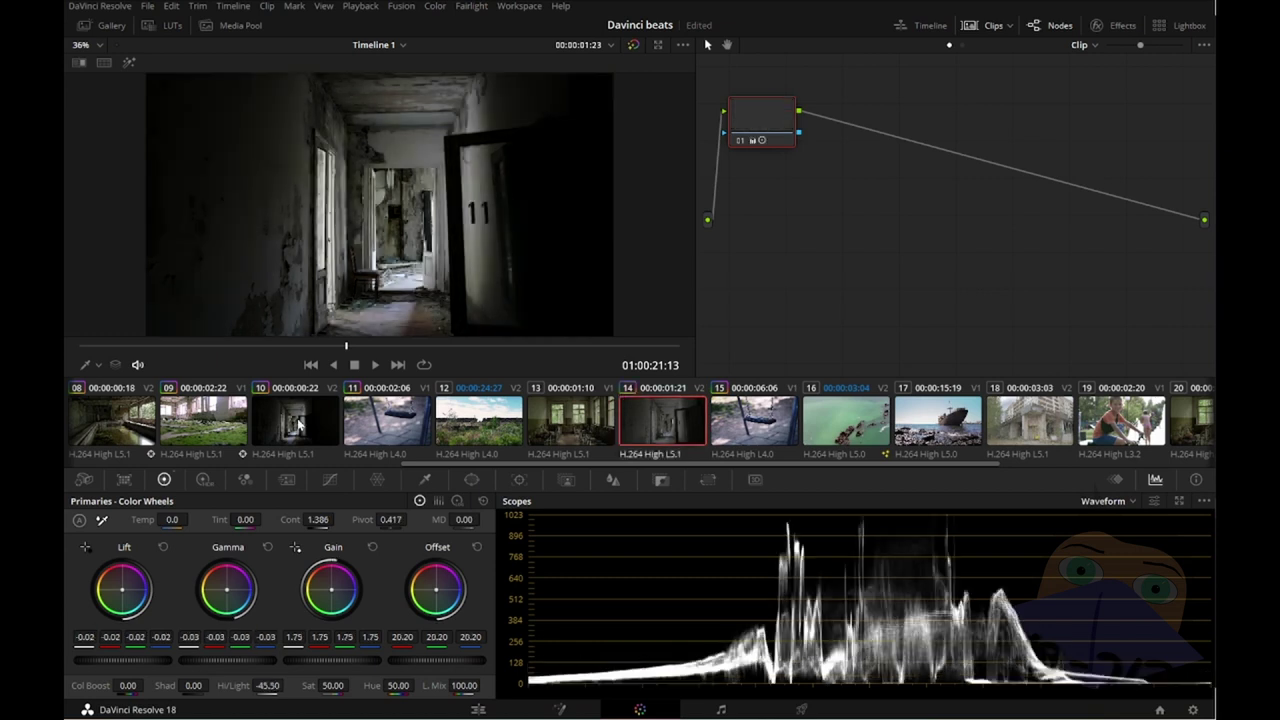
click(490, 712)
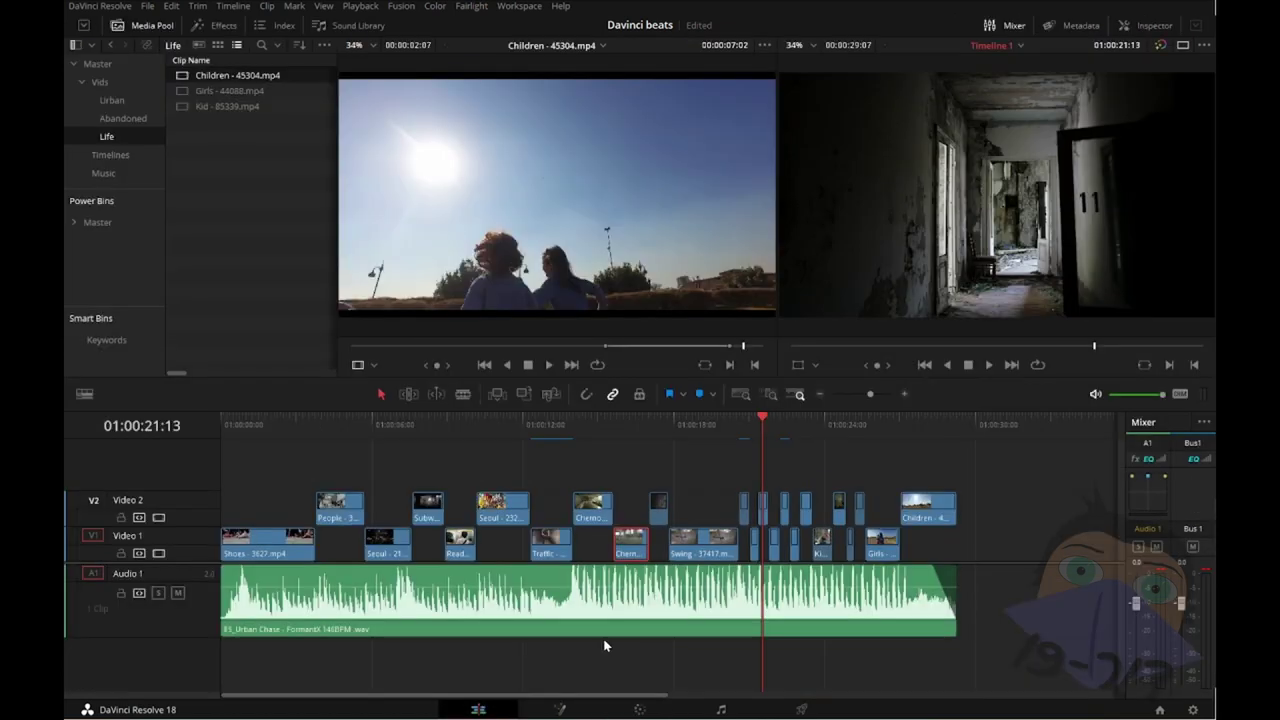
key(Home)
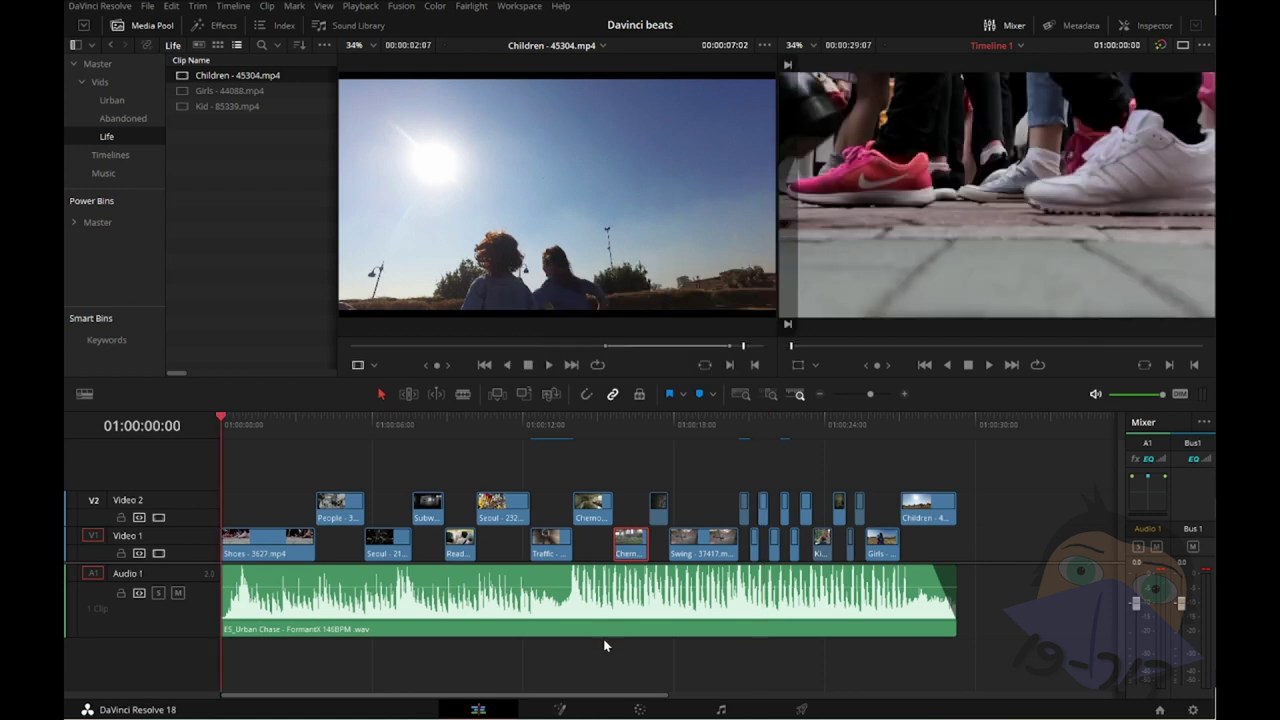
key(space)
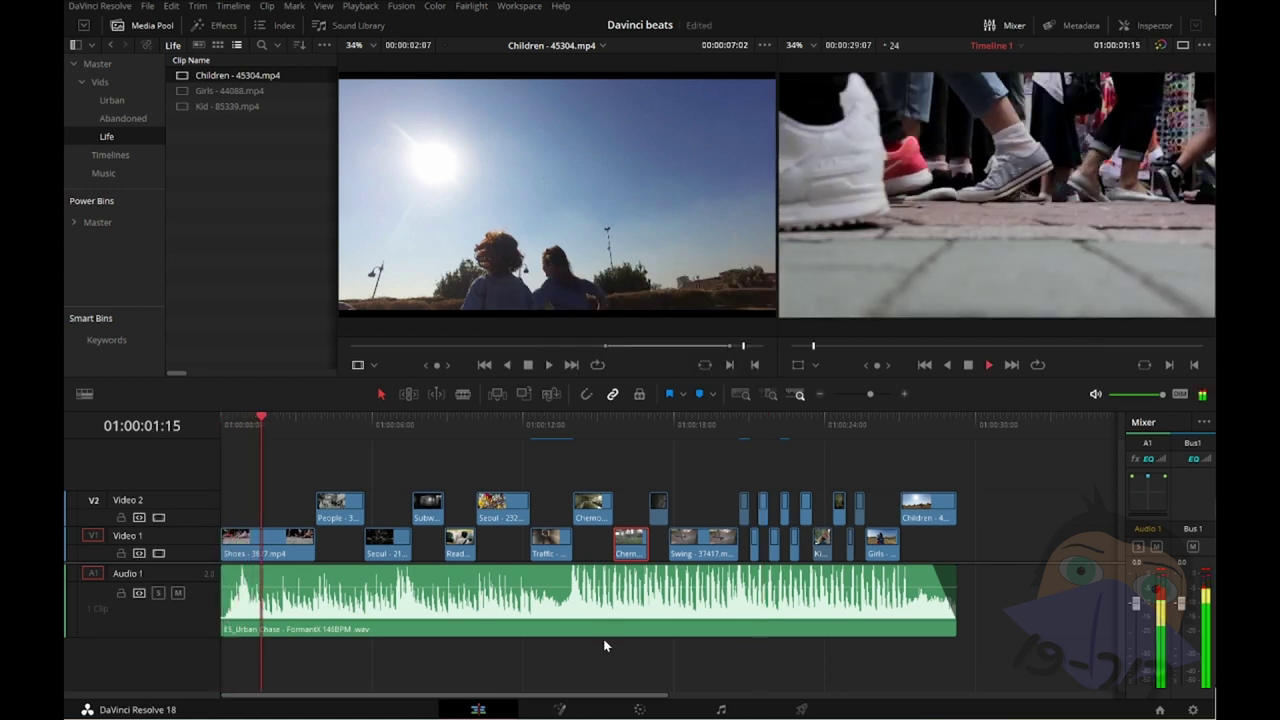
key(ctrl+f)
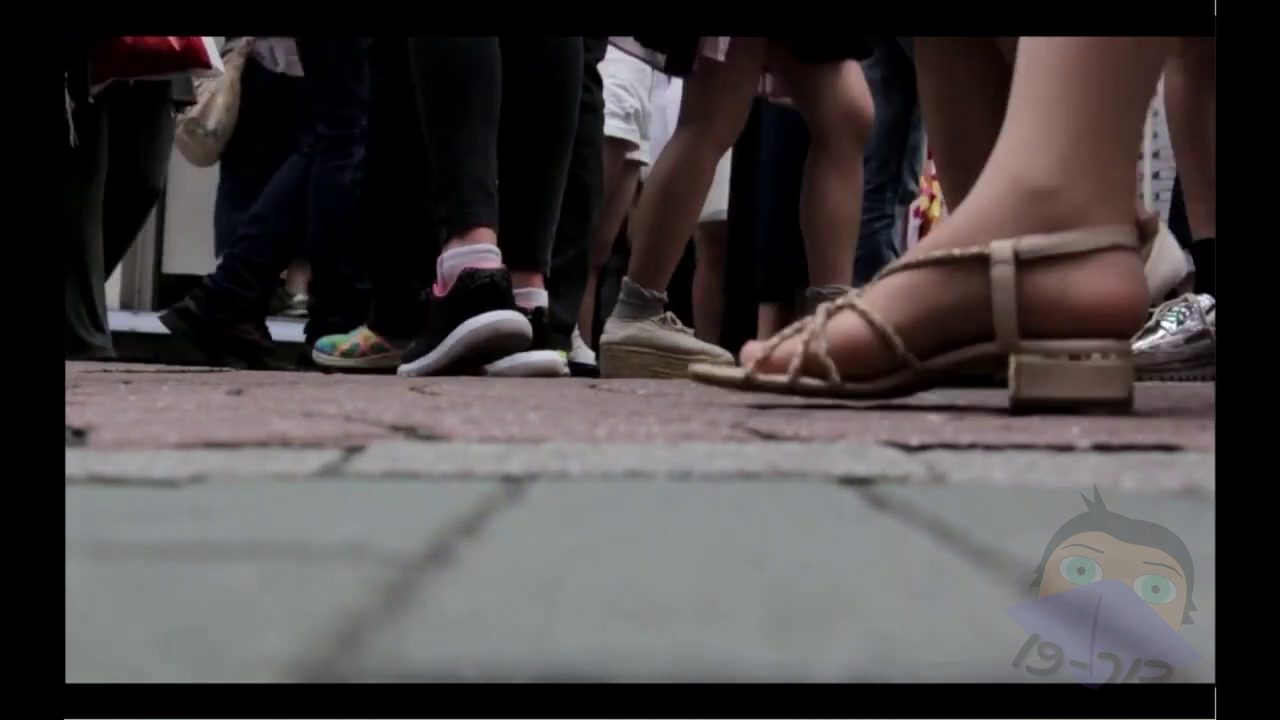
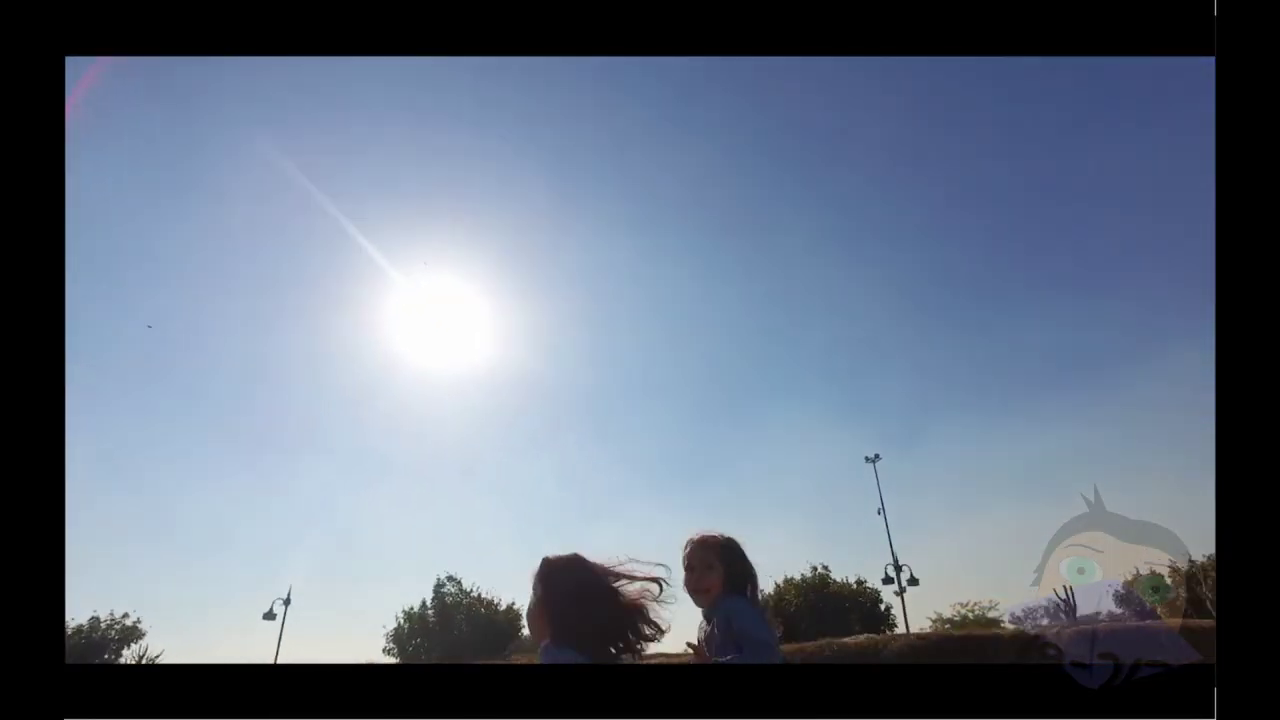
Step: Exit full-screen playback, scrub back through the montage, and switch to the Color page on the abandoned ward clip
mouse_move(630, 641)
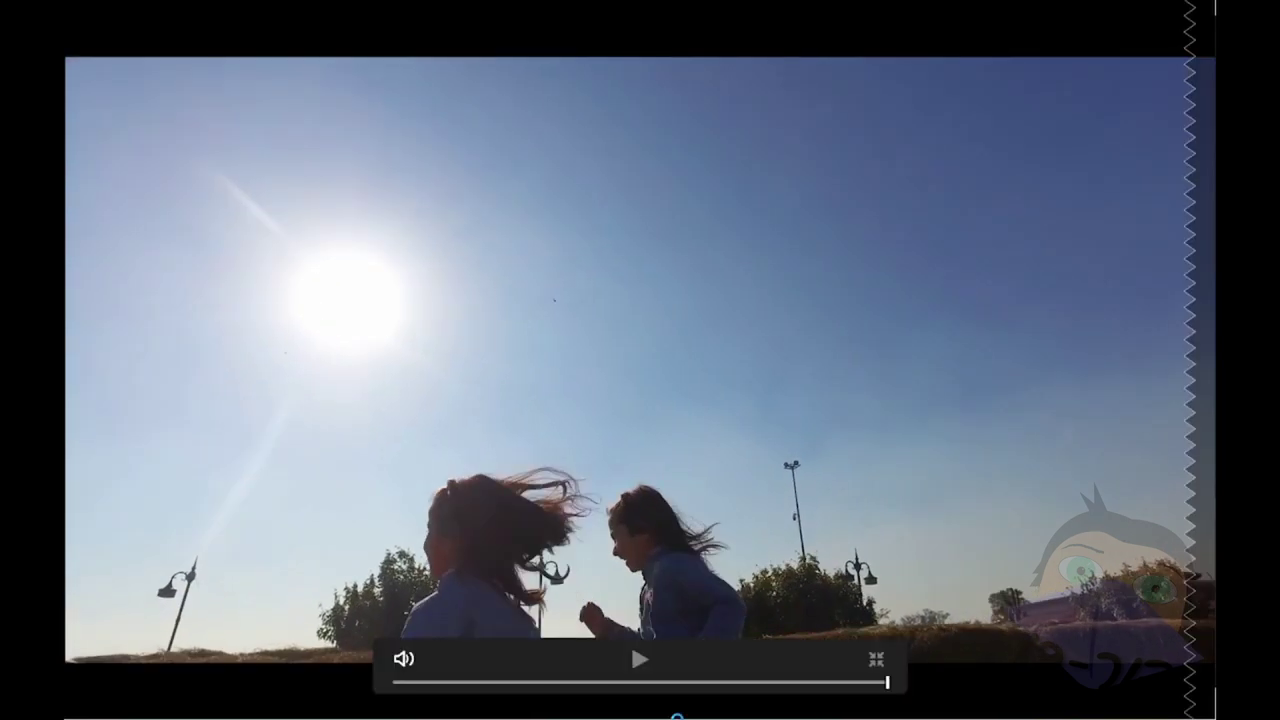
key(Escape)
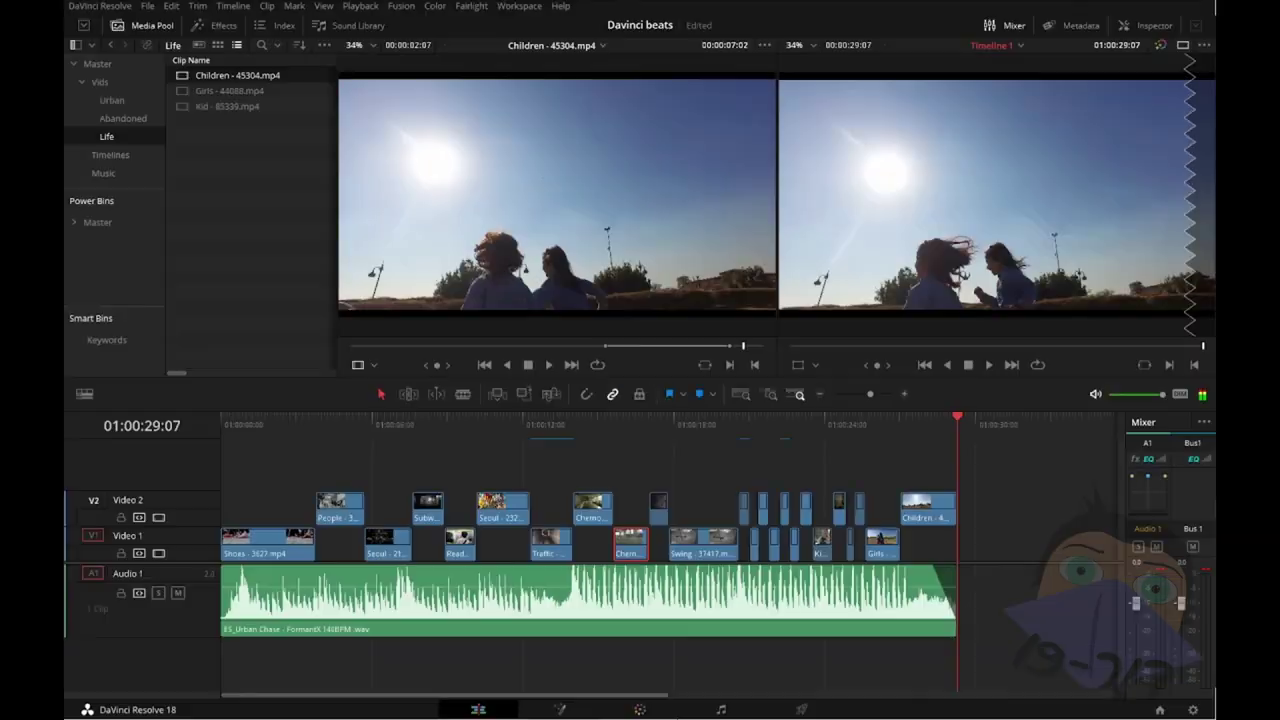
mouse_move(675, 430)
mouse_down()
mouse_move(768, 462)
mouse_move(754, 462)
mouse_up()
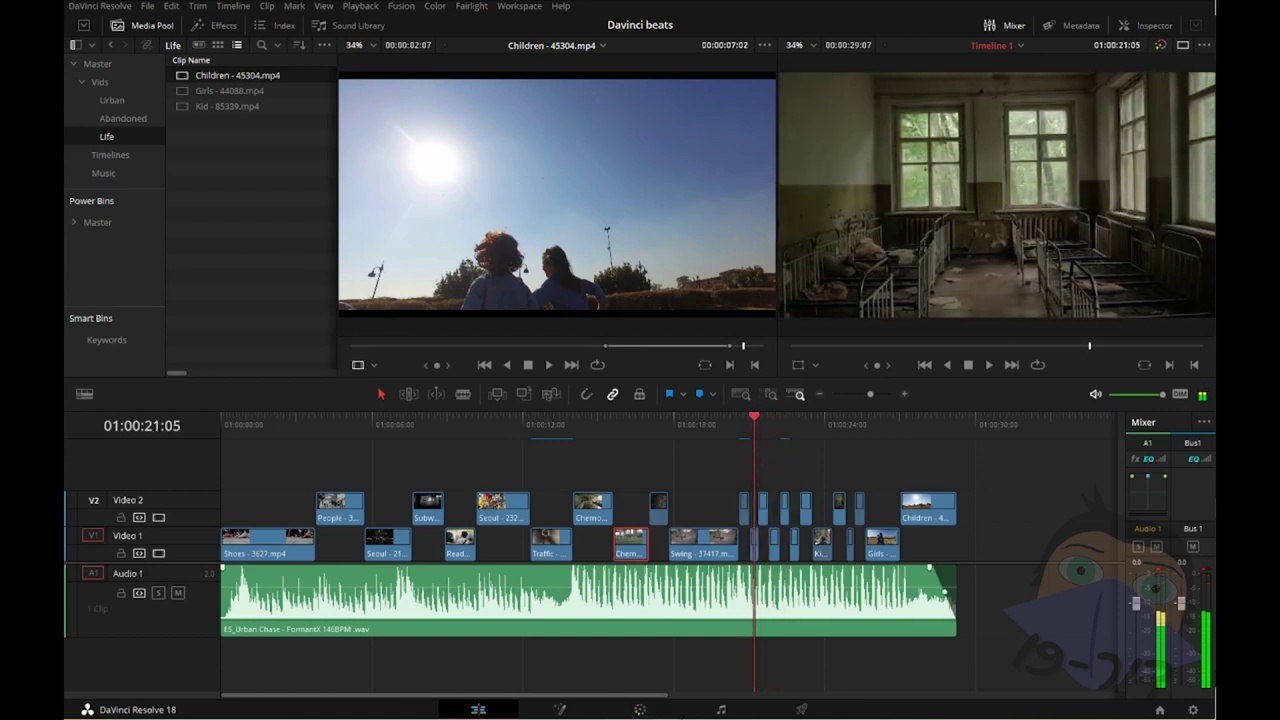
click(640, 710)
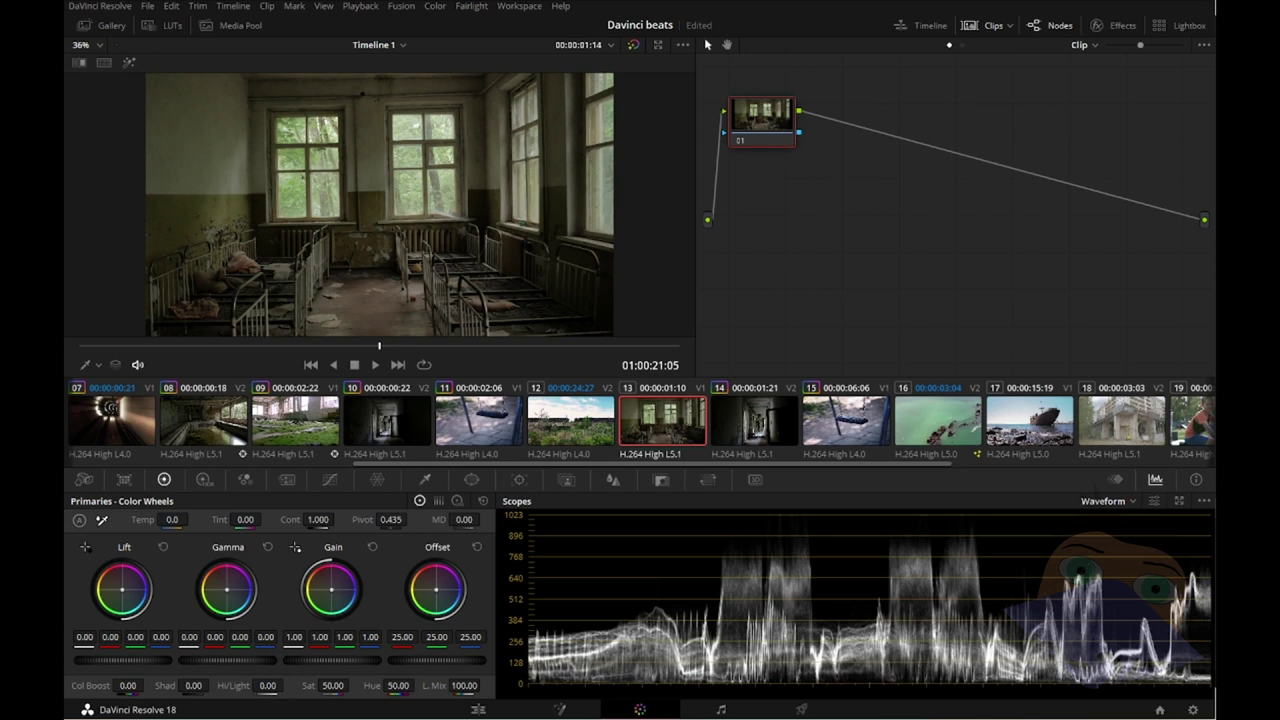
Step: Raise the ward clip's contrast to 1.454 and lower its pivot to 0.129
drag(318, 519, 340, 519)
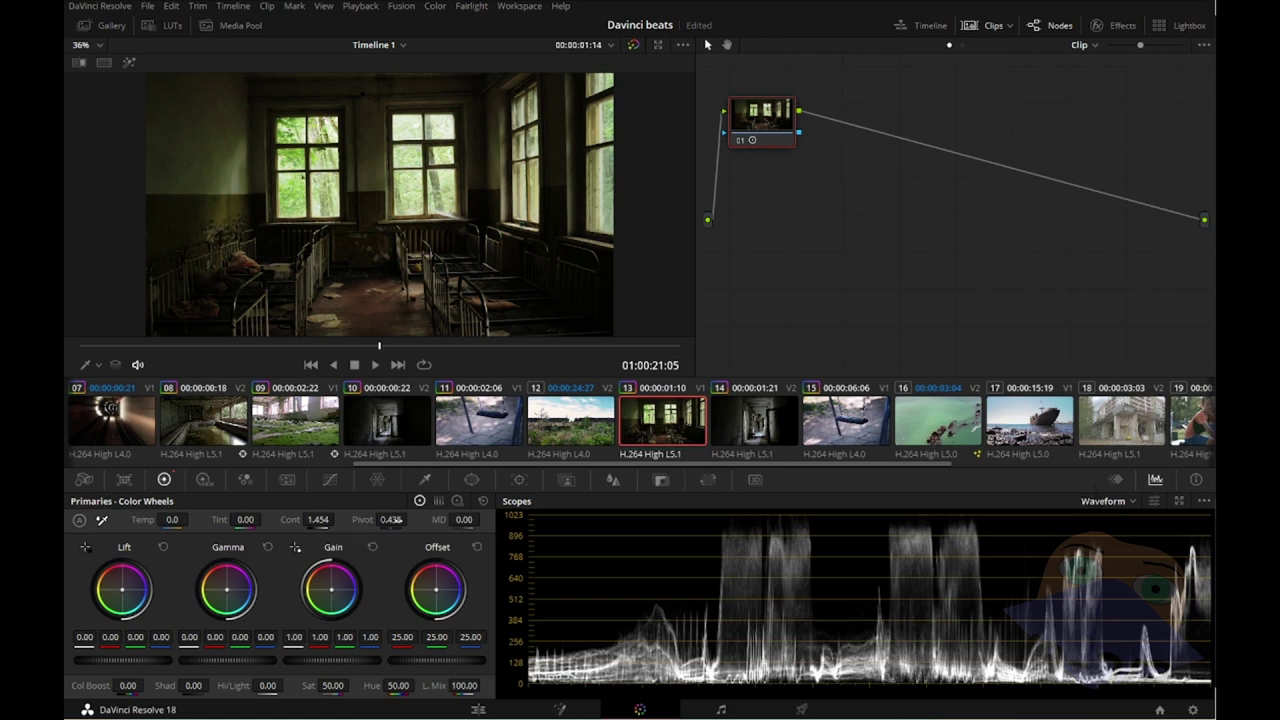
drag(391, 519, 368, 519)
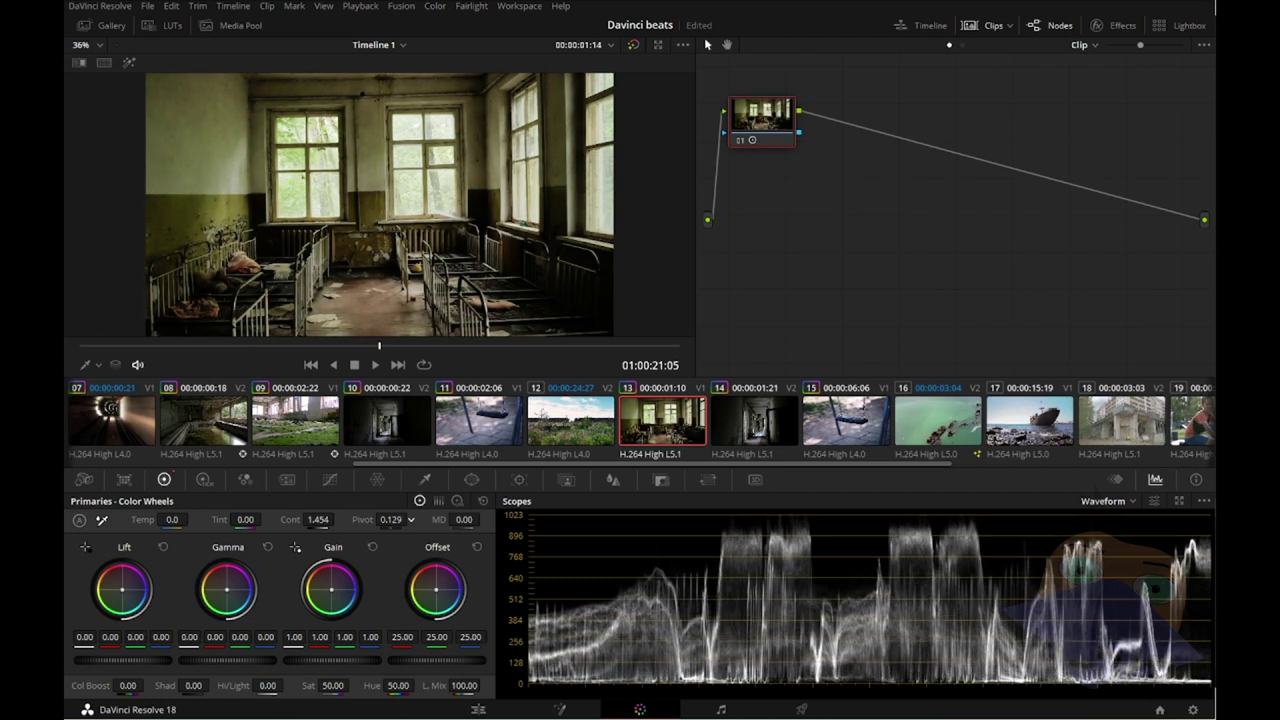
drag(368, 519, 391, 519)
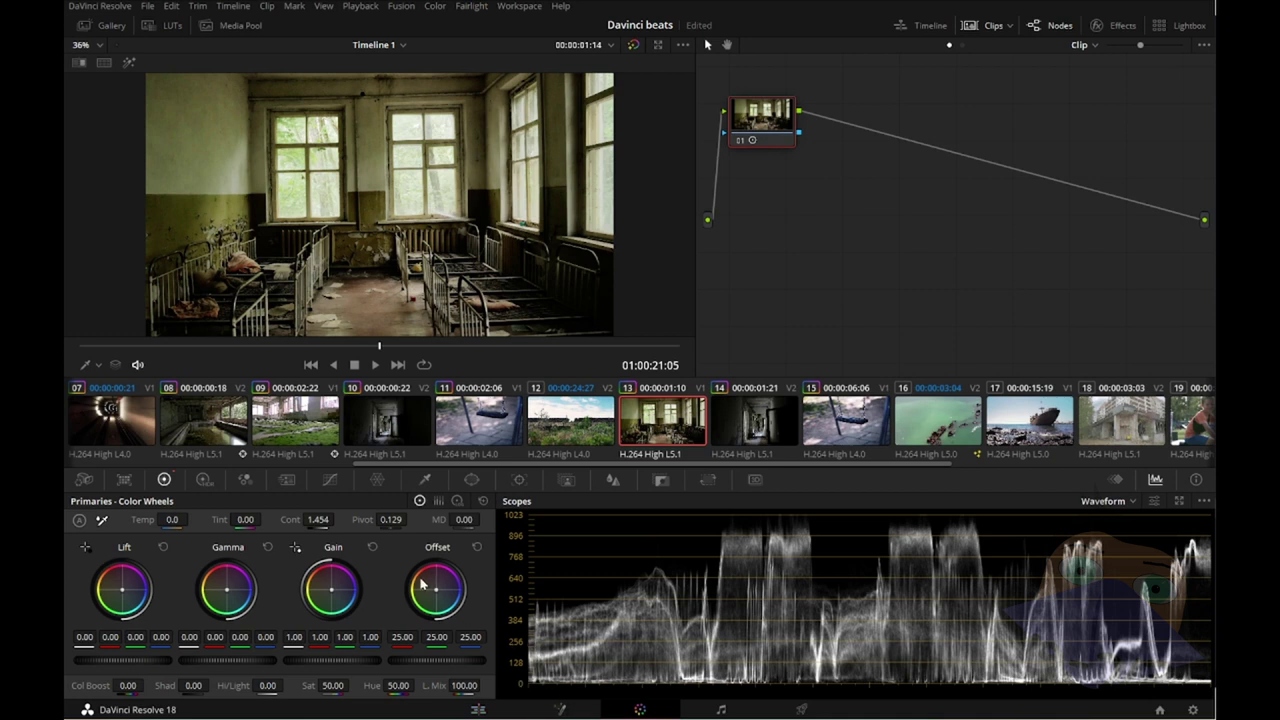
Step: Select clip 20 and copy the ward clip's grade onto it with a middle-click
scroll(885, 440, down, 5)
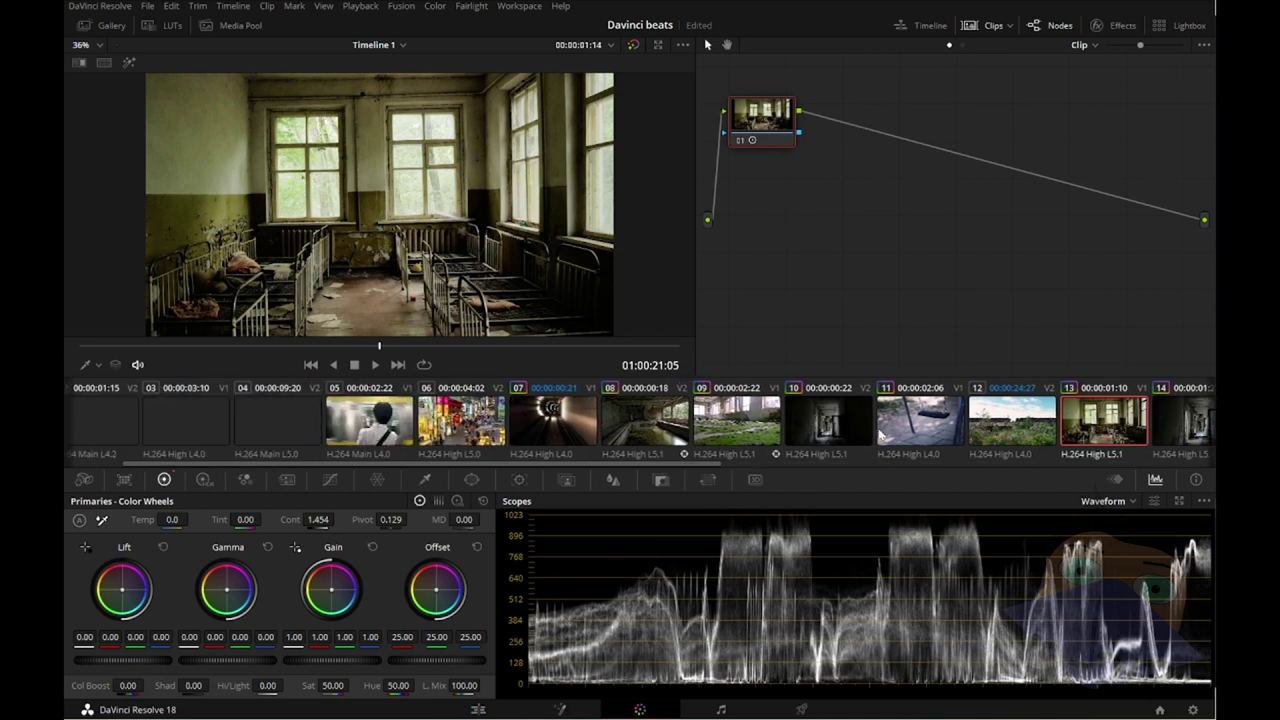
scroll(885, 440, down, 2)
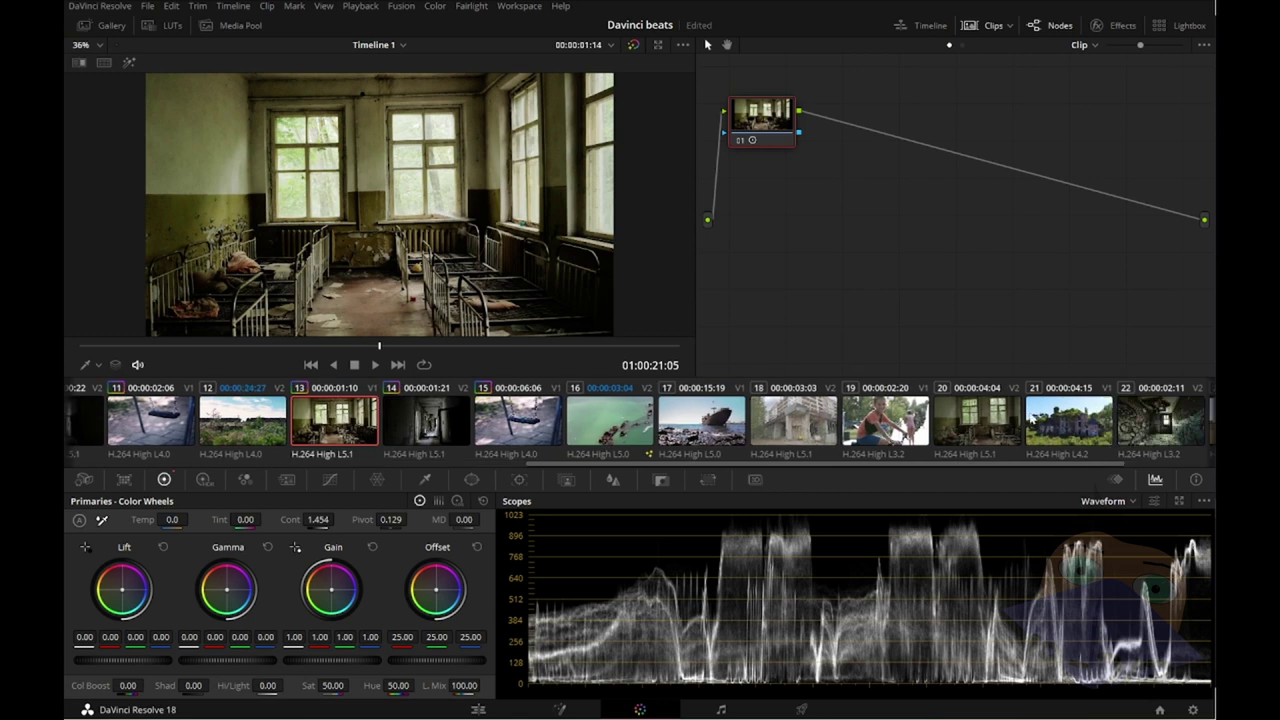
click(988, 428)
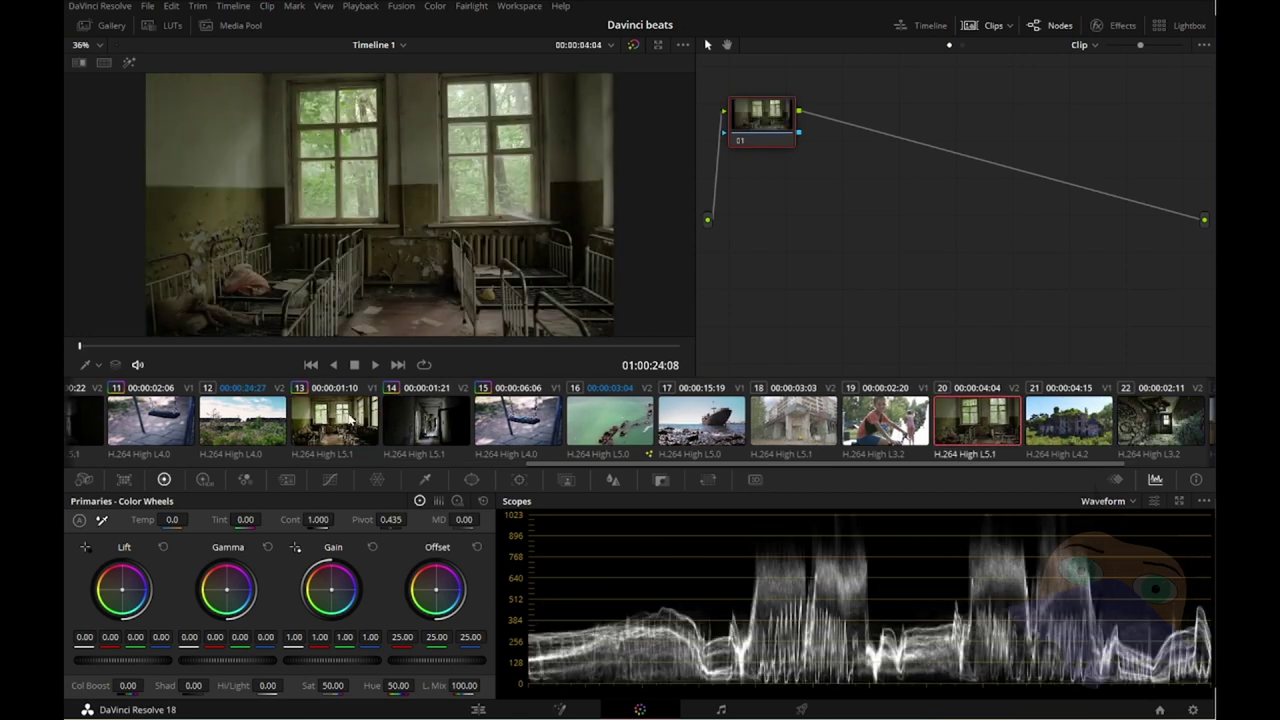
middle_click(349, 420)
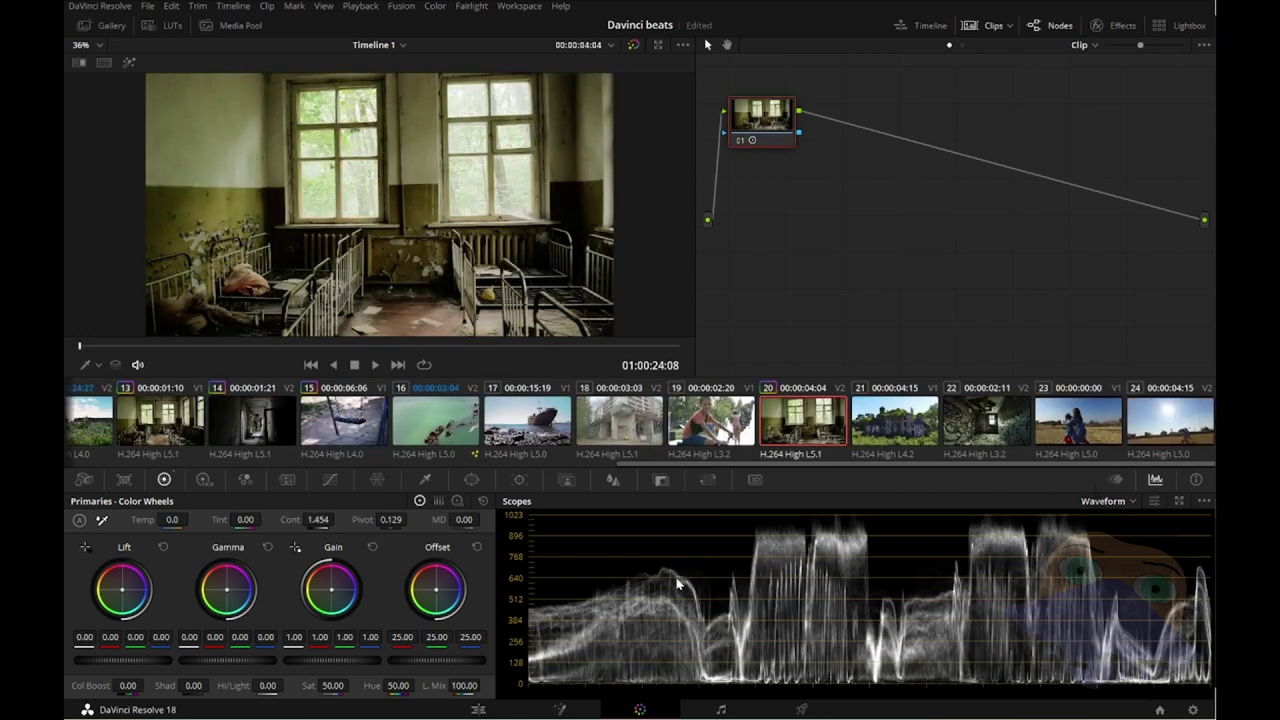
Step: Darken apartment-block clip 18 with offset 12.45 and lift about -0.11, rebalancing the shadow colour
click(624, 430)
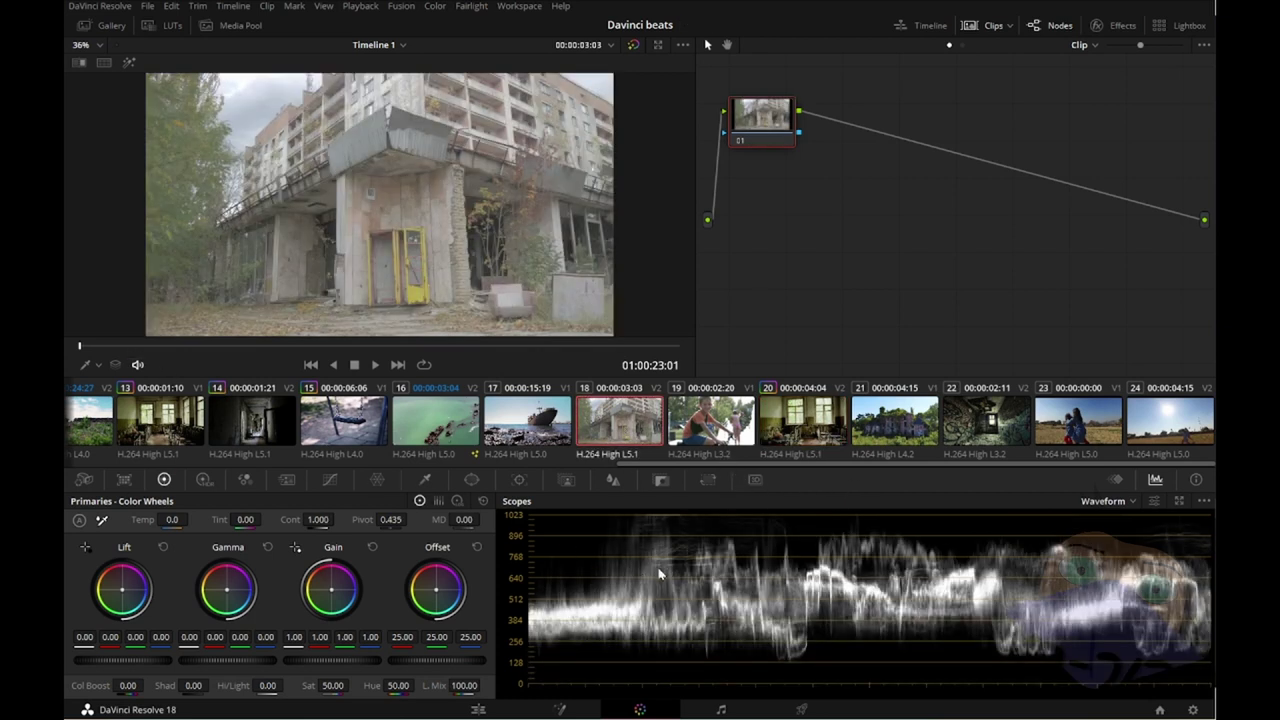
scroll(338, 519, up, 5)
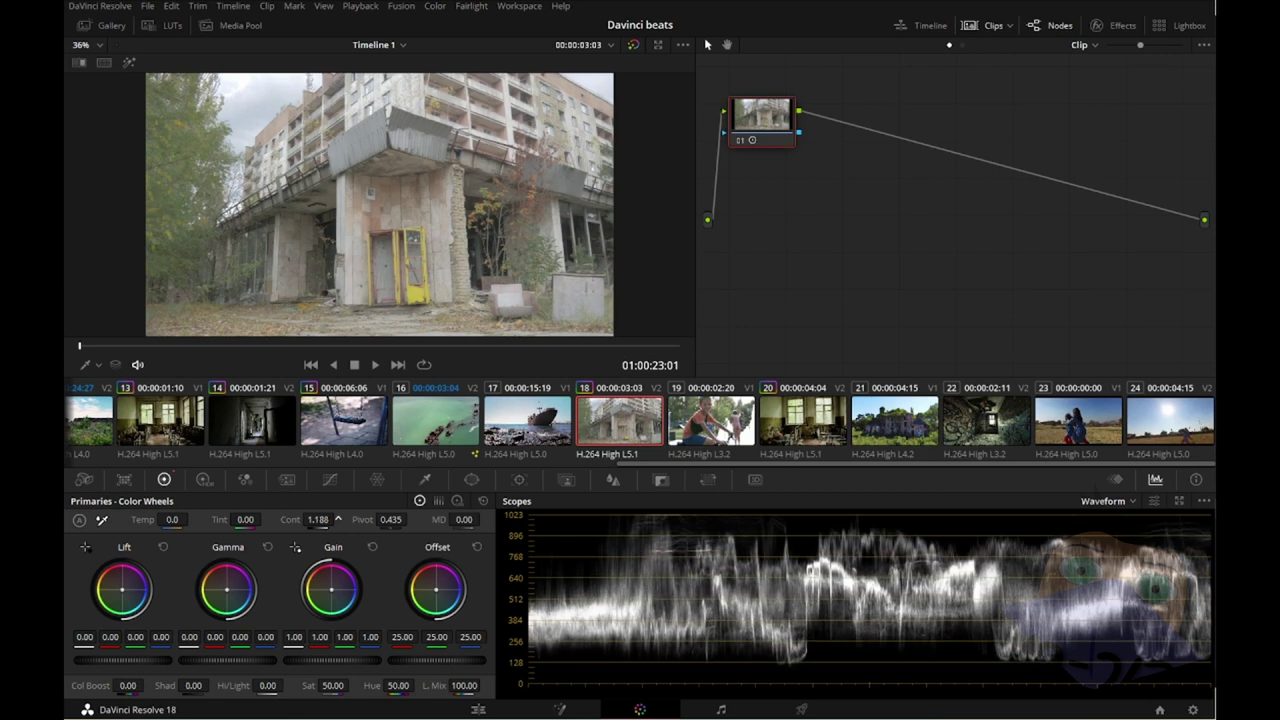
scroll(338, 519, up, 3)
scroll(338, 519, up, 3)
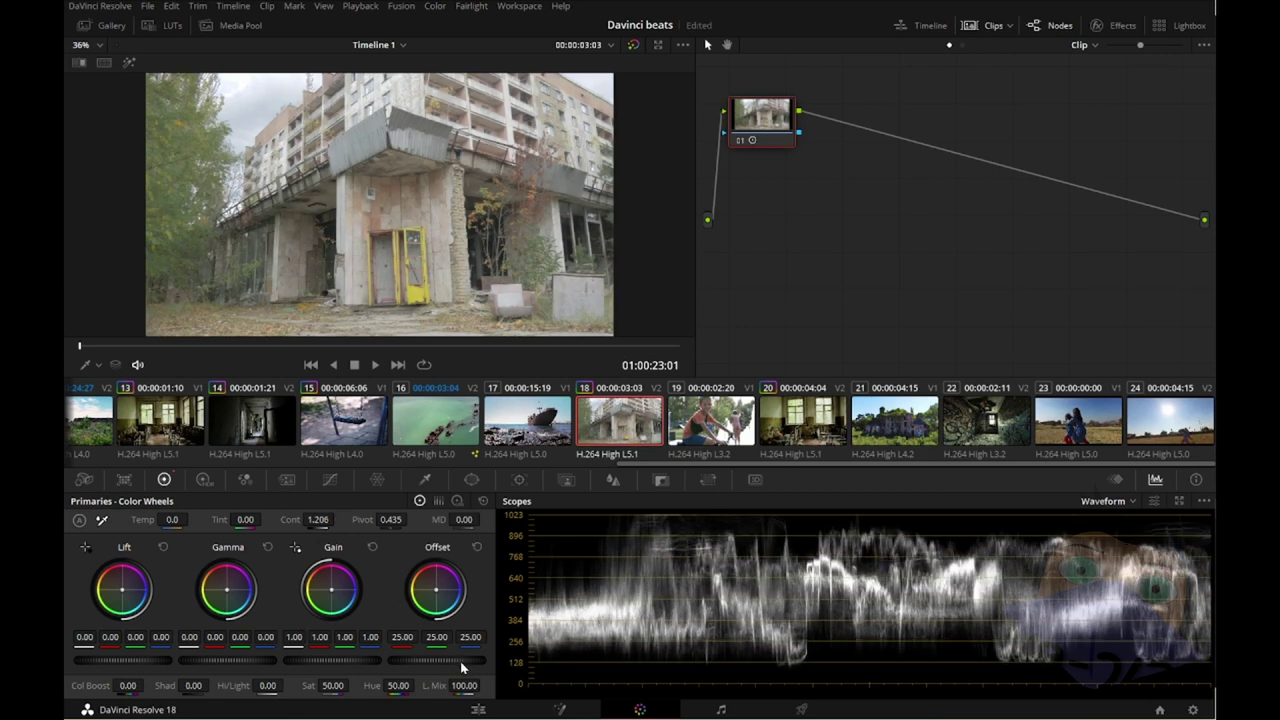
drag(460, 661, 394, 661)
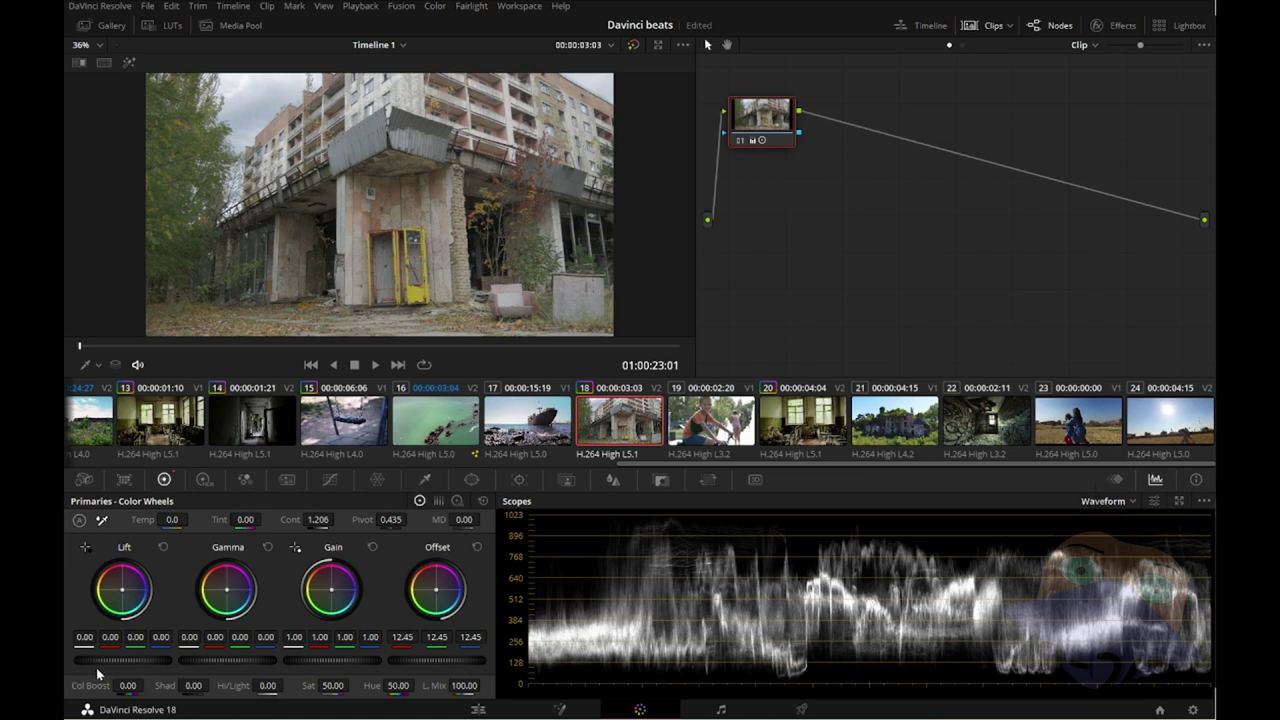
drag(122, 661, 115, 661)
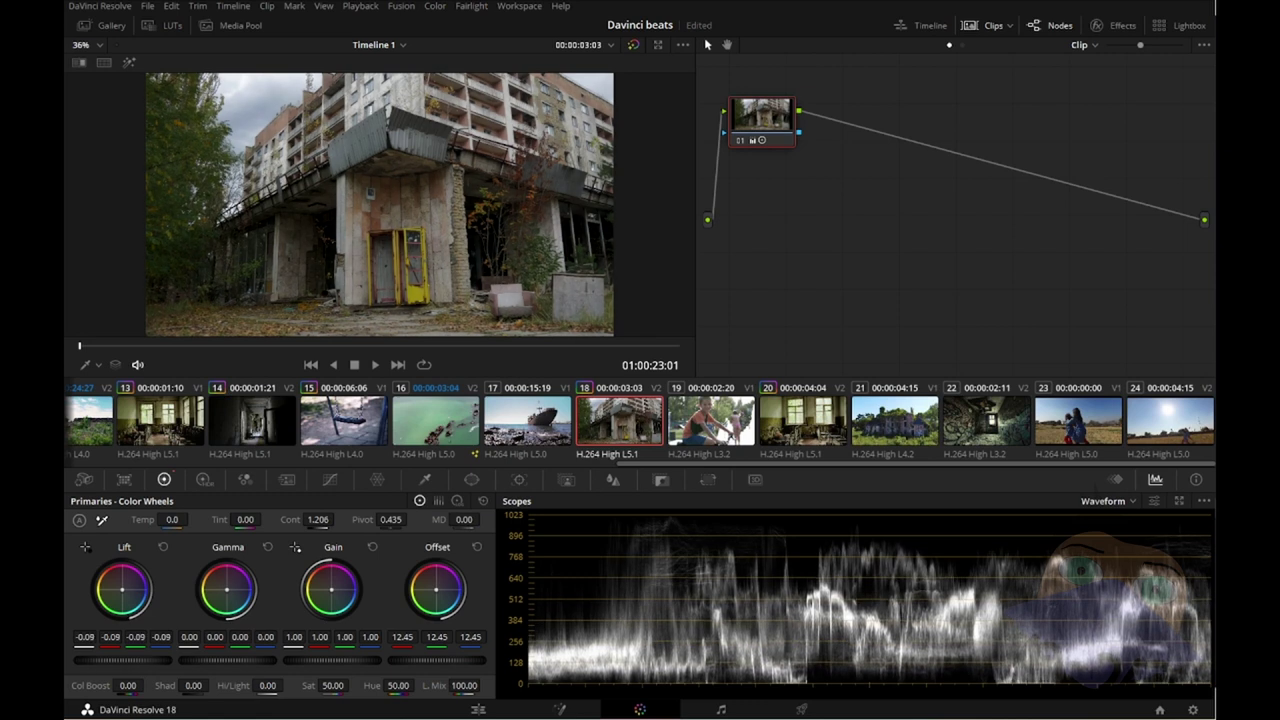
drag(115, 661, 113, 661)
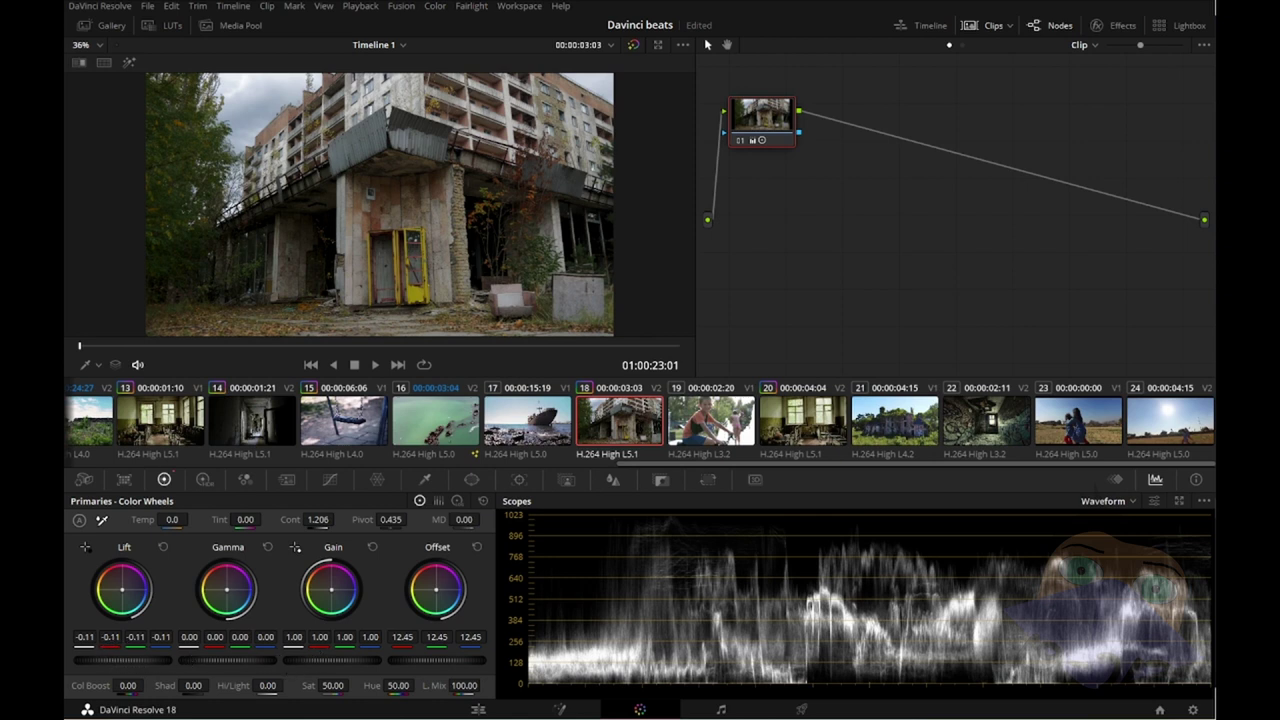
drag(110, 637, 107, 637)
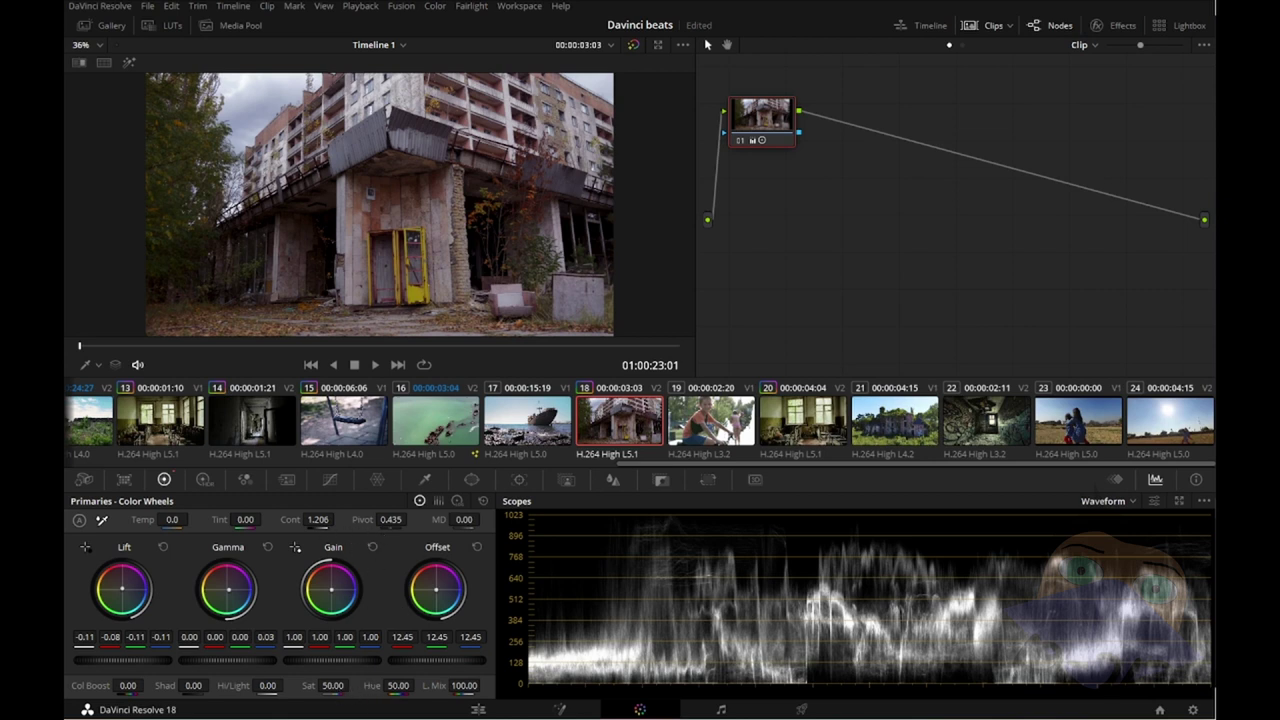
Step: Set saturation to 66.20 and midtone detail to 10.00, save, and move to clip 19
drag(352, 685, 352, 685)
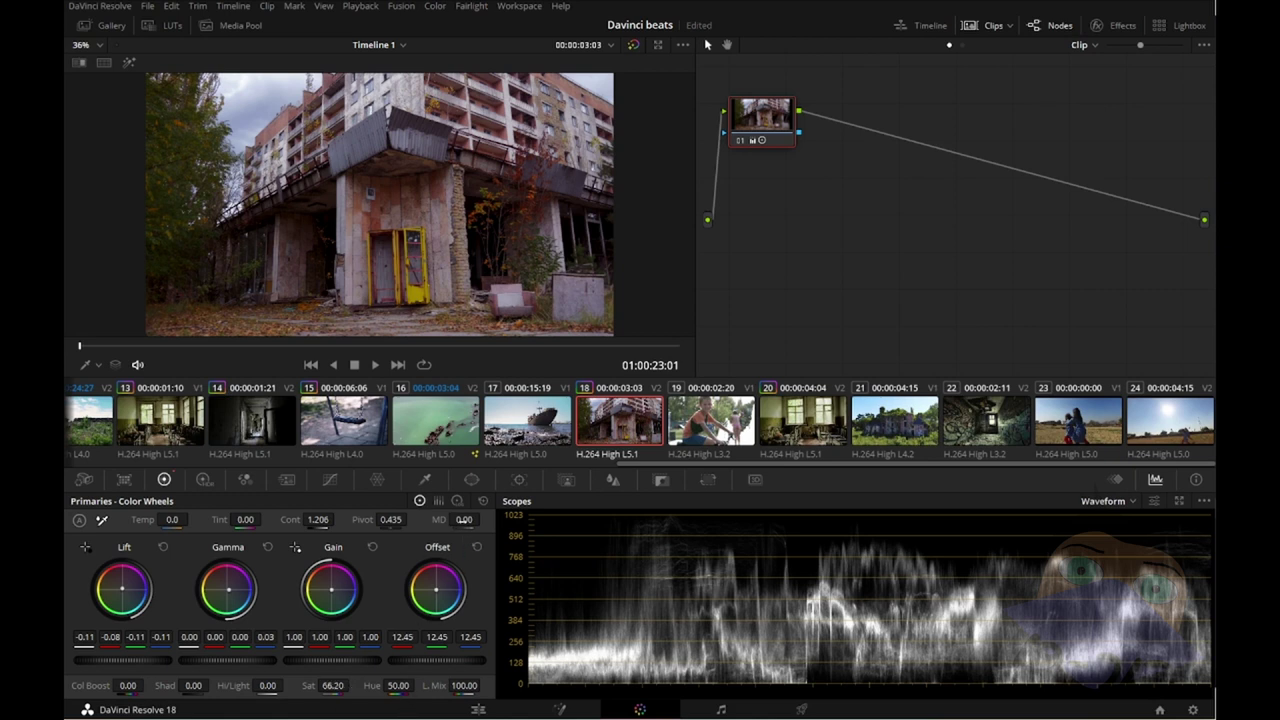
drag(464, 519, 470, 519)
key(ctrl+s)
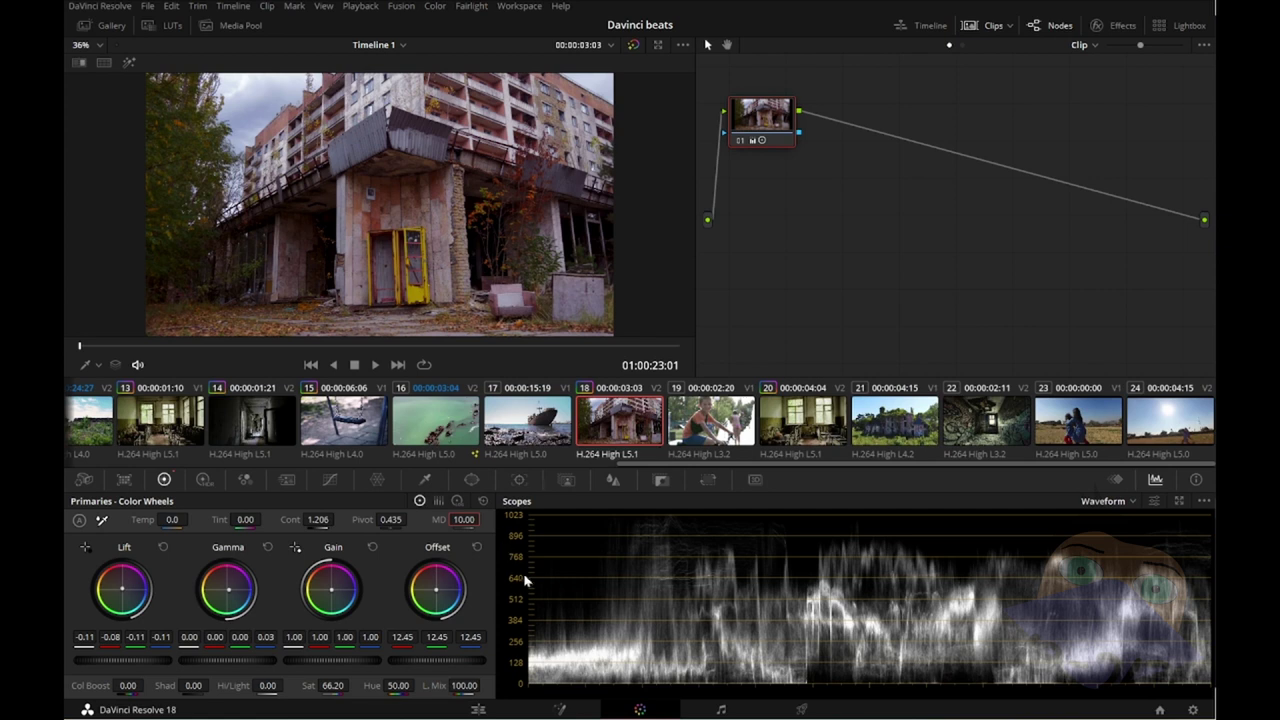
key(Down)
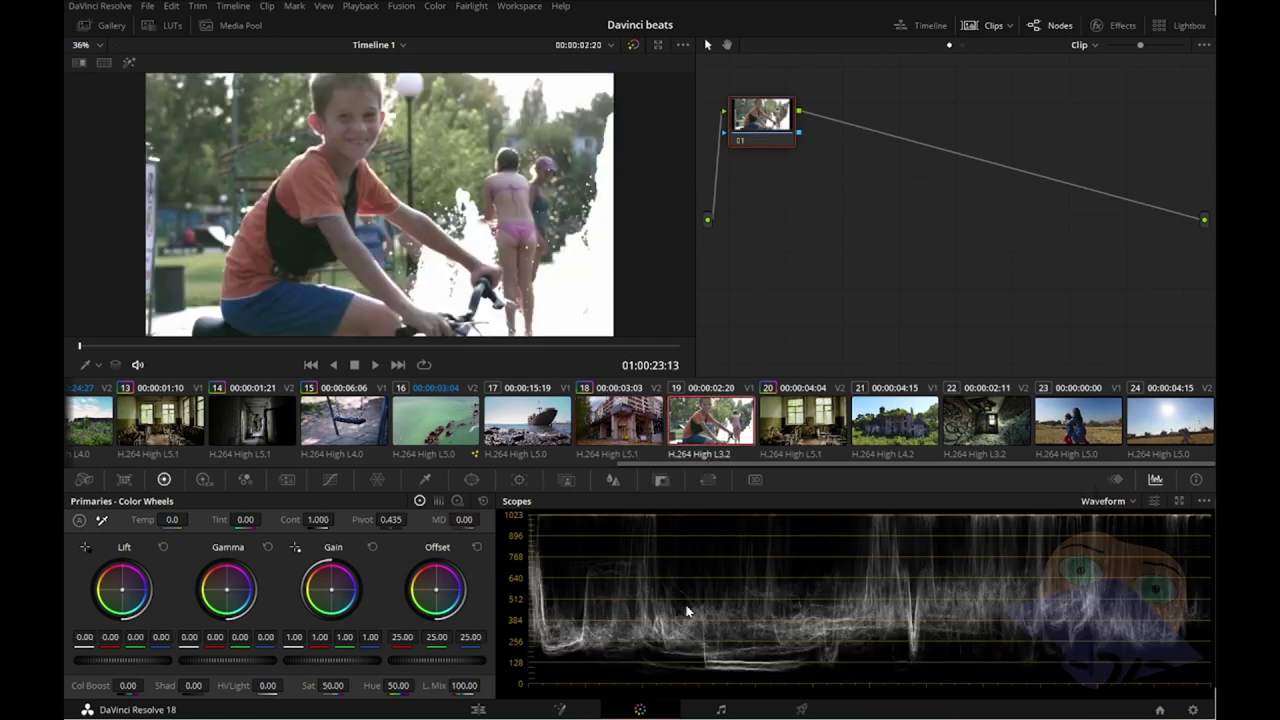
Step: Preview the boy-on-bike clip, then set offset 12.70, lift 0.04 and gamma 0.01
mouse_move(100, 350)
mouse_down()
mouse_move(315, 366)
mouse_move(305, 372)
mouse_move(205, 364)
mouse_move(553, 365)
mouse_move(302, 350)
mouse_up()
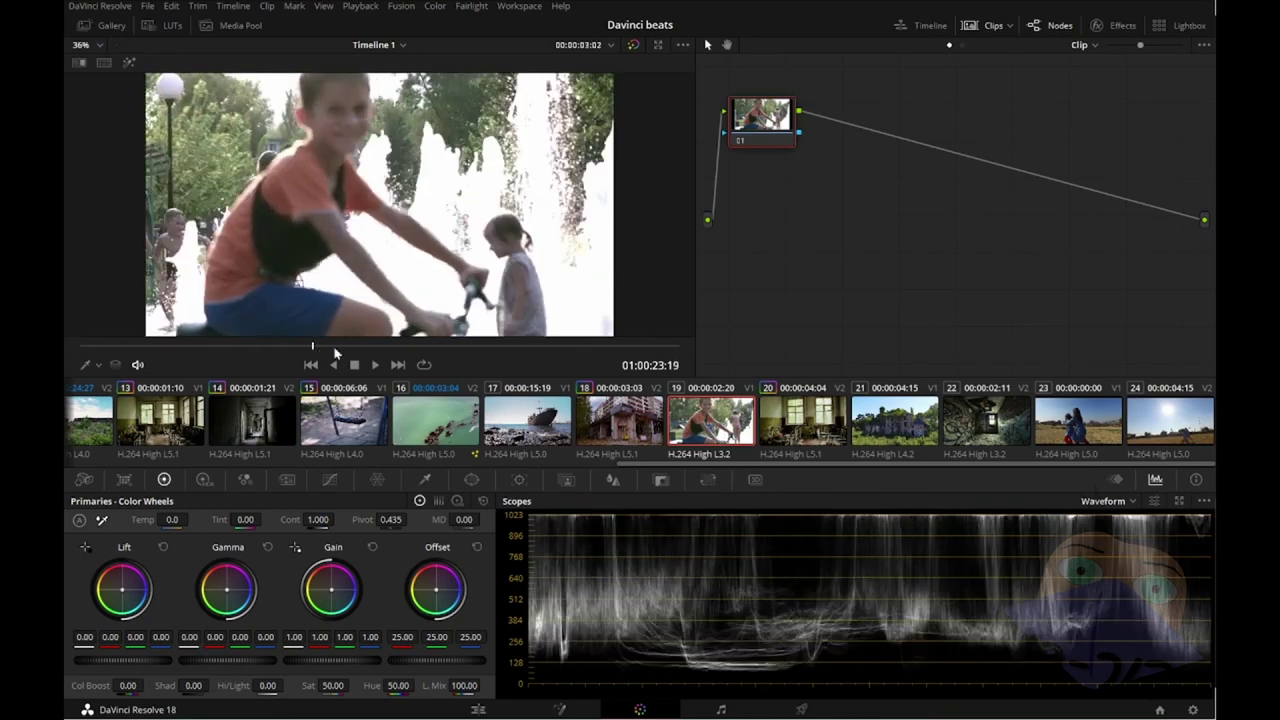
mouse_move(302, 350)
mouse_down()
mouse_move(513, 348)
mouse_move(284, 361)
mouse_move(446, 352)
mouse_up()
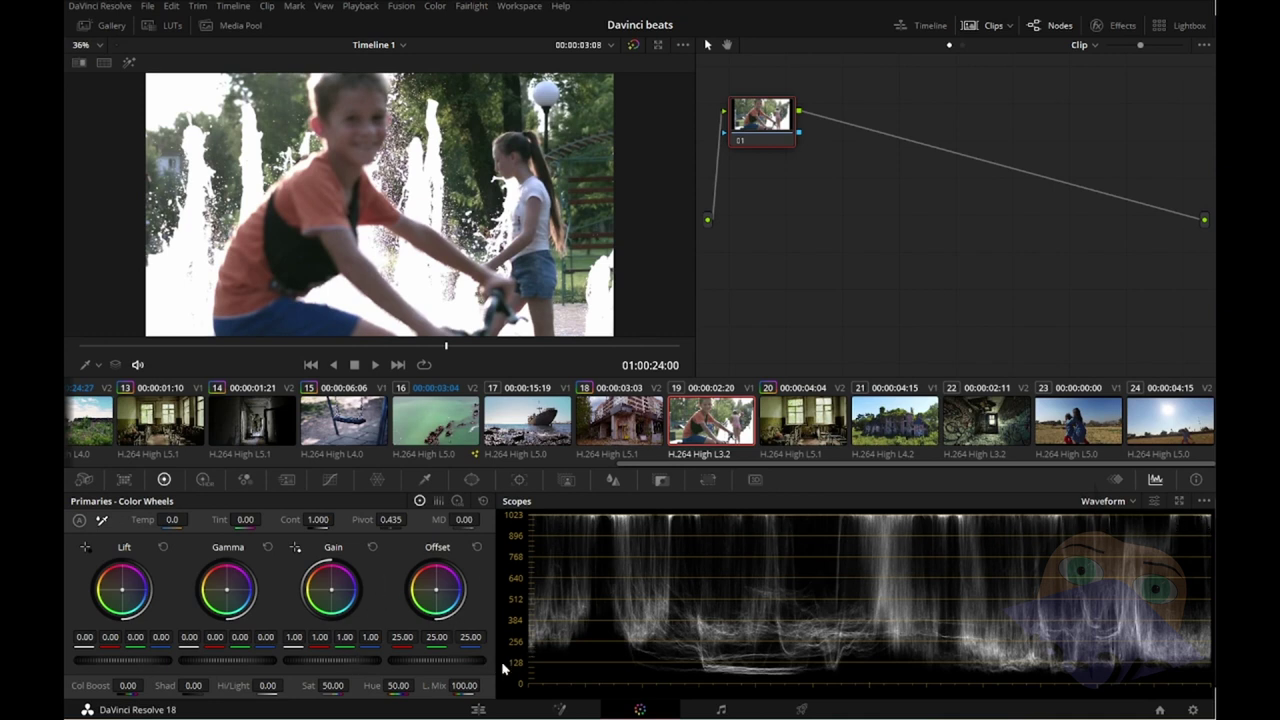
drag(437, 660, 400, 660)
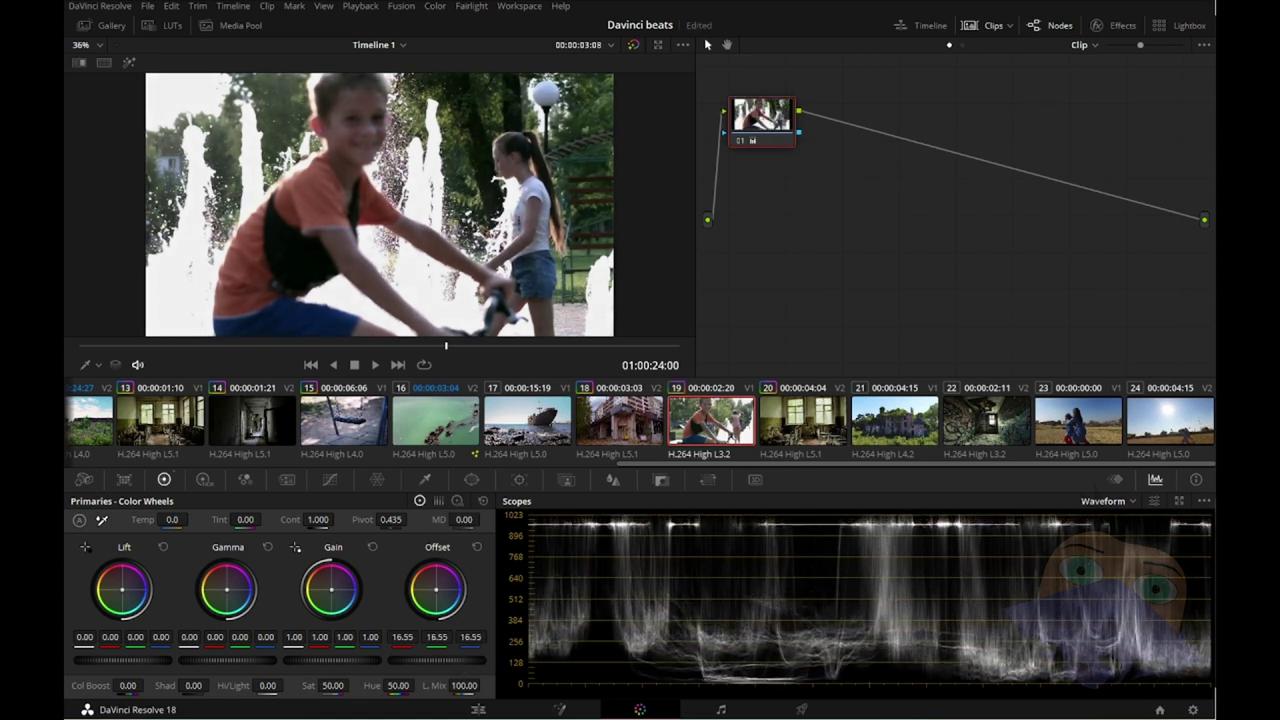
mouse_move(400, 660)
mouse_down()
mouse_move(426, 660)
mouse_move(360, 660)
mouse_up()
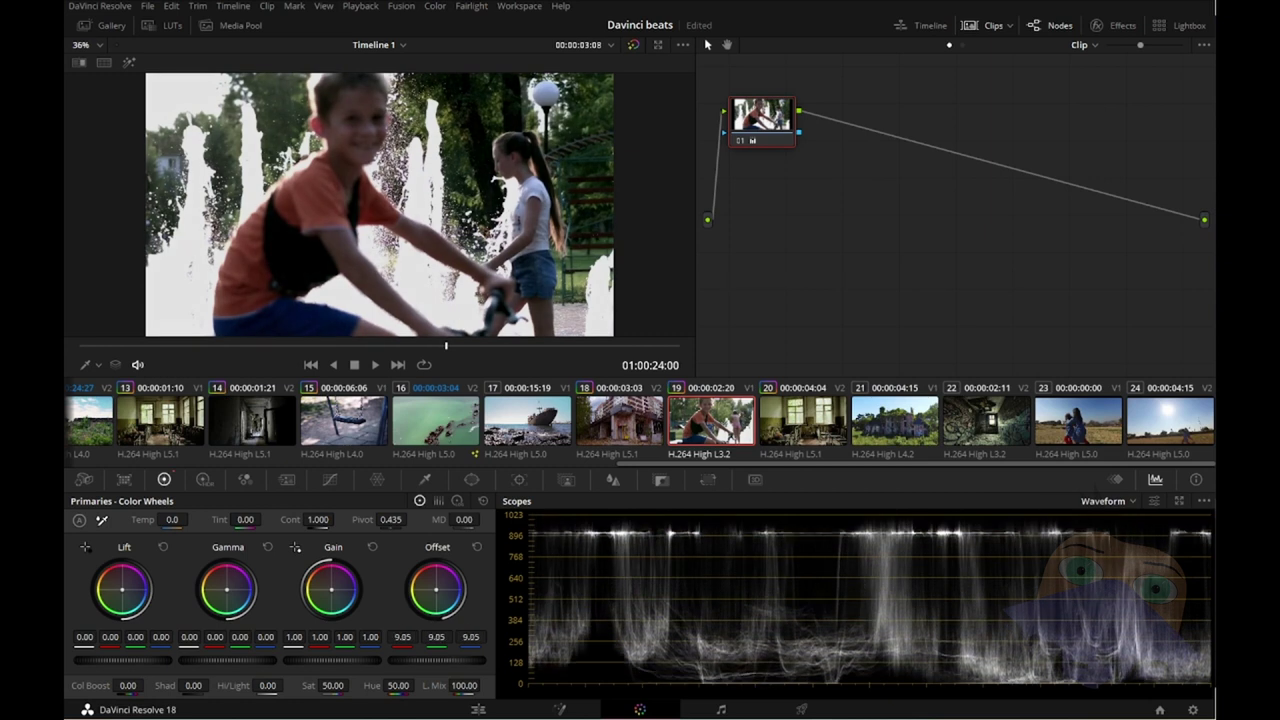
drag(437, 660, 443, 677)
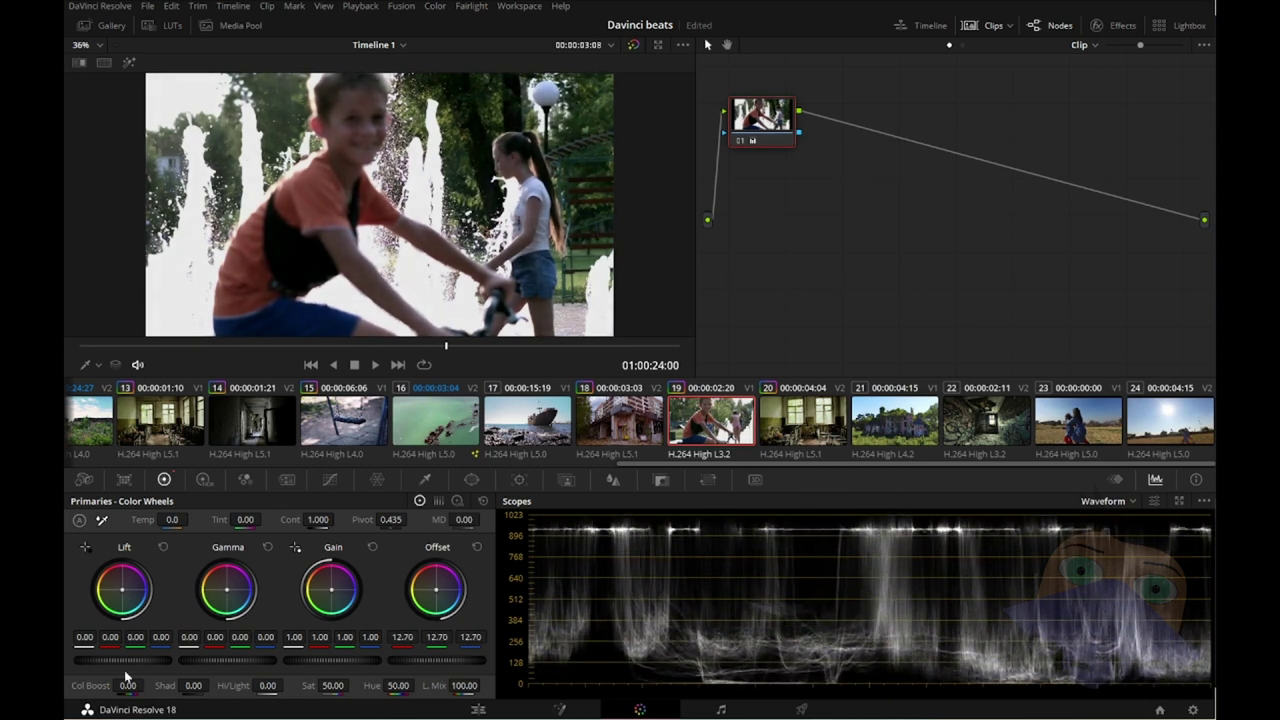
drag(122, 660, 130, 660)
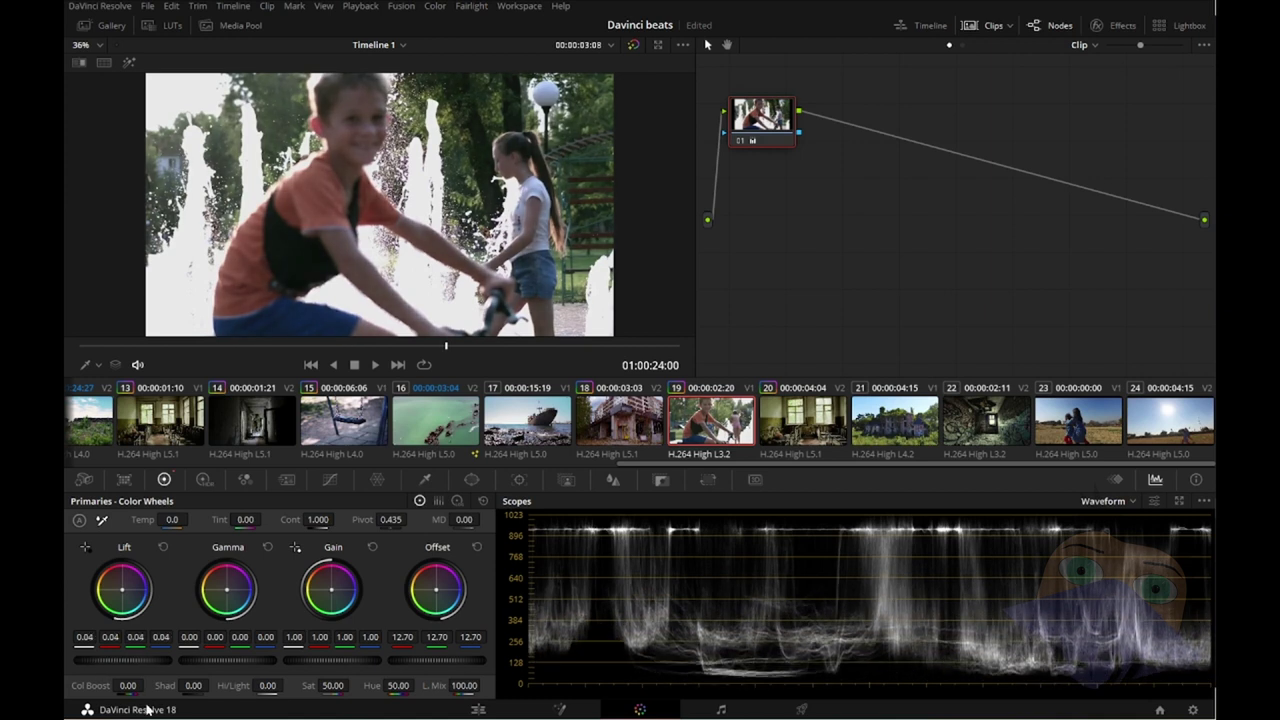
drag(258, 662, 260, 662)
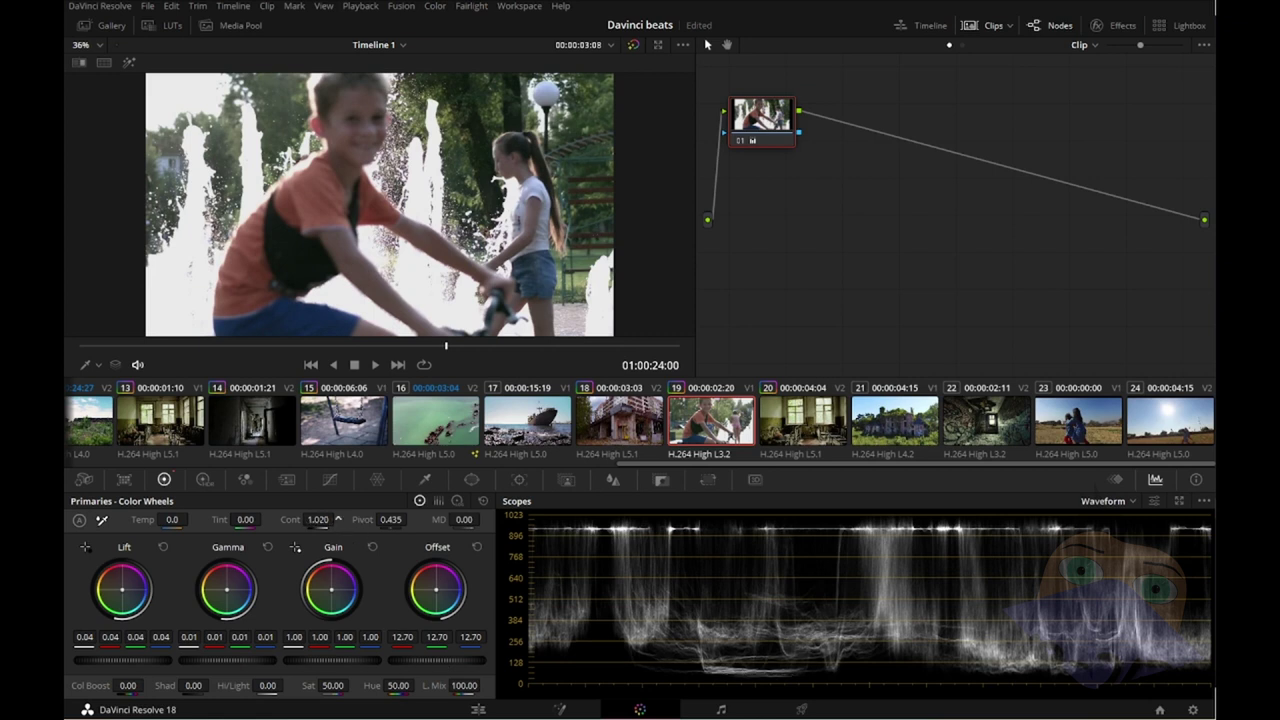
Step: Raise clip 19's contrast to 1.134 and adjust its pivot, checking an earlier frame
mouse_move(318, 520)
mouse_down()
mouse_move(338, 519)
mouse_move(328, 548)
mouse_up()
drag(388, 519, 480, 519)
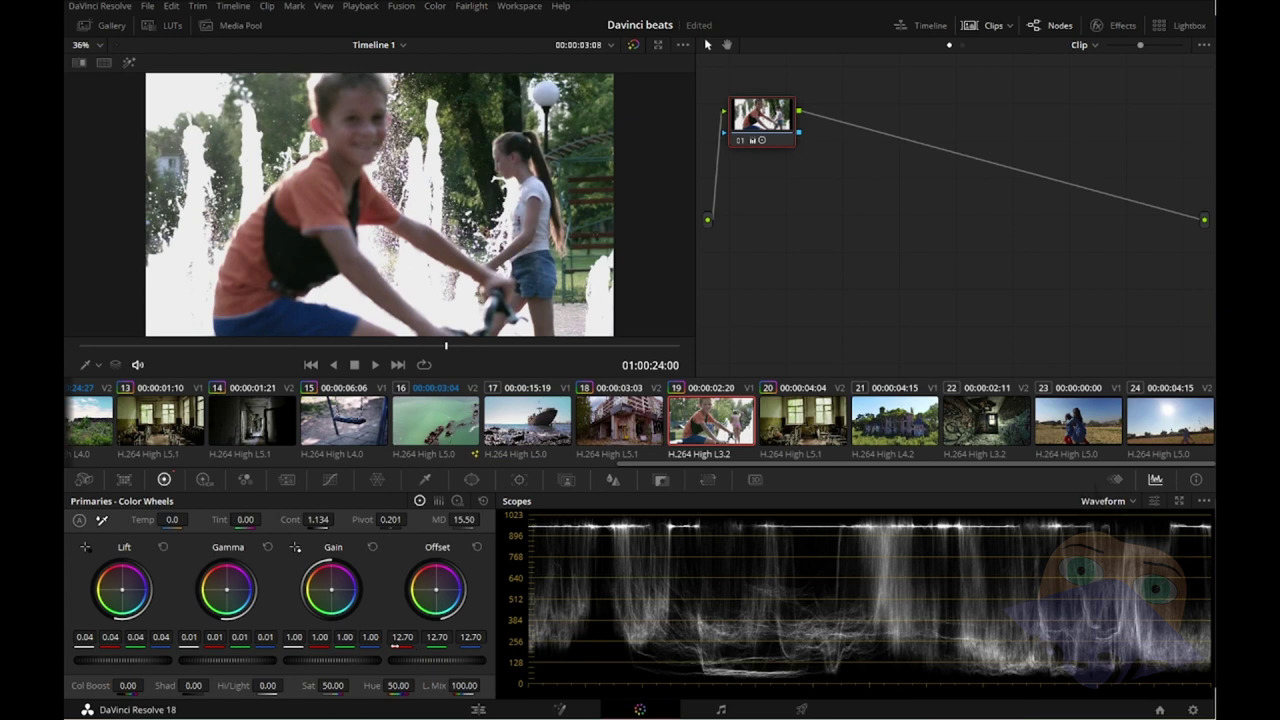
mouse_move(290, 348)
mouse_down()
mouse_move(212, 350)
mouse_move(608, 362)
mouse_up()
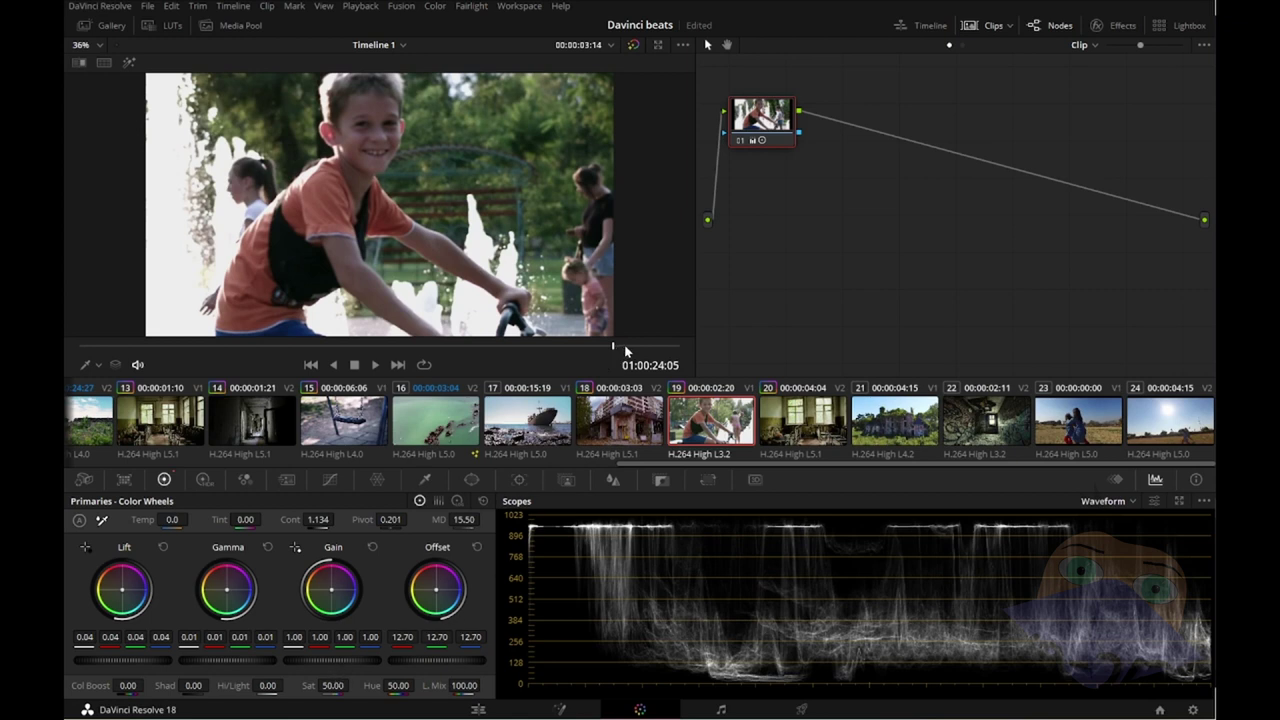
click(658, 353)
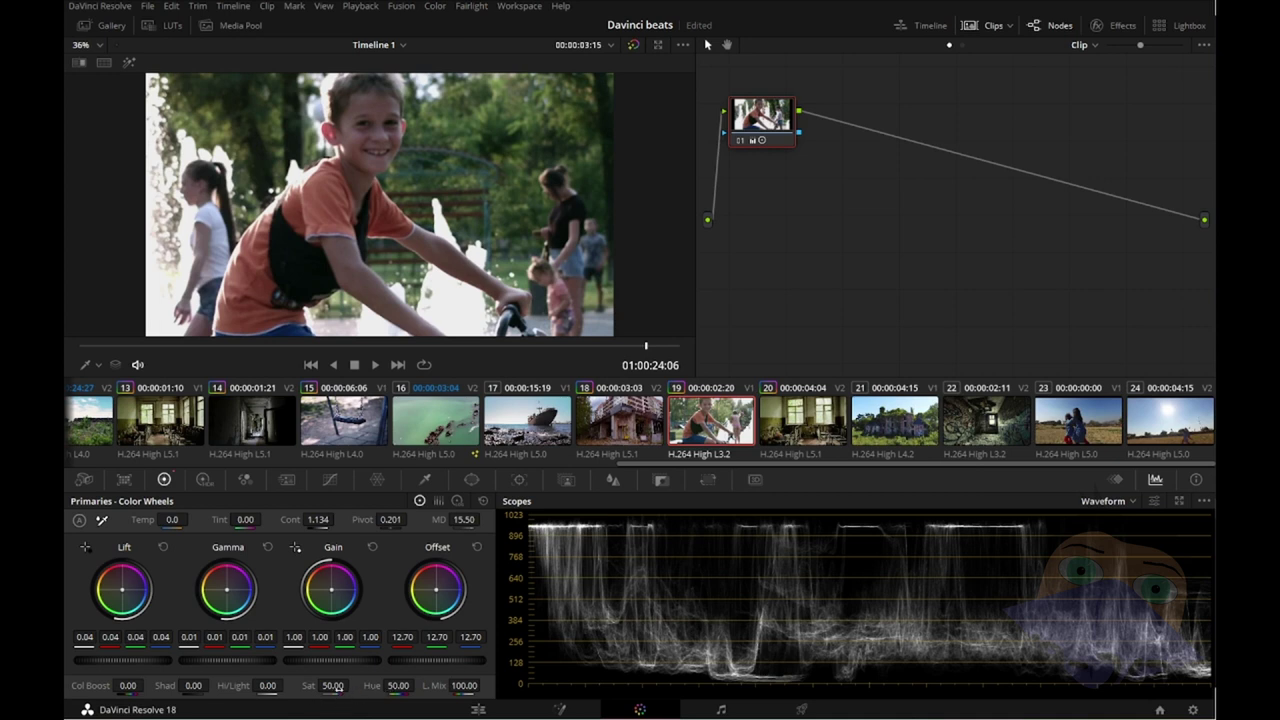
Step: Lower shadows to -20.50 and set saturation to 54.40, then load overgrown house clip 21
drag(194, 686, 212, 686)
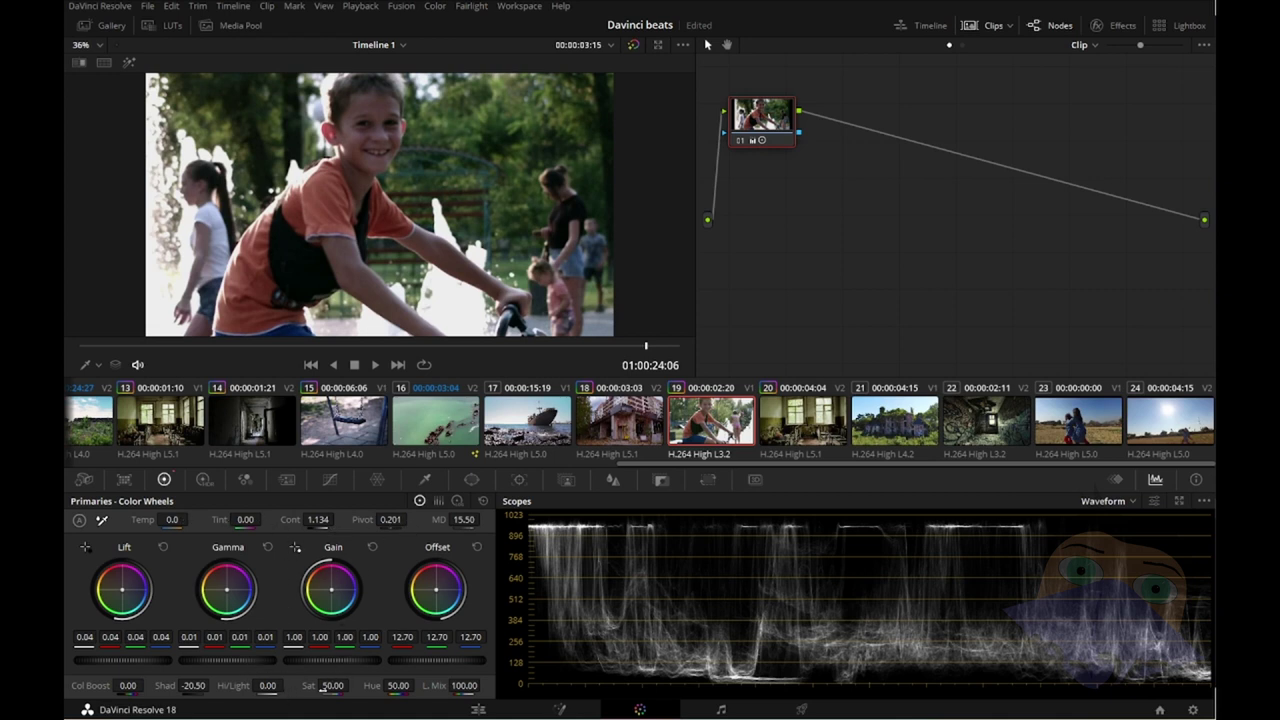
drag(353, 685, 353, 685)
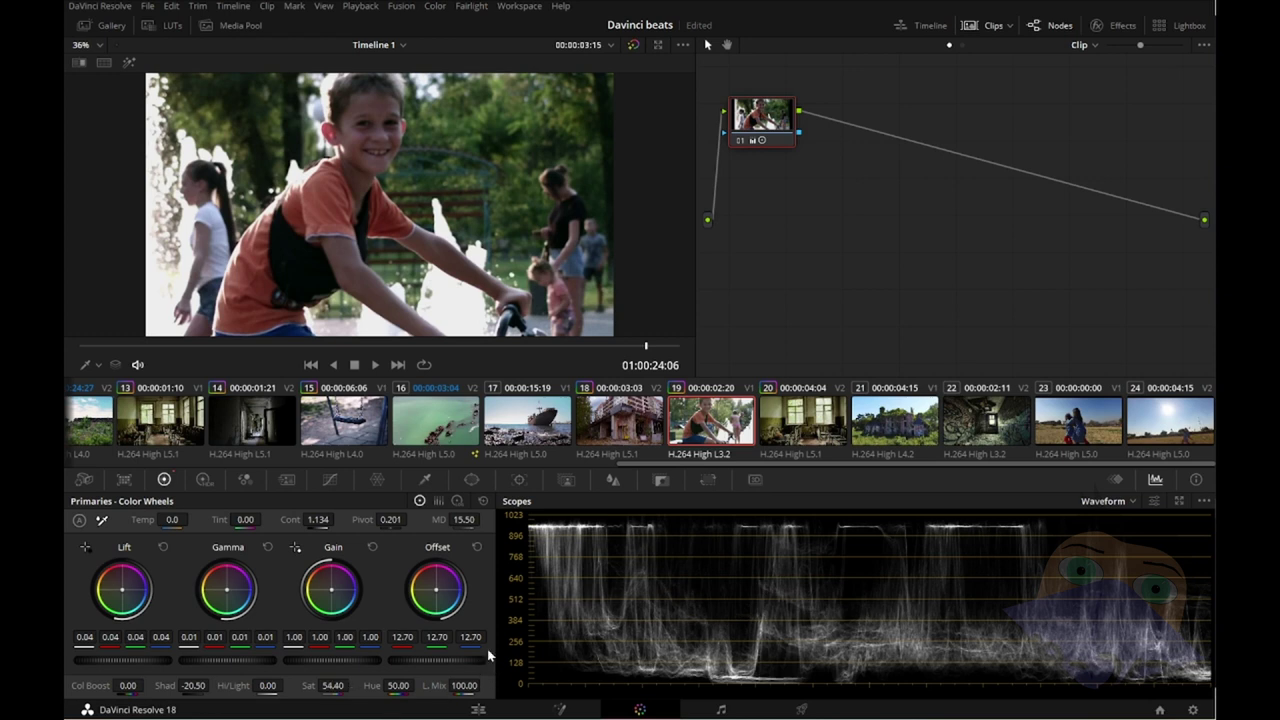
drag(140, 348, 683, 345)
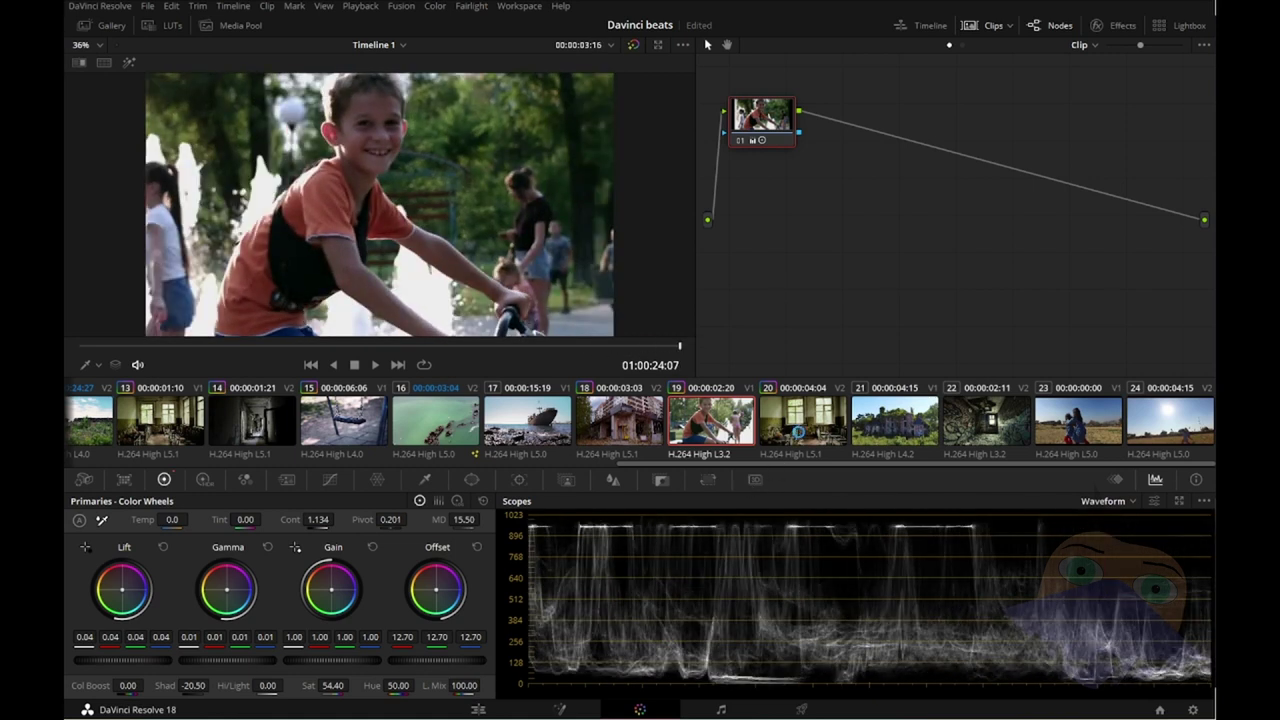
click(797, 432)
click(910, 425)
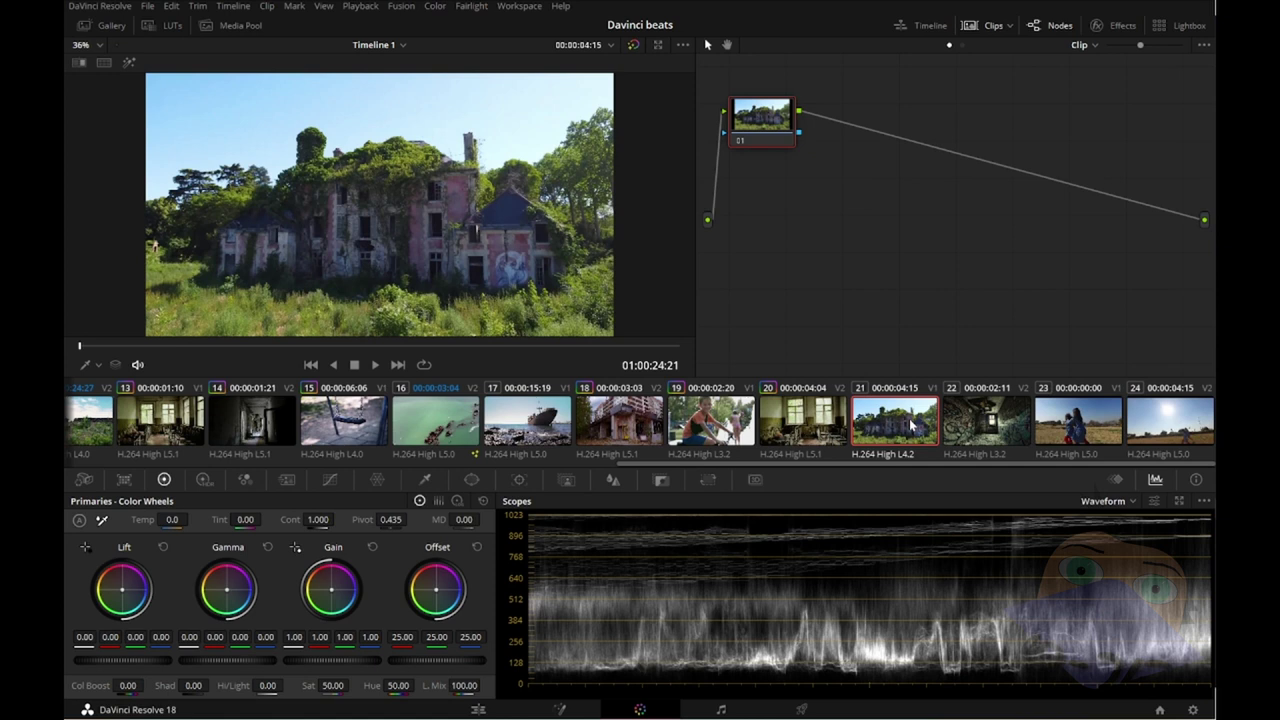
Step: Flip between the overgrown house and graffiti corridor clips, settling on corridor clip 22
click(991, 425)
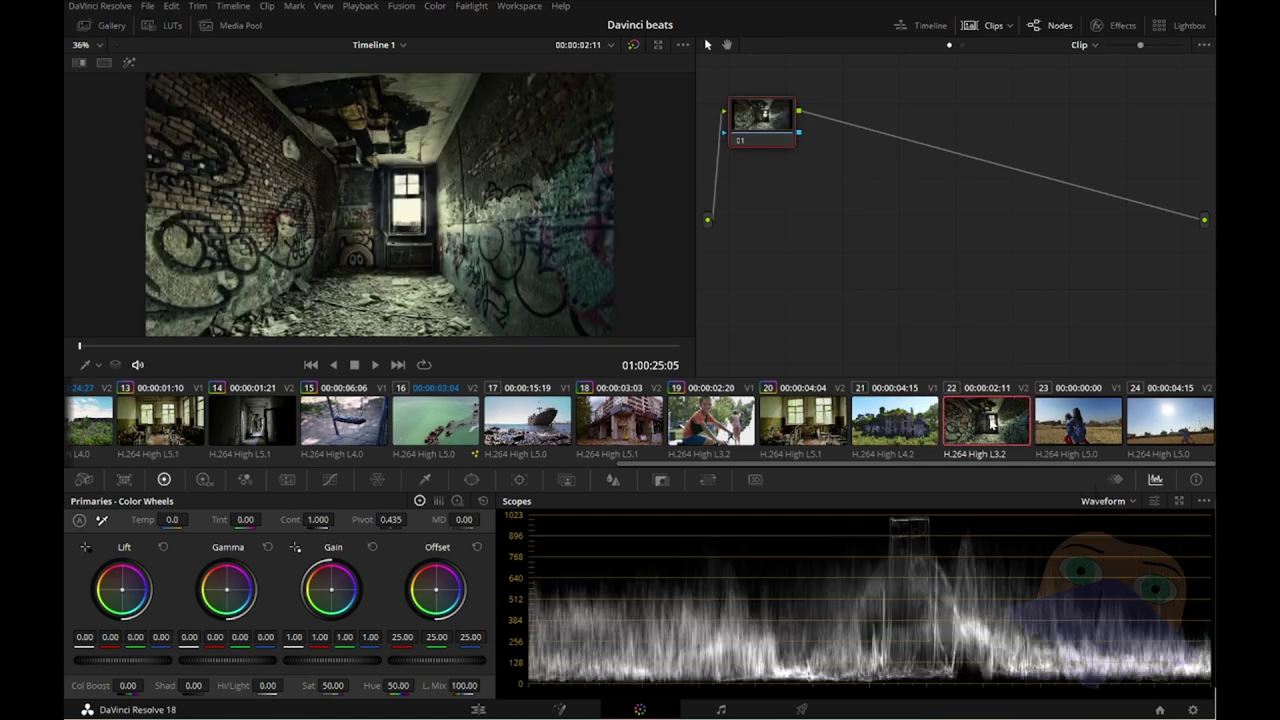
click(913, 427)
click(980, 428)
click(912, 428)
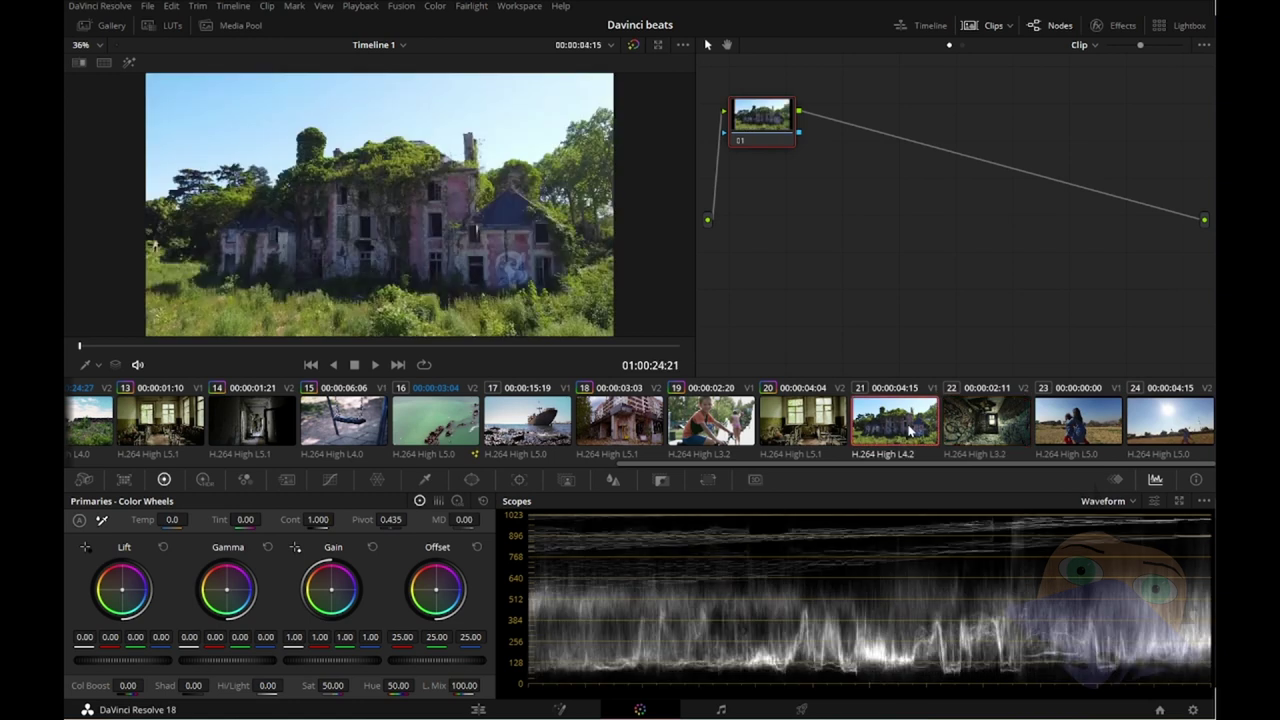
click(971, 429)
click(895, 432)
click(966, 432)
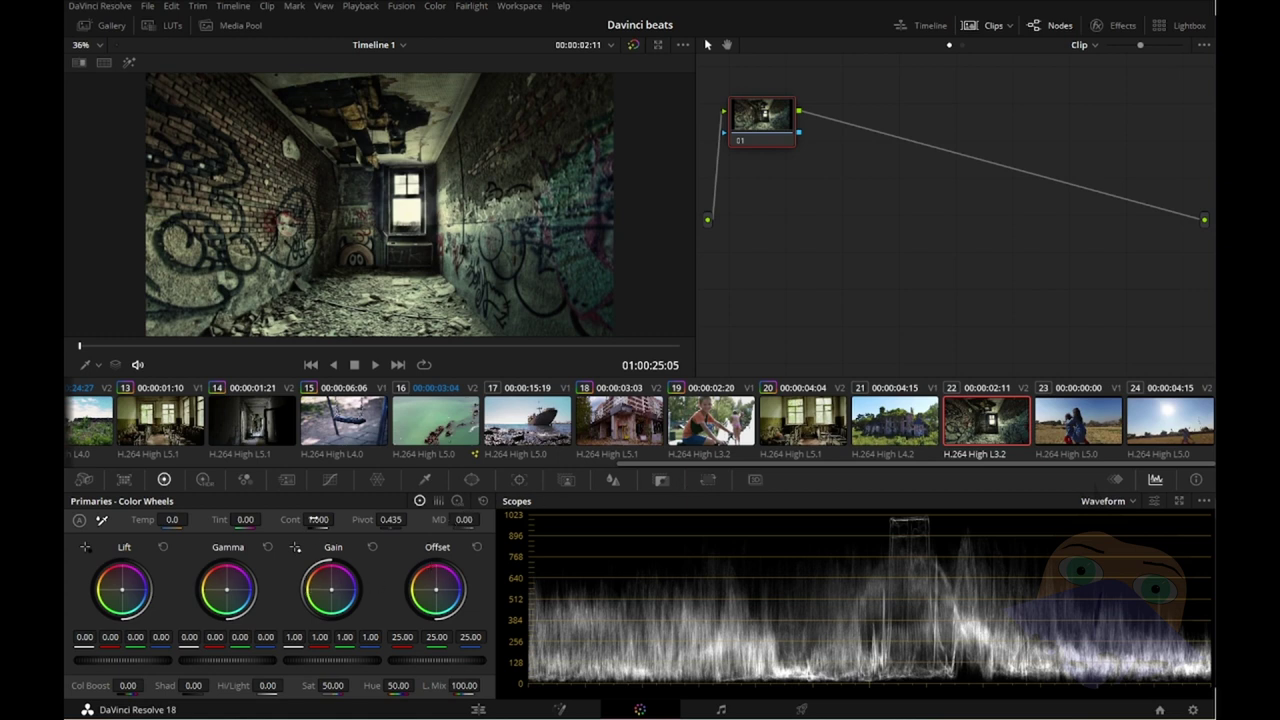
Step: Lower the corridor's contrast, lift midtones, set offset 22.45 and pull highlights down to -82.50
drag(318, 519, 337, 521)
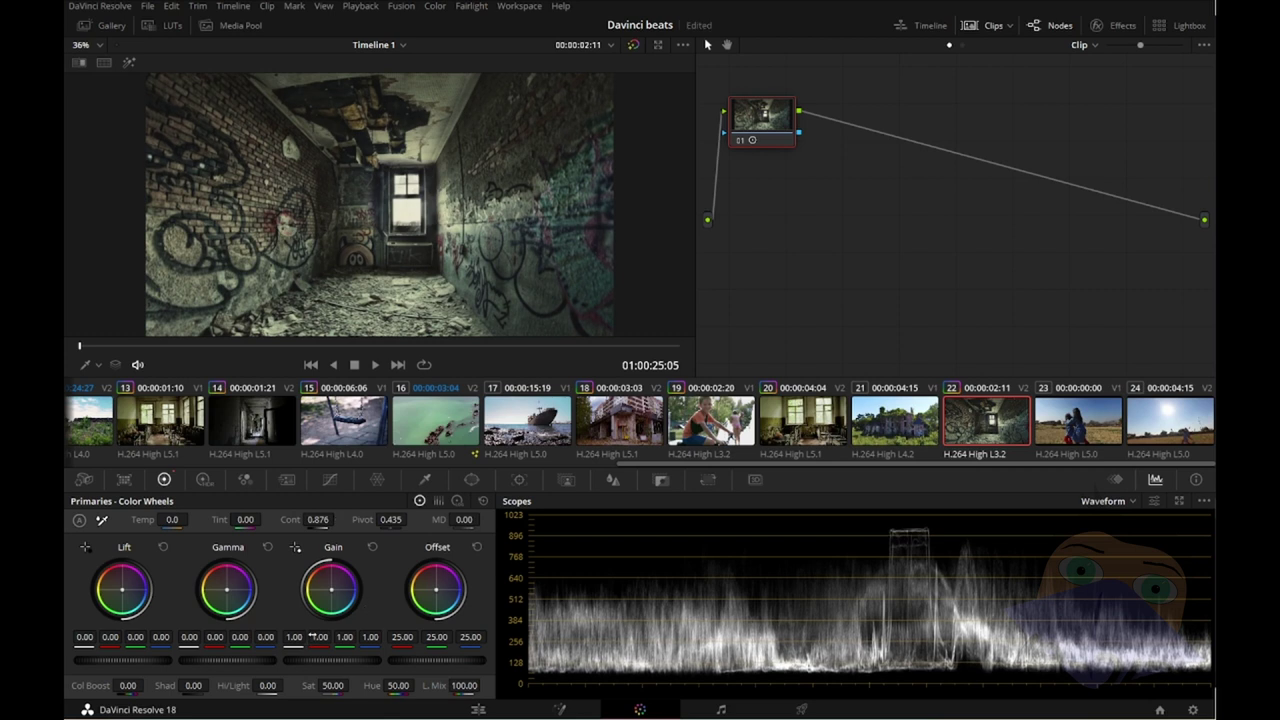
mouse_move(464, 519)
mouse_down()
mouse_move(430, 519)
mouse_move(510, 519)
mouse_move(446, 519)
mouse_up()
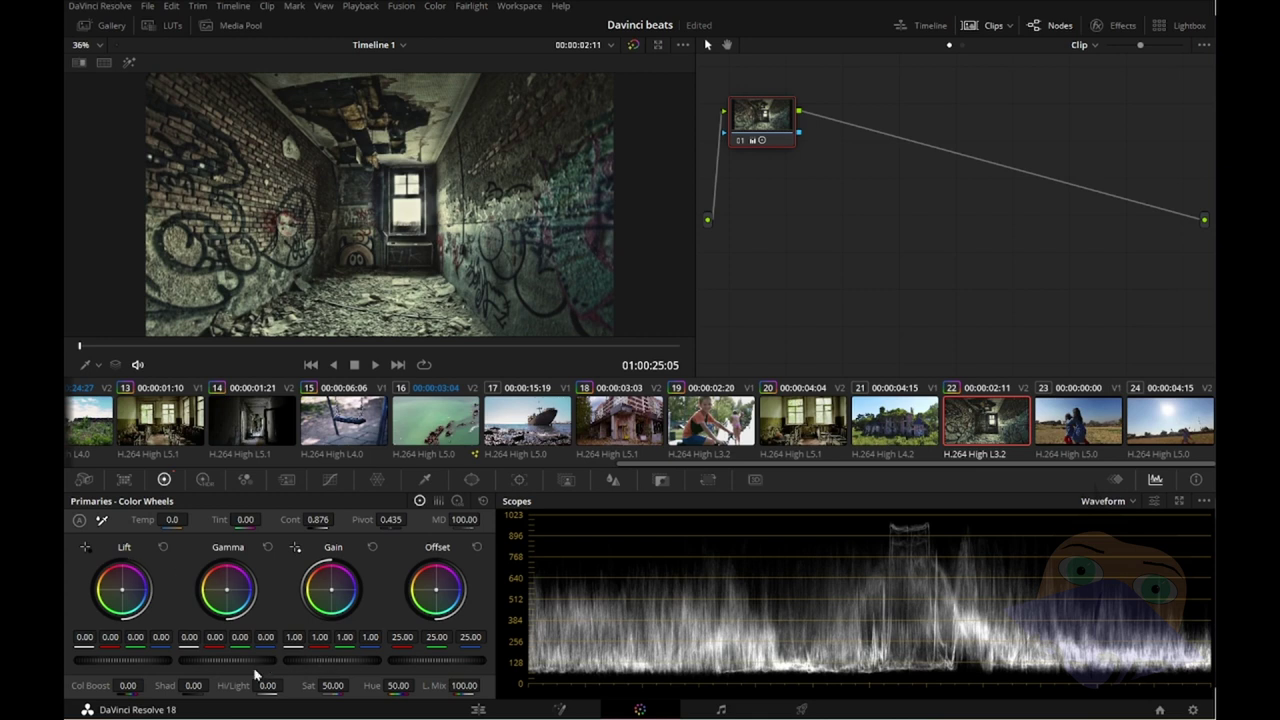
drag(241, 664, 281, 664)
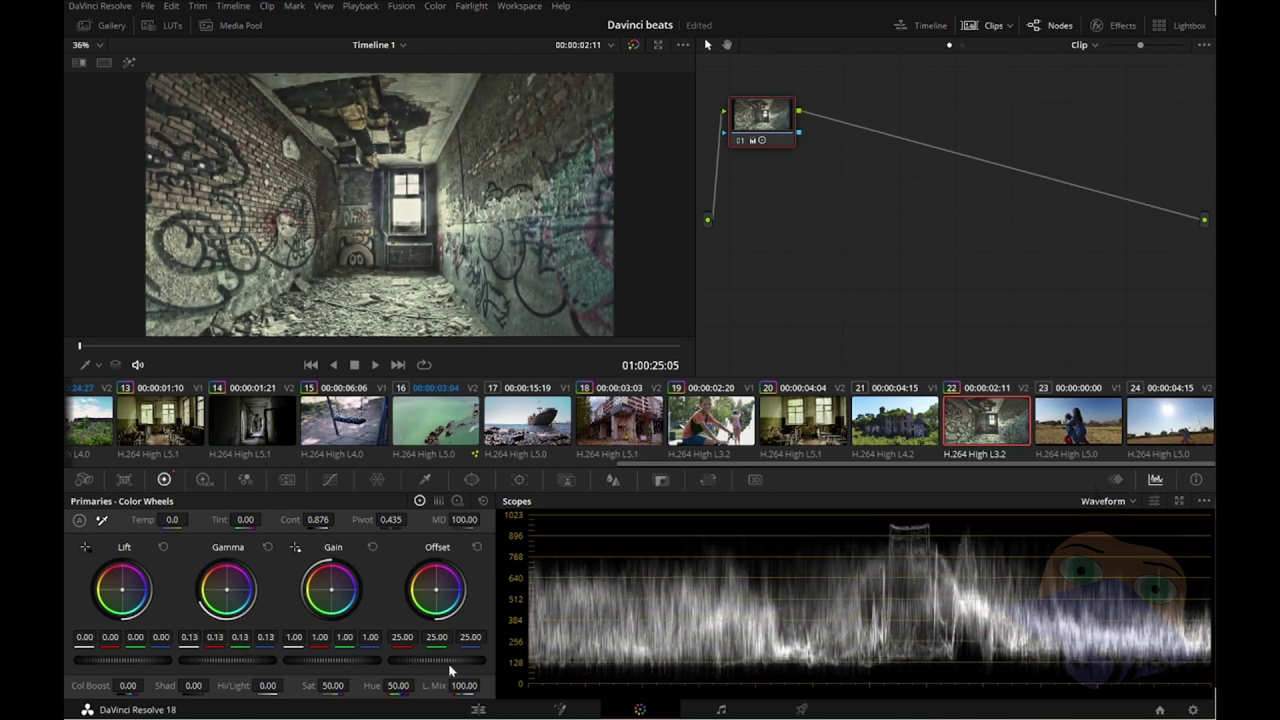
drag(464, 659, 430, 660)
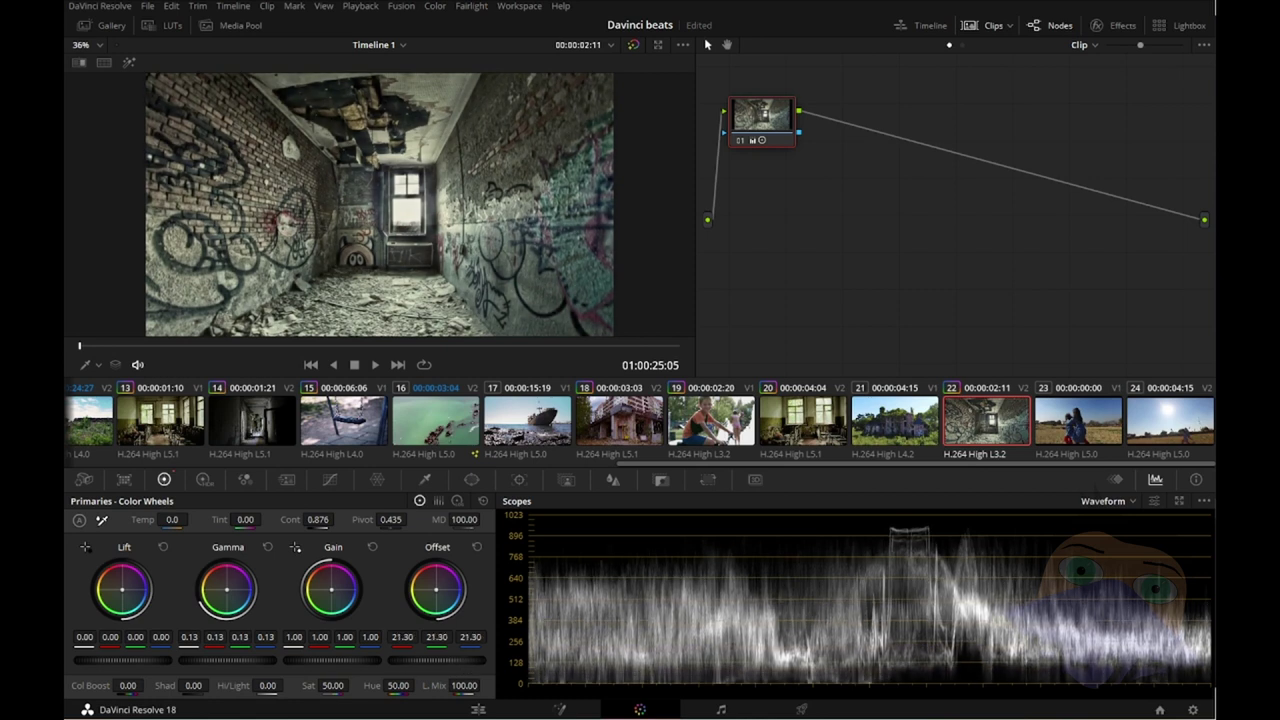
drag(429, 660, 442, 660)
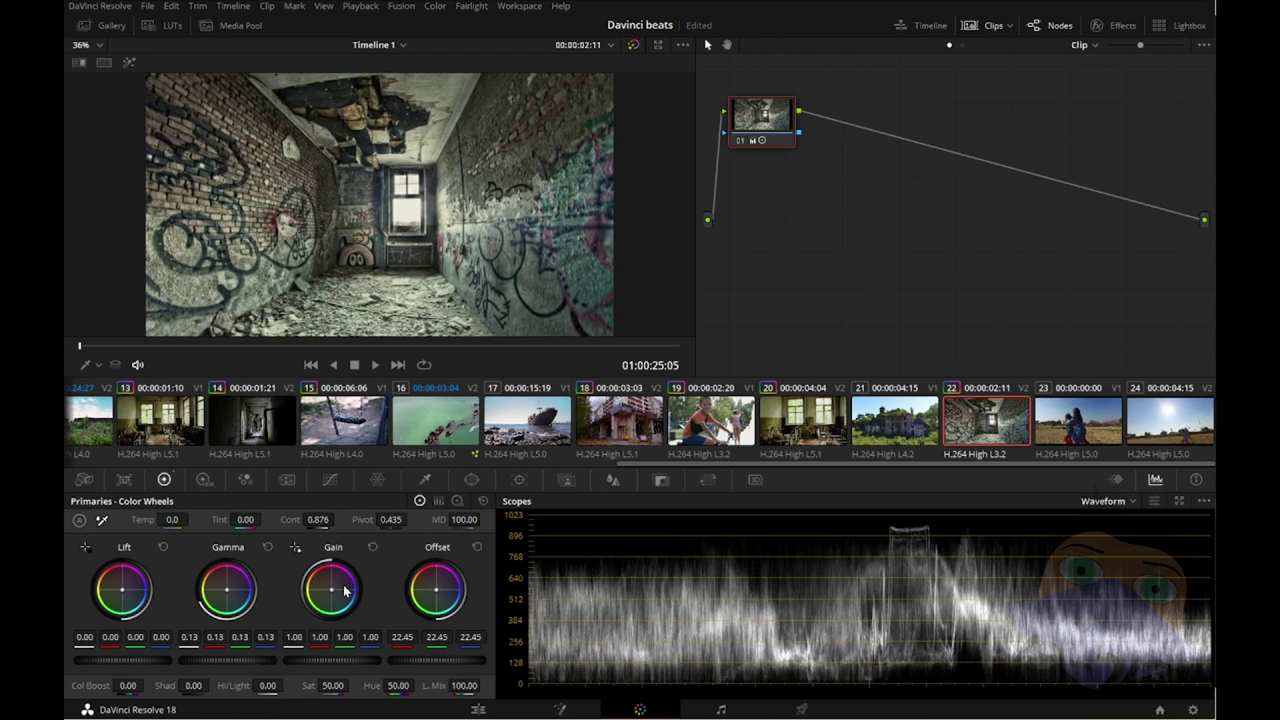
drag(267, 685, 170, 685)
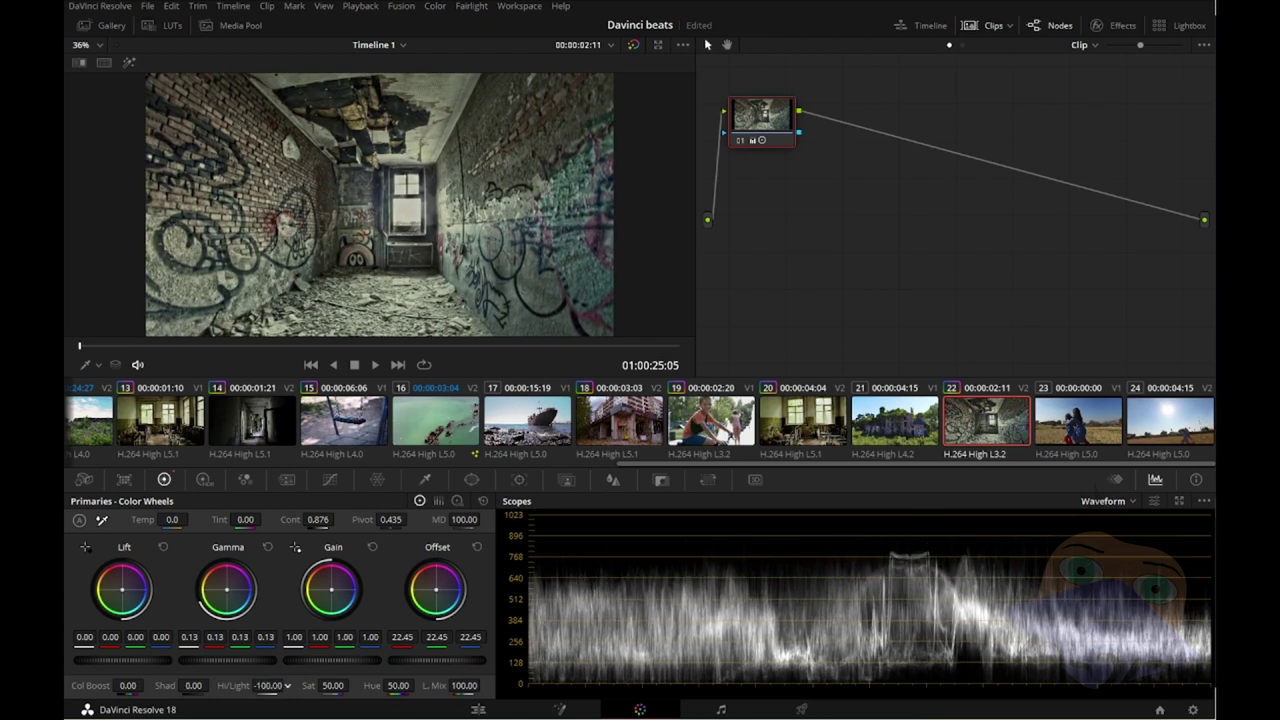
drag(268, 685, 277, 686)
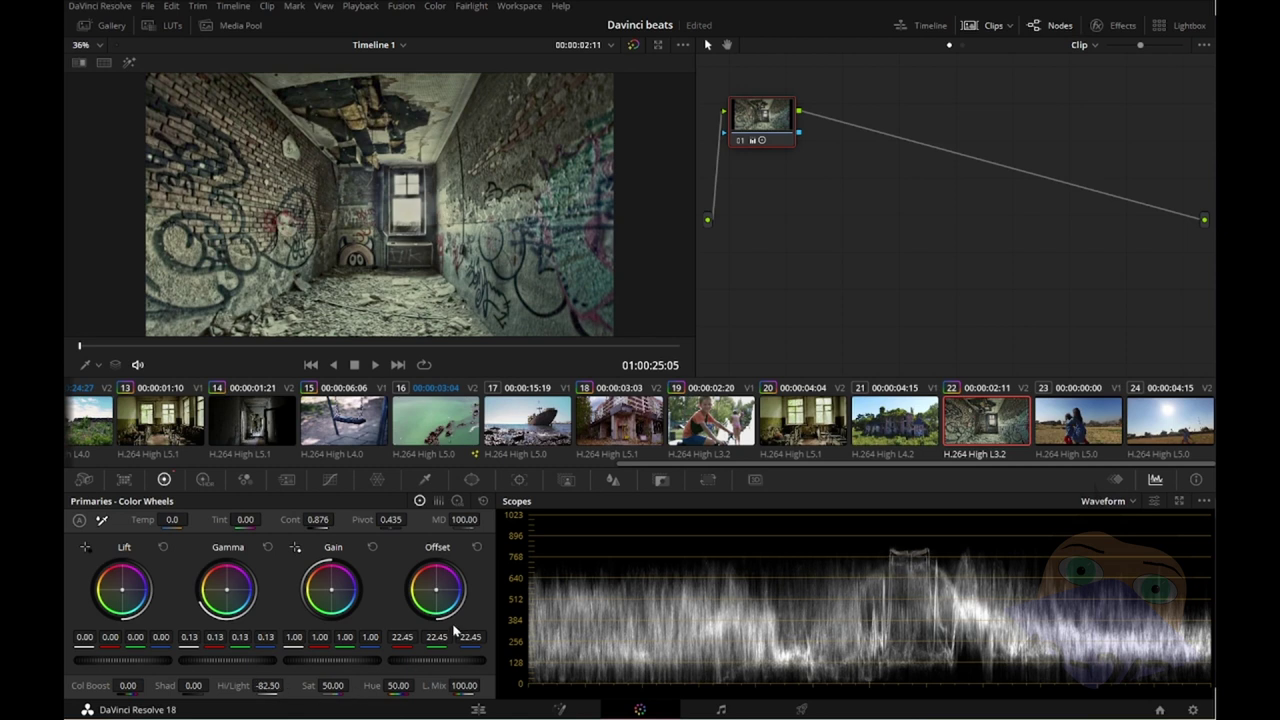
Step: Compare the corridor grade against the overgrown house clip again
click(895, 428)
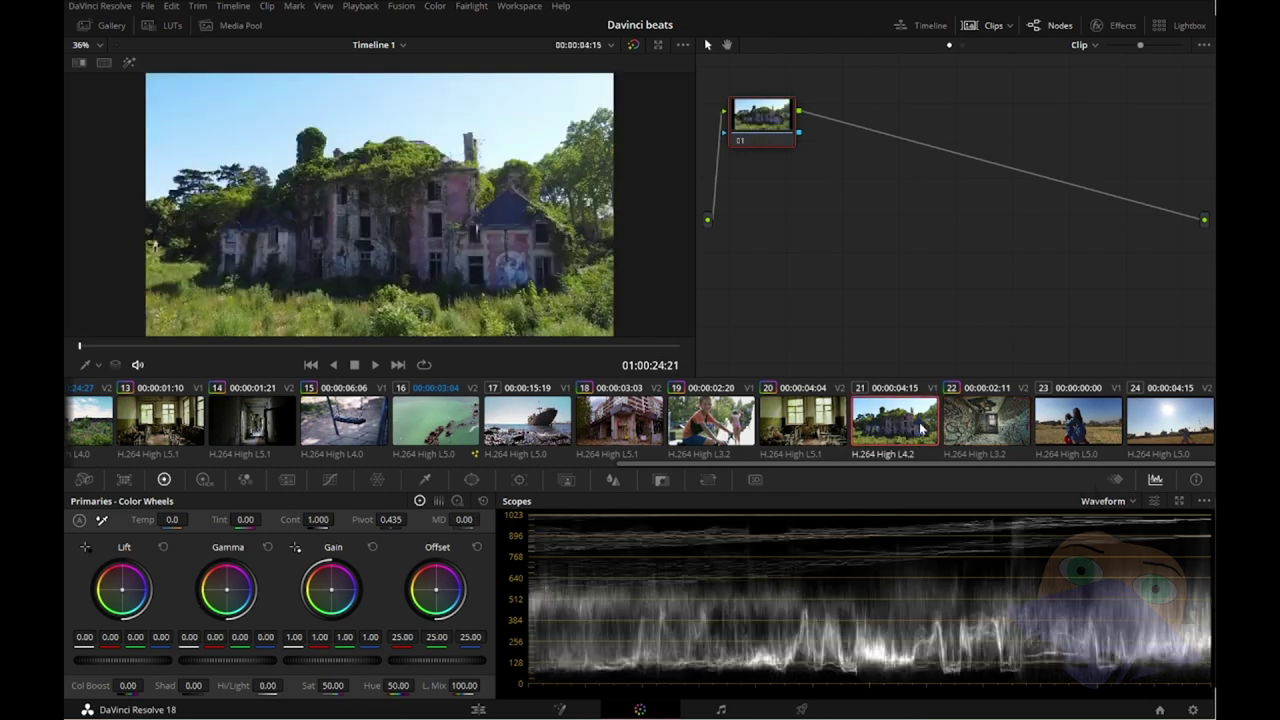
click(987, 424)
click(929, 424)
click(987, 428)
click(887, 426)
click(976, 425)
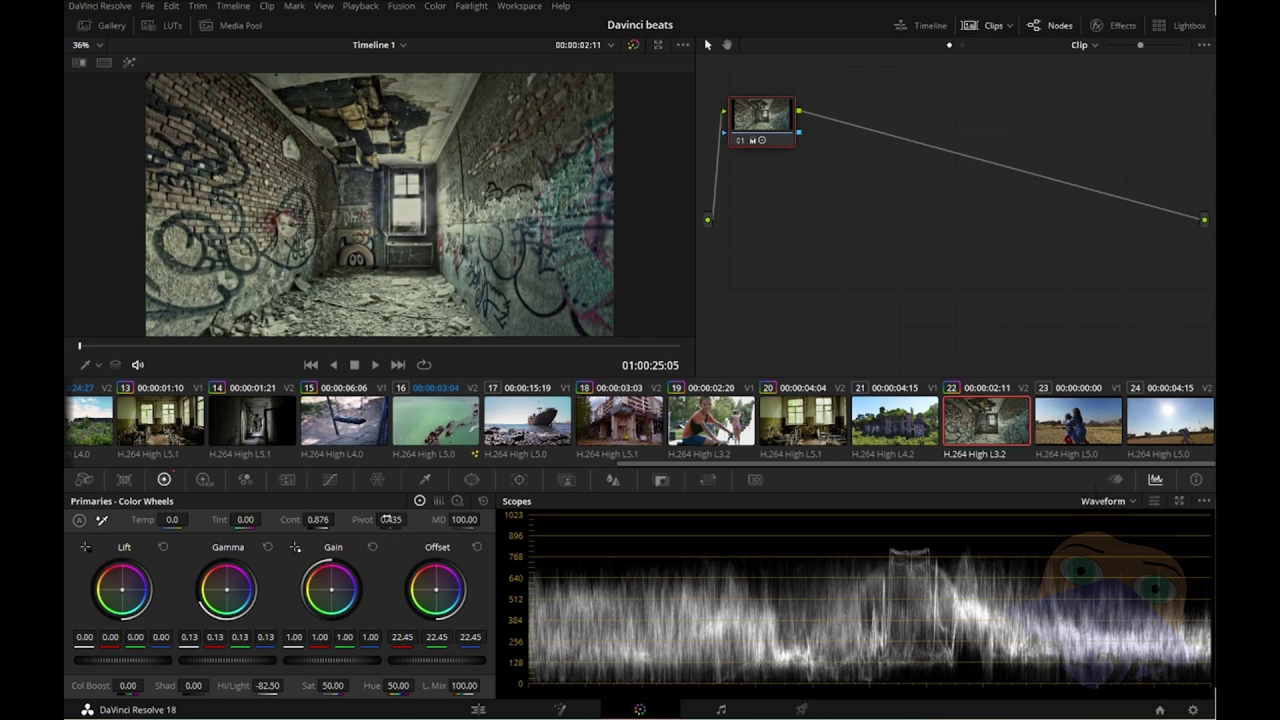
Step: Set pivot 0.558, trim midtones, deepen shadows to -32.50, and shift hue to 36.40
mouse_move(387, 519)
mouse_down()
mouse_move(330, 519)
mouse_move(400, 519)
mouse_up()
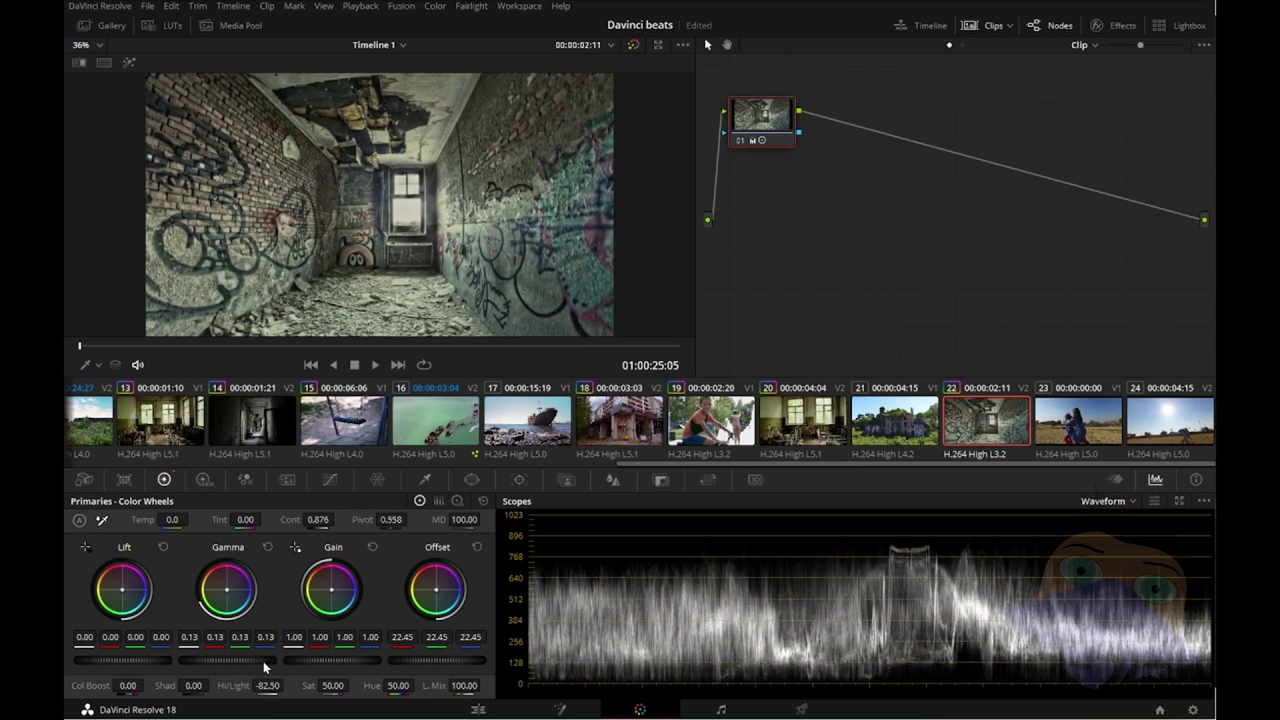
drag(228, 660, 190, 660)
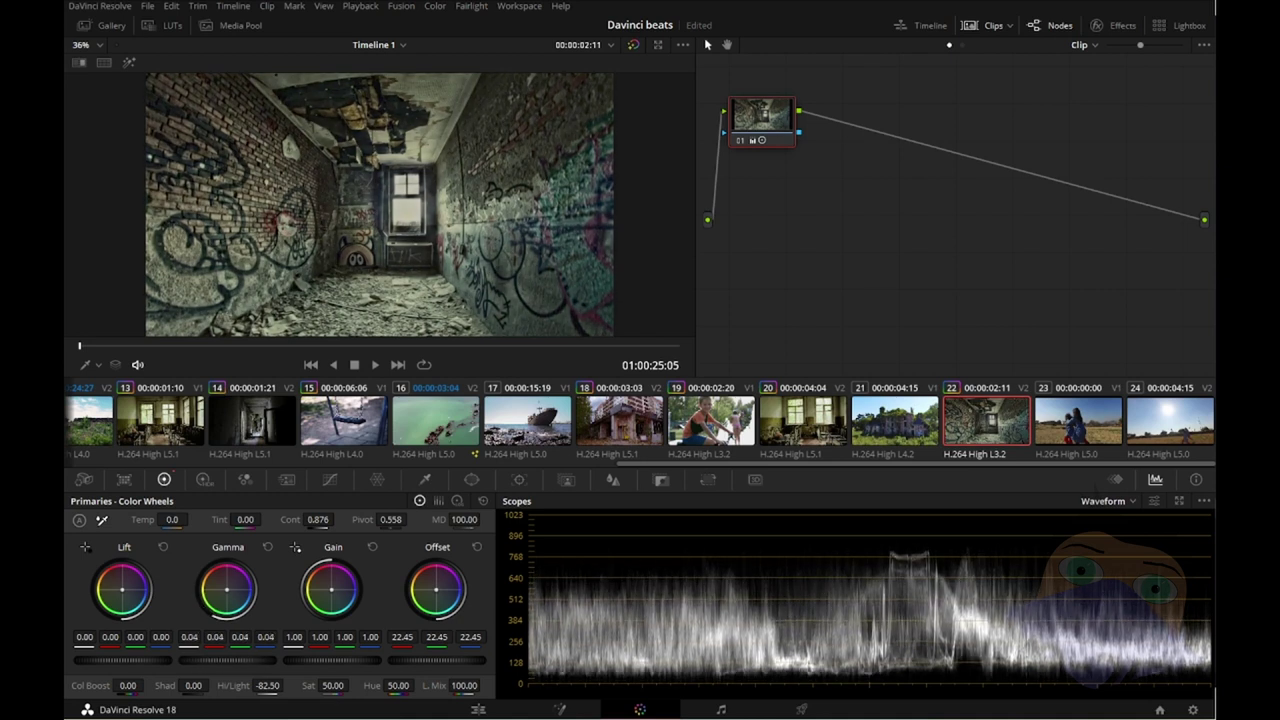
drag(190, 660, 196, 660)
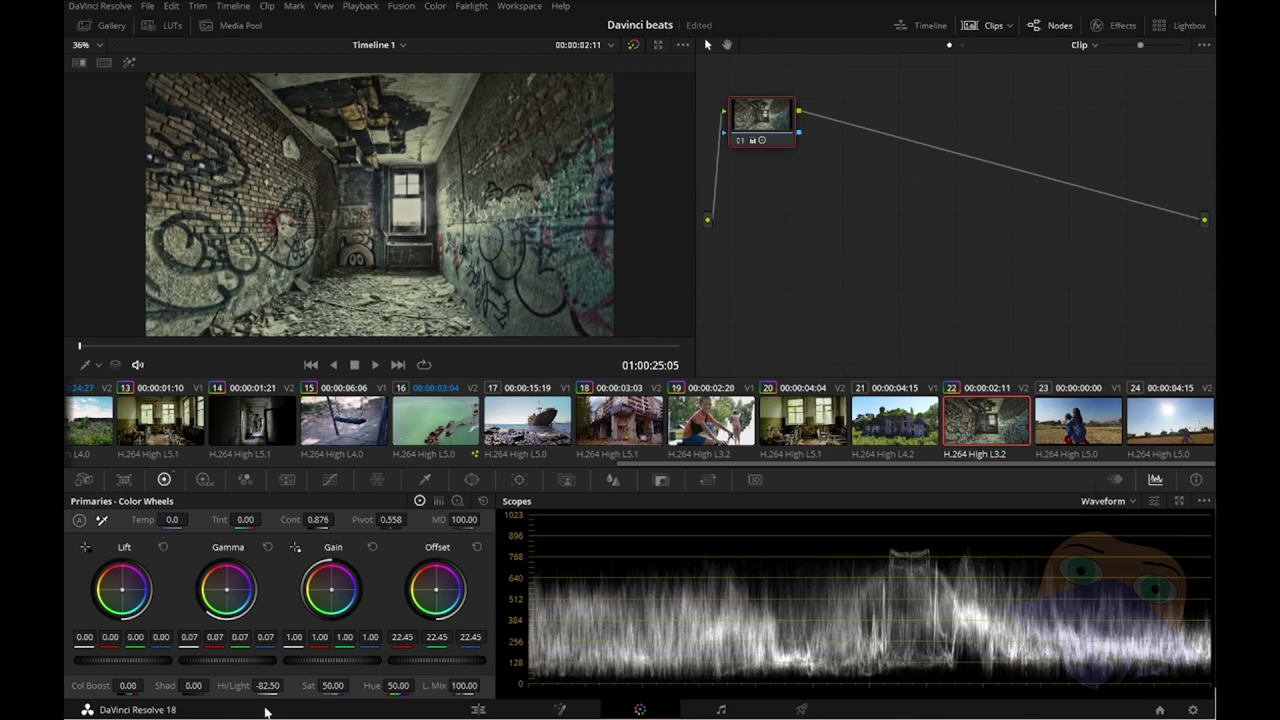
drag(193, 685, 212, 685)
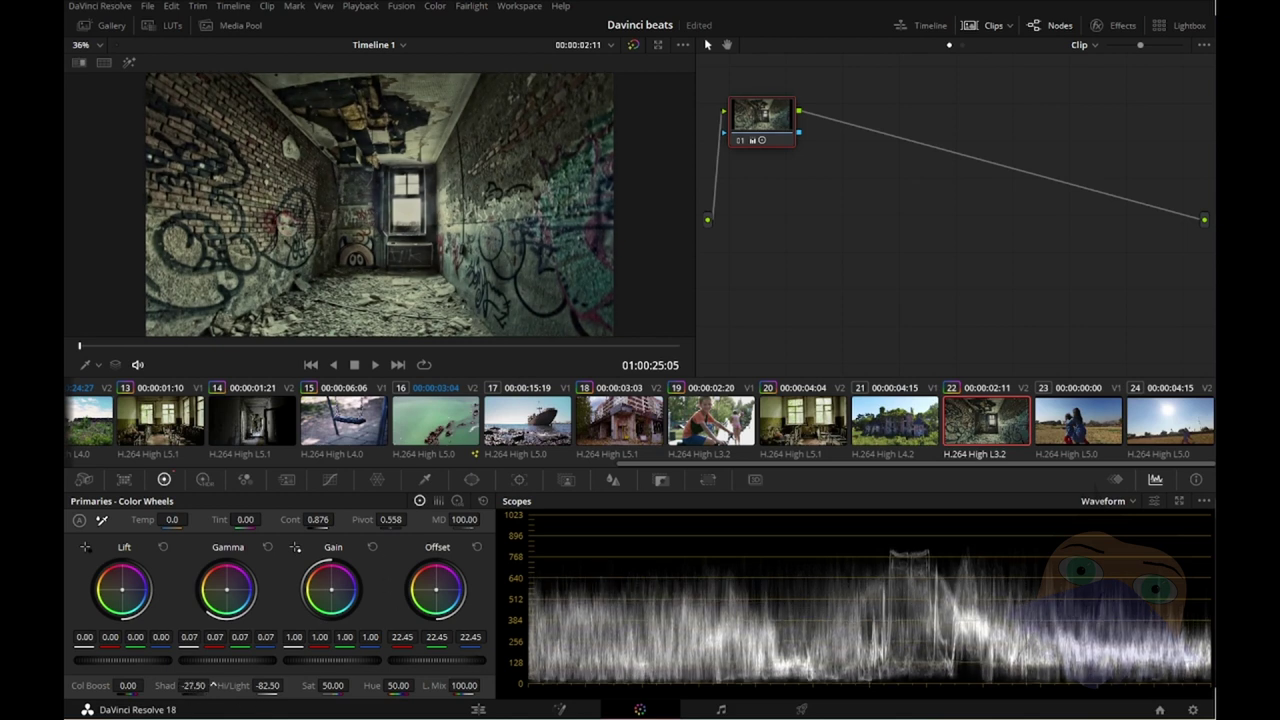
drag(212, 685, 213, 686)
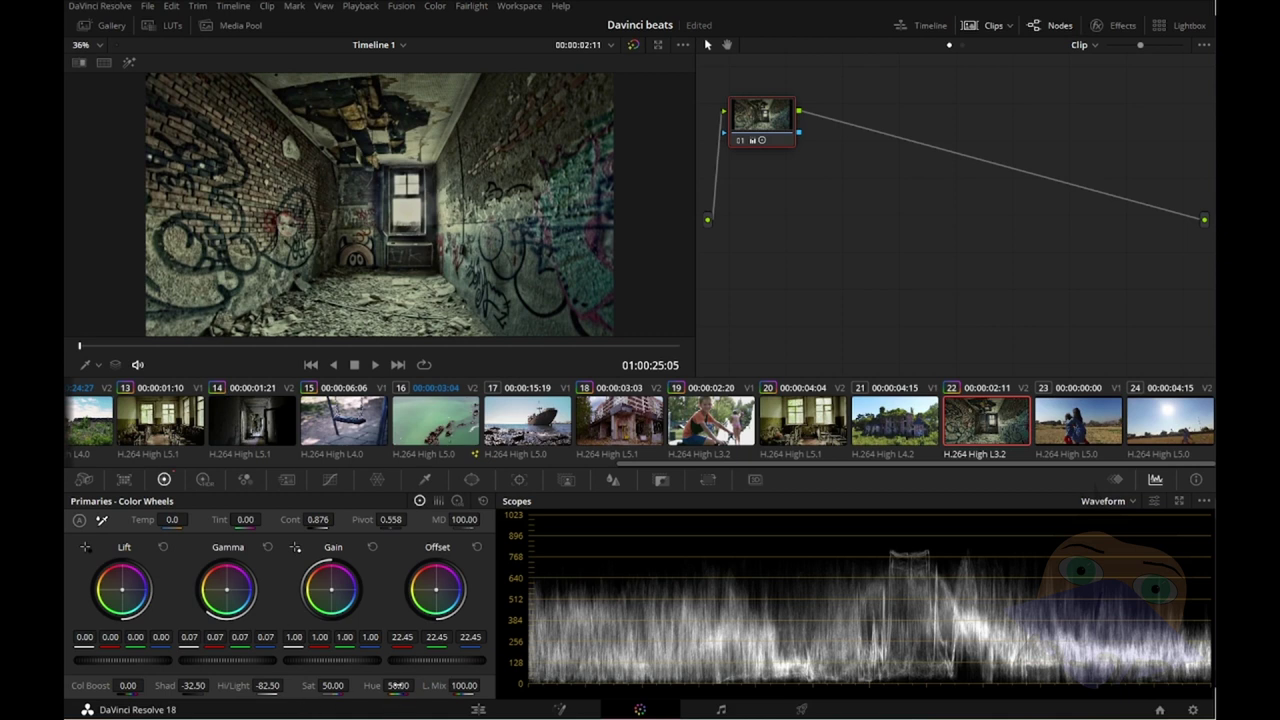
drag(398, 686, 418, 686)
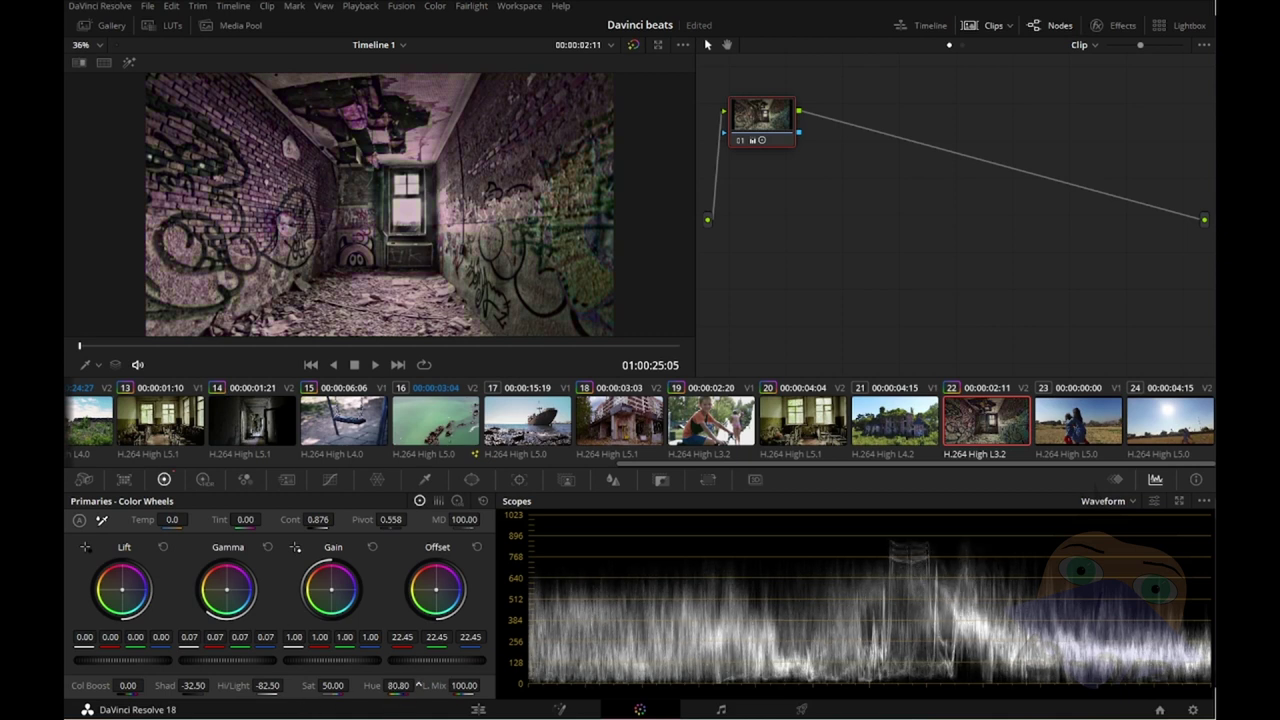
drag(418, 686, 418, 686)
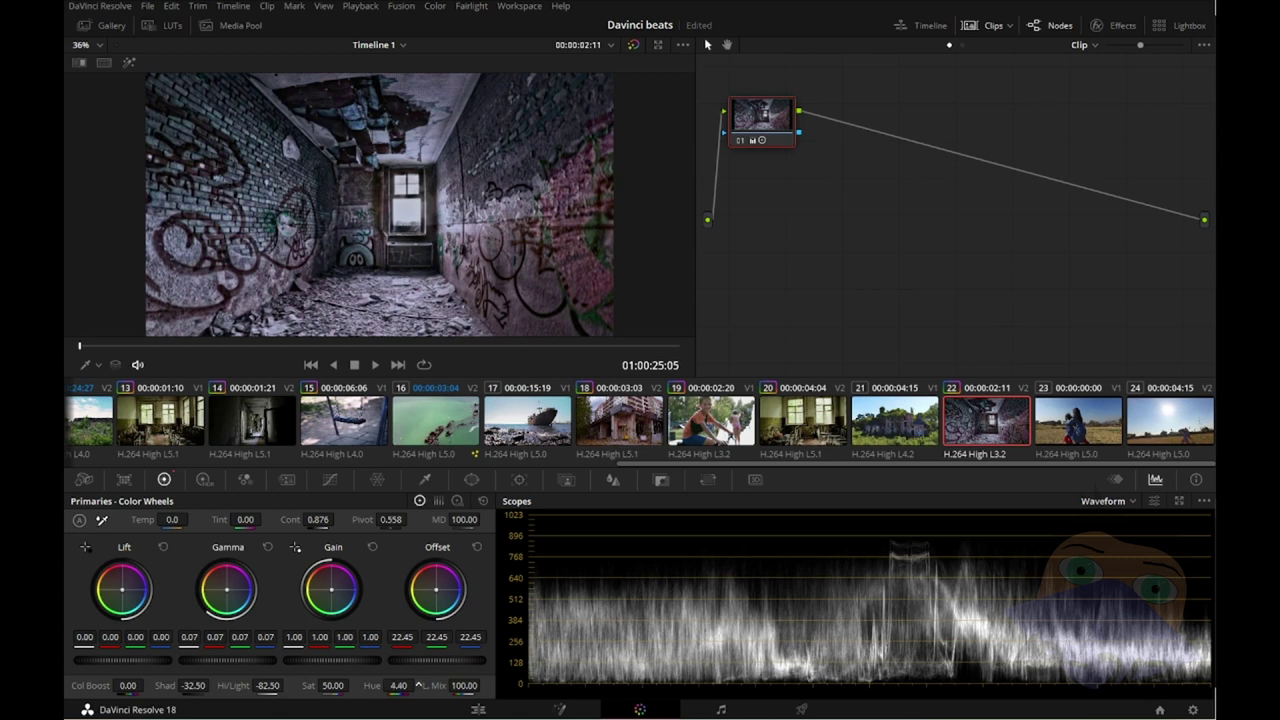
drag(418, 686, 418, 686)
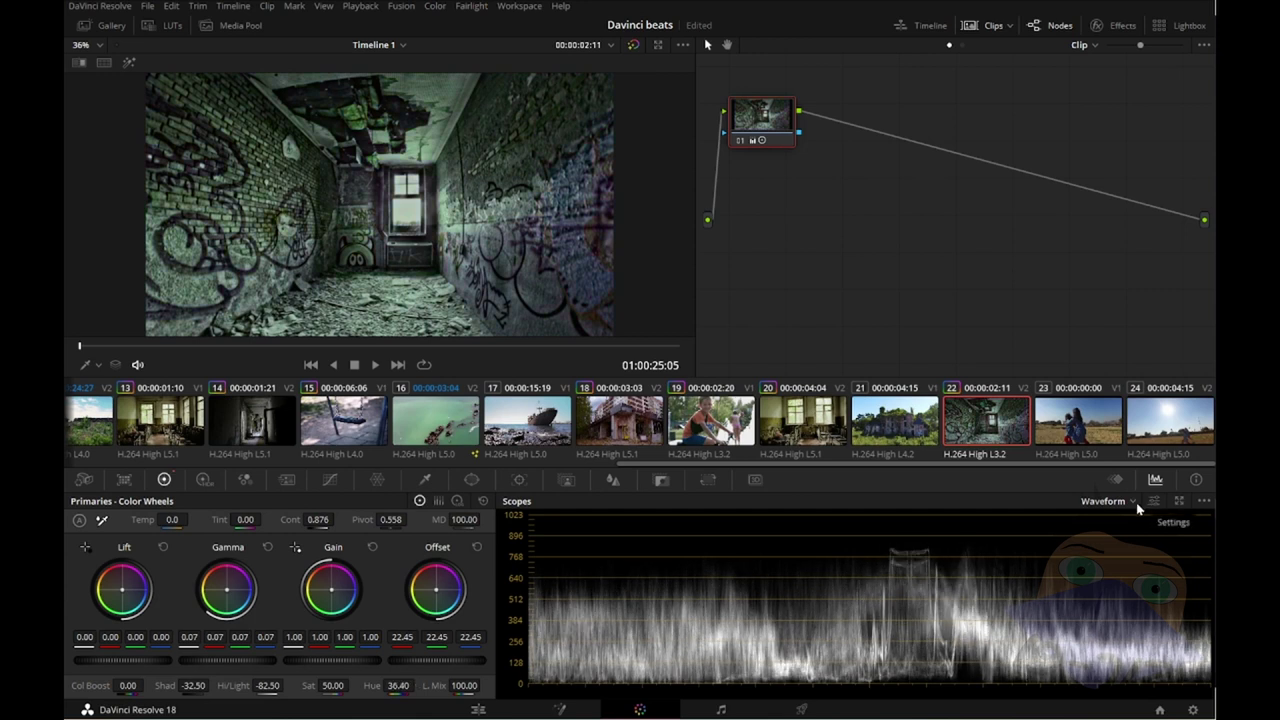
Step: Switch the scope to RGB Parade and reset the corridor clip's hue to 50.00
click(1132, 501)
click(1116, 524)
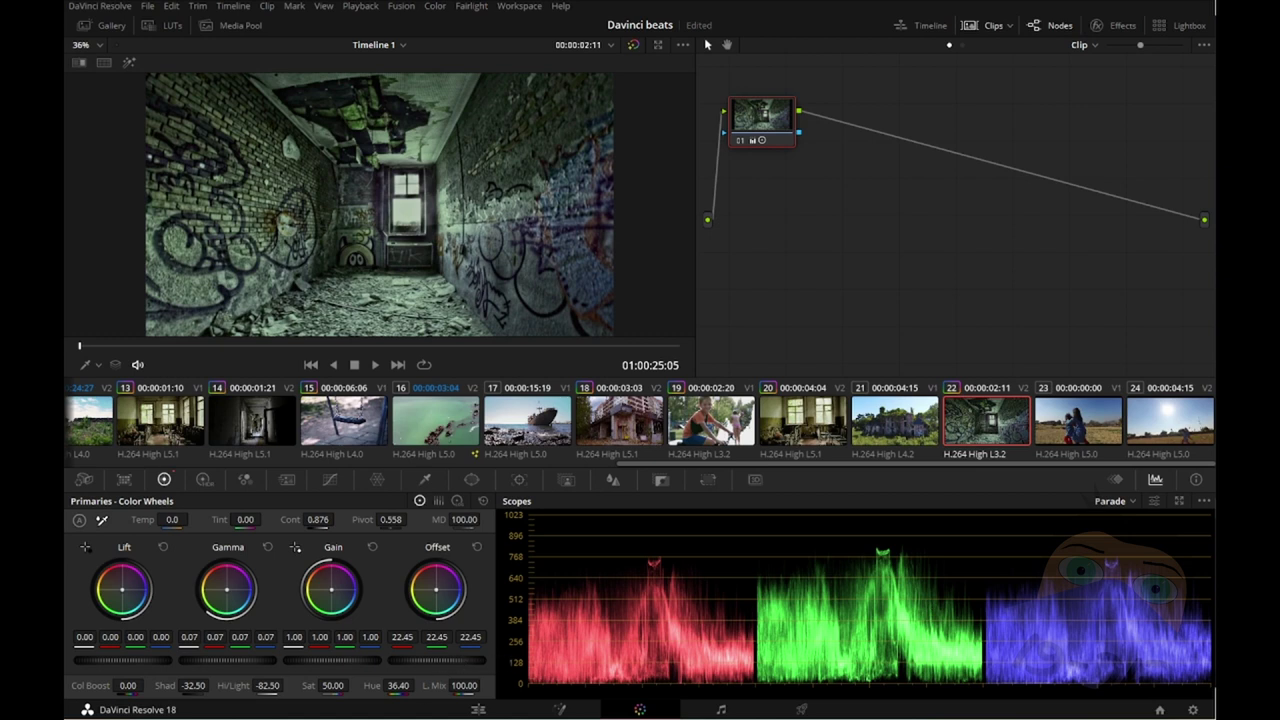
double_click(371, 686)
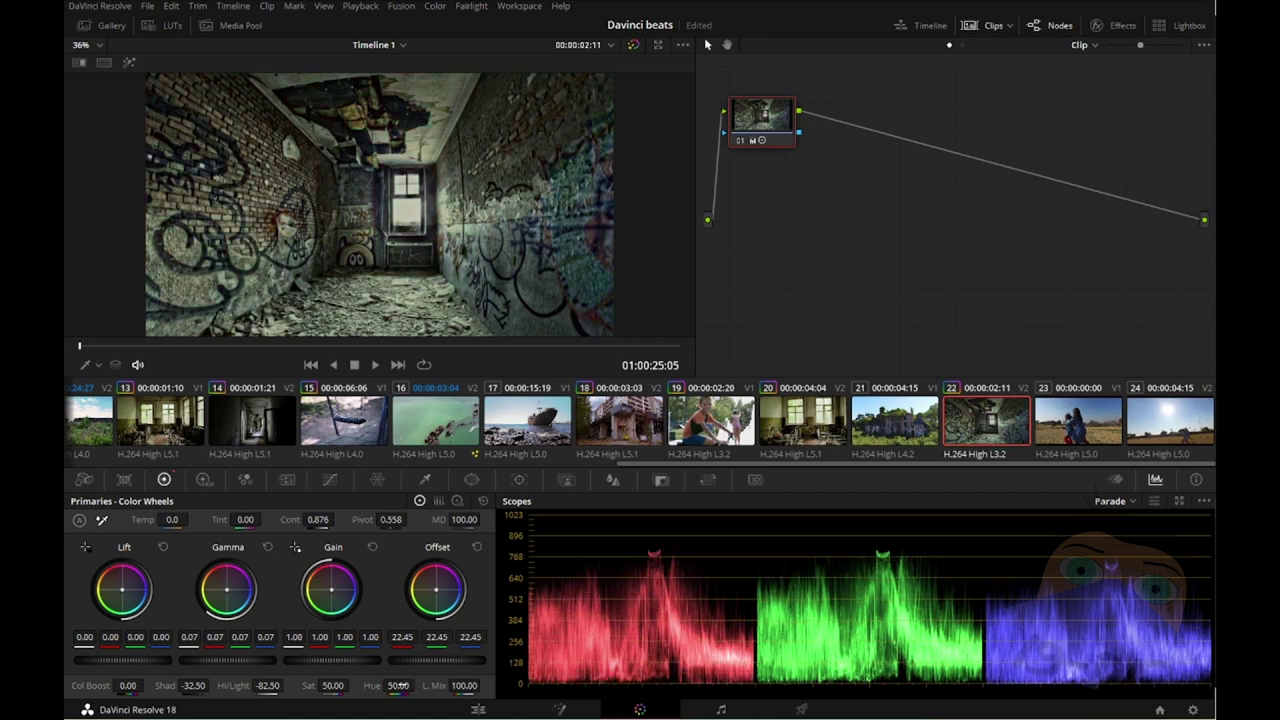
drag(400, 686, 422, 686)
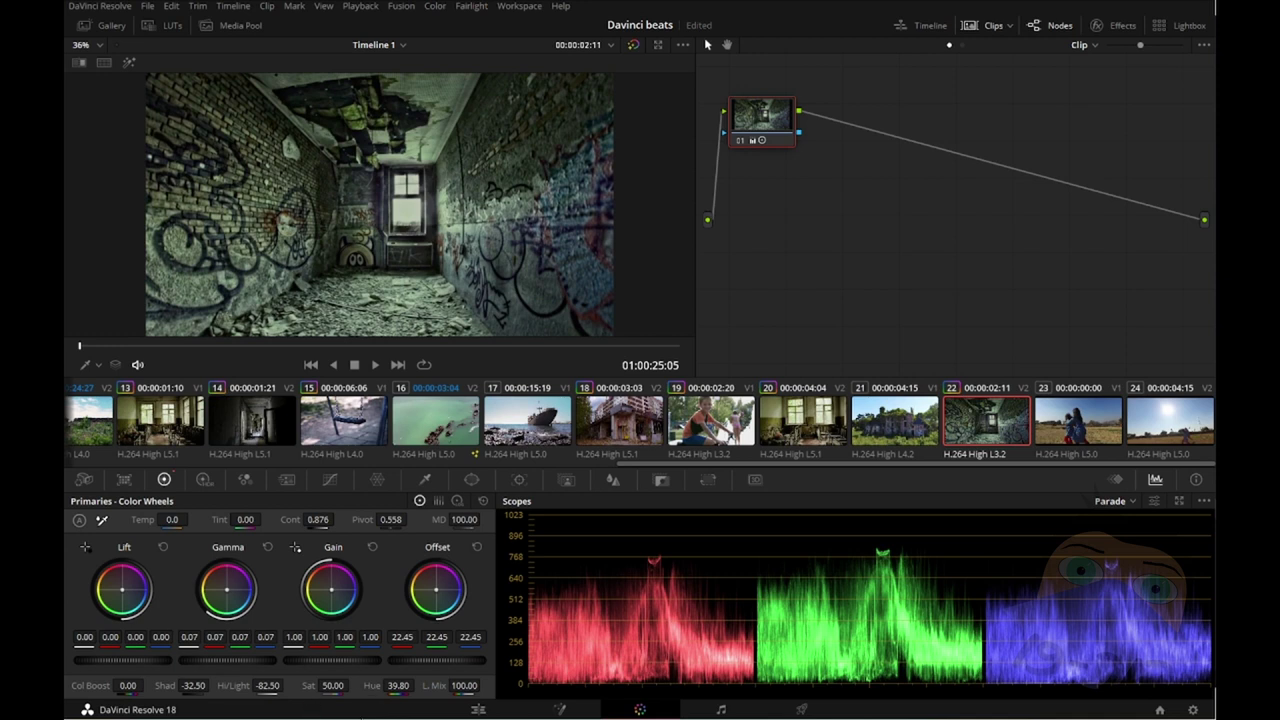
double_click(371, 686)
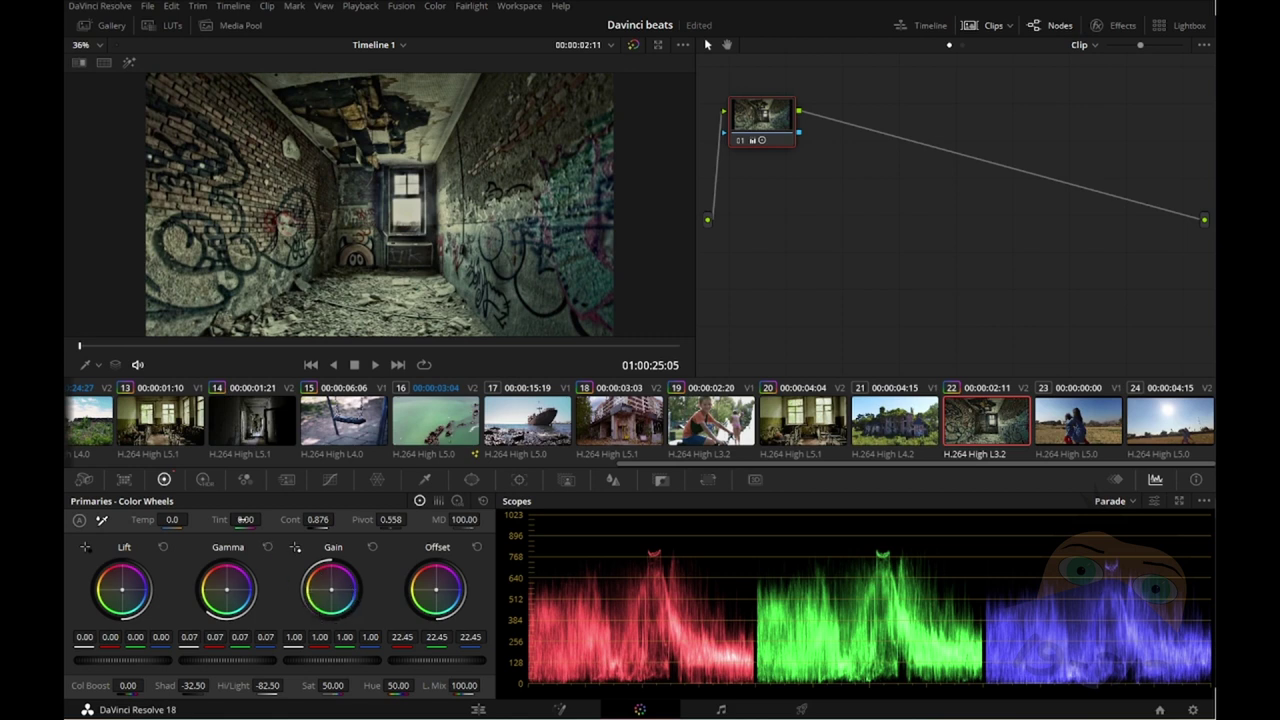
Step: Reset tint, set temperature -1650 and contrast 0.950, save, and raise green gain slightly
mouse_move(245, 519)
mouse_down()
mouse_move(290, 519)
mouse_move(200, 519)
mouse_move(300, 519)
mouse_move(200, 519)
mouse_move(228, 519)
mouse_up()
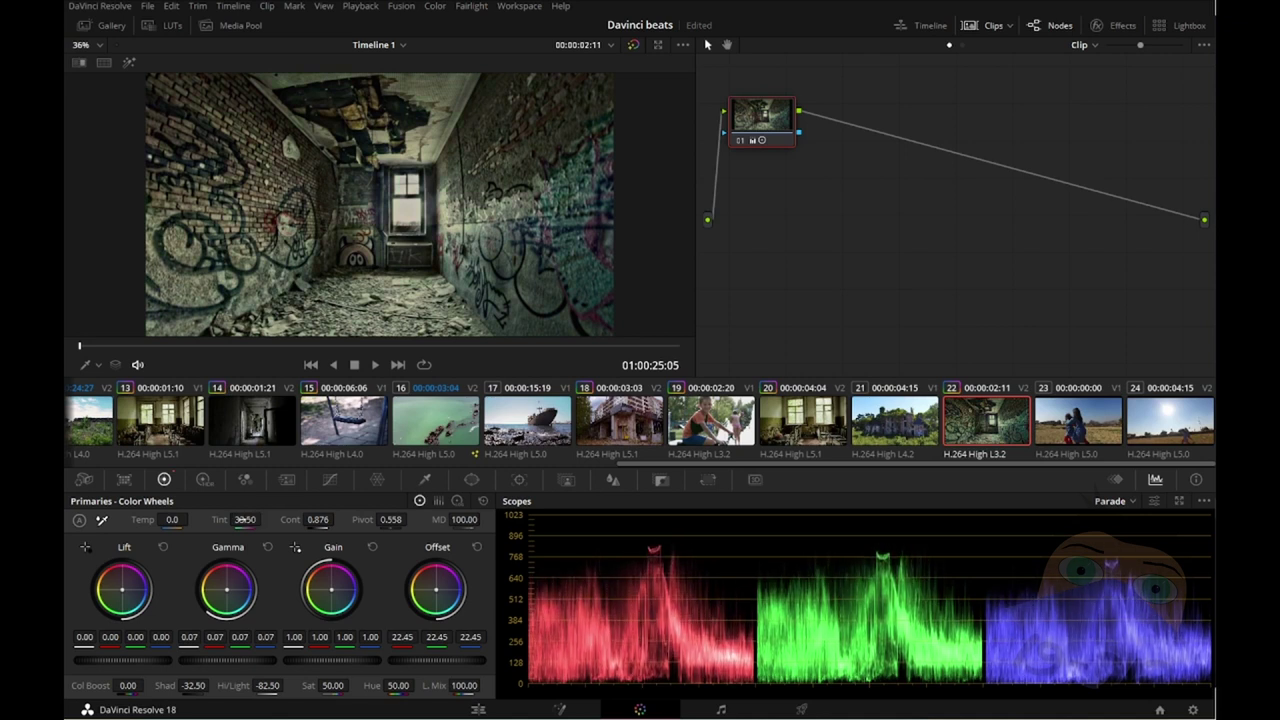
double_click(220, 519)
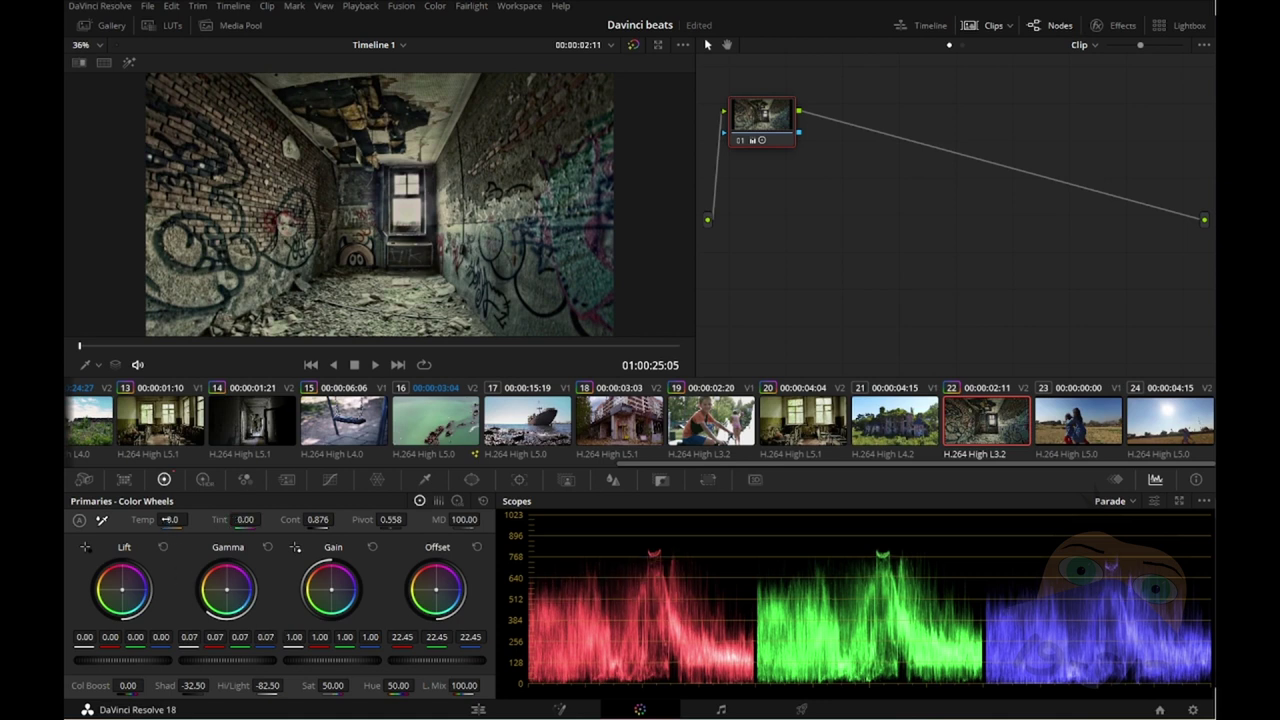
drag(172, 519, 182, 519)
text(-1650)
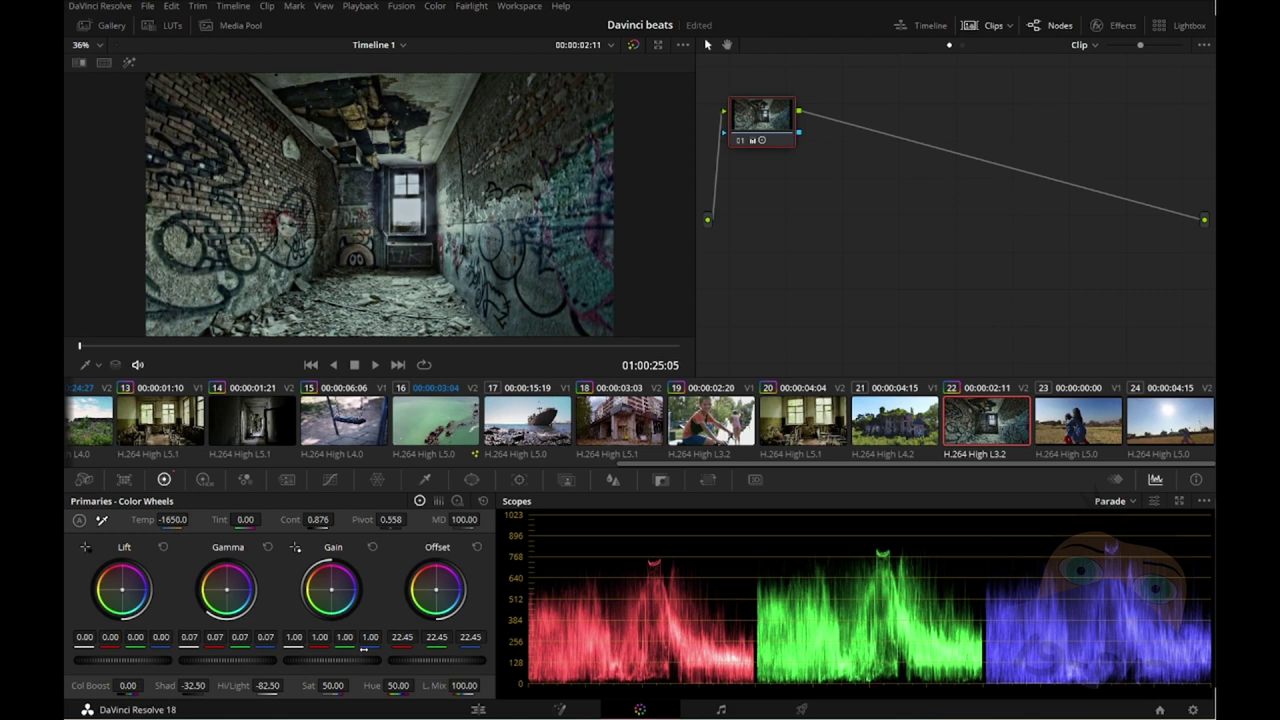
drag(316, 519, 339, 519)
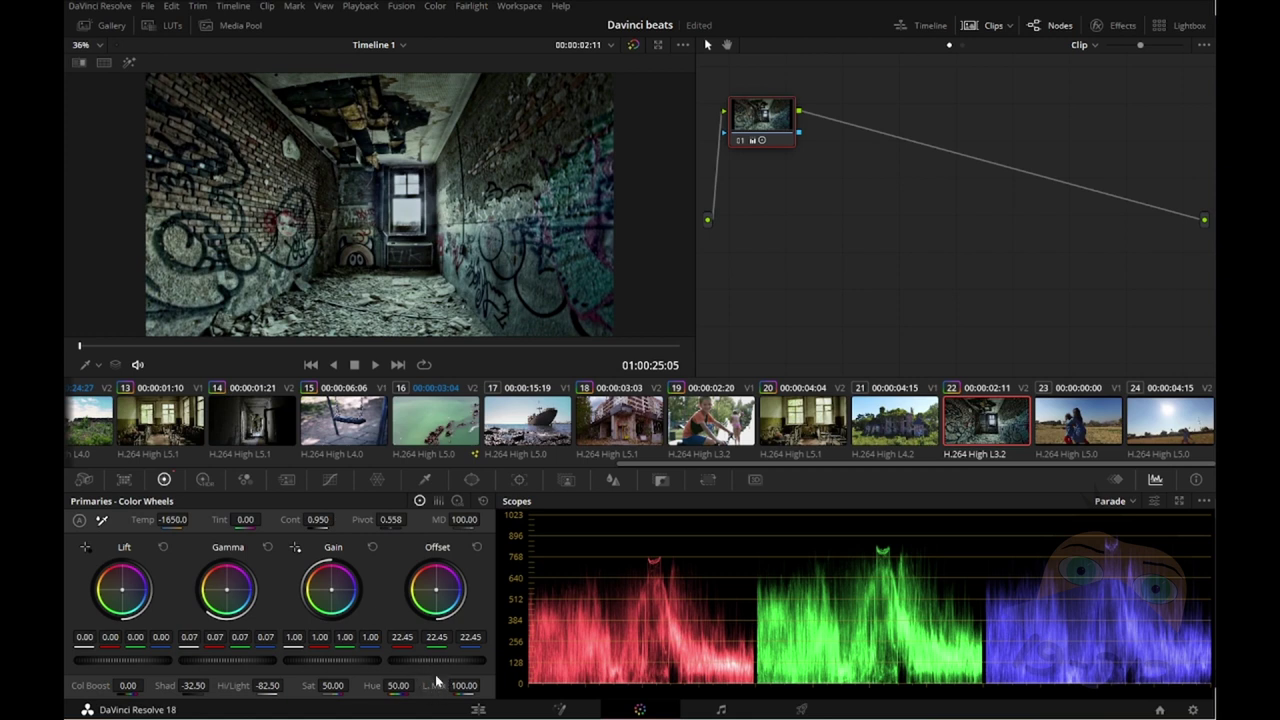
key(ctrl+s)
drag(344, 637, 358, 637)
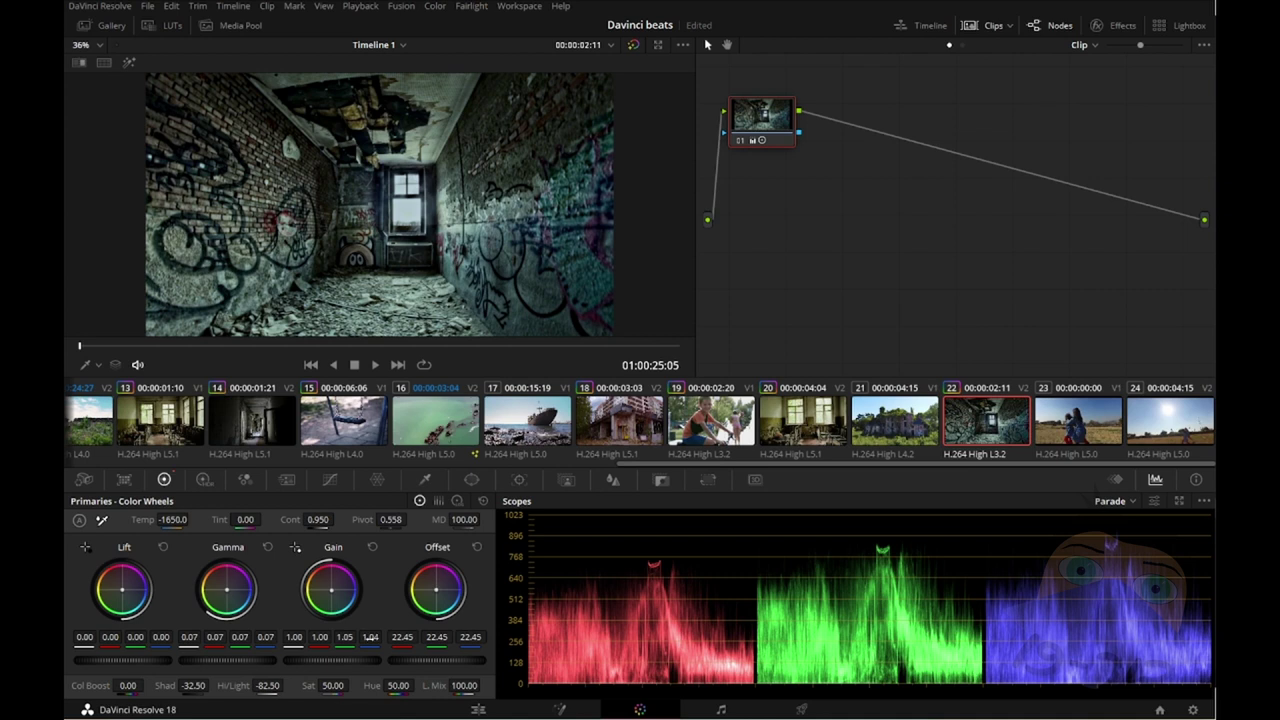
Step: Compare with house clip 21 and return the corridor's green gain to neutral
click(902, 438)
click(968, 428)
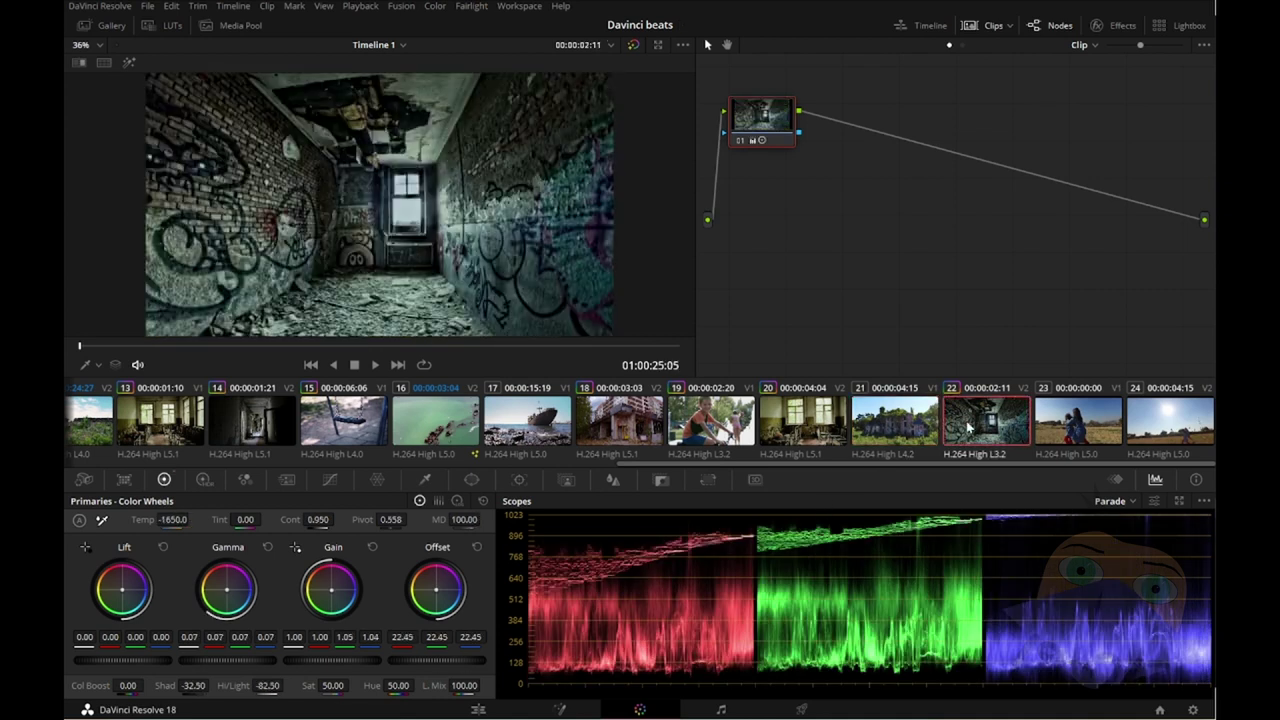
click(905, 426)
click(962, 428)
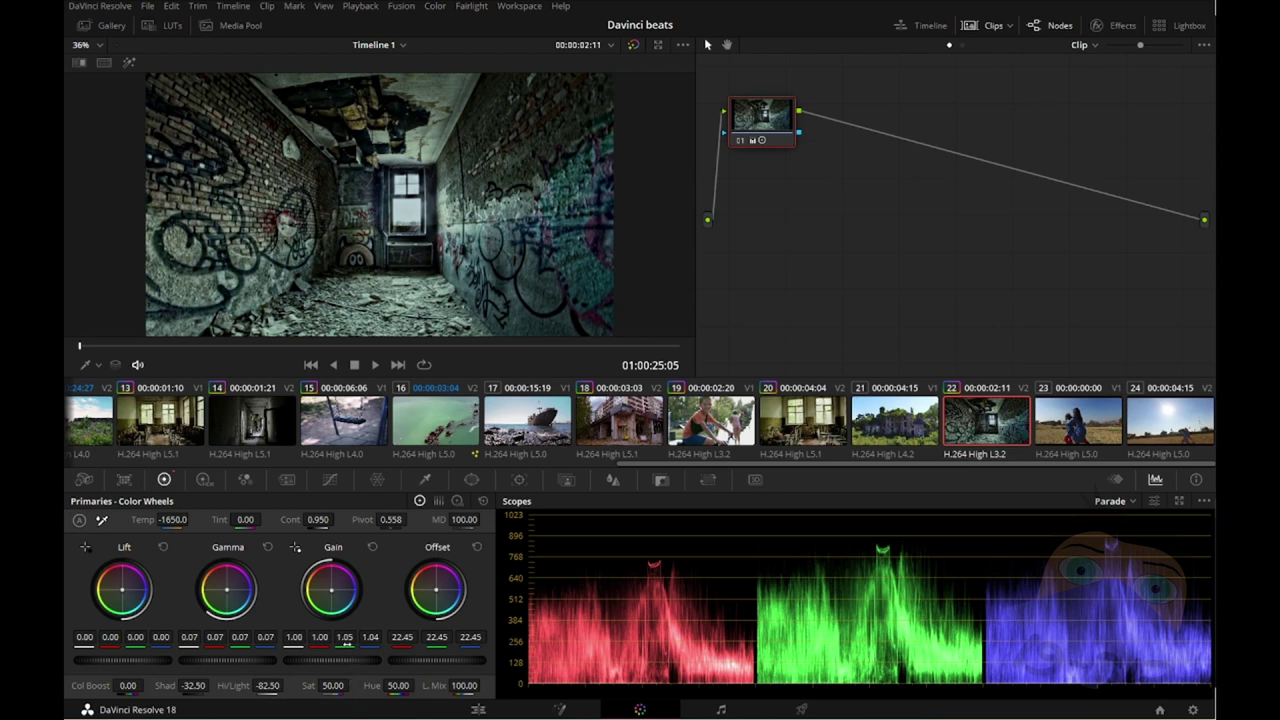
drag(345, 637, 330, 637)
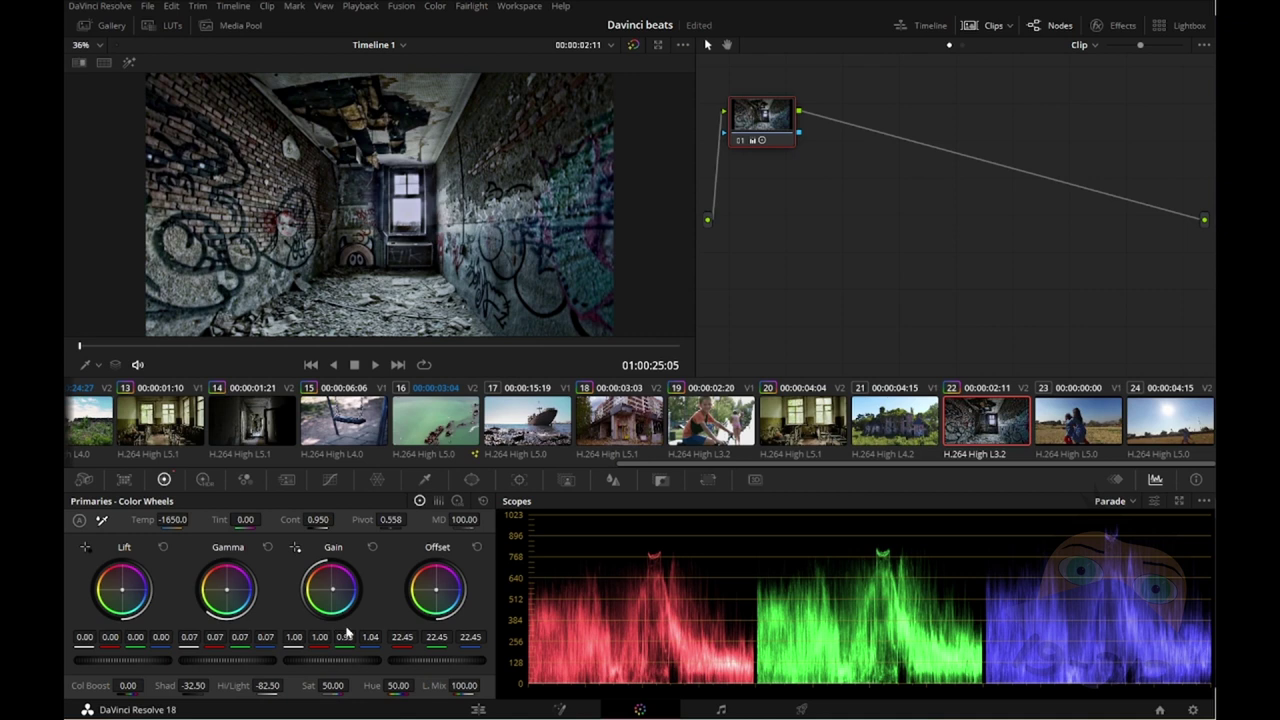
drag(345, 637, 372, 655)
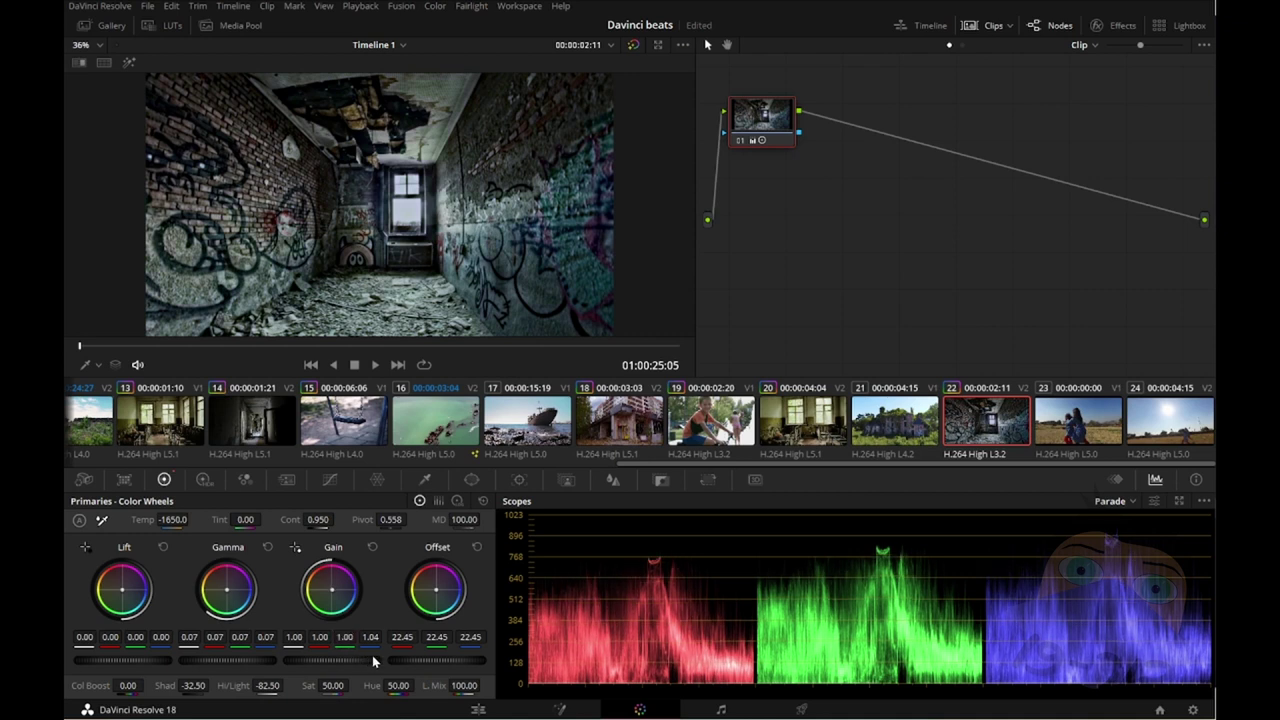
Step: Flip repeatedly between the house and corridor clips to compare their grades
click(902, 427)
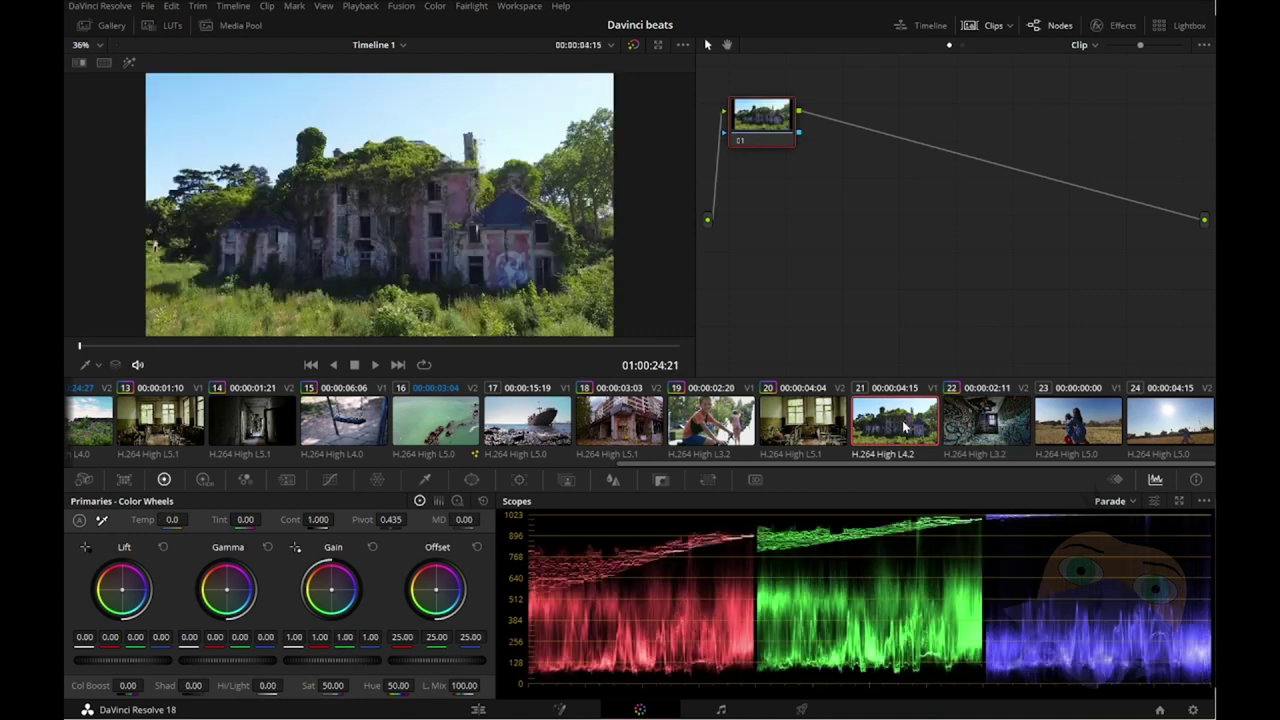
click(968, 435)
click(918, 431)
click(975, 432)
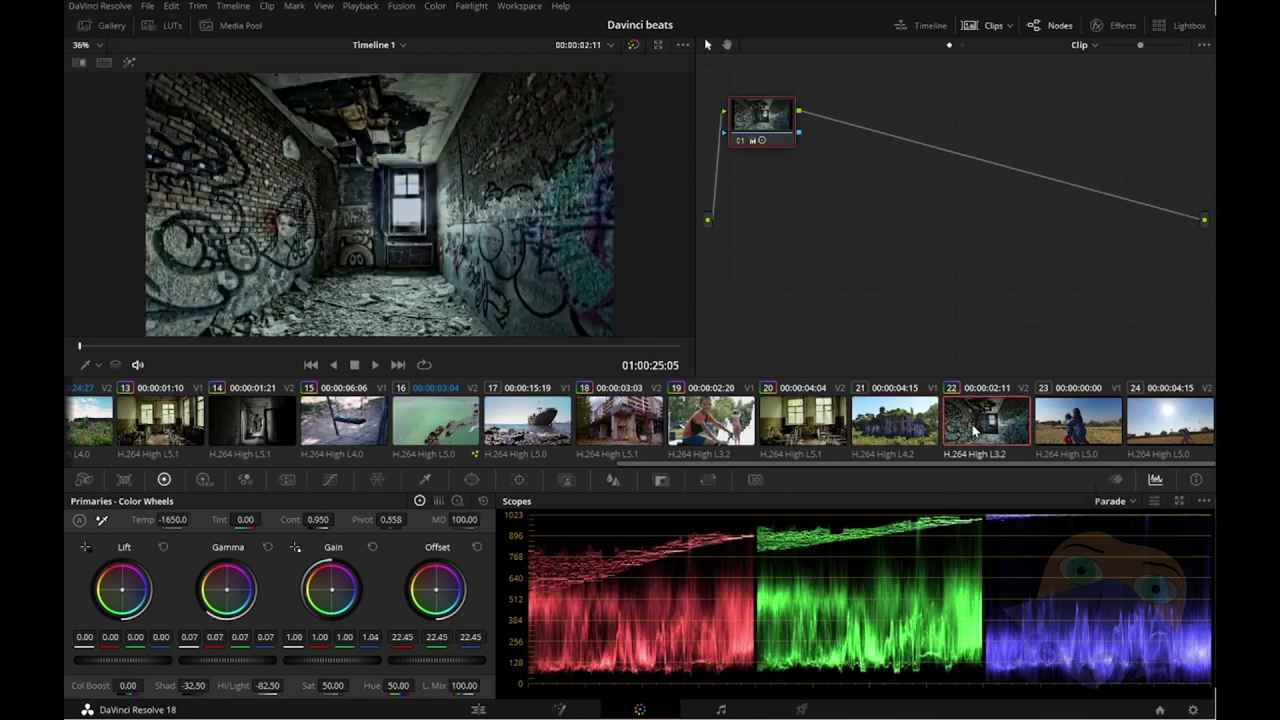
click(911, 427)
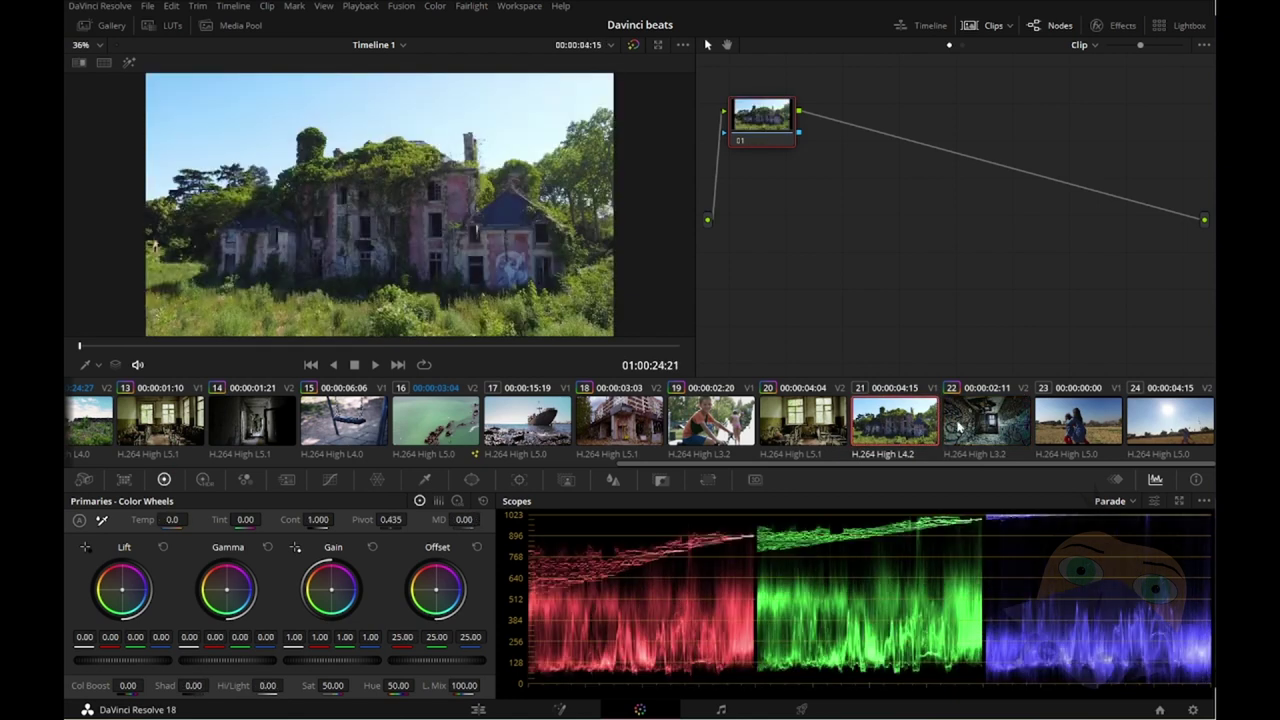
click(985, 425)
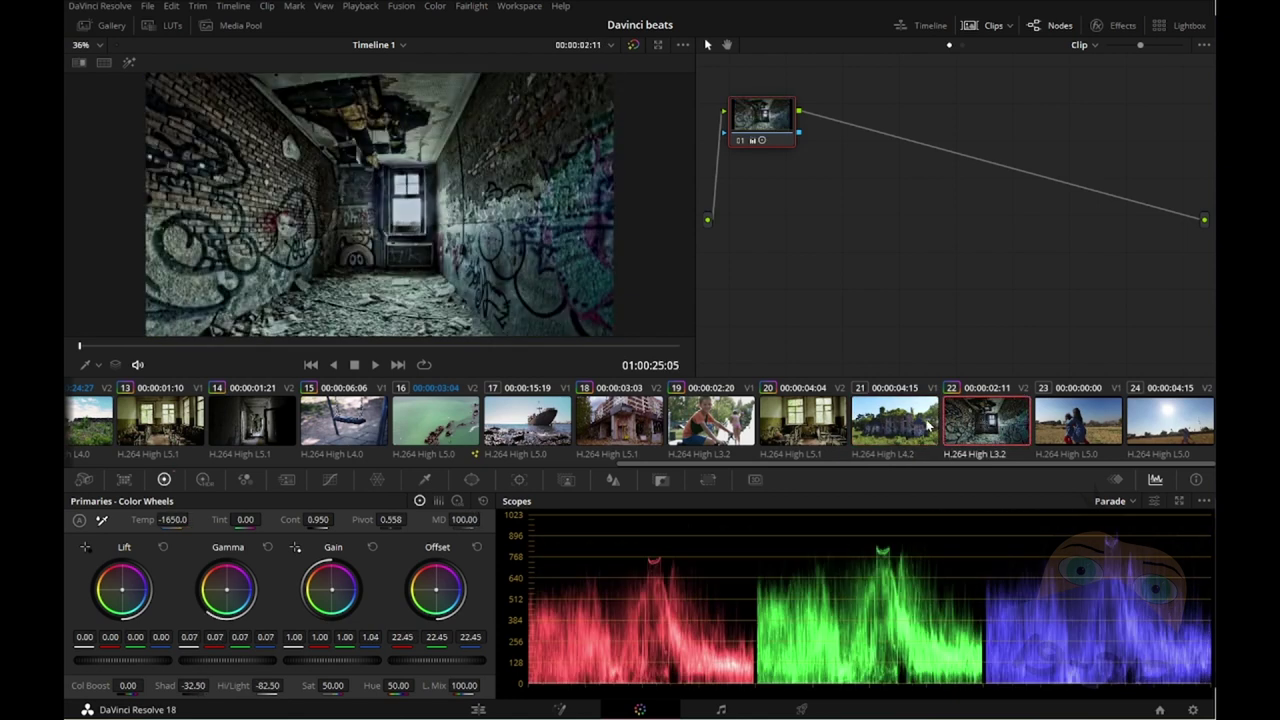
click(928, 427)
click(976, 426)
Step: Cool the corridor to -4000 temperature, lower blue gain to 0.87, and save the project
drag(191, 520, 192, 519)
click(527, 320)
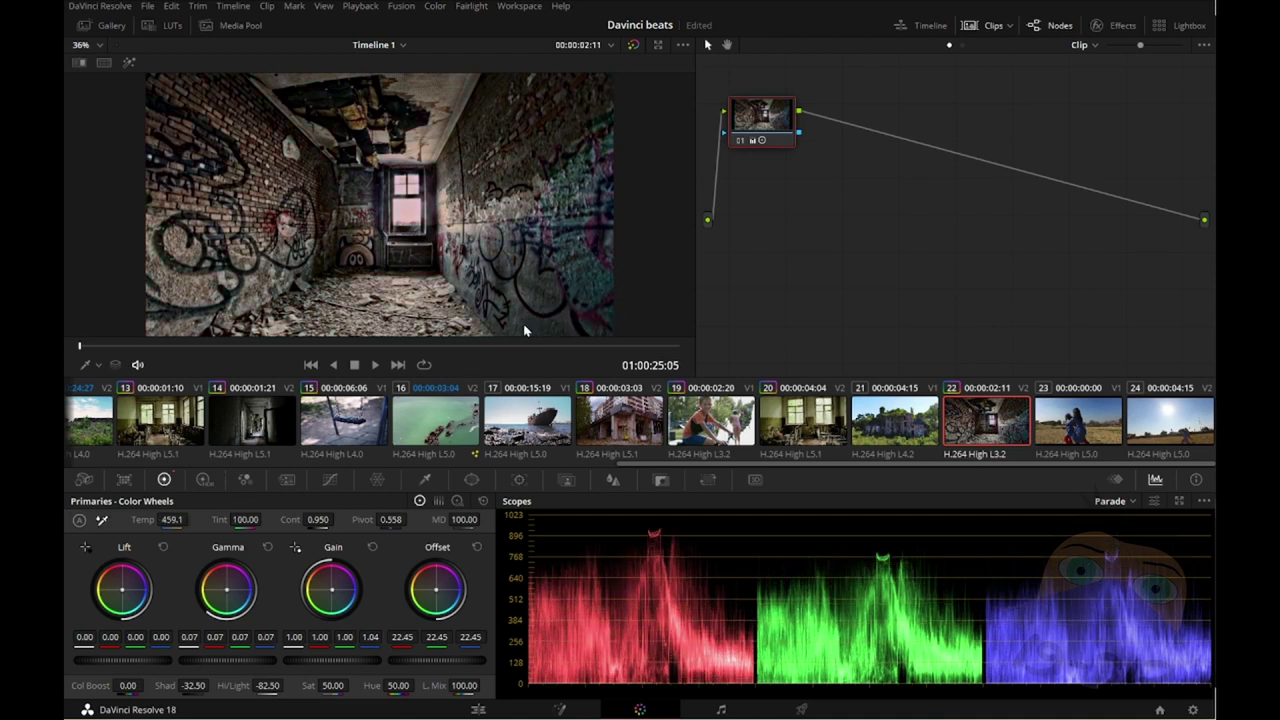
key(ctrl+z)
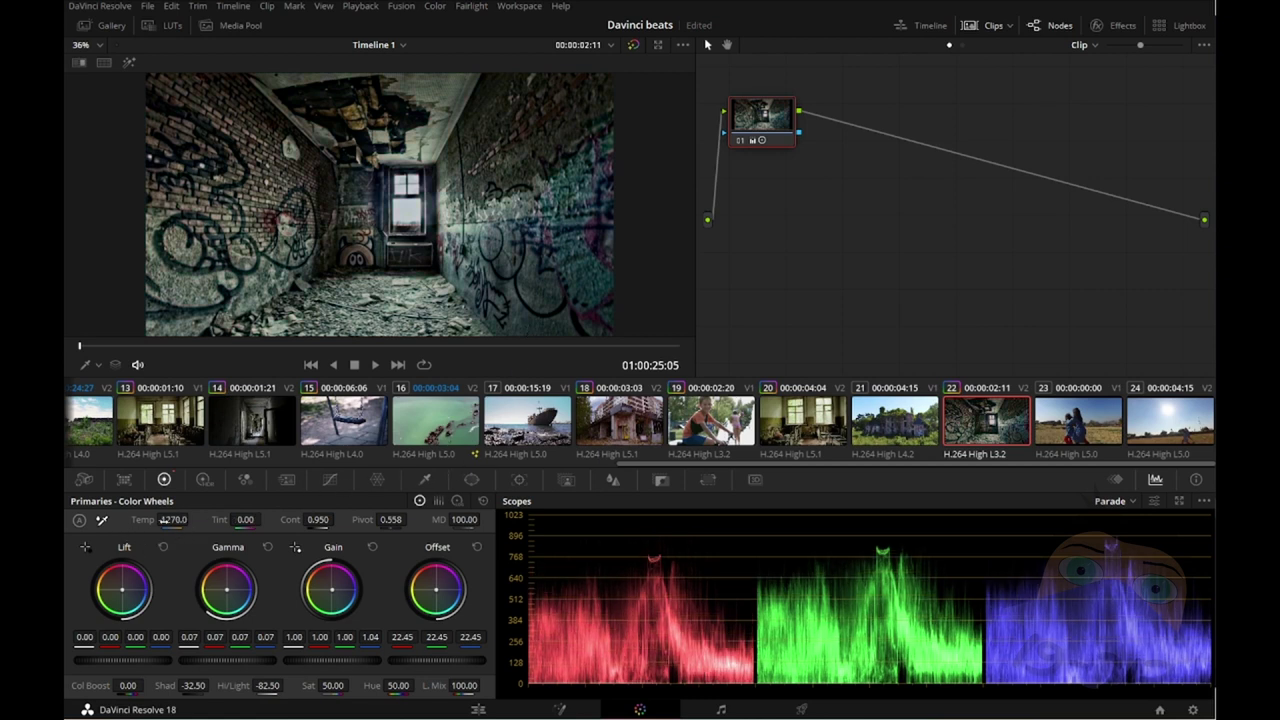
drag(192, 519, 192, 519)
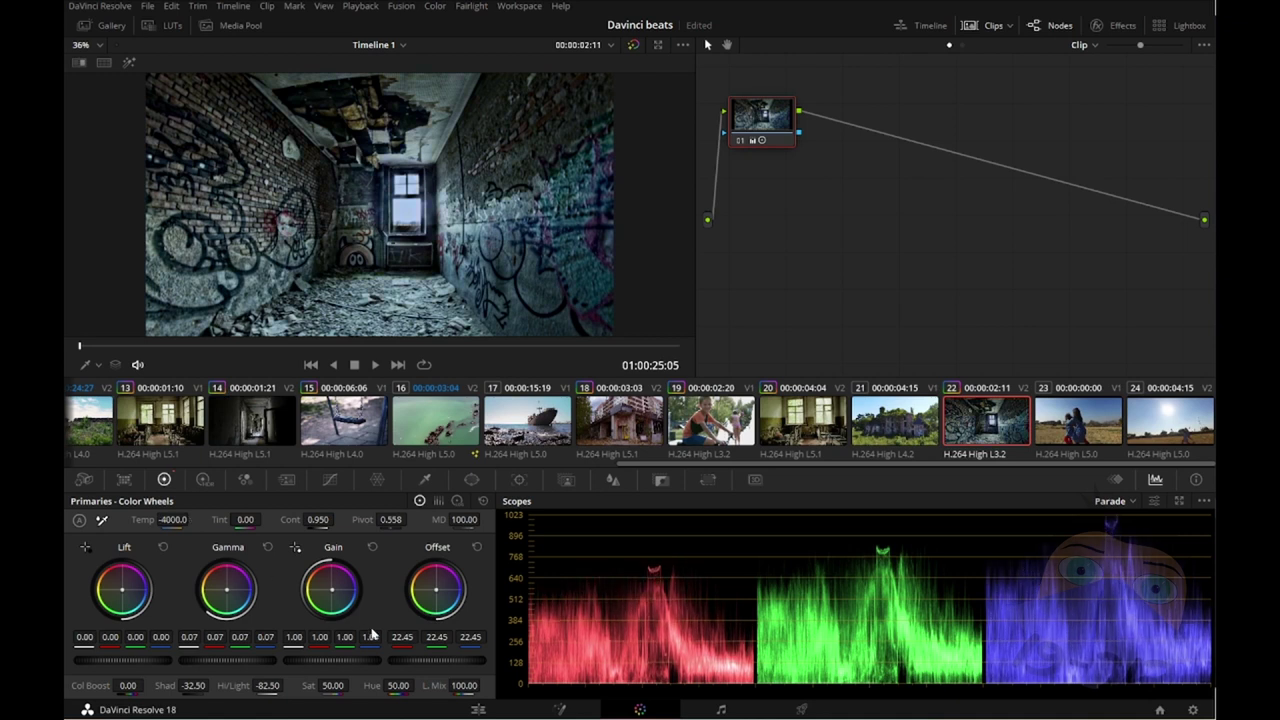
drag(369, 637, 369, 637)
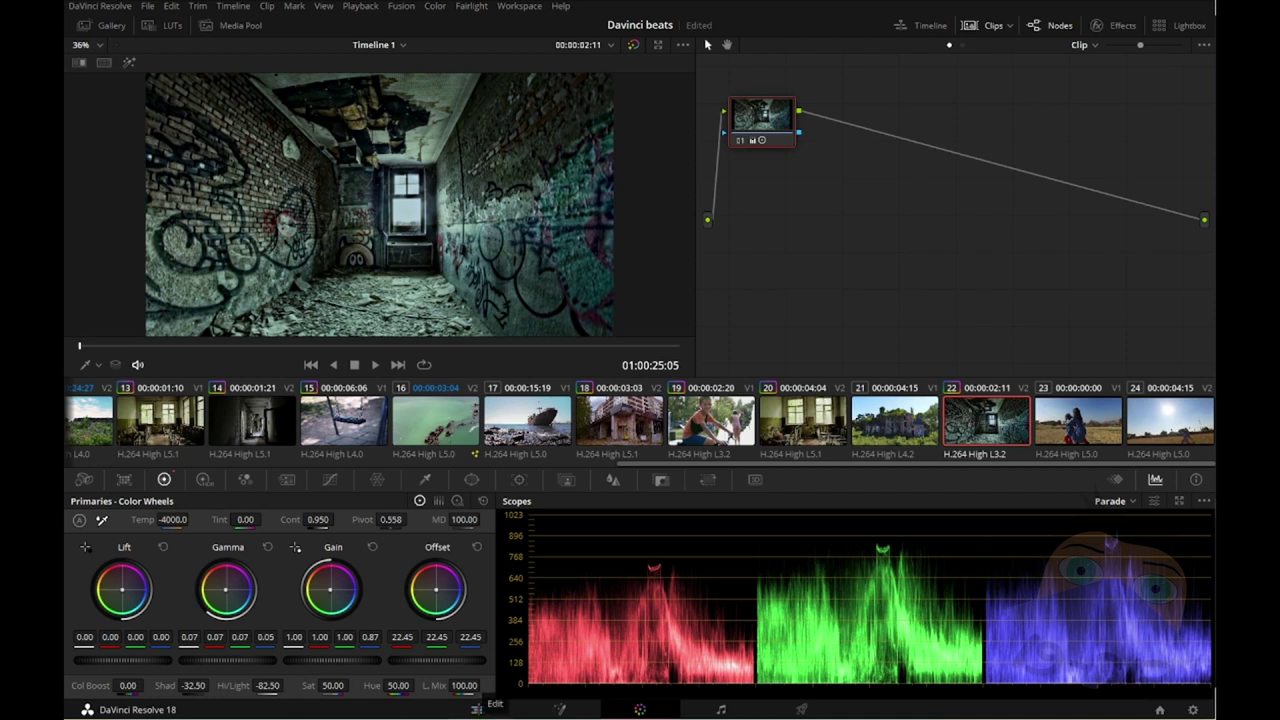
key(ctrl+s)
scroll(1173, 422, up, 2)
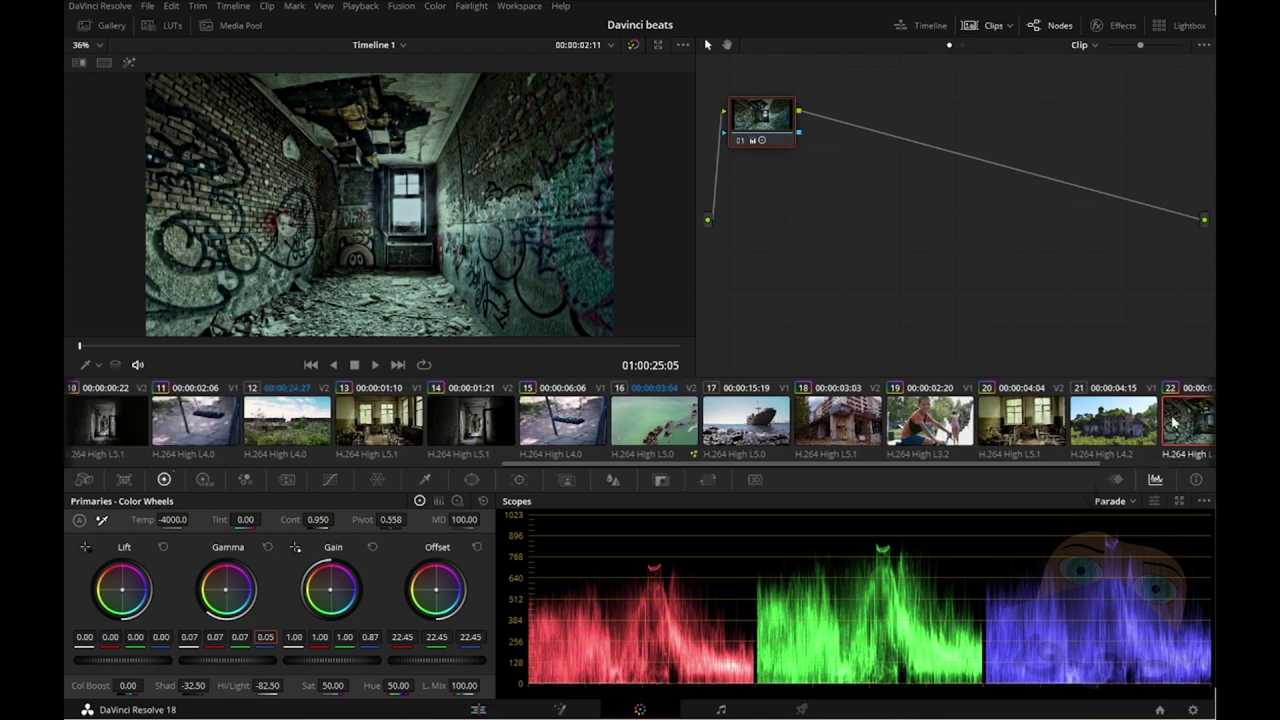
scroll(1175, 424, down, 2)
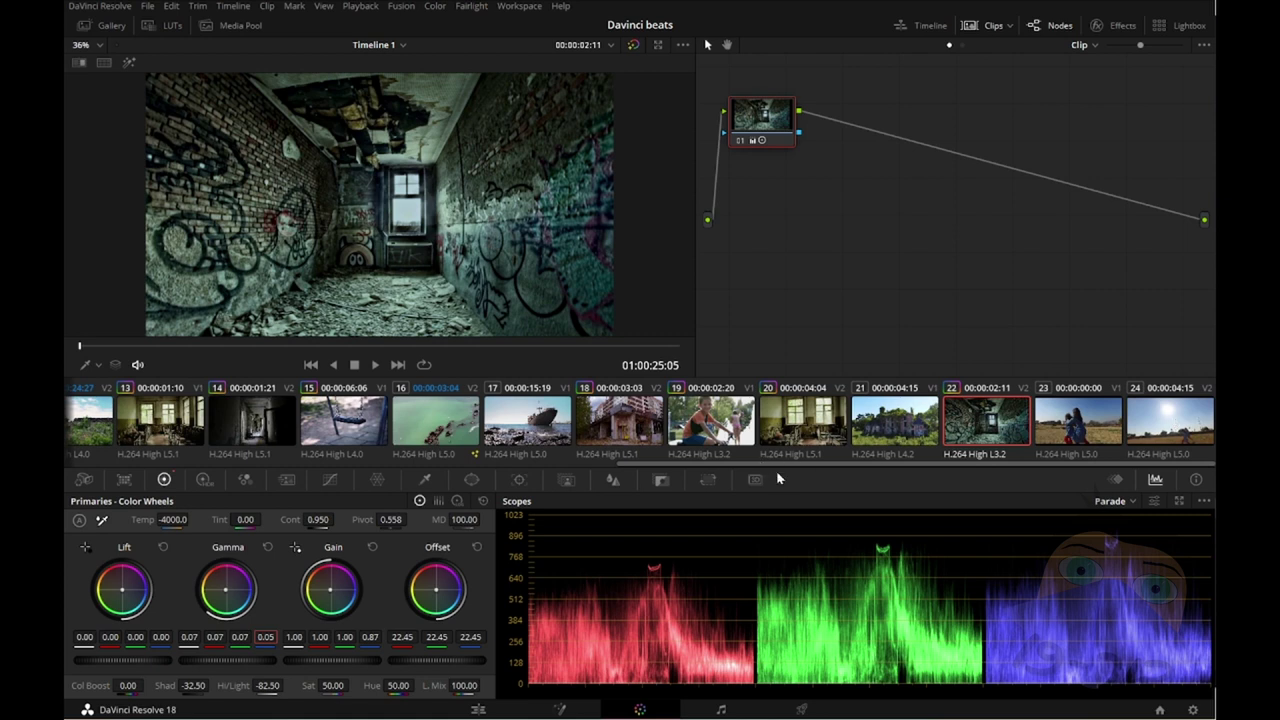
scroll(950, 430, up, 8)
scroll(998, 432, up, 8)
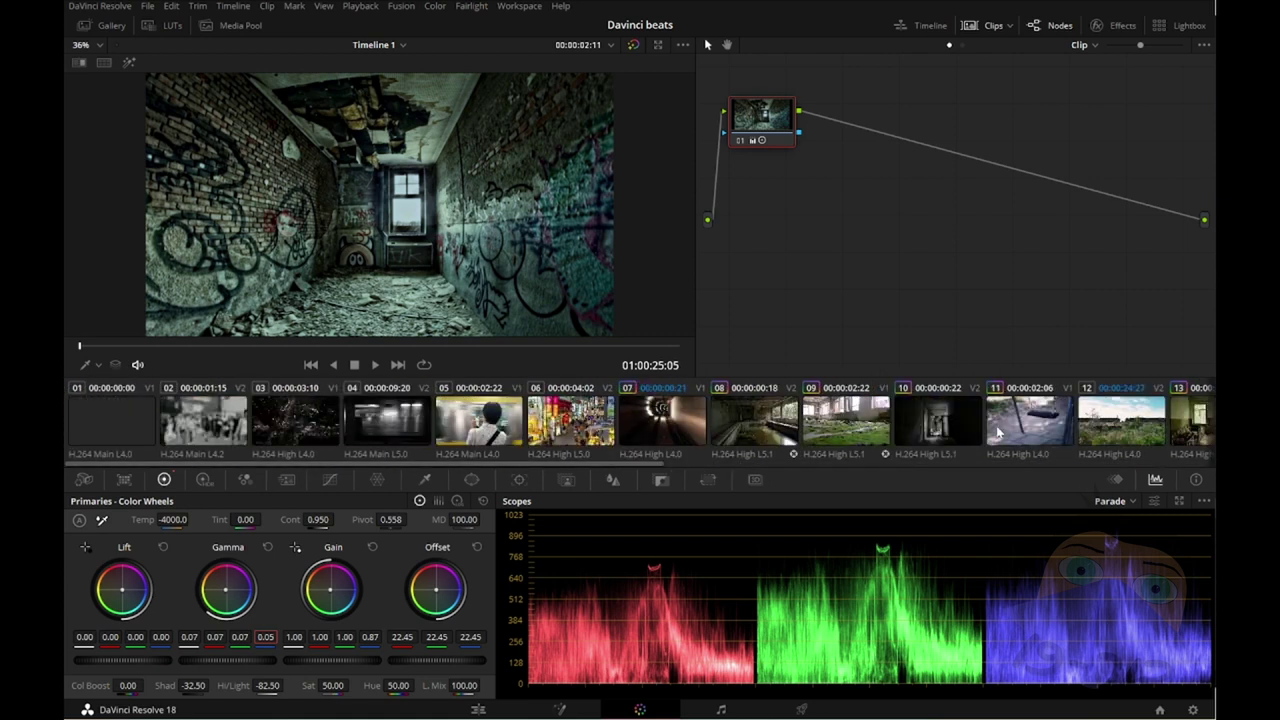
Step: Play the montage from the start full-screen, then return to the Color page on dormitory clip 13
click(479, 710)
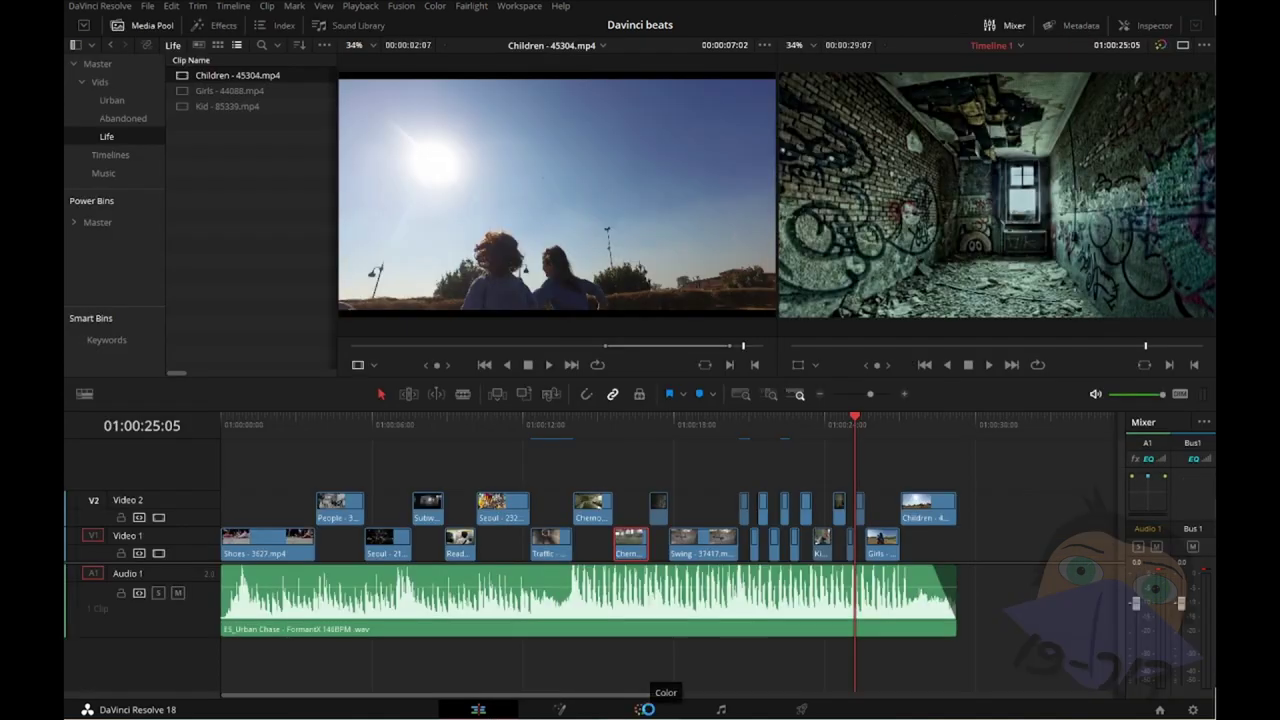
key(Home)
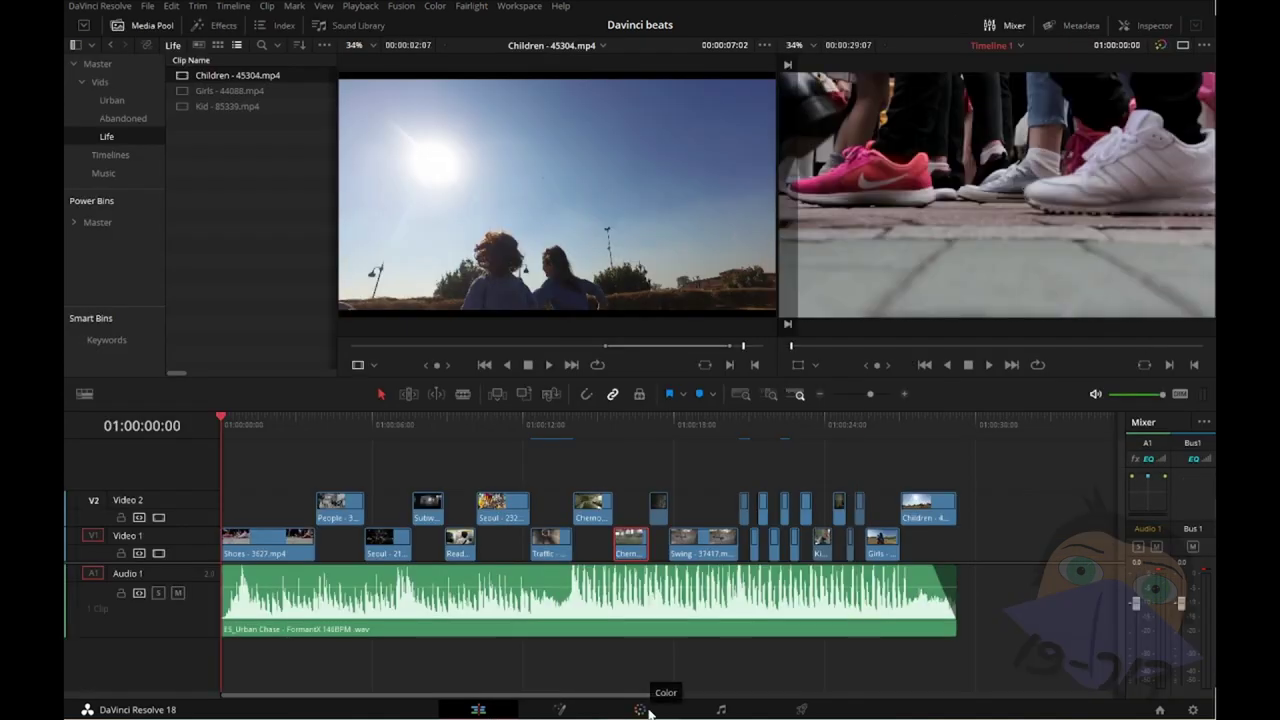
key(p)
key(space)
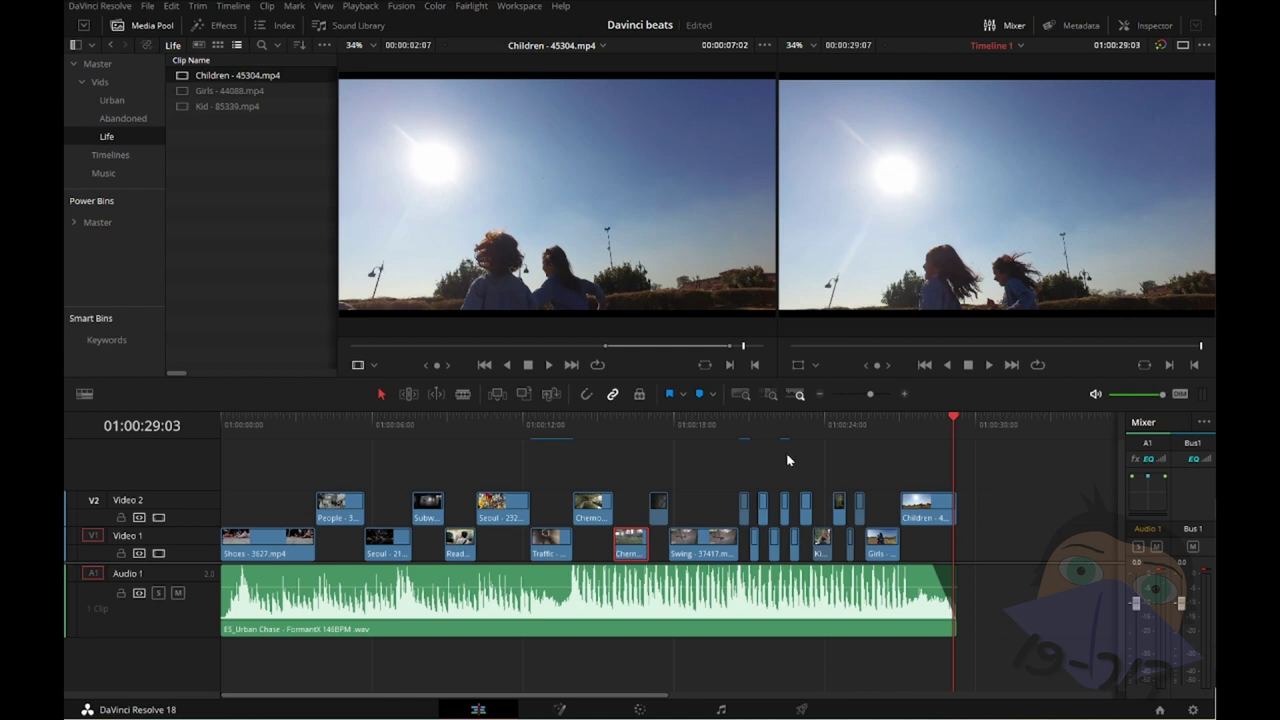
click(741, 425)
mouse_move(741, 425)
mouse_down()
mouse_move(663, 427)
mouse_move(756, 437)
mouse_up()
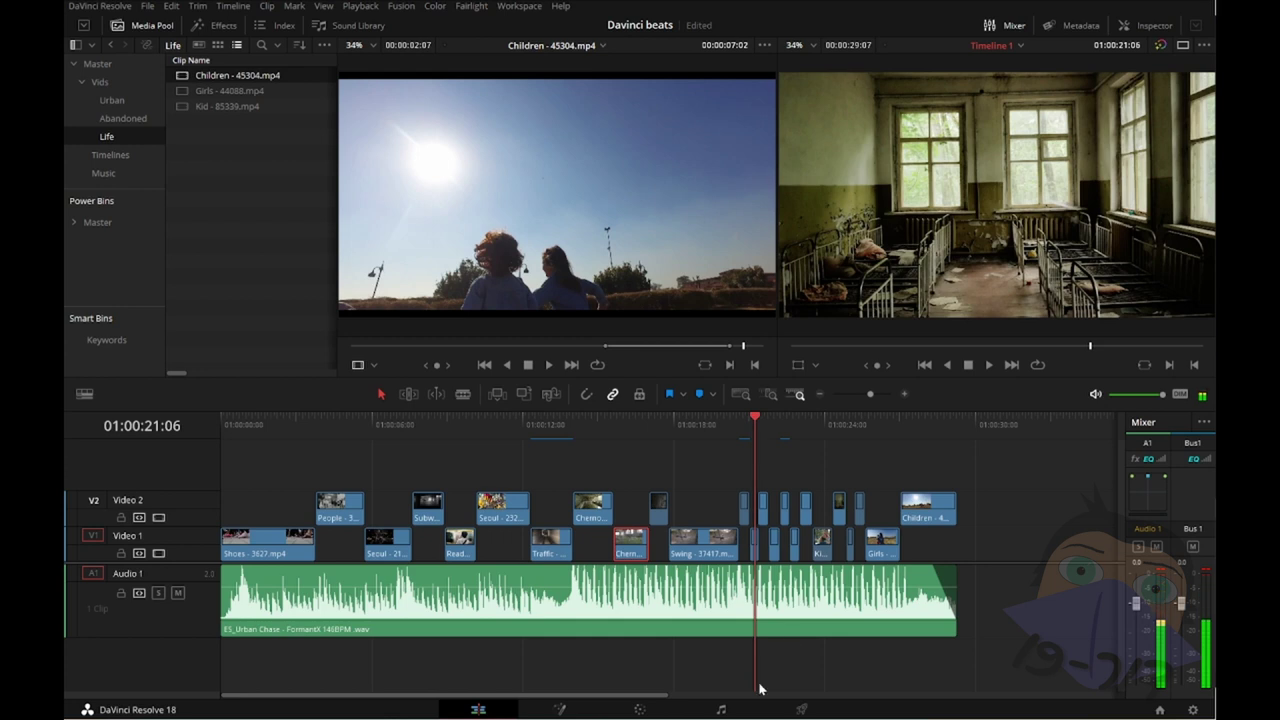
click(640, 709)
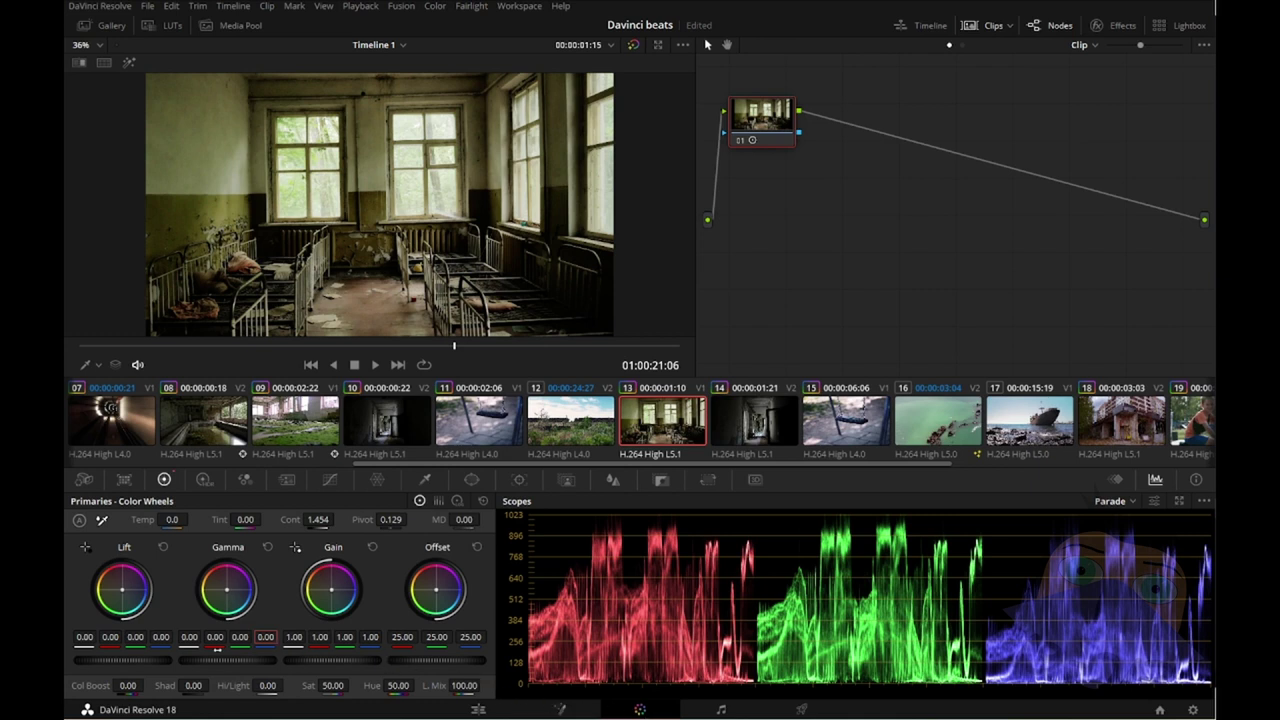
Step: Tint the dormitory clip magenta: lift and gamma green to -0.01, gain blue to 1.26
drag(142, 653, 131, 655)
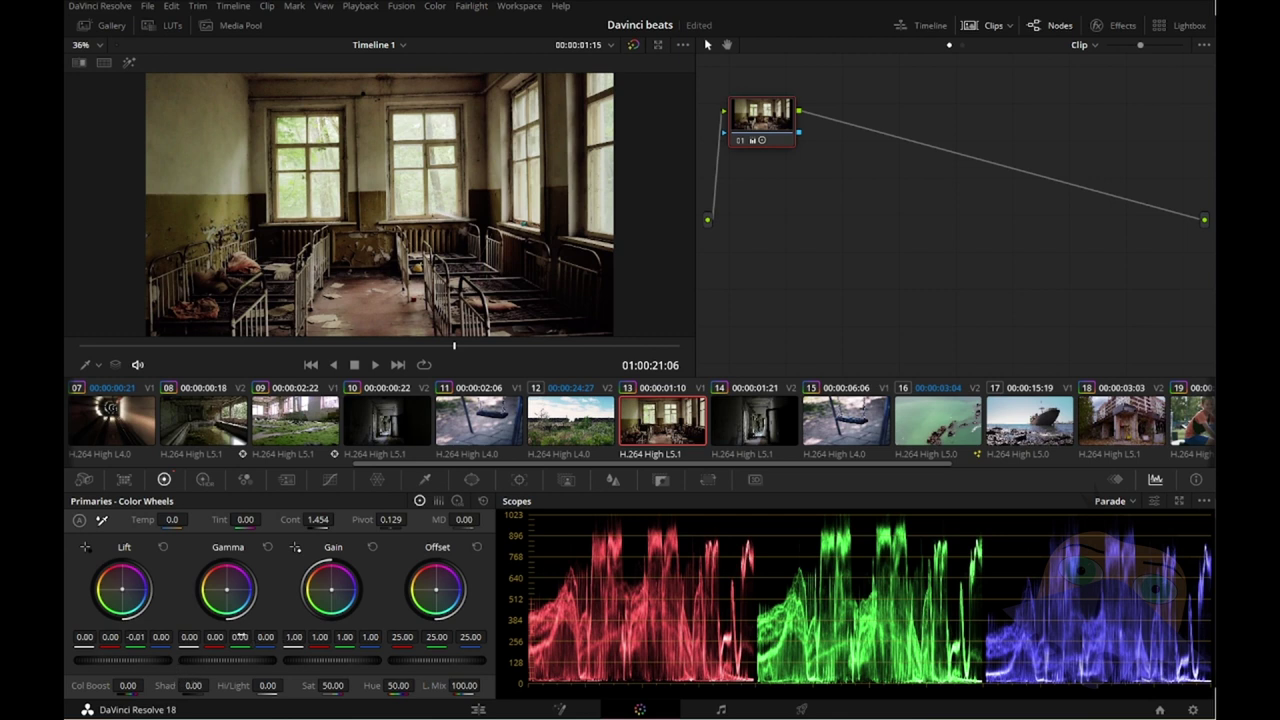
drag(240, 637, 236, 637)
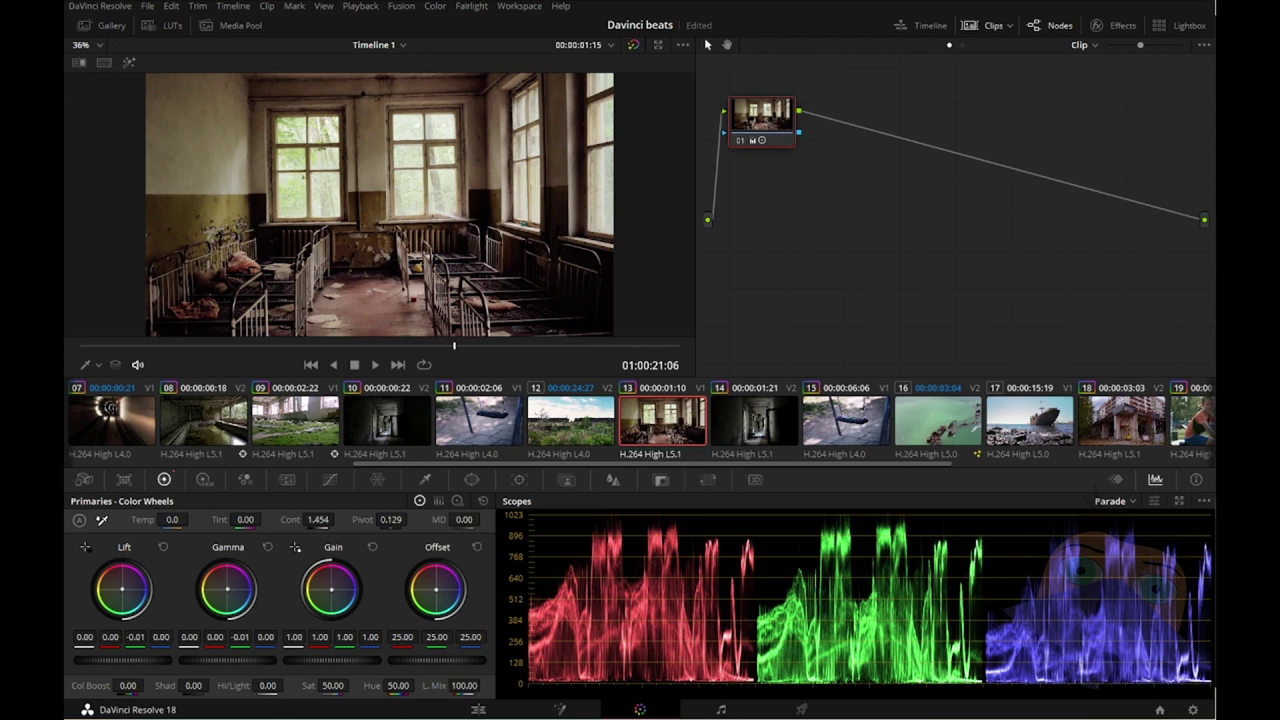
drag(369, 637, 365, 637)
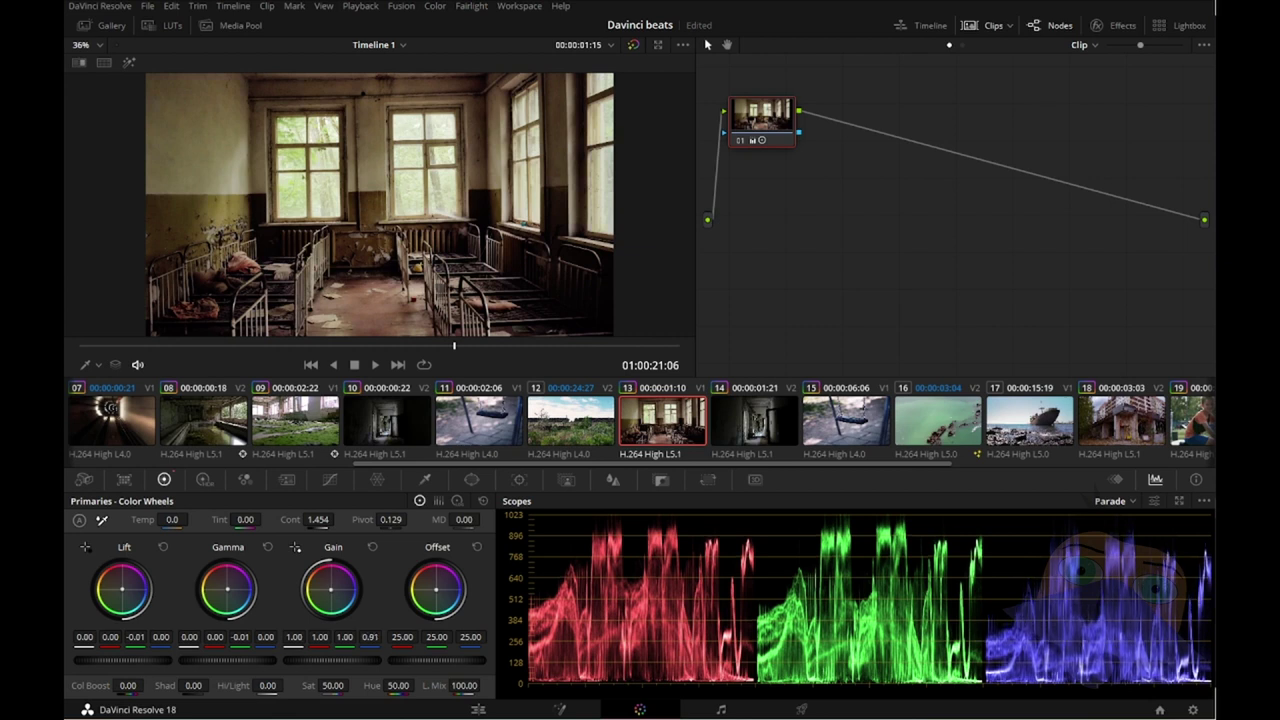
drag(369, 637, 373, 637)
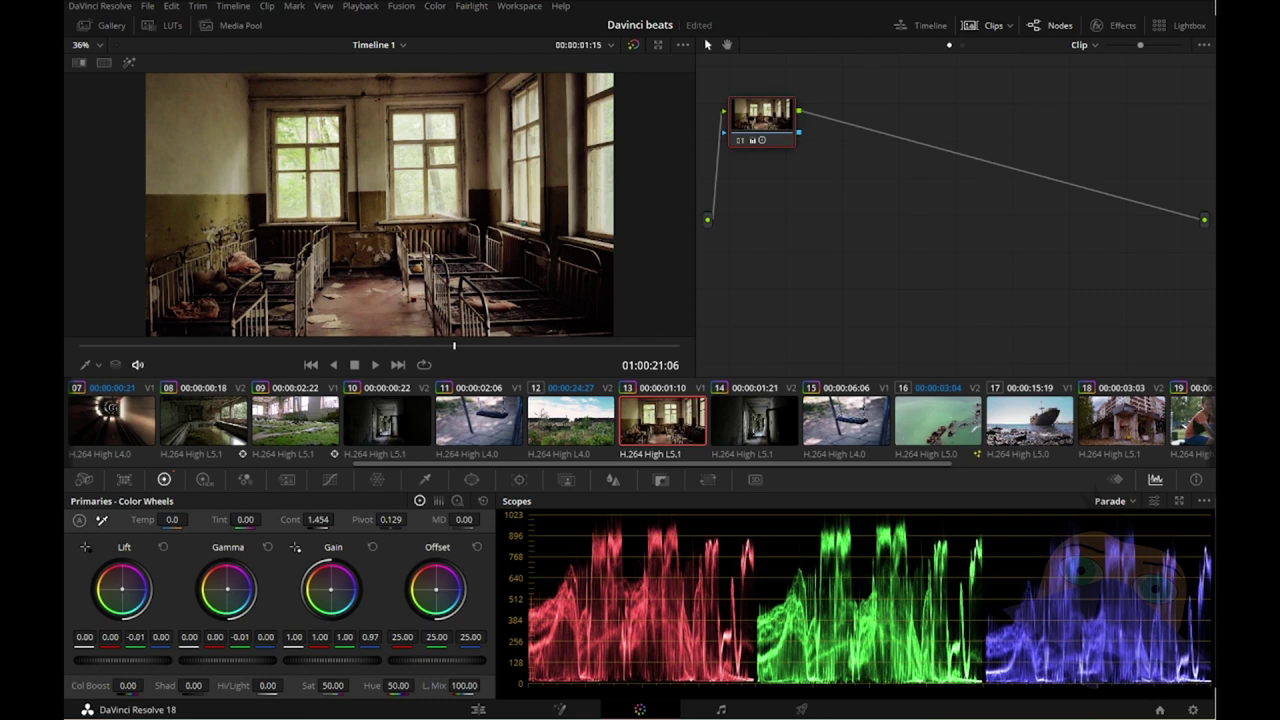
drag(369, 637, 377, 637)
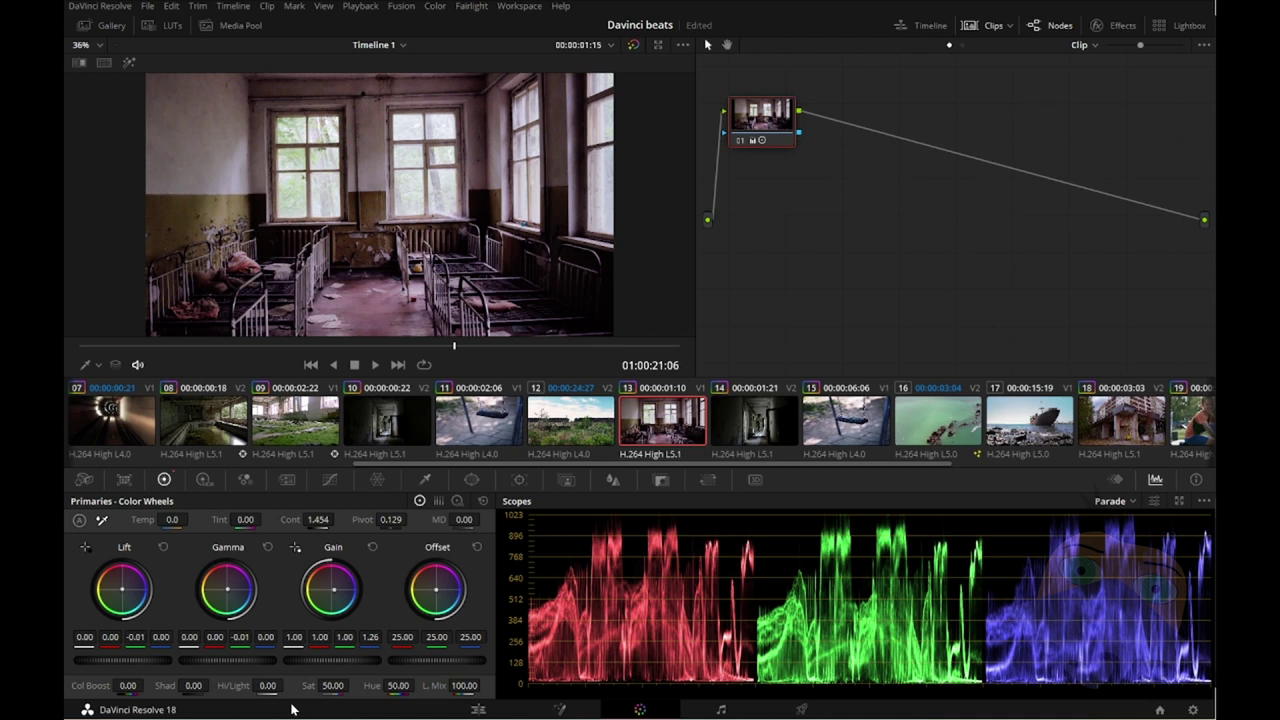
Step: Select bed-room clip 20 and copy the dormitory grade onto it with a middle-click
scroll(855, 432, up, 2)
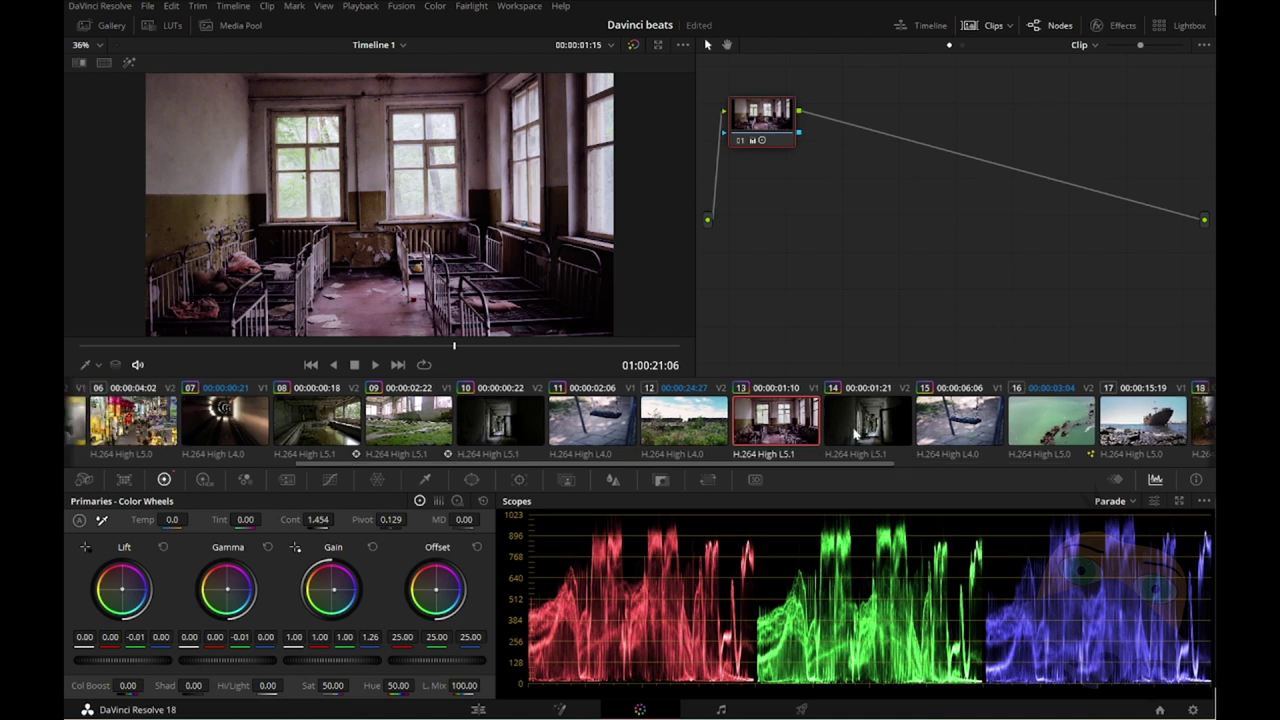
scroll(855, 432, up, 2)
scroll(855, 432, down, 2)
scroll(855, 432, down, 2)
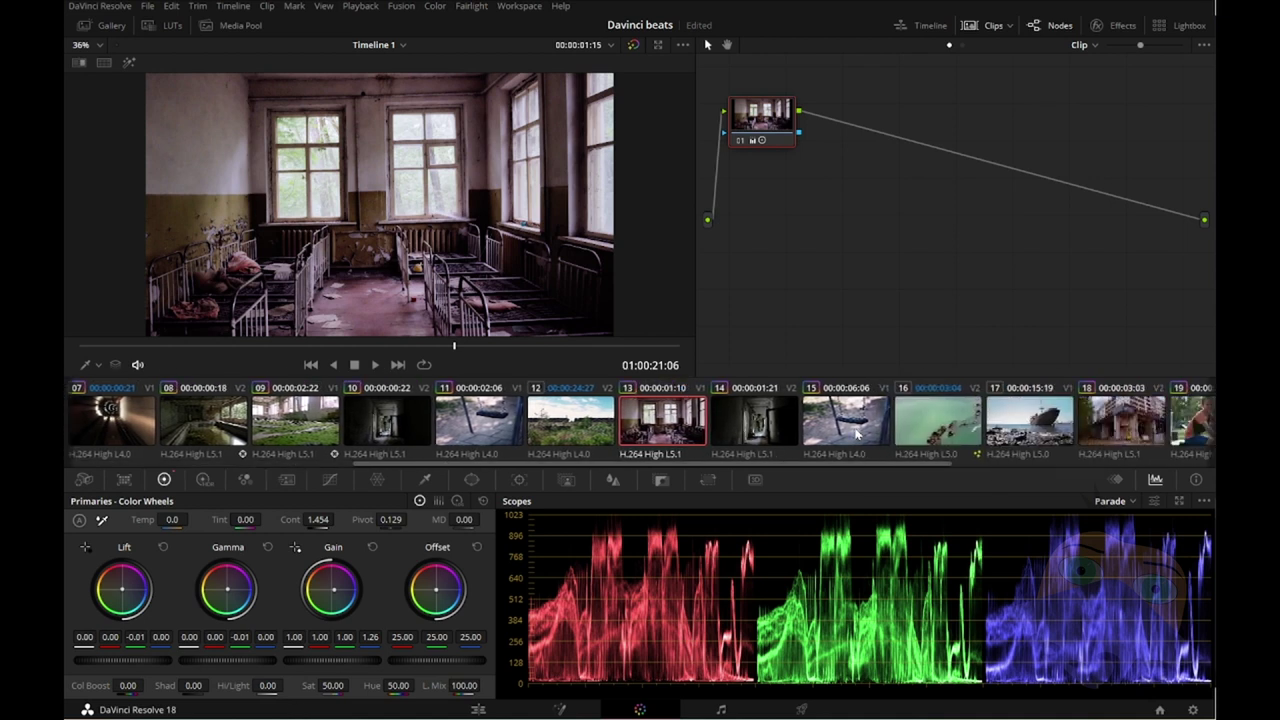
scroll(855, 432, down, 2)
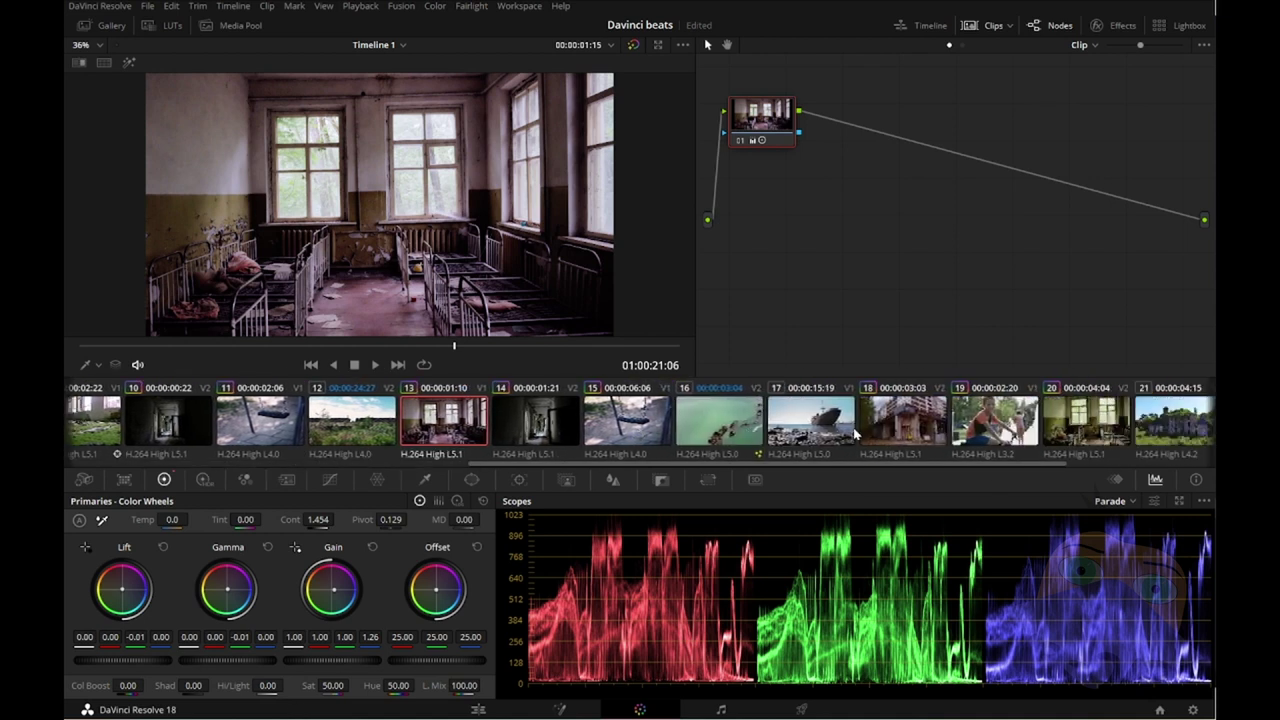
click(1094, 418)
middle_click(440, 429)
scroll(440, 429, down, 3)
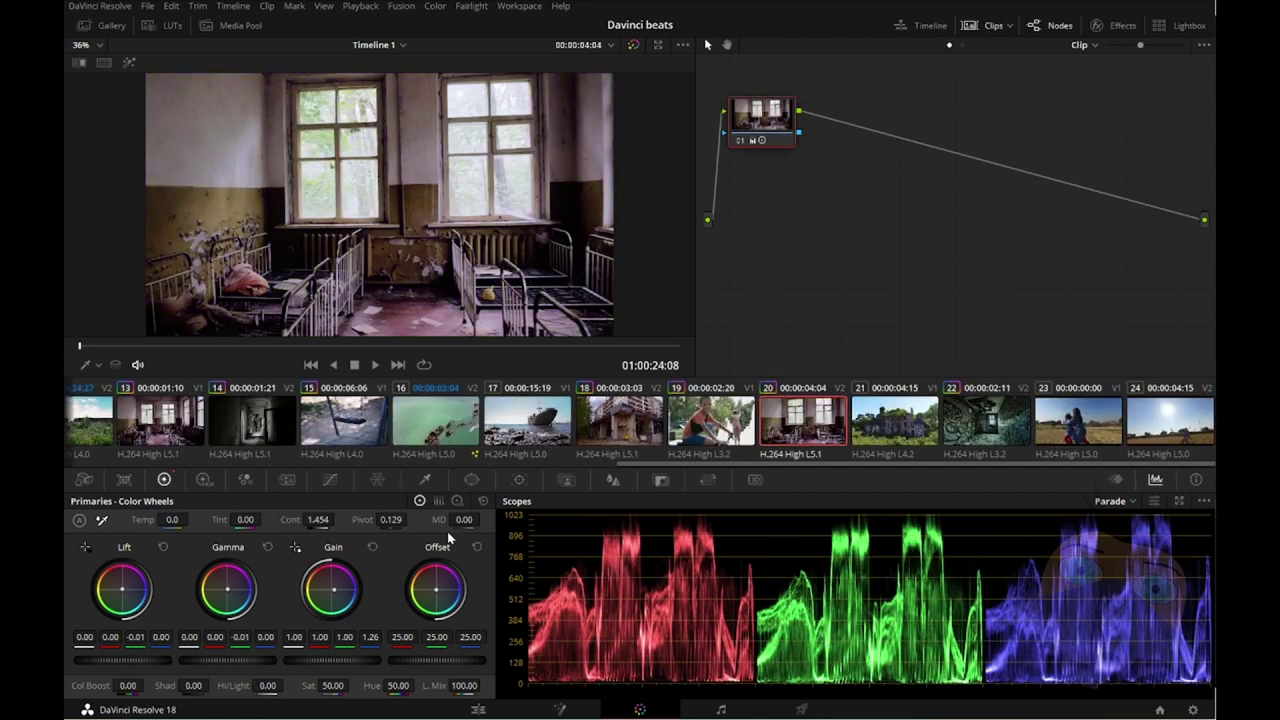
Step: On graffiti corridor clip 22, reset the Offset and raise its blue to about 26.44
click(992, 427)
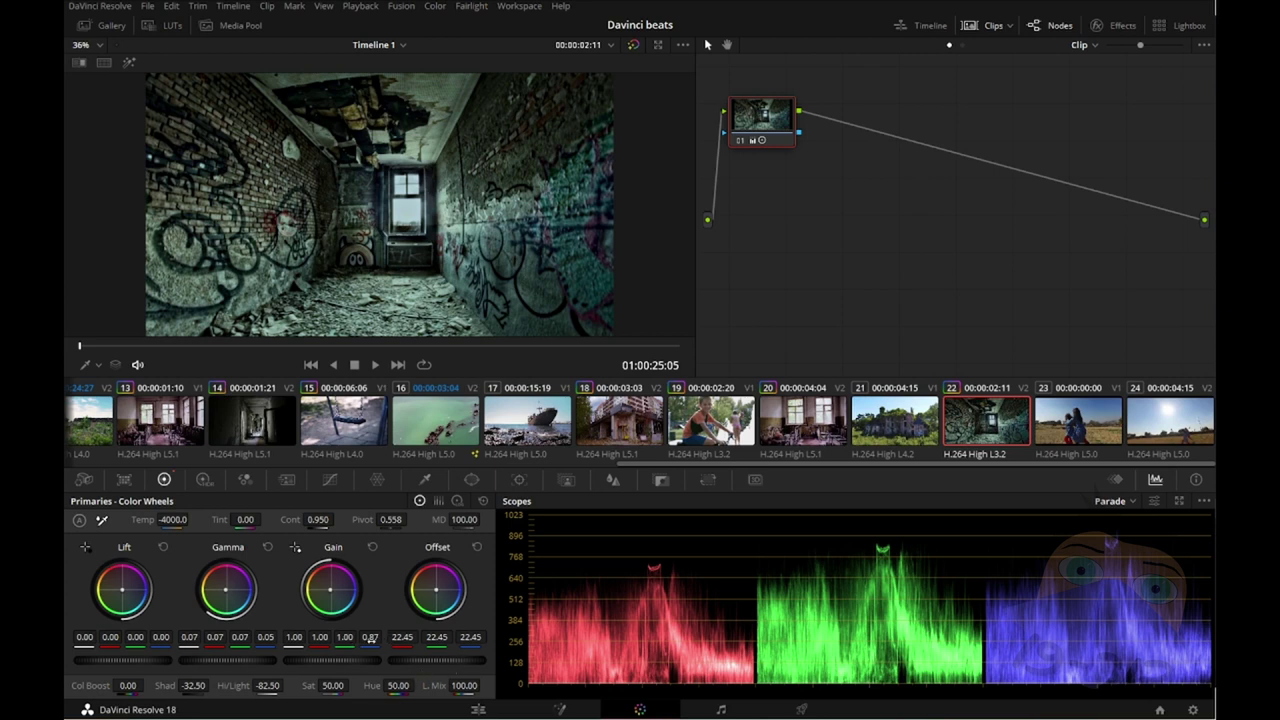
mouse_move(470, 637)
mouse_down()
mouse_move(492, 637)
mouse_move(478, 637)
mouse_up()
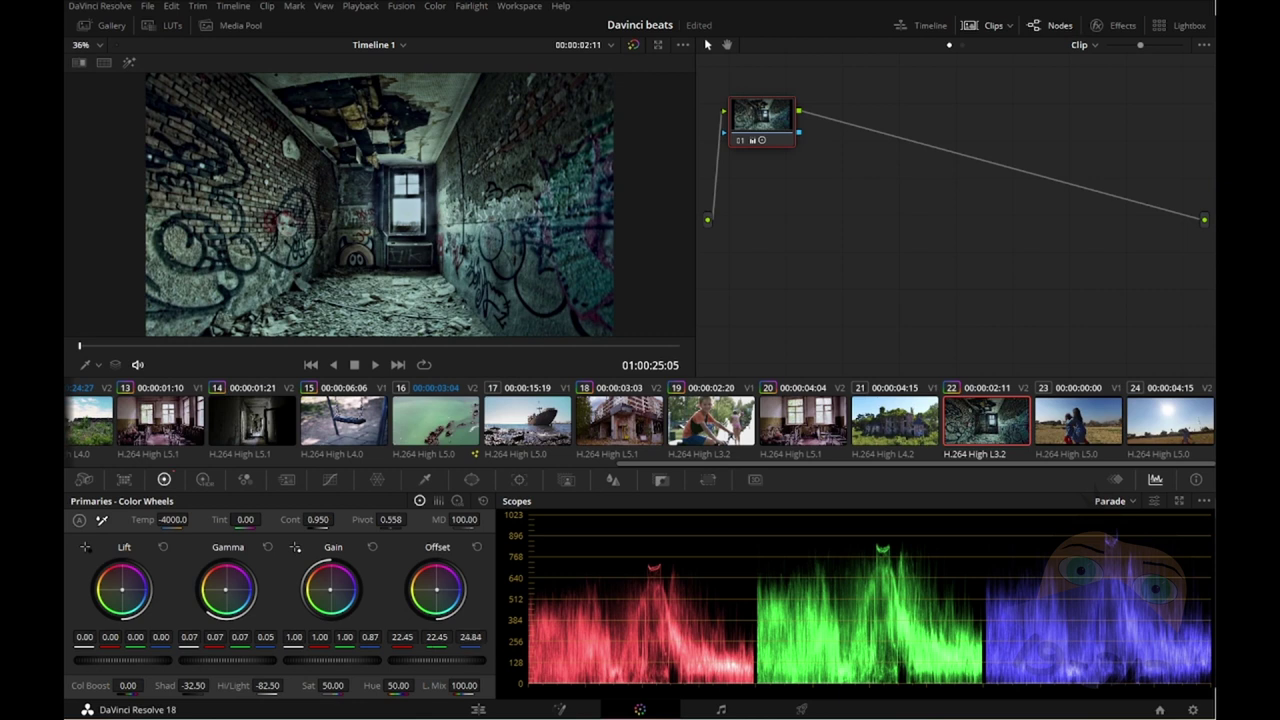
drag(470, 636, 440, 636)
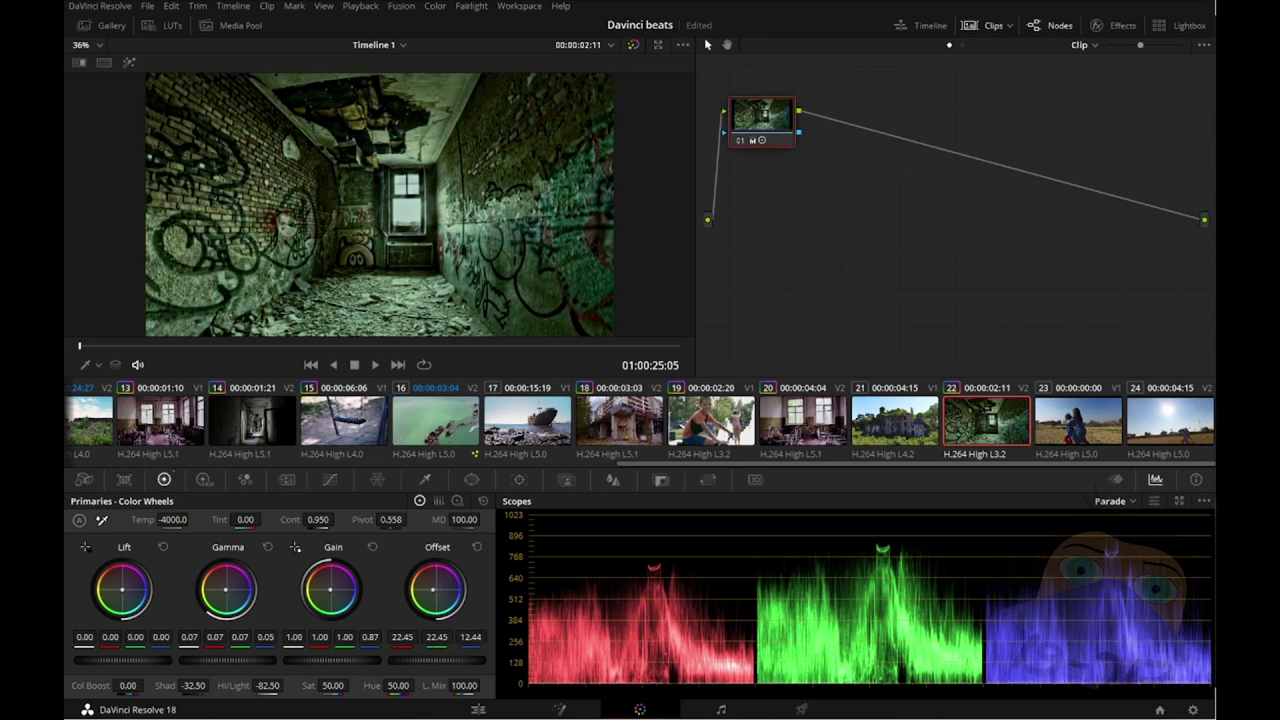
click(477, 547)
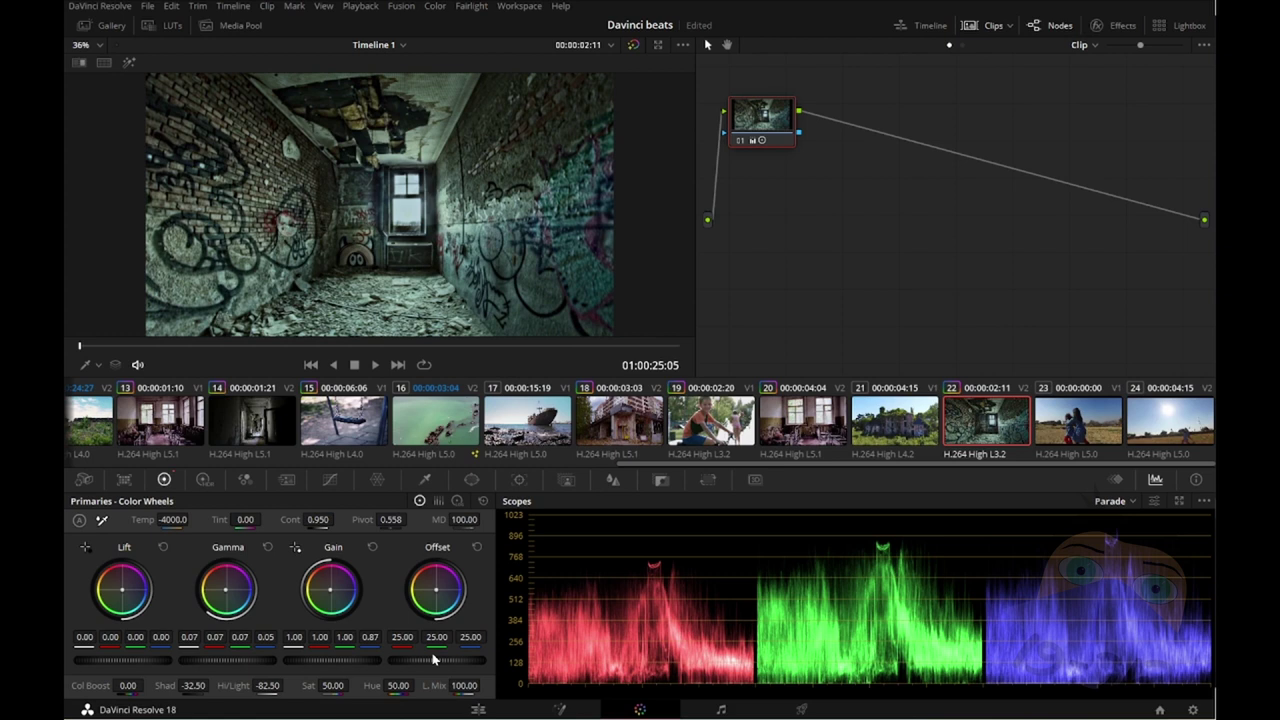
drag(470, 637, 480, 637)
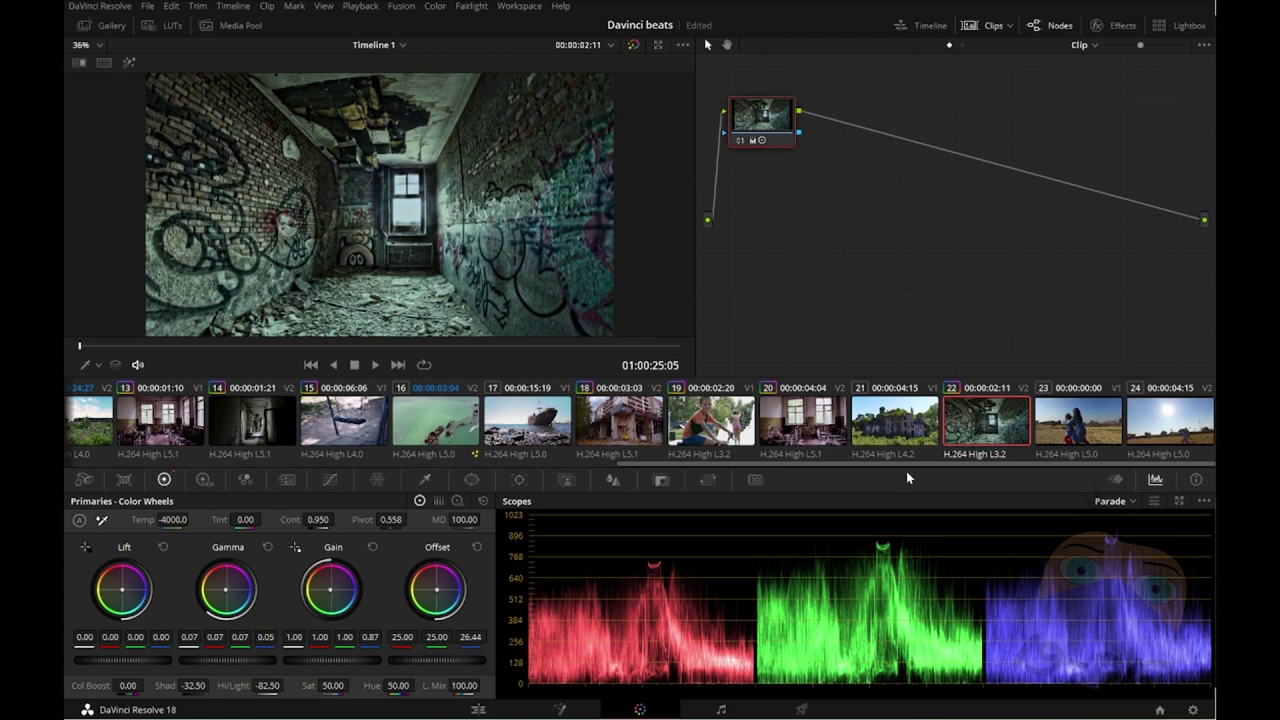
Step: Review the grades of clips 21 through 18 and lower the apartment building clip's saturation slightly
click(1067, 425)
click(1002, 425)
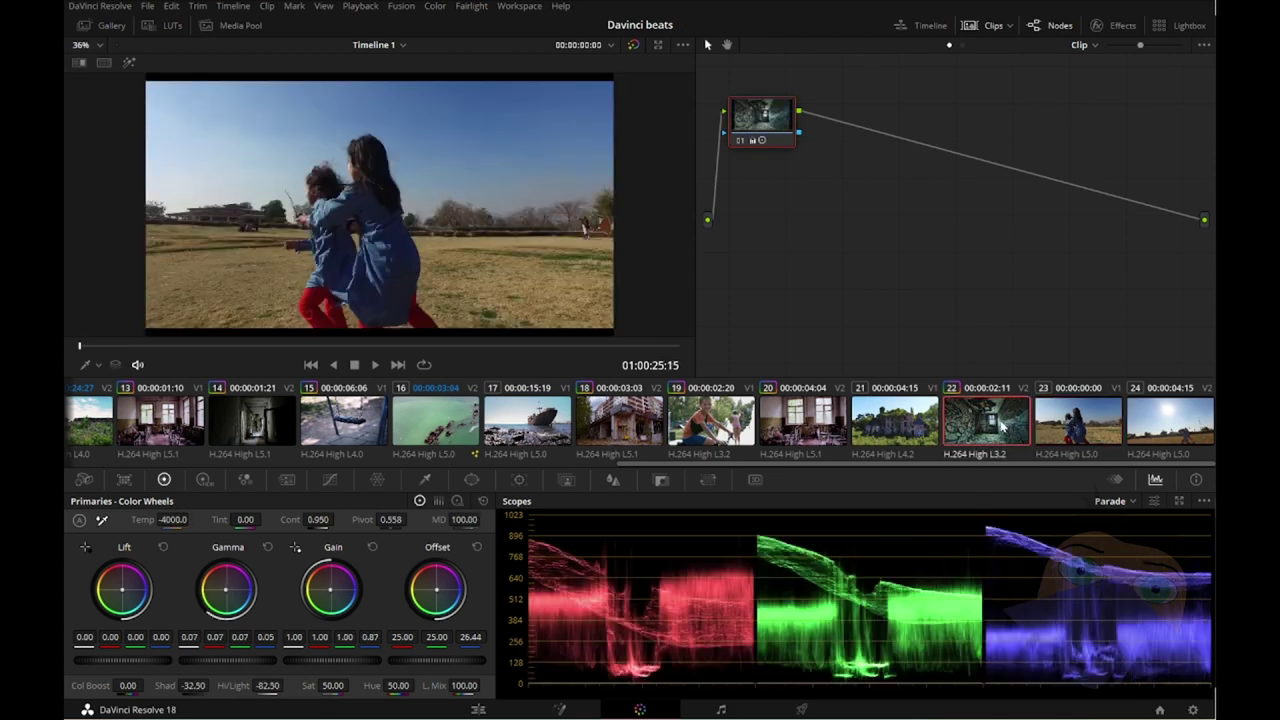
click(899, 426)
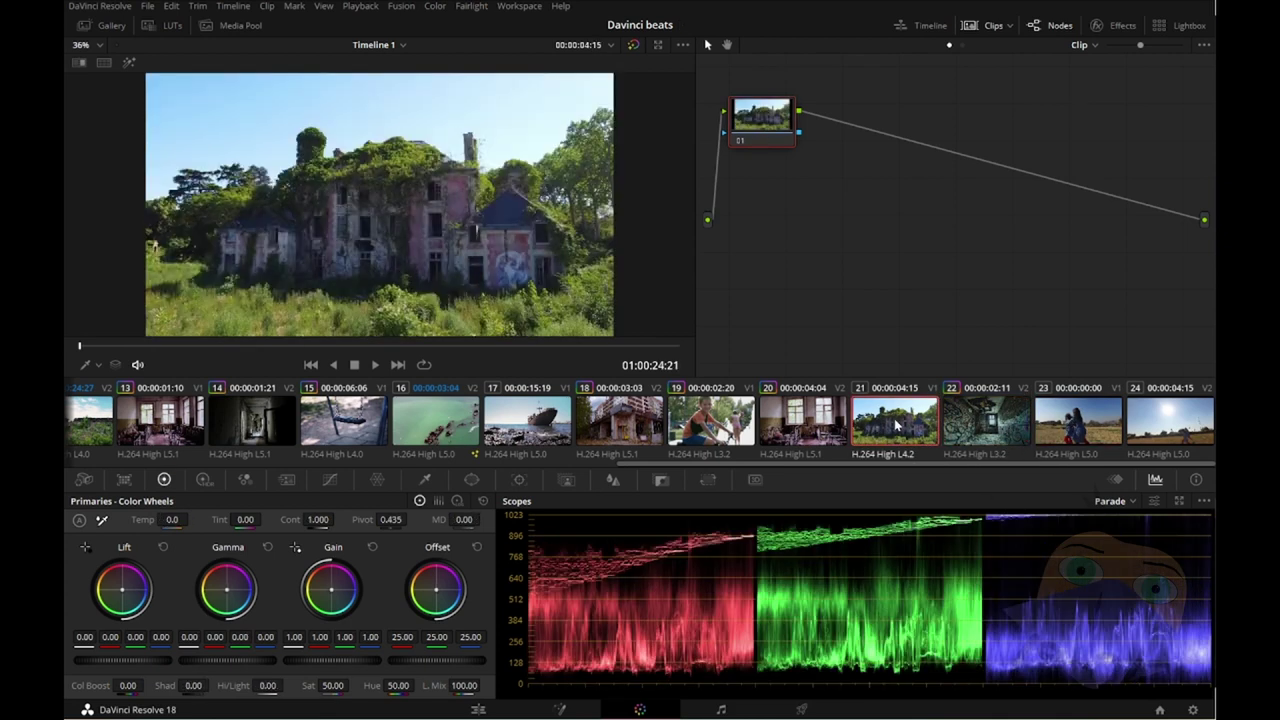
click(822, 424)
click(740, 426)
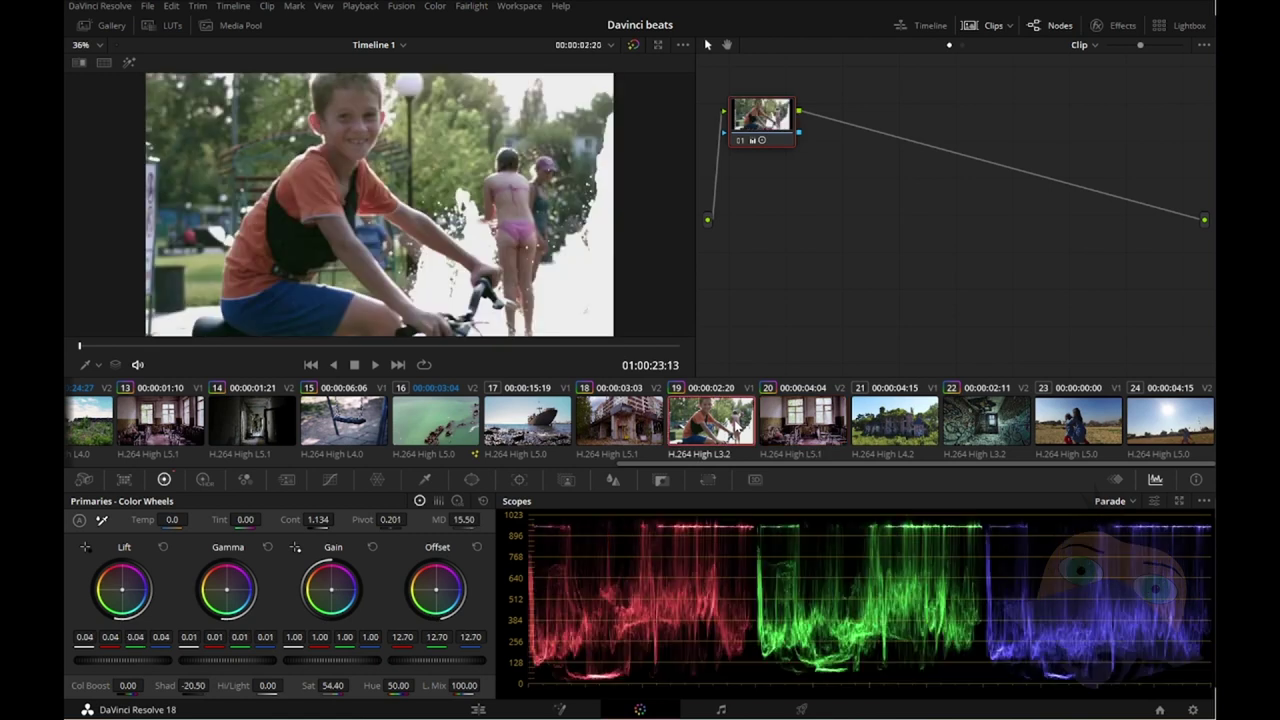
click(638, 428)
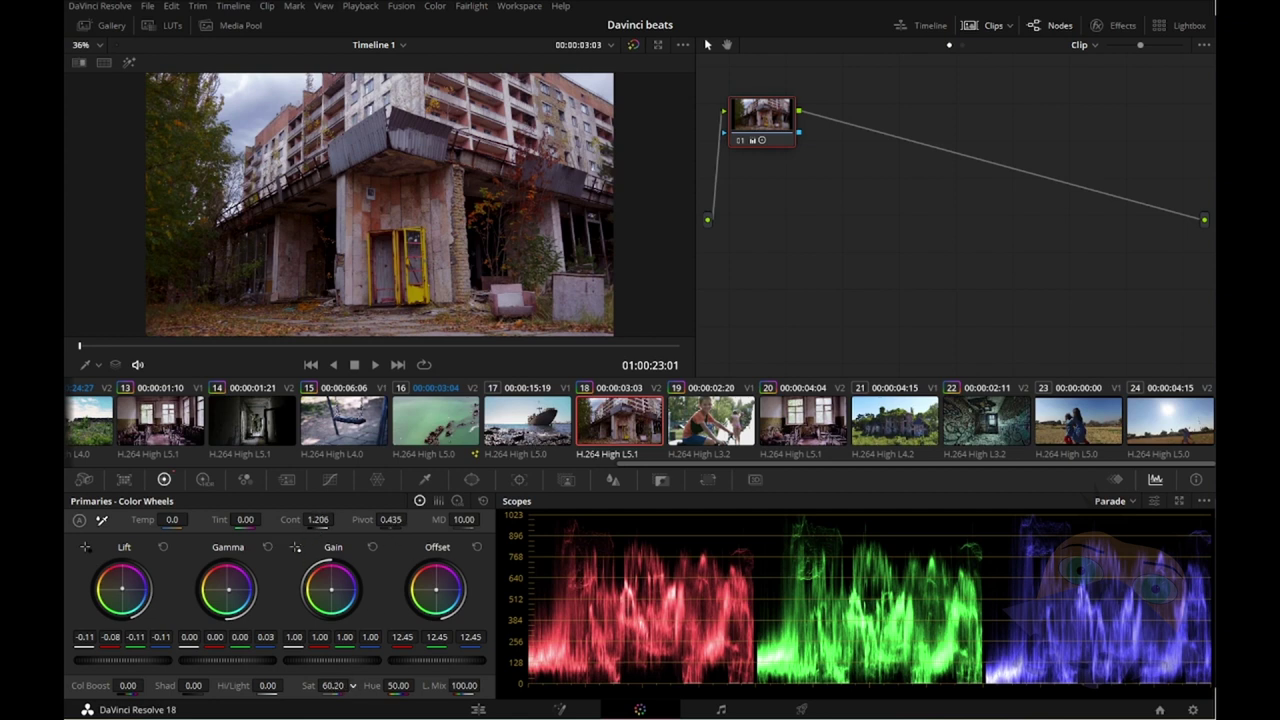
mouse_move(333, 685)
mouse_down()
mouse_move(290, 685)
mouse_move(352, 685)
mouse_up()
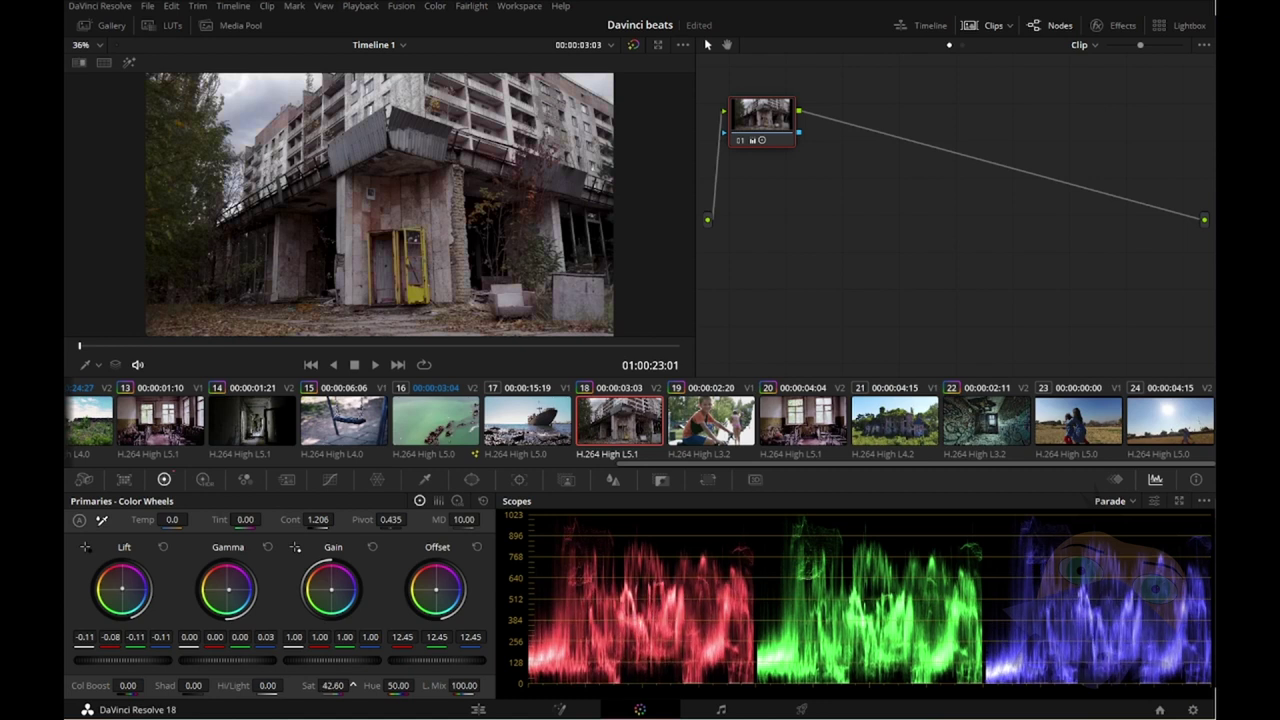
Step: Check the grades of clips 17, 16, 15, 14 and neon street clip 06, then return to the Edit page
click(514, 422)
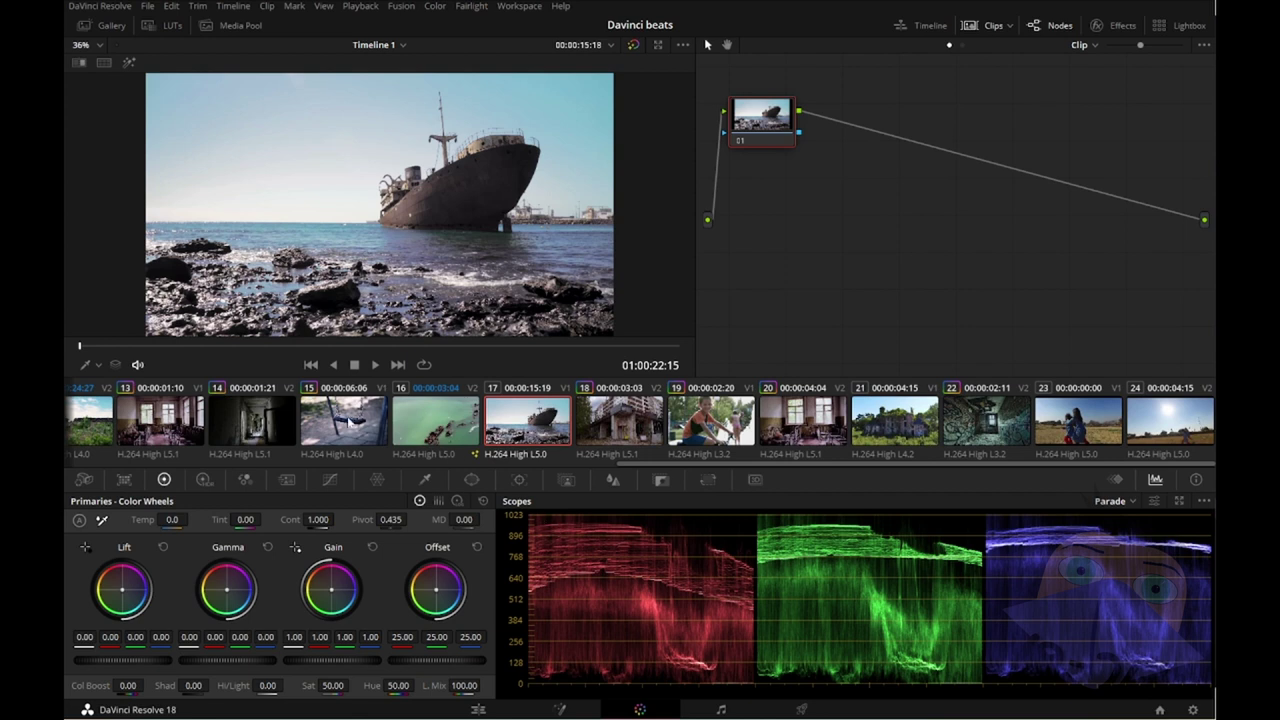
click(425, 428)
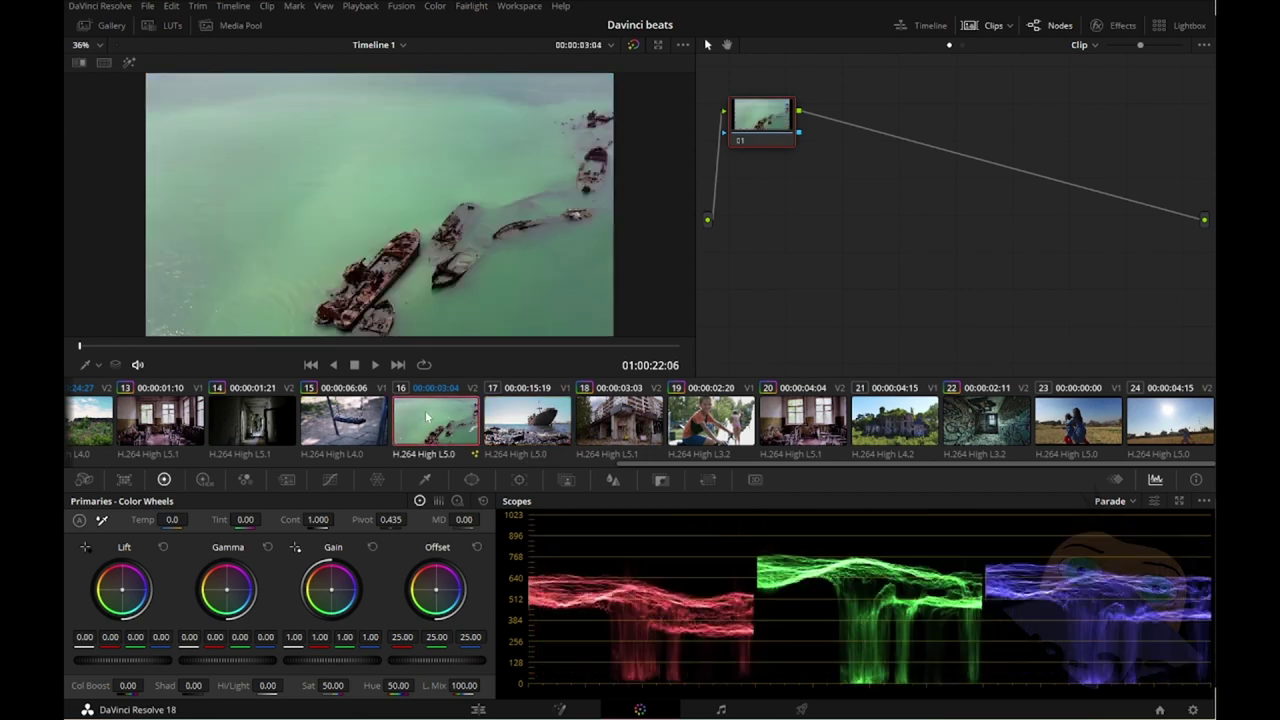
click(336, 428)
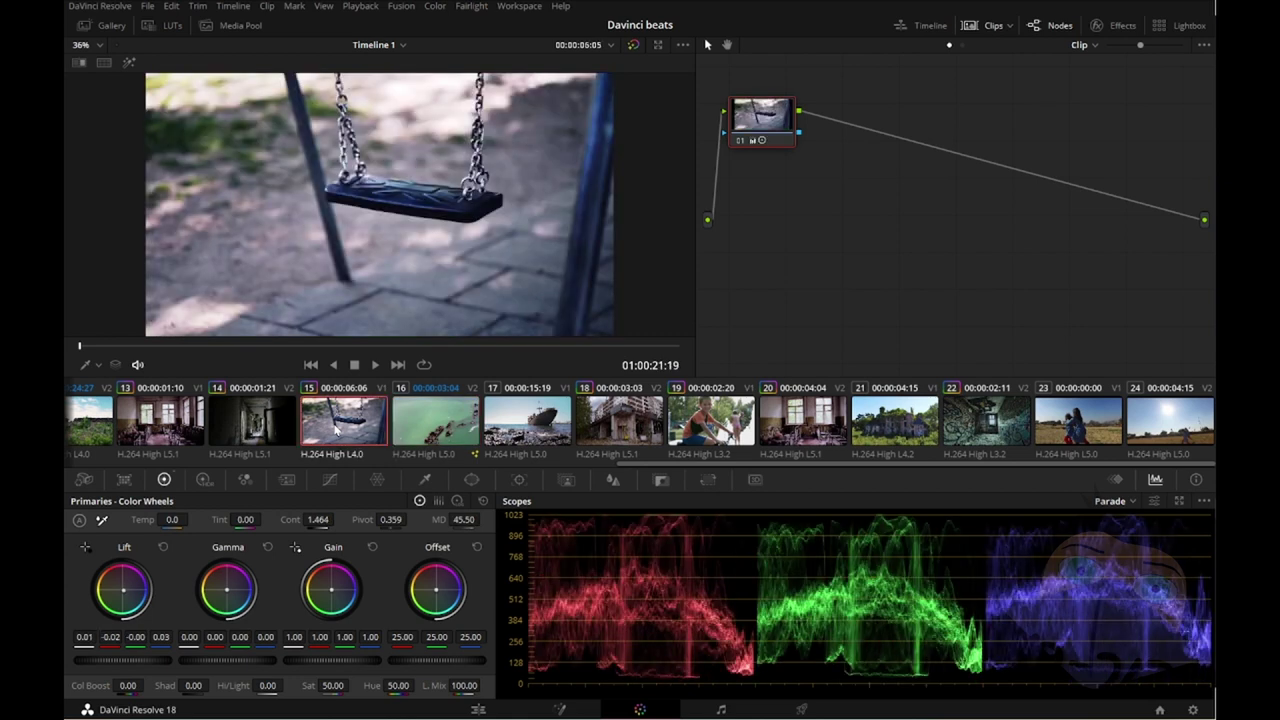
click(432, 428)
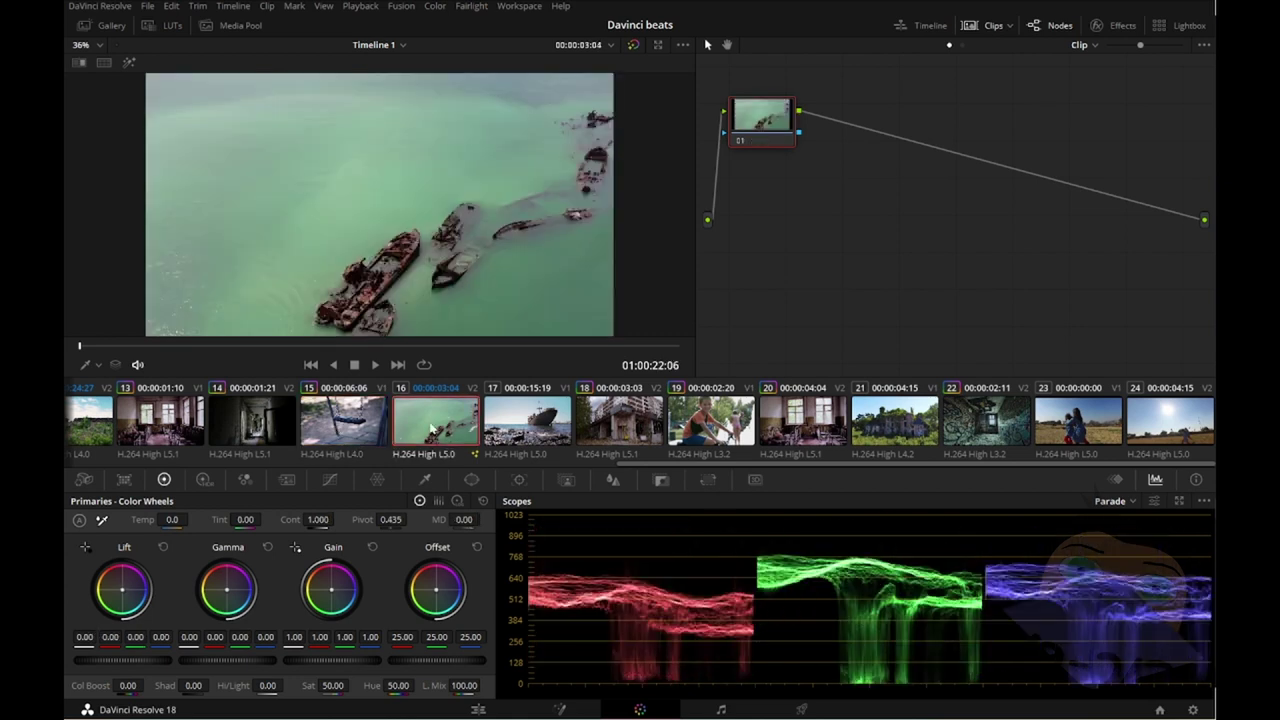
click(250, 430)
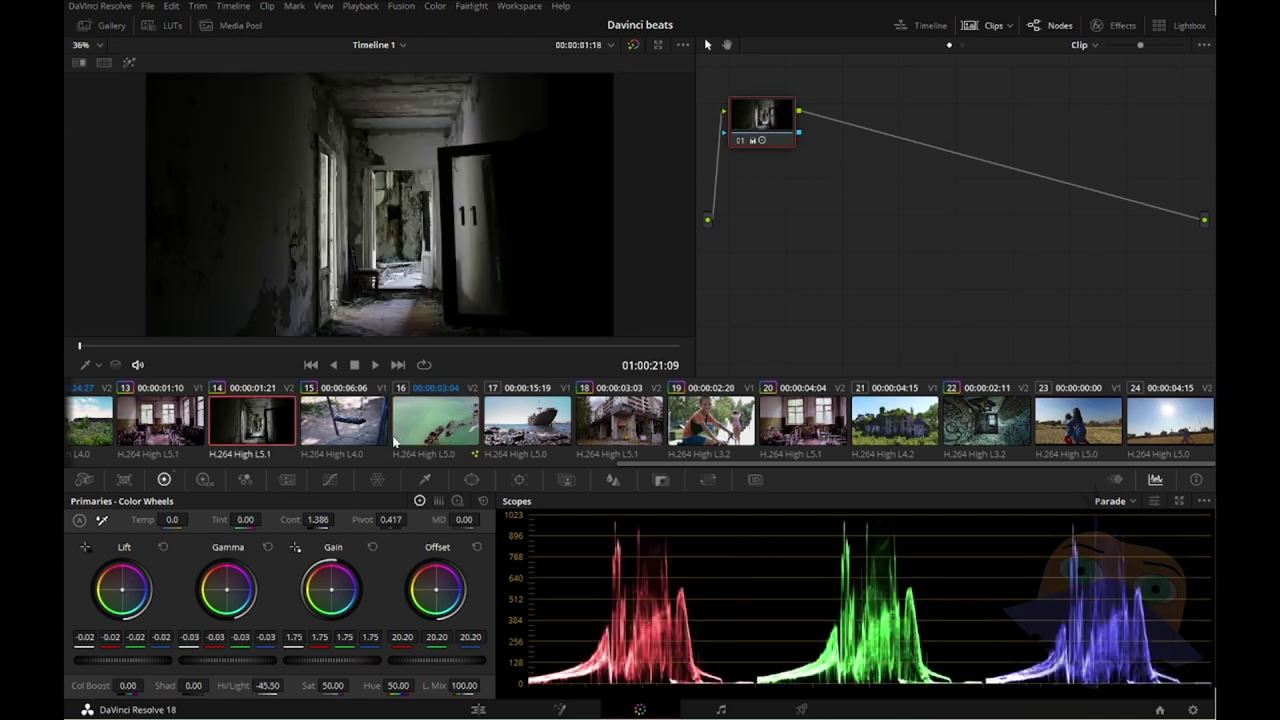
scroll(391, 438, left, 5)
scroll(391, 438, left, 5)
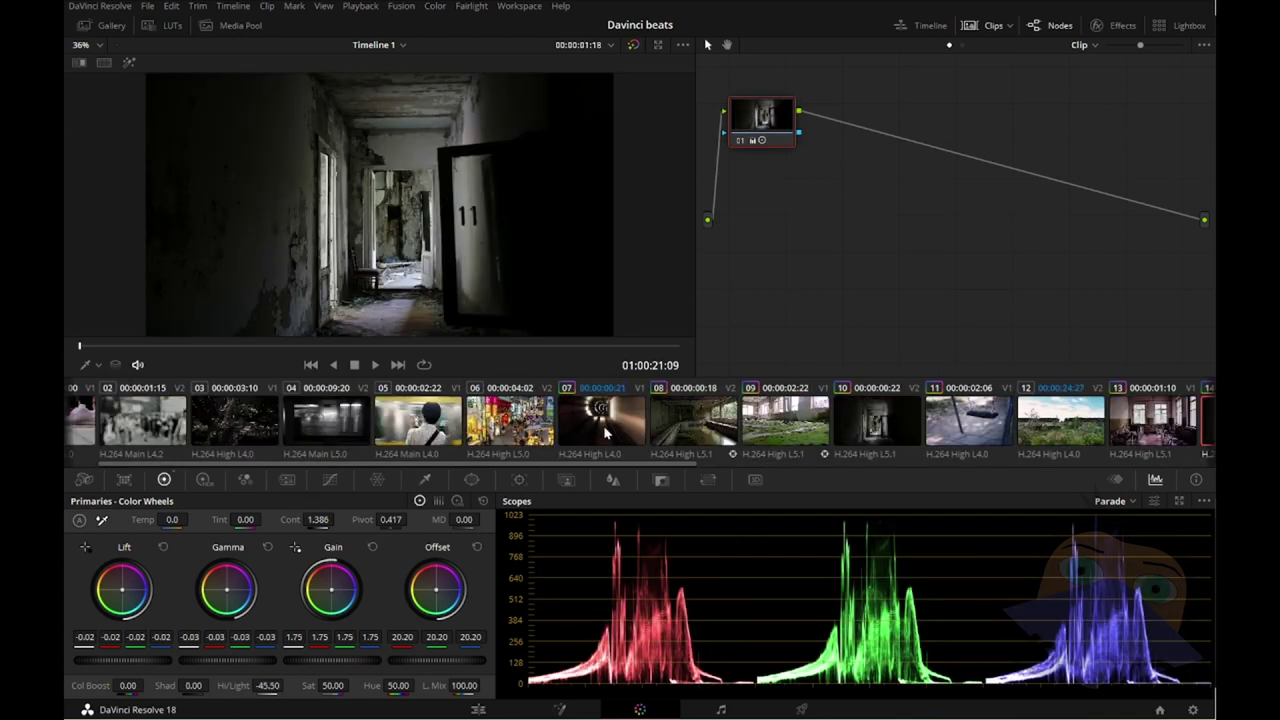
click(503, 432)
scroll(404, 428, left, 2)
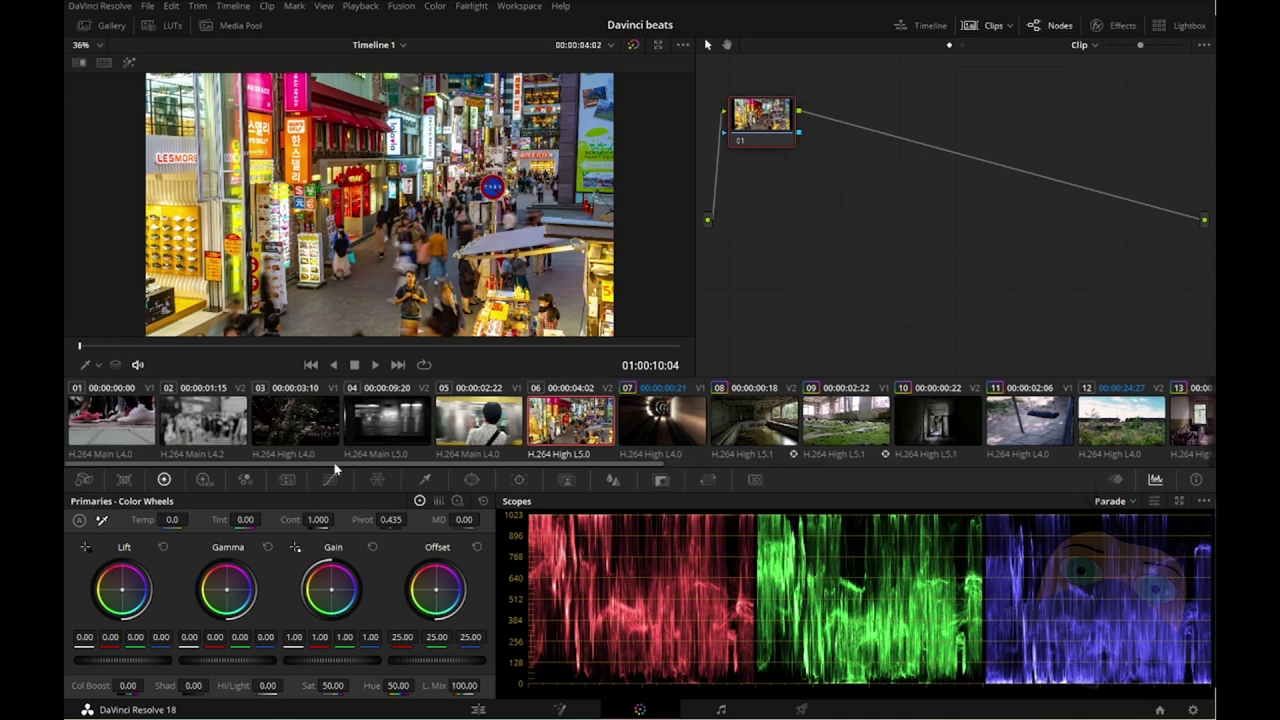
click(477, 709)
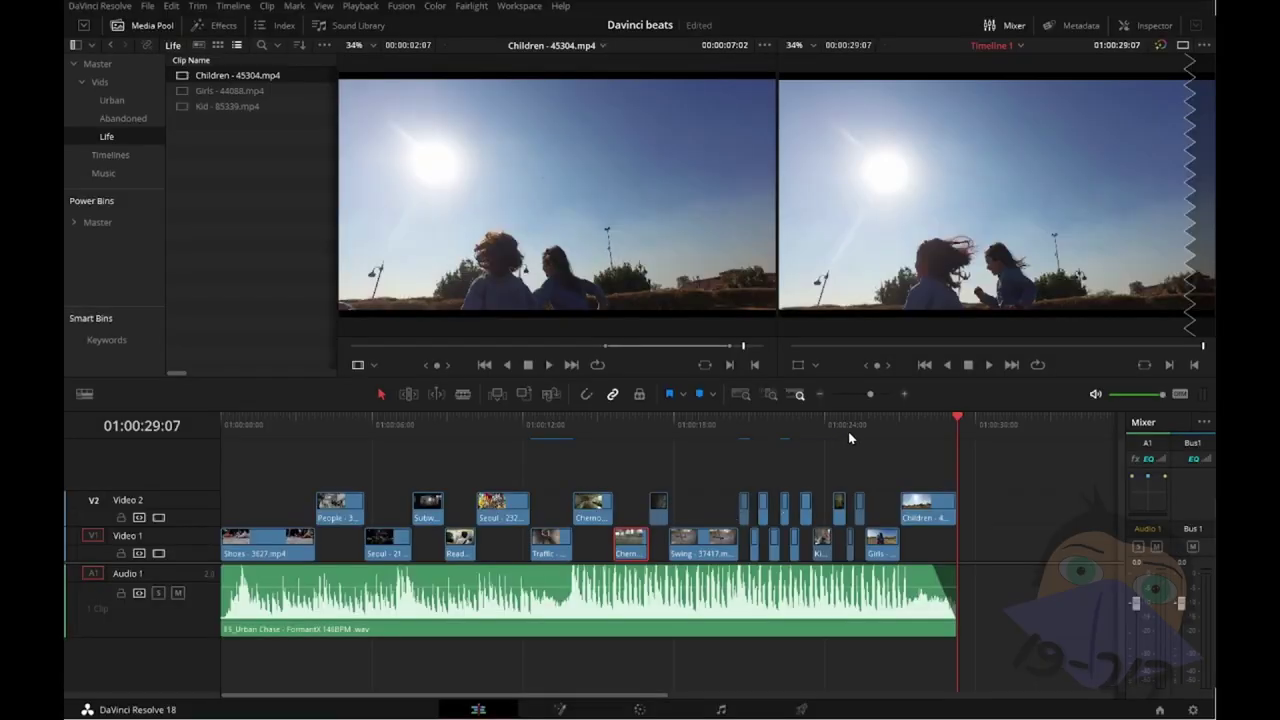
Step: Scrub the playhead to about 01:00:25, onto the graffiti corridor shot
drag(849, 437, 861, 426)
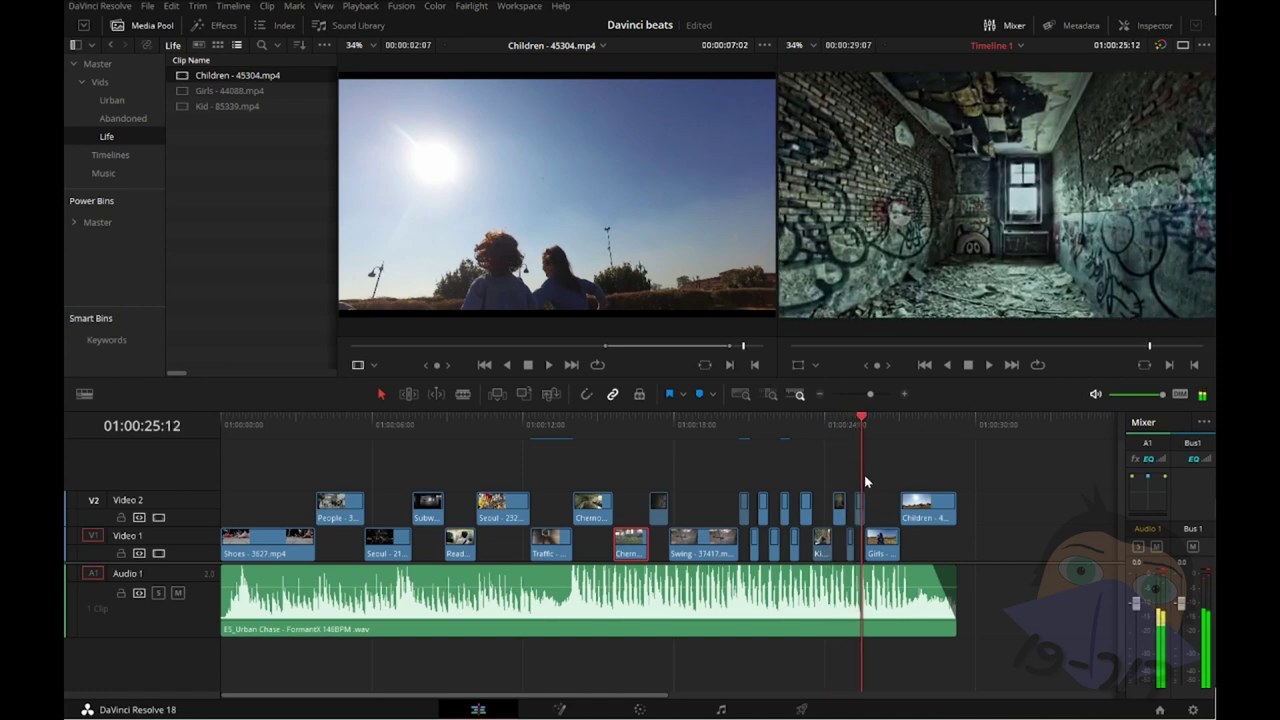
click(861, 419)
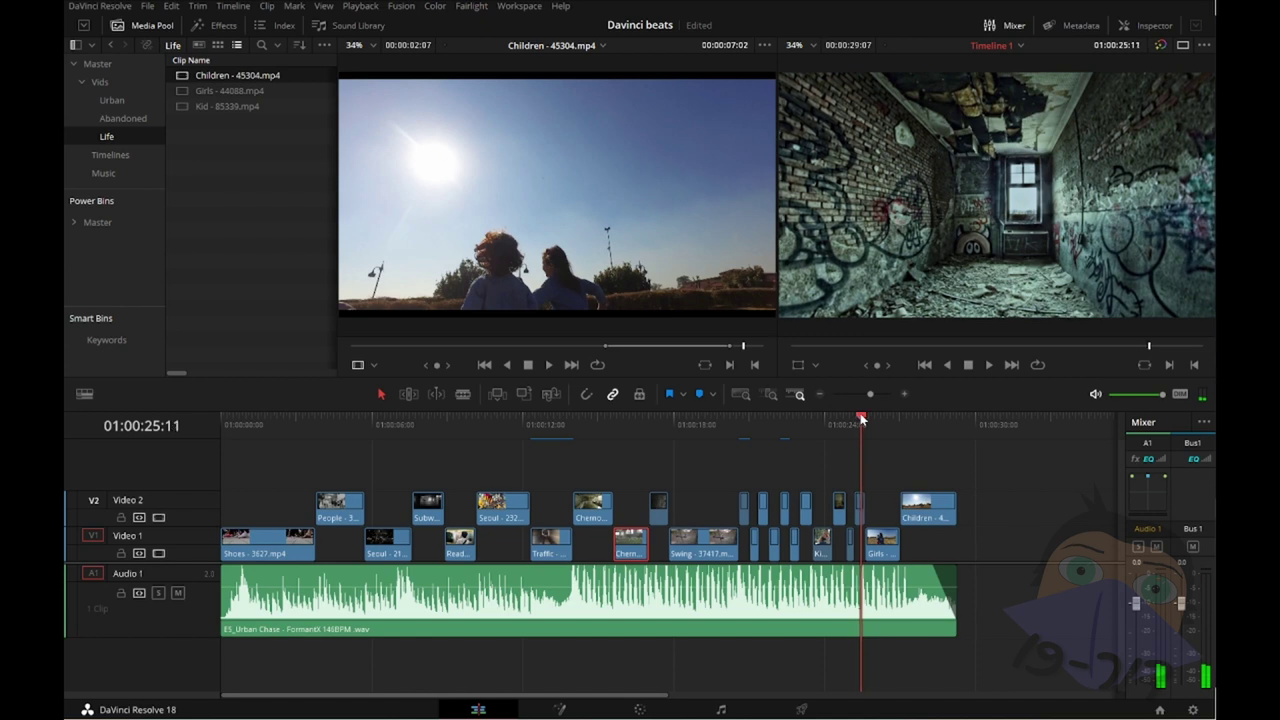
drag(861, 419, 864, 420)
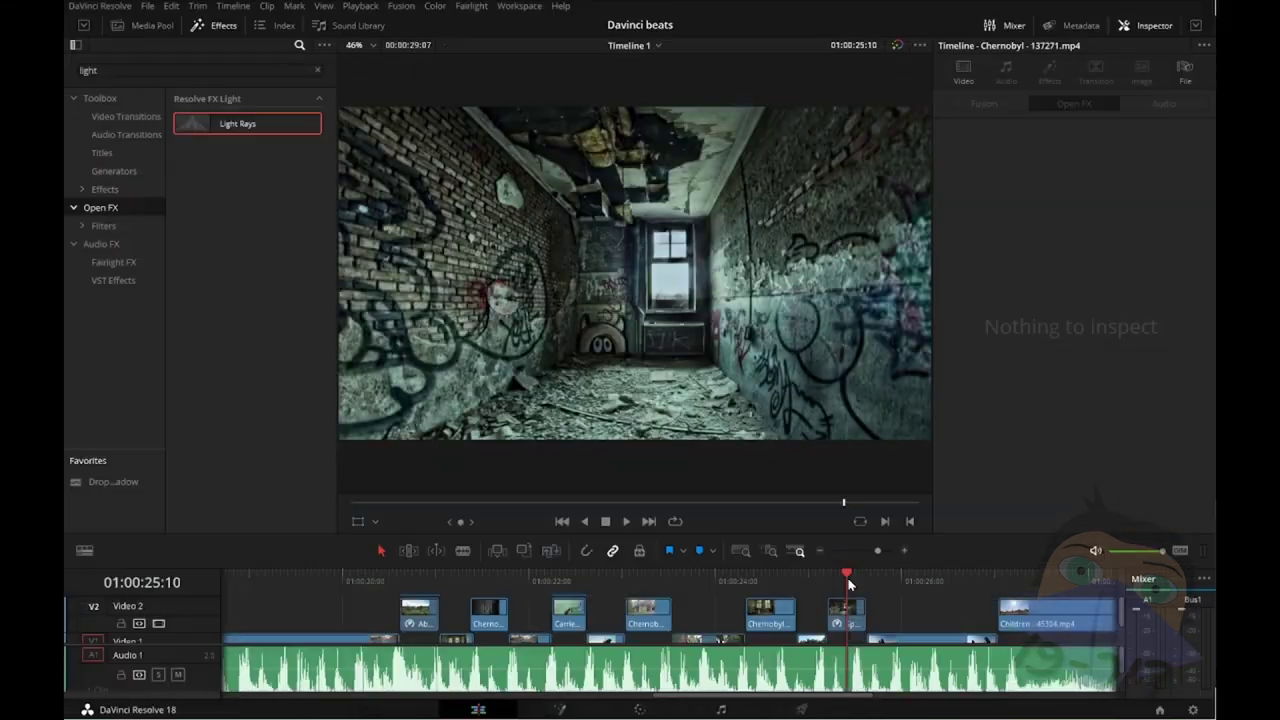
Step: Drop the Light Rays effect onto the Video 2 corridor clip and show its Inspector settings
click(846, 616)
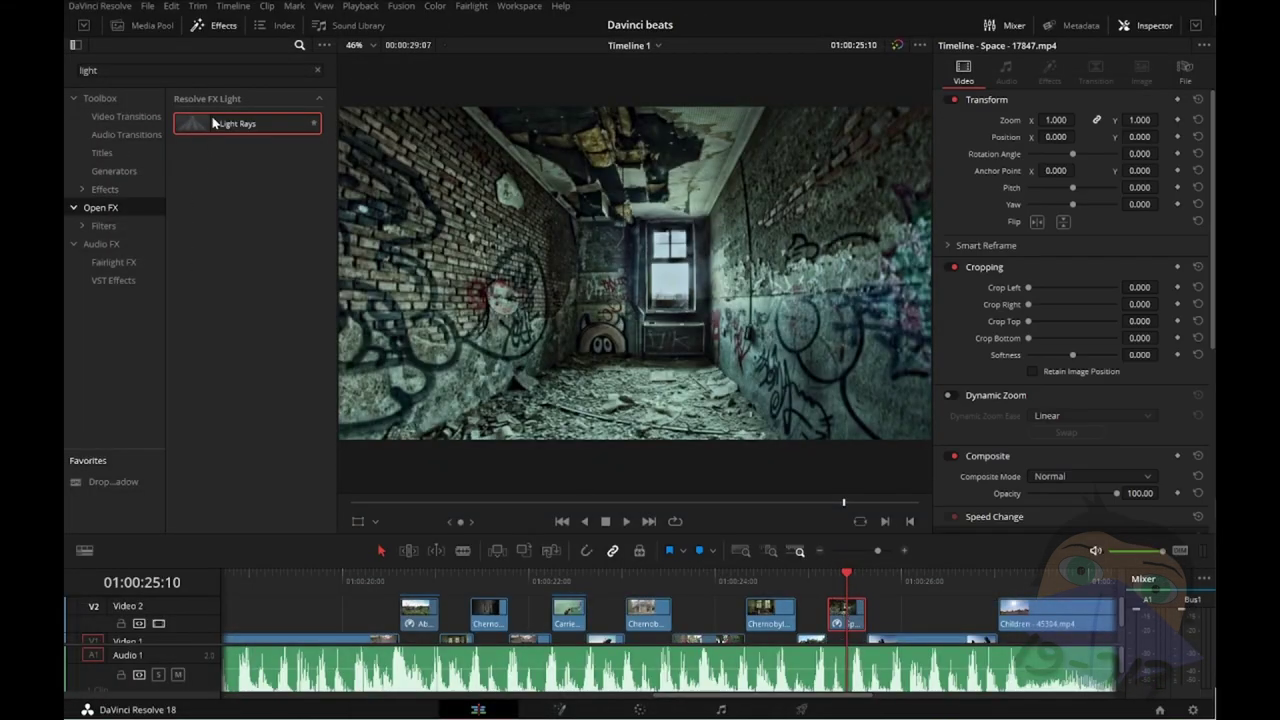
drag(213, 122, 462, 308)
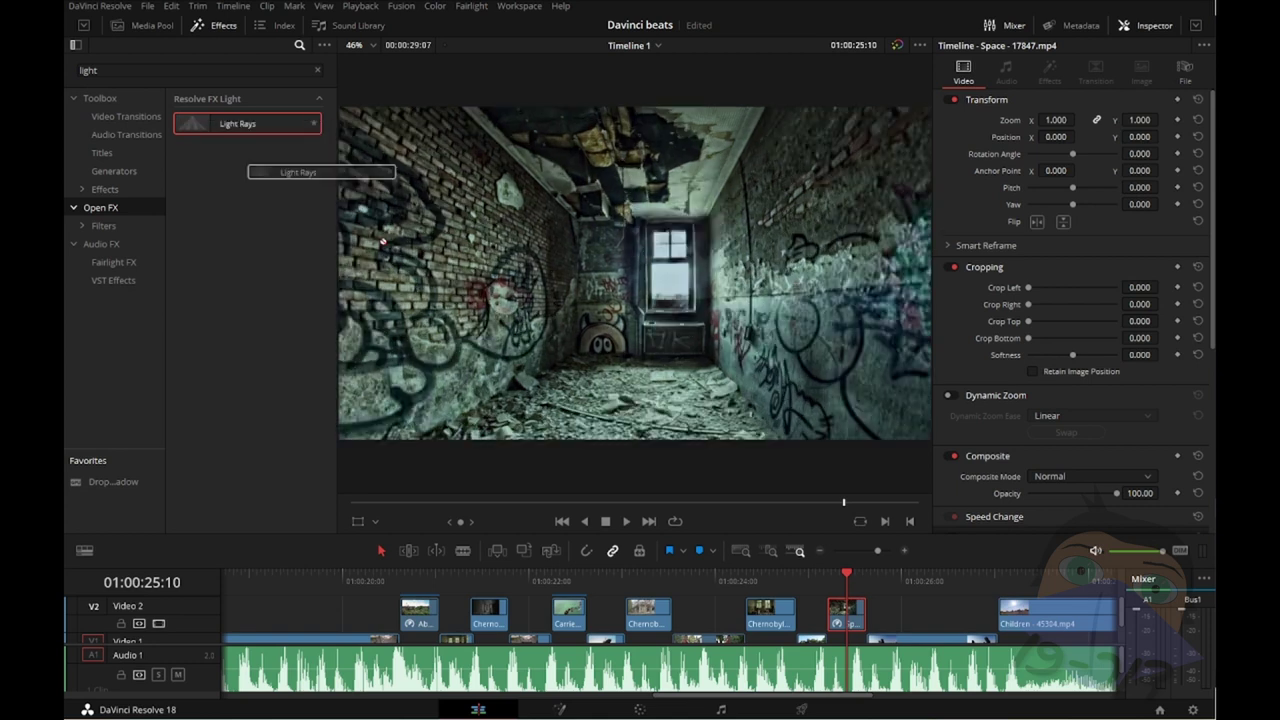
drag(197, 124, 856, 615)
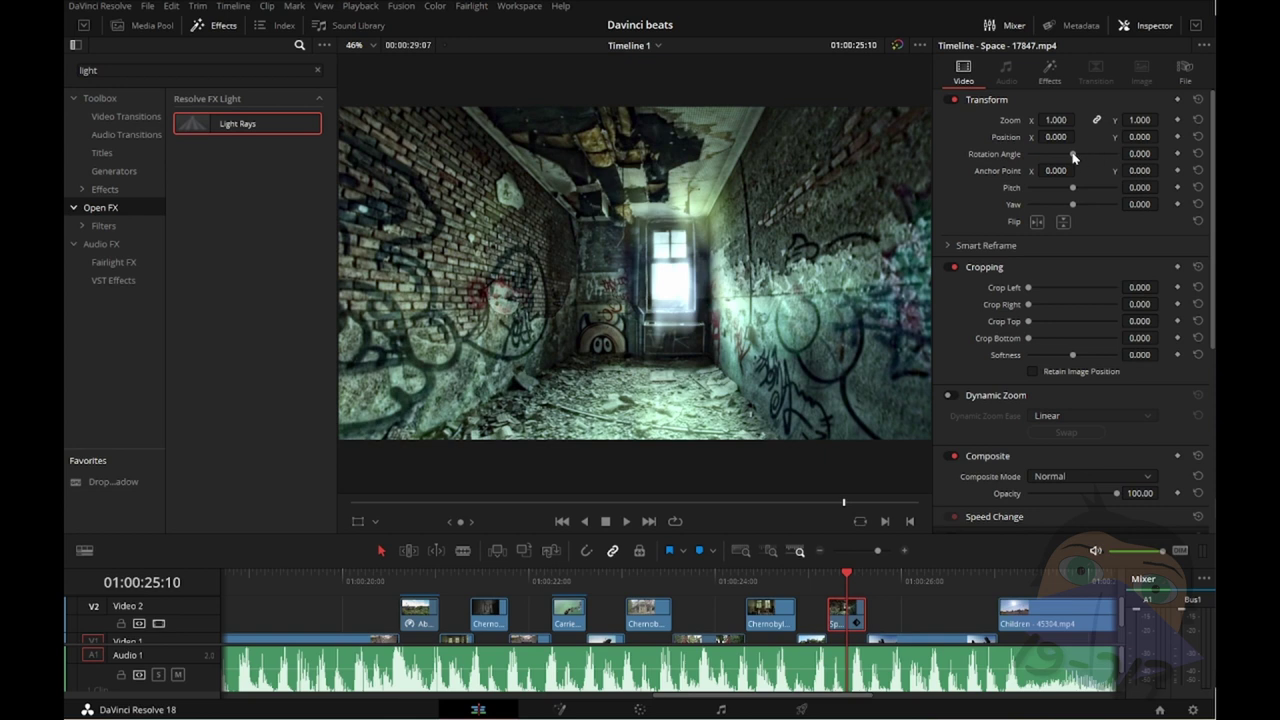
click(1050, 72)
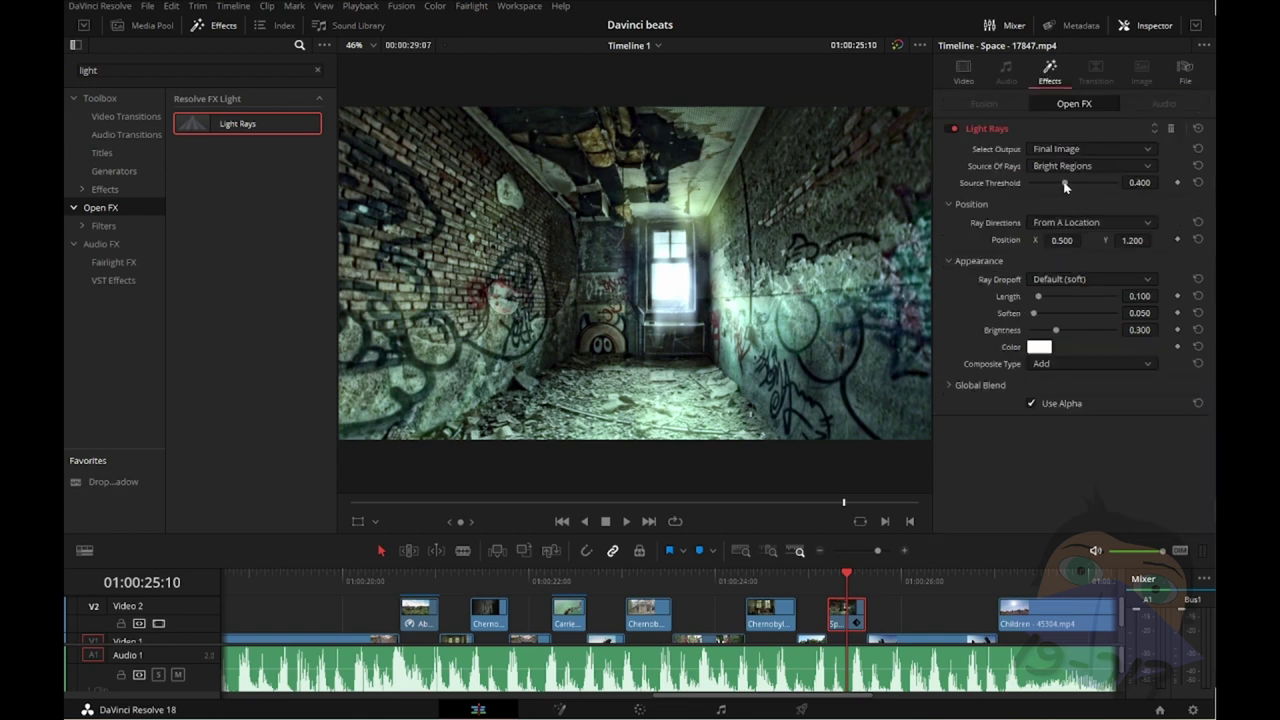
Step: Set Light Rays to Source Threshold 0.086, Length 0.225, Soften 0.132 and Brightness 0.411
drag(1067, 183, 1036, 188)
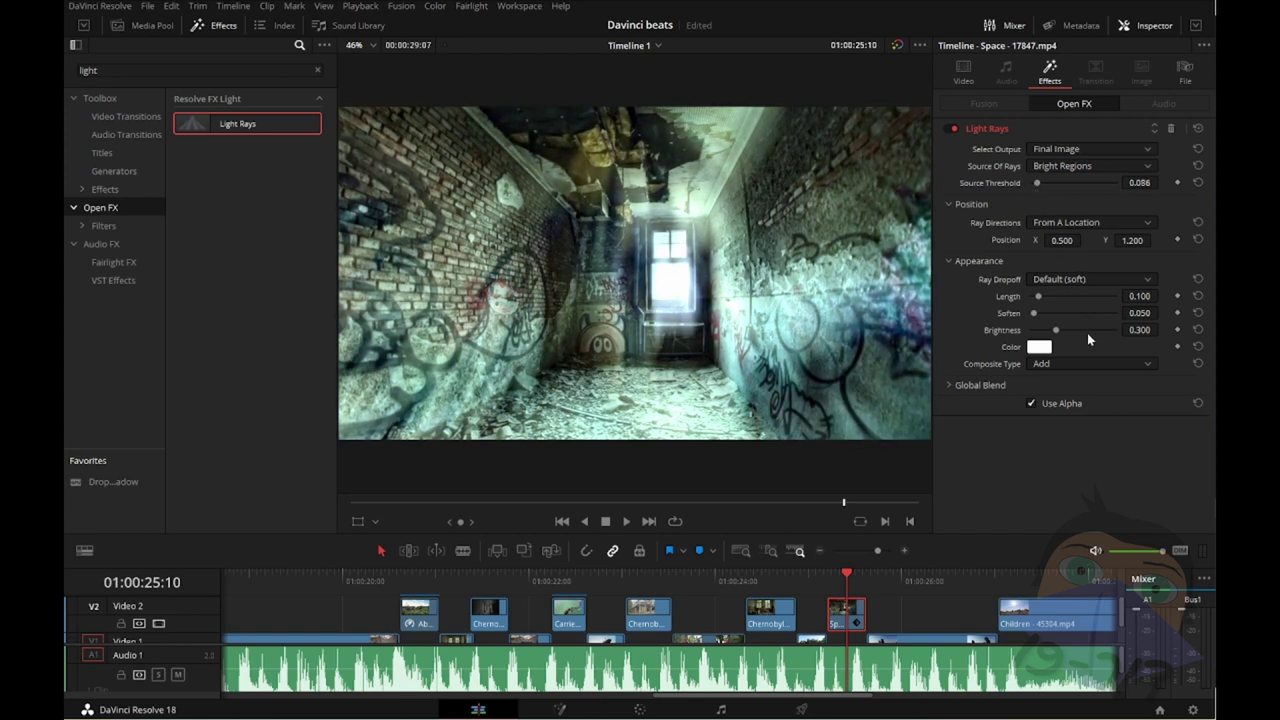
drag(1041, 299, 1045, 301)
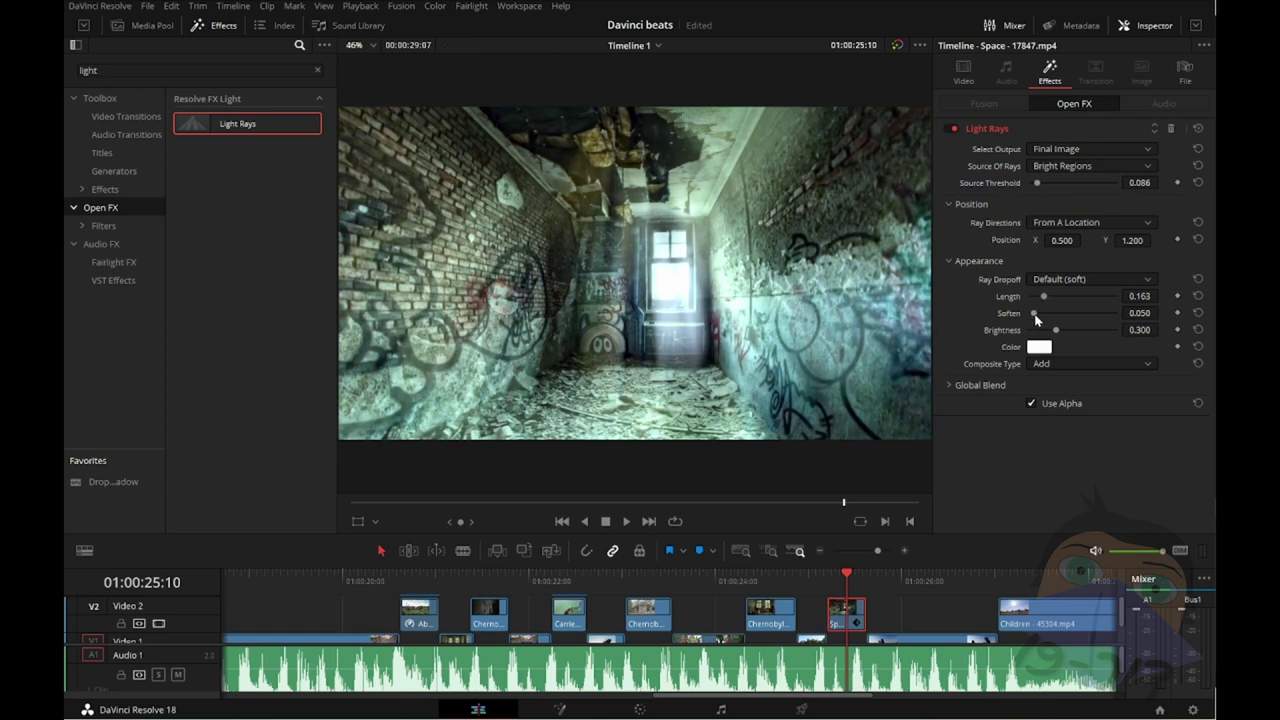
drag(1036, 316, 1045, 318)
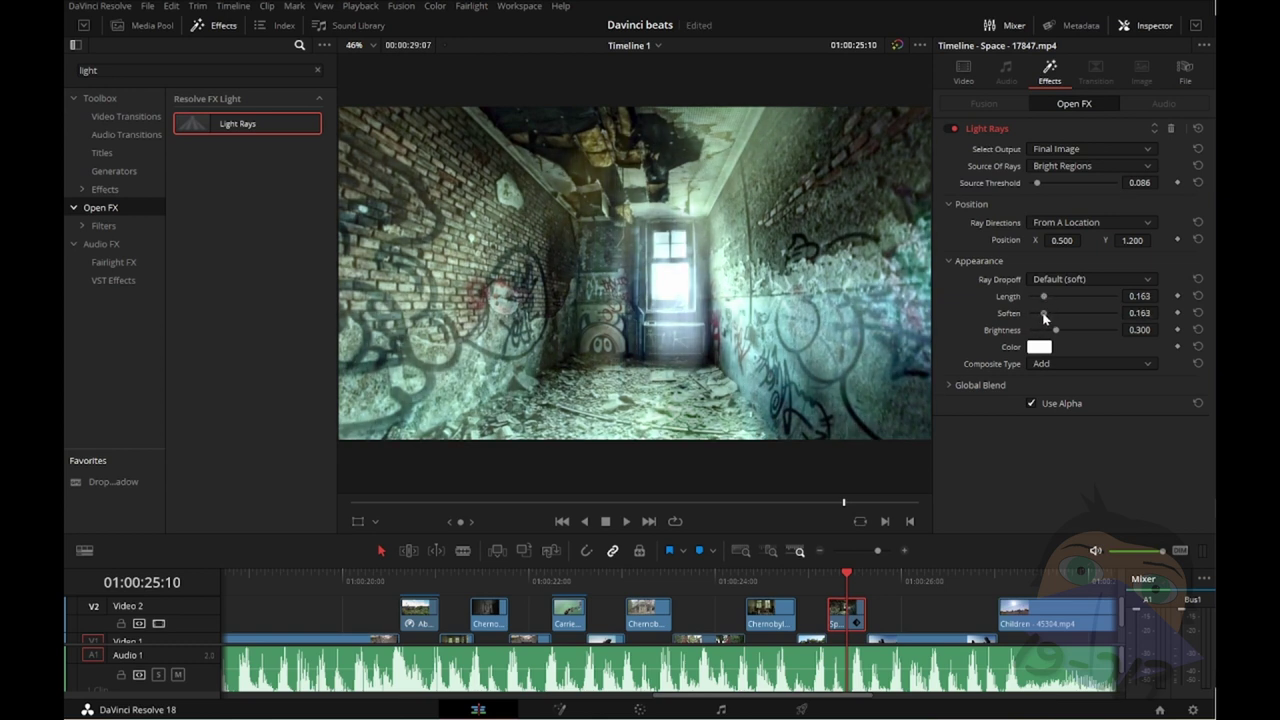
drag(1057, 332, 1047, 334)
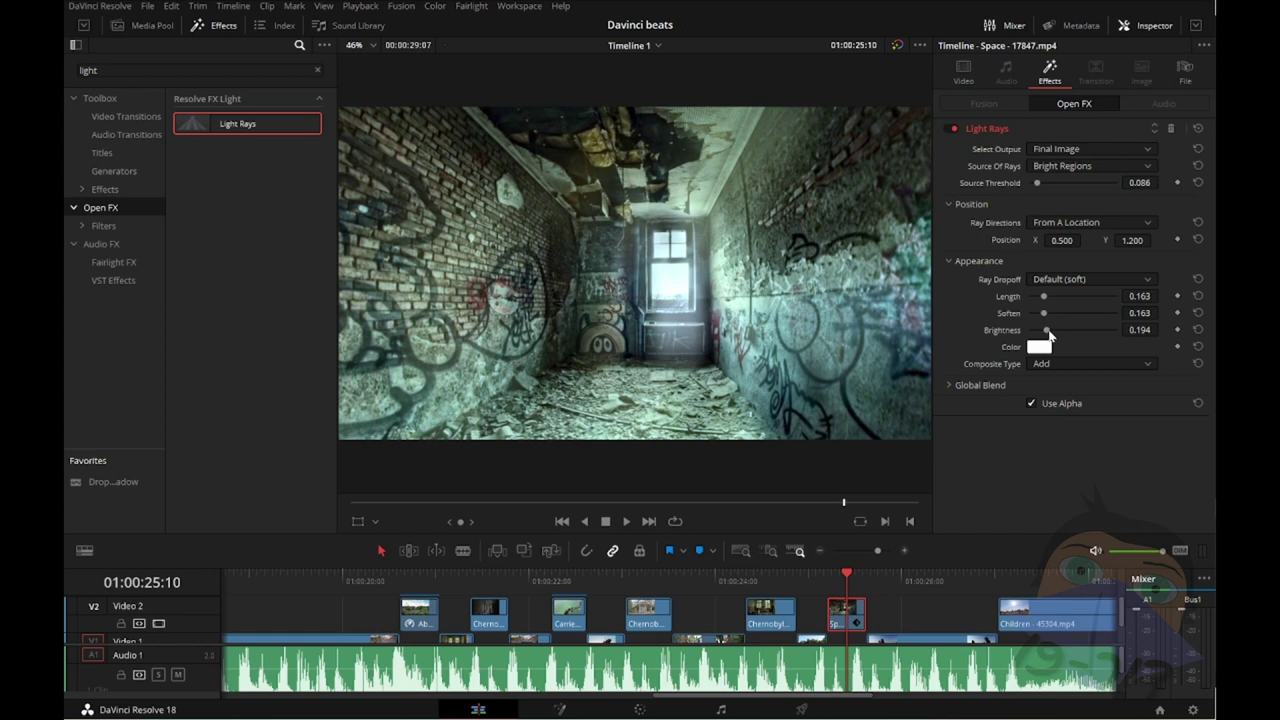
drag(1048, 334, 1065, 338)
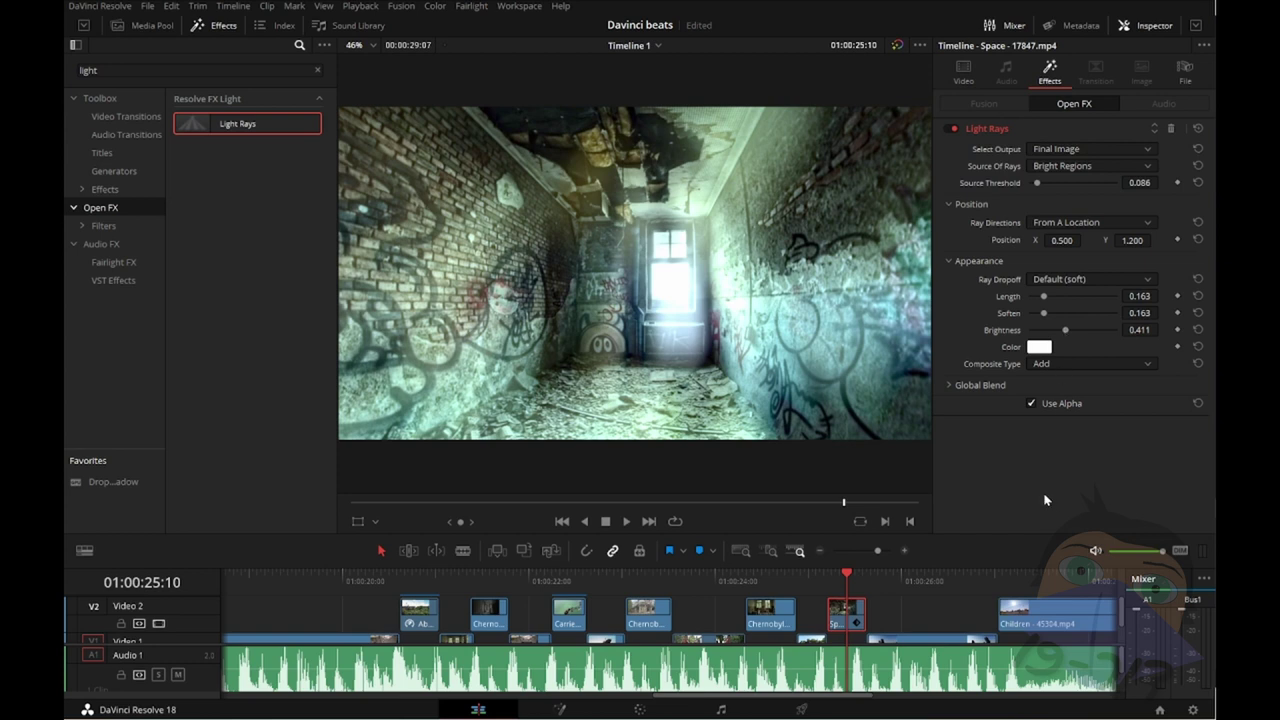
mouse_move(1044, 316)
mouse_down()
mouse_move(1062, 322)
mouse_move(1042, 327)
mouse_up()
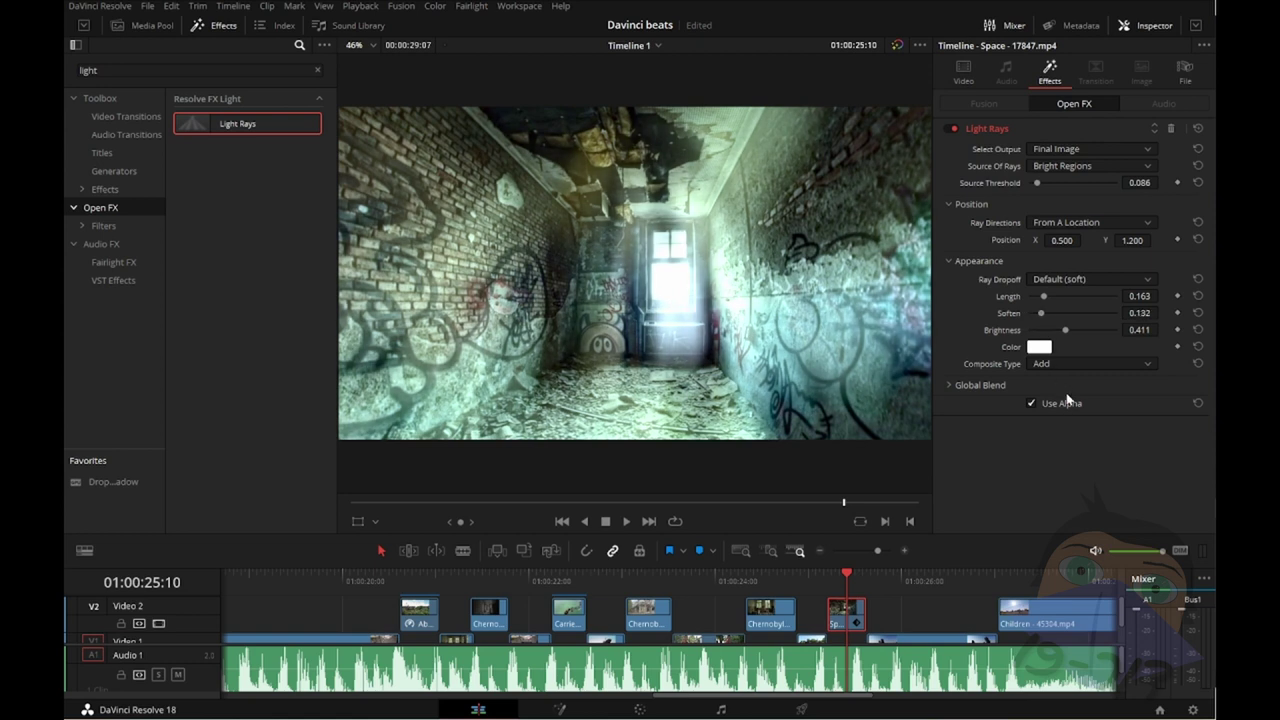
drag(1045, 300, 1050, 304)
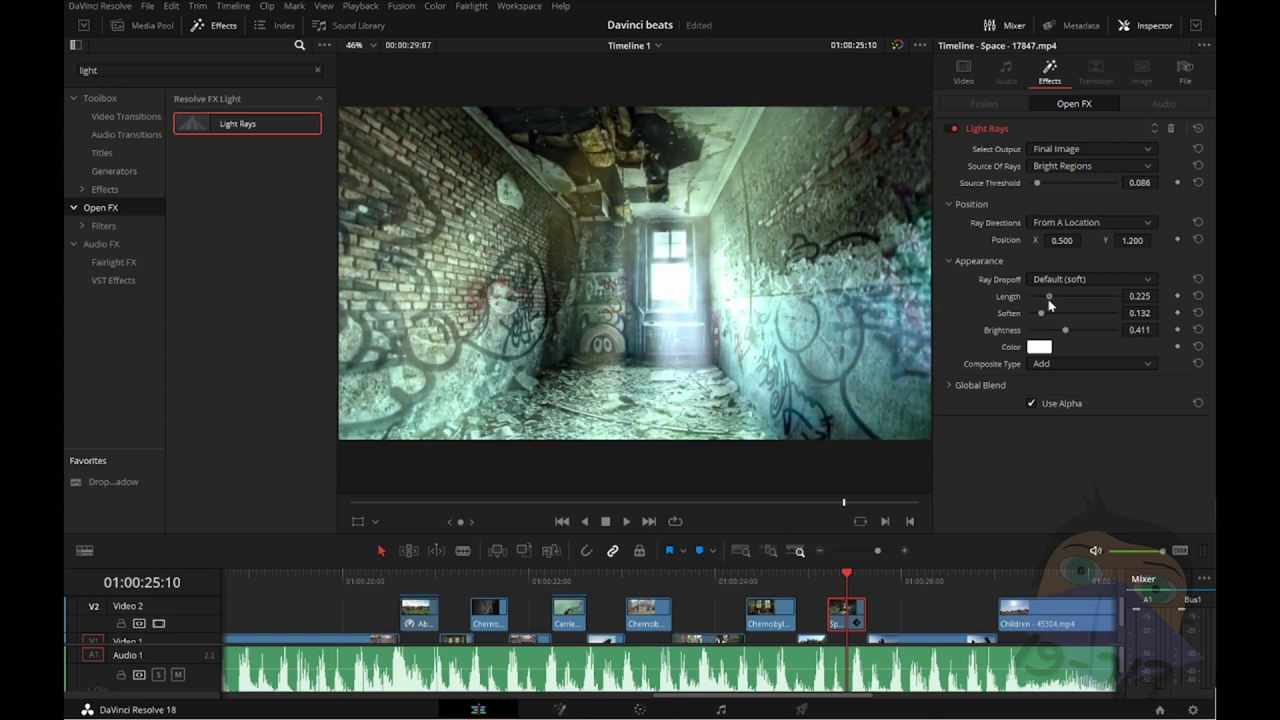
Step: Compare the Ray Dropoff styles, keep Default (soft), and set ray position X 0.531, Y 0.949
click(1095, 281)
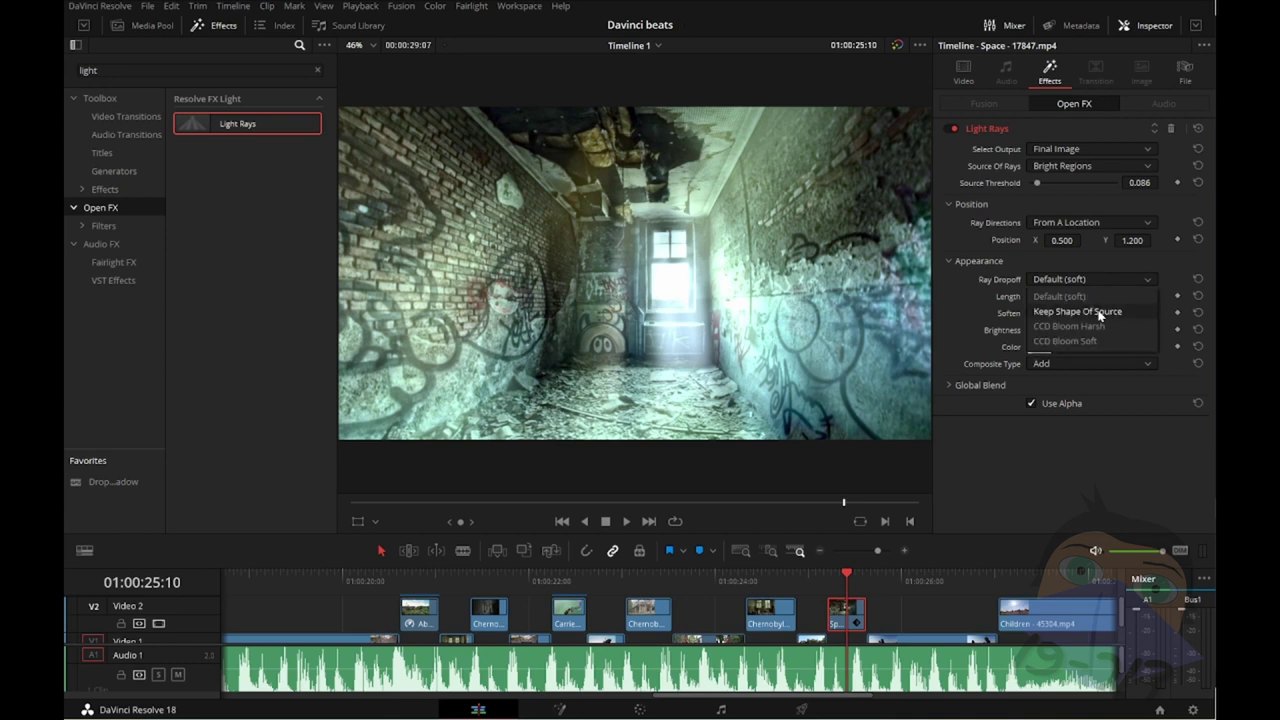
click(1090, 312)
click(1096, 279)
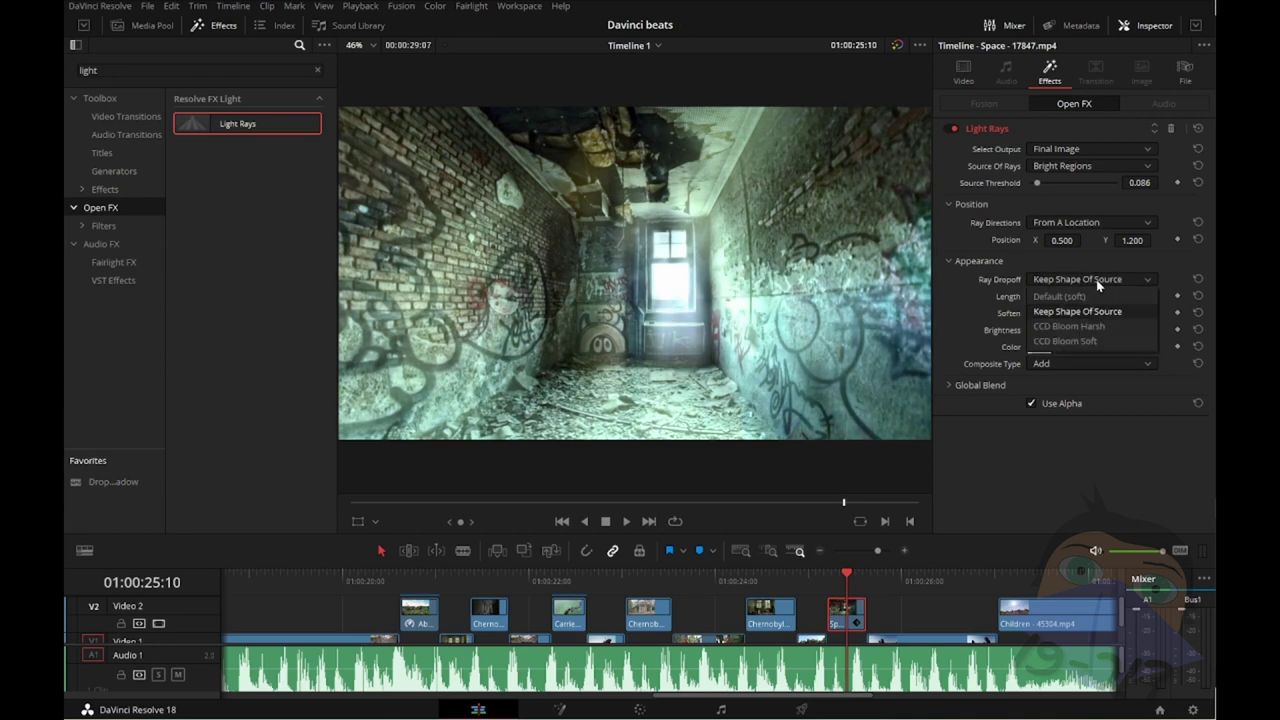
click(1096, 328)
click(1090, 281)
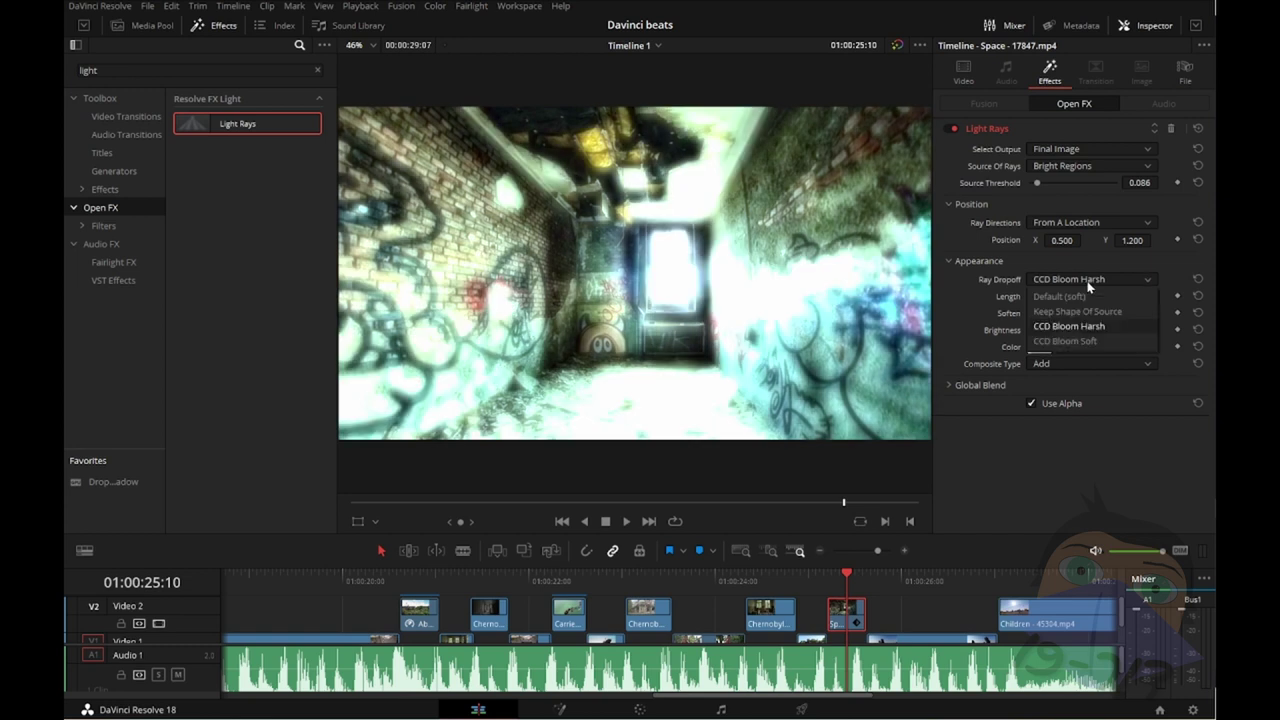
click(1087, 338)
click(1090, 281)
click(1084, 294)
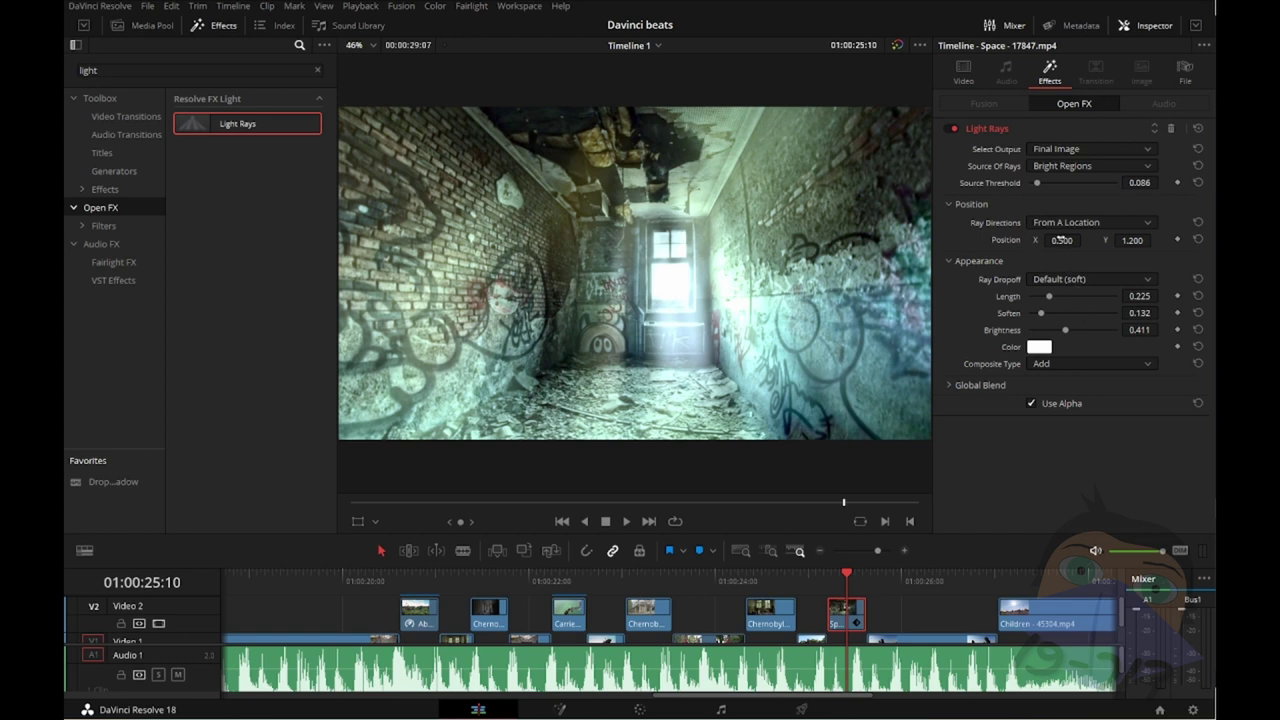
drag(1062, 240, 1085, 240)
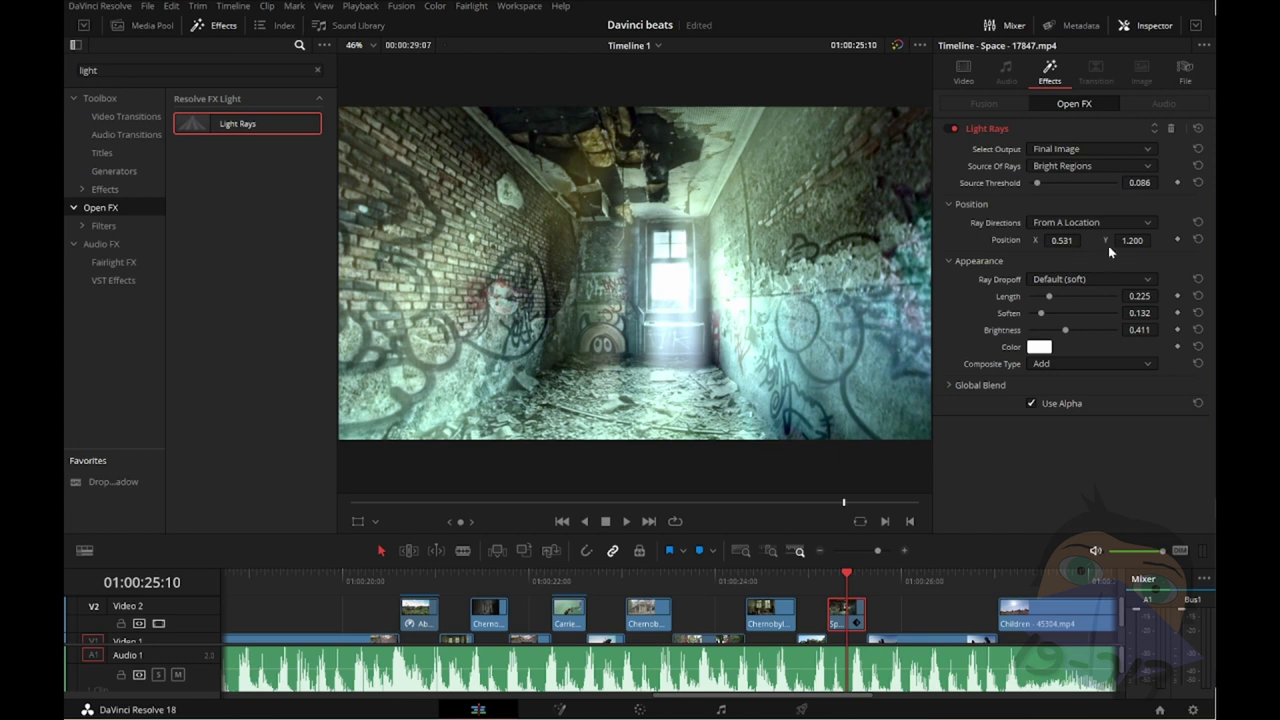
mouse_move(1132, 240)
mouse_down()
mouse_move(1100, 240)
mouse_move(1147, 240)
mouse_move(1125, 240)
mouse_up()
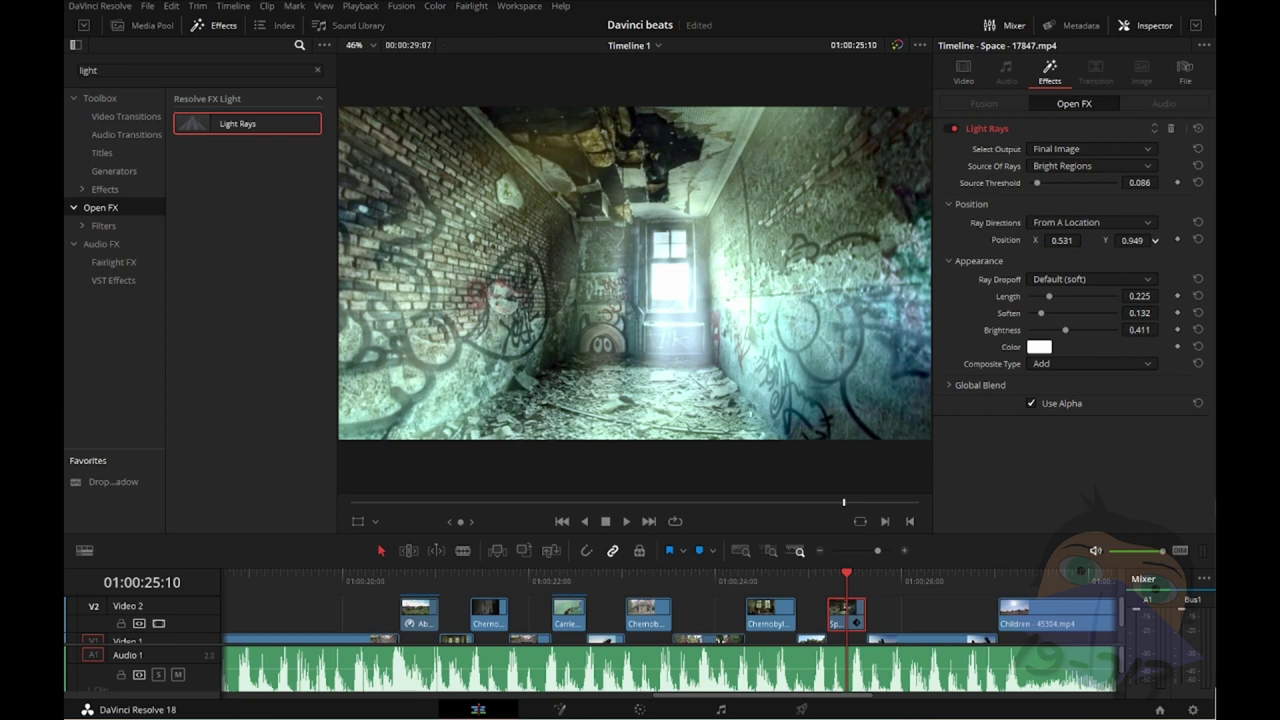